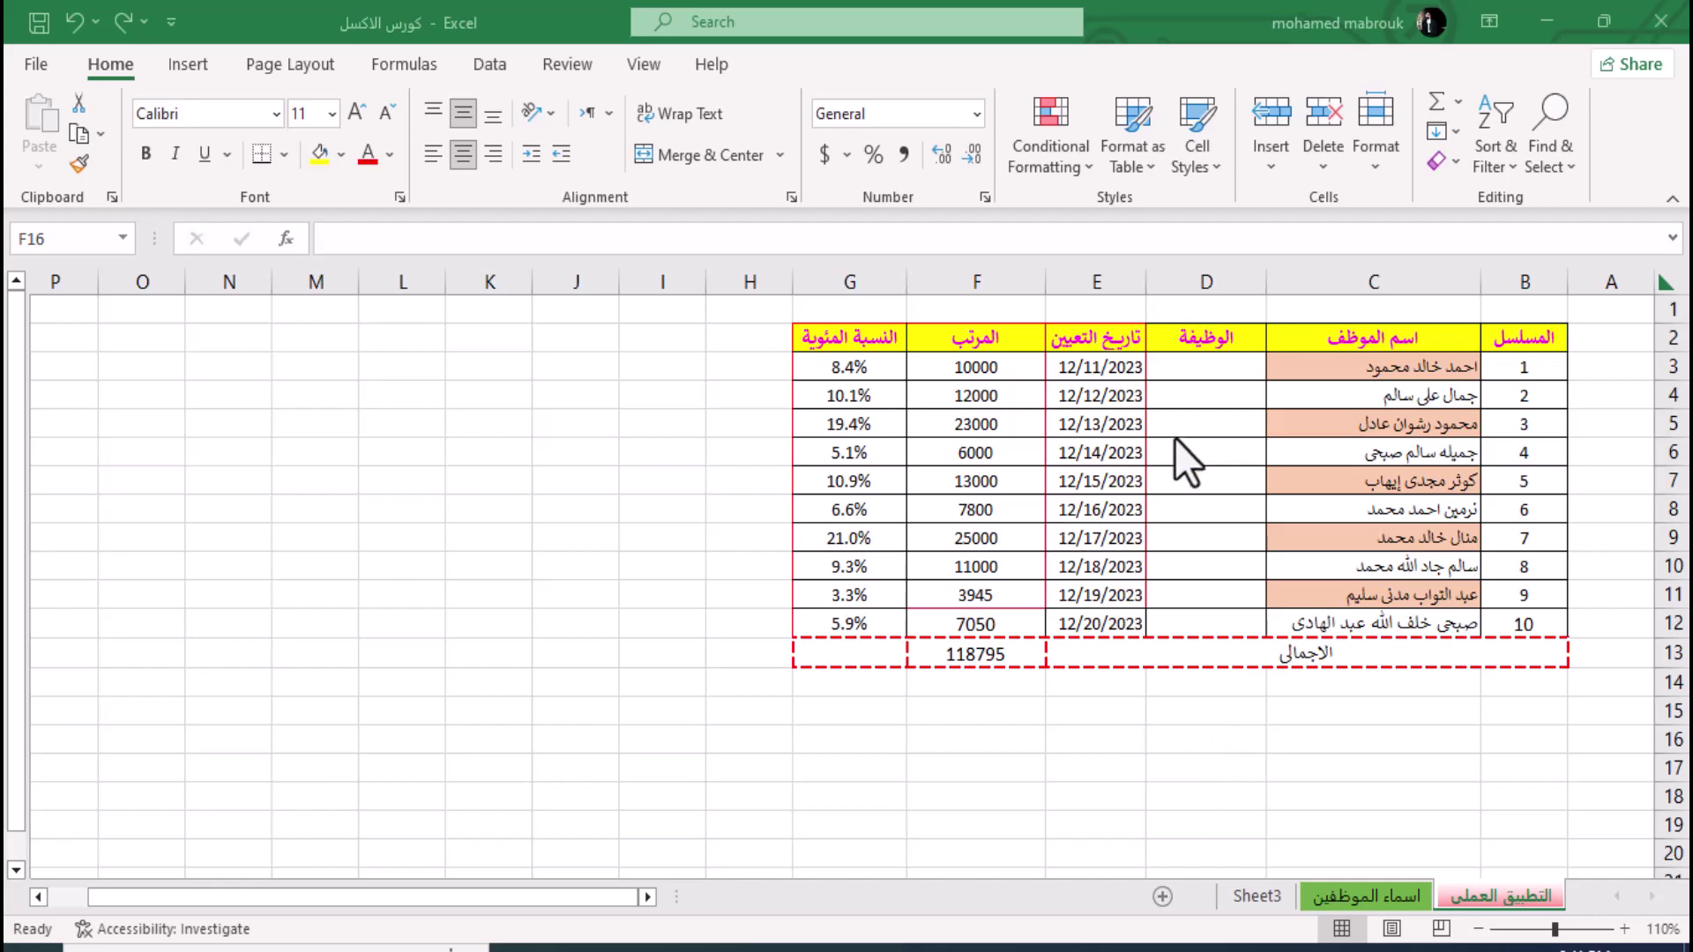
Move from the اسماء الموظفين sheet to the empty Sheet3 and select cell K5
click(1370, 897)
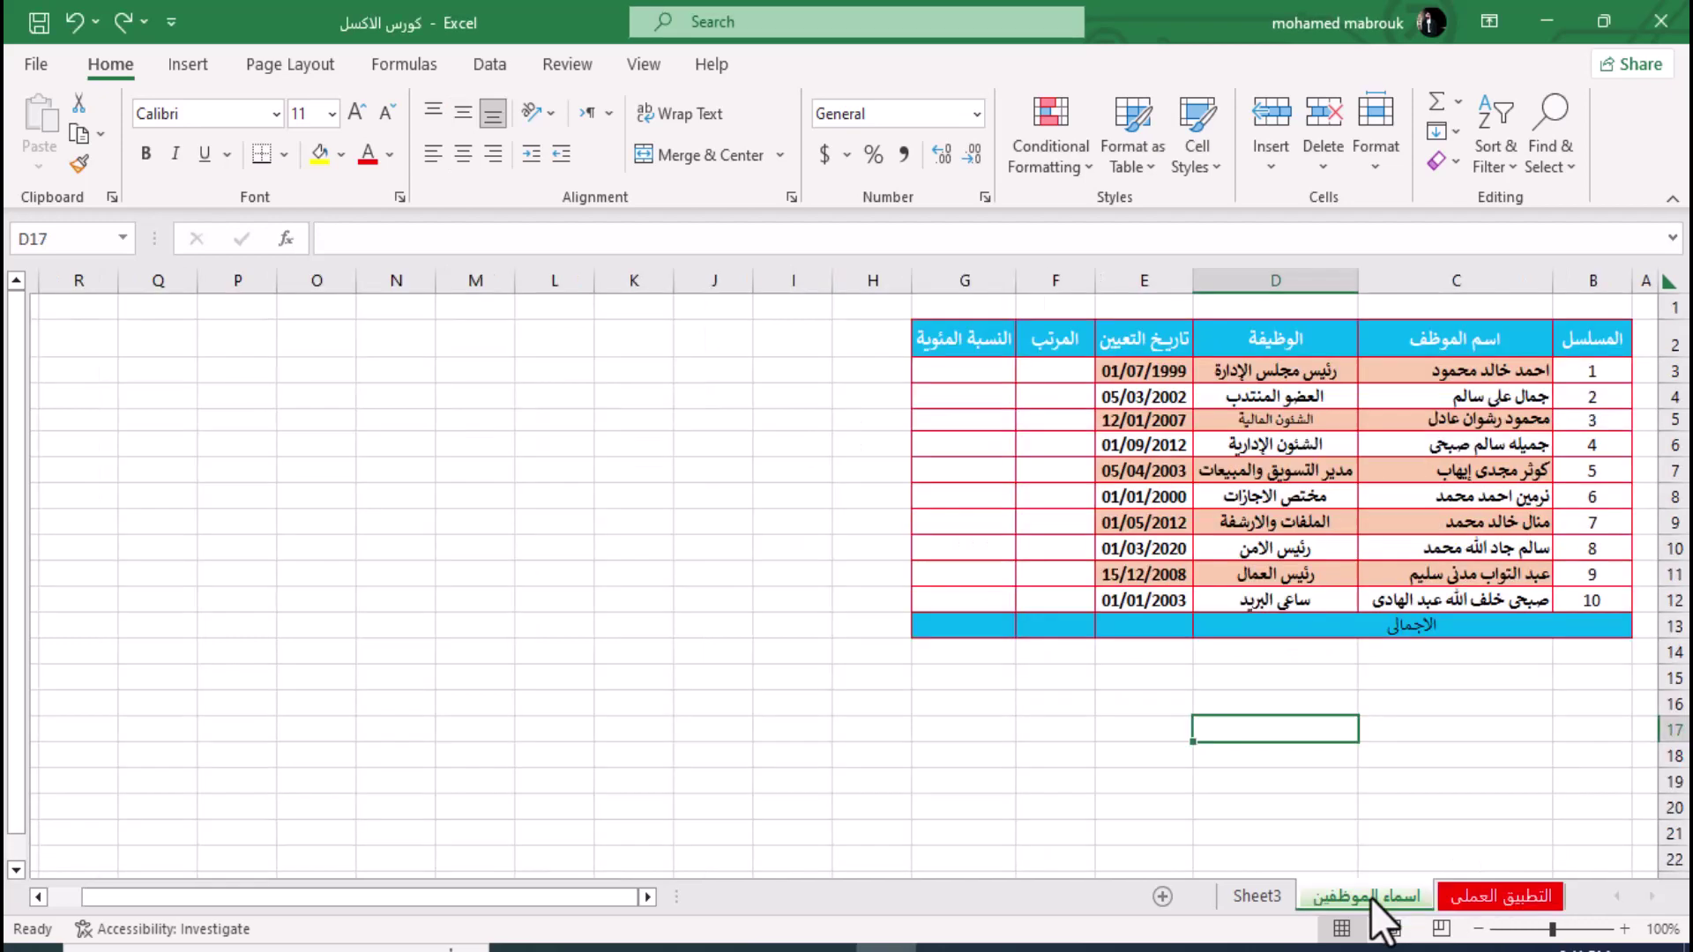
click(1264, 892)
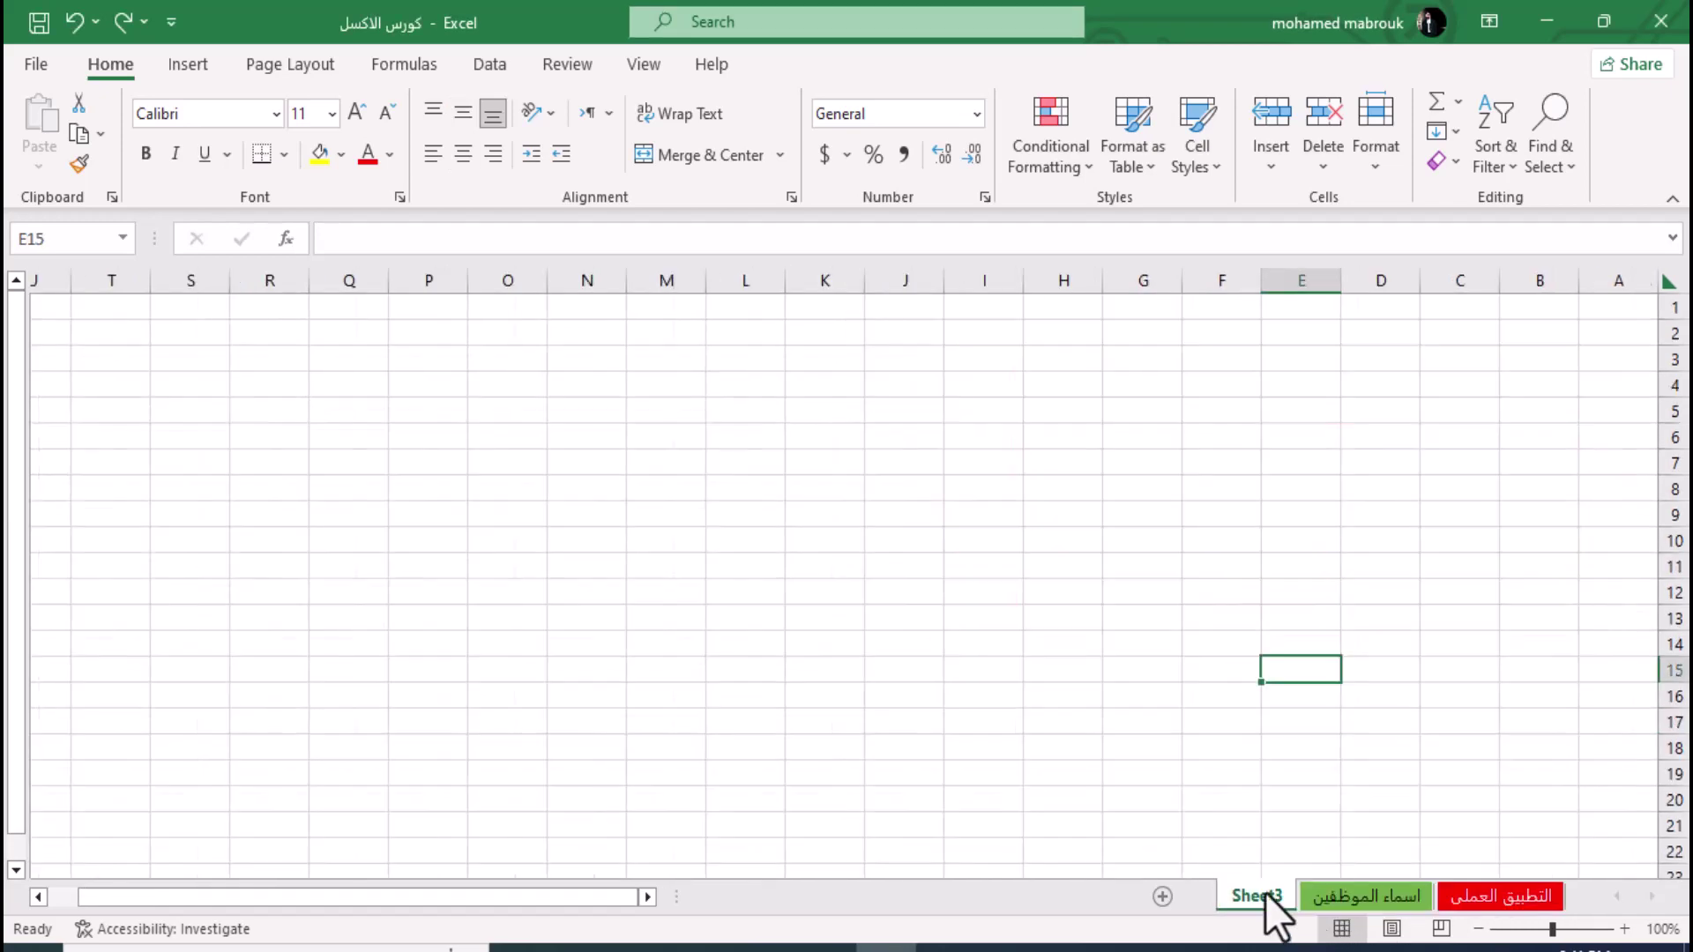
click(826, 412)
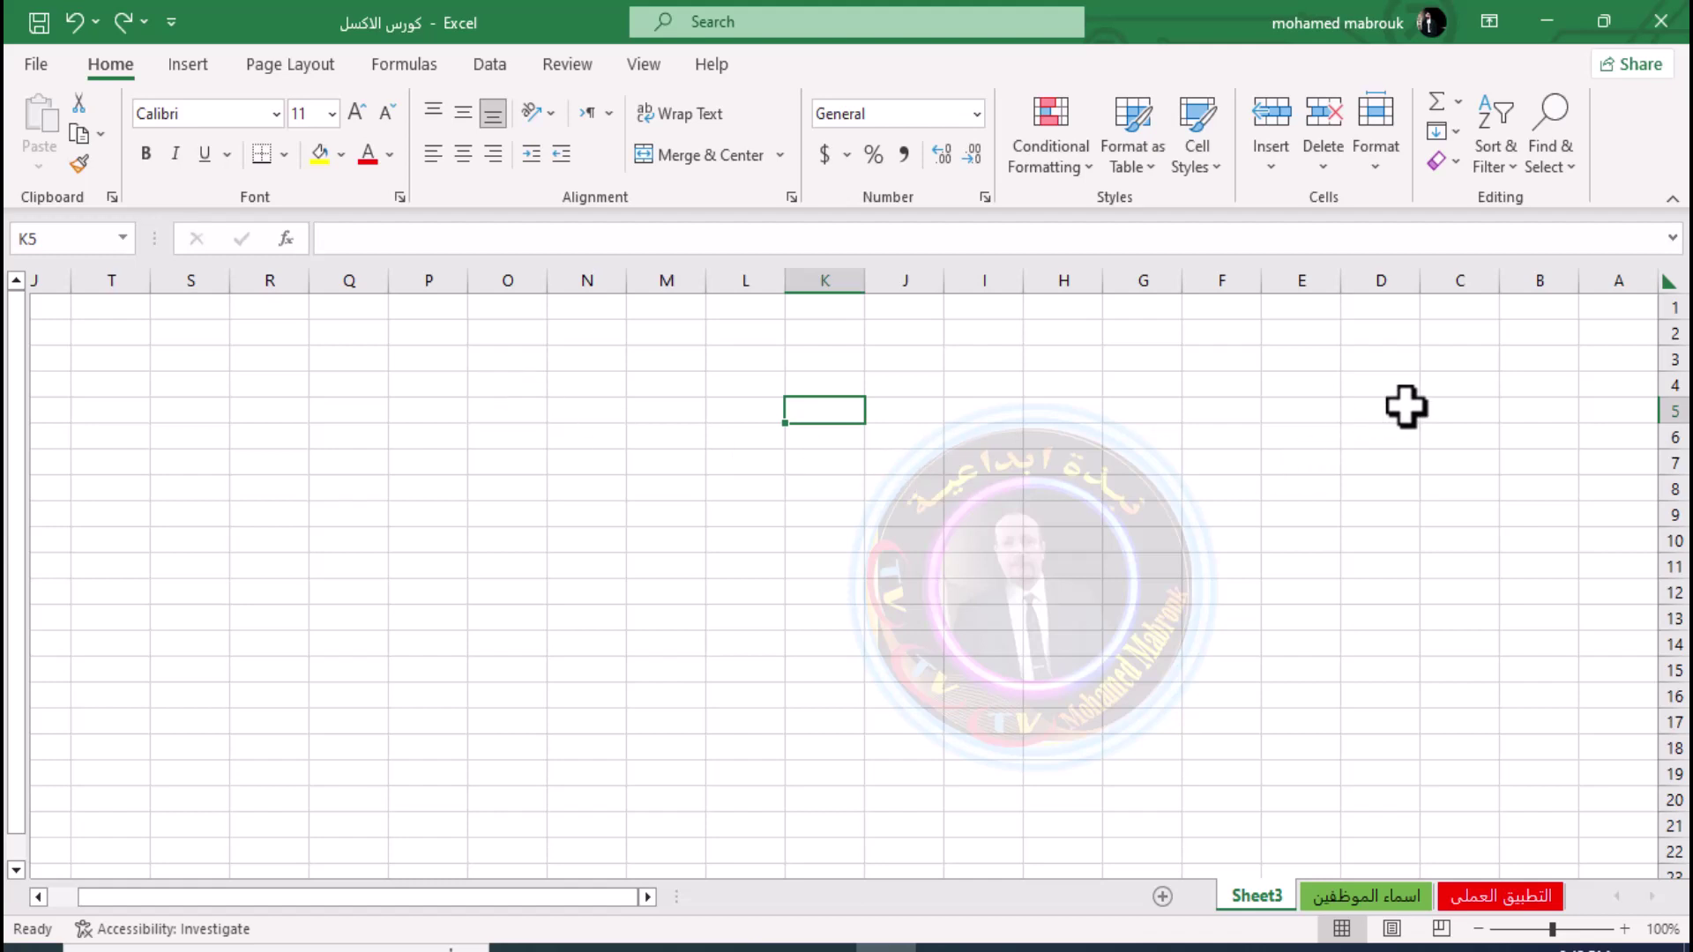
click(1446, 407)
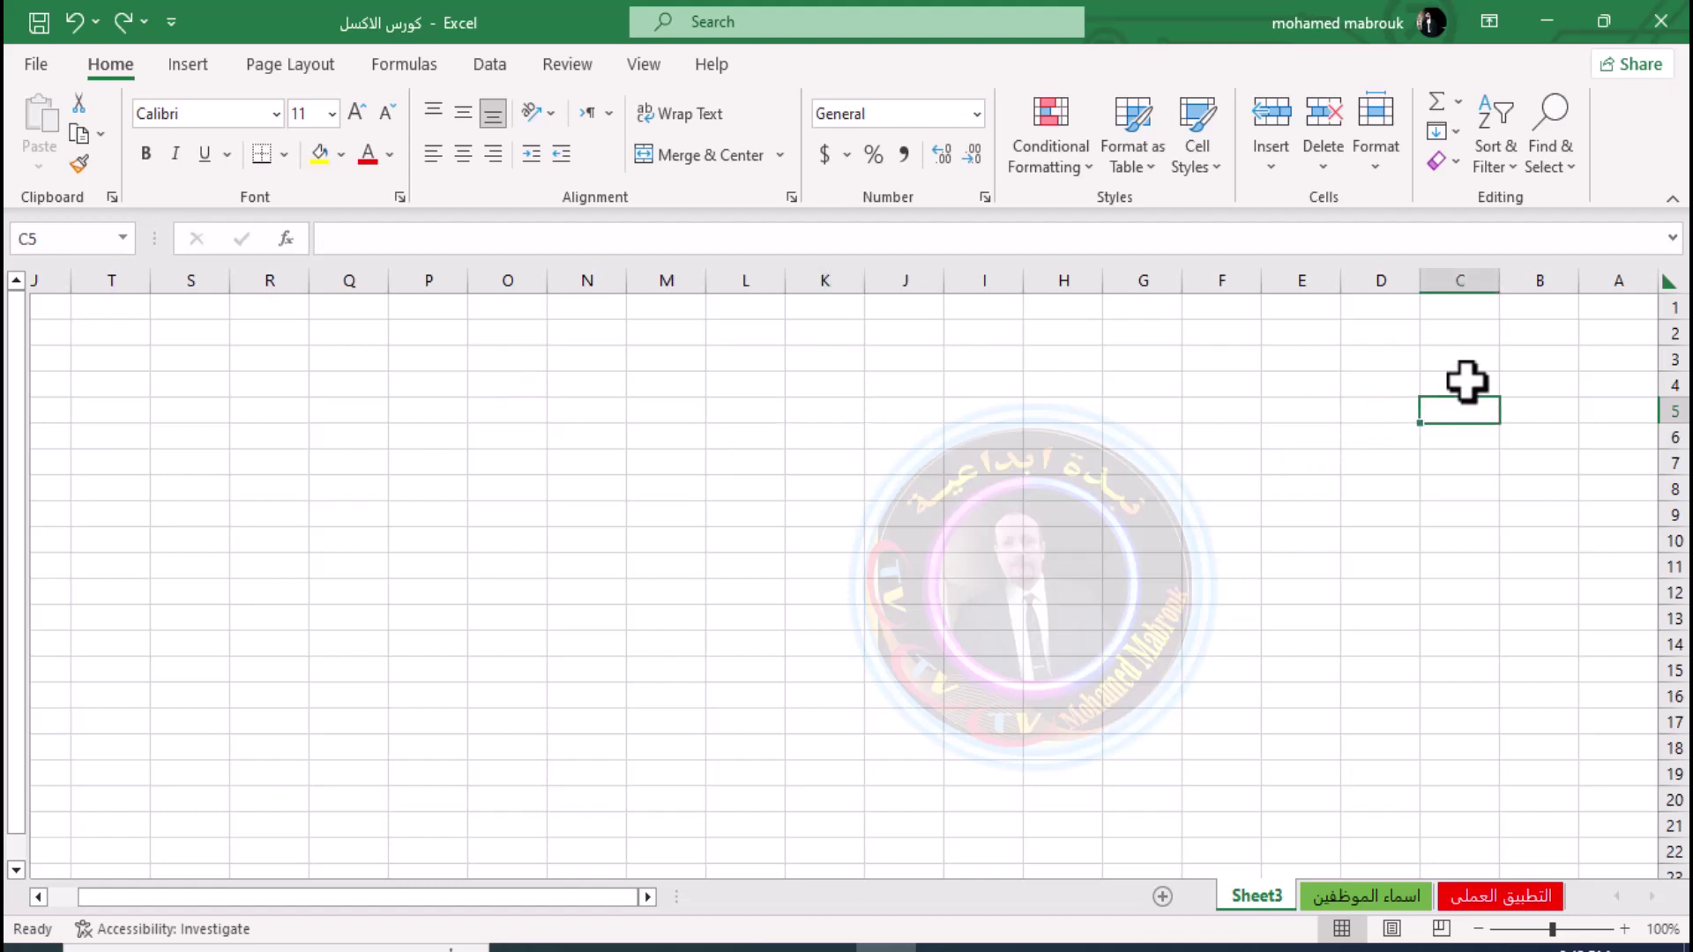
click(1494, 340)
click(929, 395)
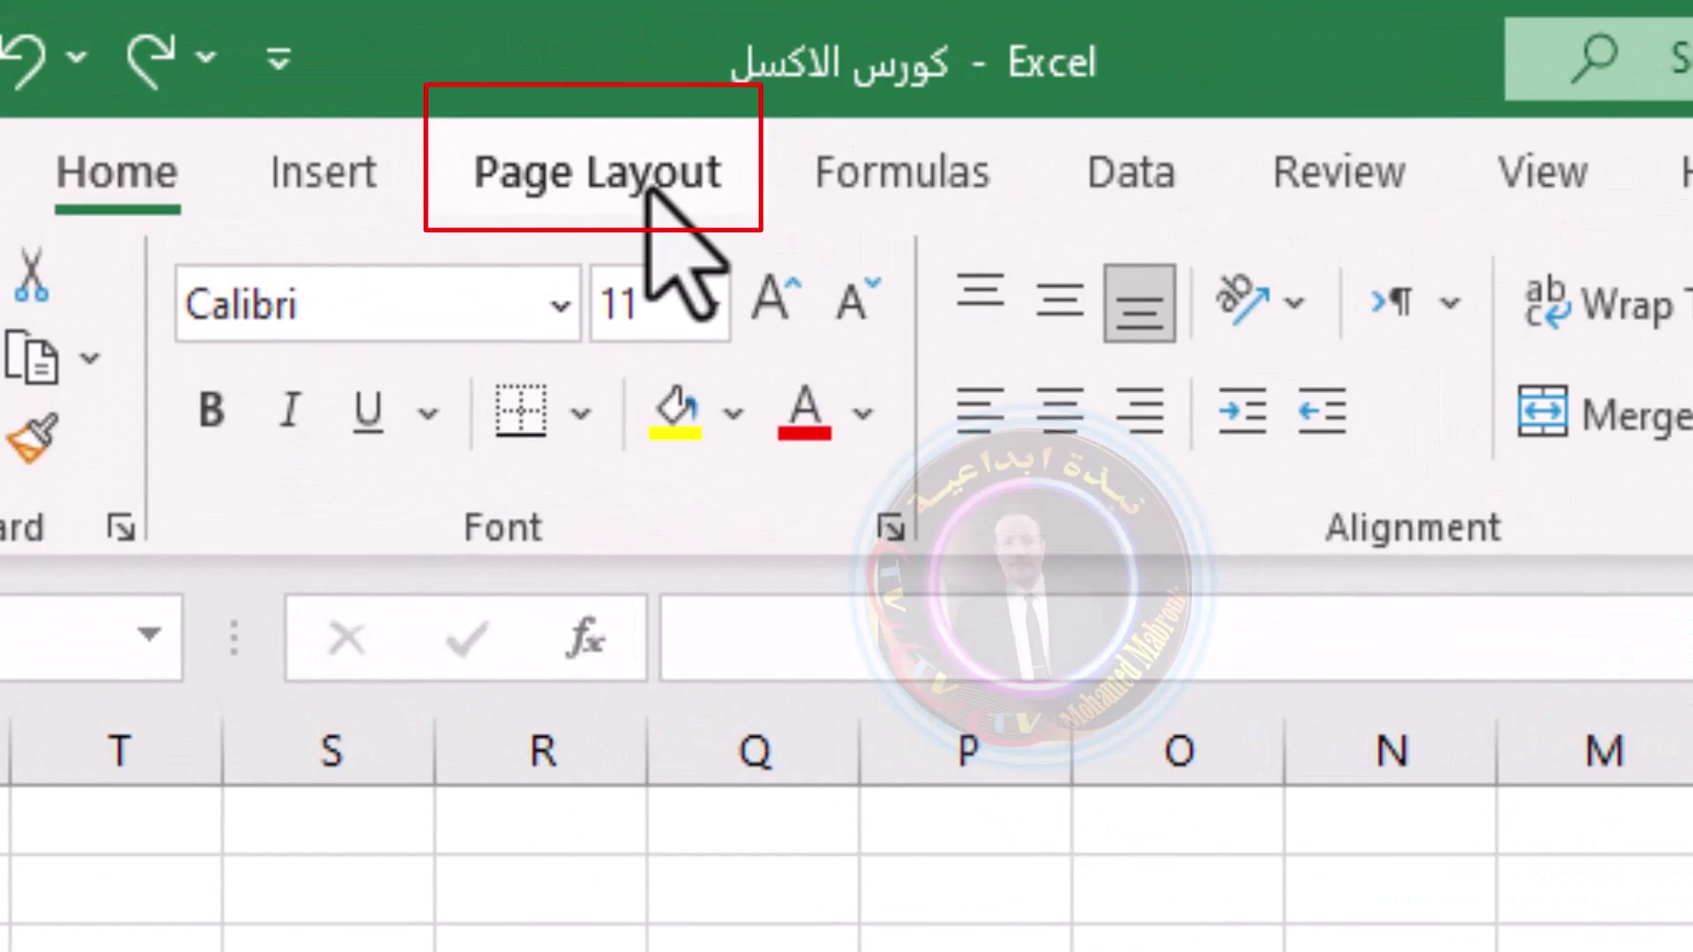
Turn off Sheet Right-to-Left on the Page Layout tab so column A sits at the left
click(616, 183)
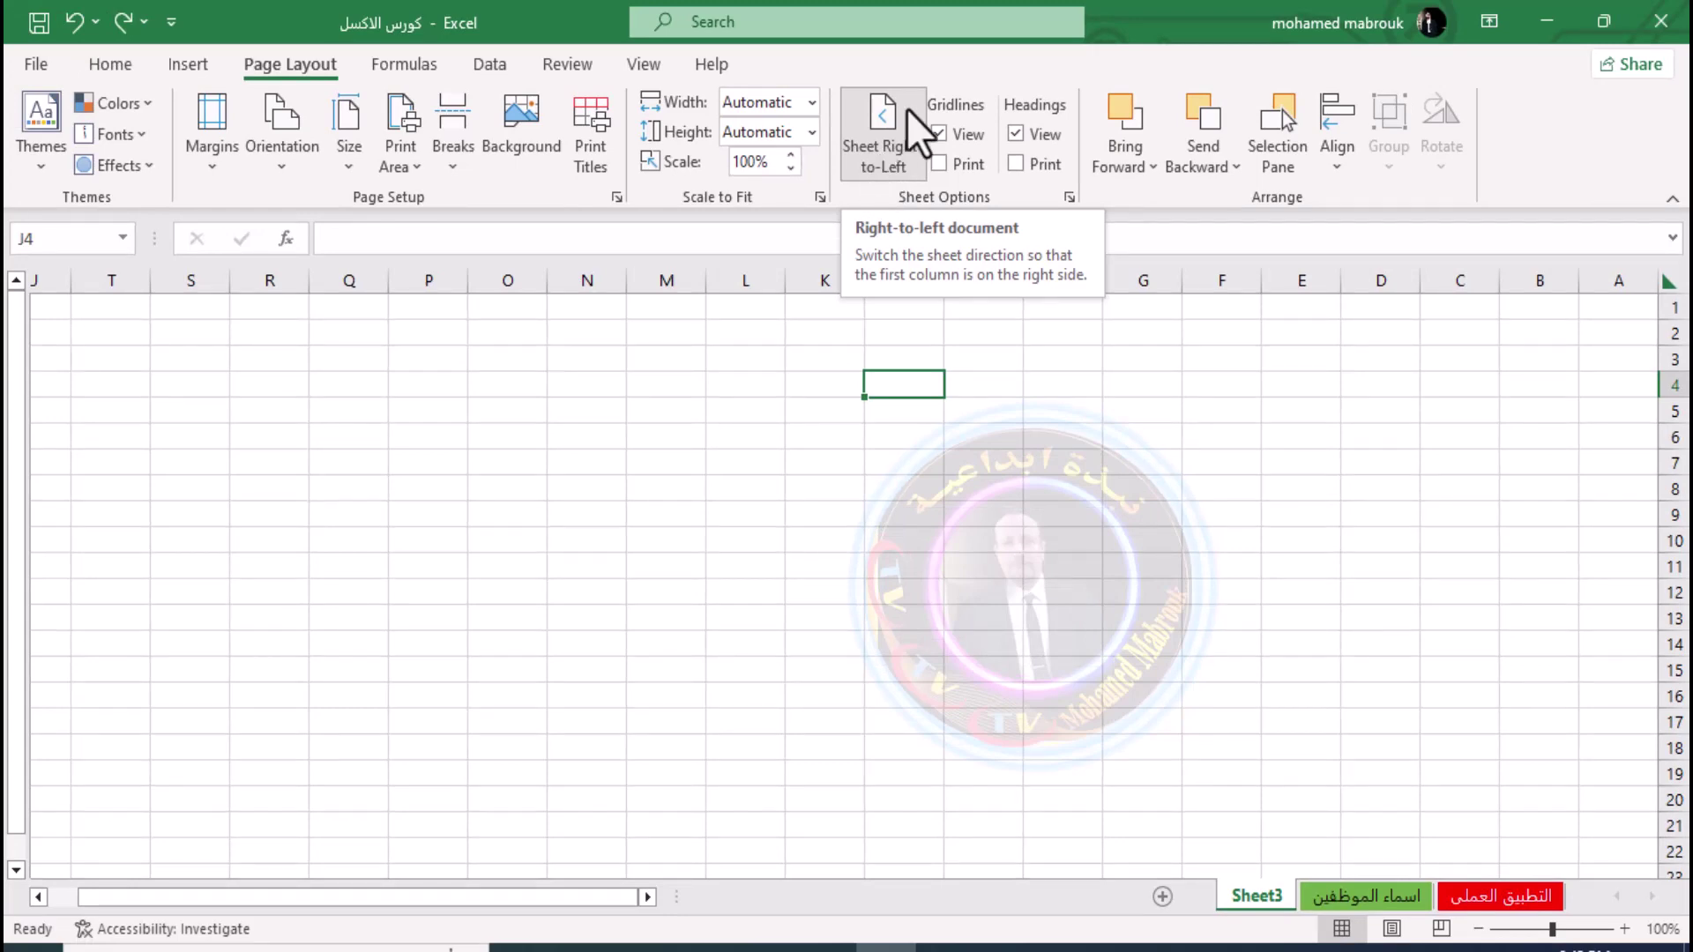
click(889, 125)
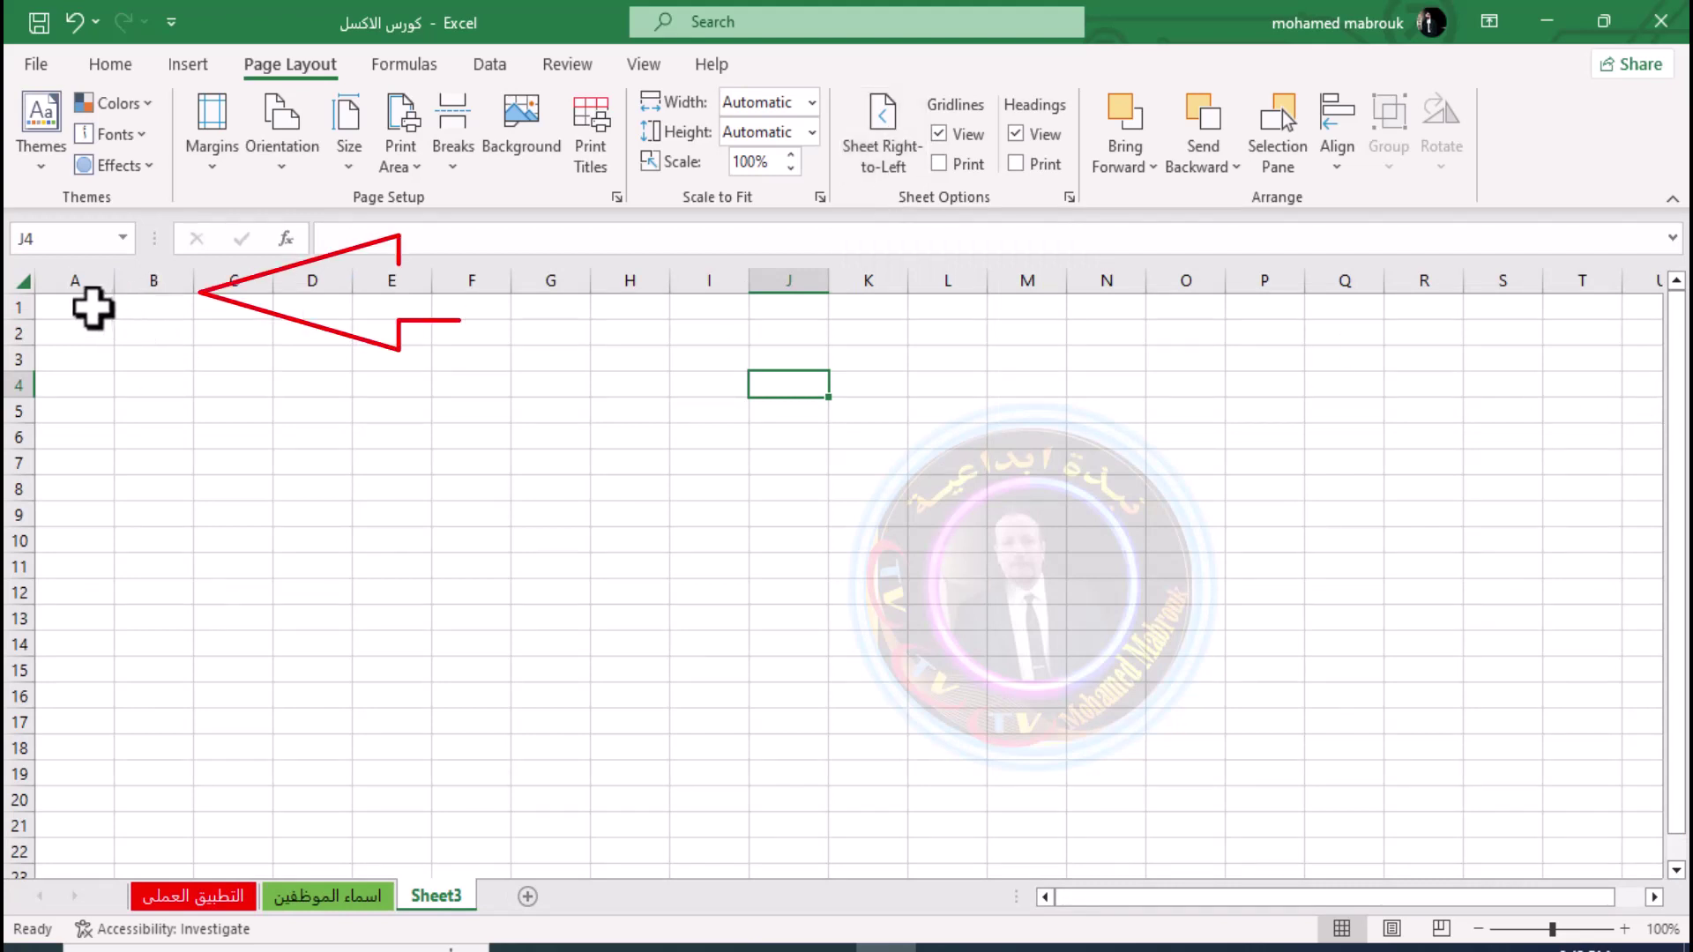
click(91, 309)
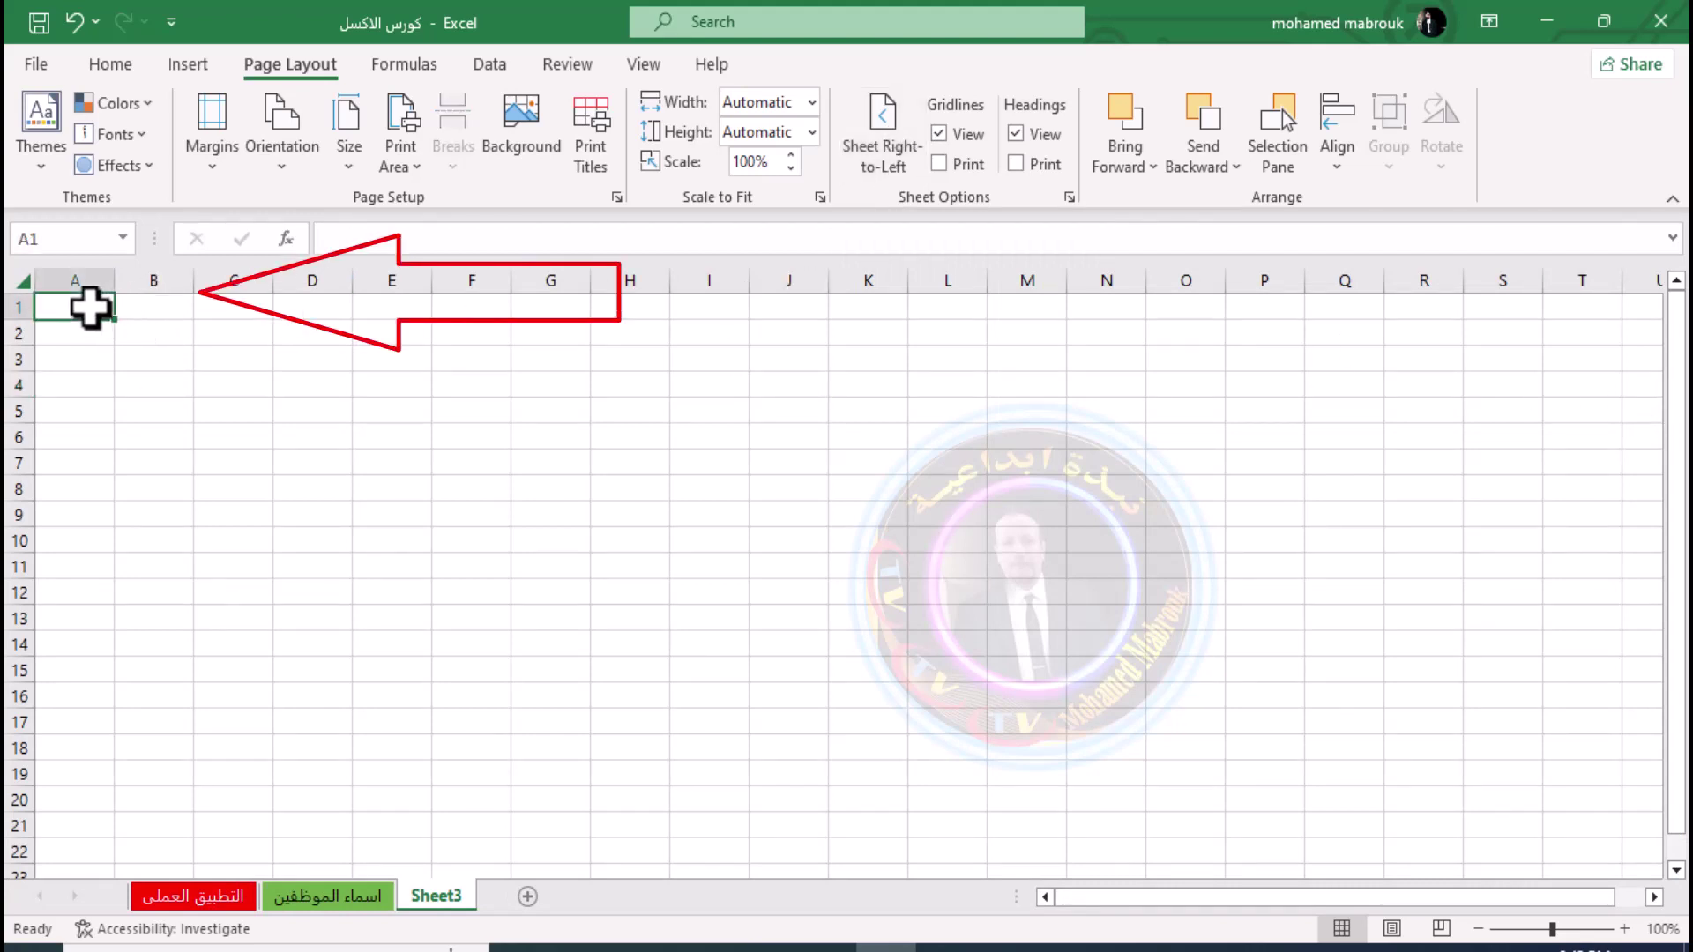
Select columns A and B, row 1 and range A3:D3 to show the left-to-right layout
click(80, 275)
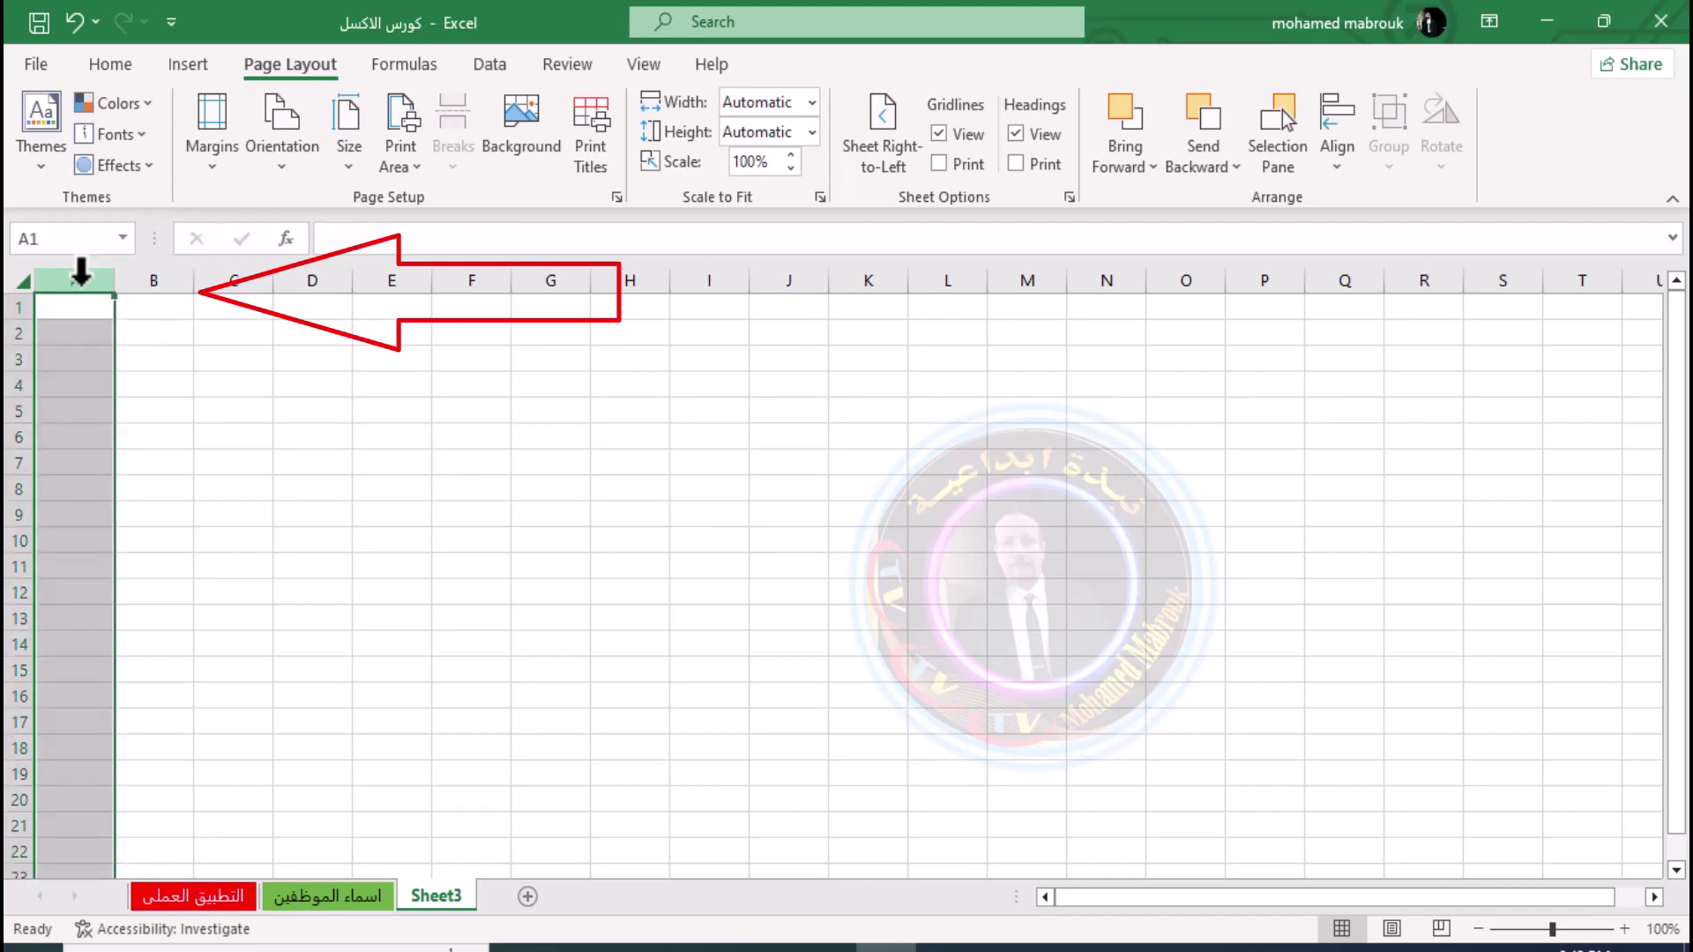
click(140, 278)
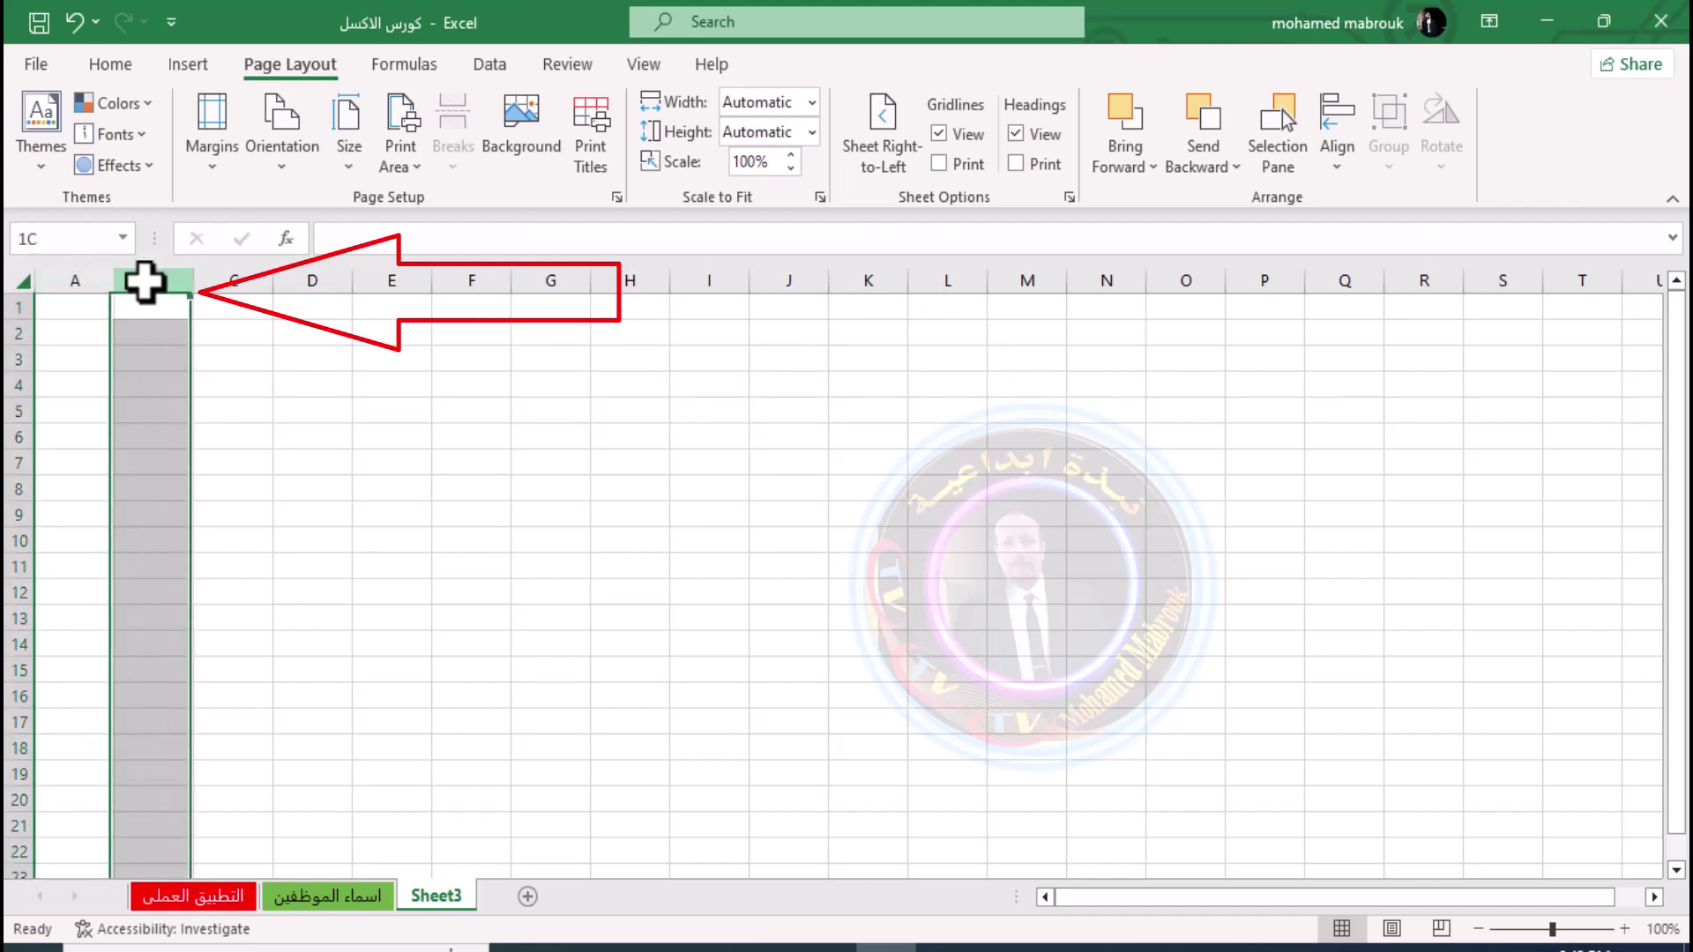
click(101, 282)
click(132, 273)
click(81, 282)
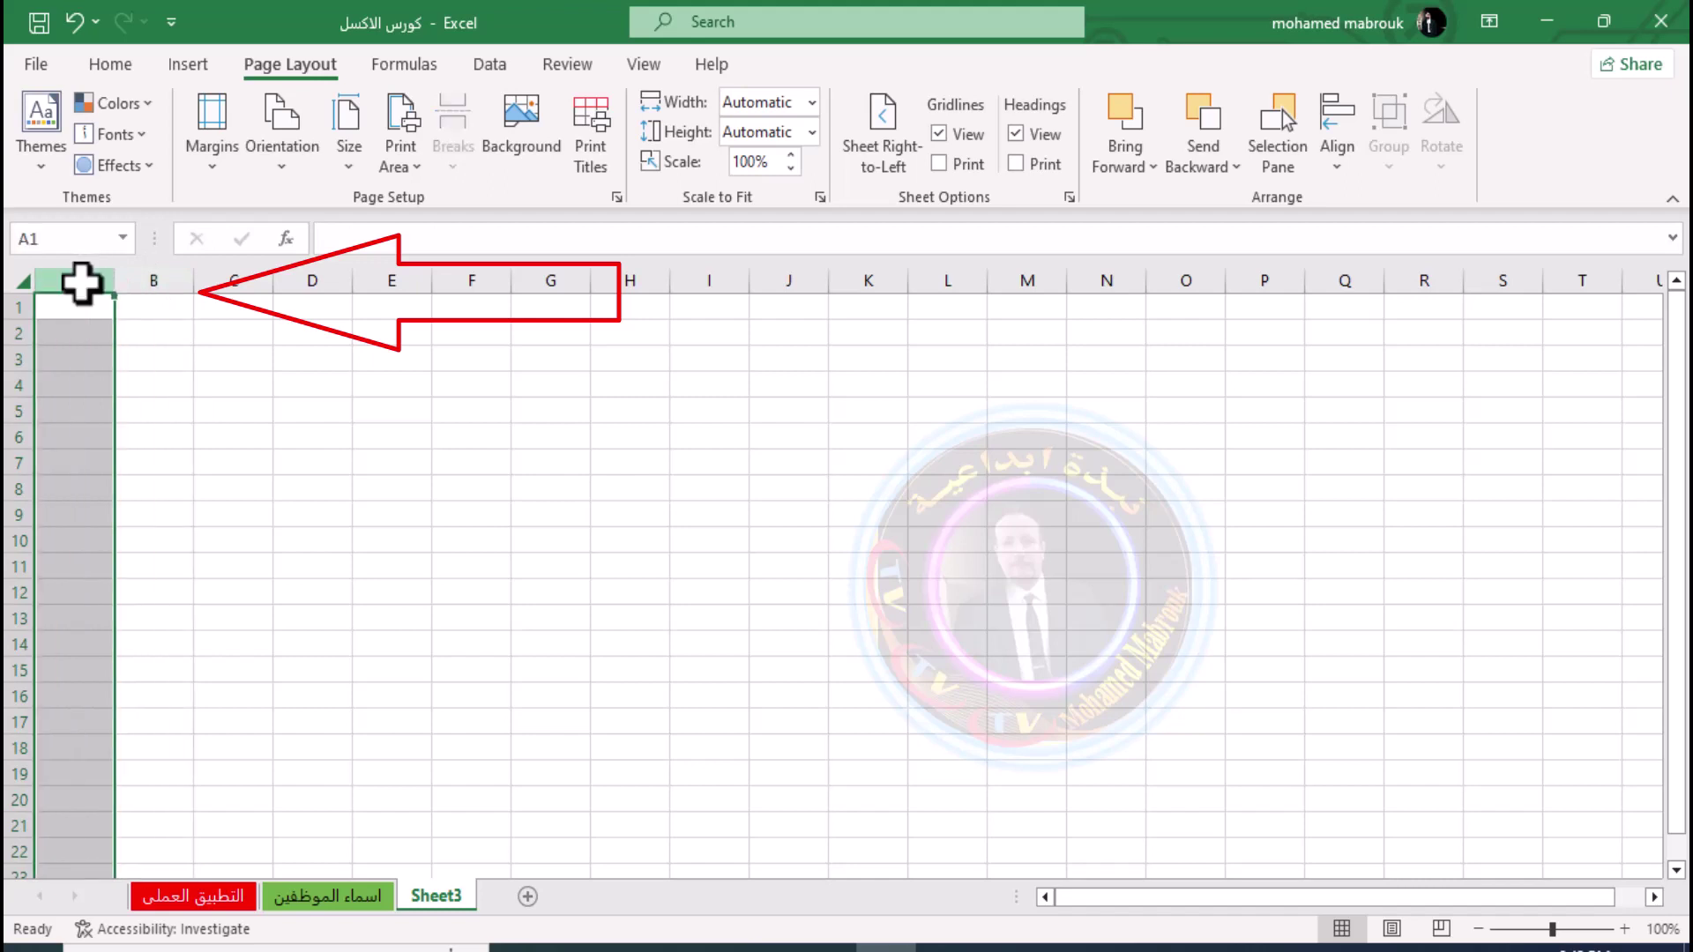
click(124, 282)
click(94, 280)
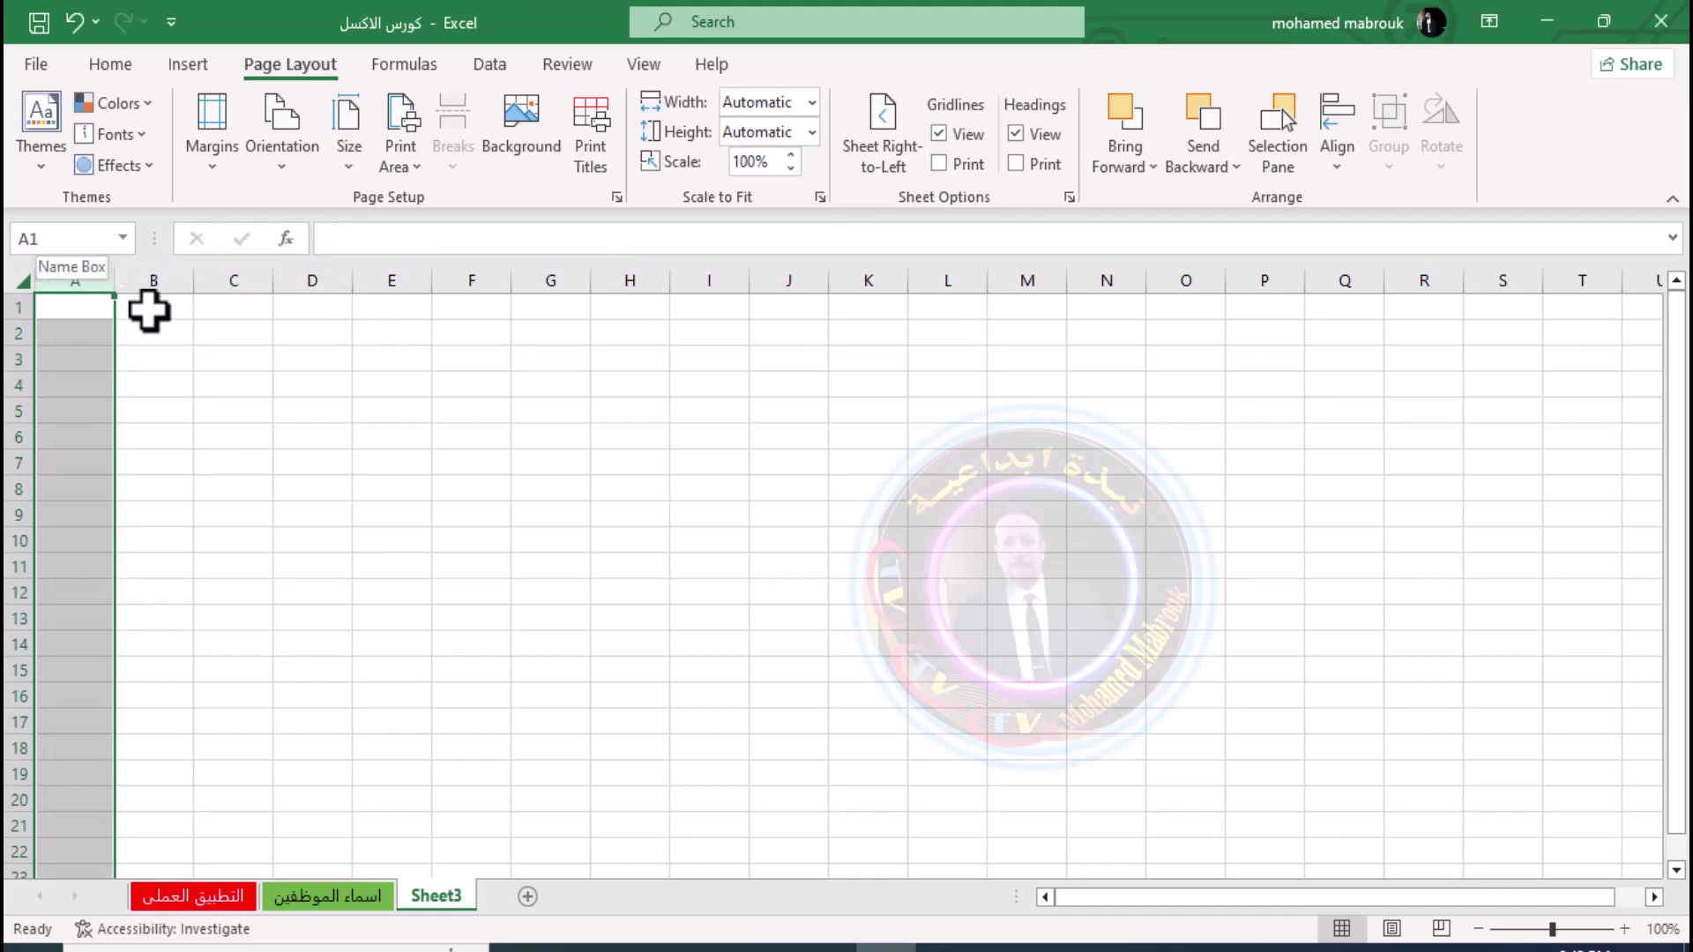
click(181, 325)
click(24, 310)
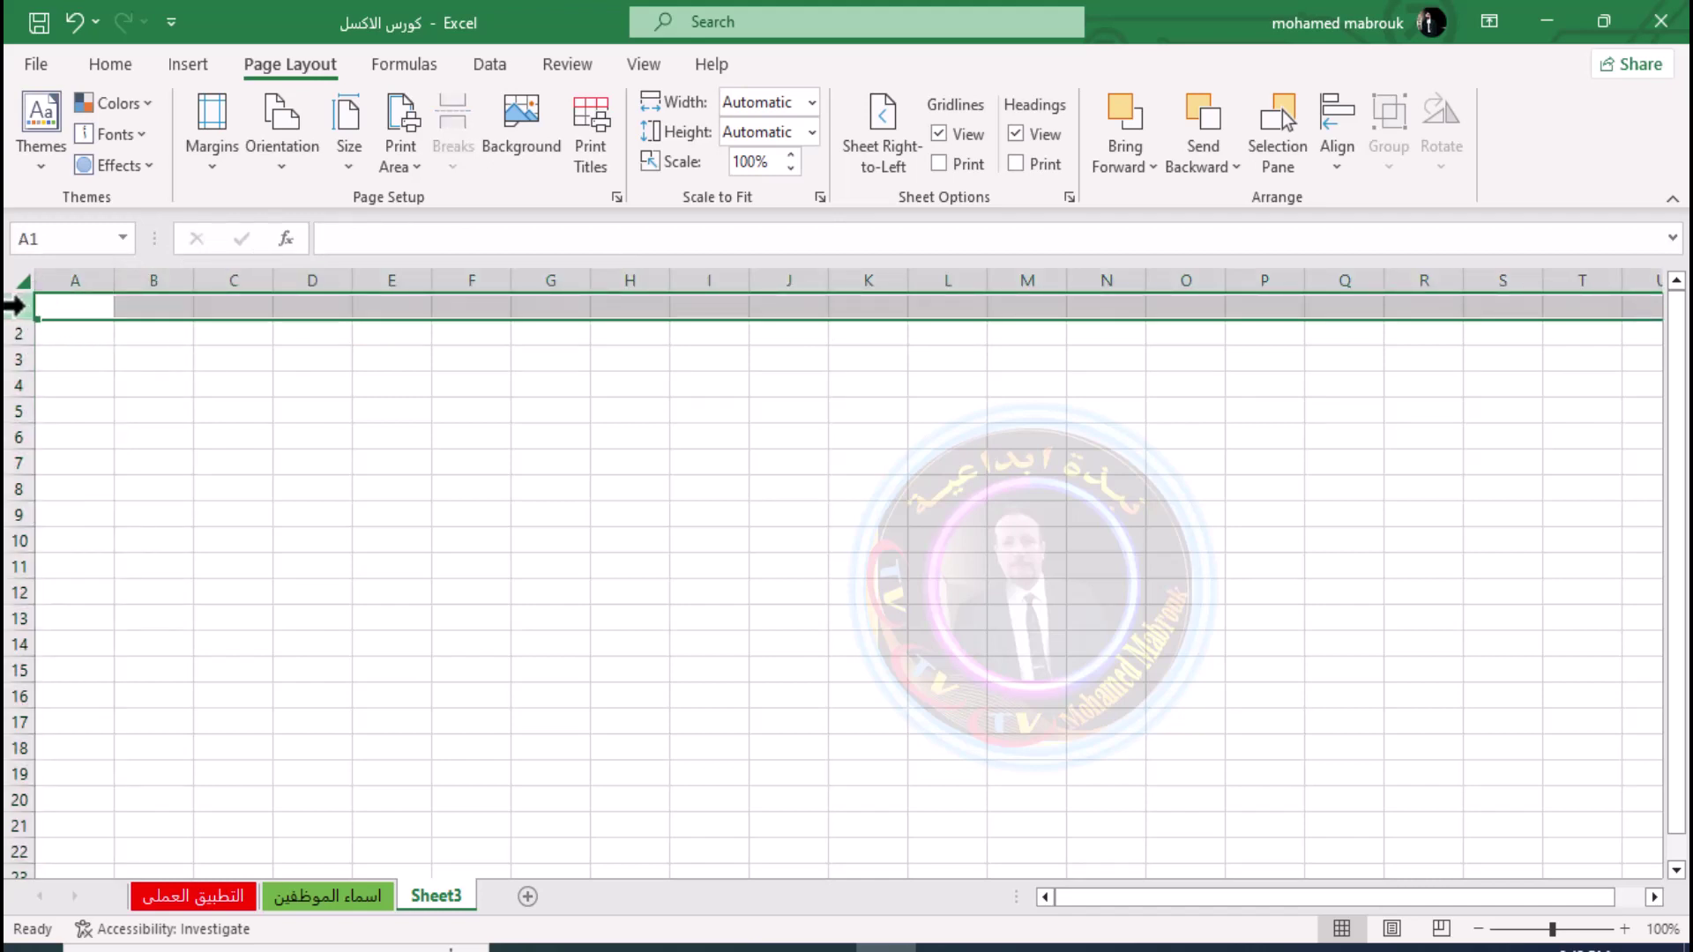
drag(67, 357, 335, 353)
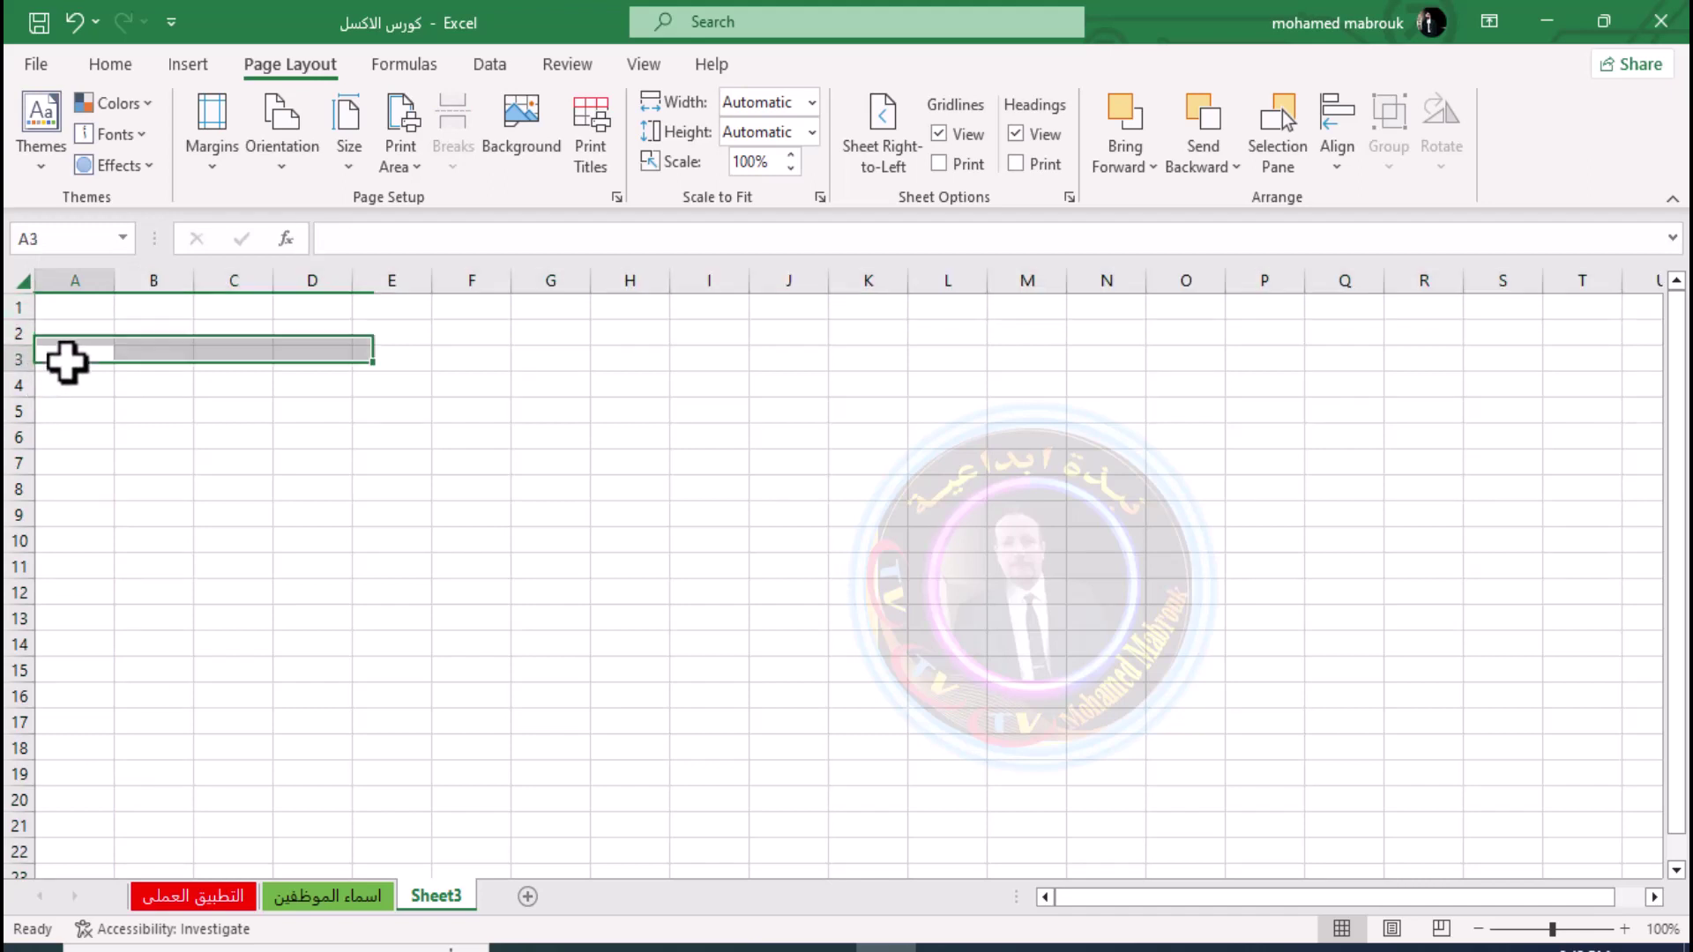
click(67, 361)
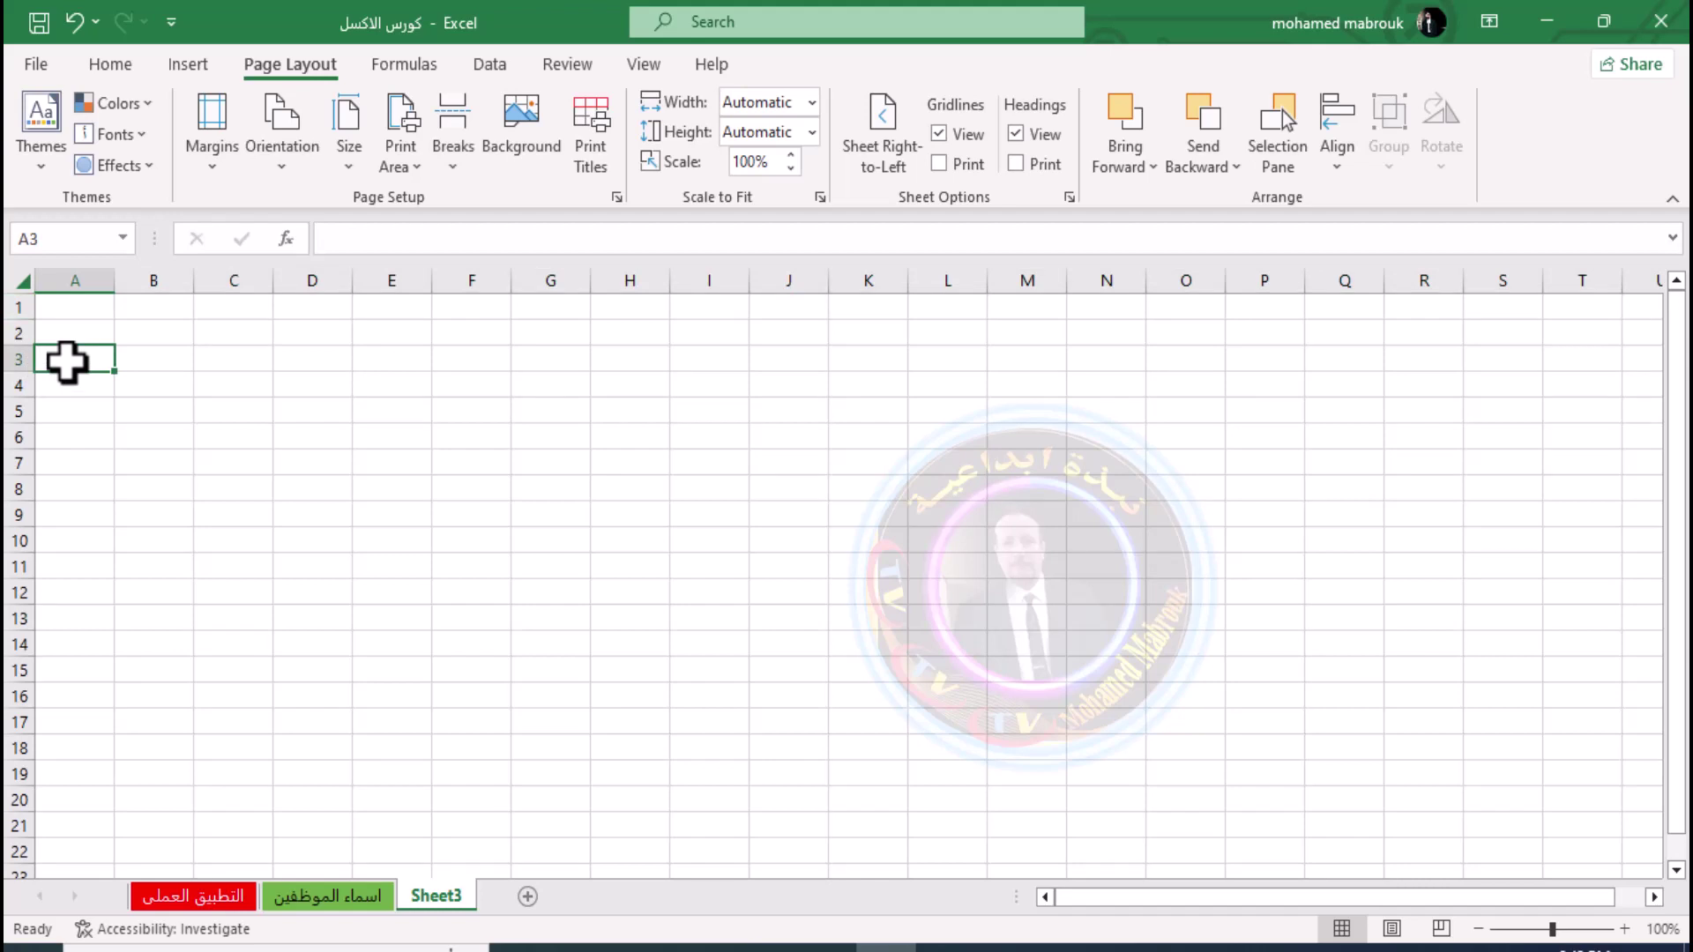
click(61, 306)
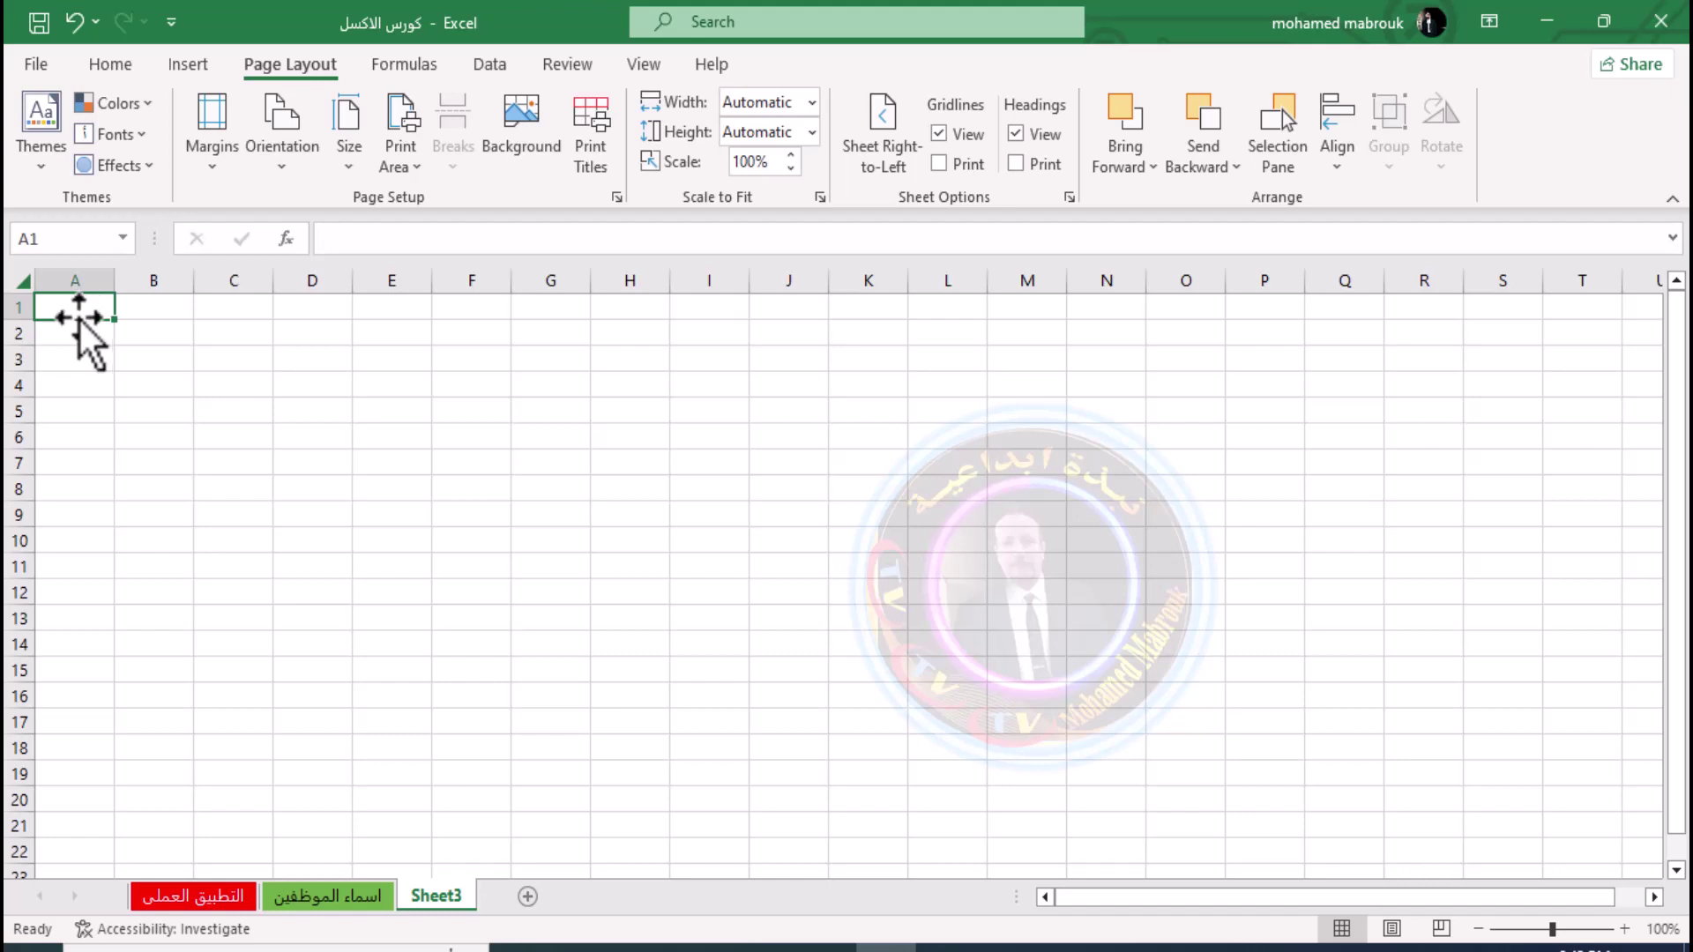
text(م)
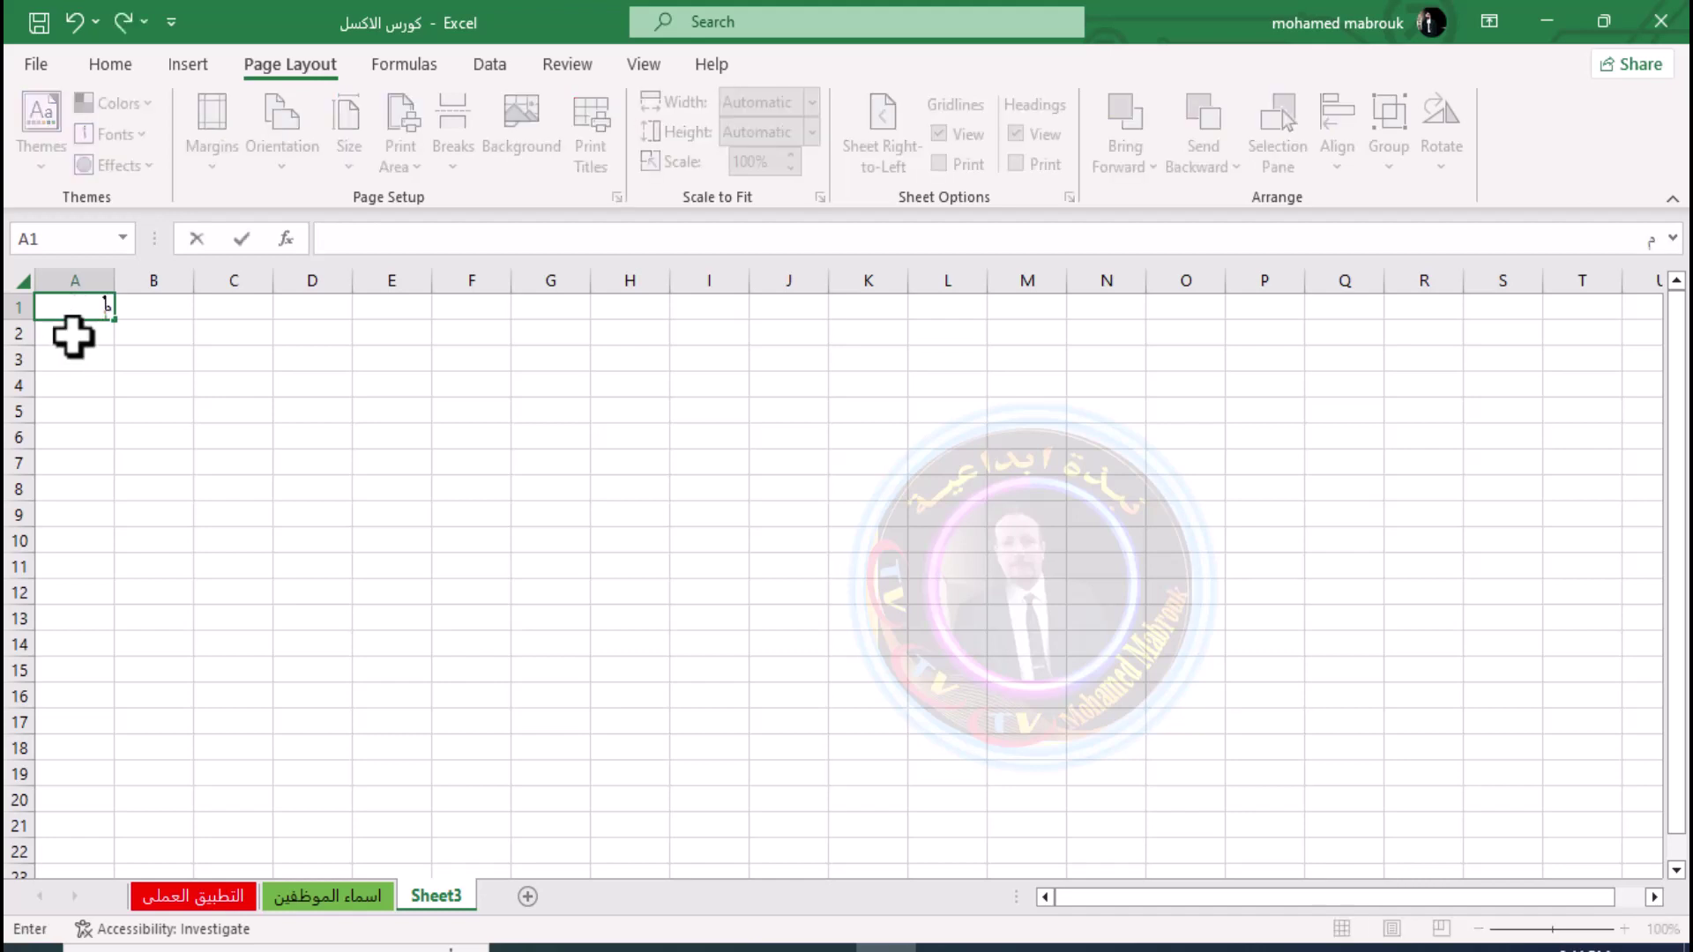
key(BackSpace)
click(79, 349)
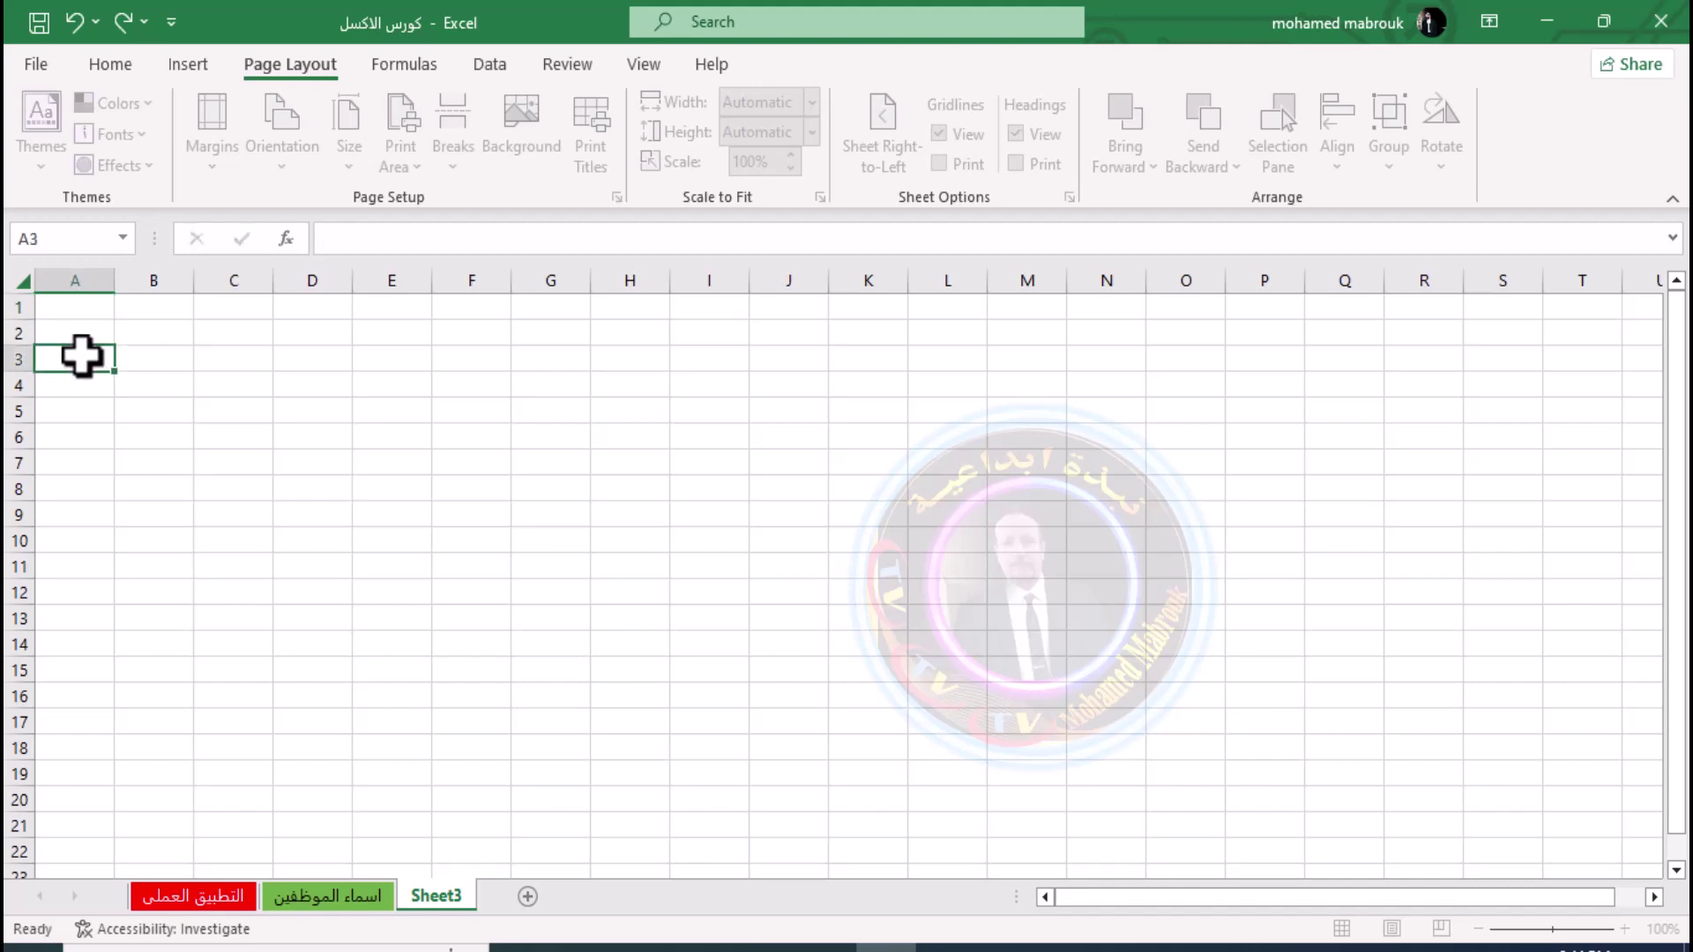
click(76, 310)
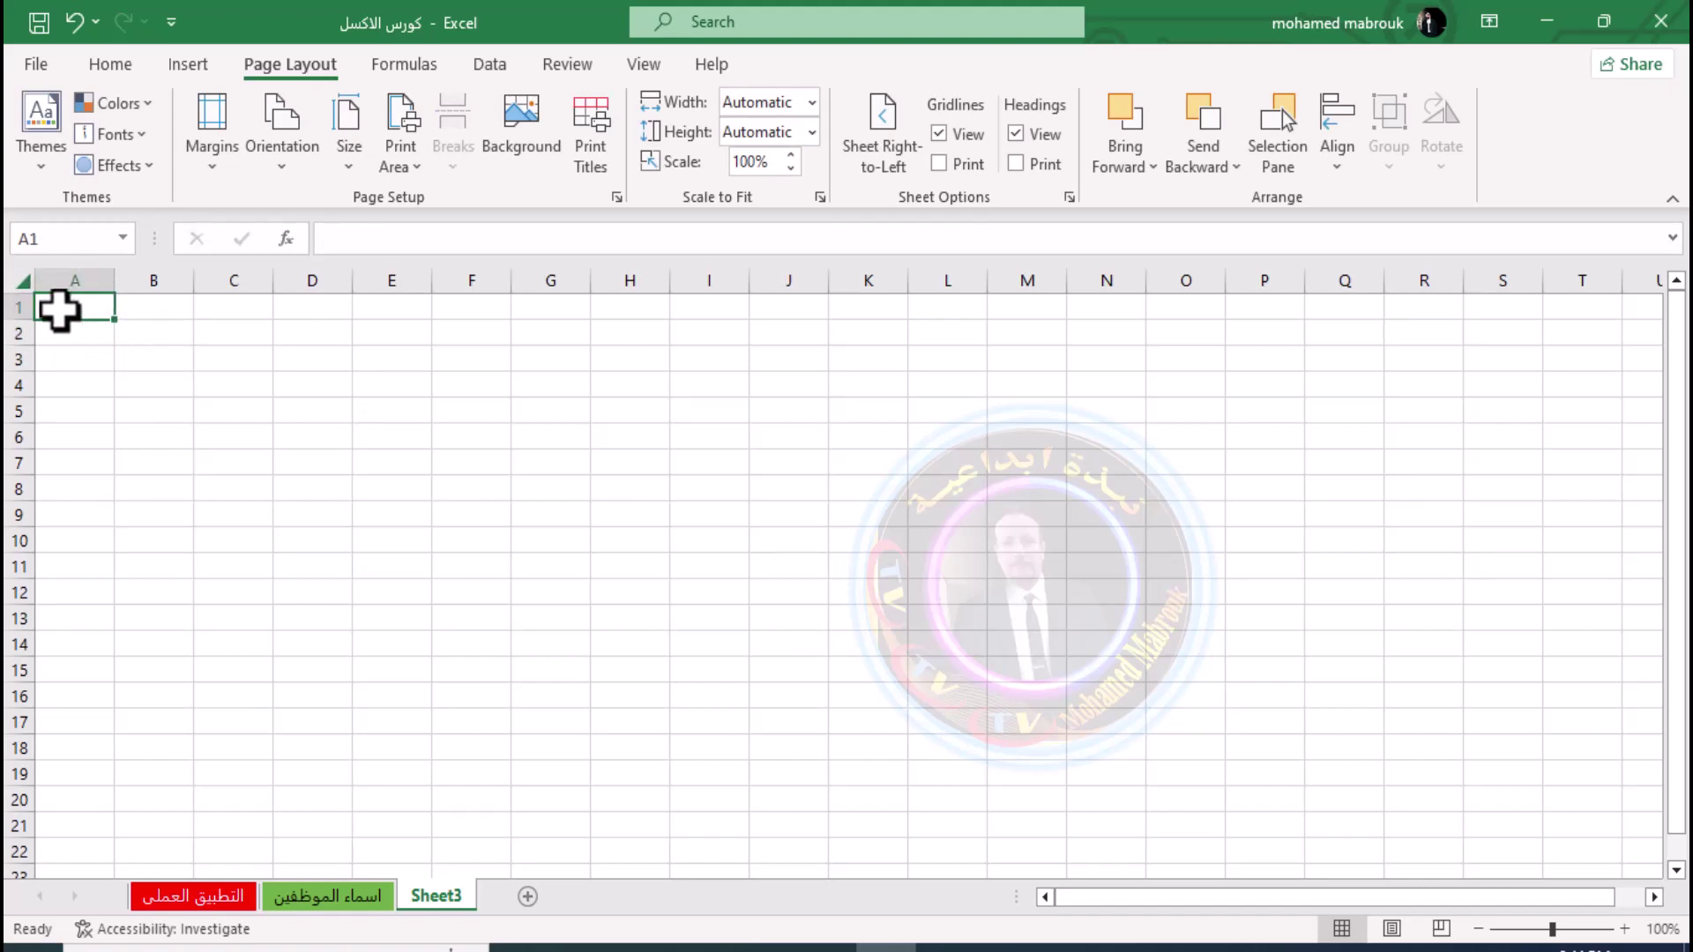
Turn Sheet Right-to-Left back on so column A is at the right edge, then return to Home
click(105, 64)
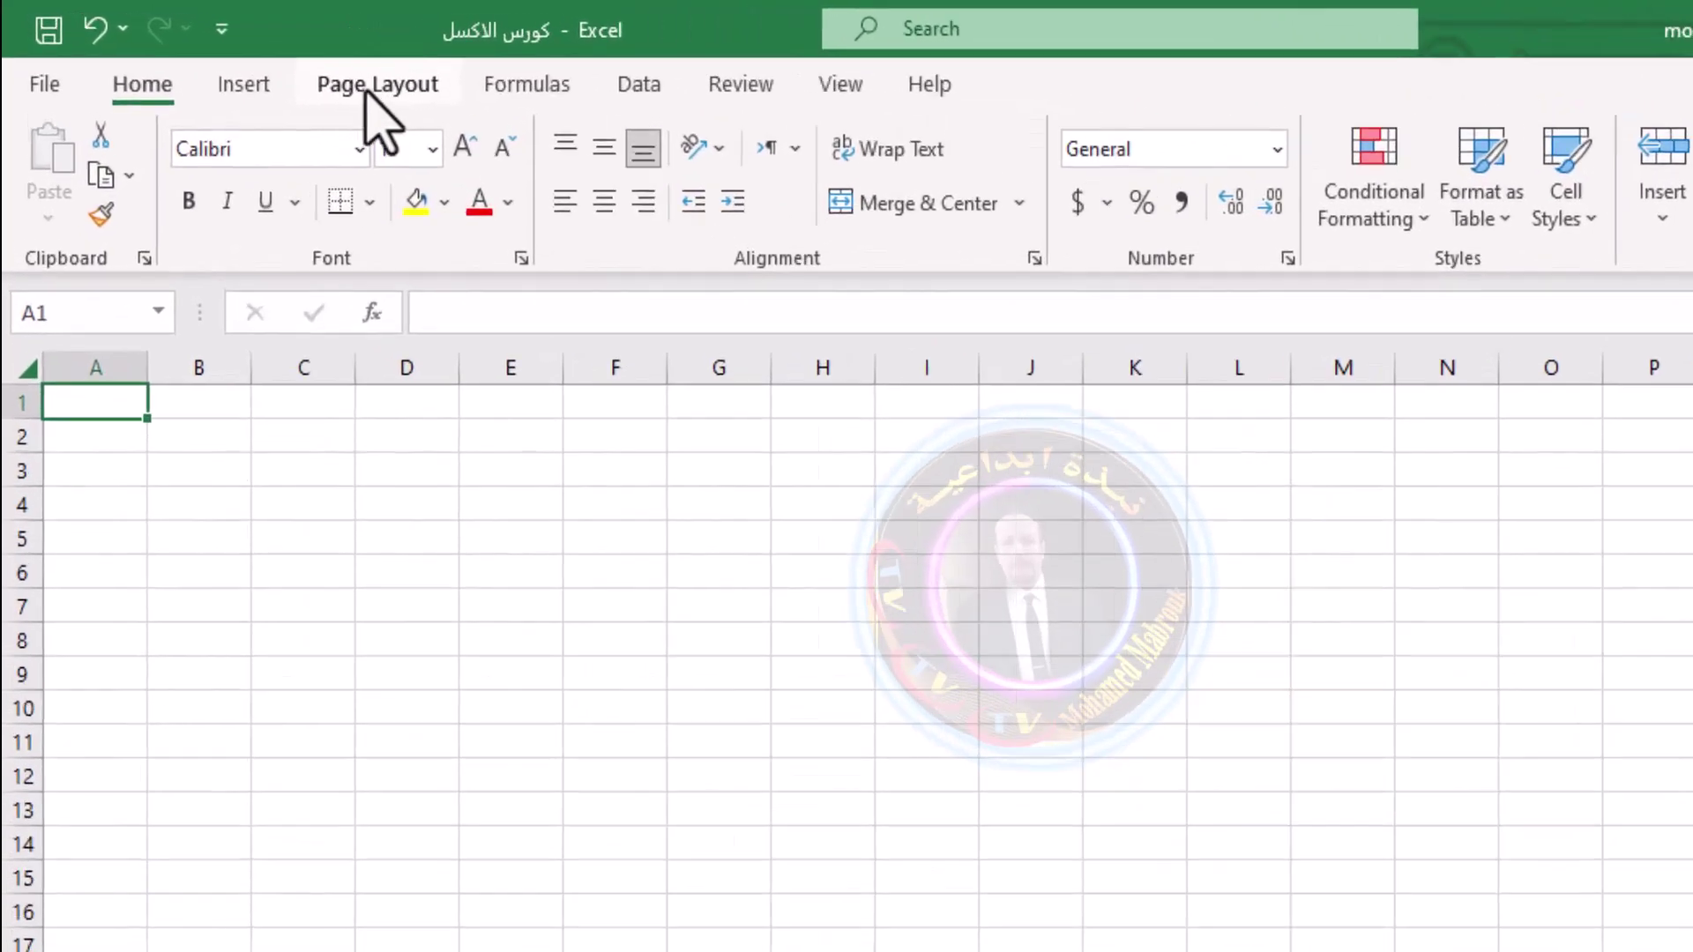
click(346, 90)
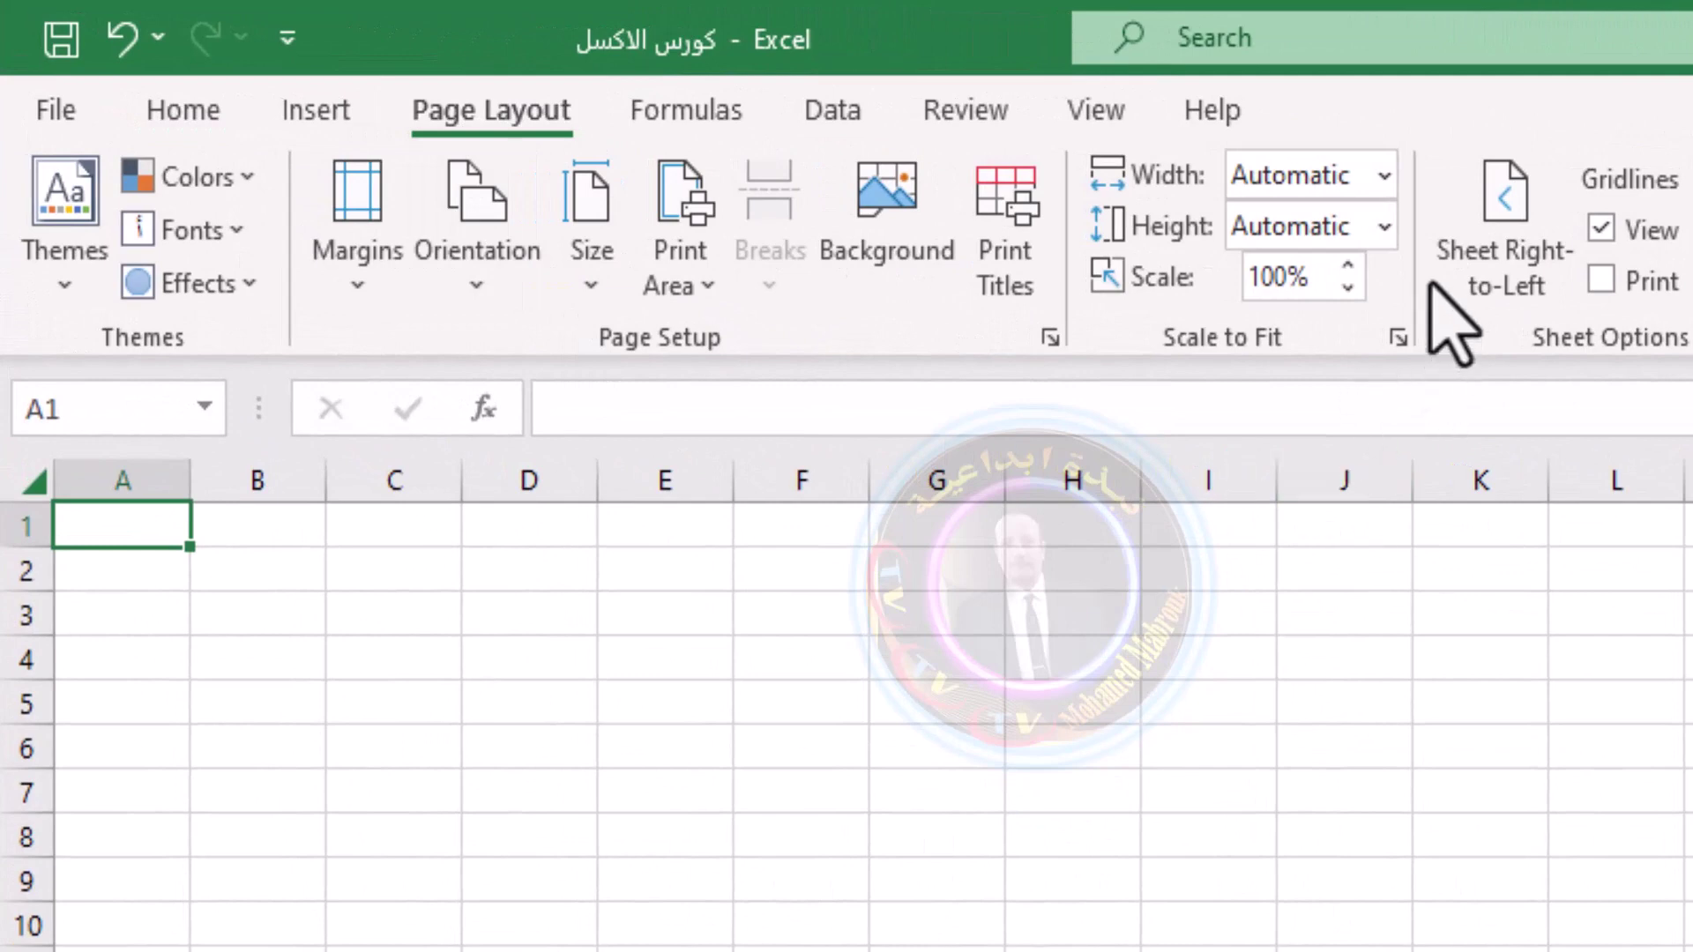
click(1518, 291)
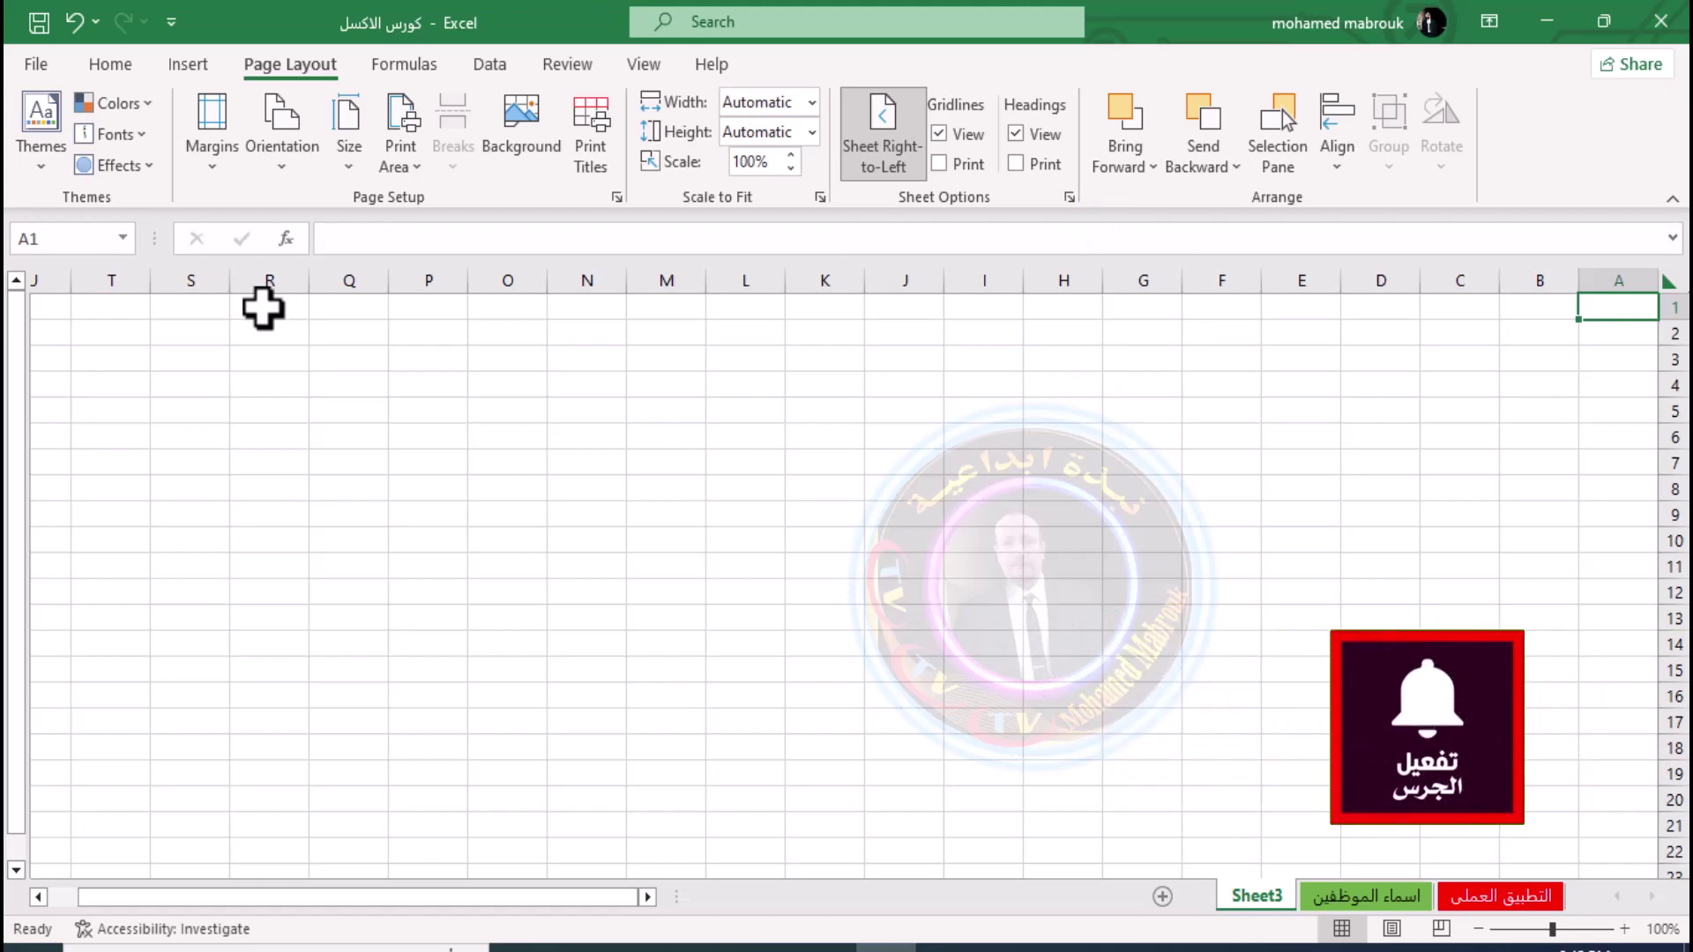
click(106, 64)
click(1534, 427)
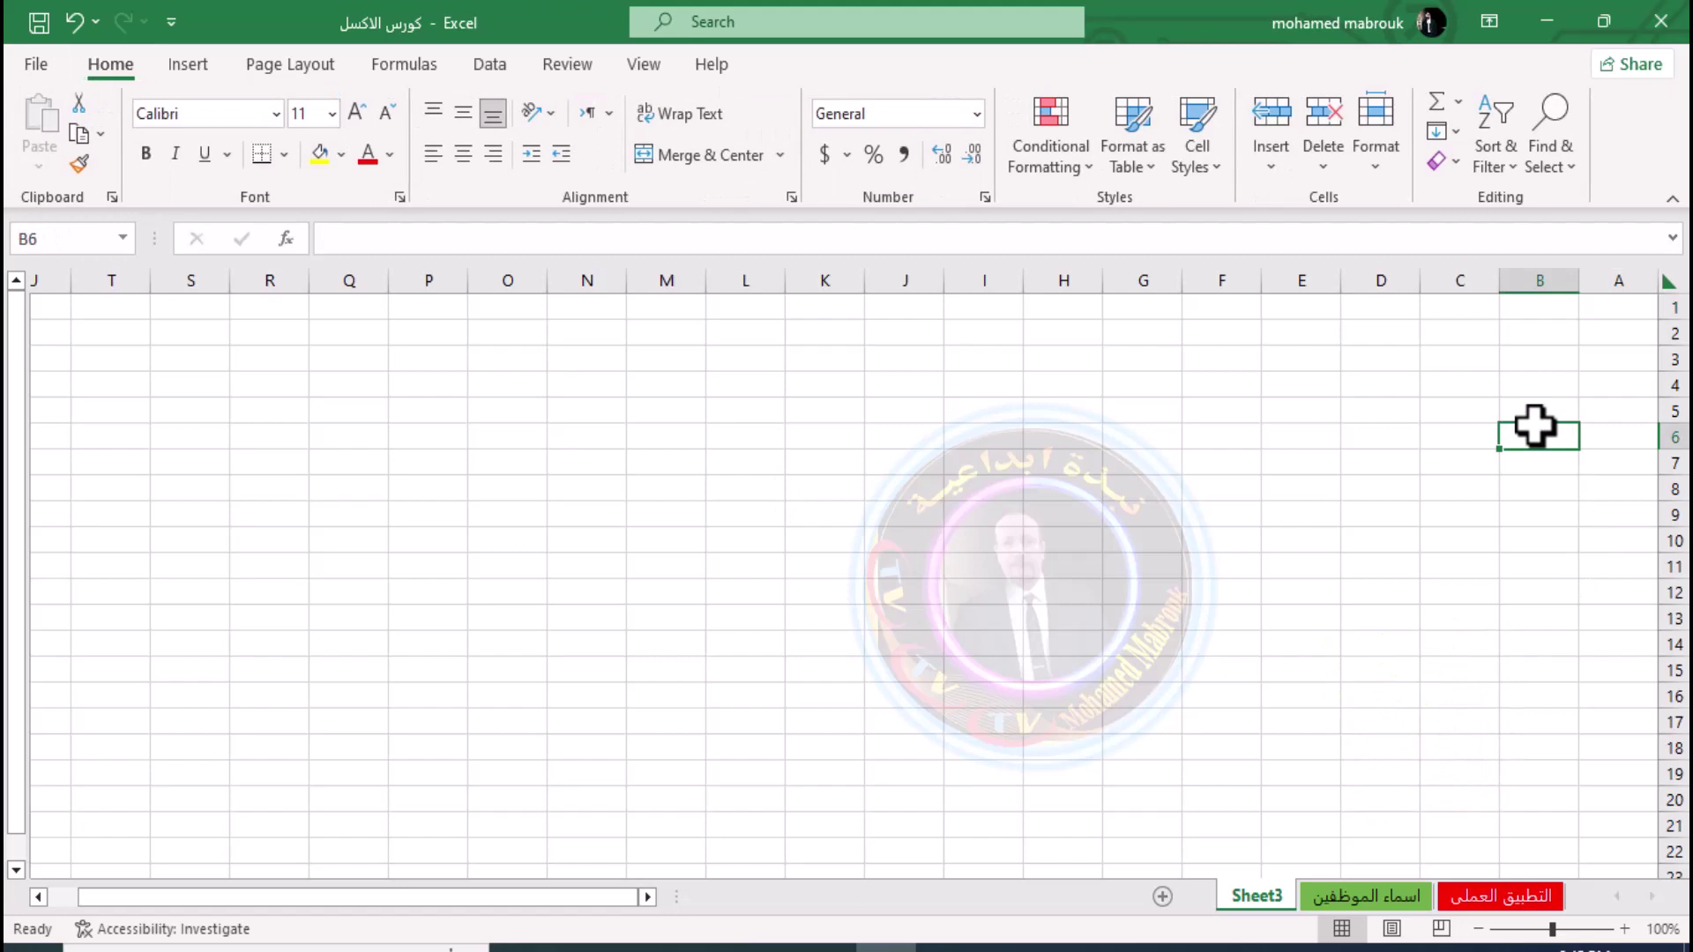
Type the directorate heading 'مديرية التربية والتعليم بمحافظ' into cell A2
click(1601, 334)
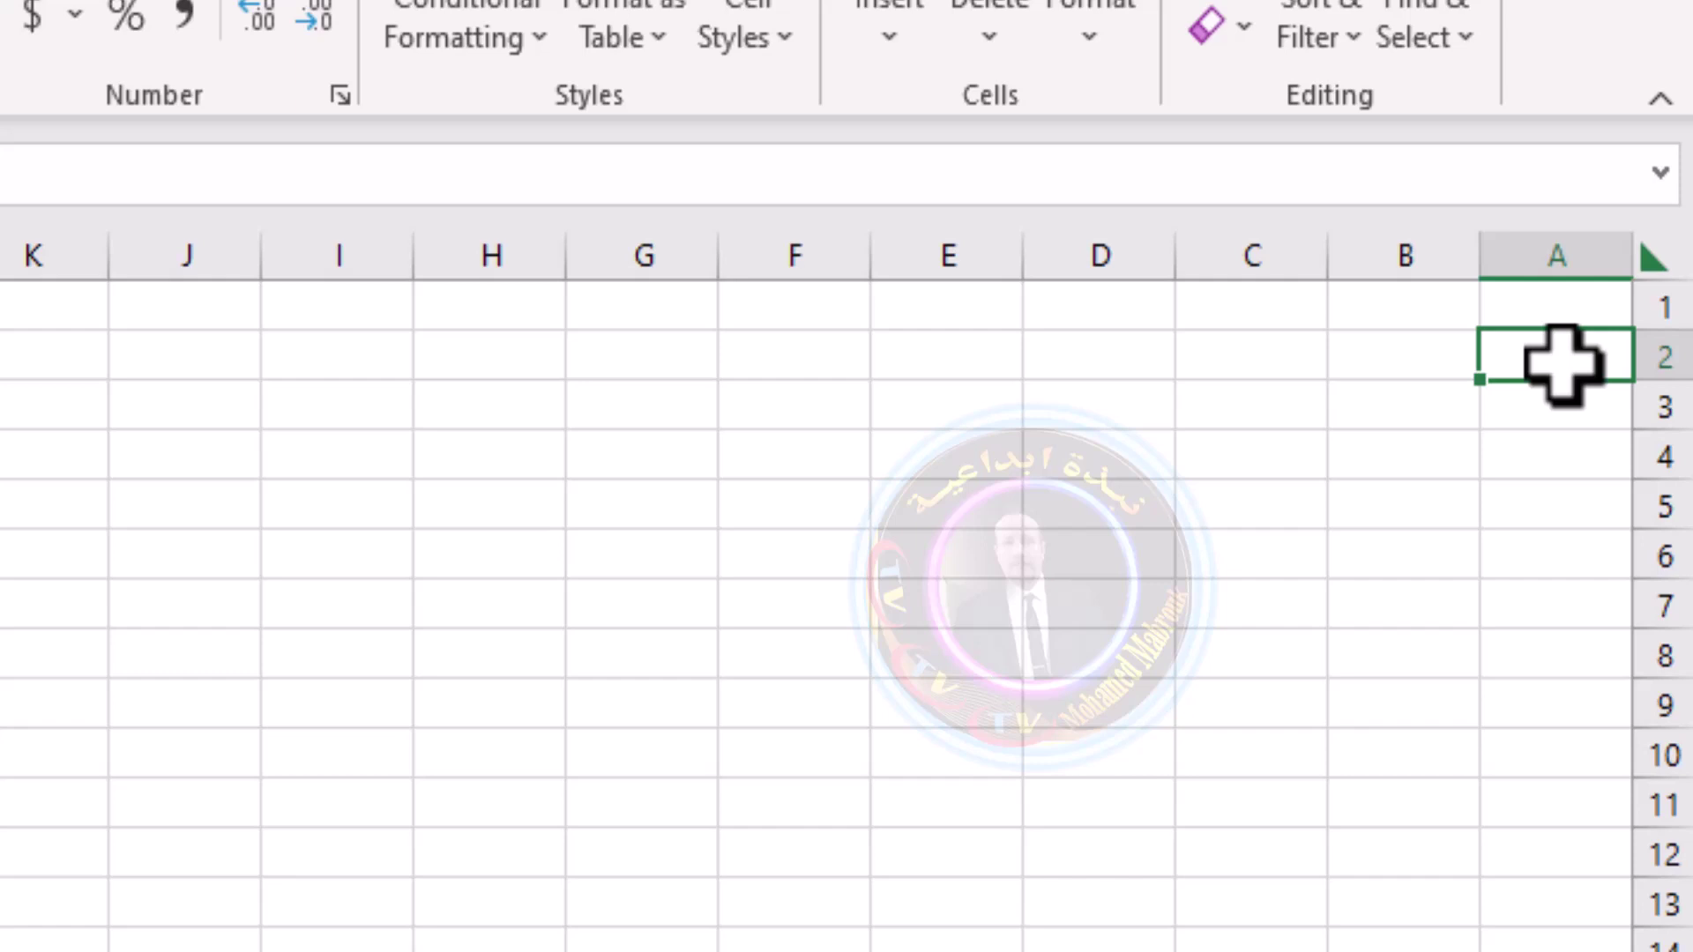
text(مديري)
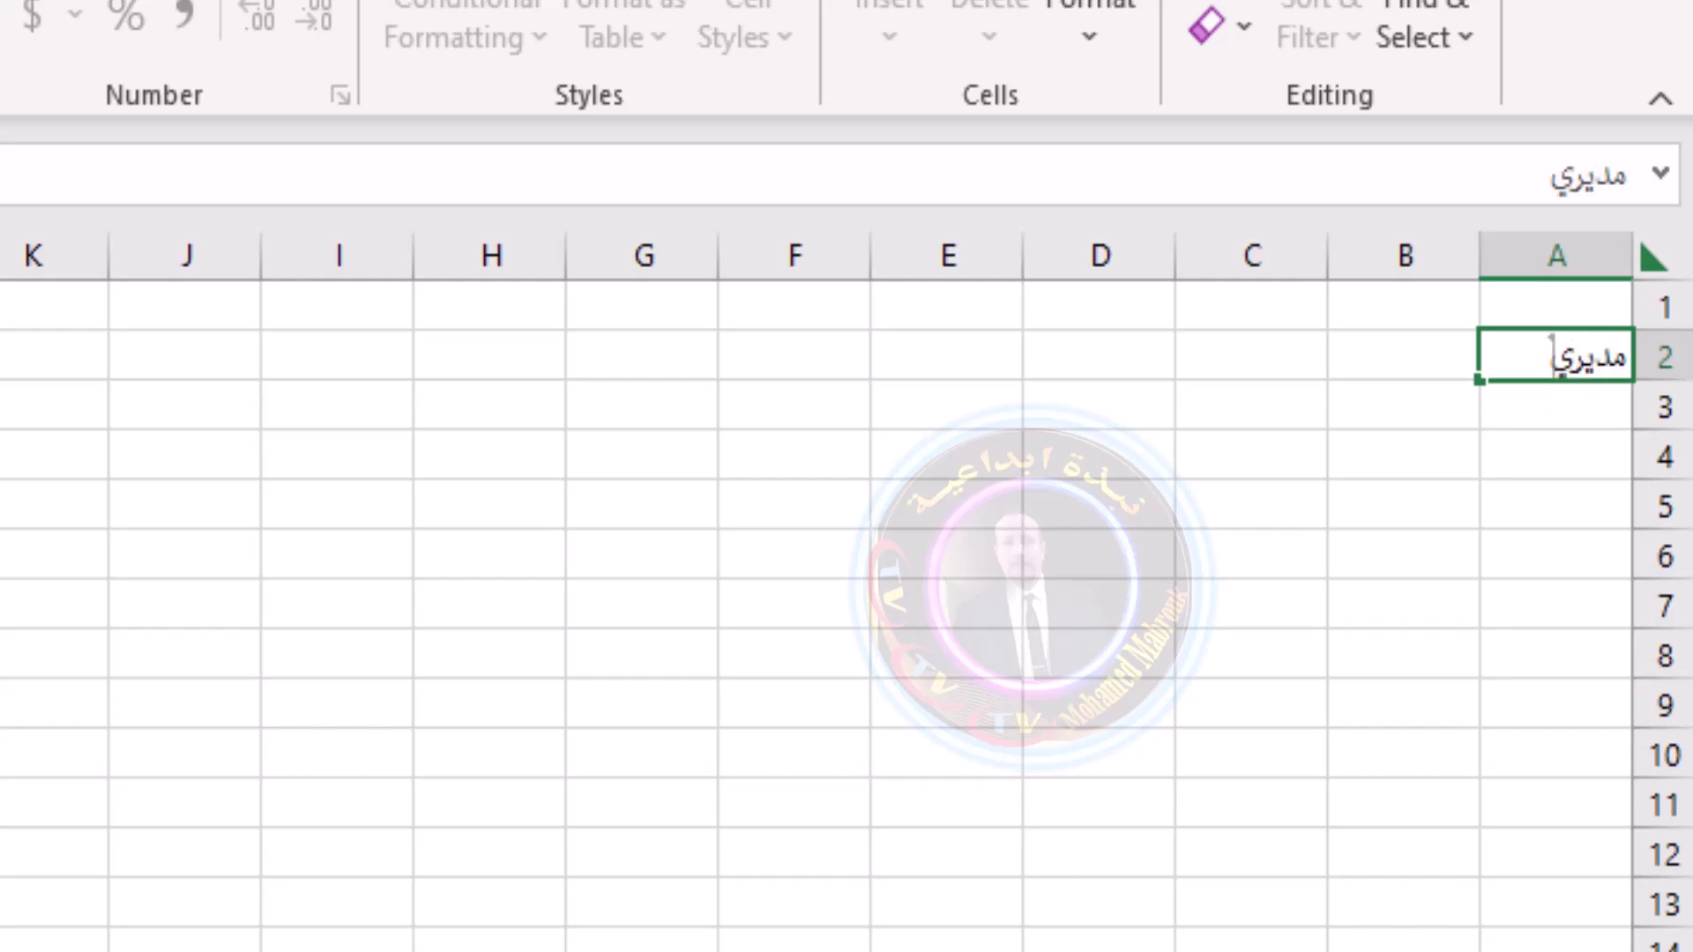
text(ة)
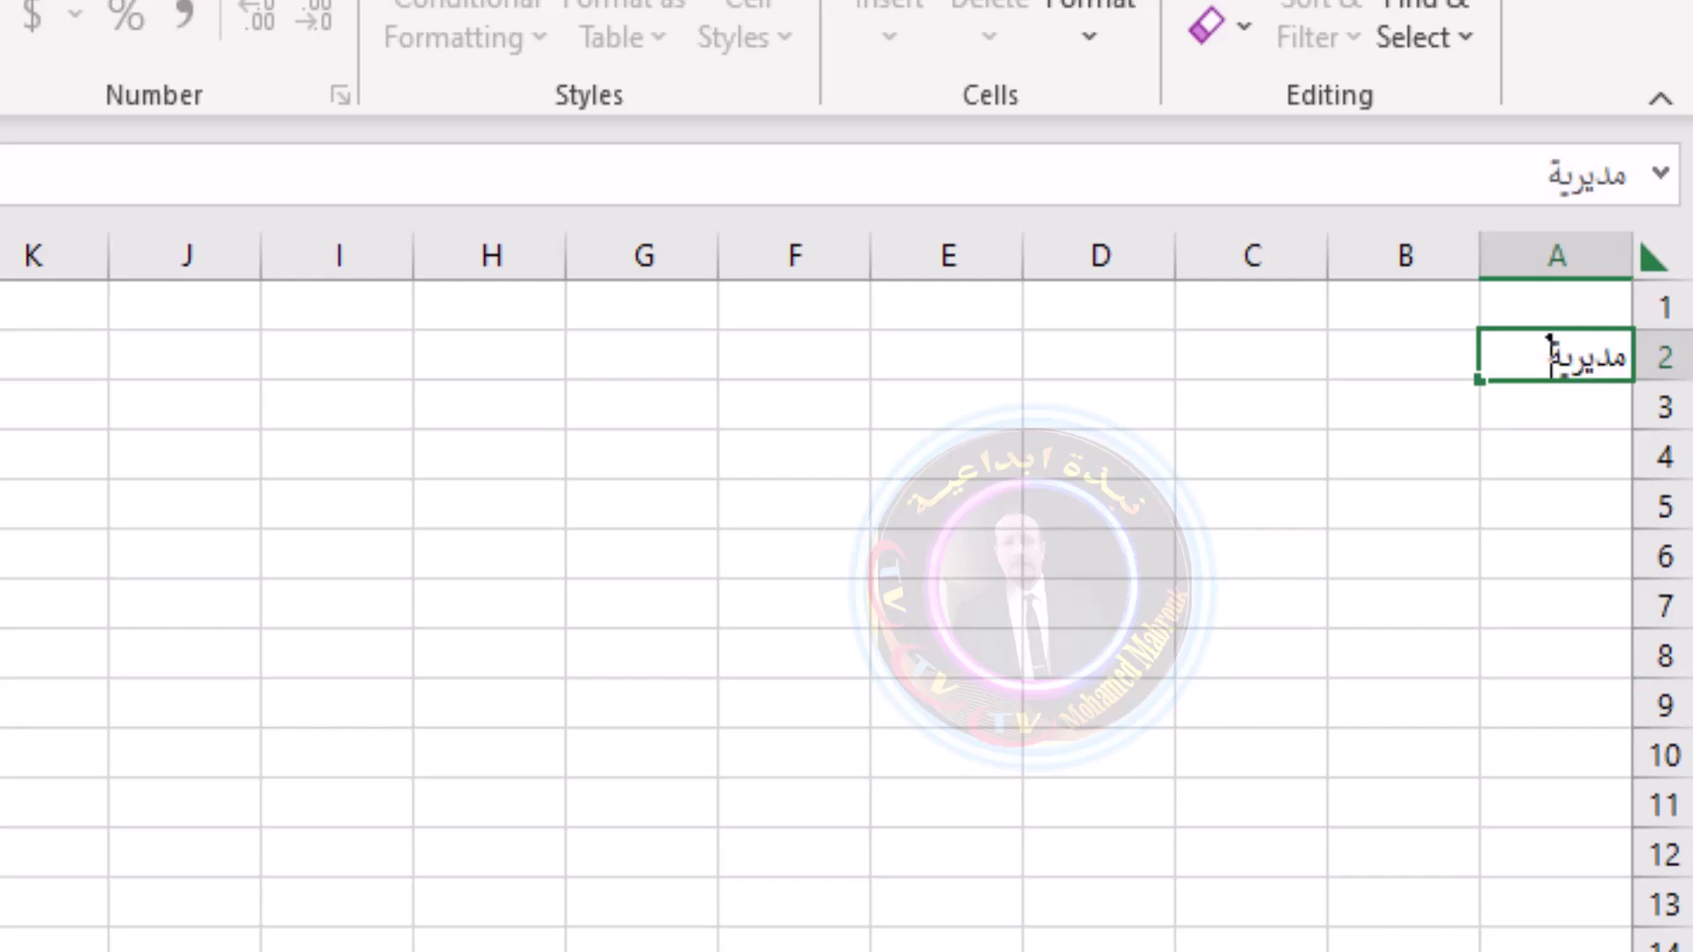
text( التربية والت)
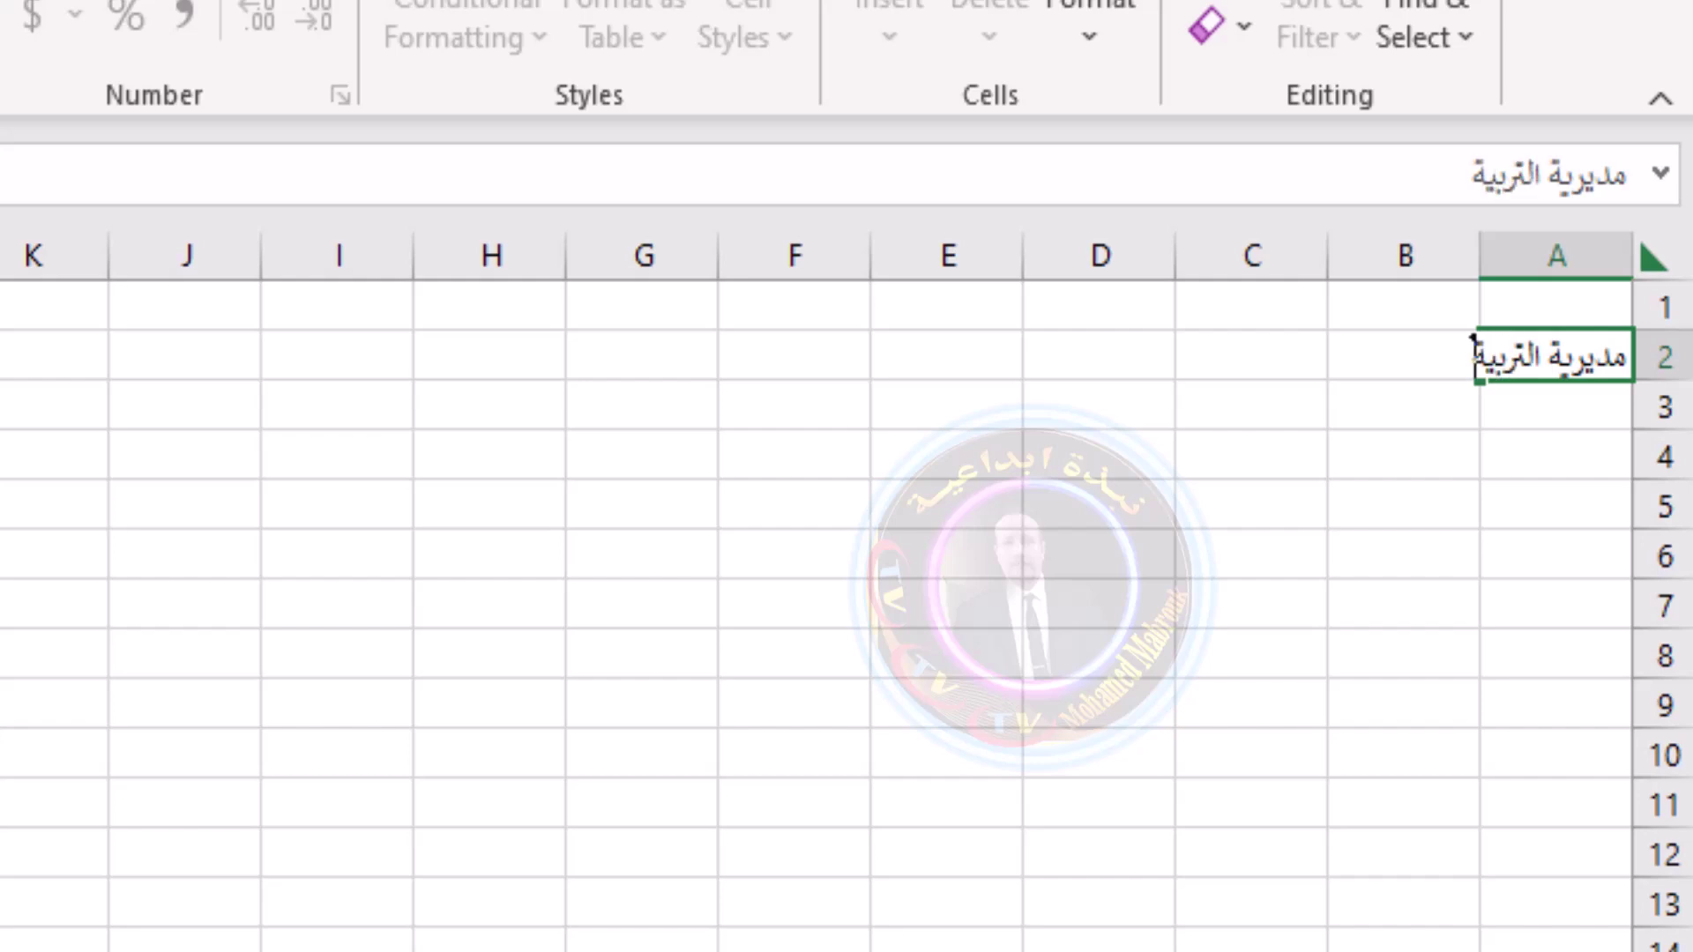
text(عليم ب)
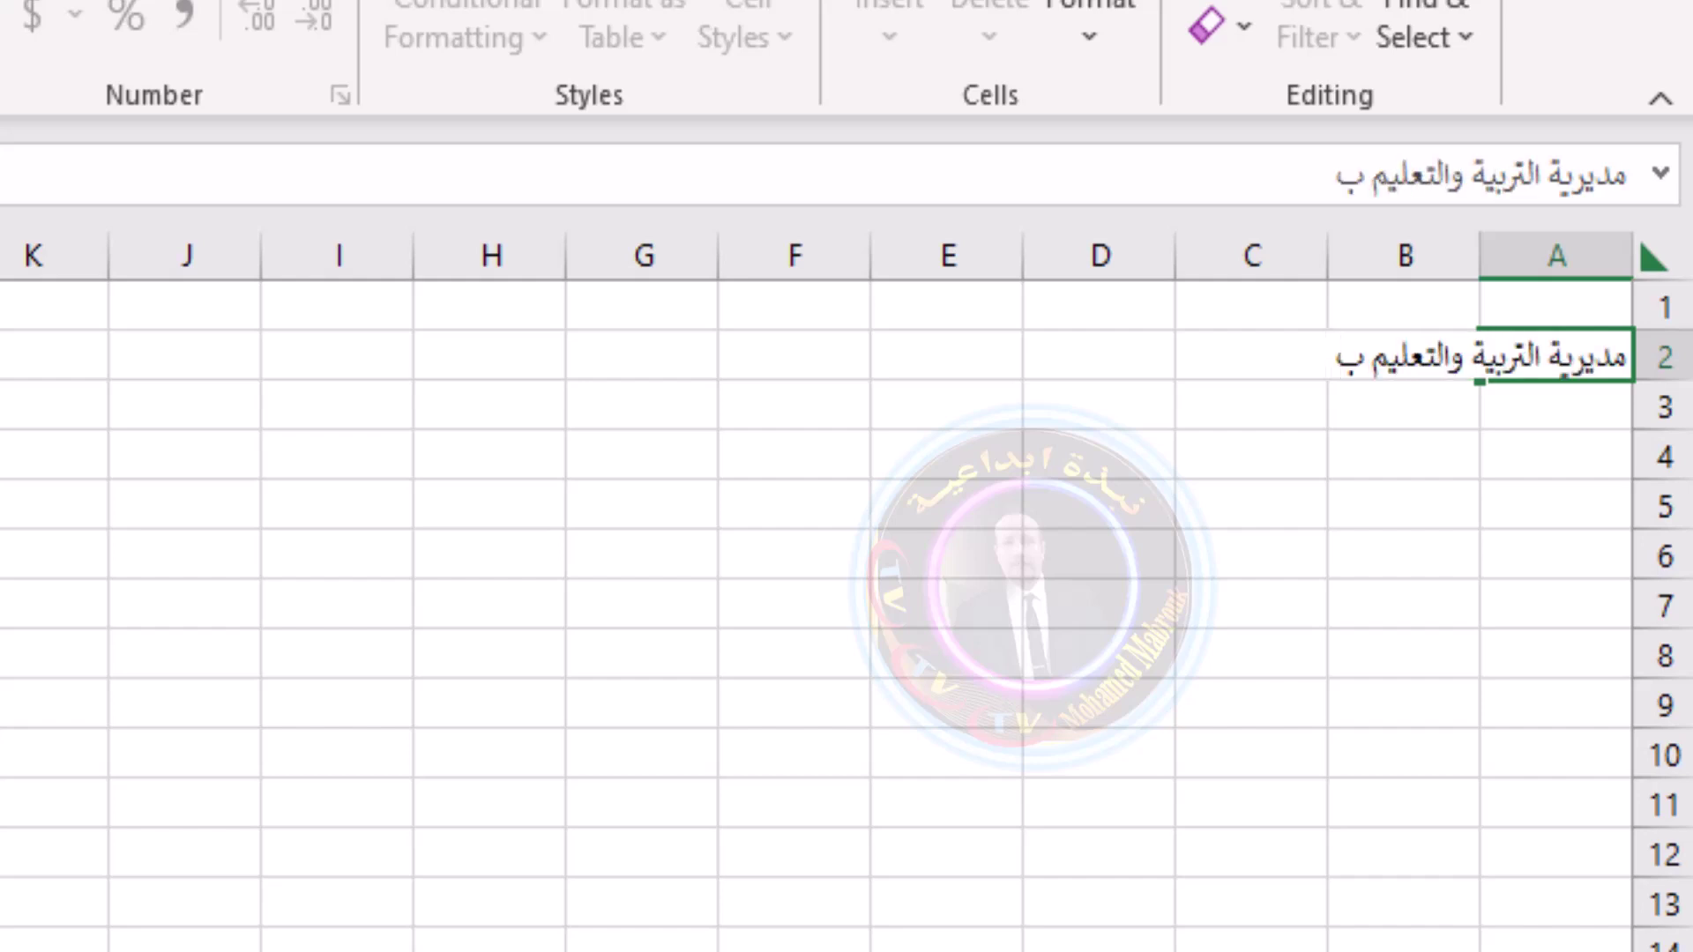
text(محا)
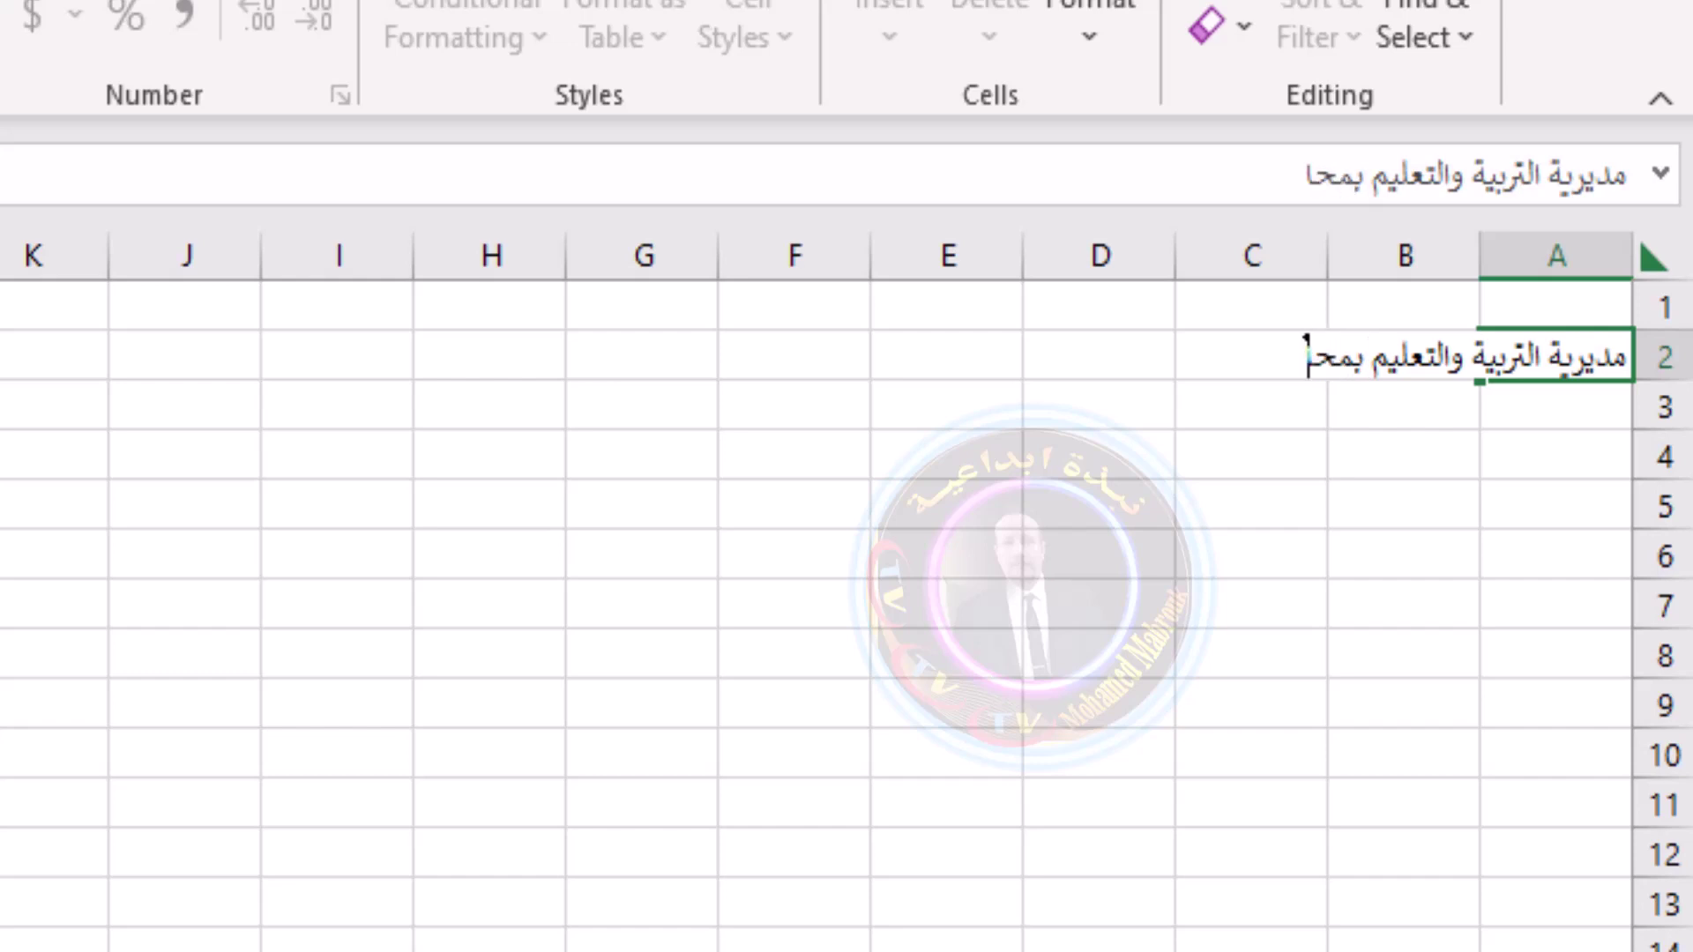
text(فظة ........)
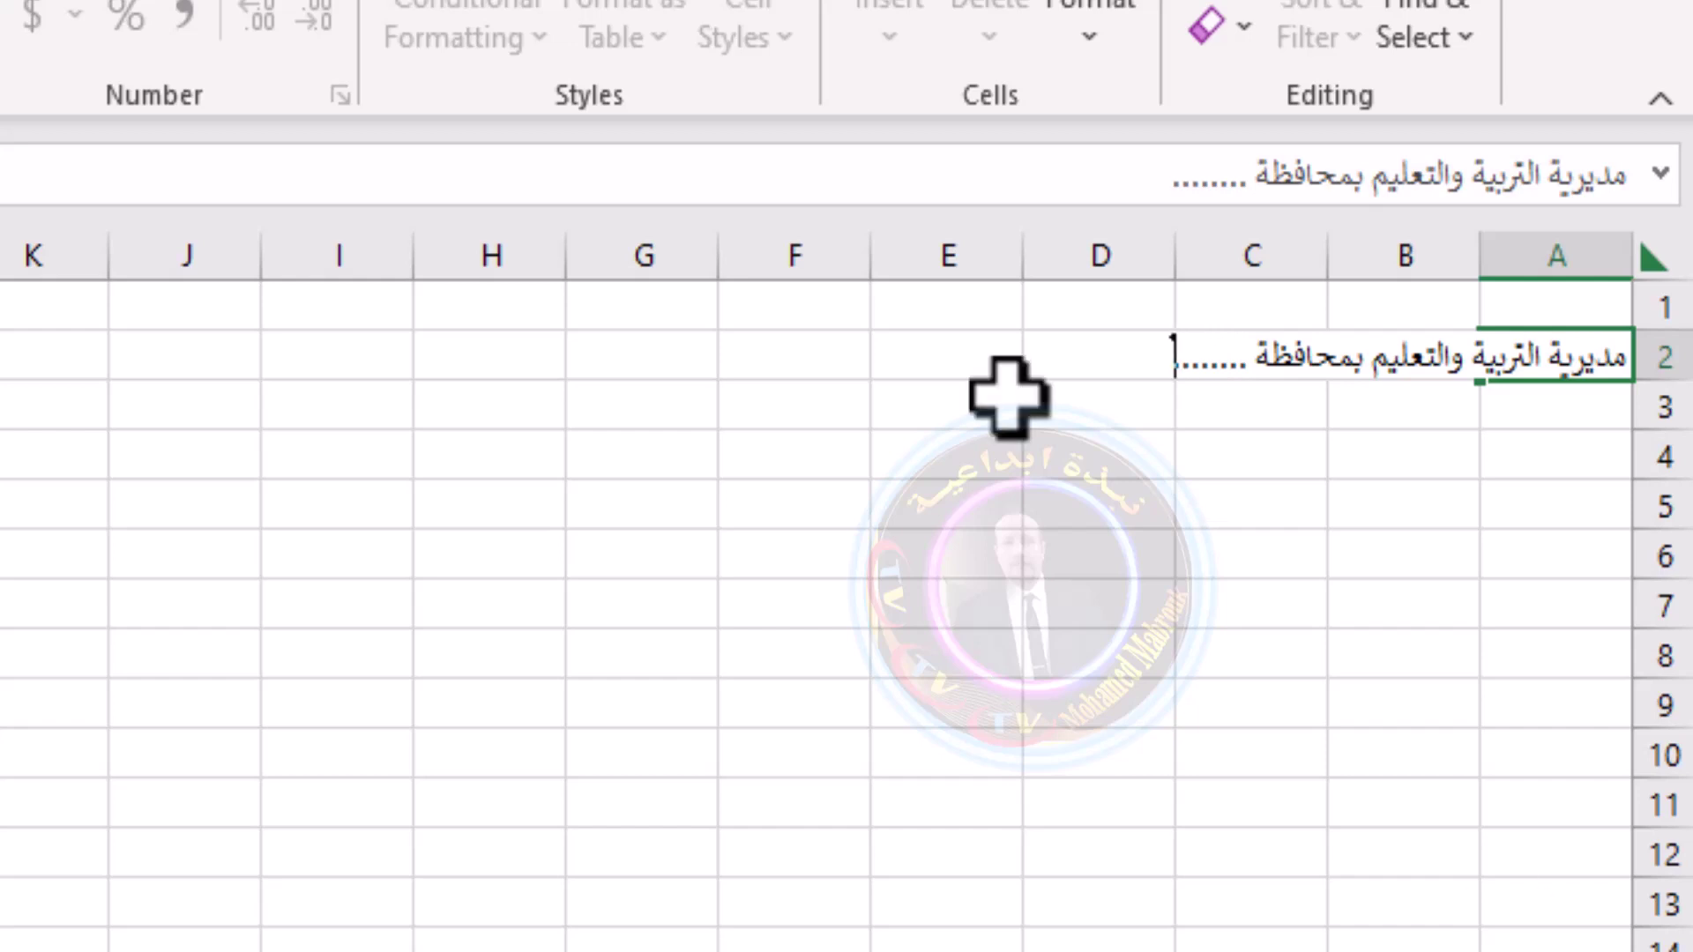
Enter the administration line 'إدارة .......... التعليمية' in row 3 starting at A3
click(1008, 397)
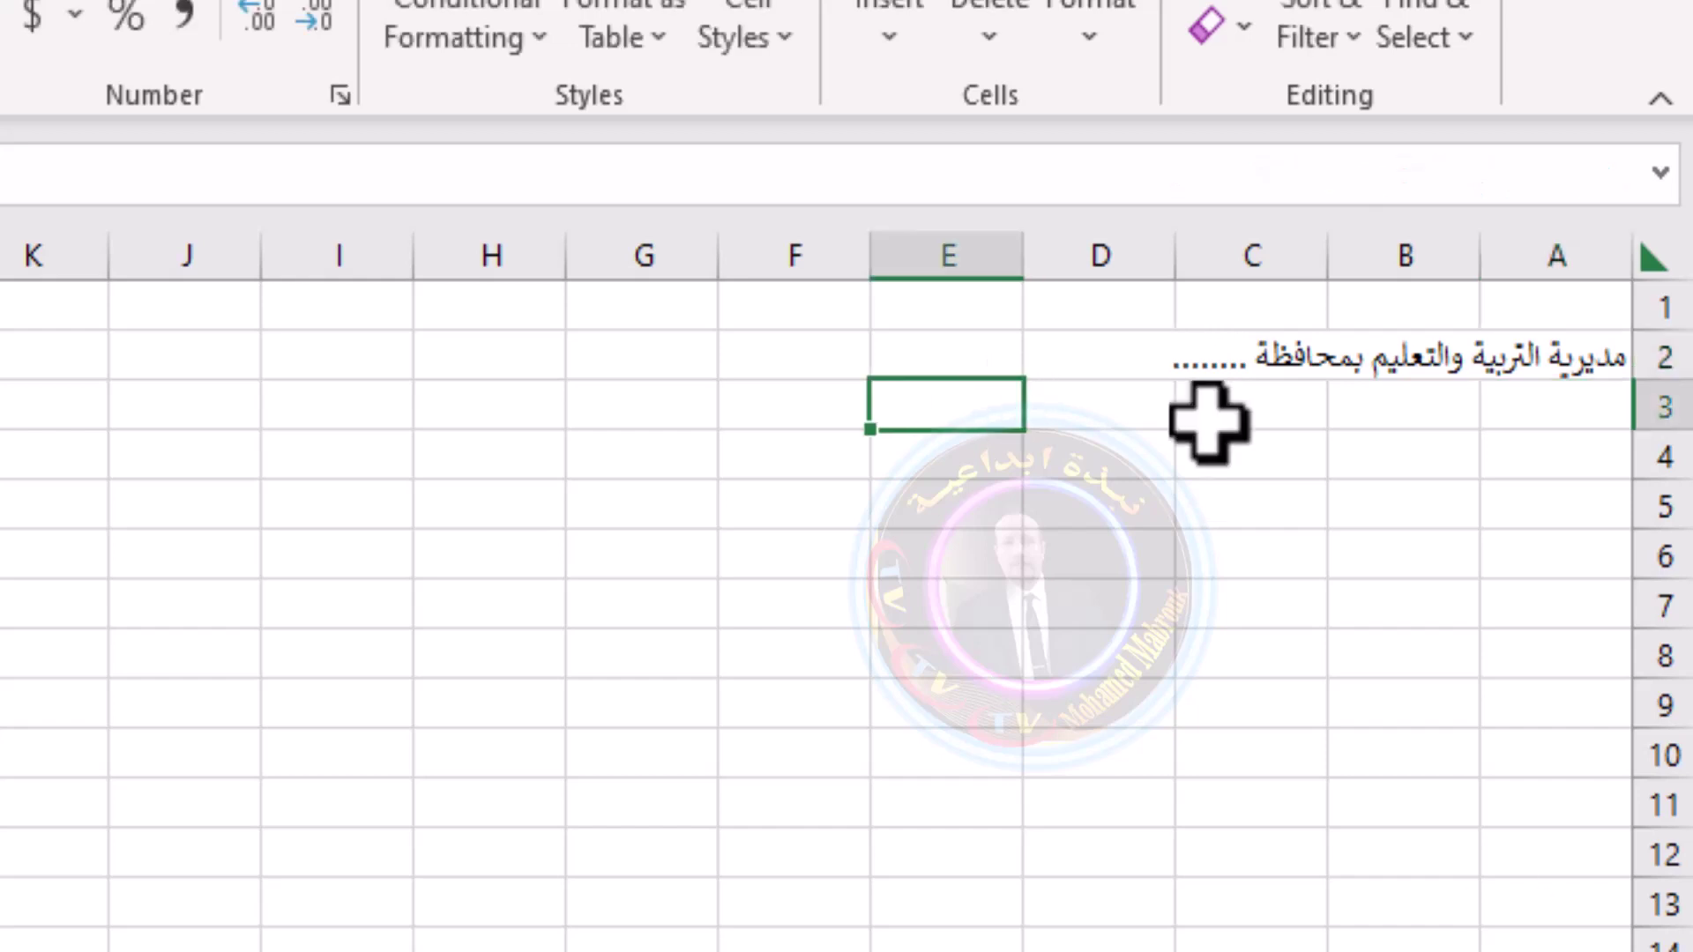
click(1561, 414)
drag(1565, 414, 1300, 418)
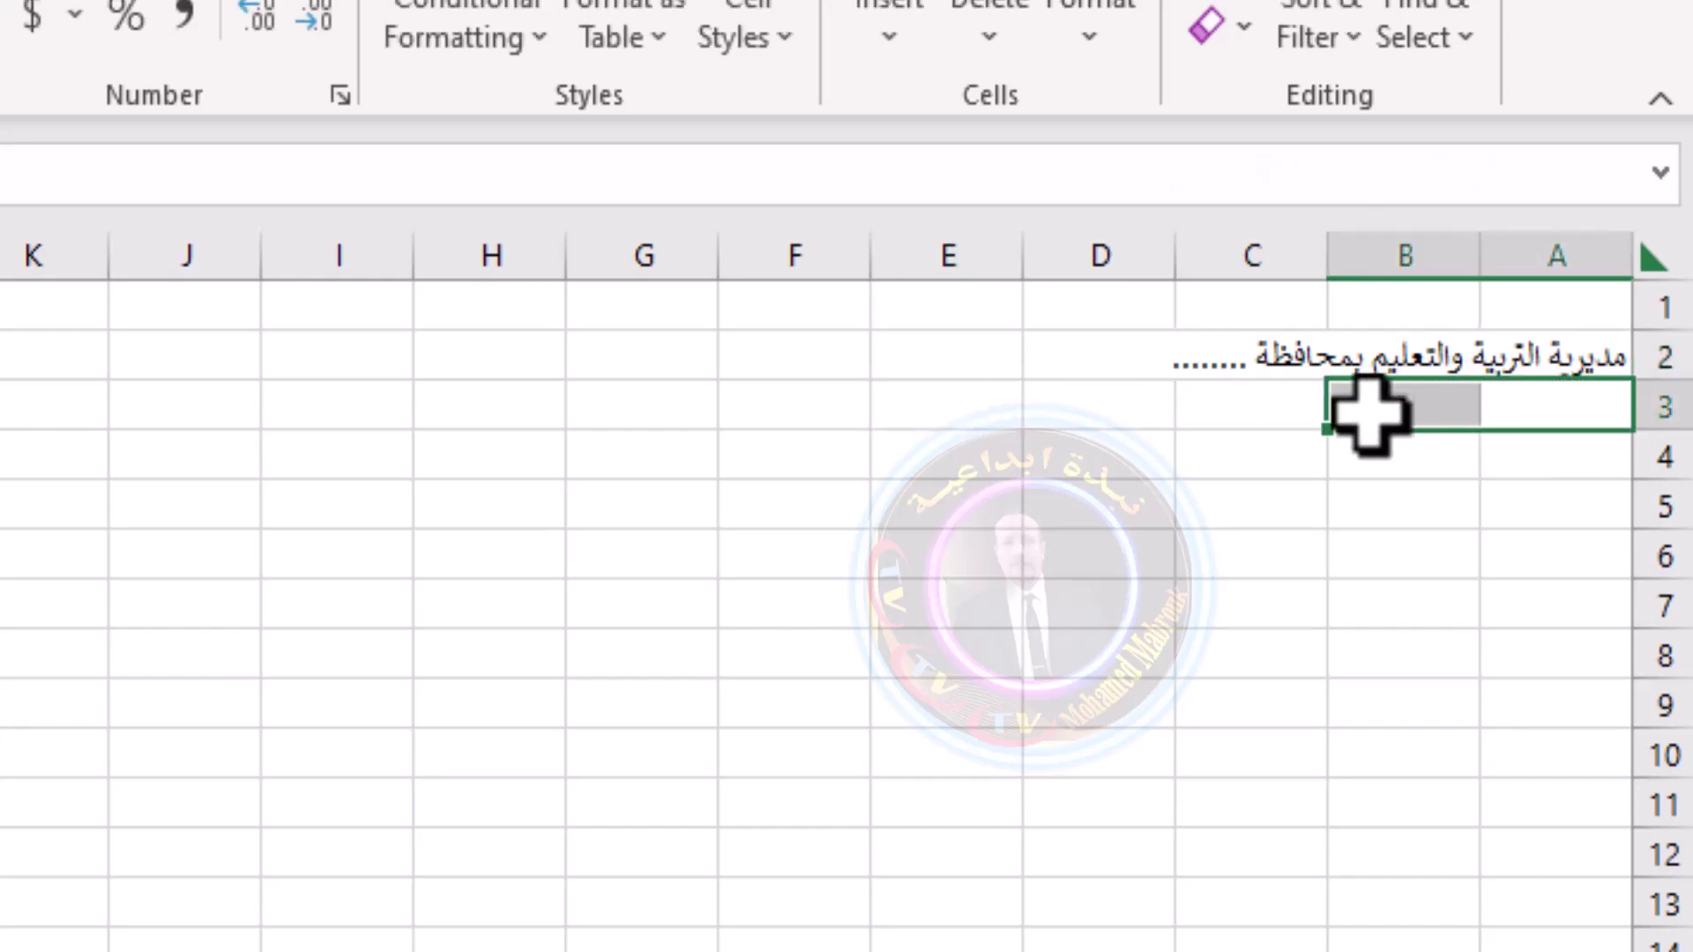
text(أ)
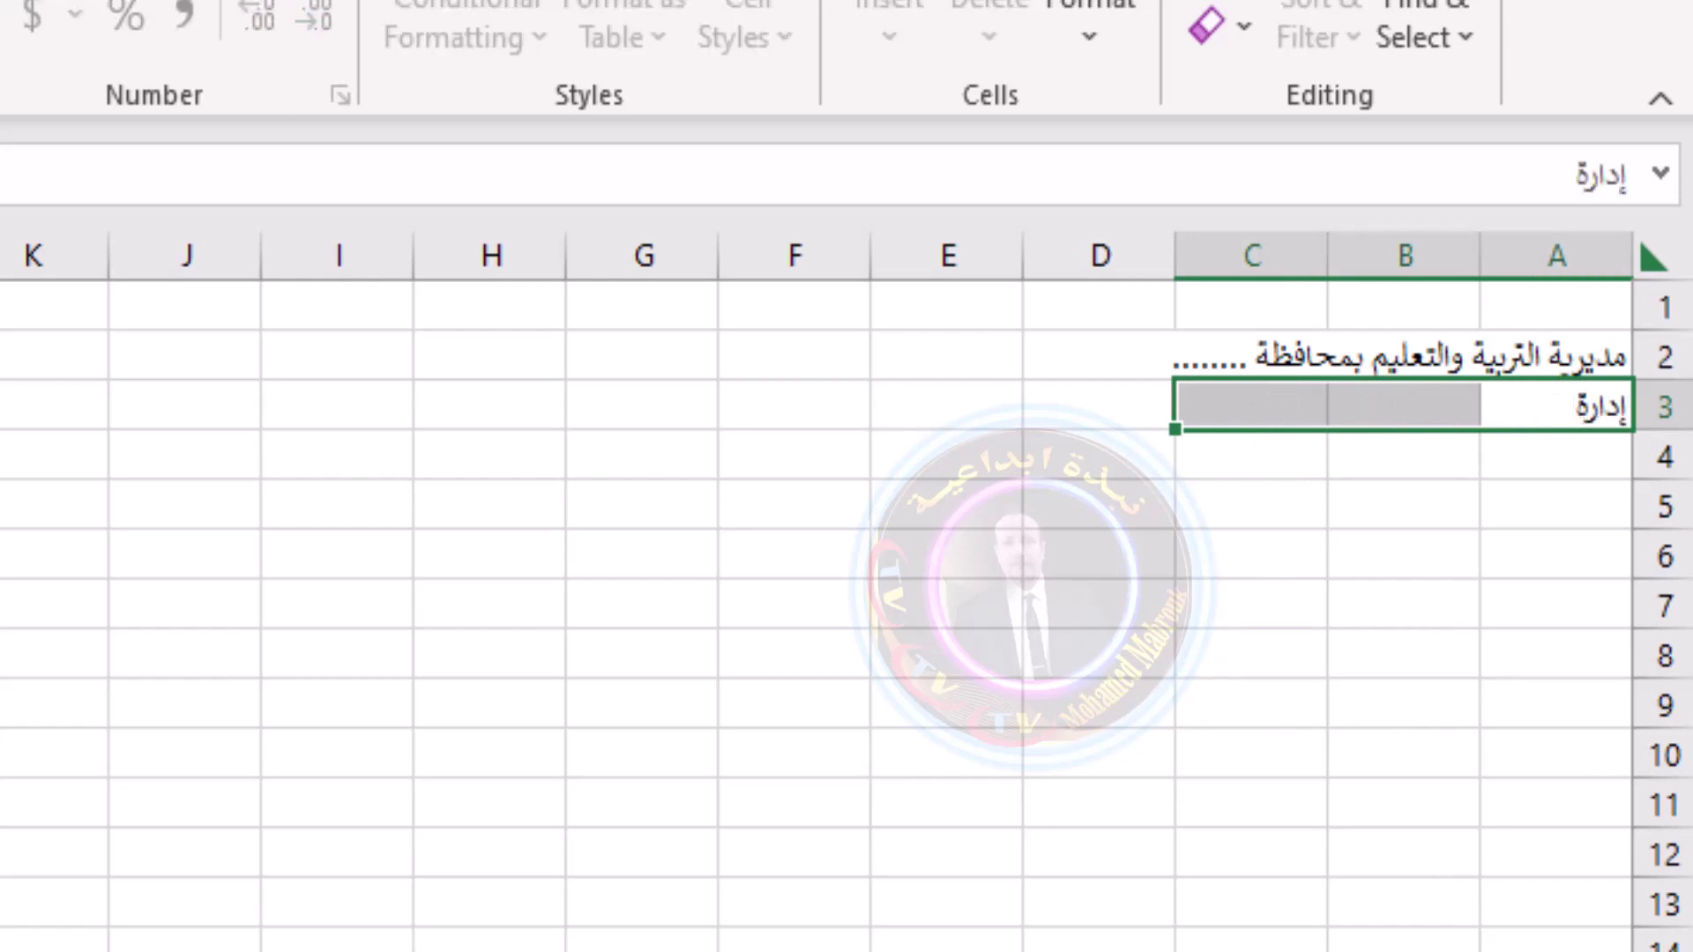
text(.......... الت)
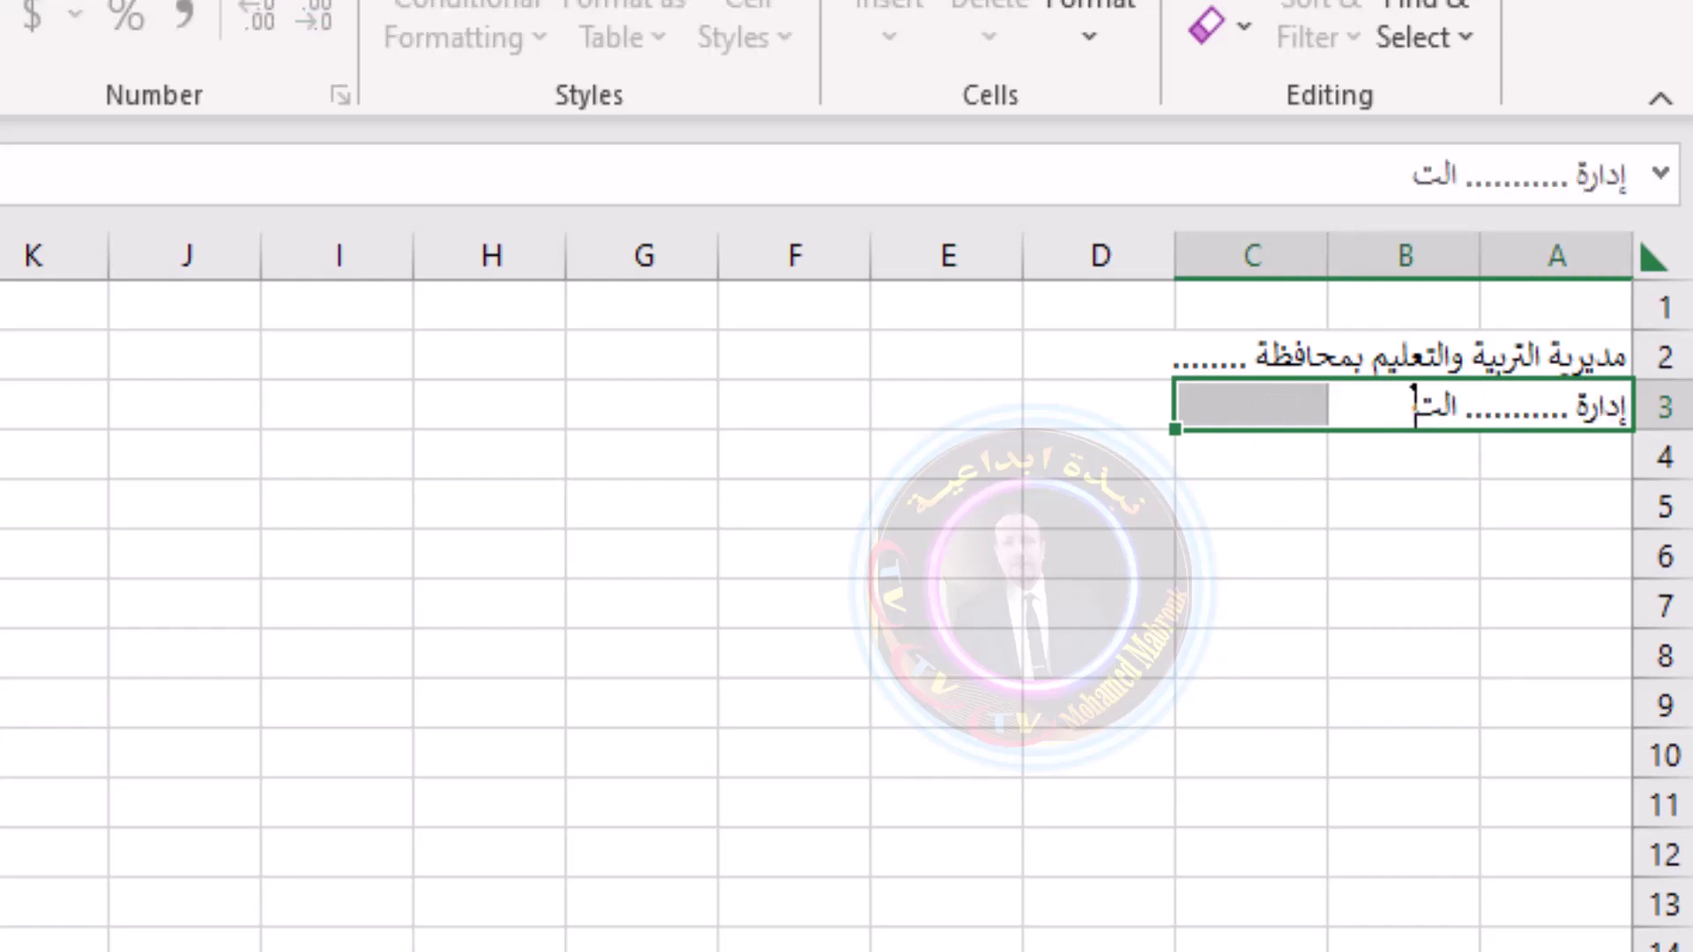
text(عليمية)
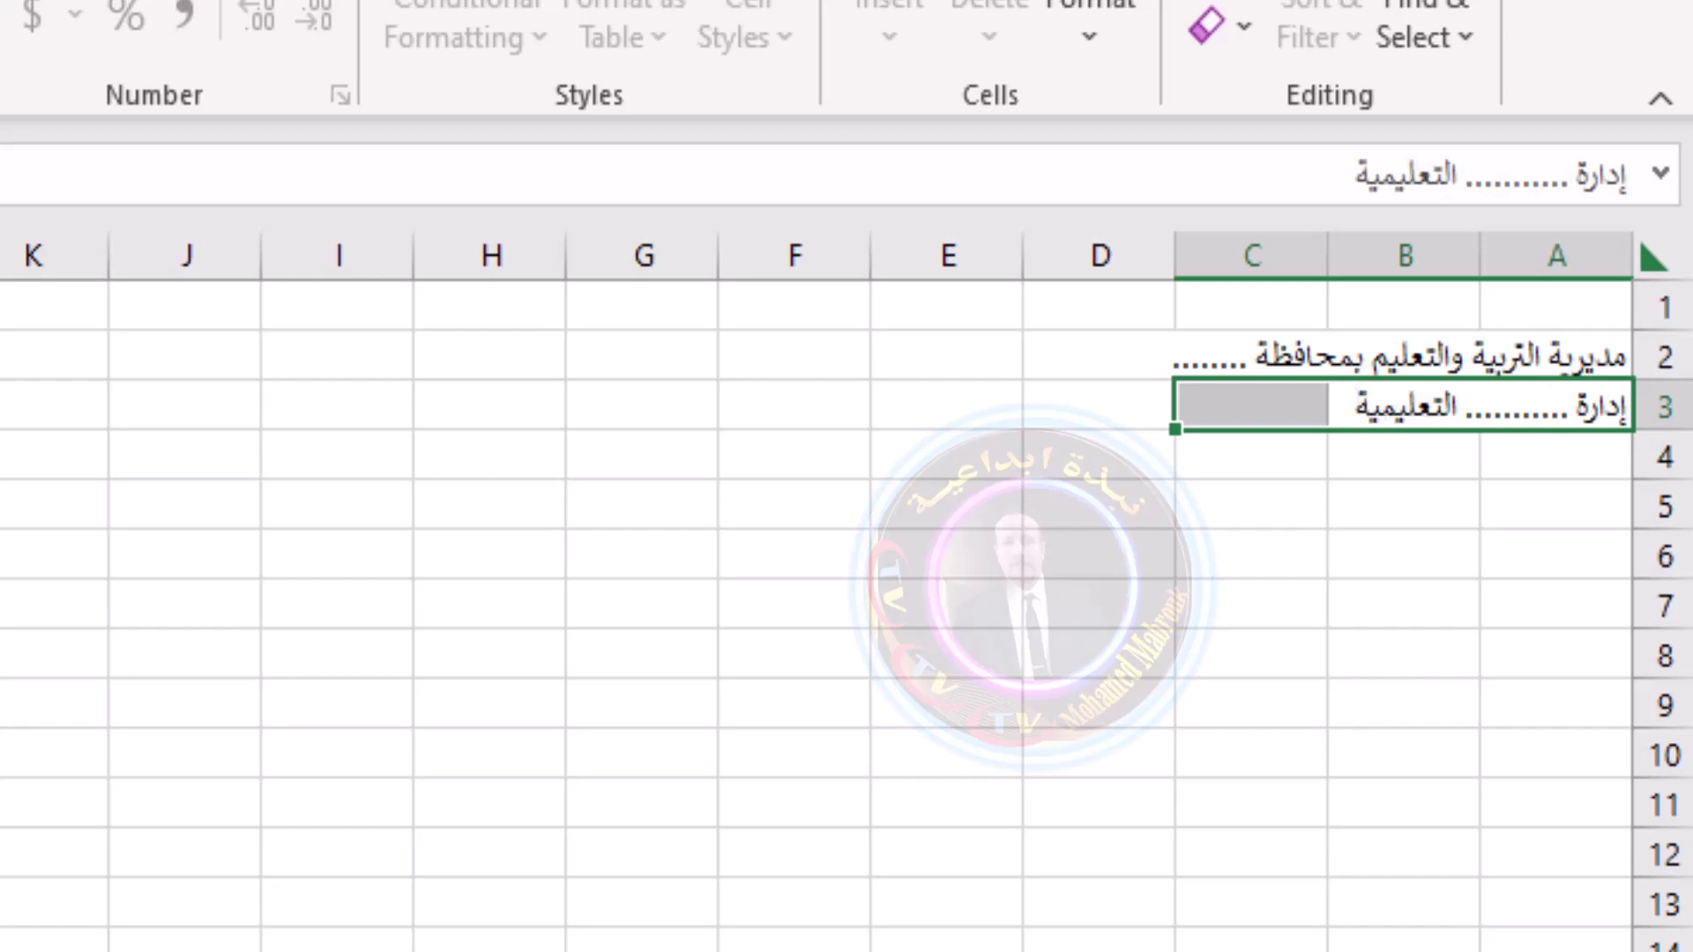
click(1062, 807)
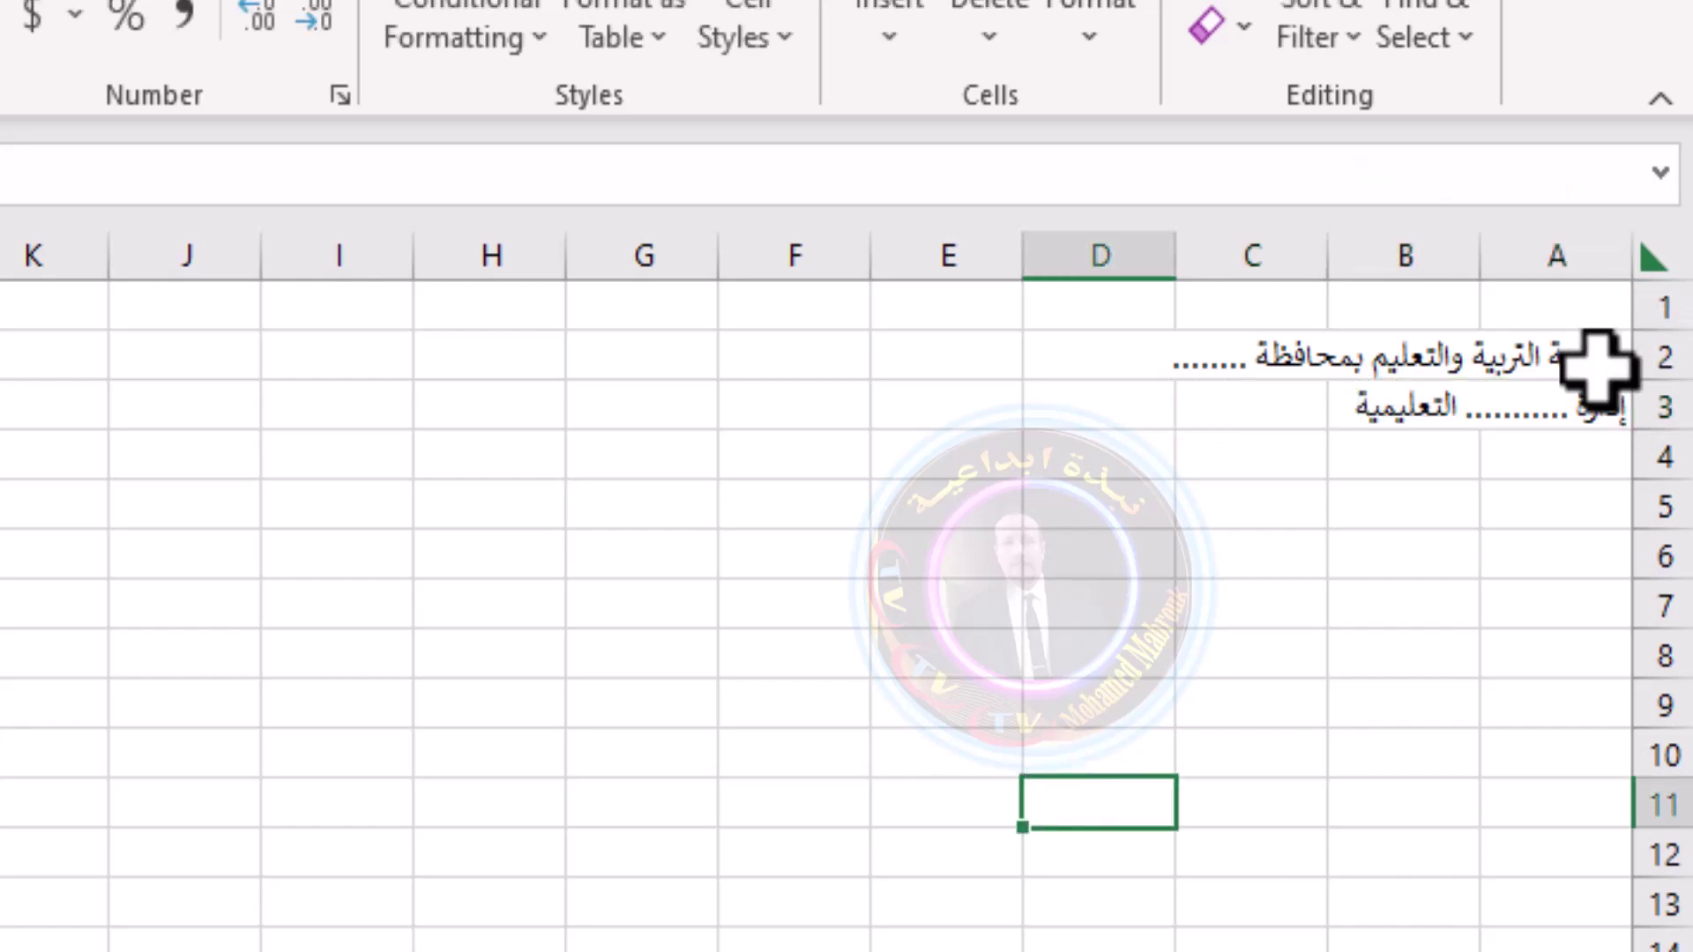
Check the directorate line across A2:C2, then select A4:C4 for the school line
drag(1586, 357, 1252, 375)
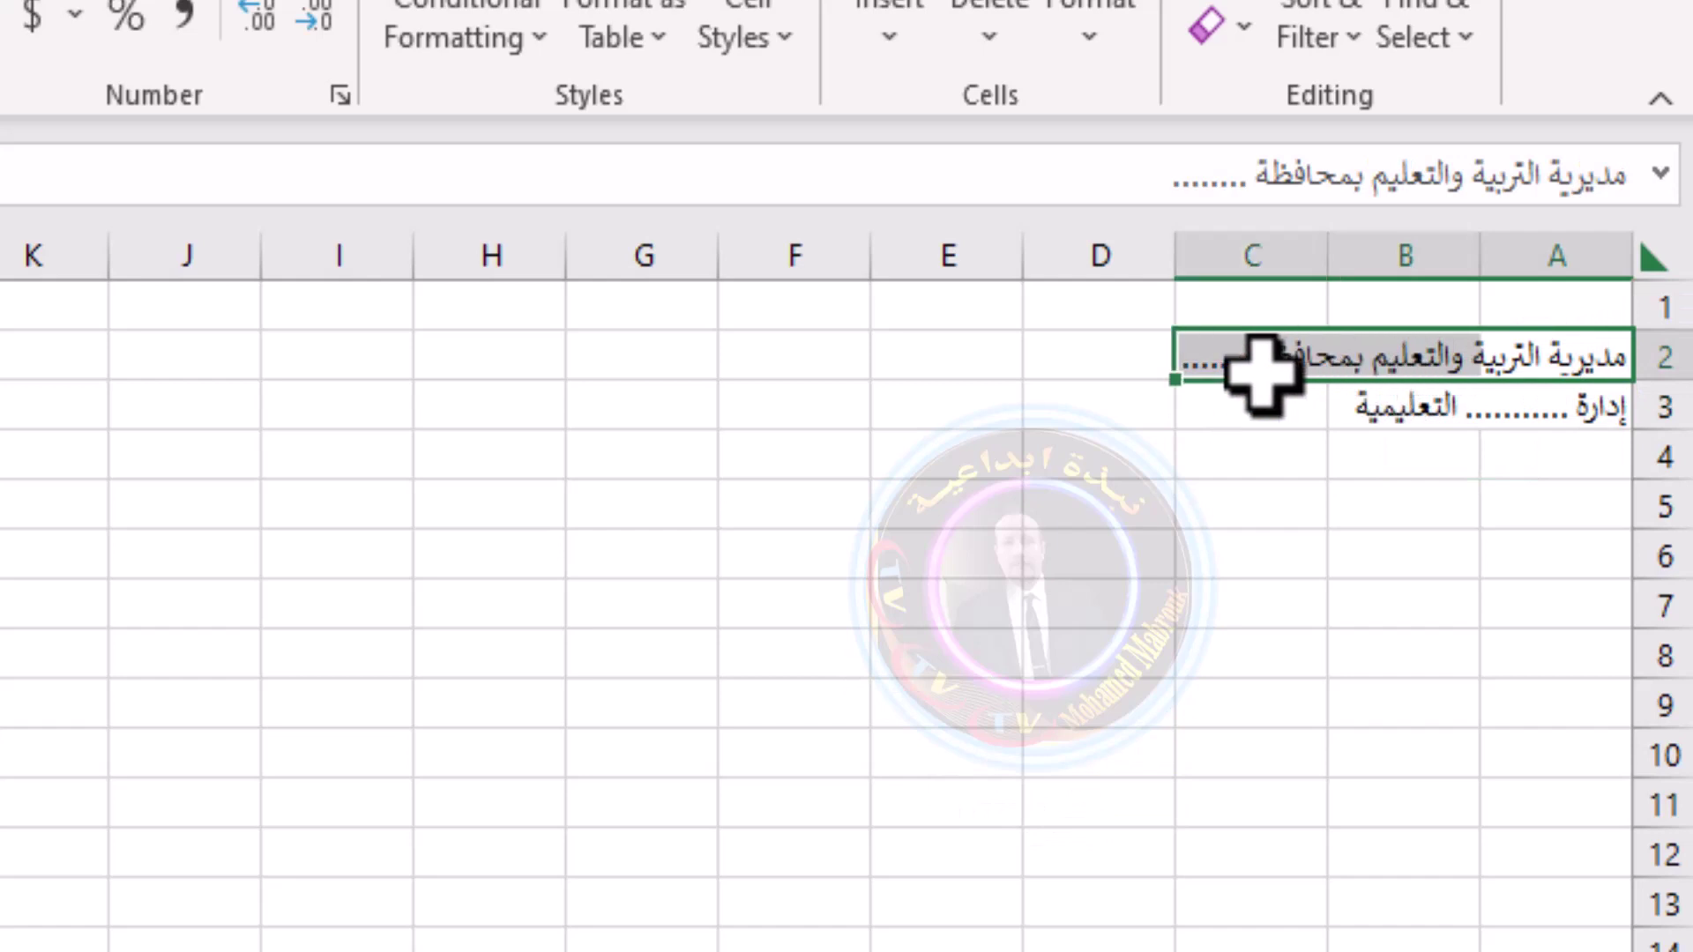
click(1230, 483)
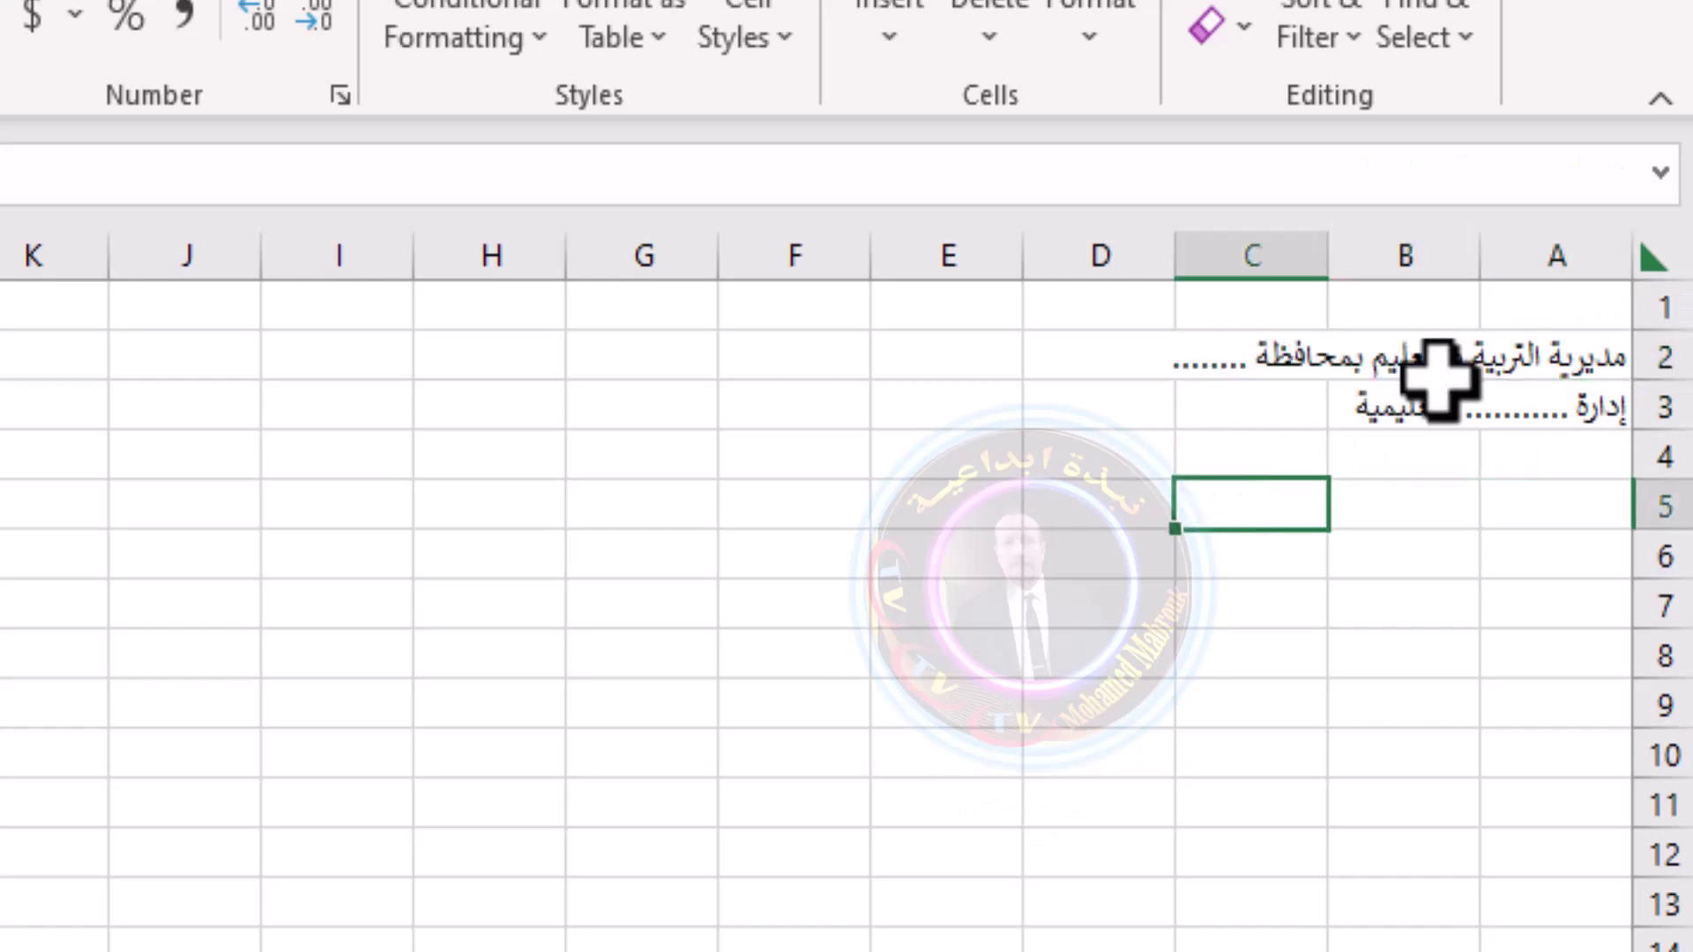
click(1518, 359)
drag(1518, 360, 1209, 349)
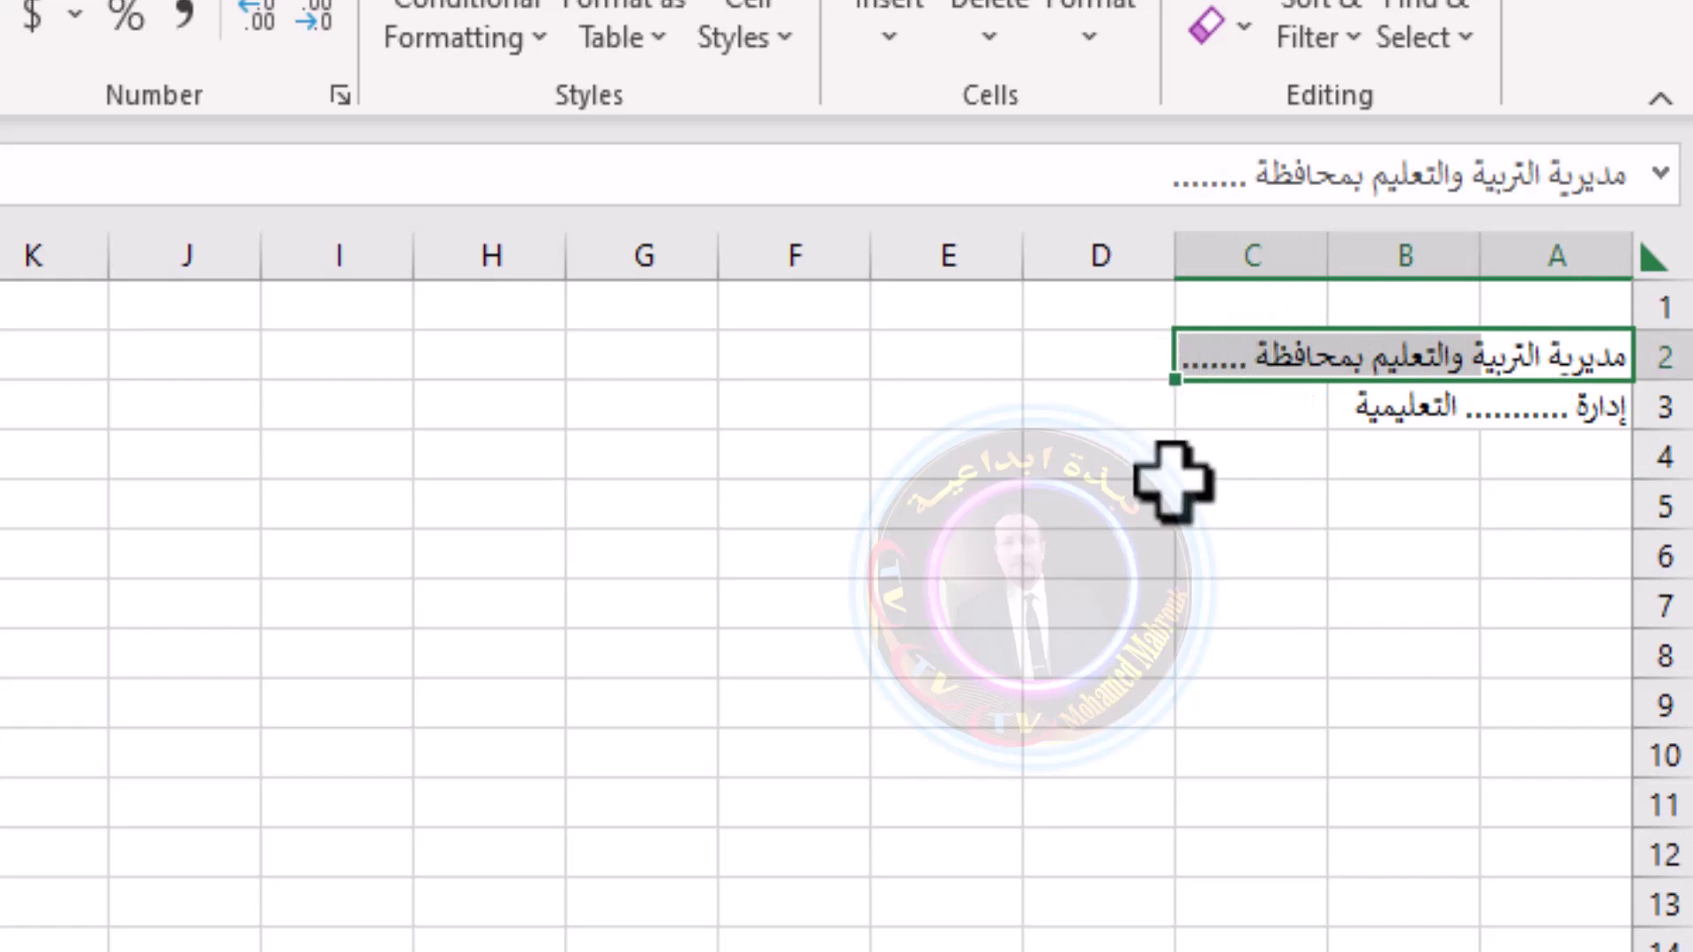
click(1338, 516)
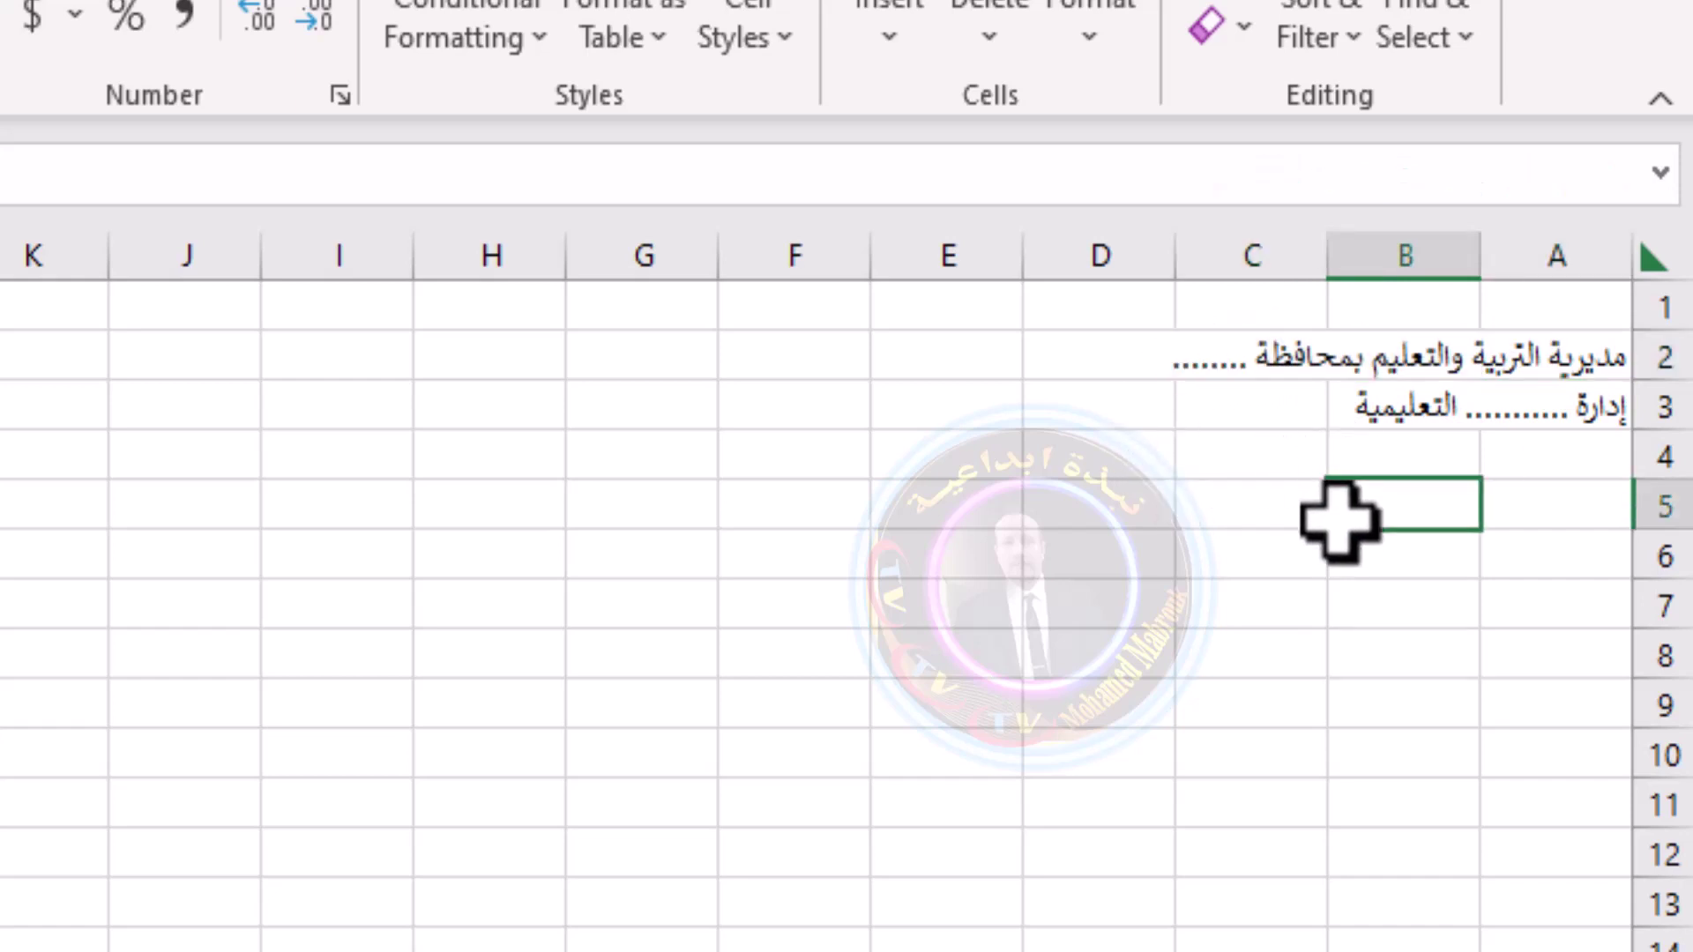
click(1507, 456)
drag(1508, 457, 1297, 456)
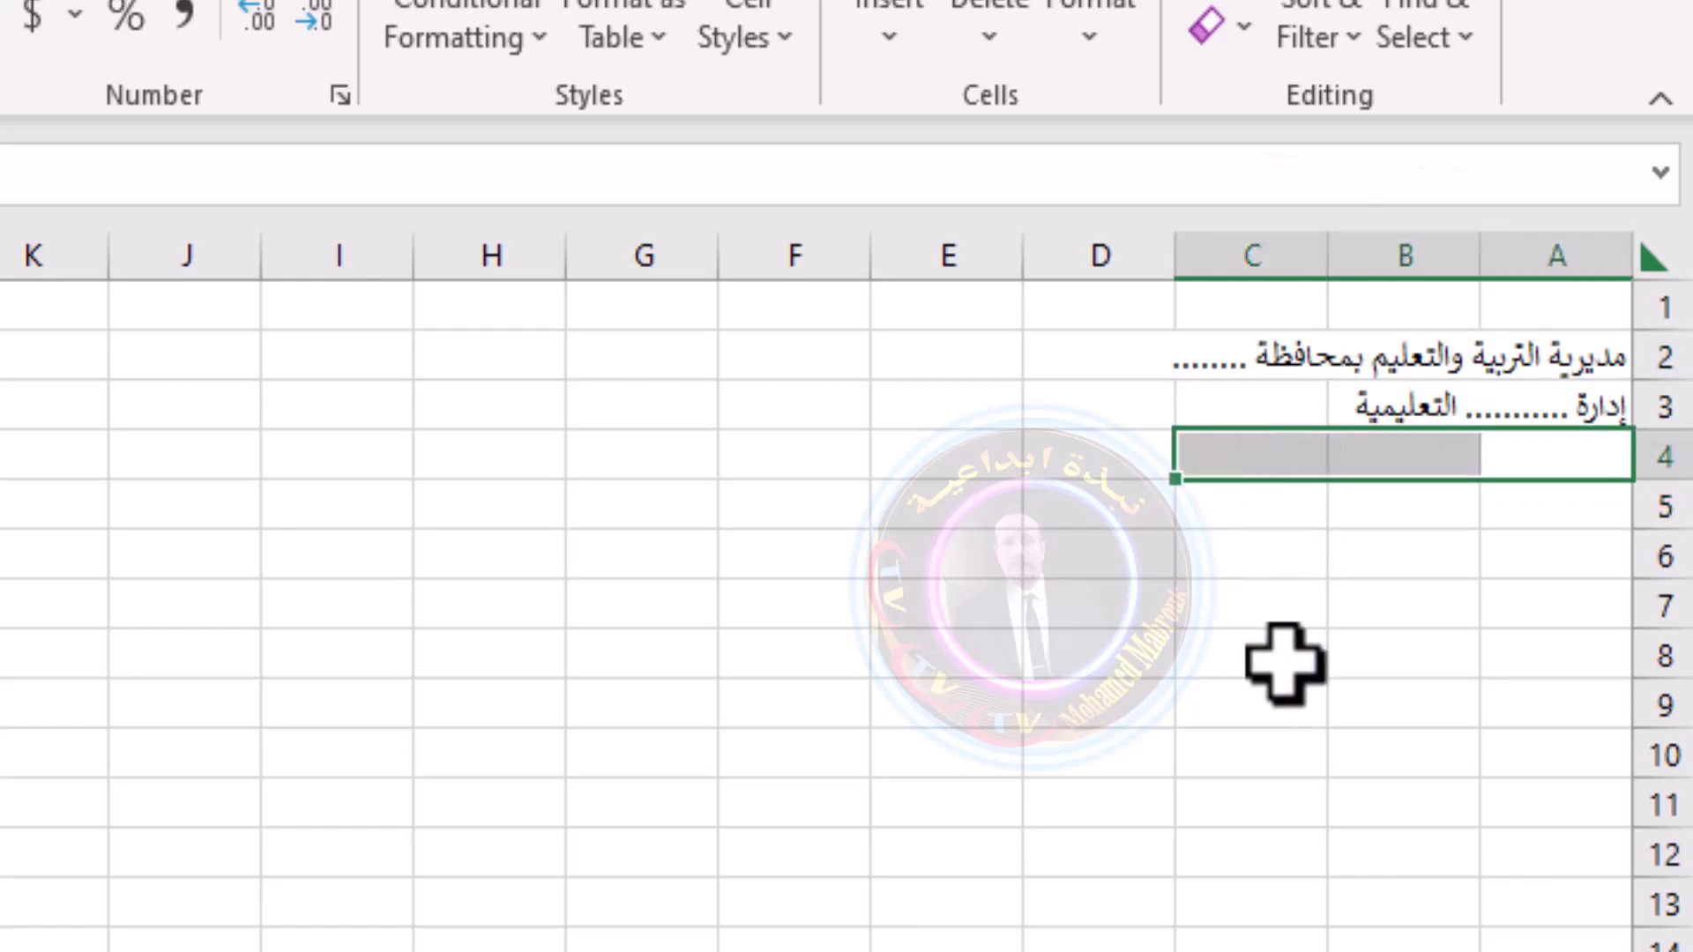
Enter the school line 'مدرسة ............ الابتدائية' in cell A4
text(مدرسة ............. الابتدائ)
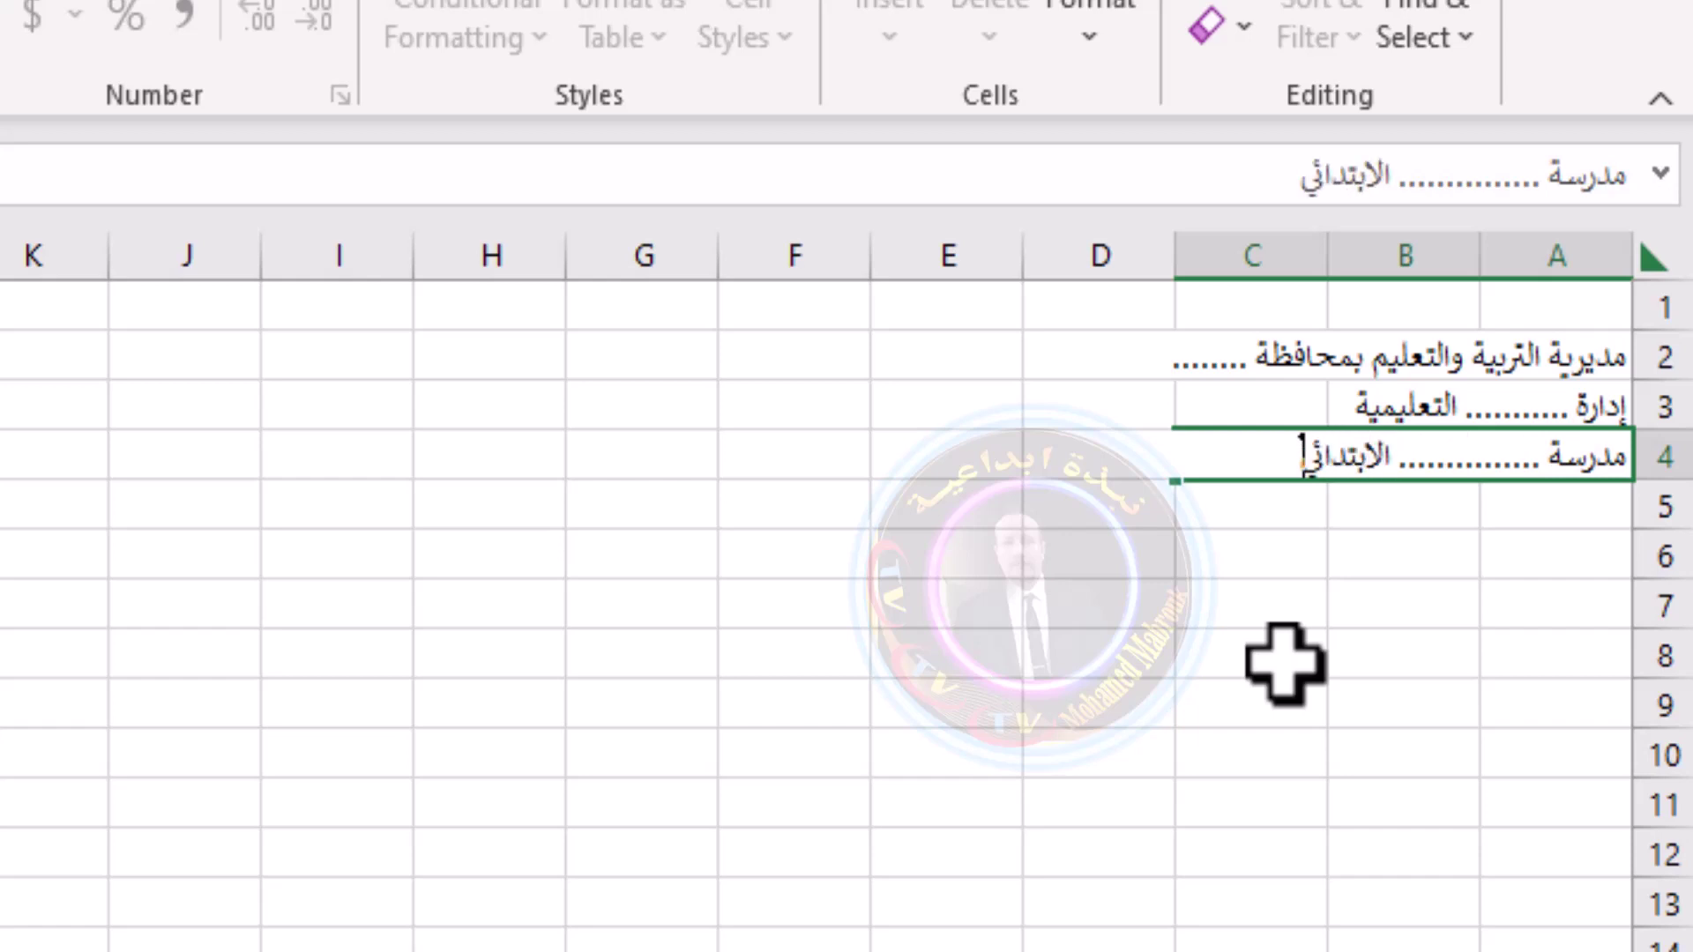
text(ية)
click(1410, 547)
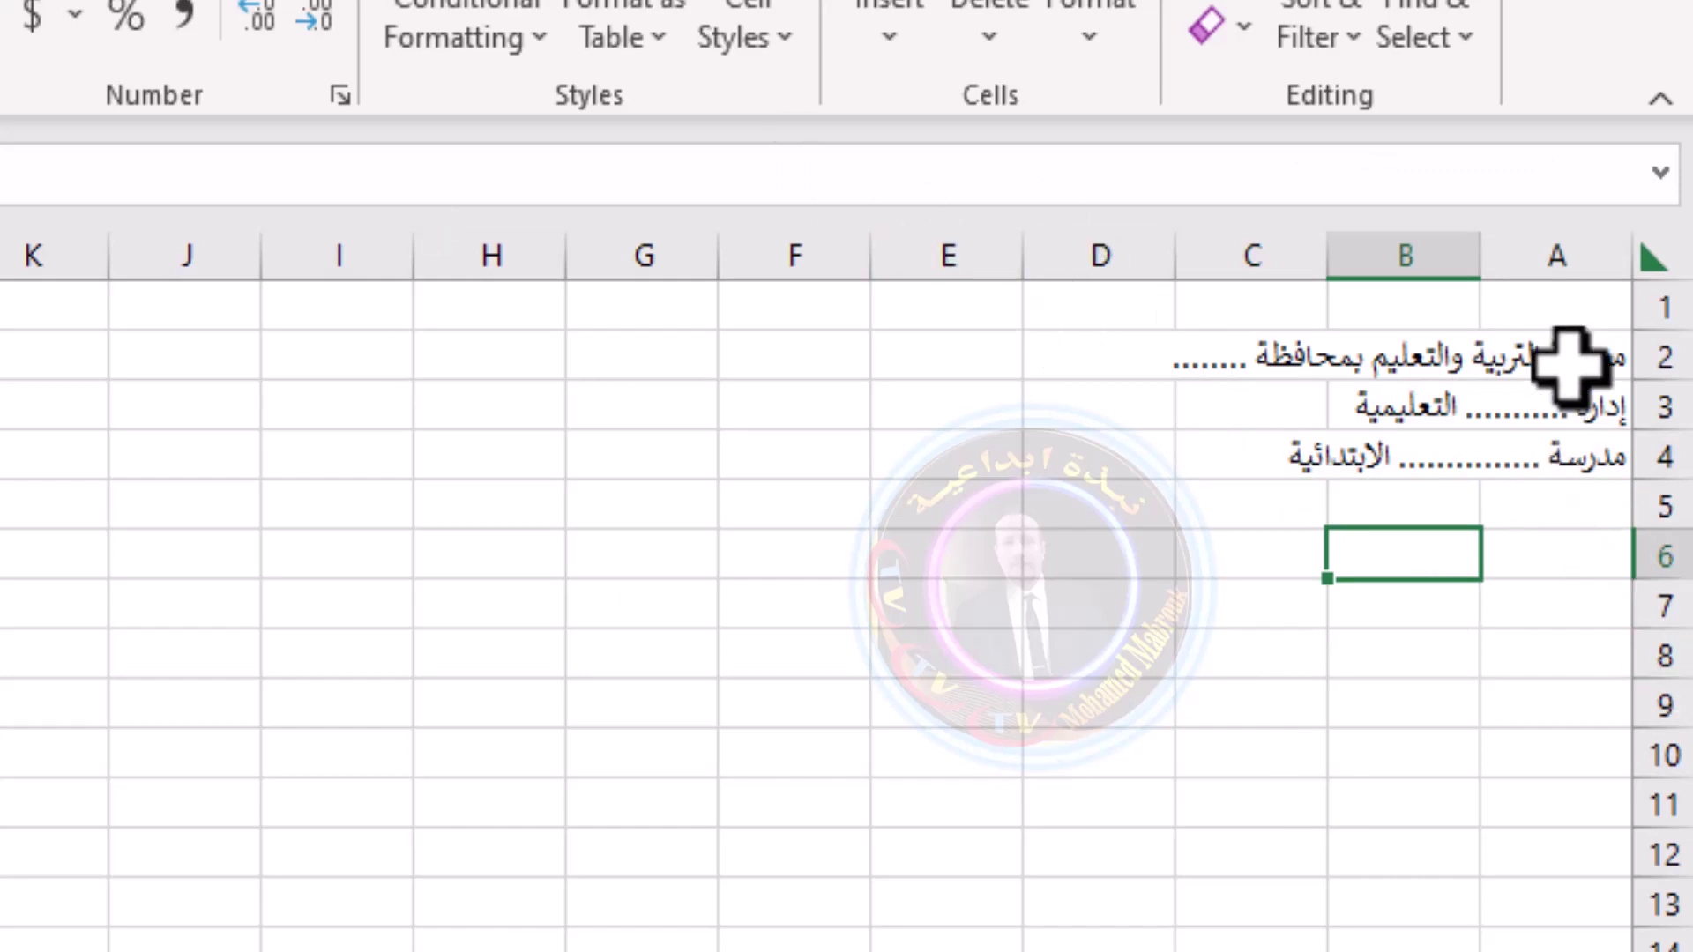
Enlarge the three header lines to font size 14
mouse_move(1569, 362)
mouse_down()
mouse_move(1277, 520)
mouse_move(1292, 542)
mouse_up()
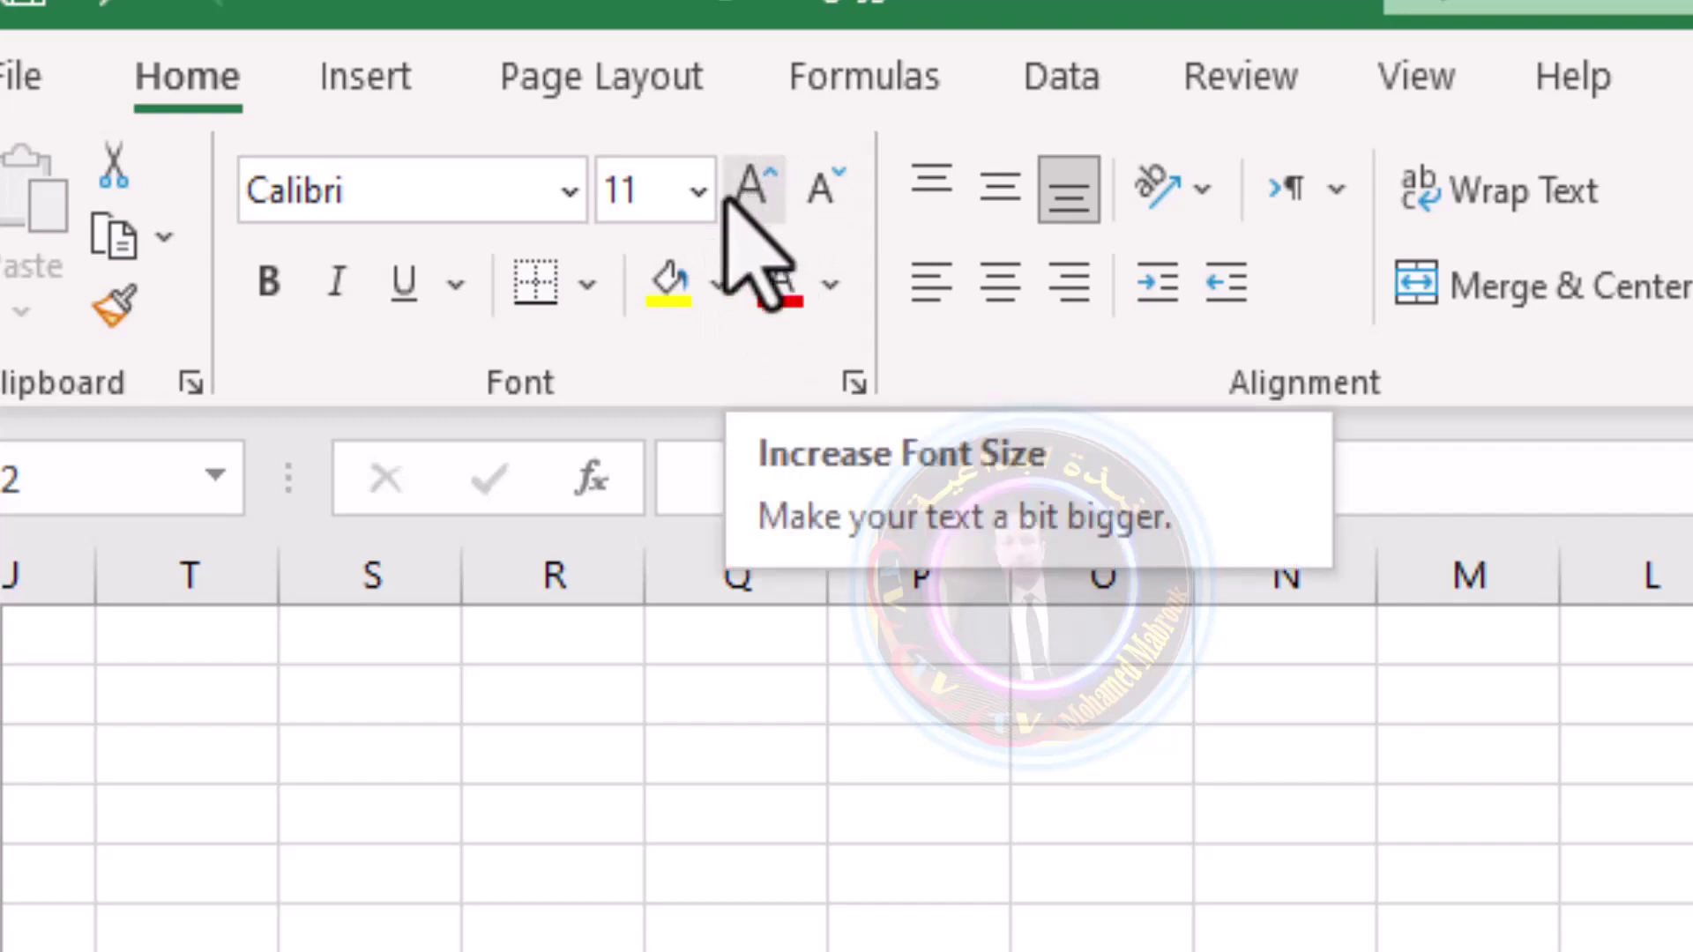
click(705, 199)
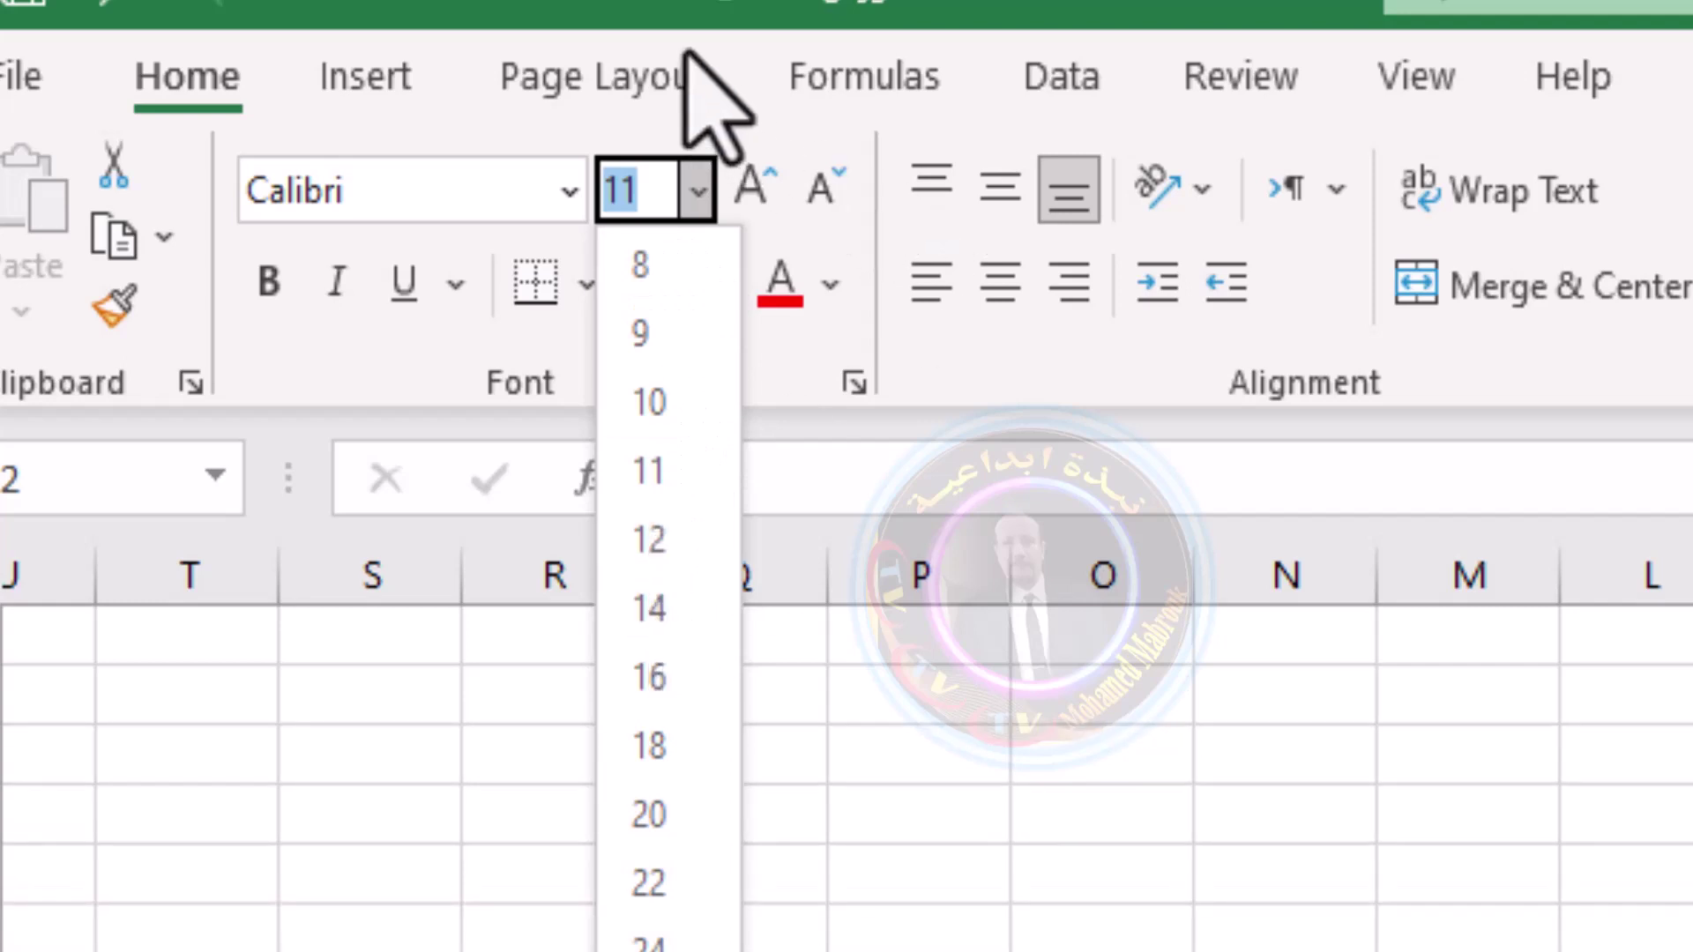
click(633, 22)
click(747, 185)
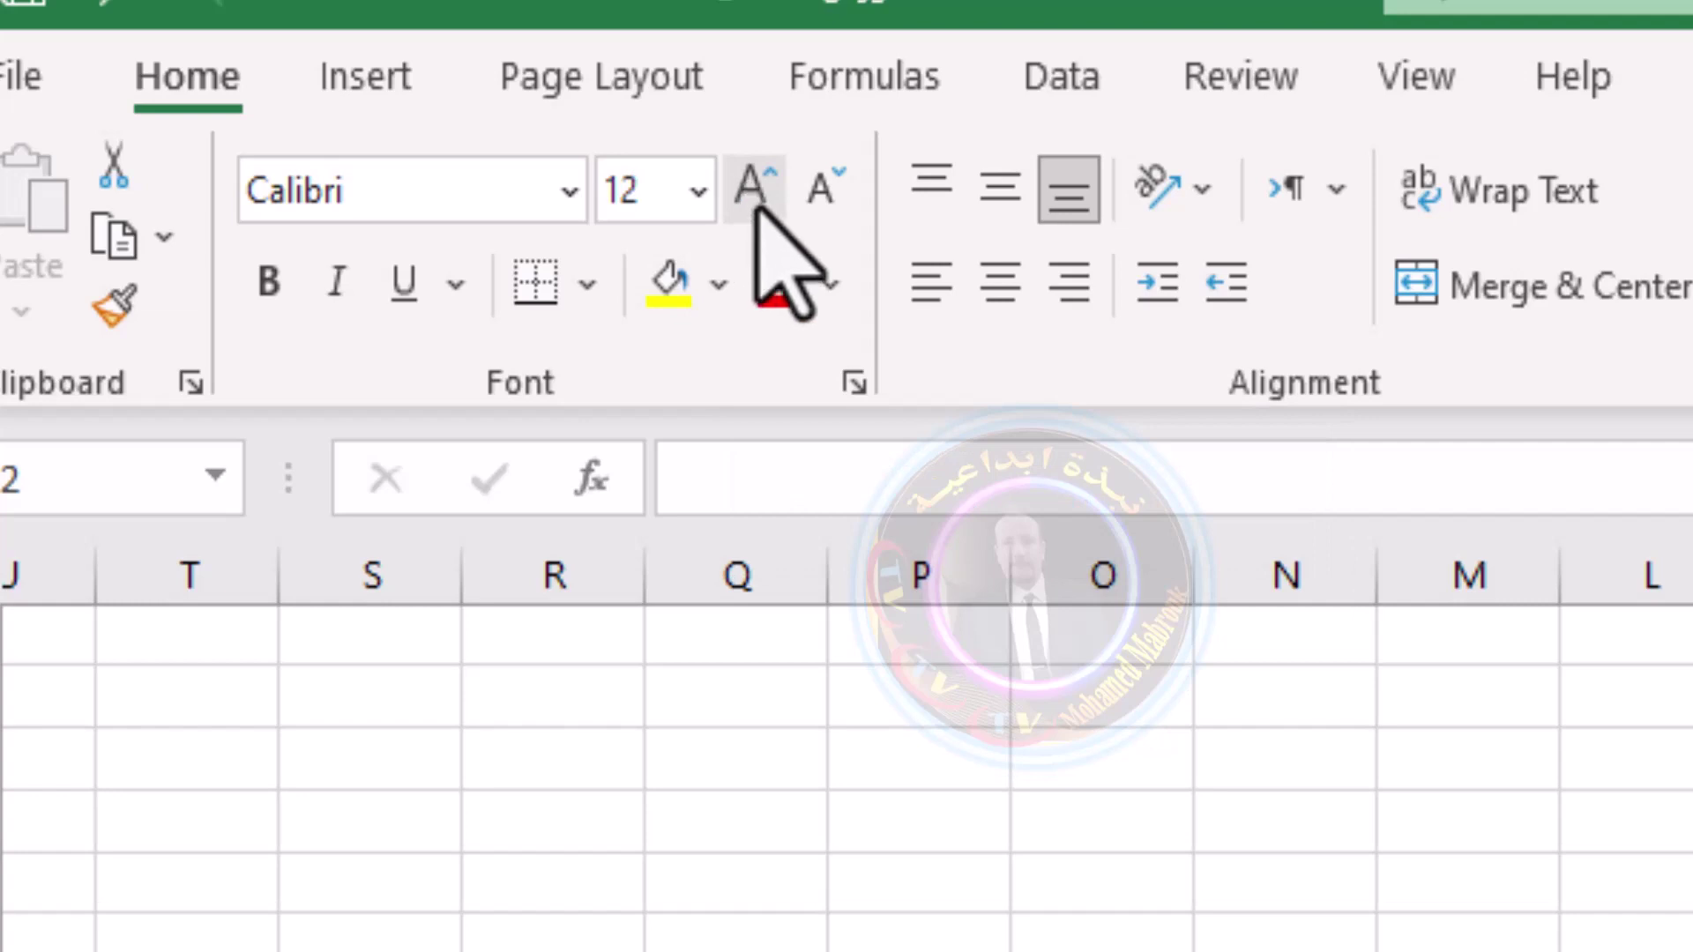
click(749, 187)
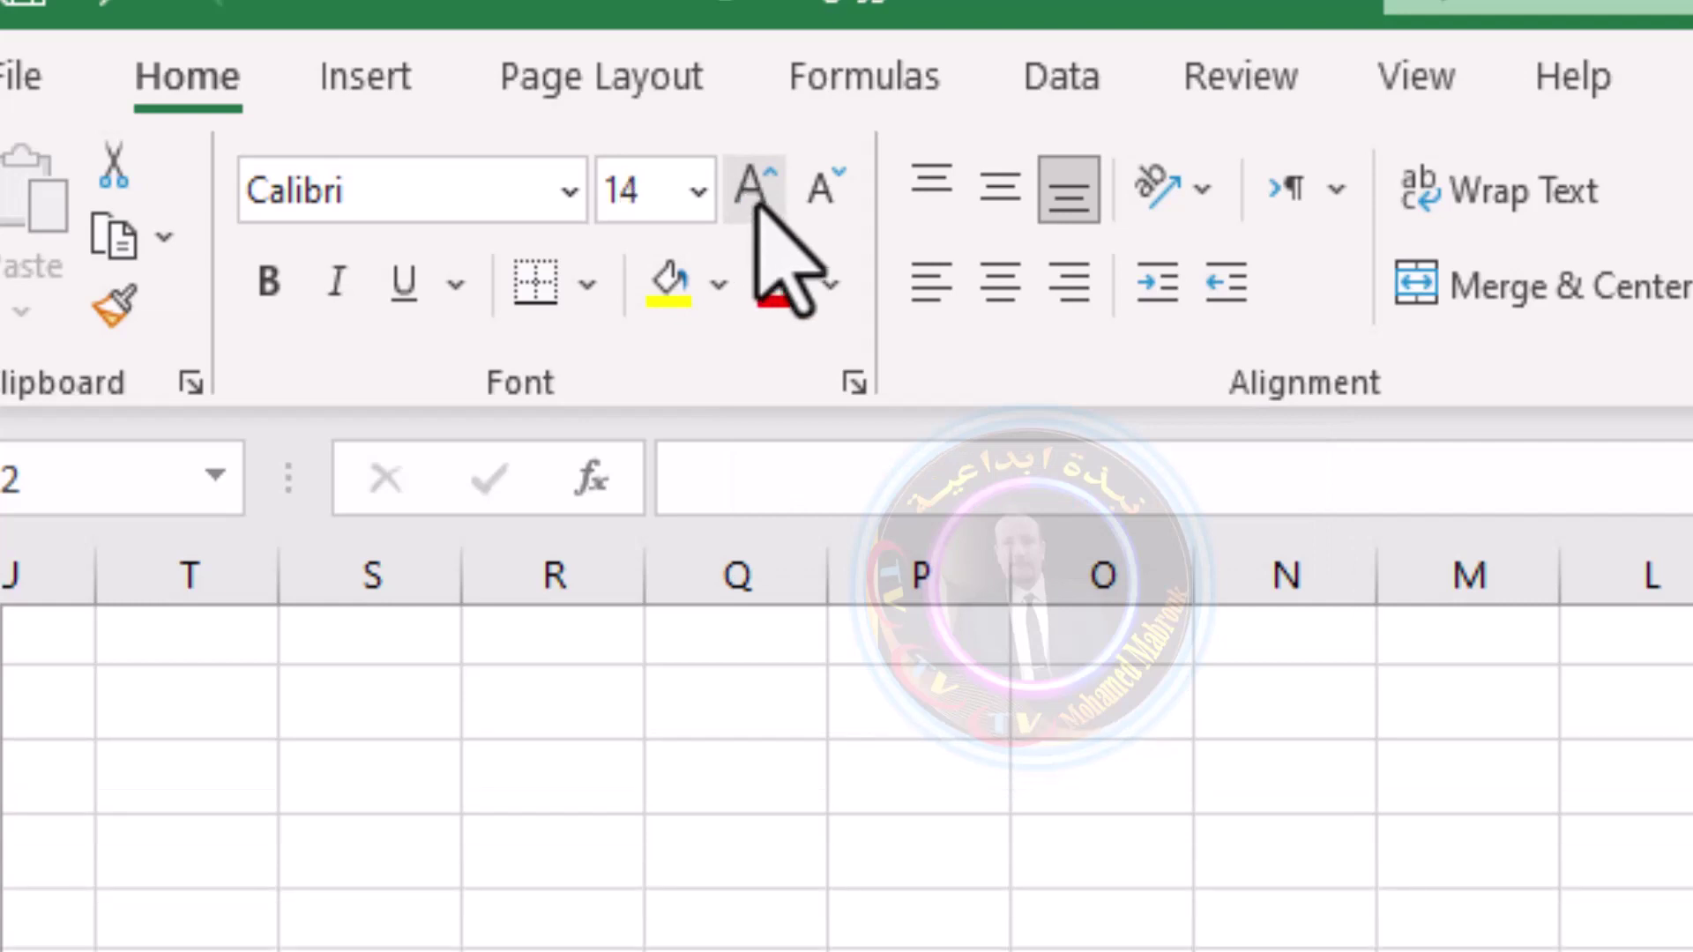
Make the header block A2:D4 bold
click(1597, 705)
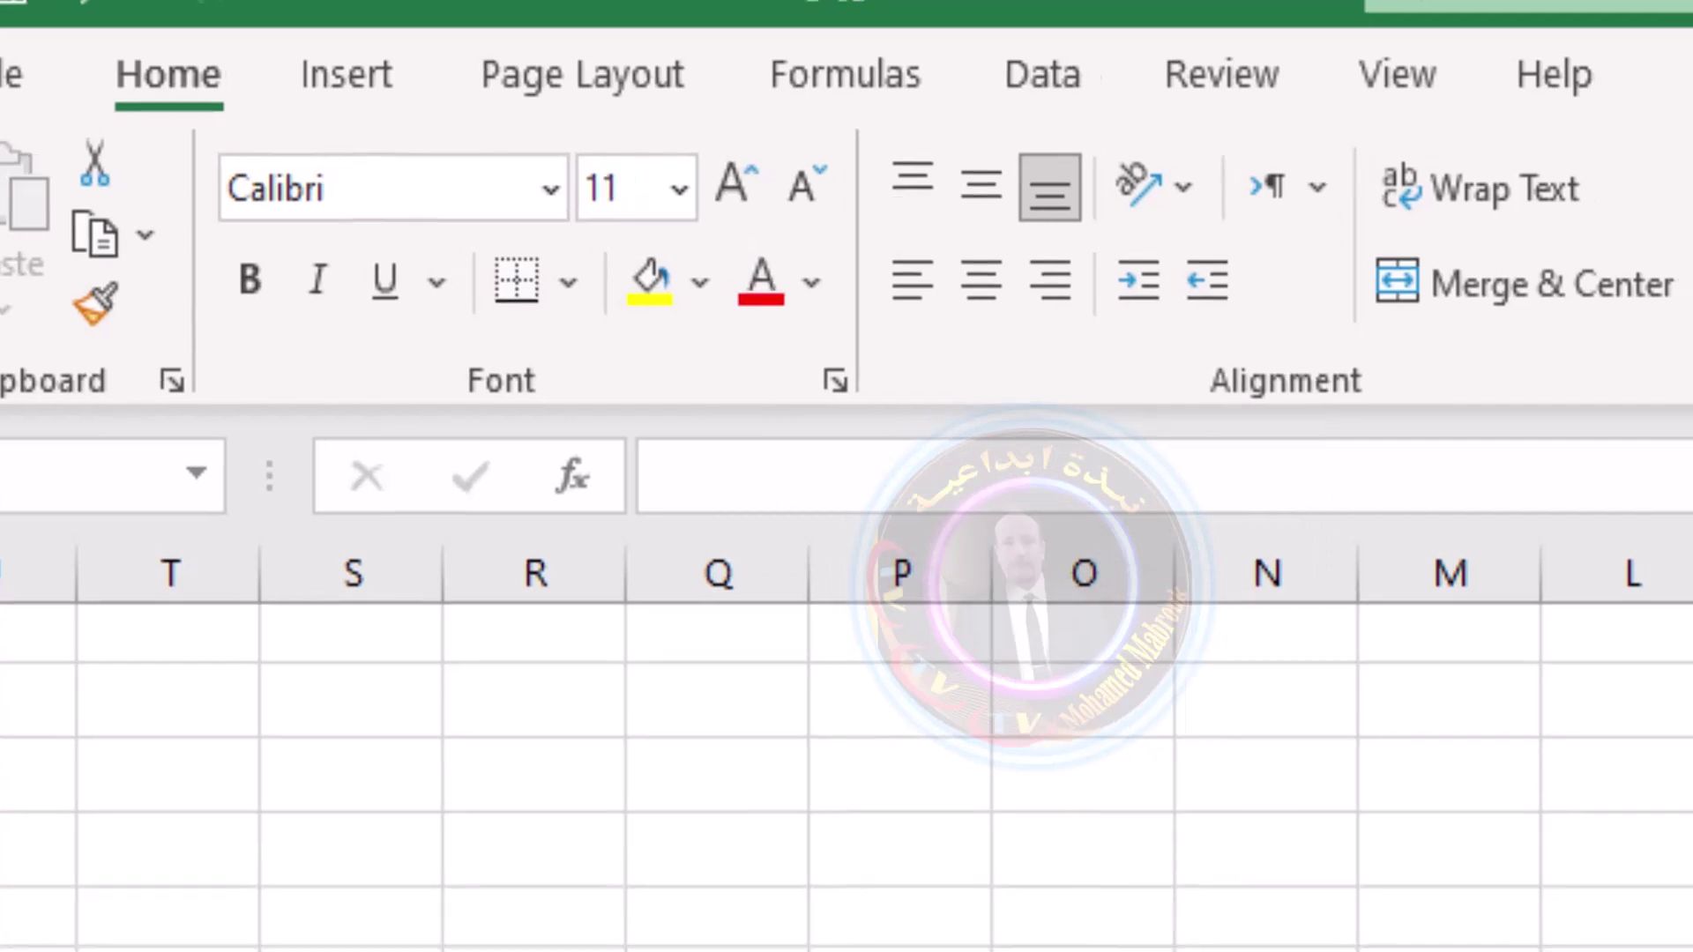
click(1102, 600)
drag(1549, 464, 1001, 627)
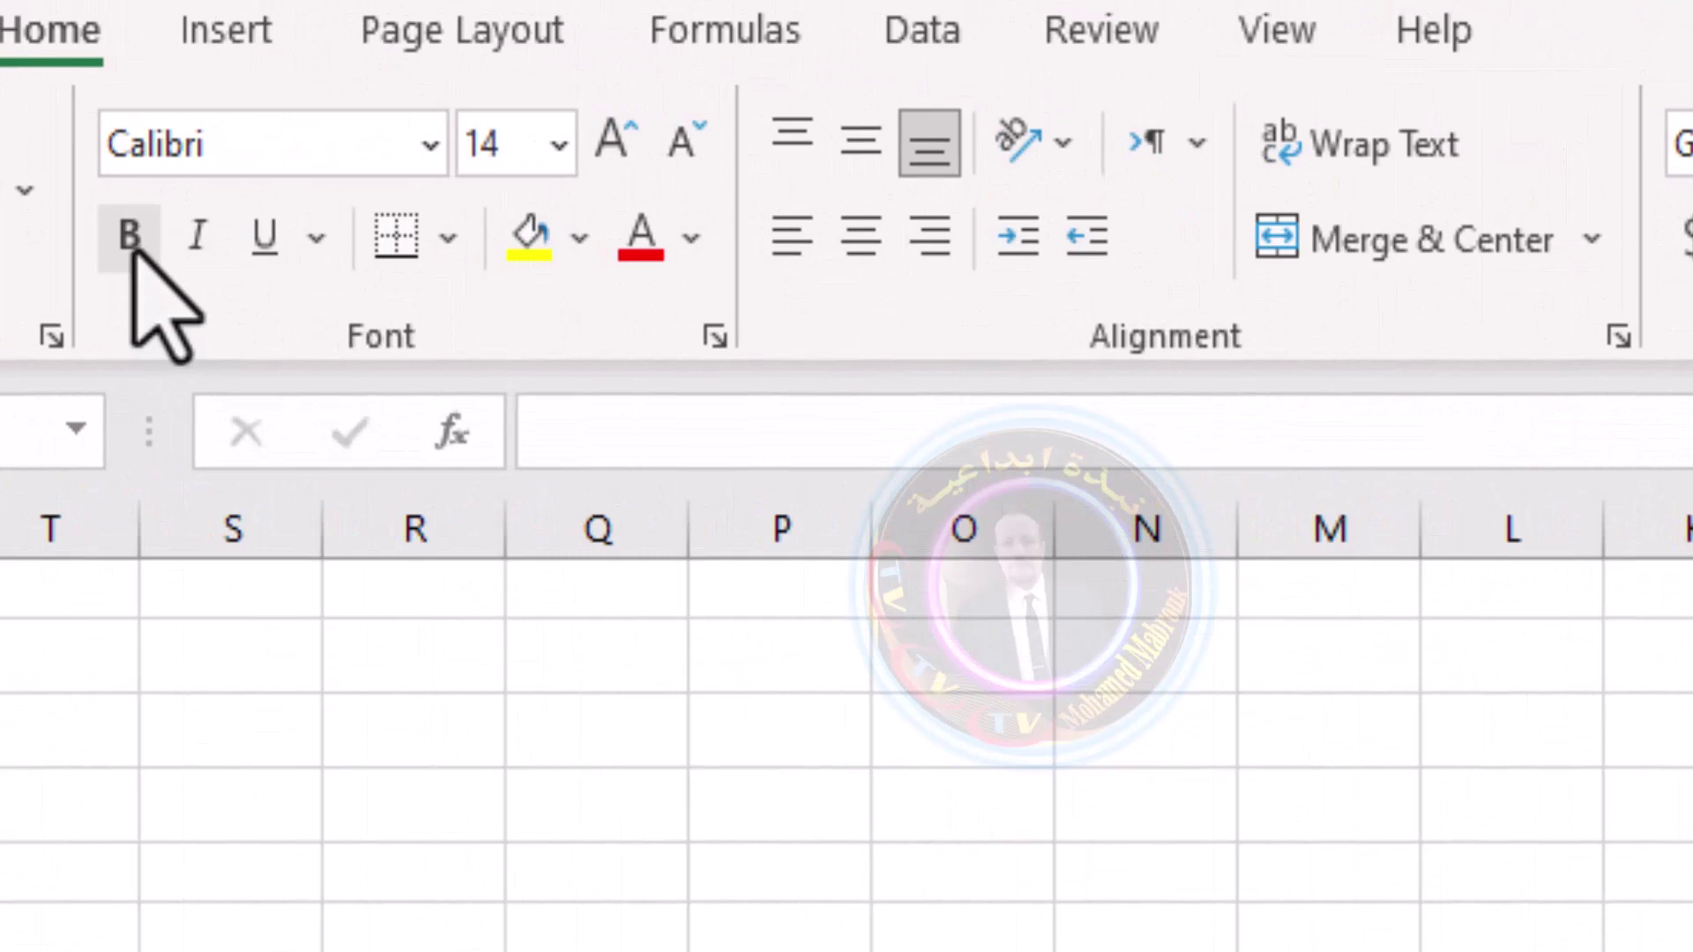
click(130, 247)
click(130, 238)
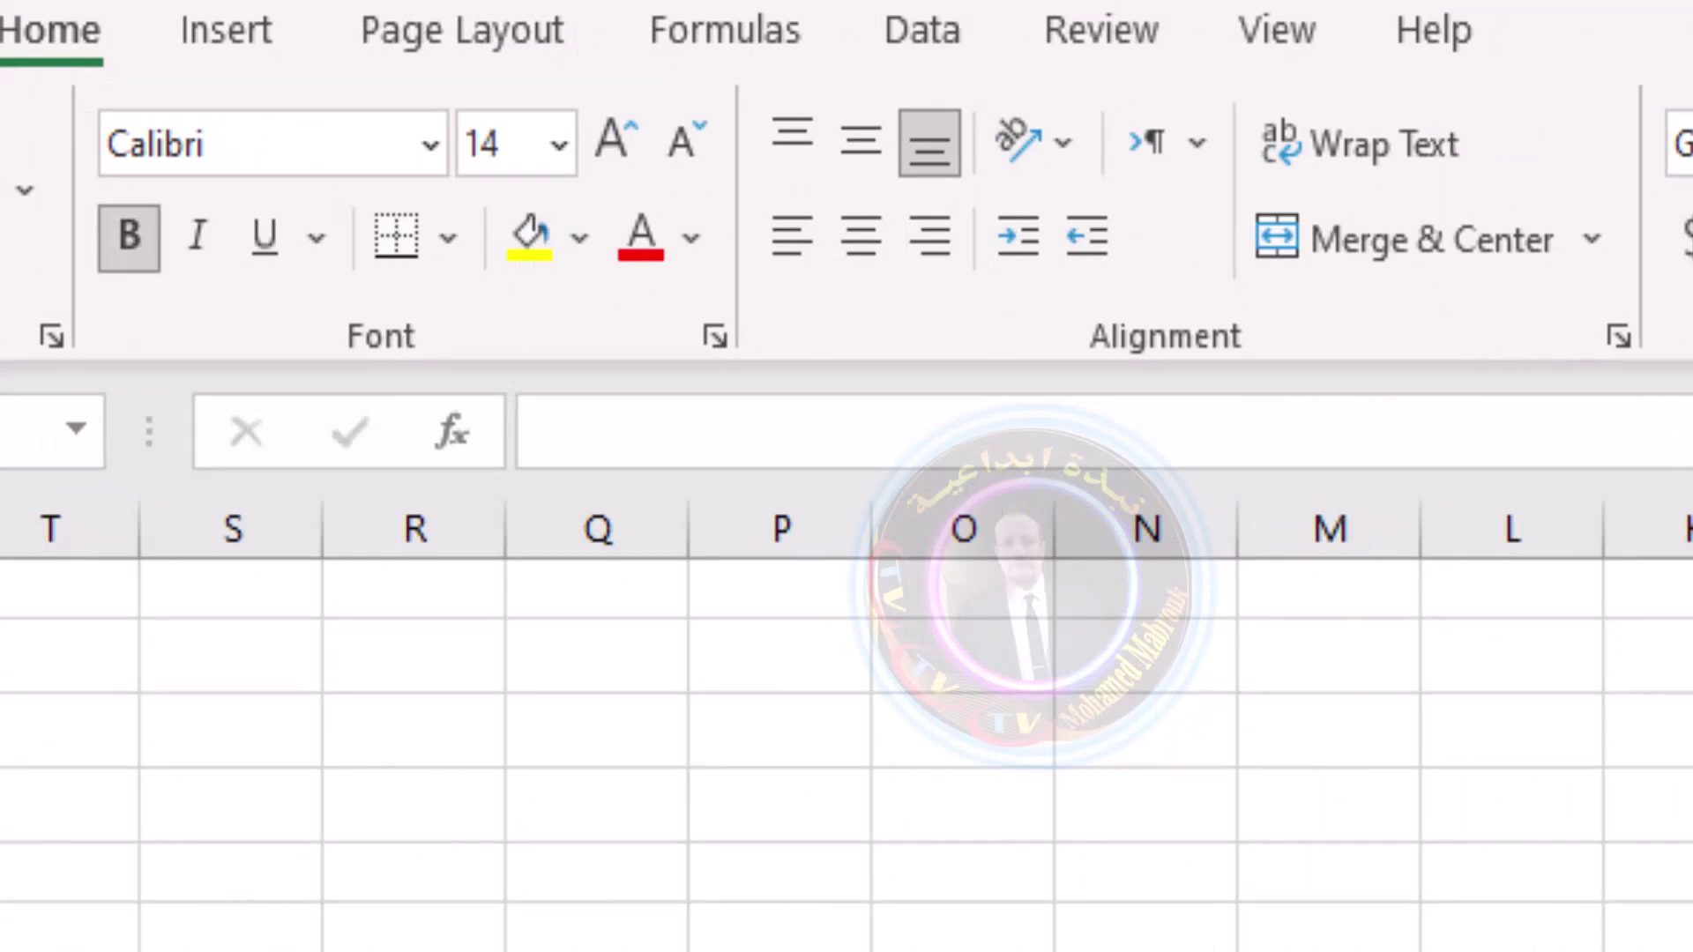
key(Down)
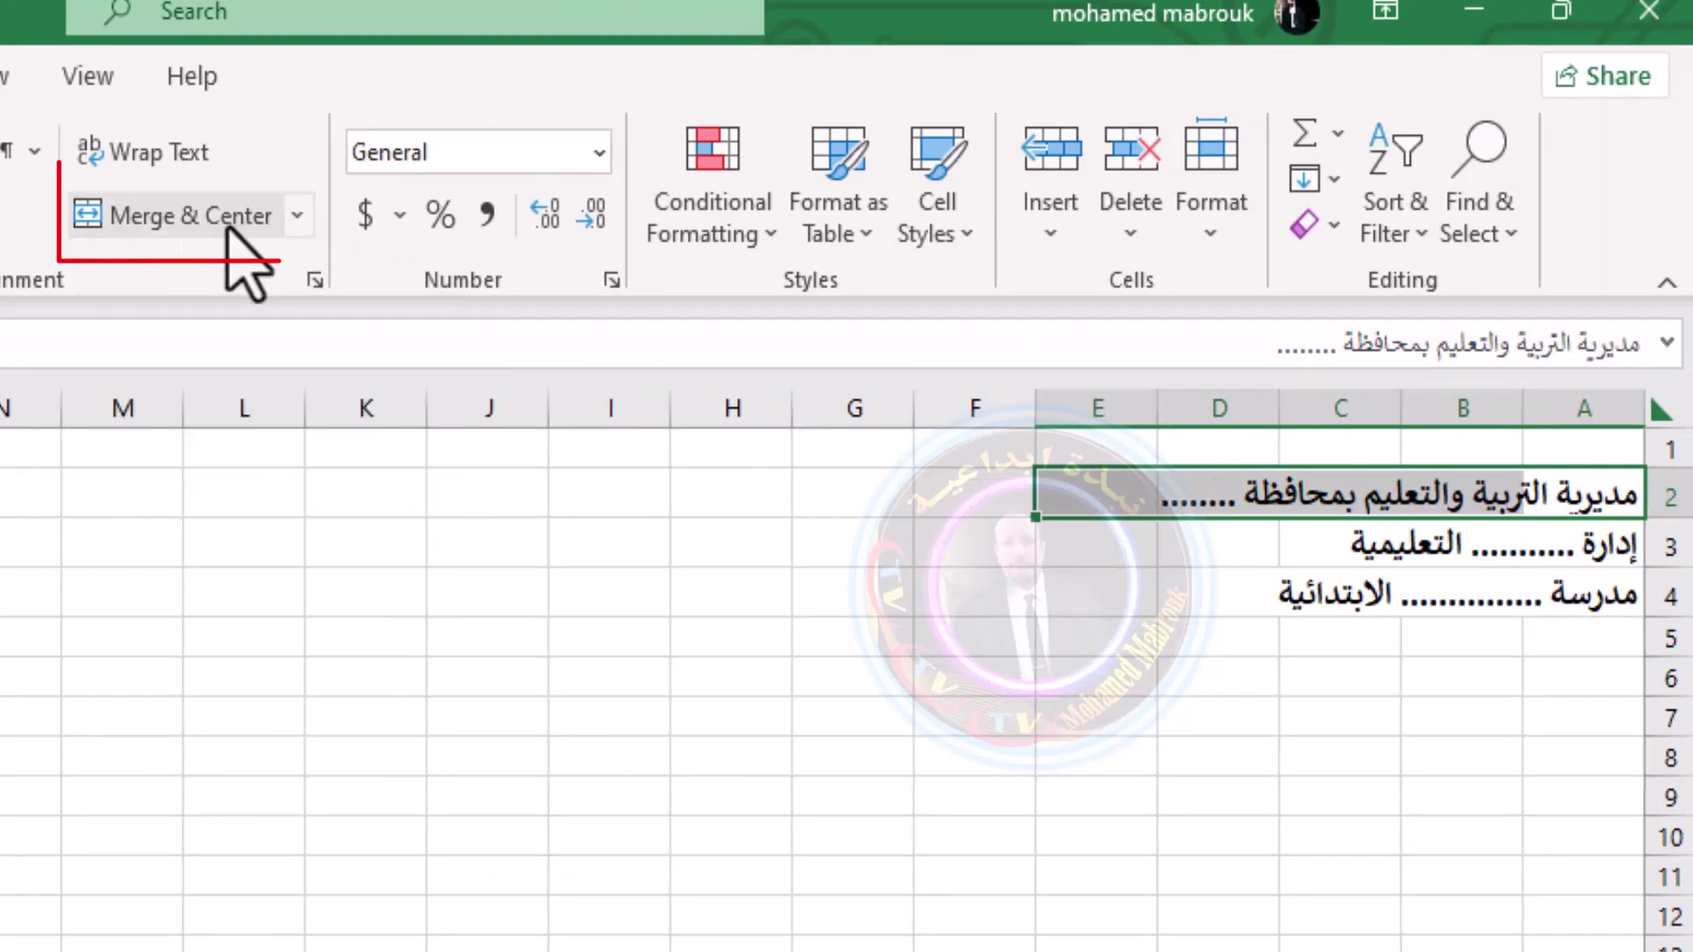
Merge and centre the directorate line across A2:E2 and the administration line across A3:E3
click(227, 231)
click(1274, 599)
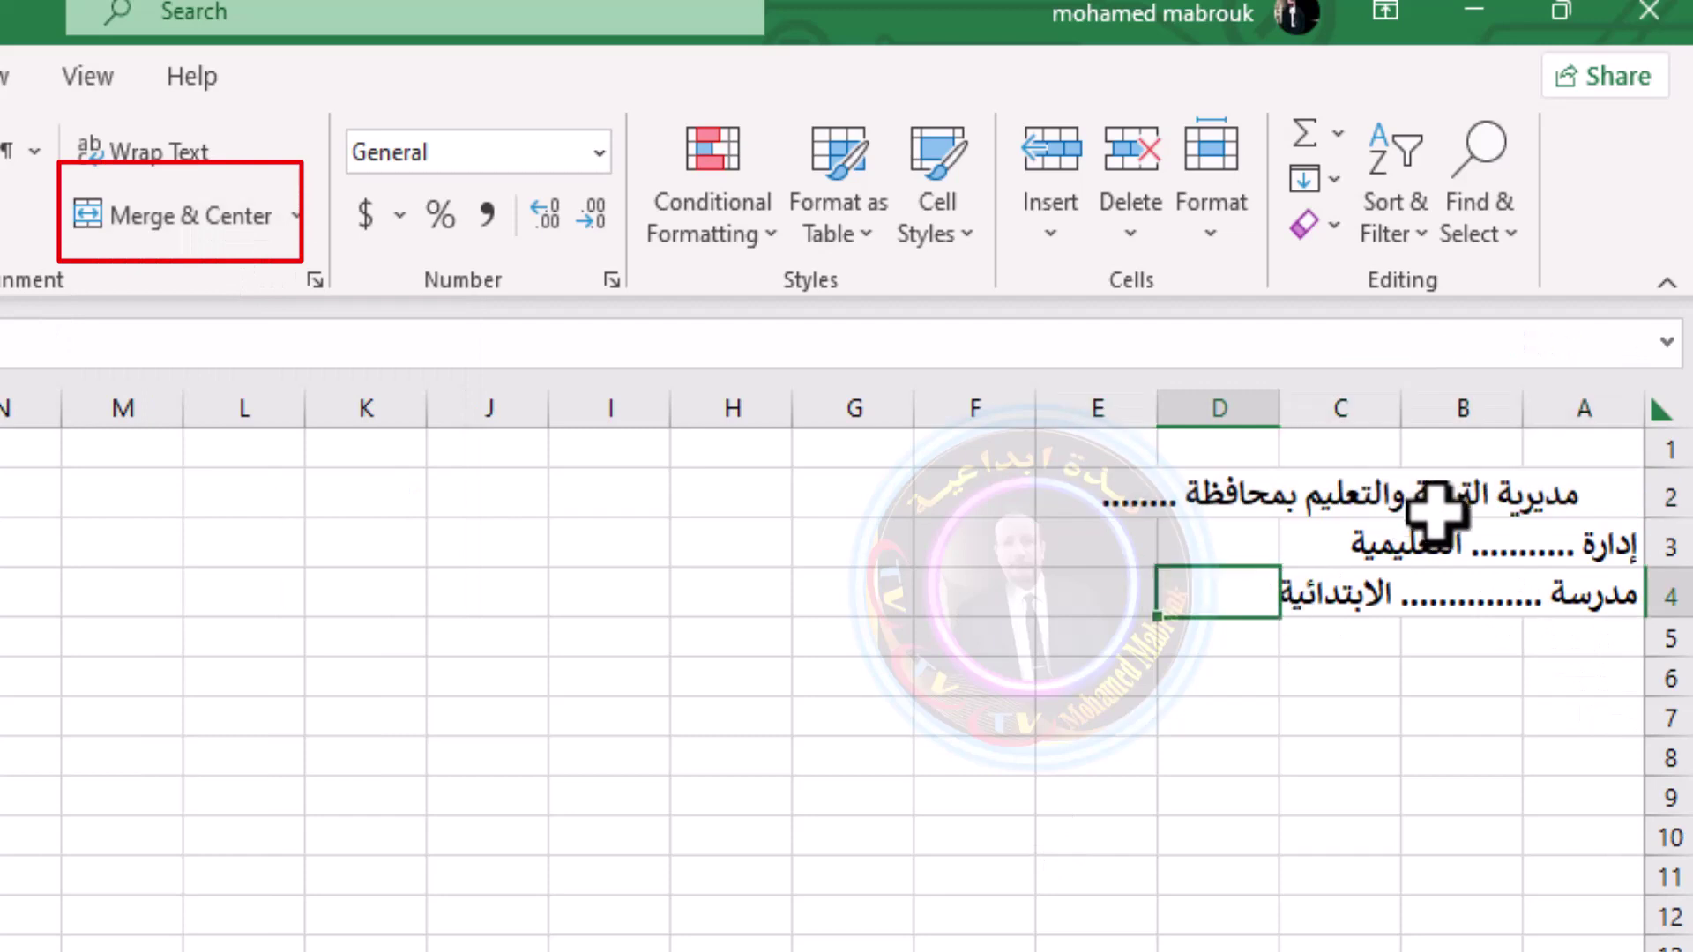
click(1435, 503)
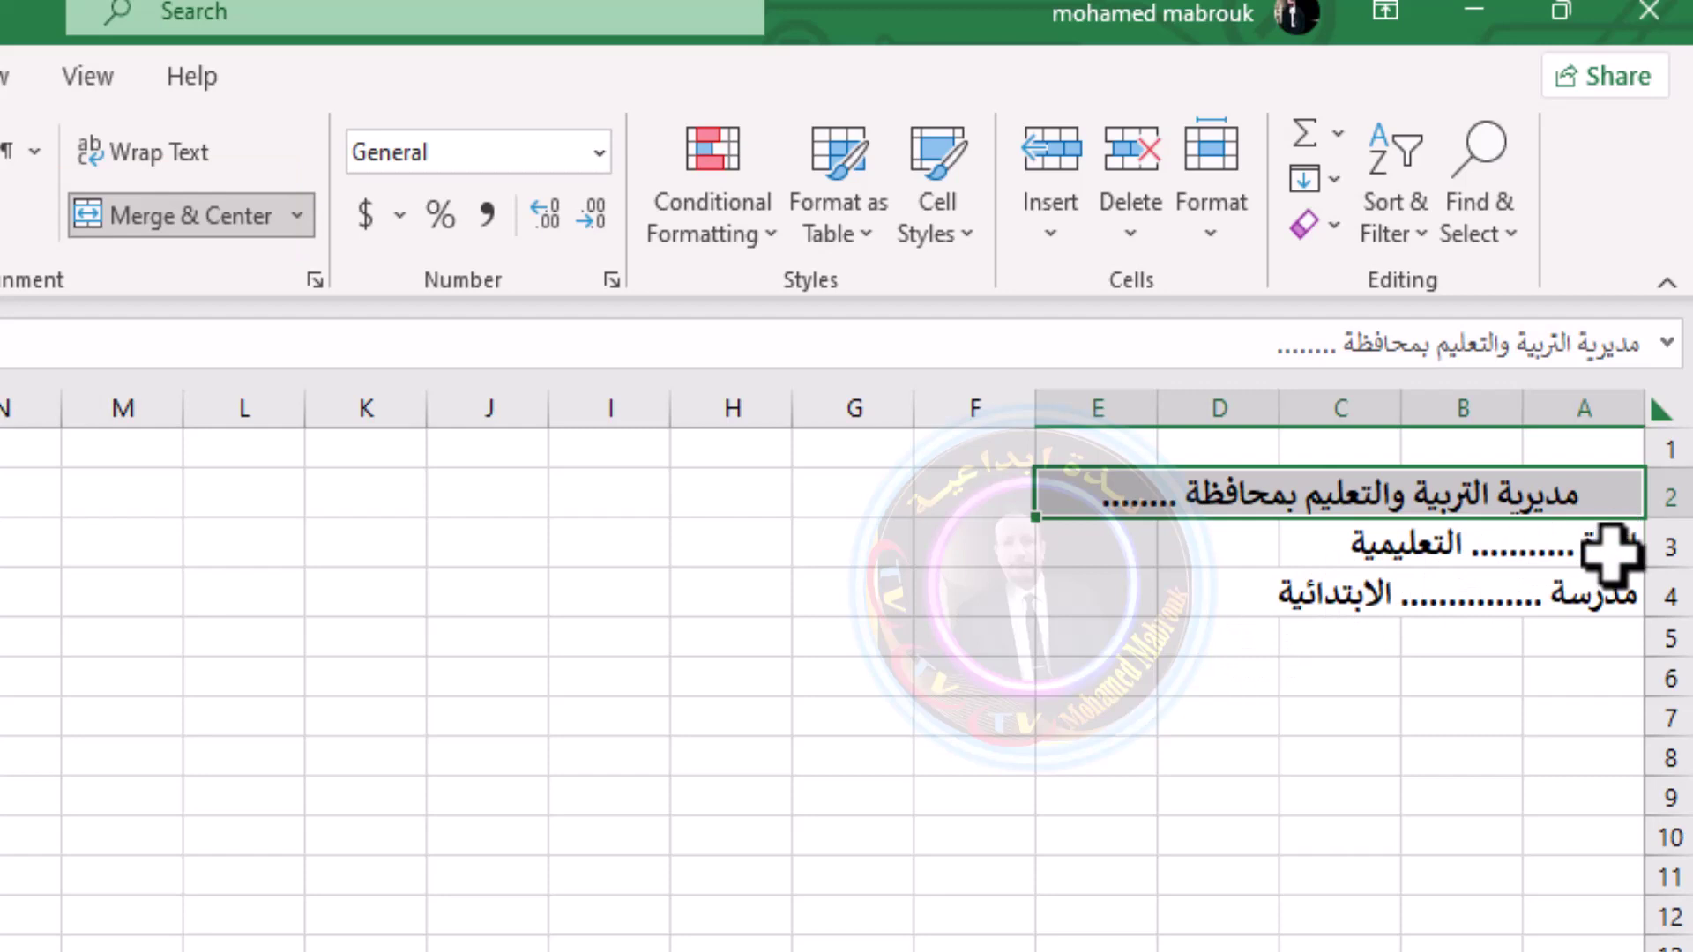
drag(1610, 553, 1137, 552)
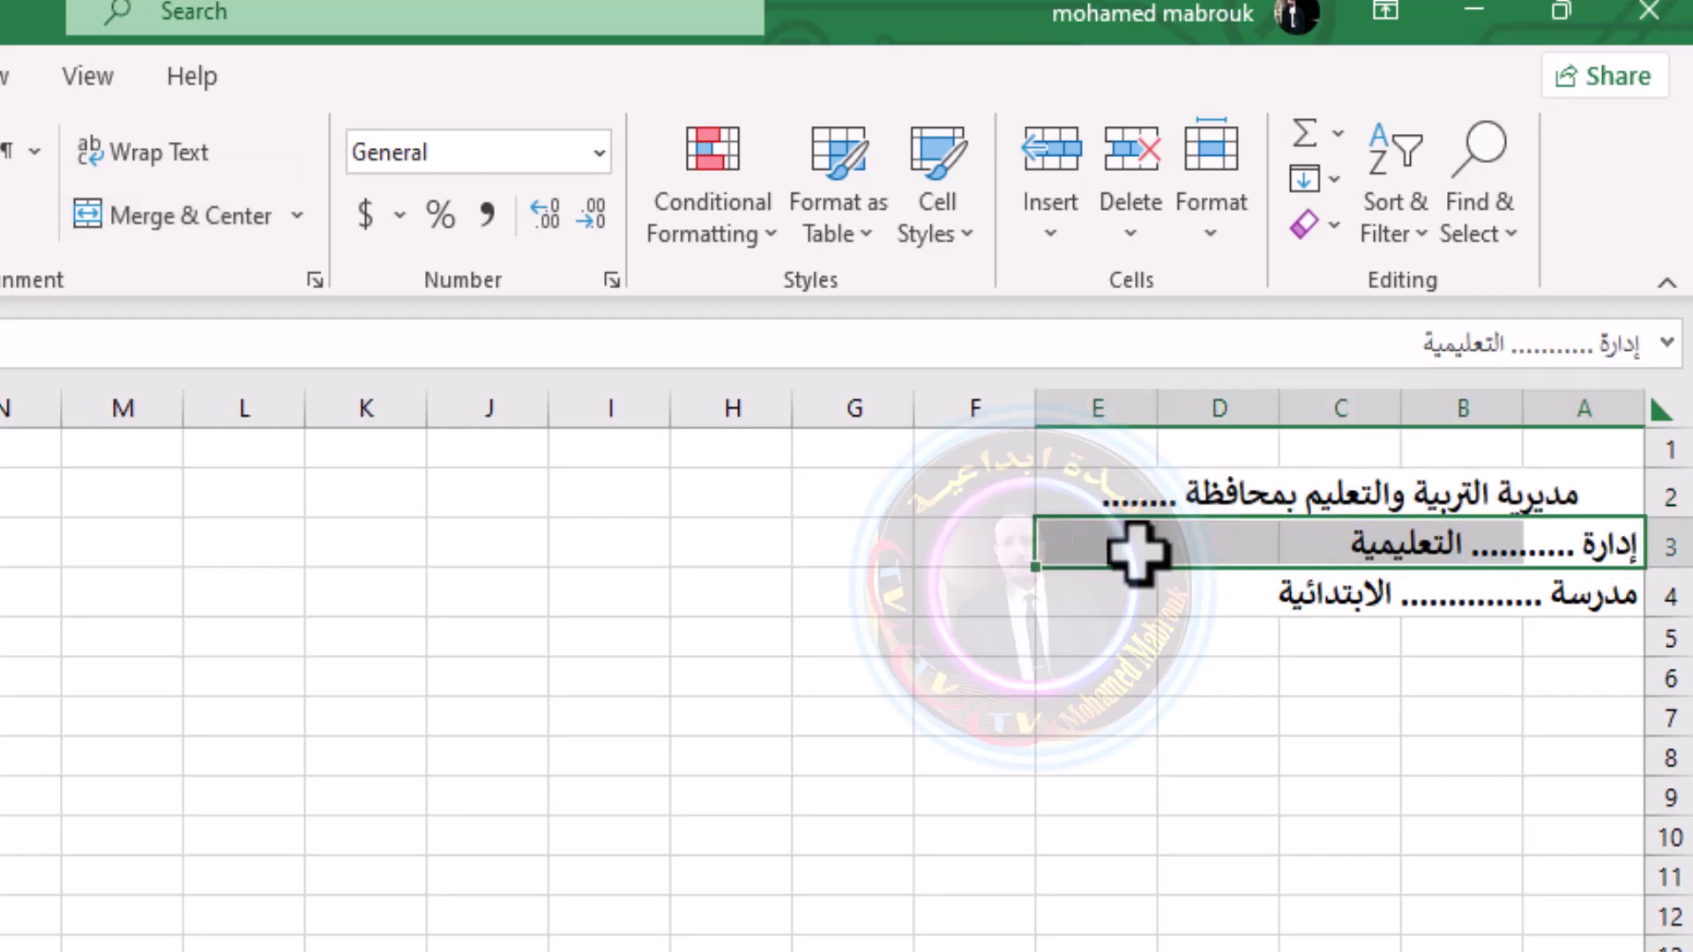
click(253, 216)
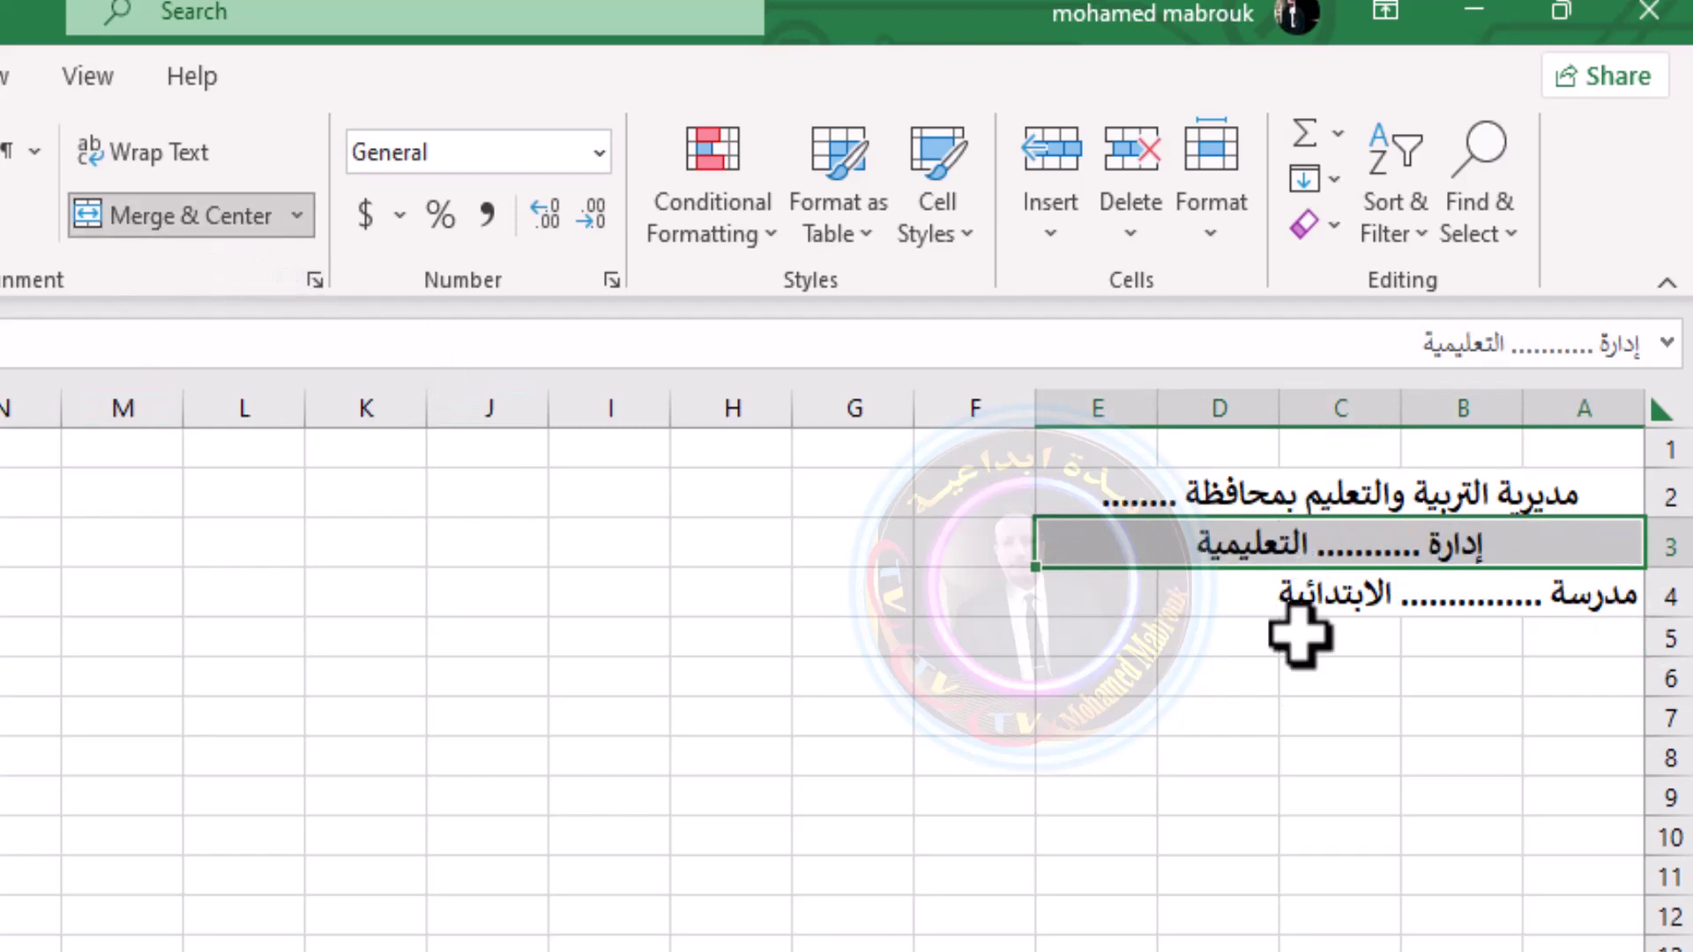
click(1199, 710)
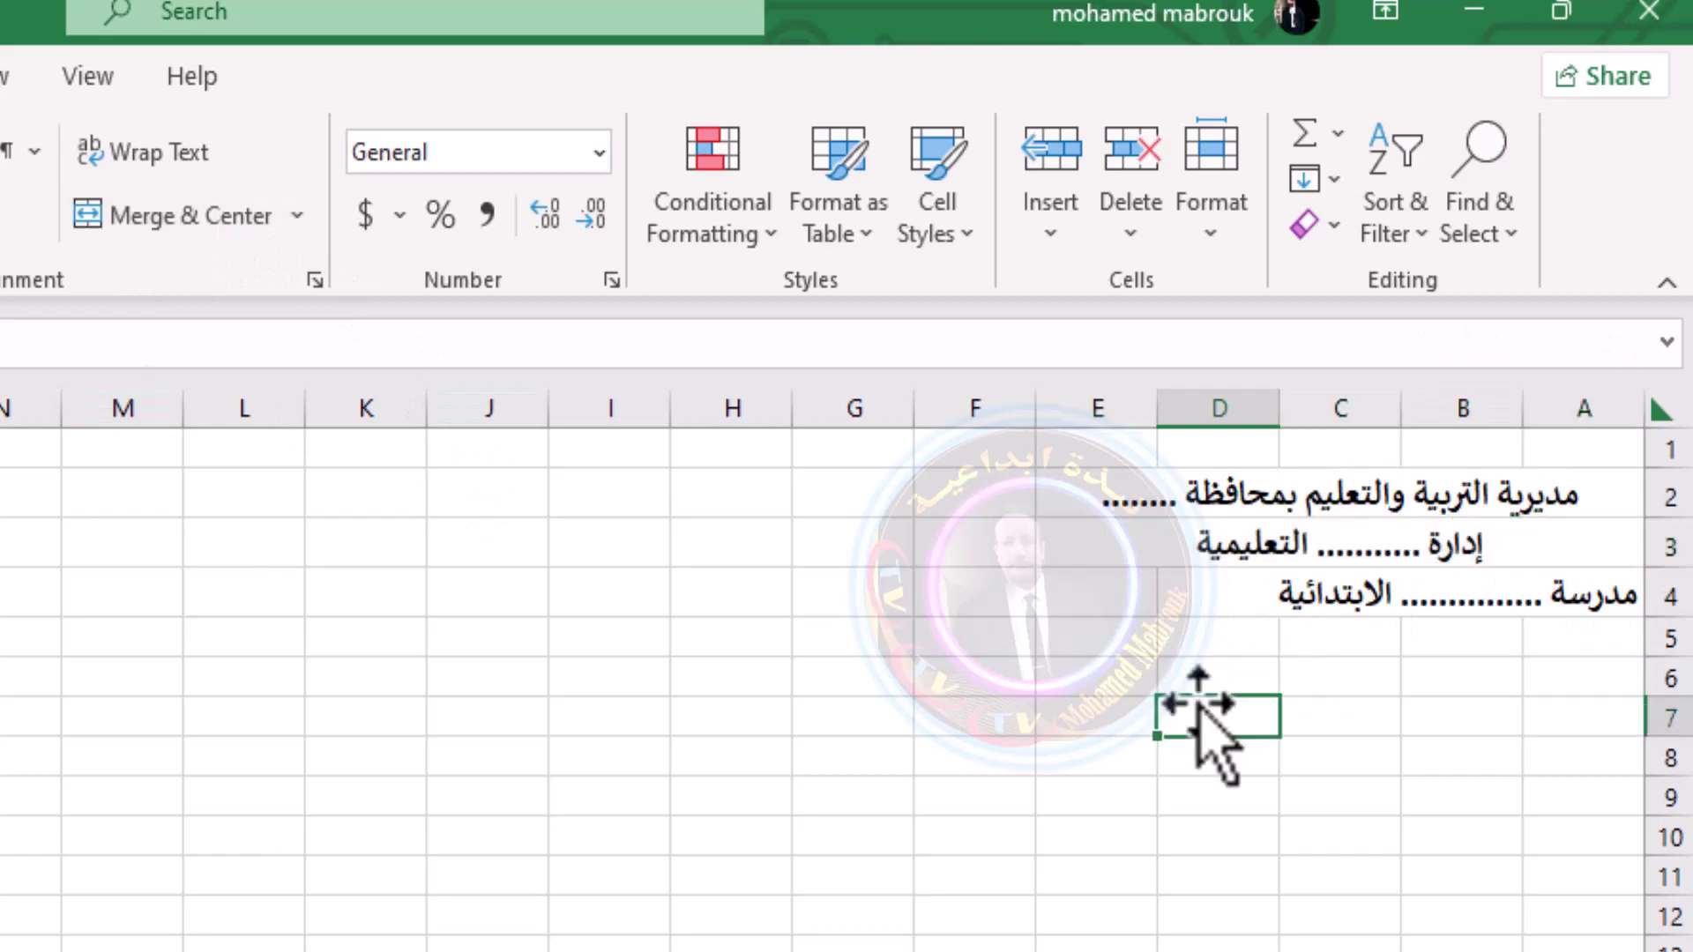
Merge and centre the school line across A4:E4, then undo it so row 4 stays unmerged
drag(1586, 597, 1109, 589)
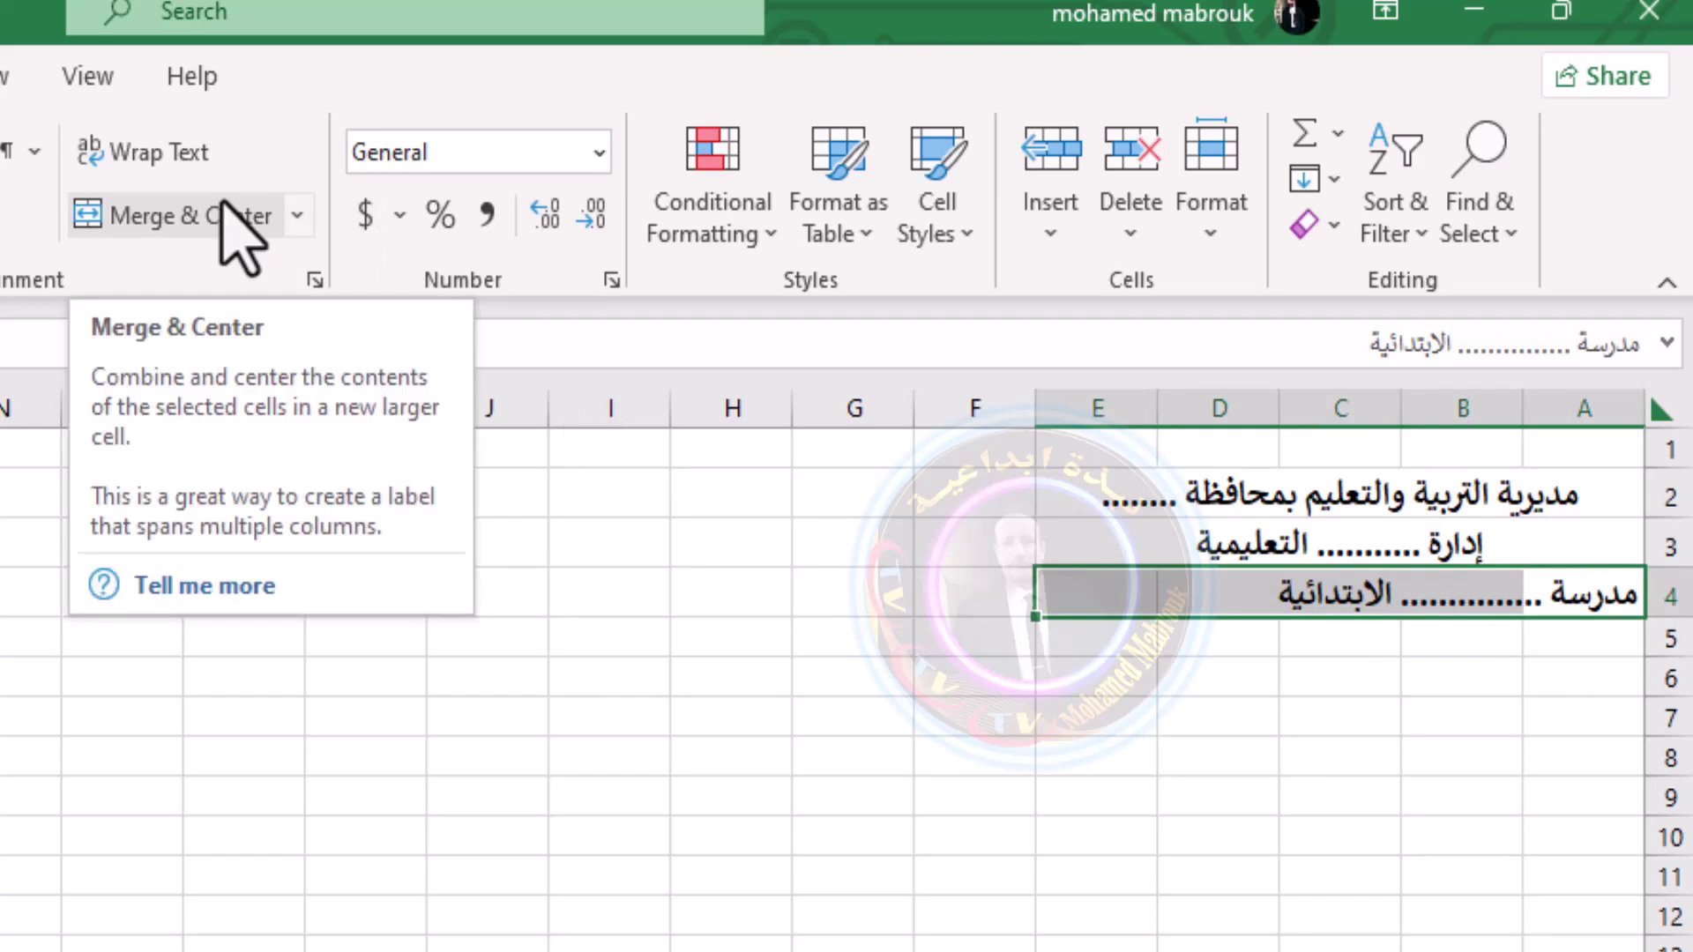
click(1349, 719)
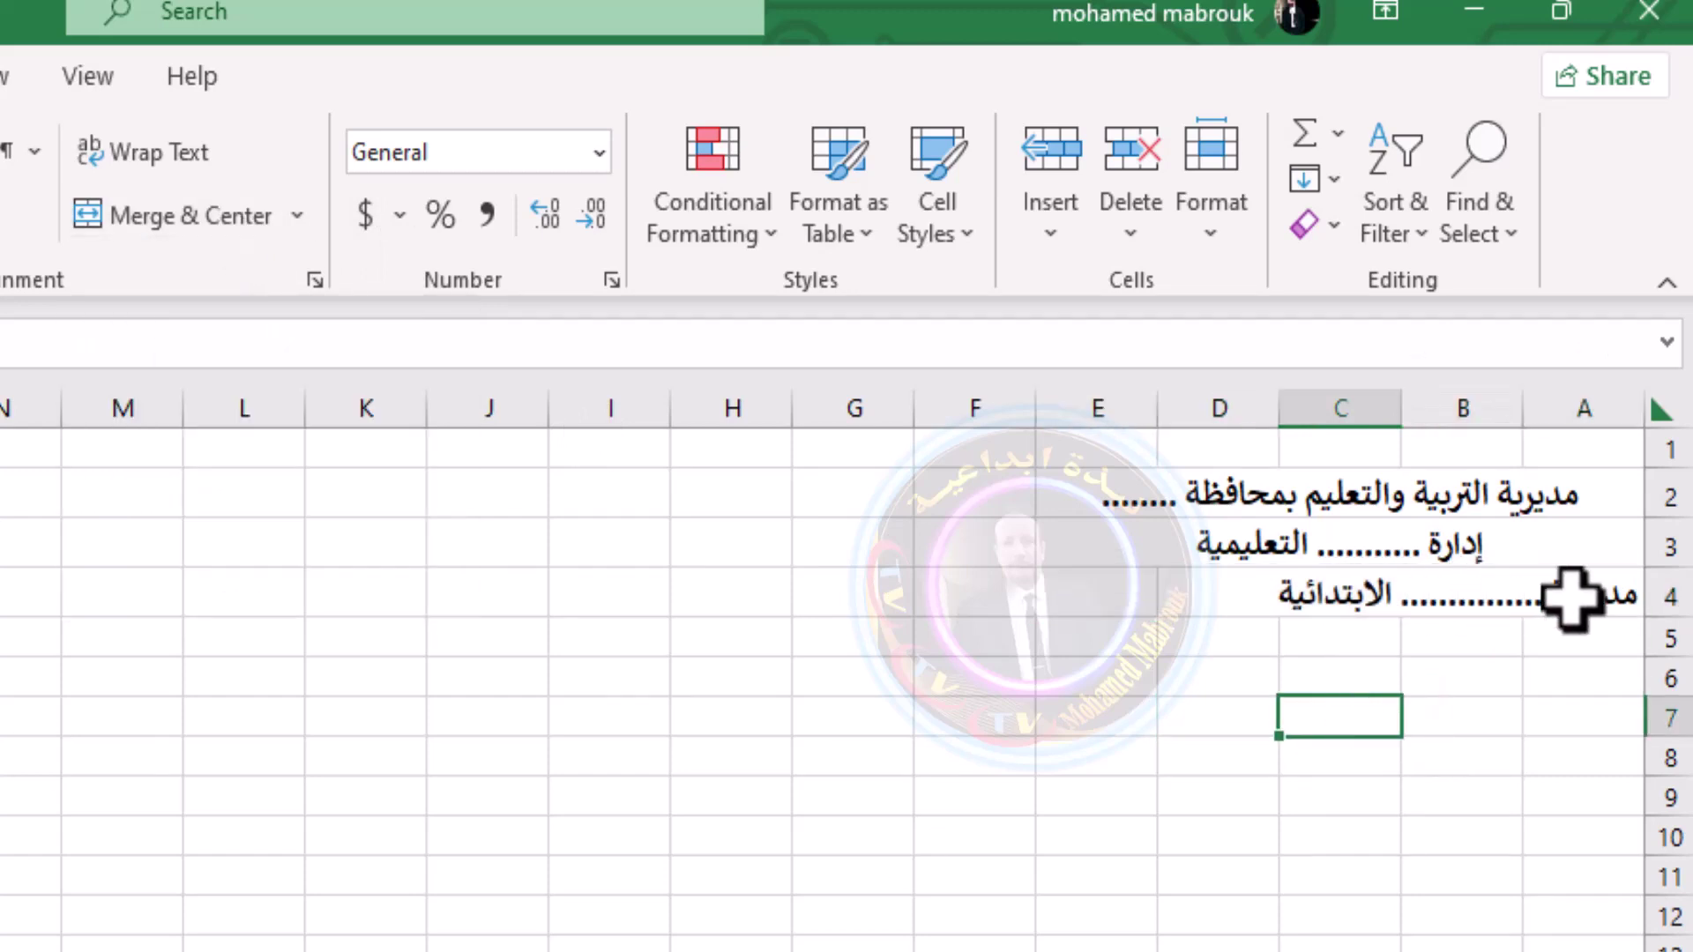
drag(1571, 600, 1115, 606)
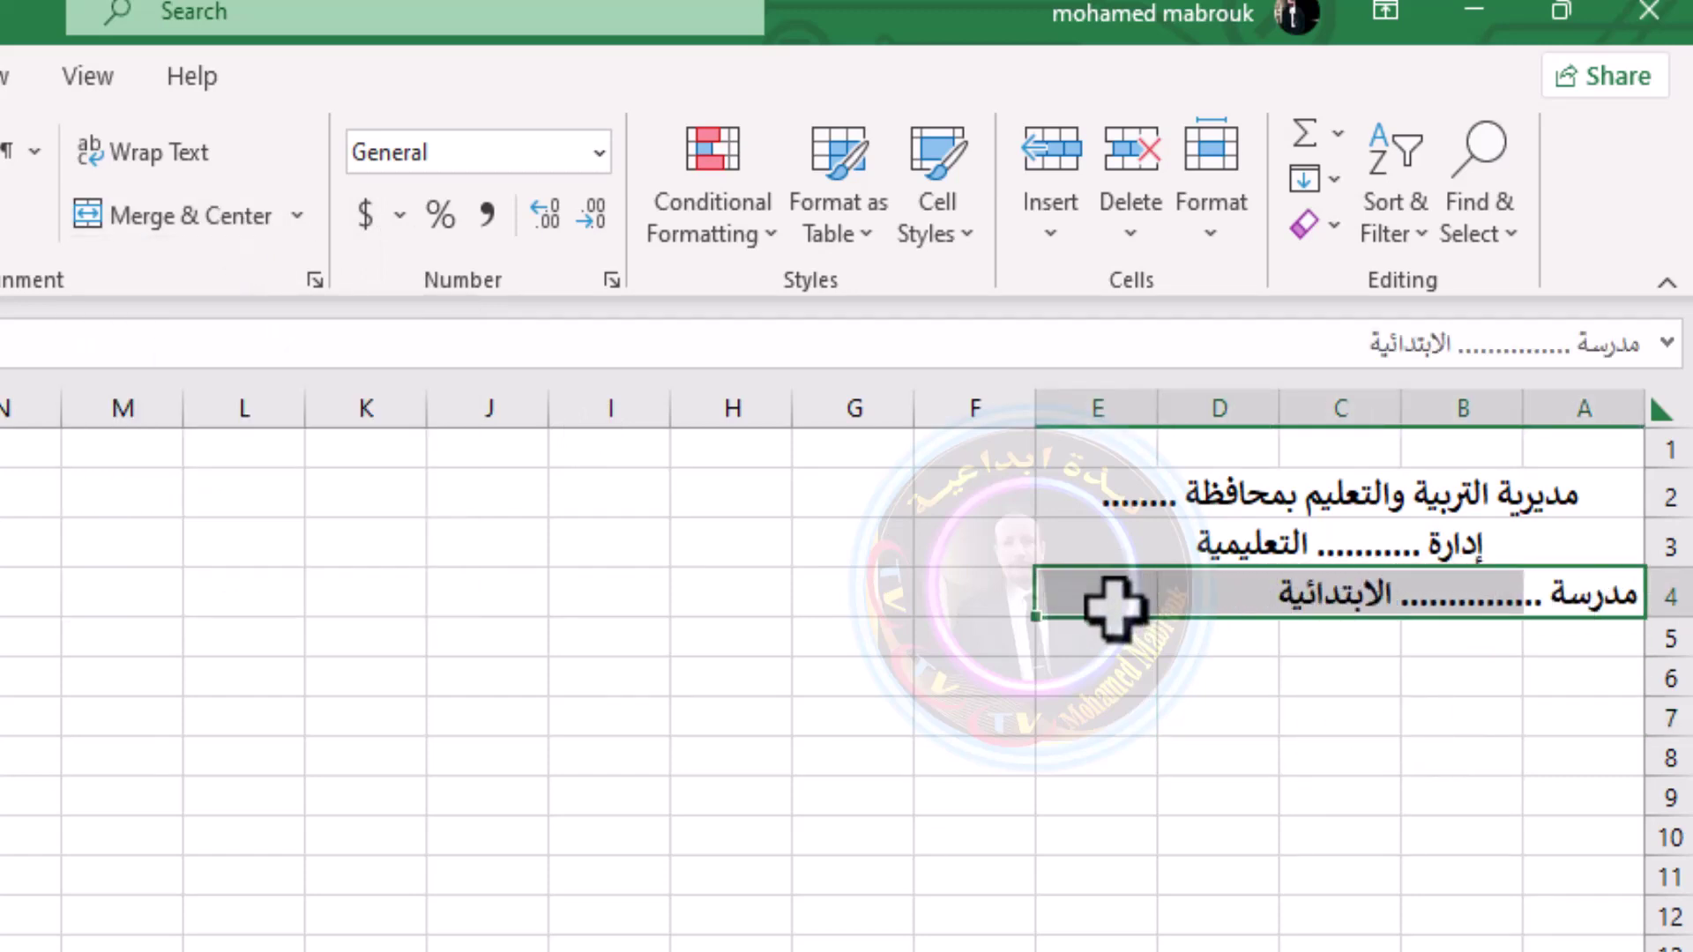
key(alt+h)
key(m)
key(c)
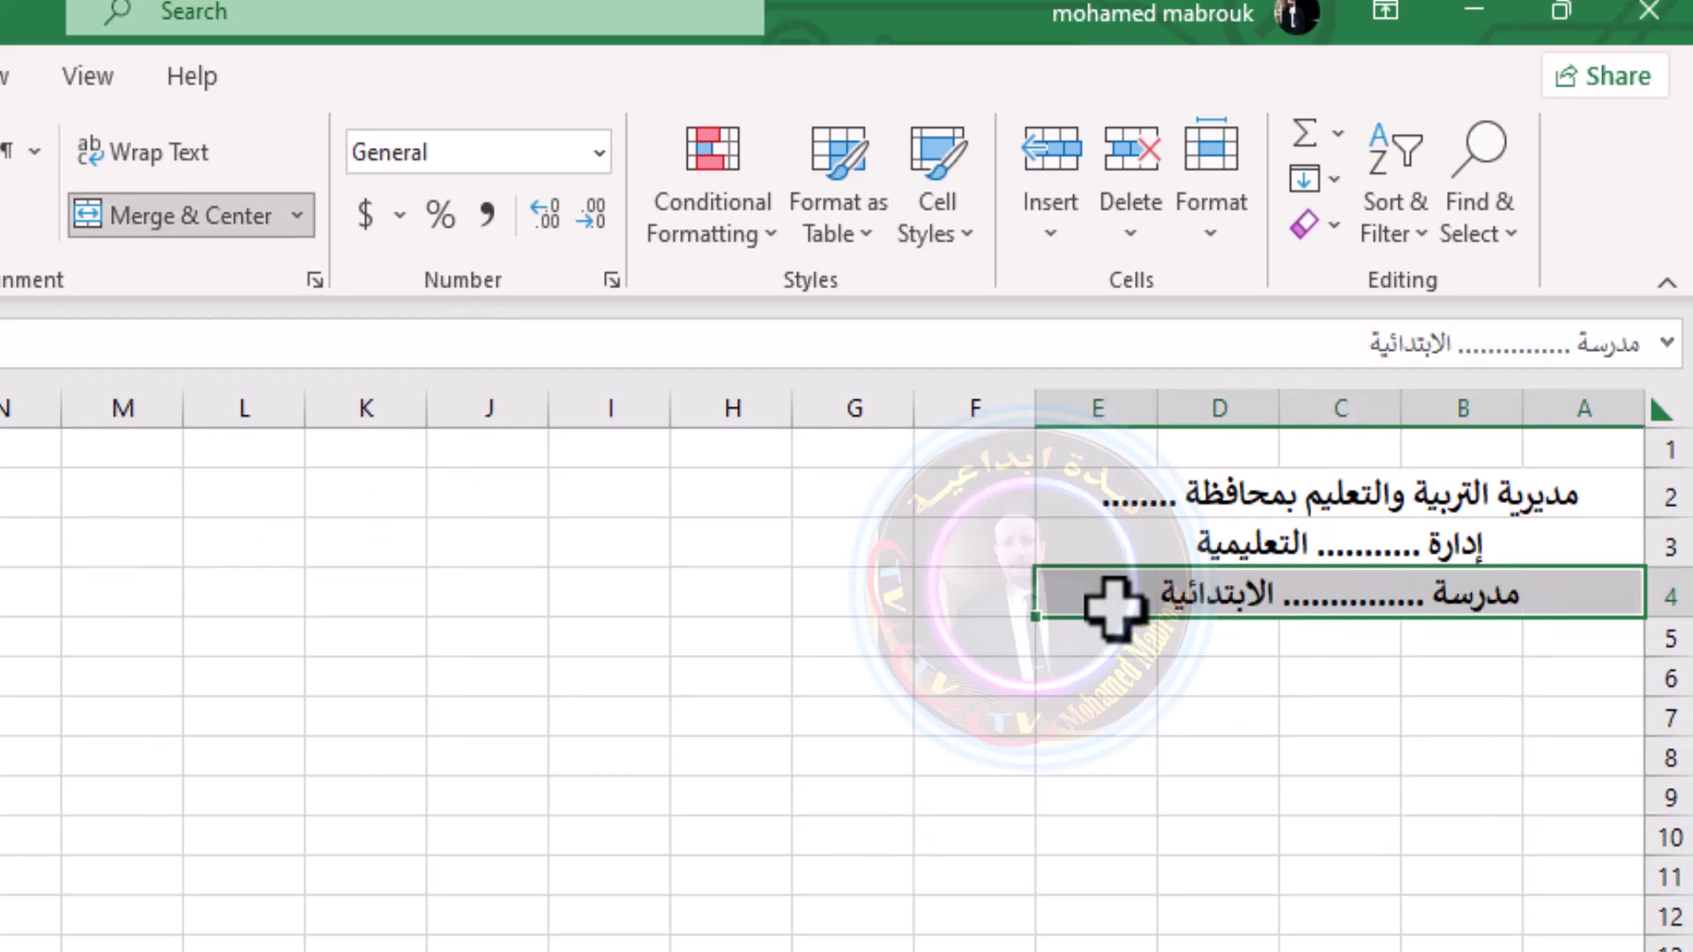
key(ctrl+z)
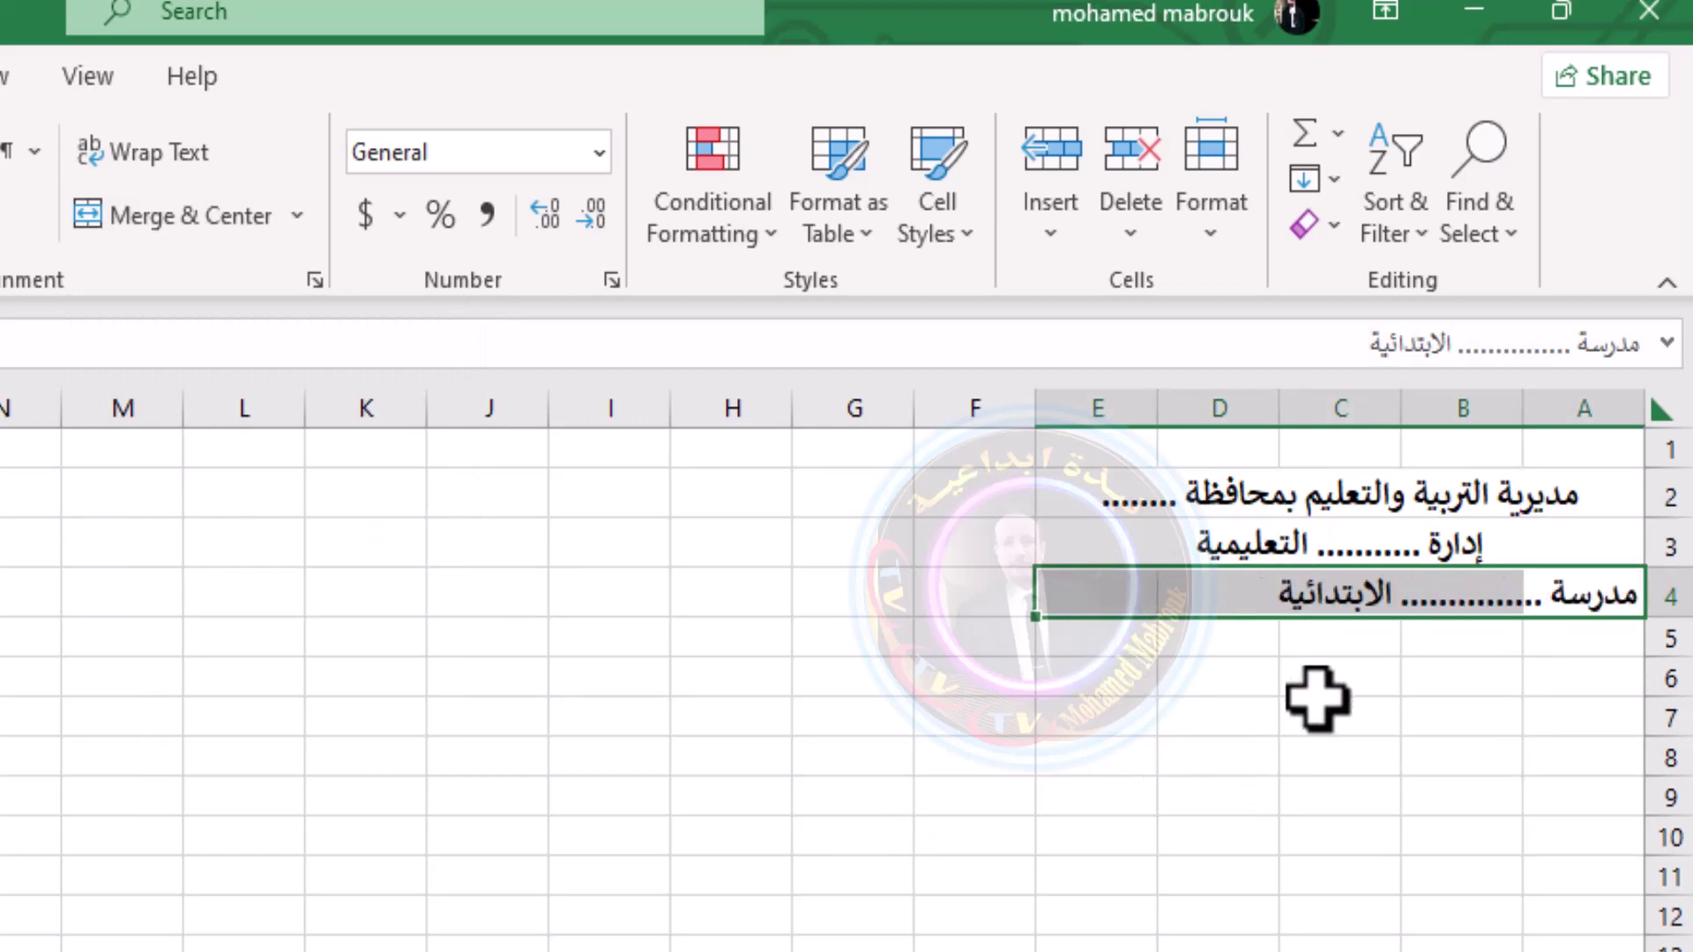
click(1583, 546)
click(1561, 675)
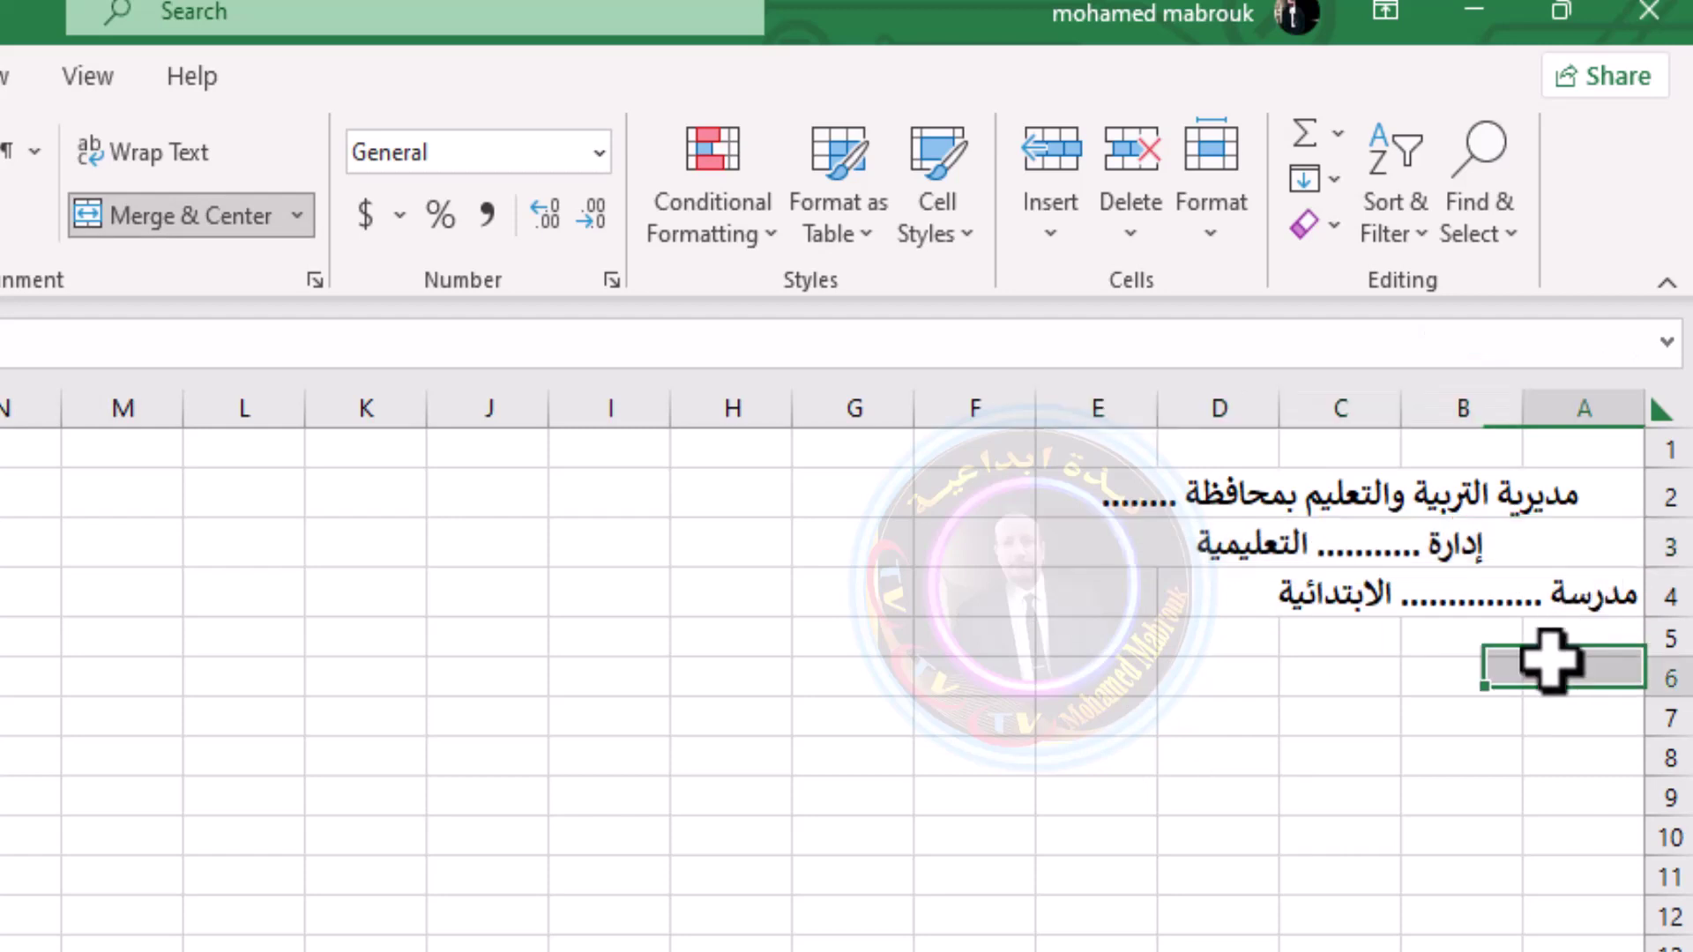
click(1572, 547)
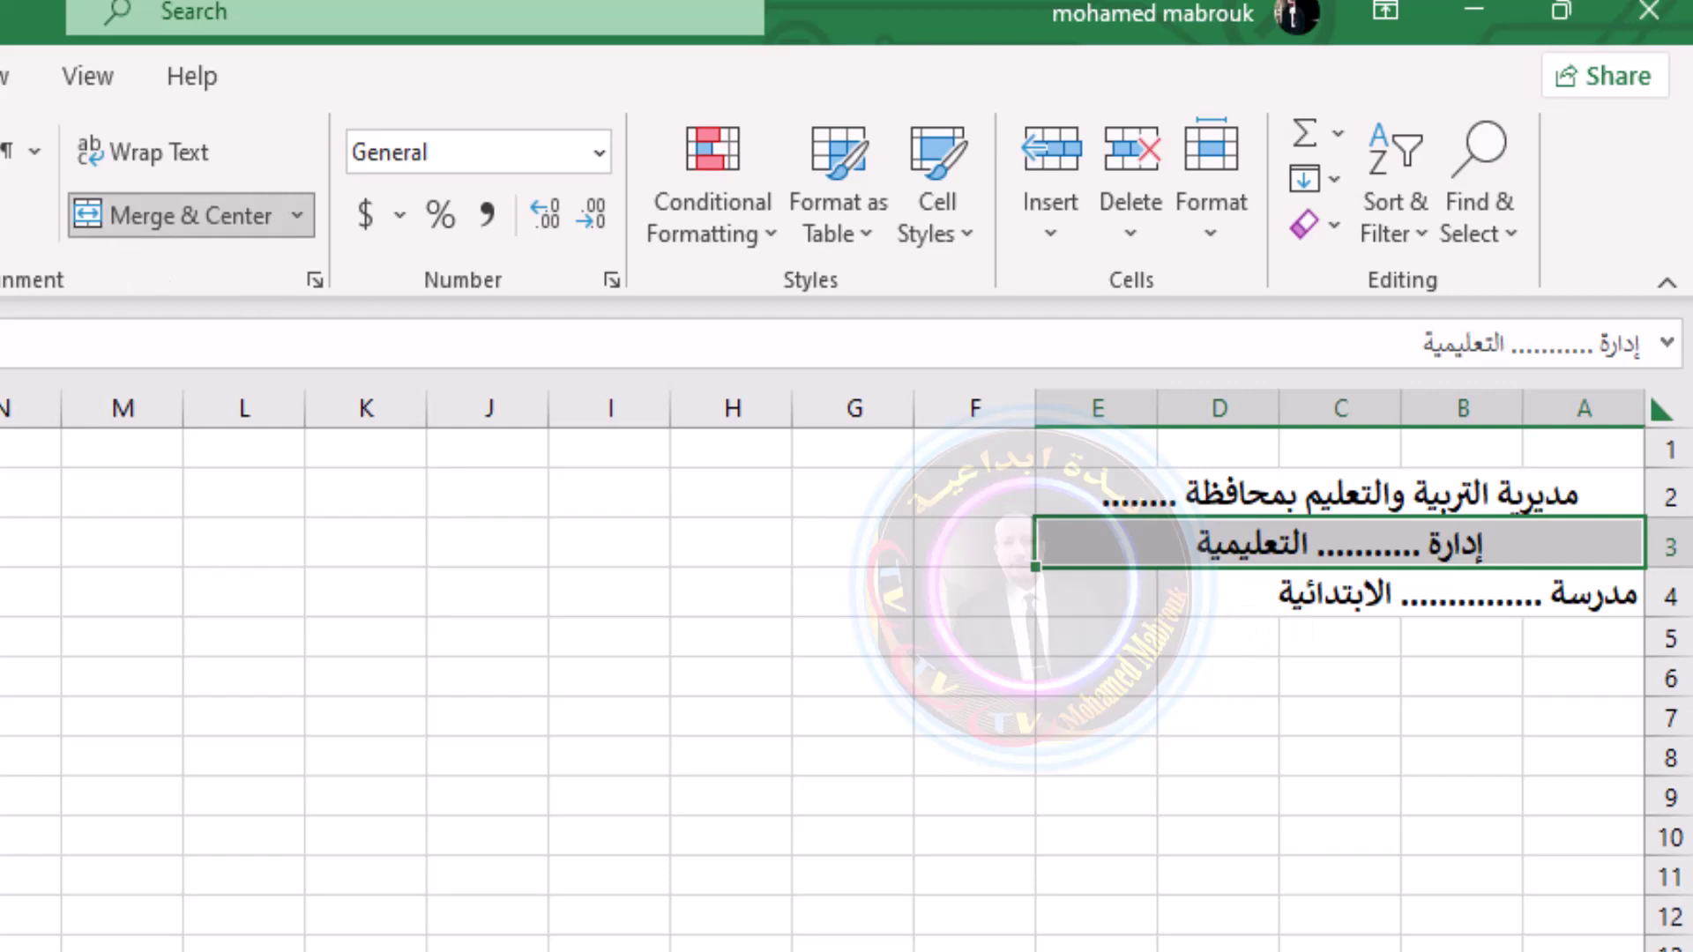
Repeat the red font colour with F4 on the row 3 line, then on A4:E4
key(F4)
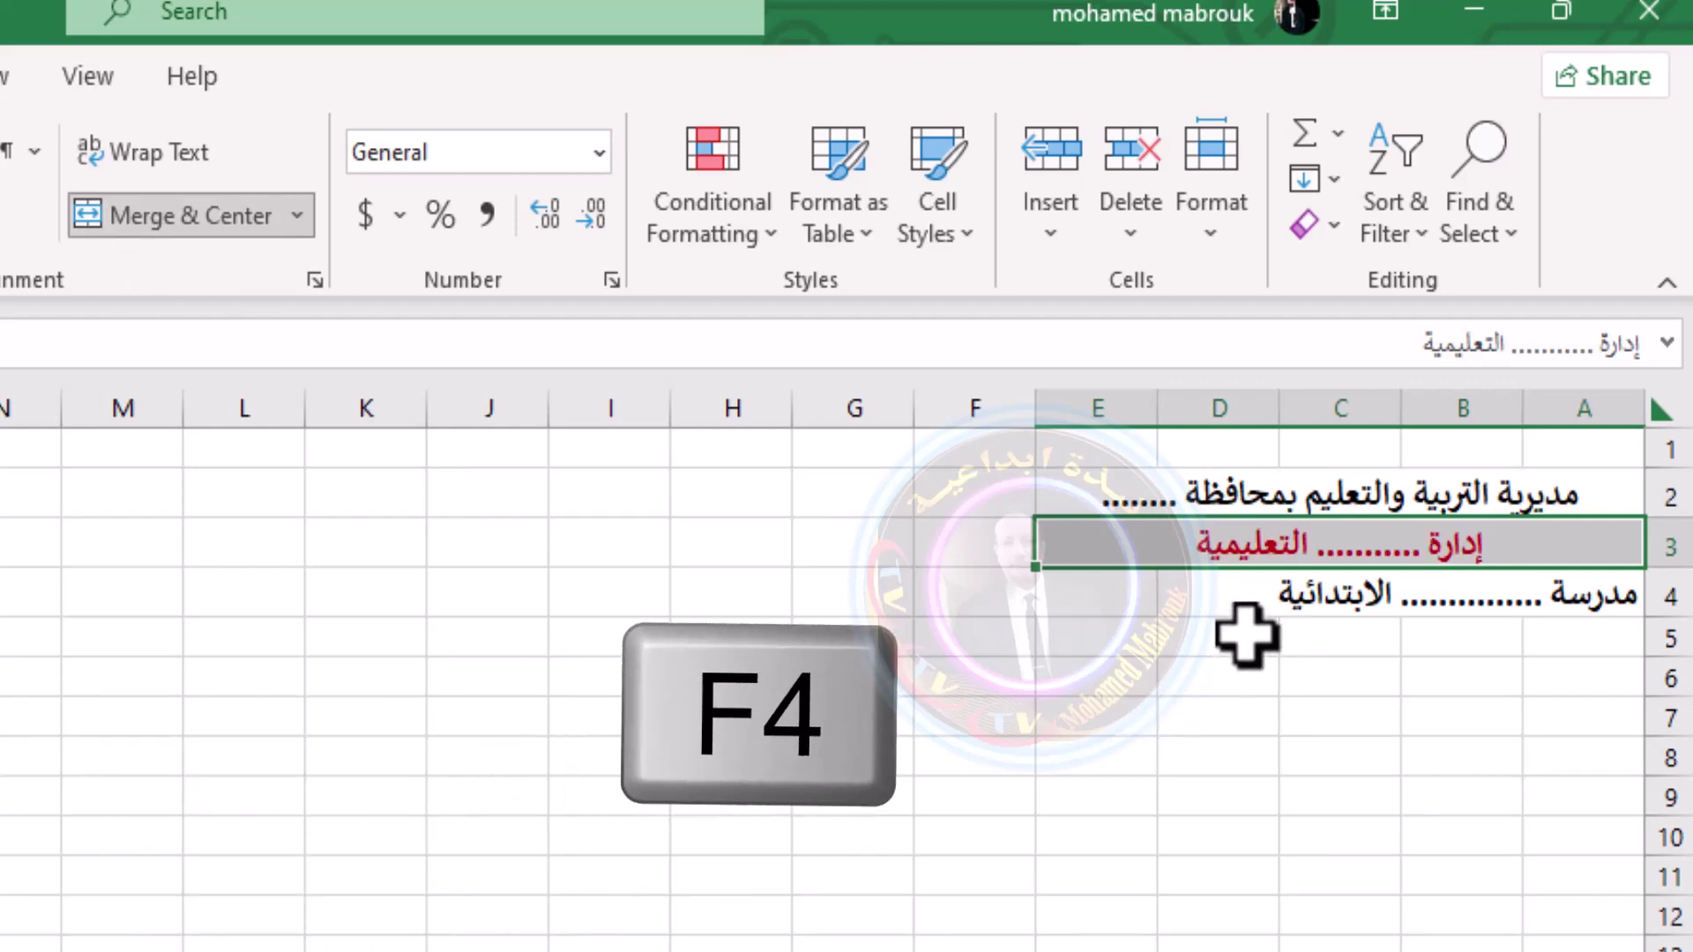
click(1541, 603)
drag(1581, 599, 1146, 597)
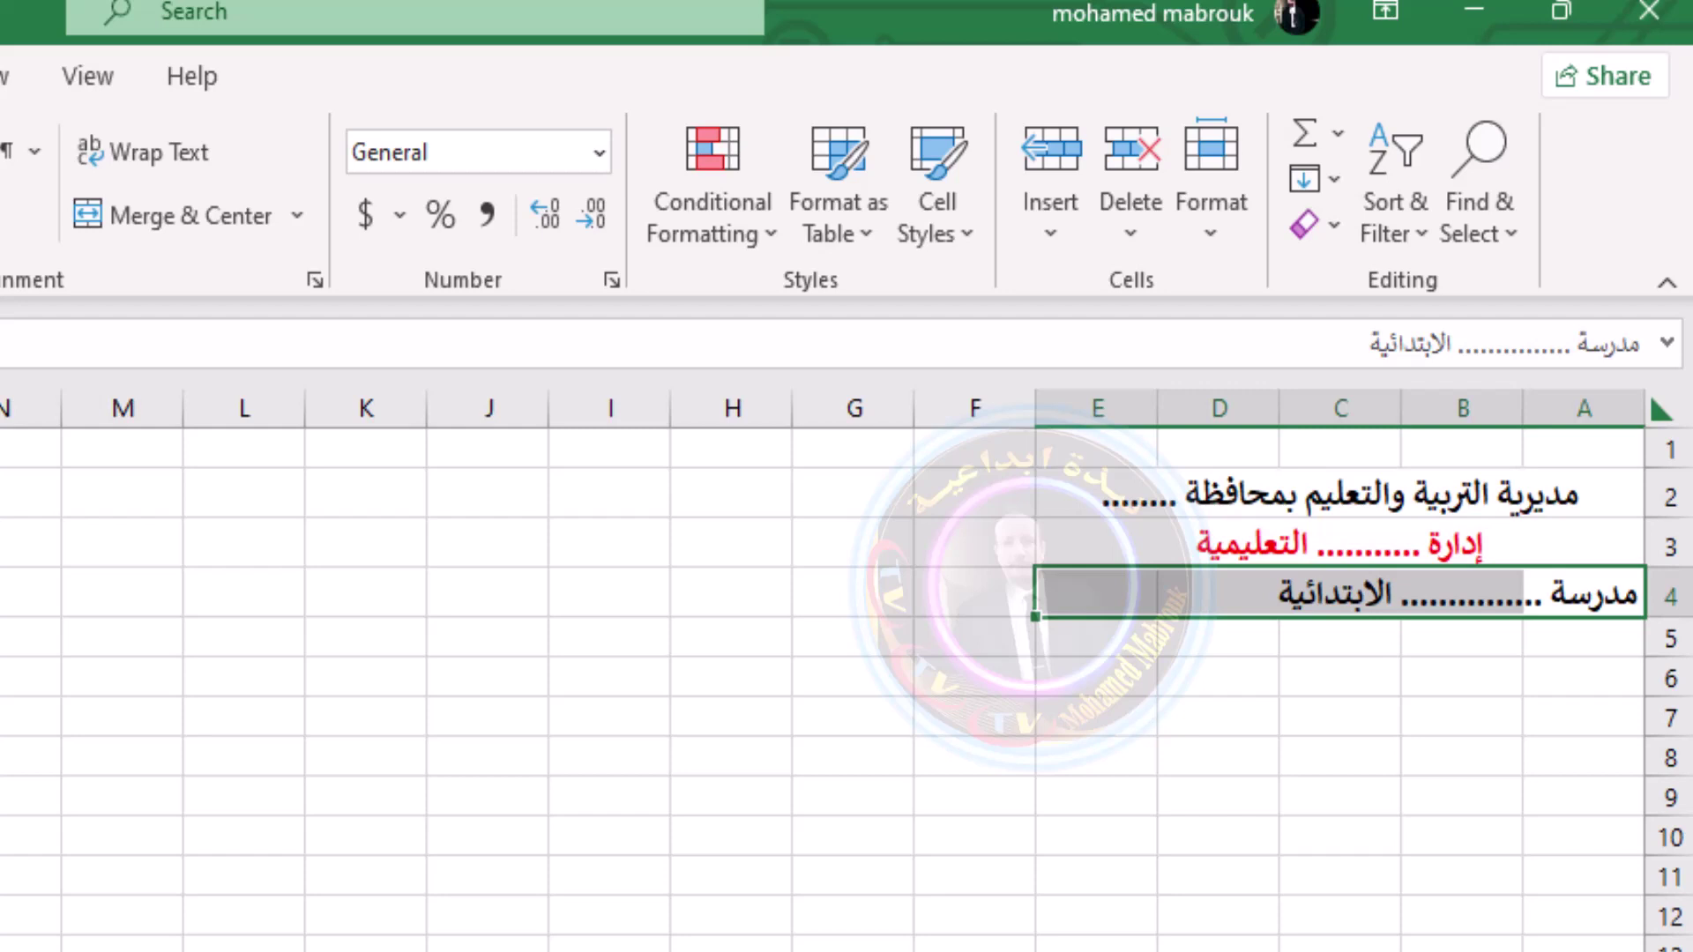
key(F4)
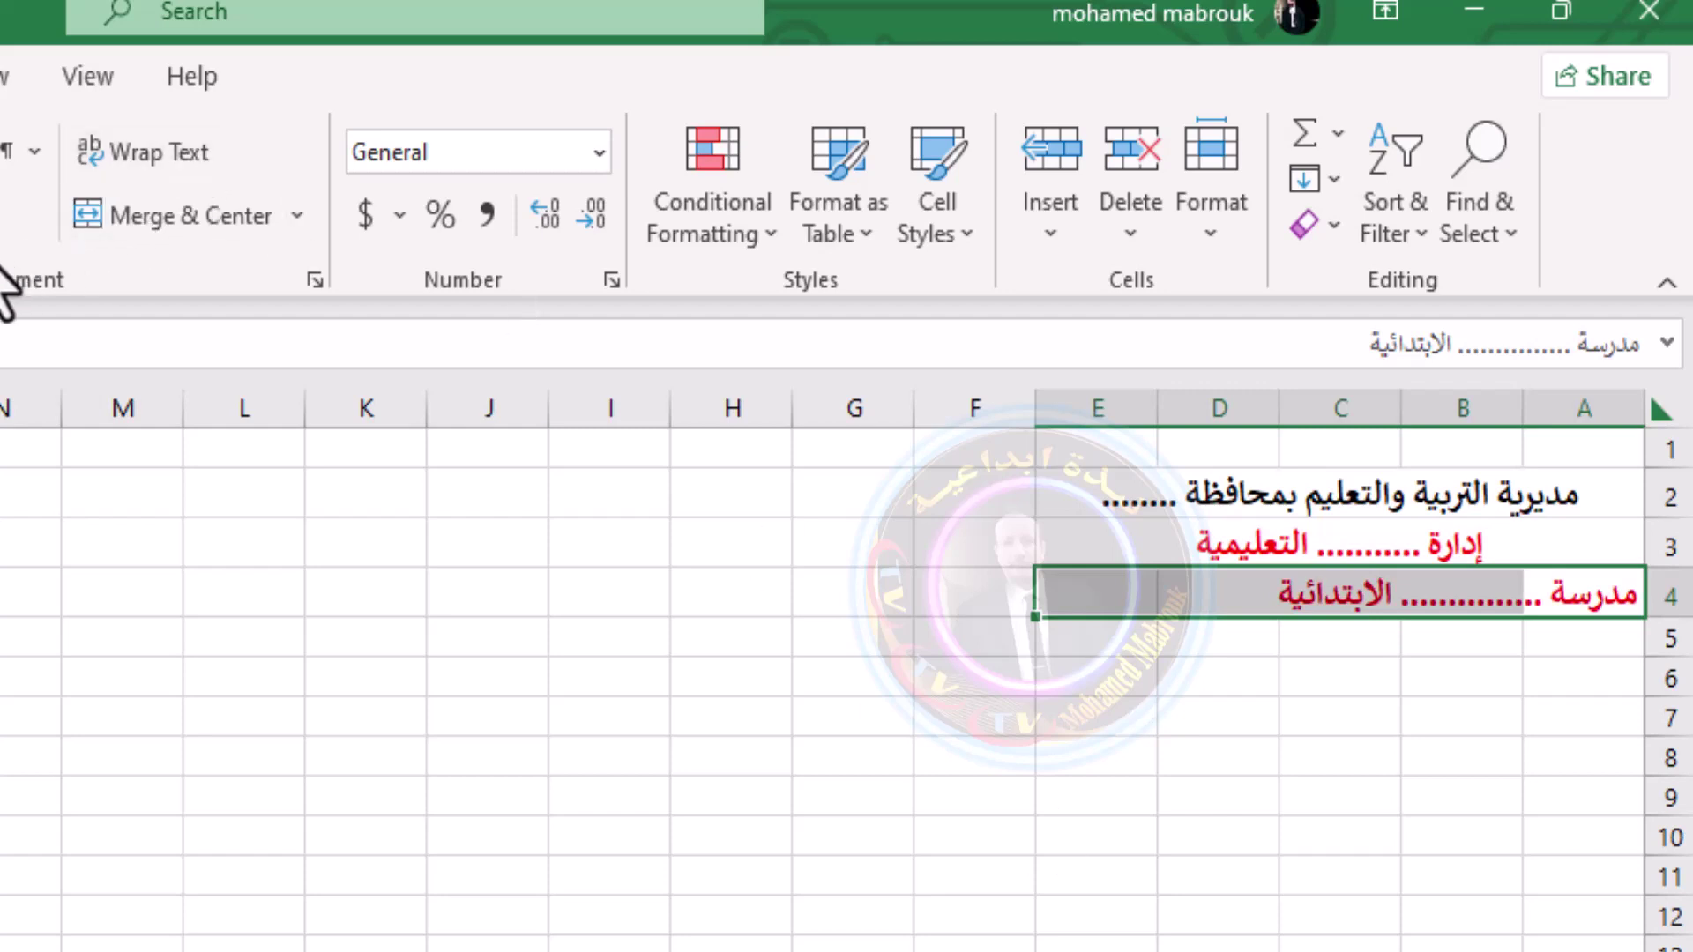
Undo the red colour on row 4 and test right-aligning the row 3 heading, then revert it
key(ctrl+z)
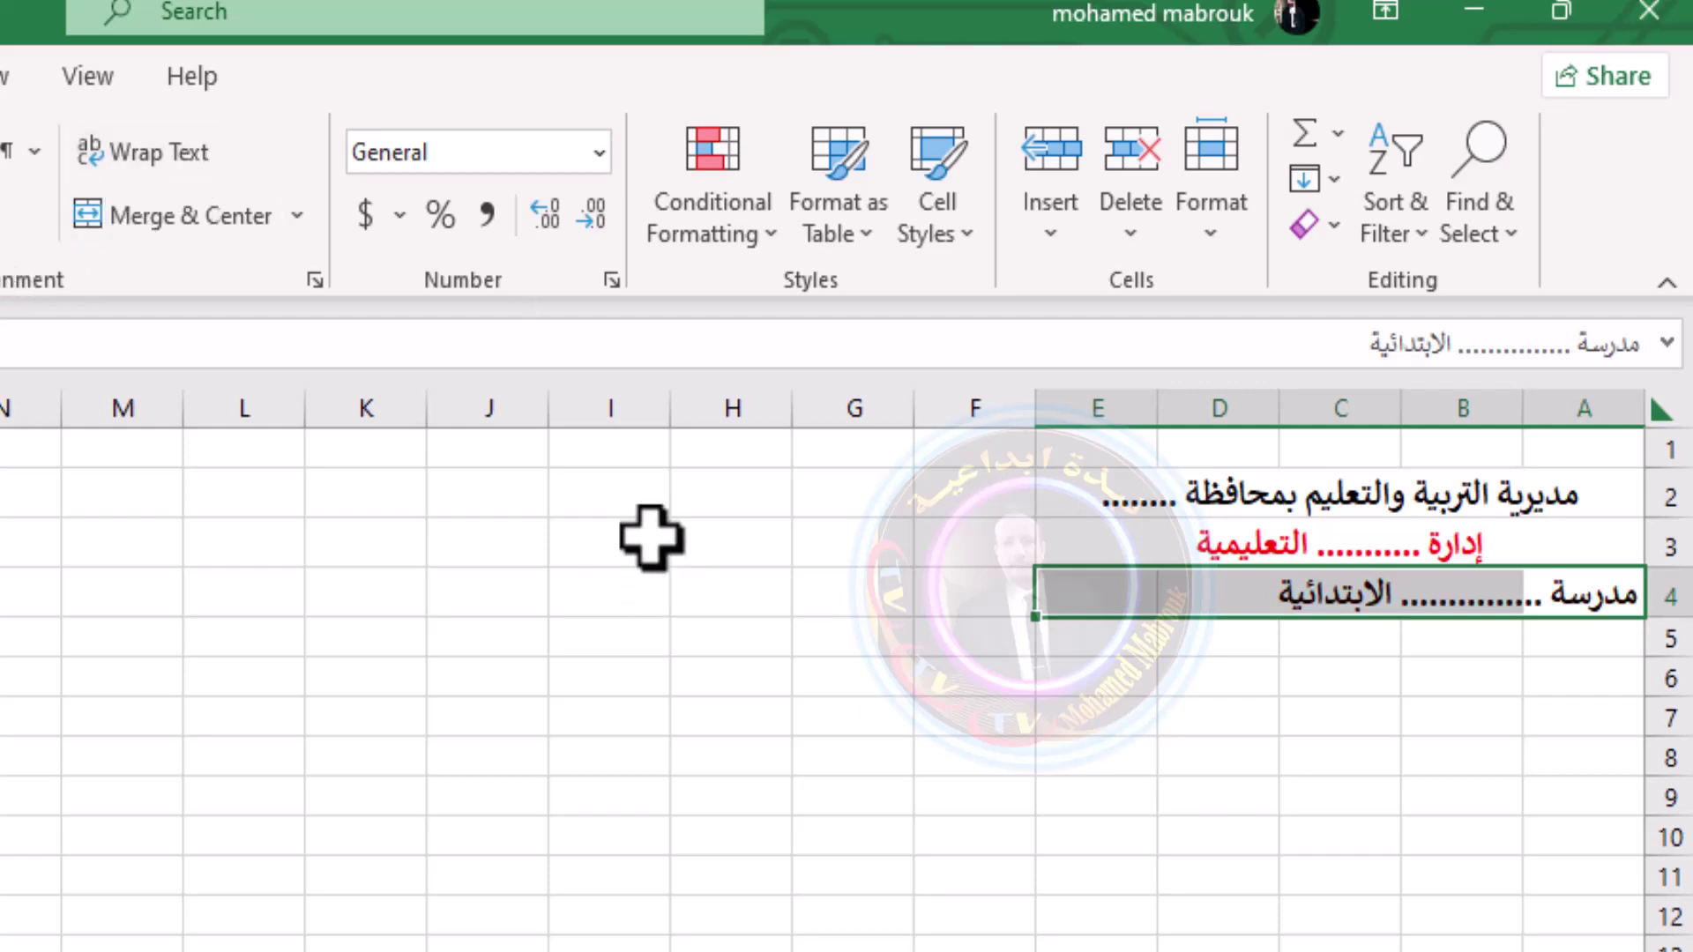
click(1484, 683)
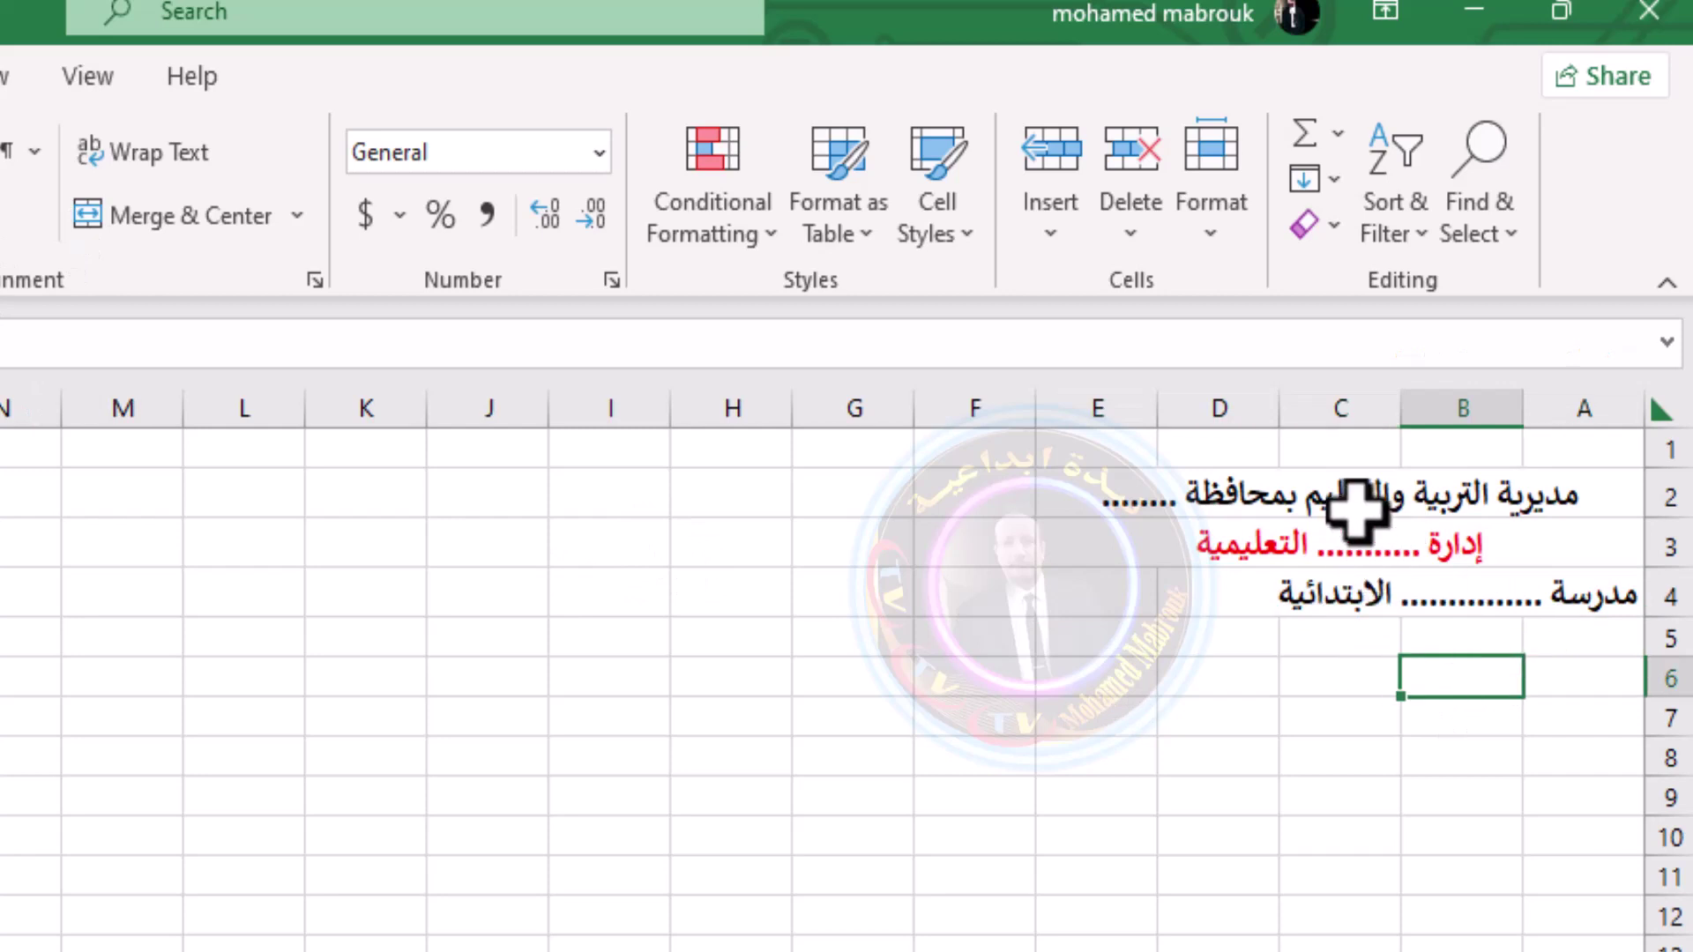
click(1362, 533)
key(ctrl+c)
click(1327, 640)
click(1388, 539)
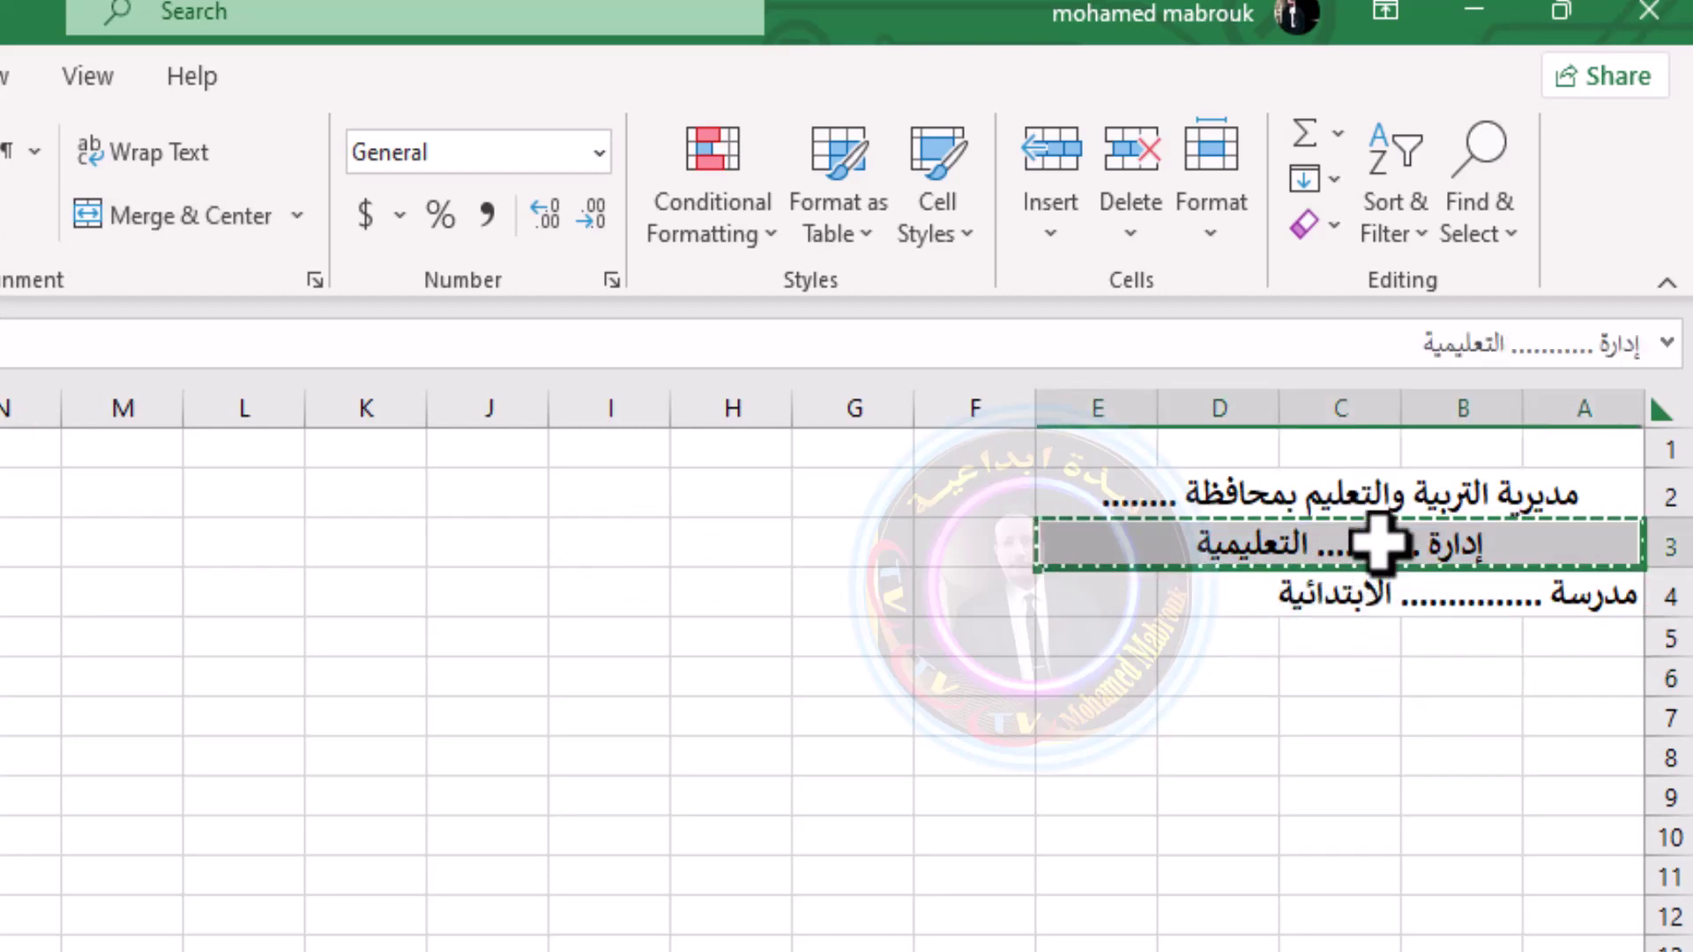
click(1322, 675)
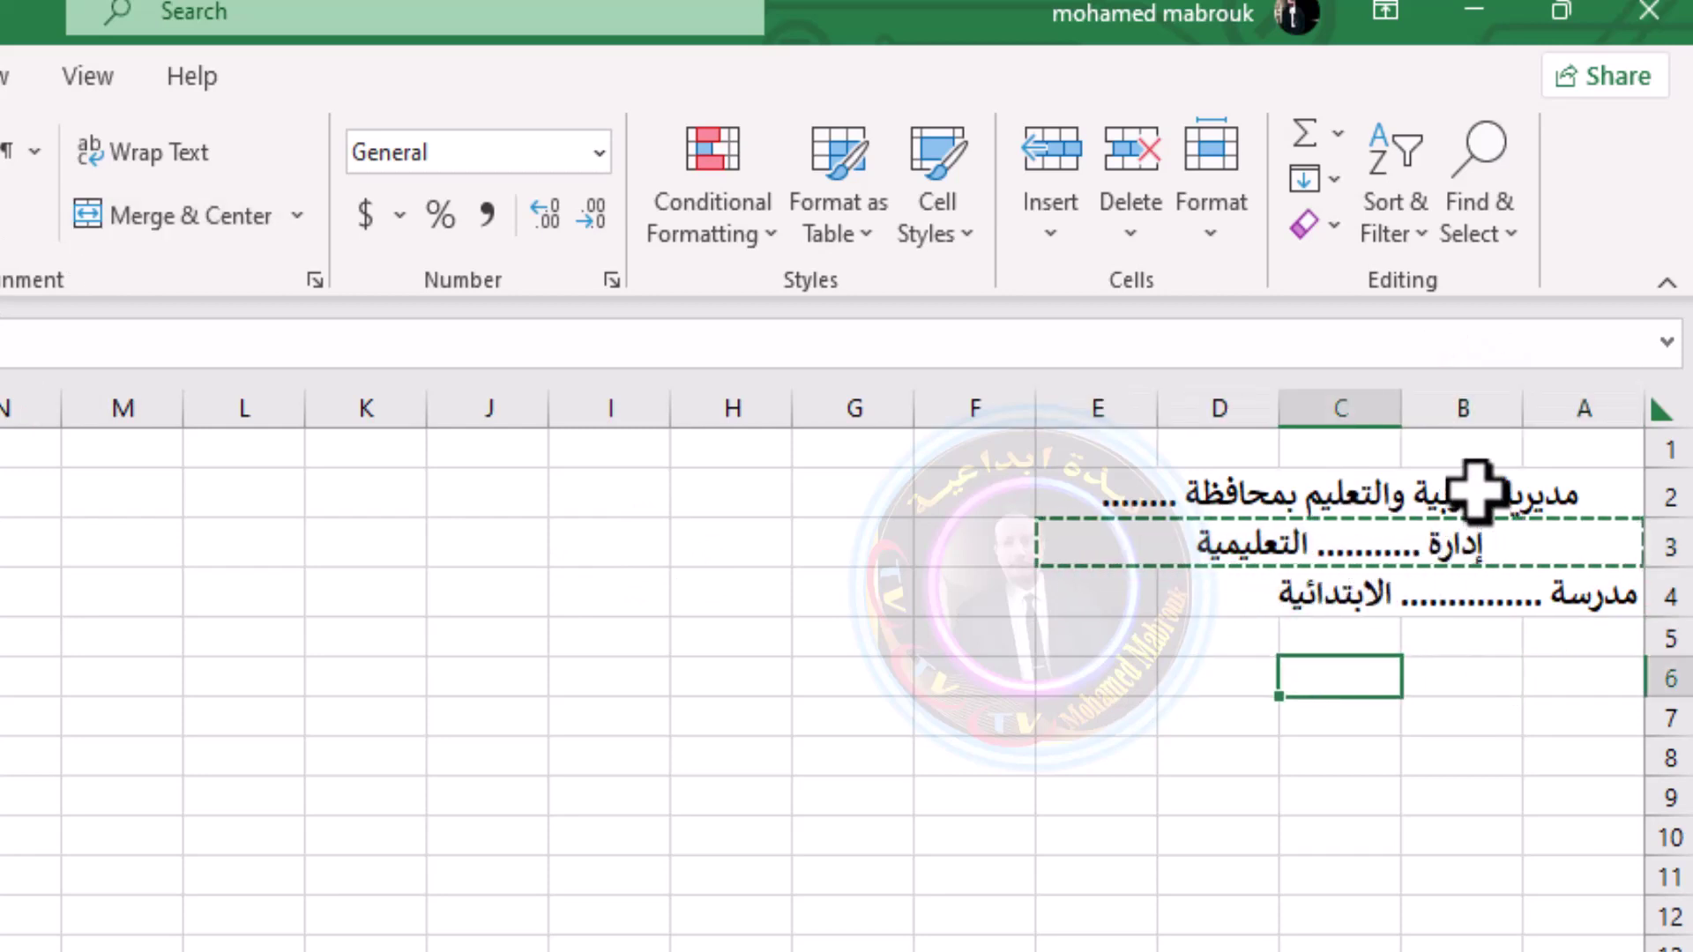
click(1521, 490)
click(1456, 547)
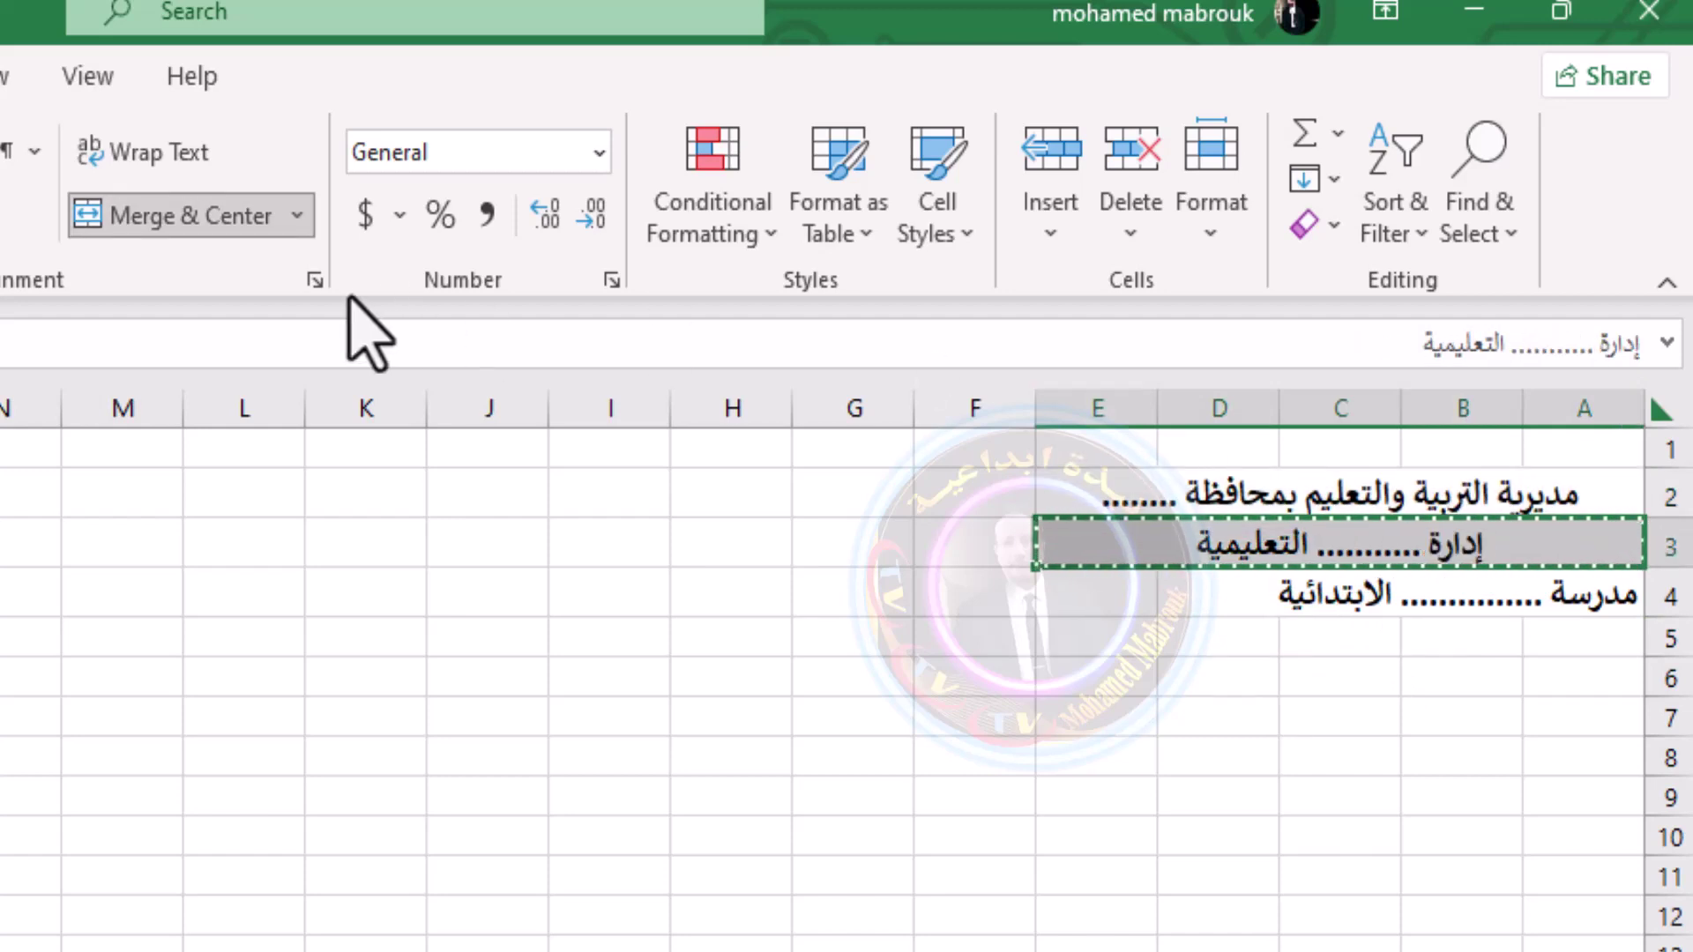
key(ctrl+z)
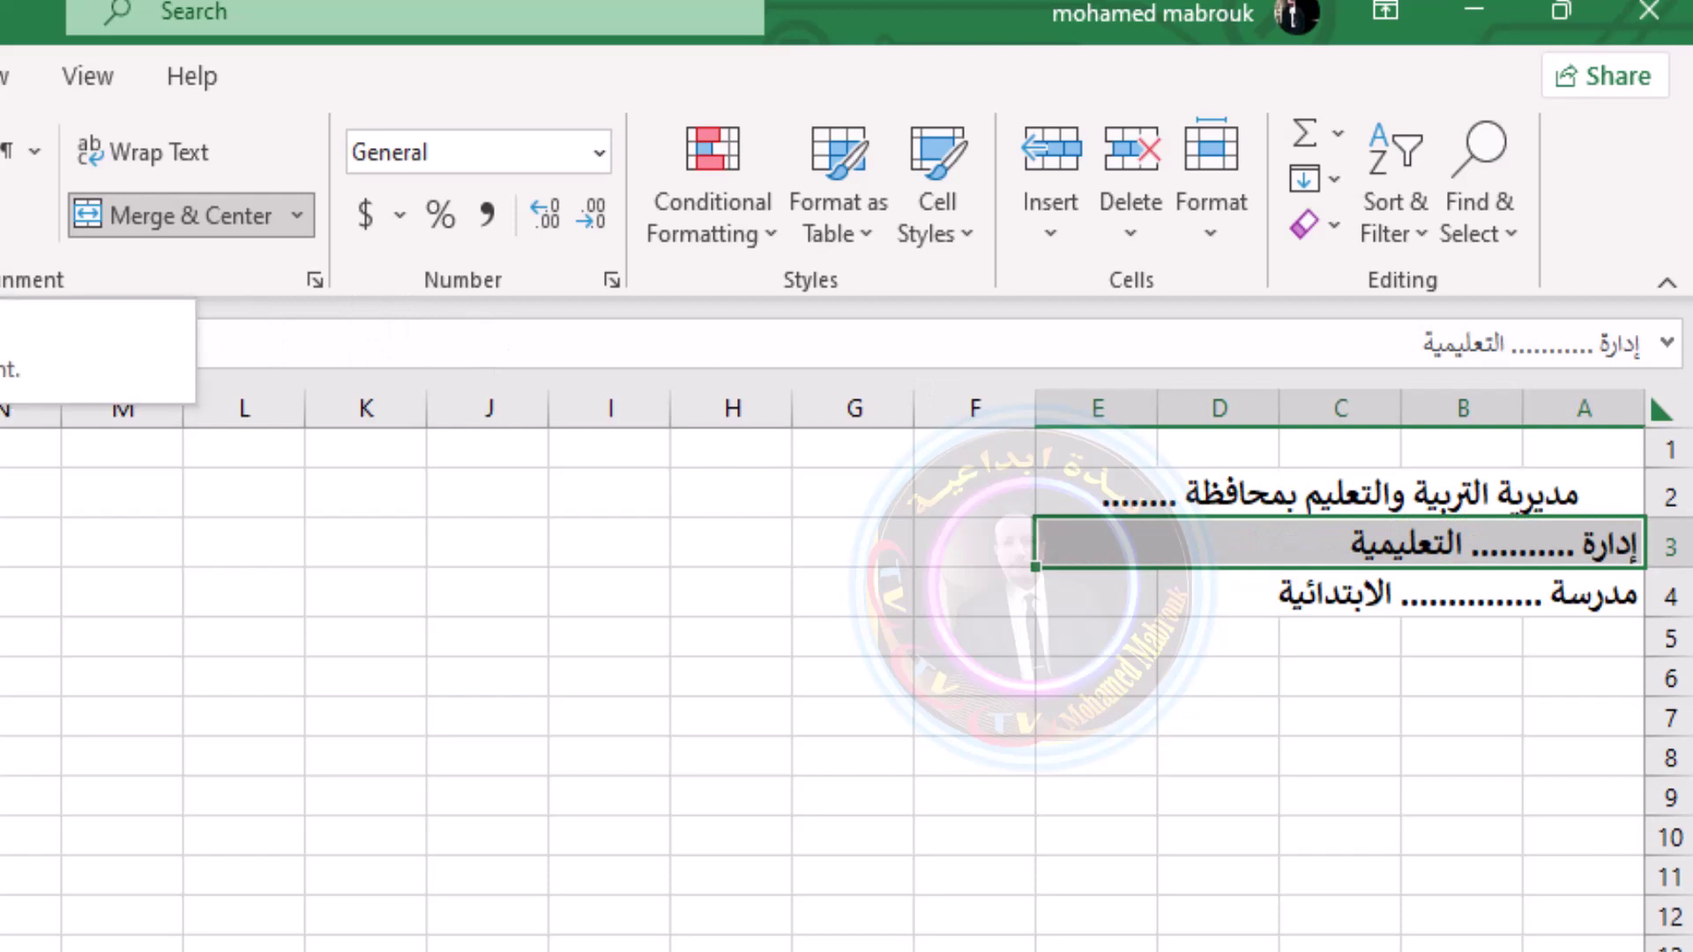
key(ctrl+y)
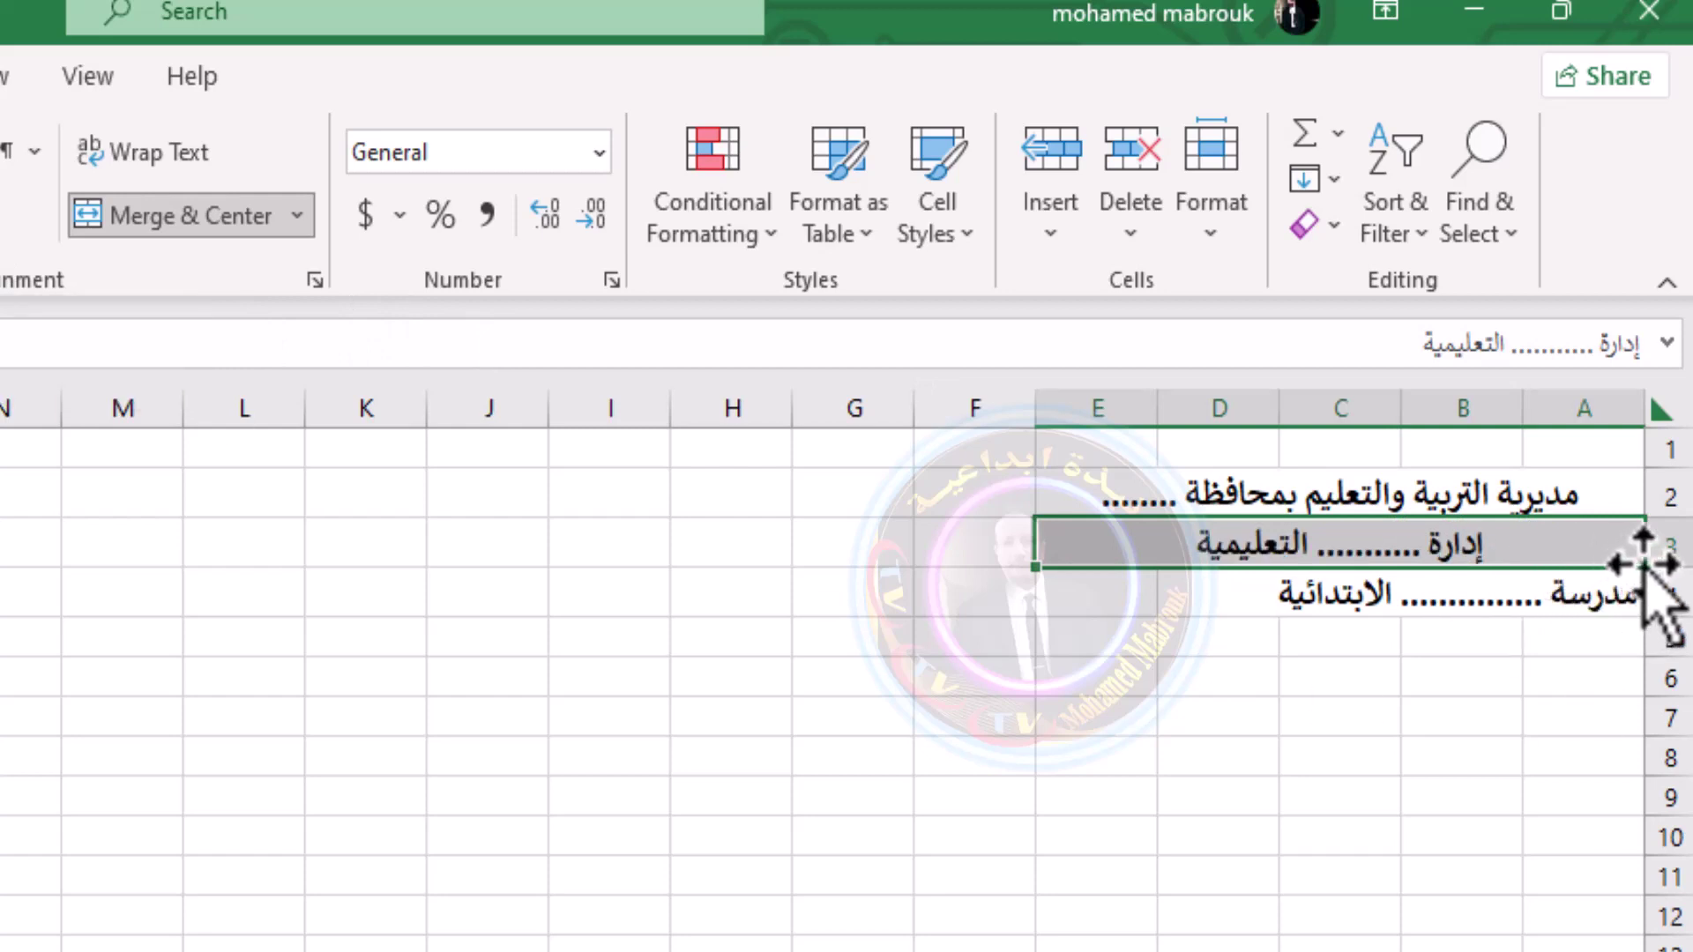
Try a taller row 3 with vertically centred text, then undo both changes
drag(1655, 568, 1654, 684)
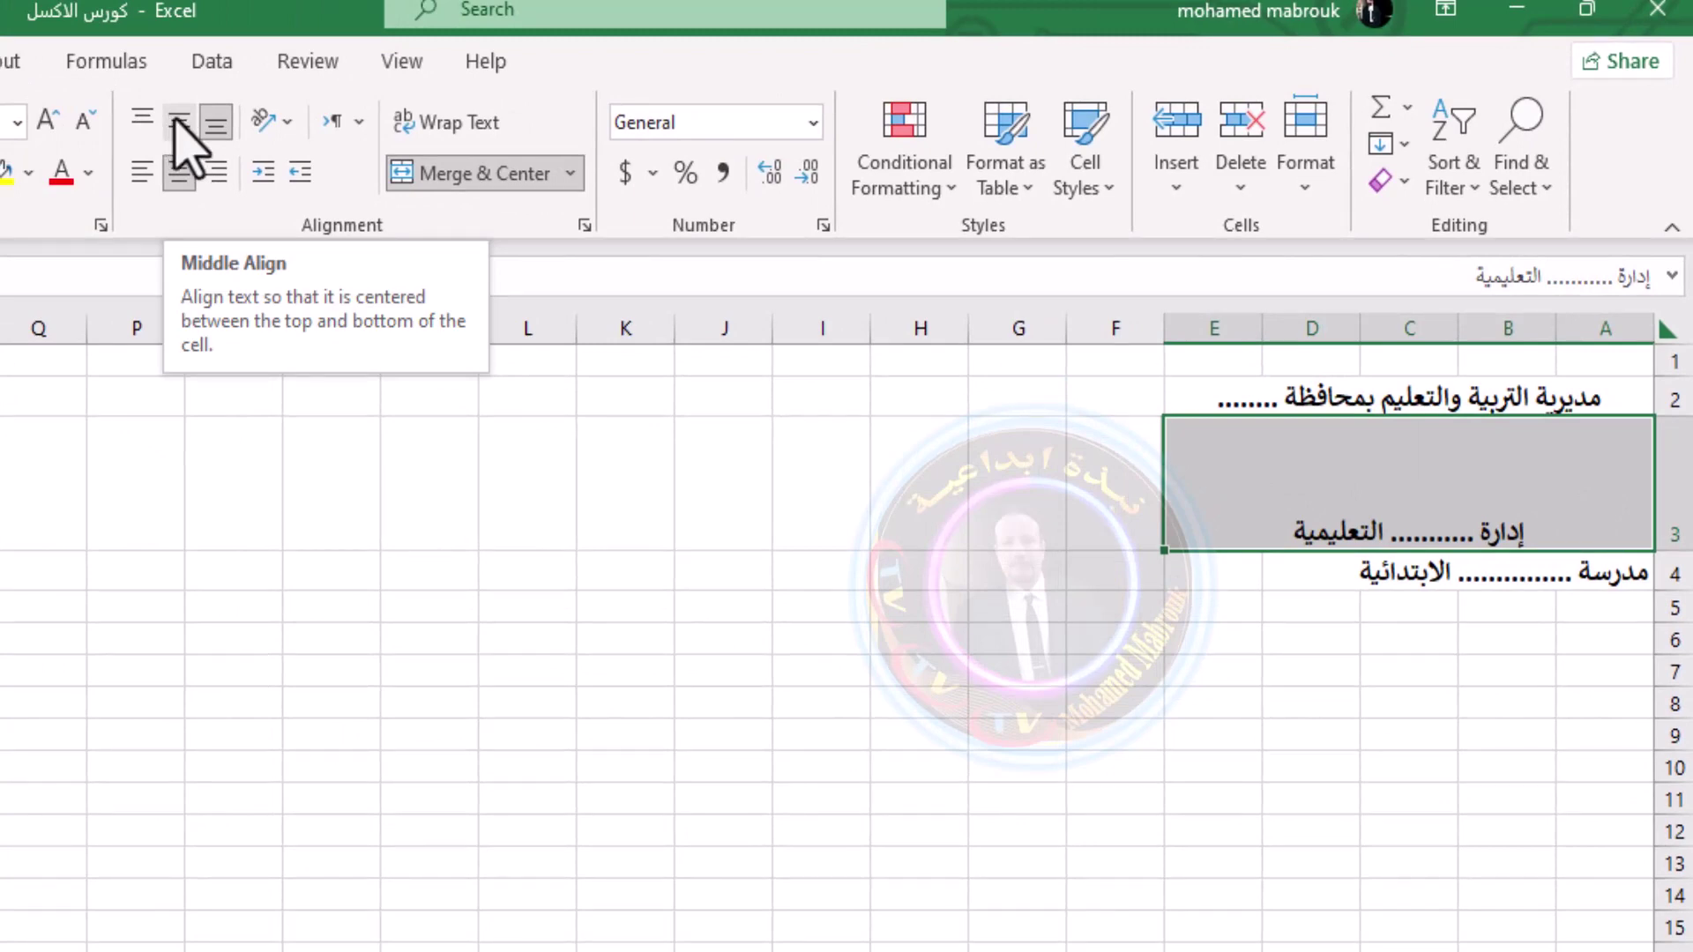
click(179, 123)
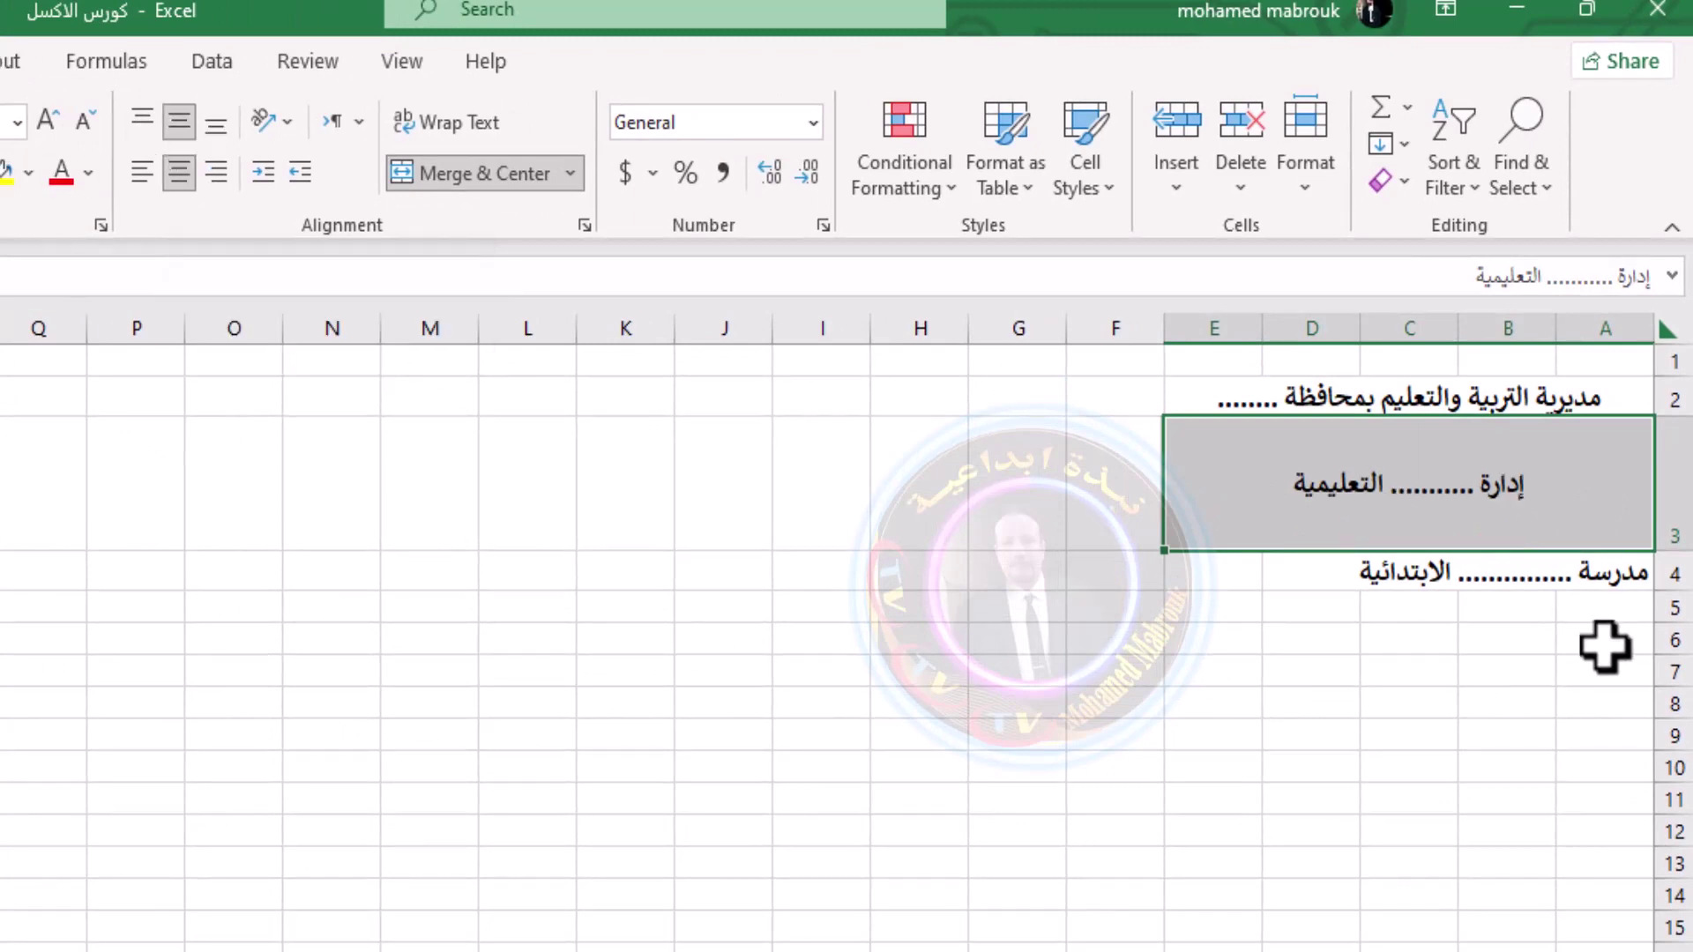
click(874, 465)
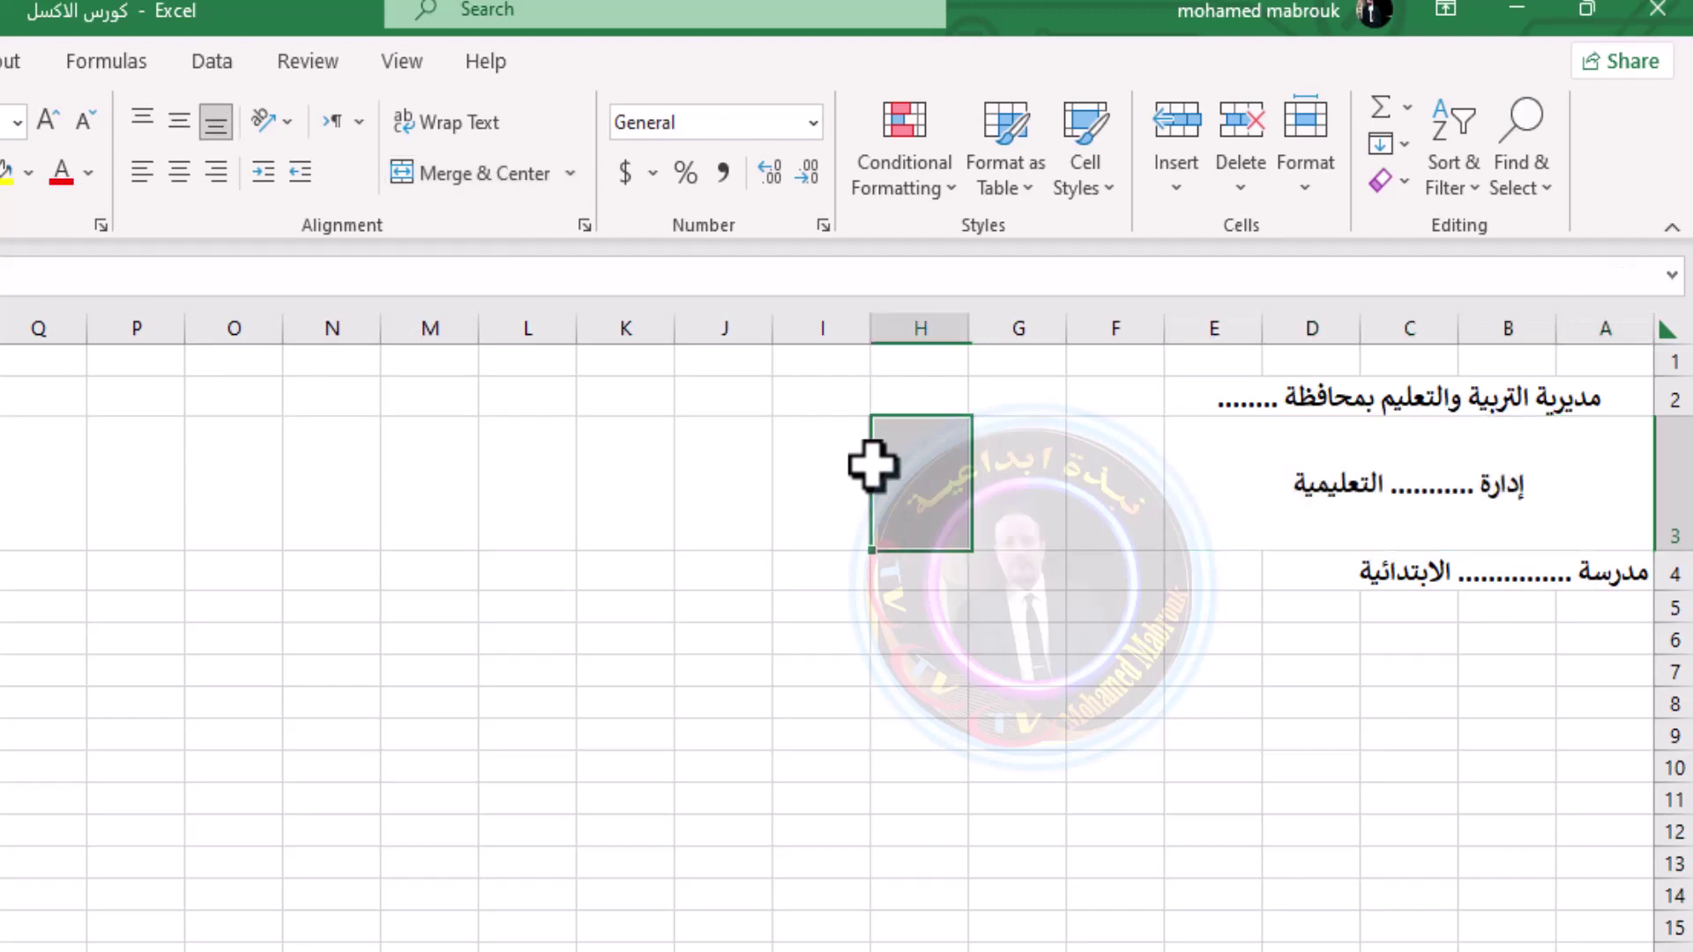
key(ctrl+z)
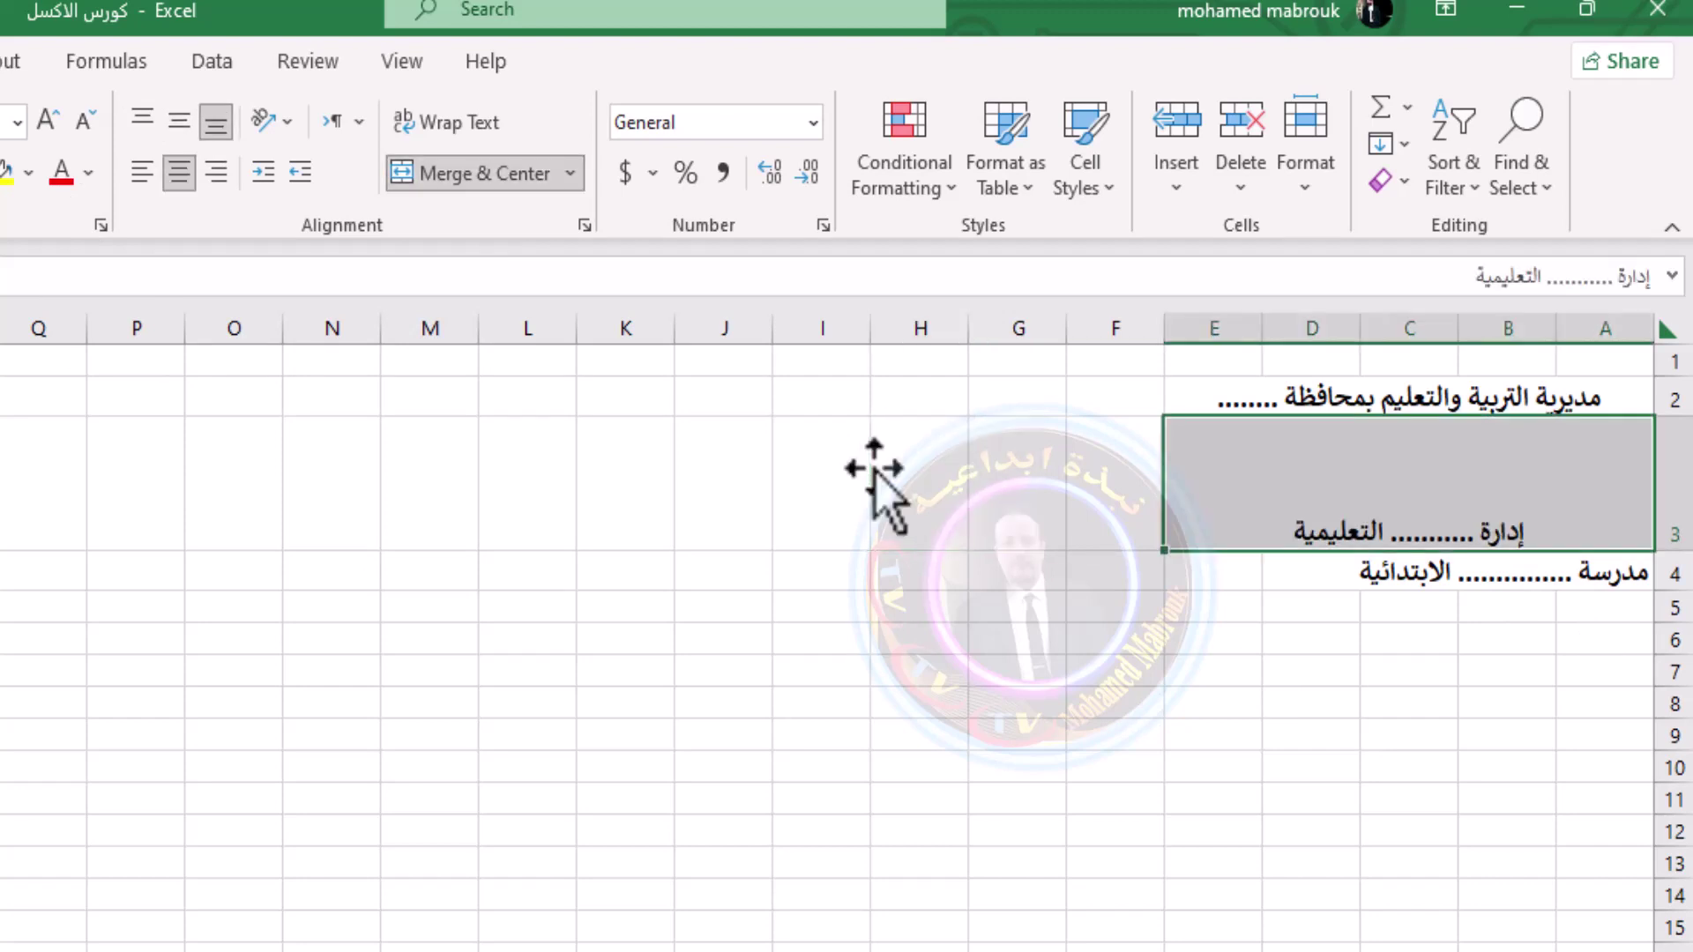
key(ctrl+z)
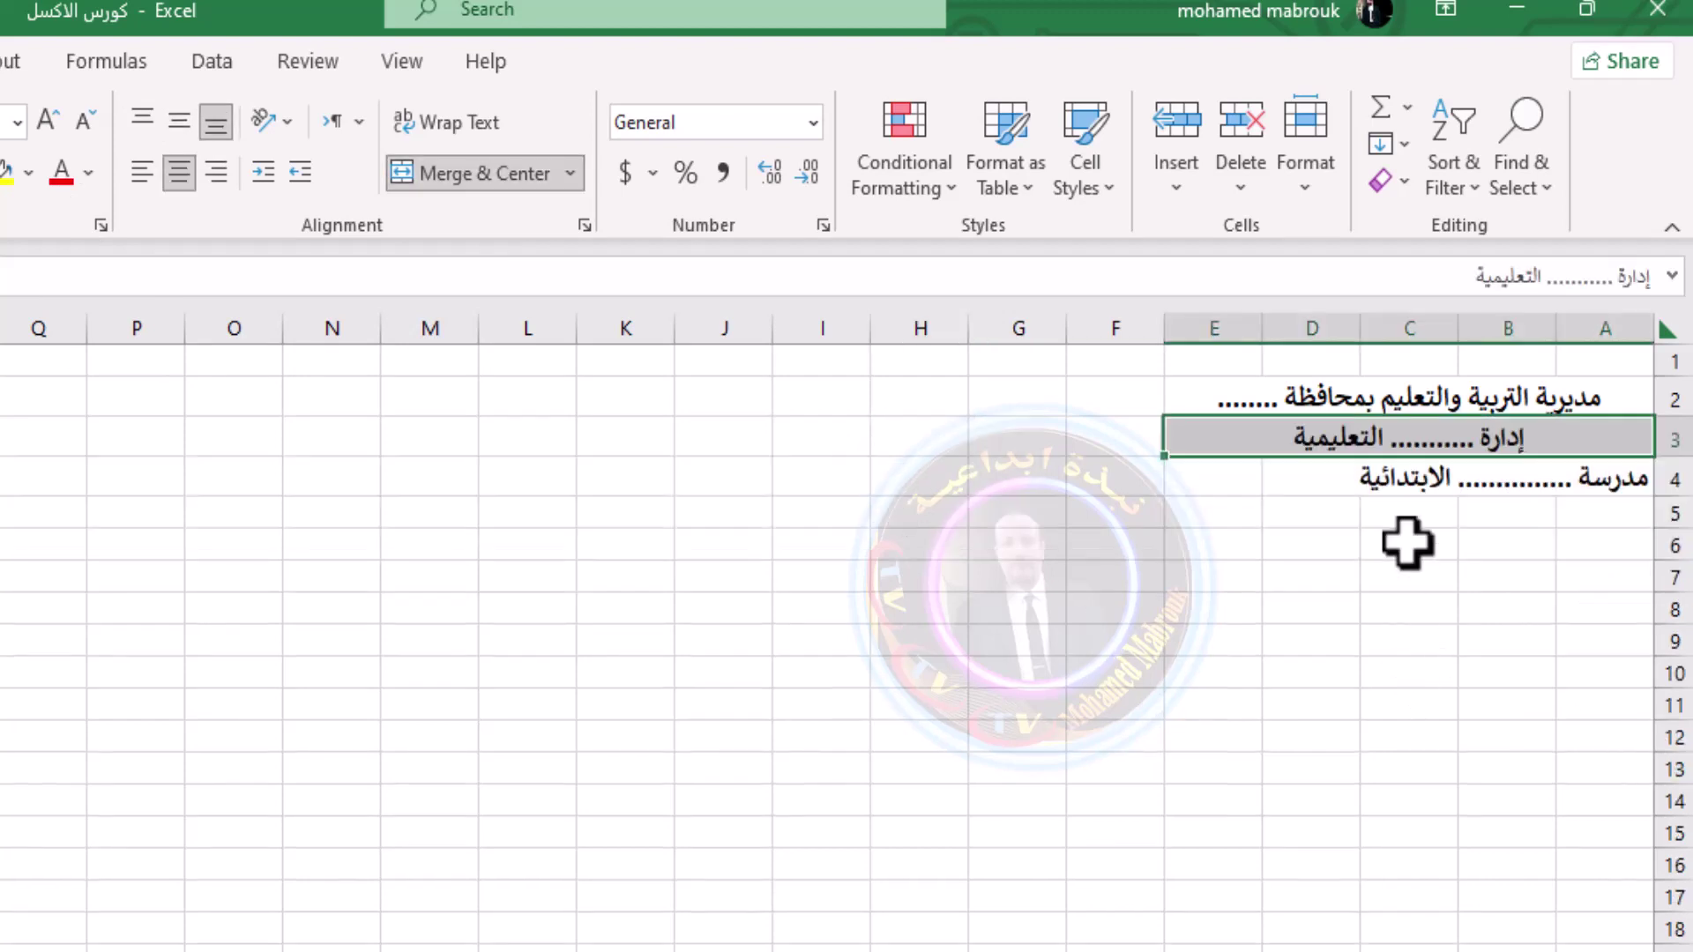
click(1369, 539)
click(1587, 446)
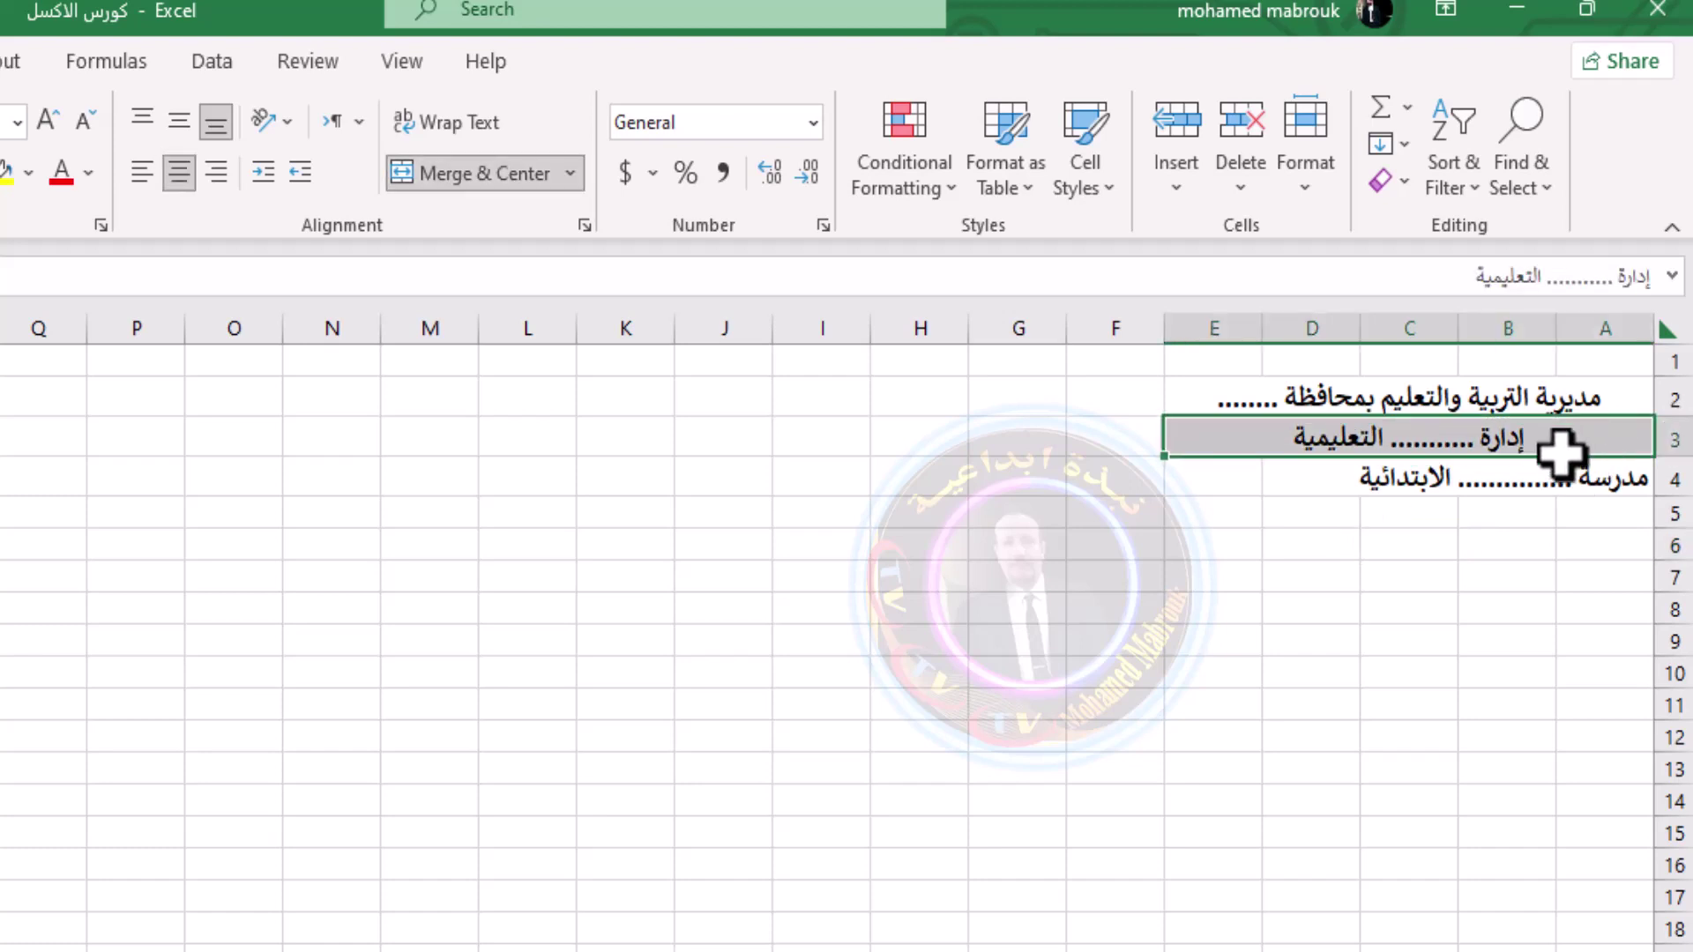
Merge and centre the school line across A4:E4
drag(1606, 480, 1194, 477)
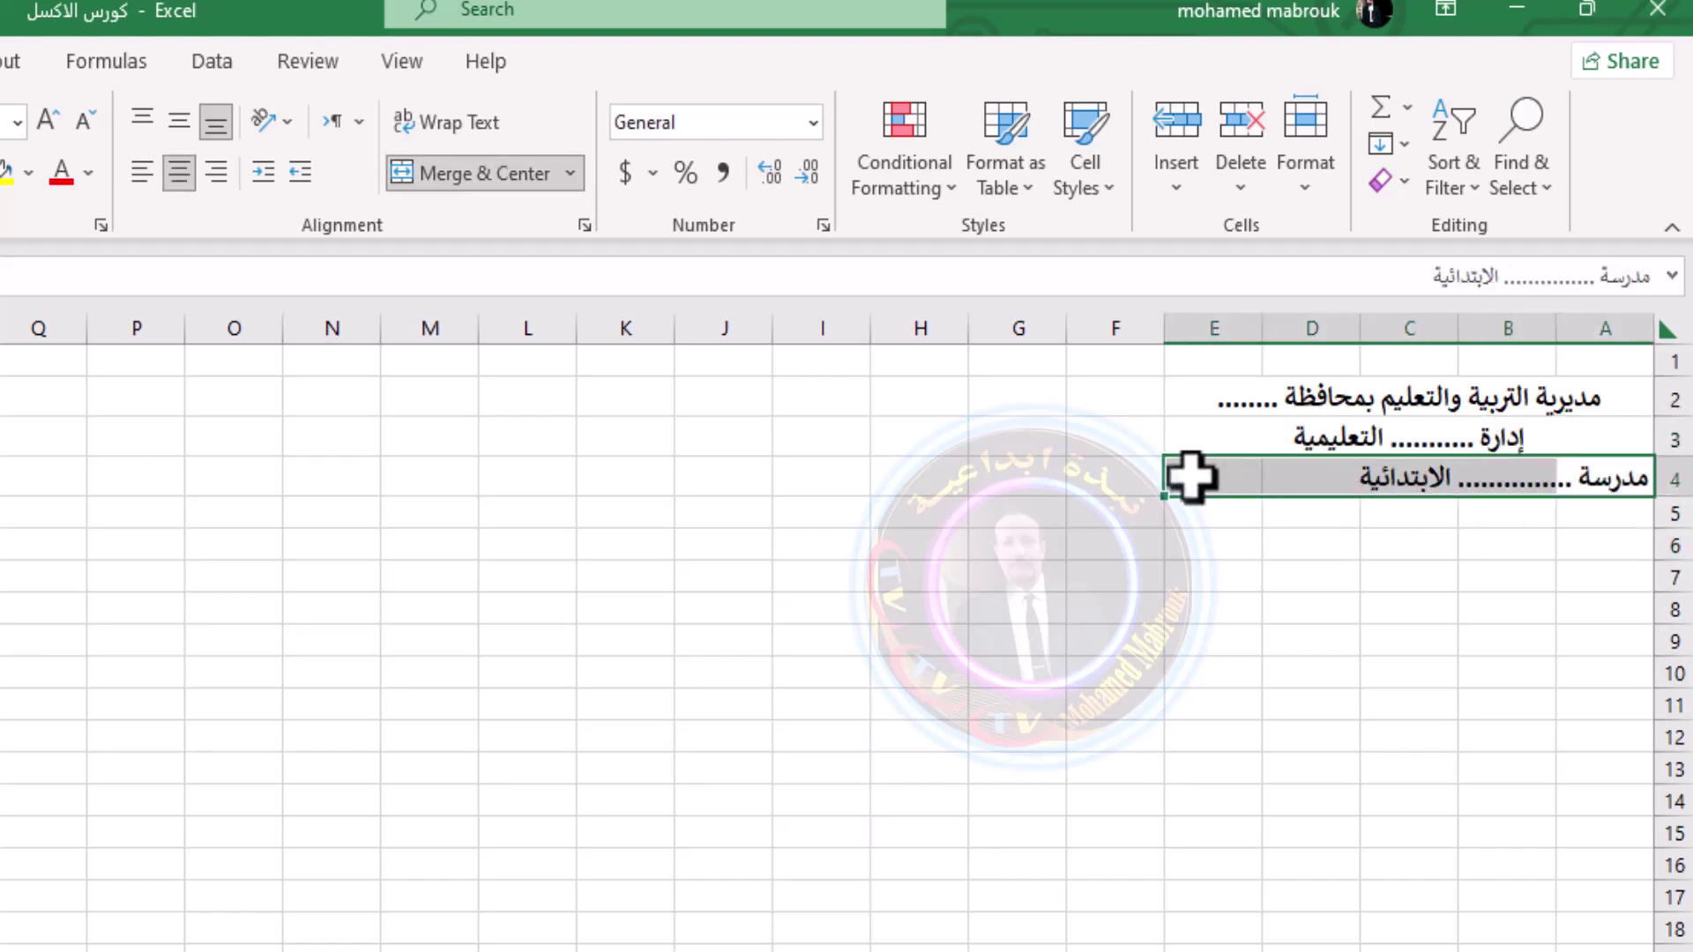
key(ctrl+y)
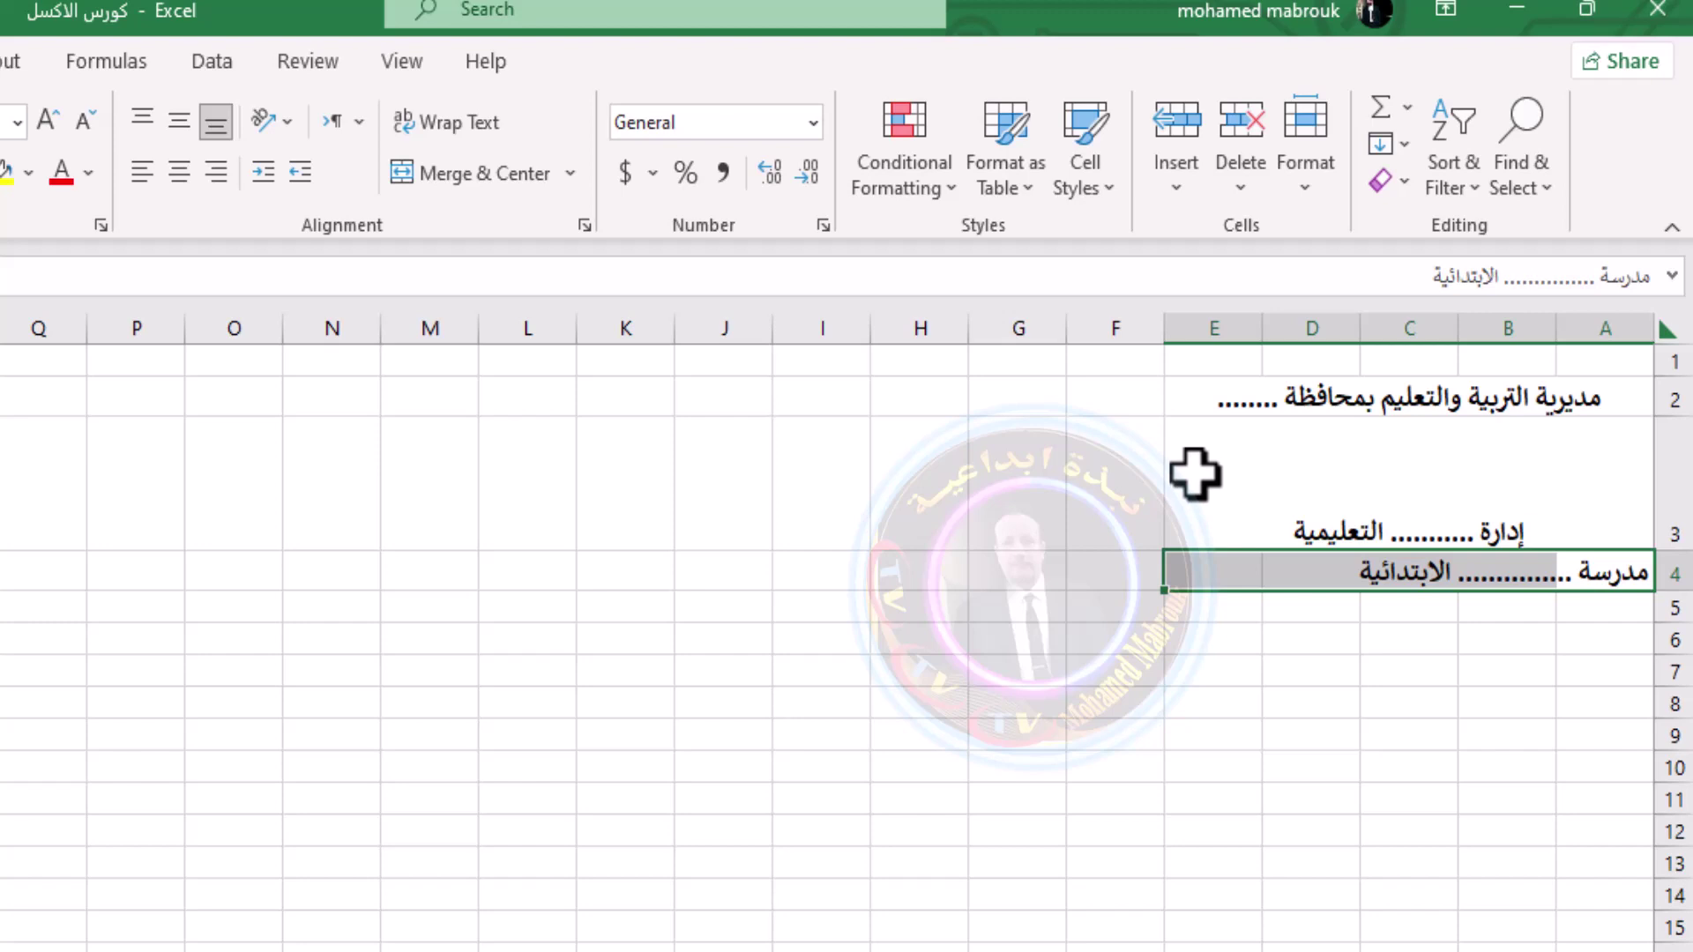
key(ctrl+z)
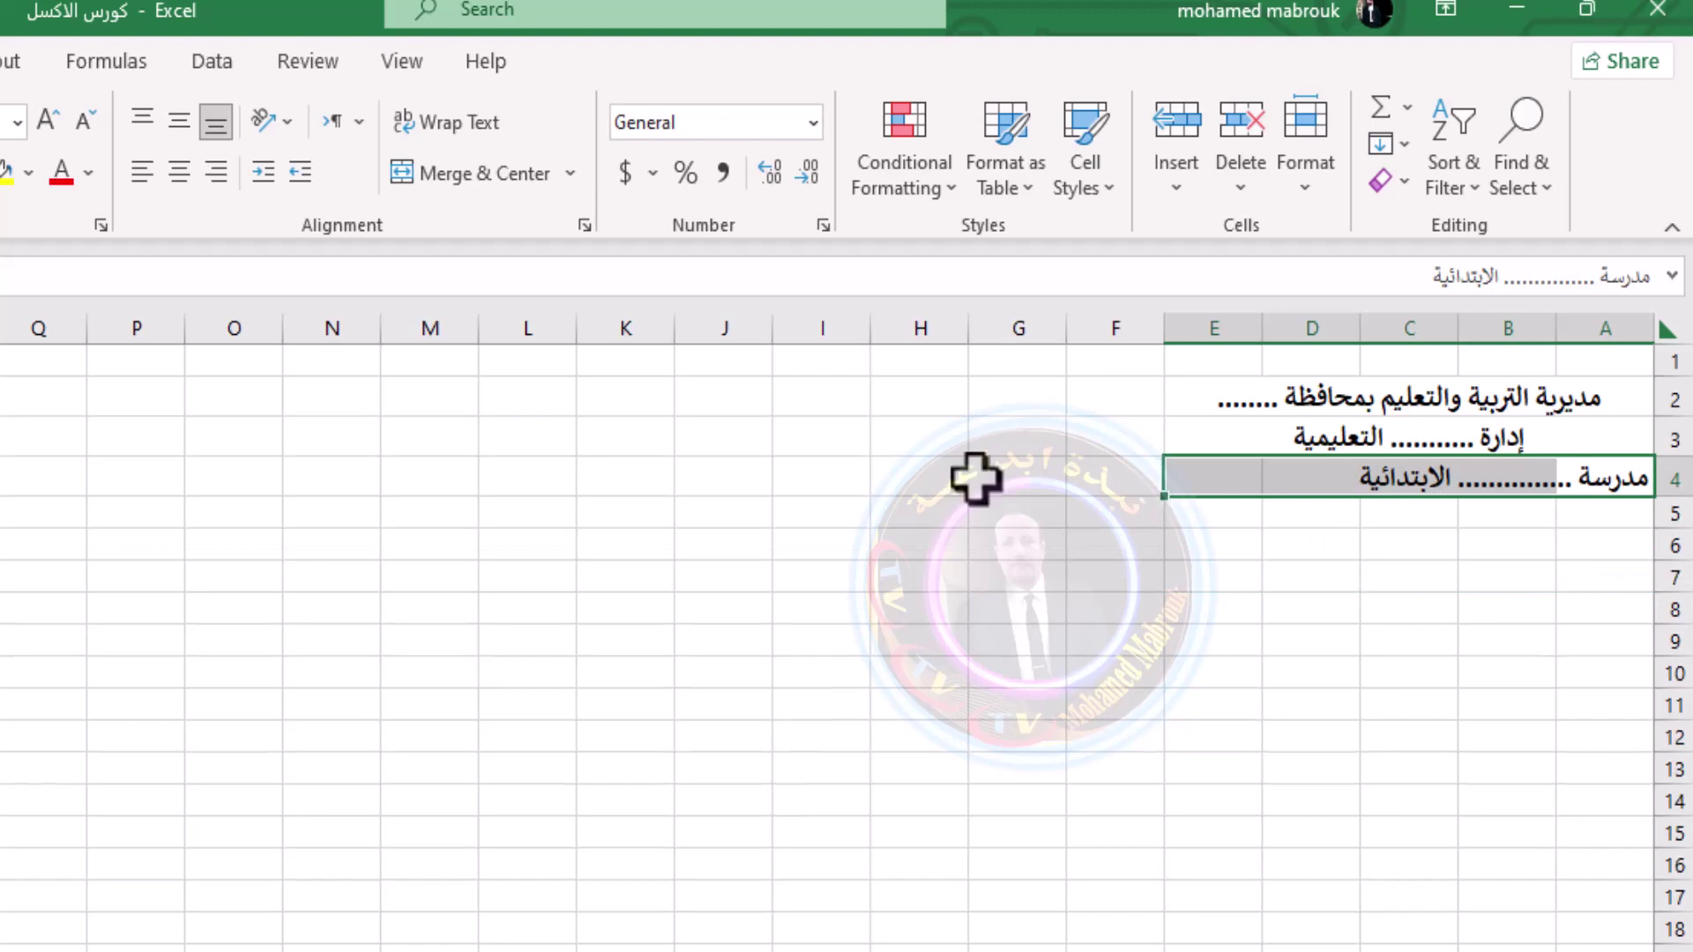
click(472, 177)
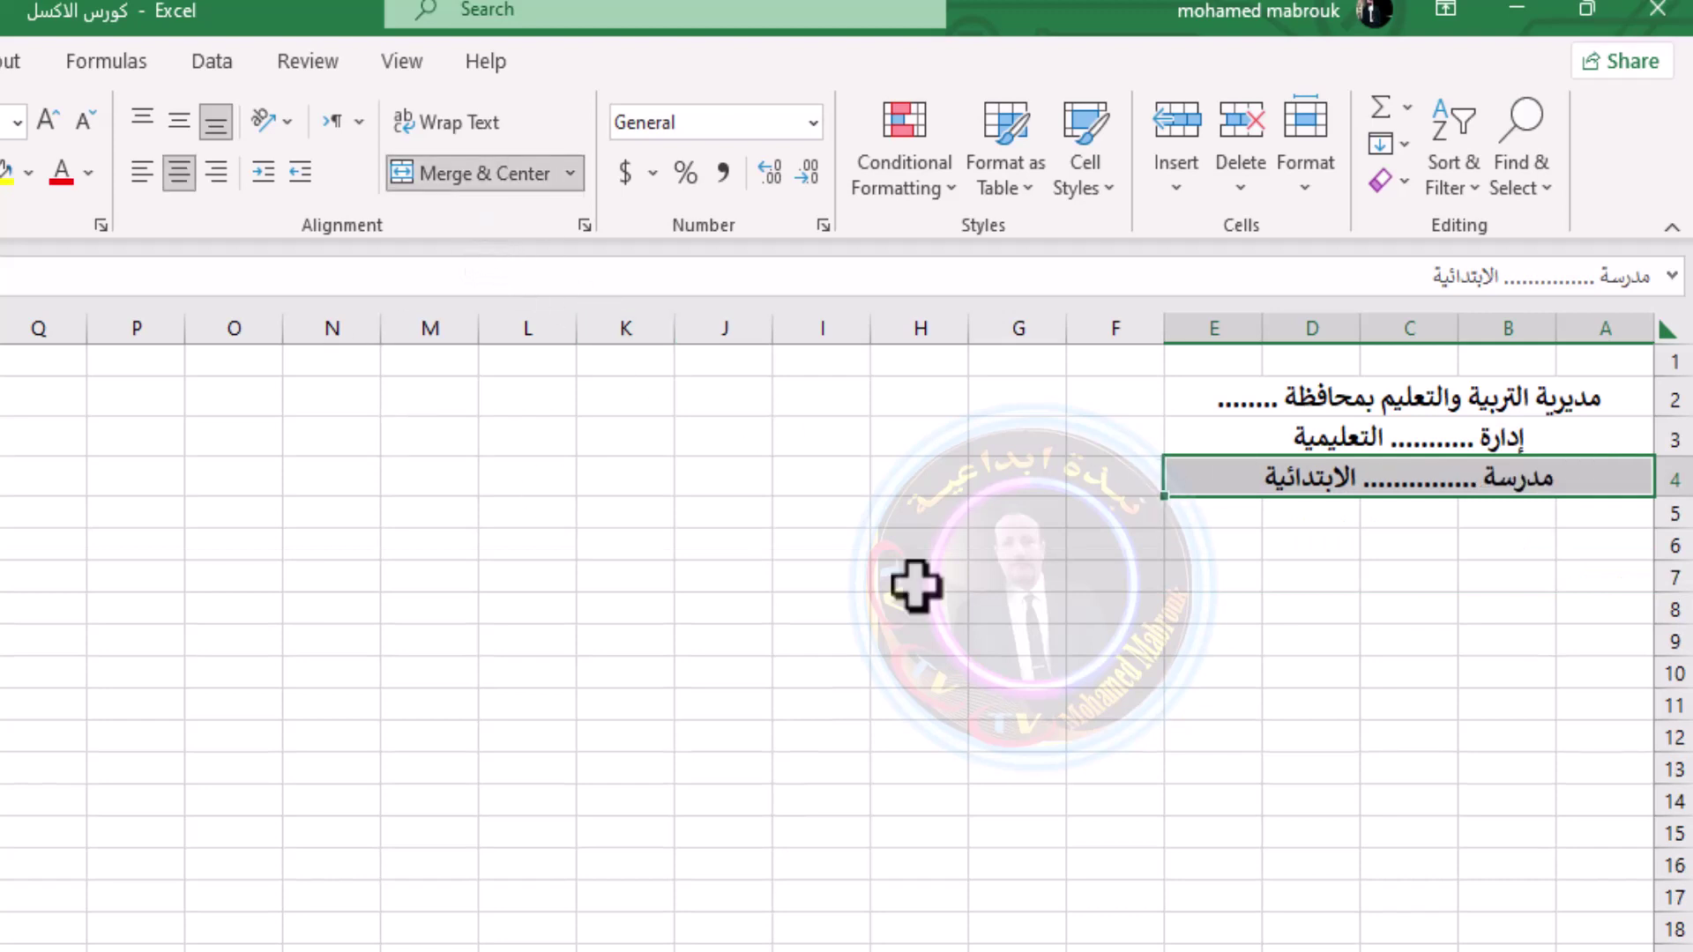
click(1213, 640)
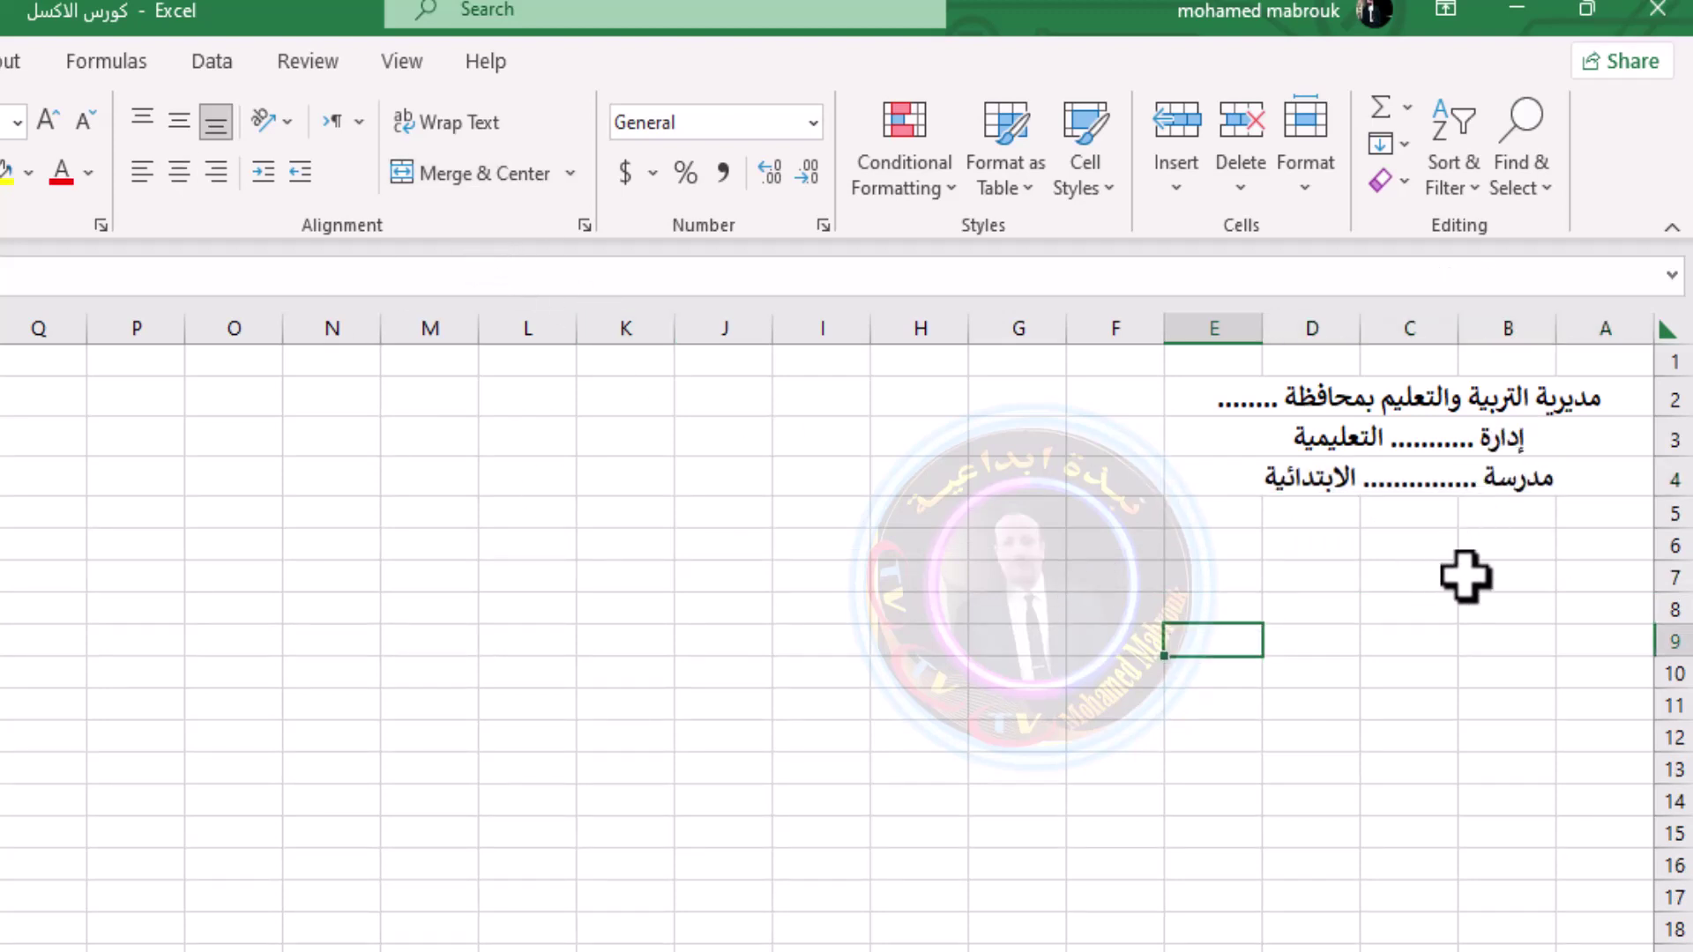
click(1529, 487)
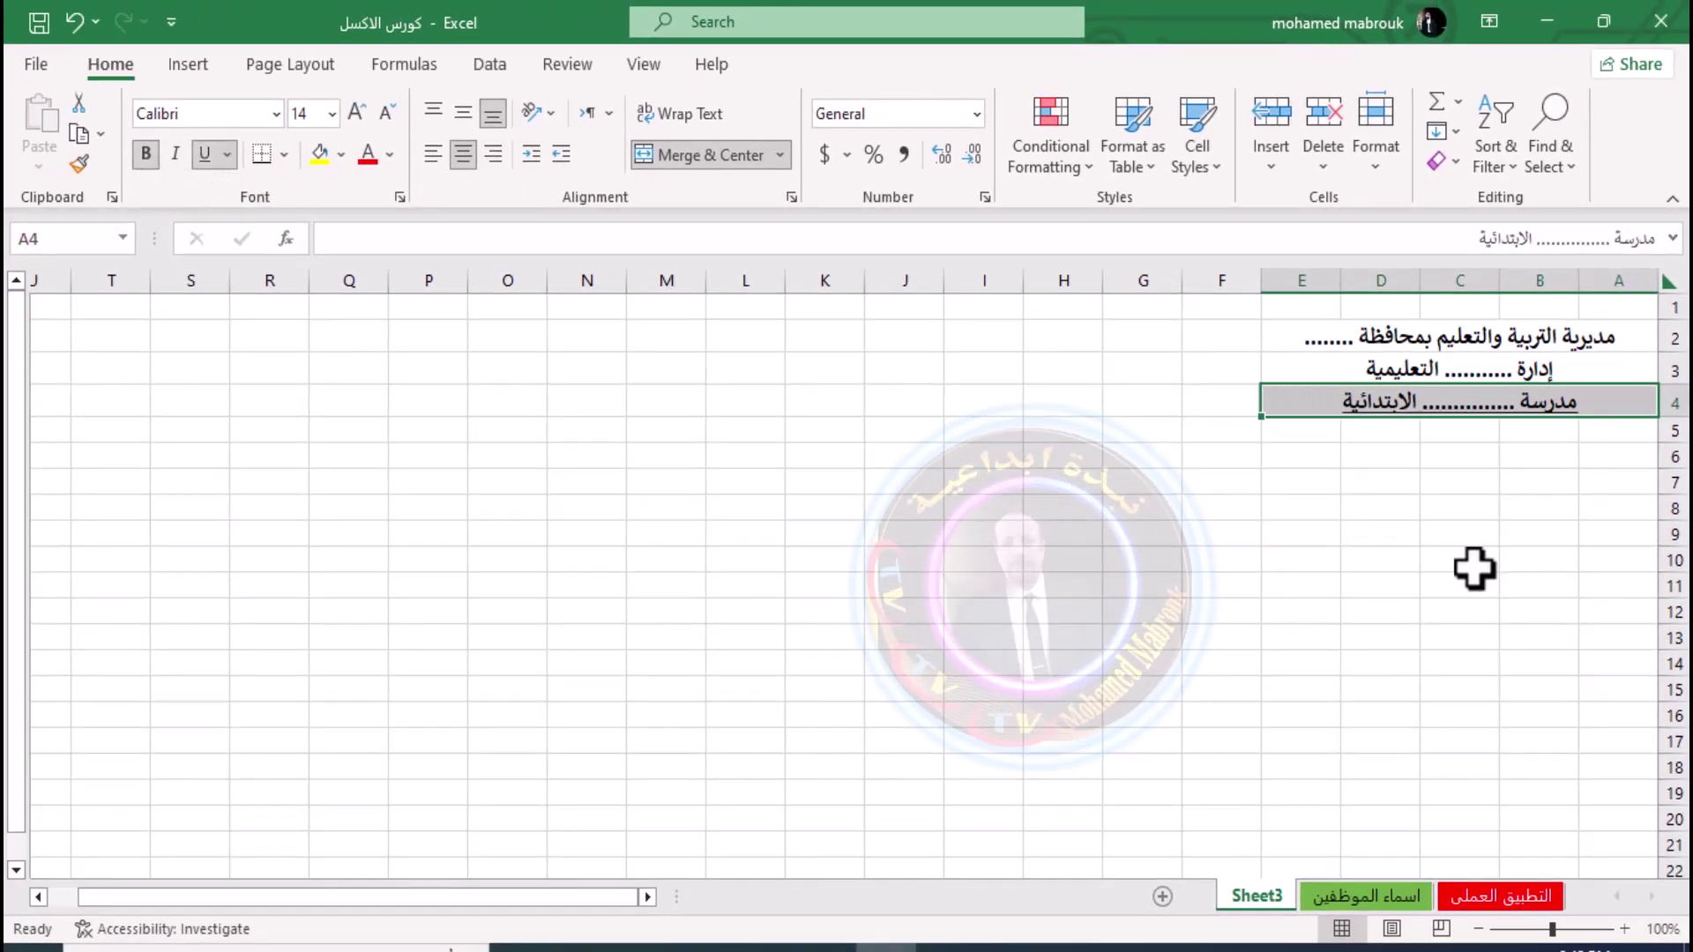
click(1400, 561)
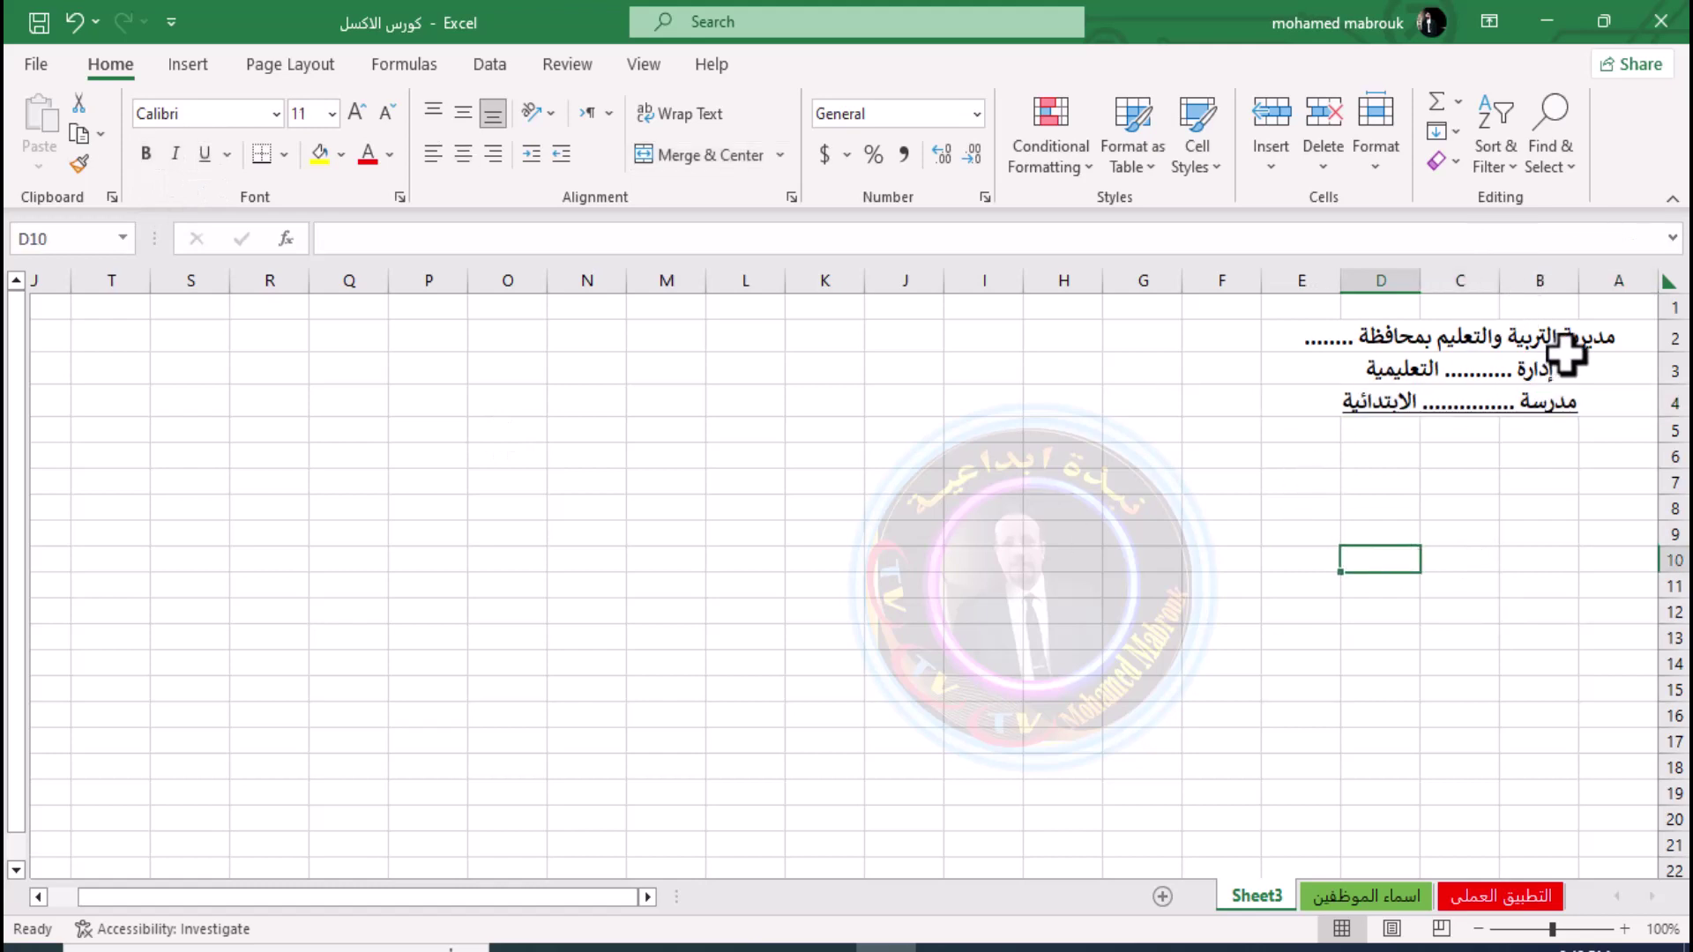
click(1327, 337)
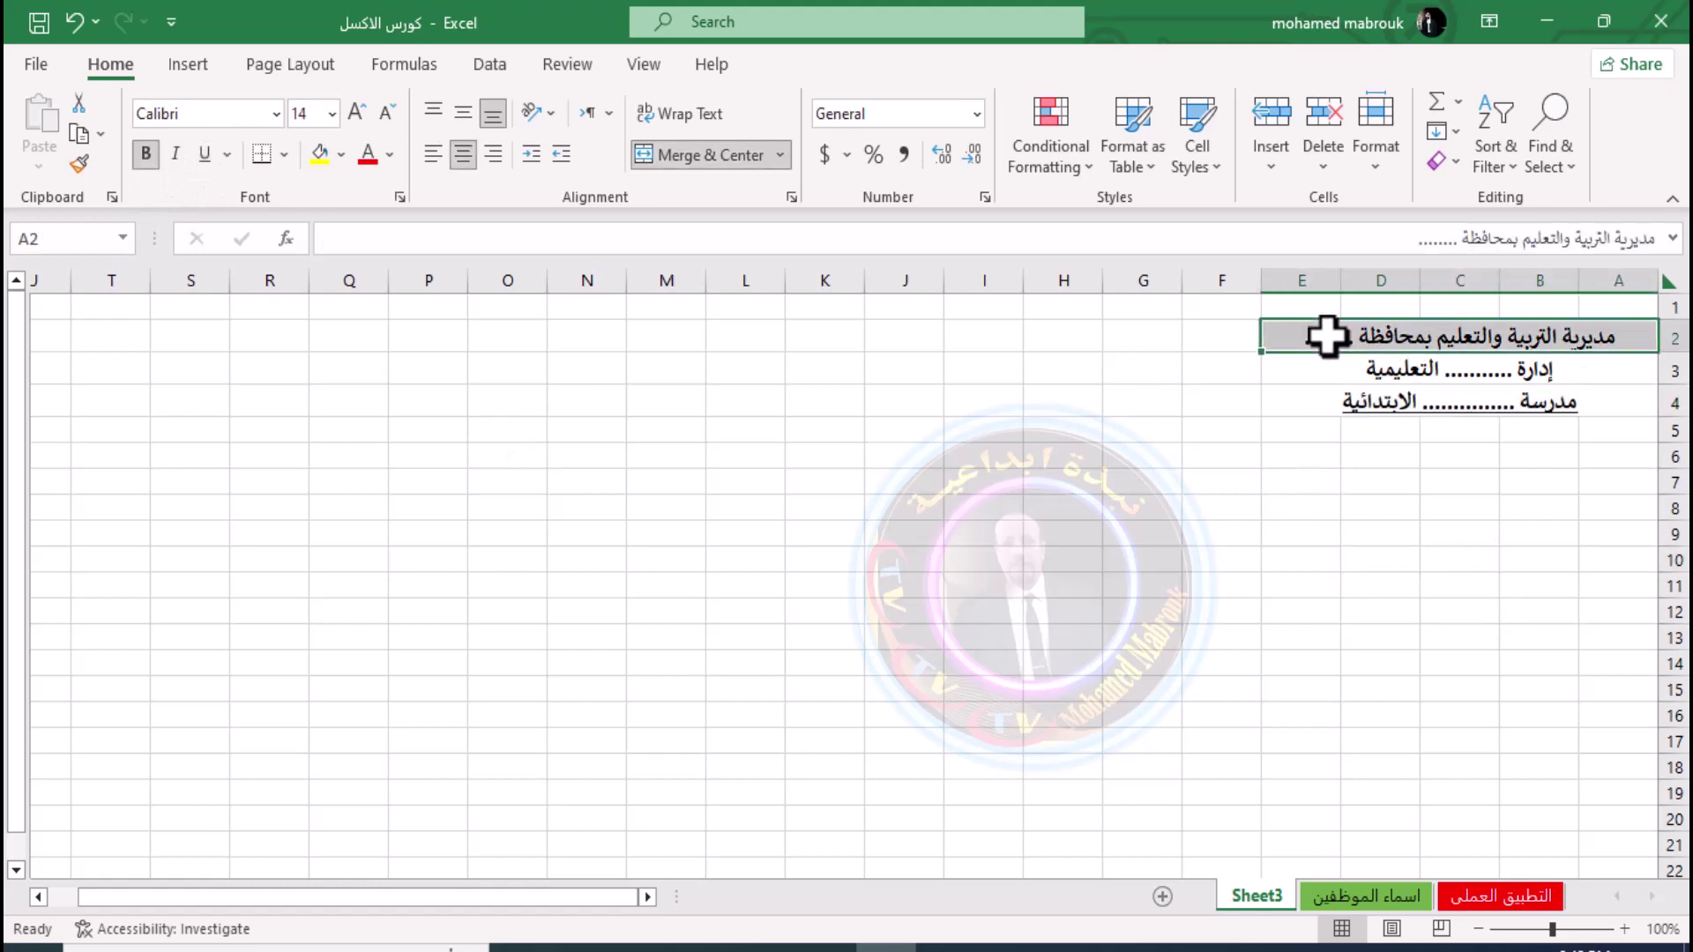
double_click(1269, 338)
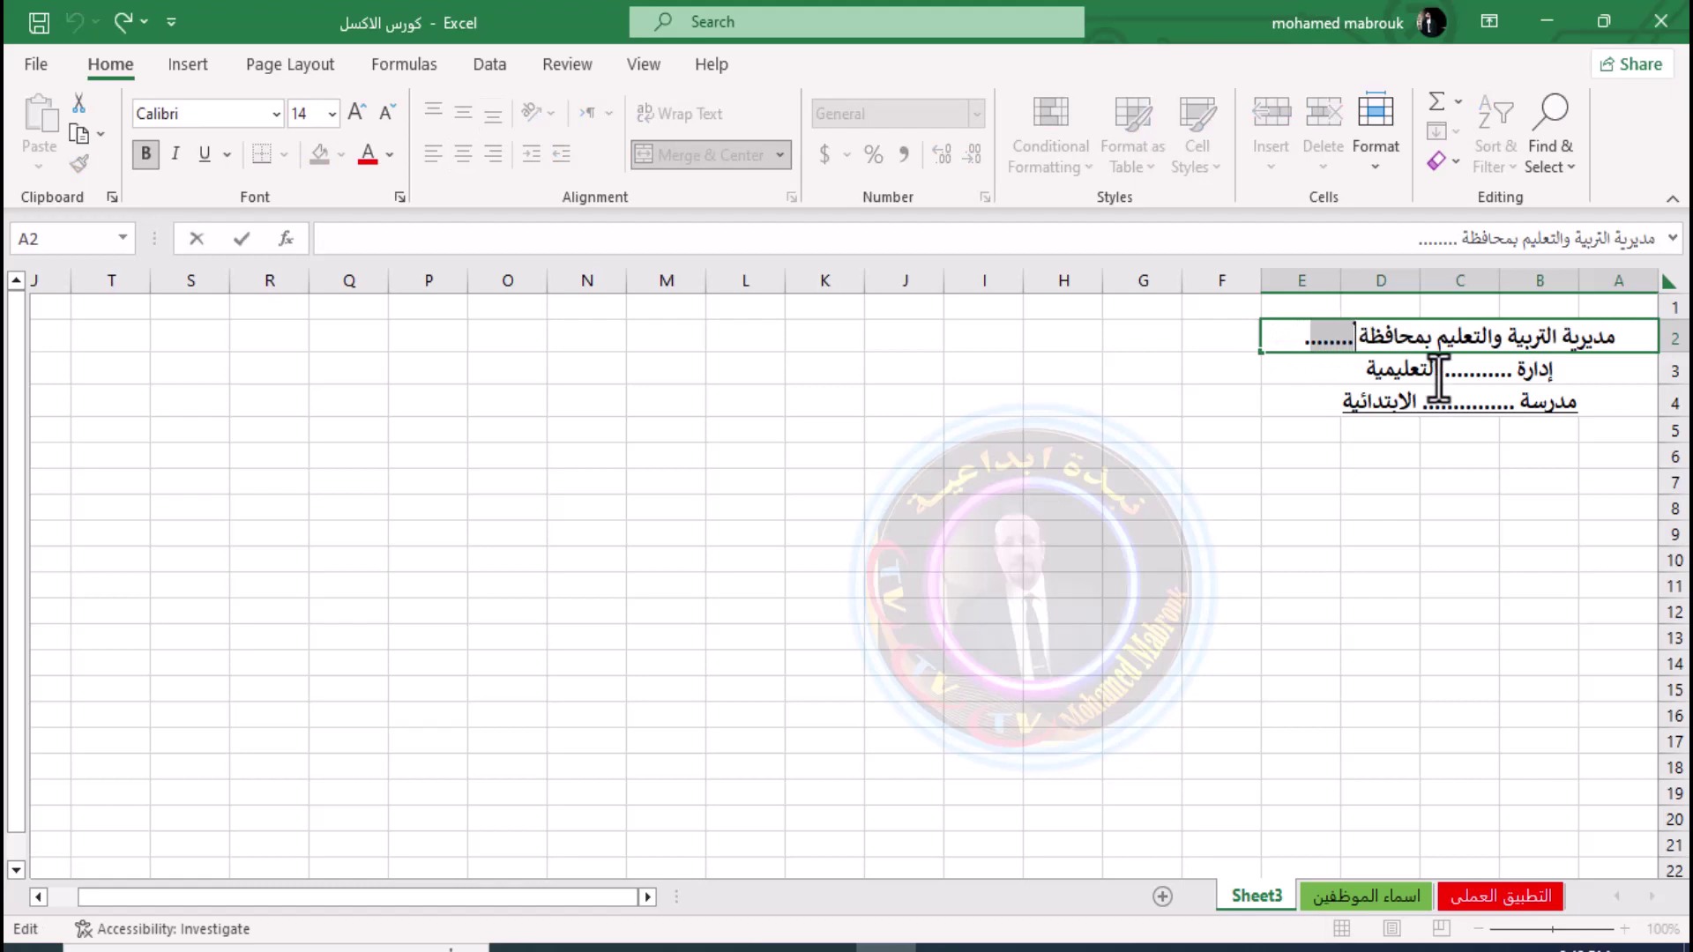
click(1498, 368)
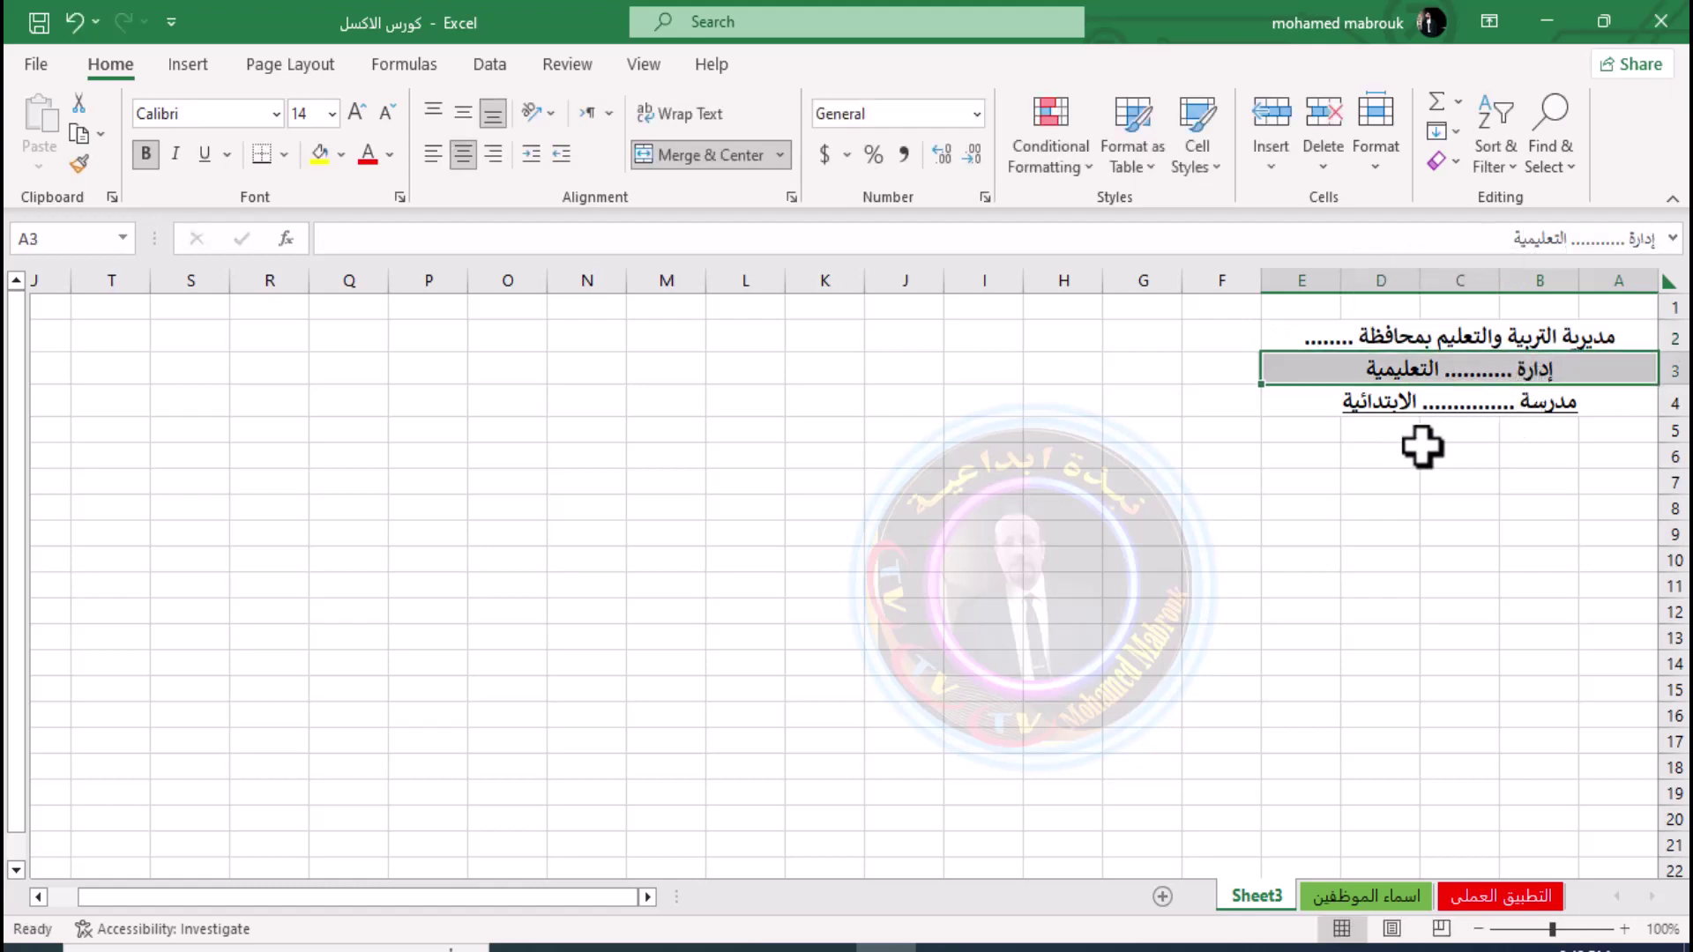
click(1458, 516)
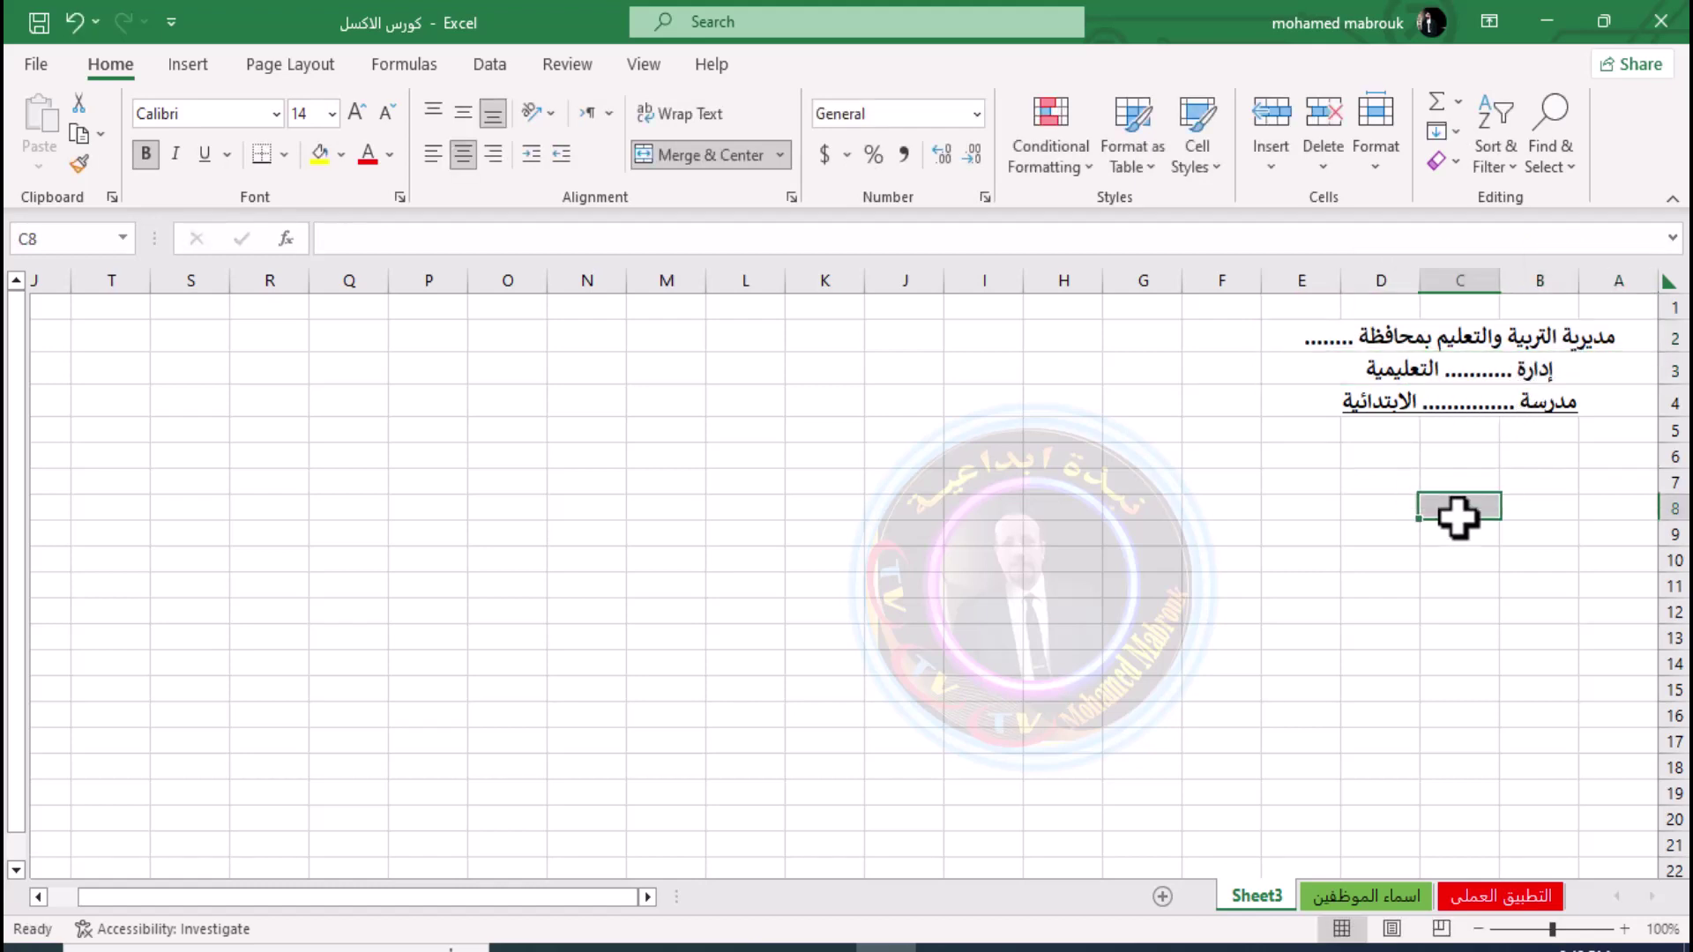
click(1343, 432)
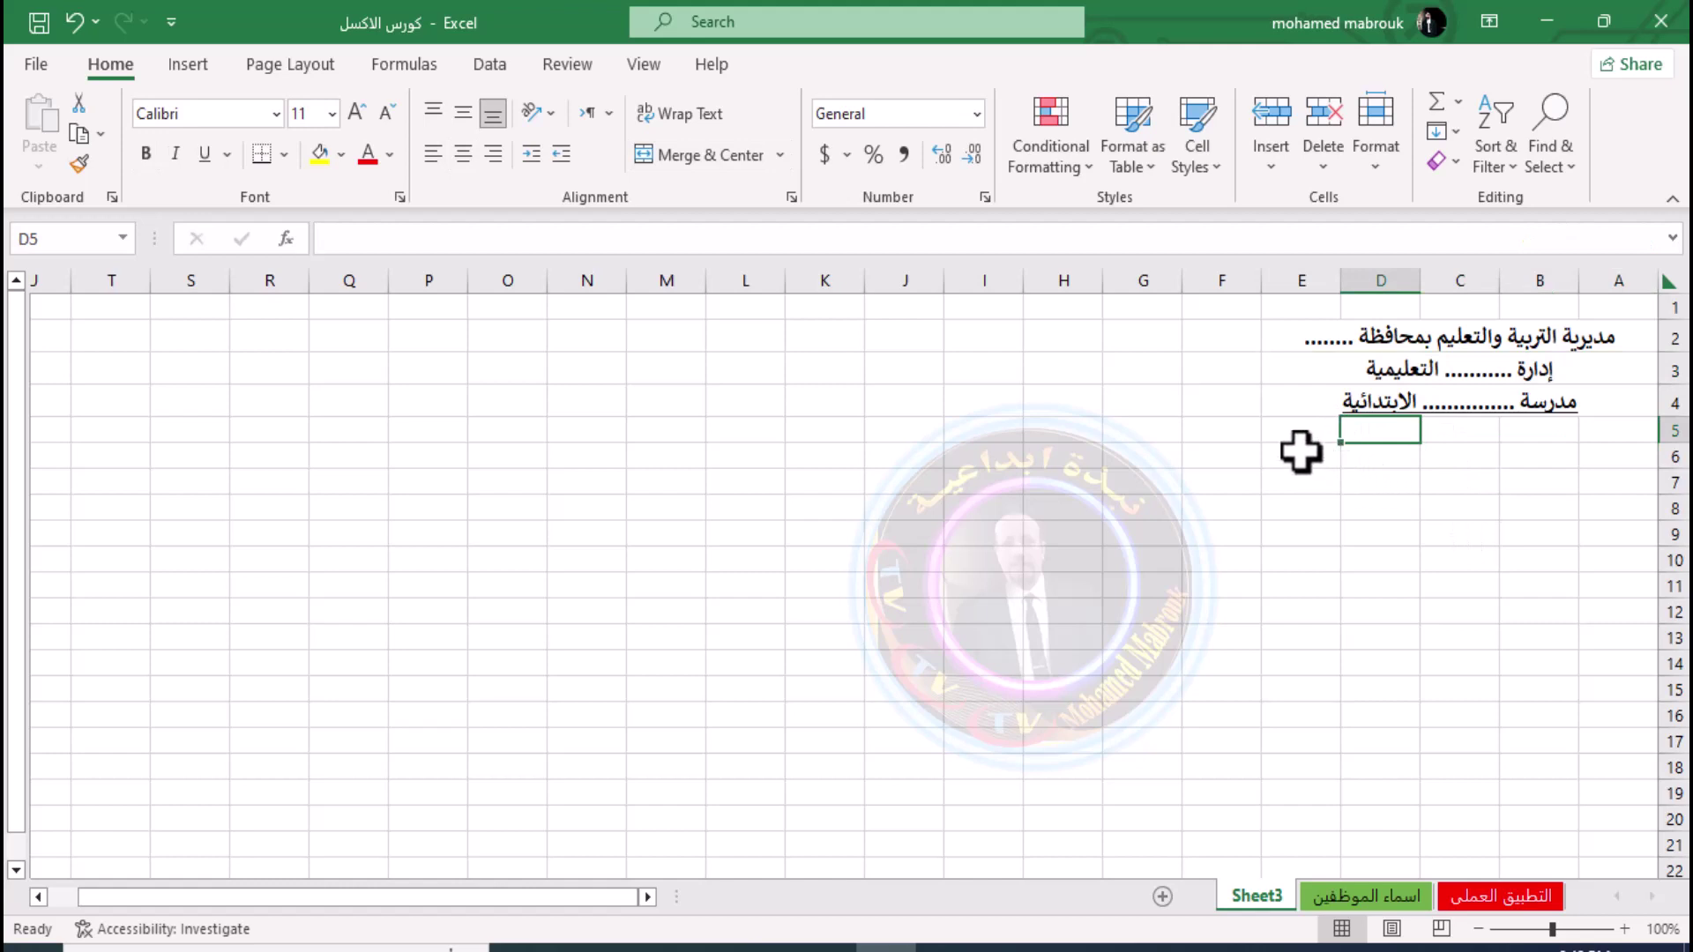
drag(1300, 452, 745, 454)
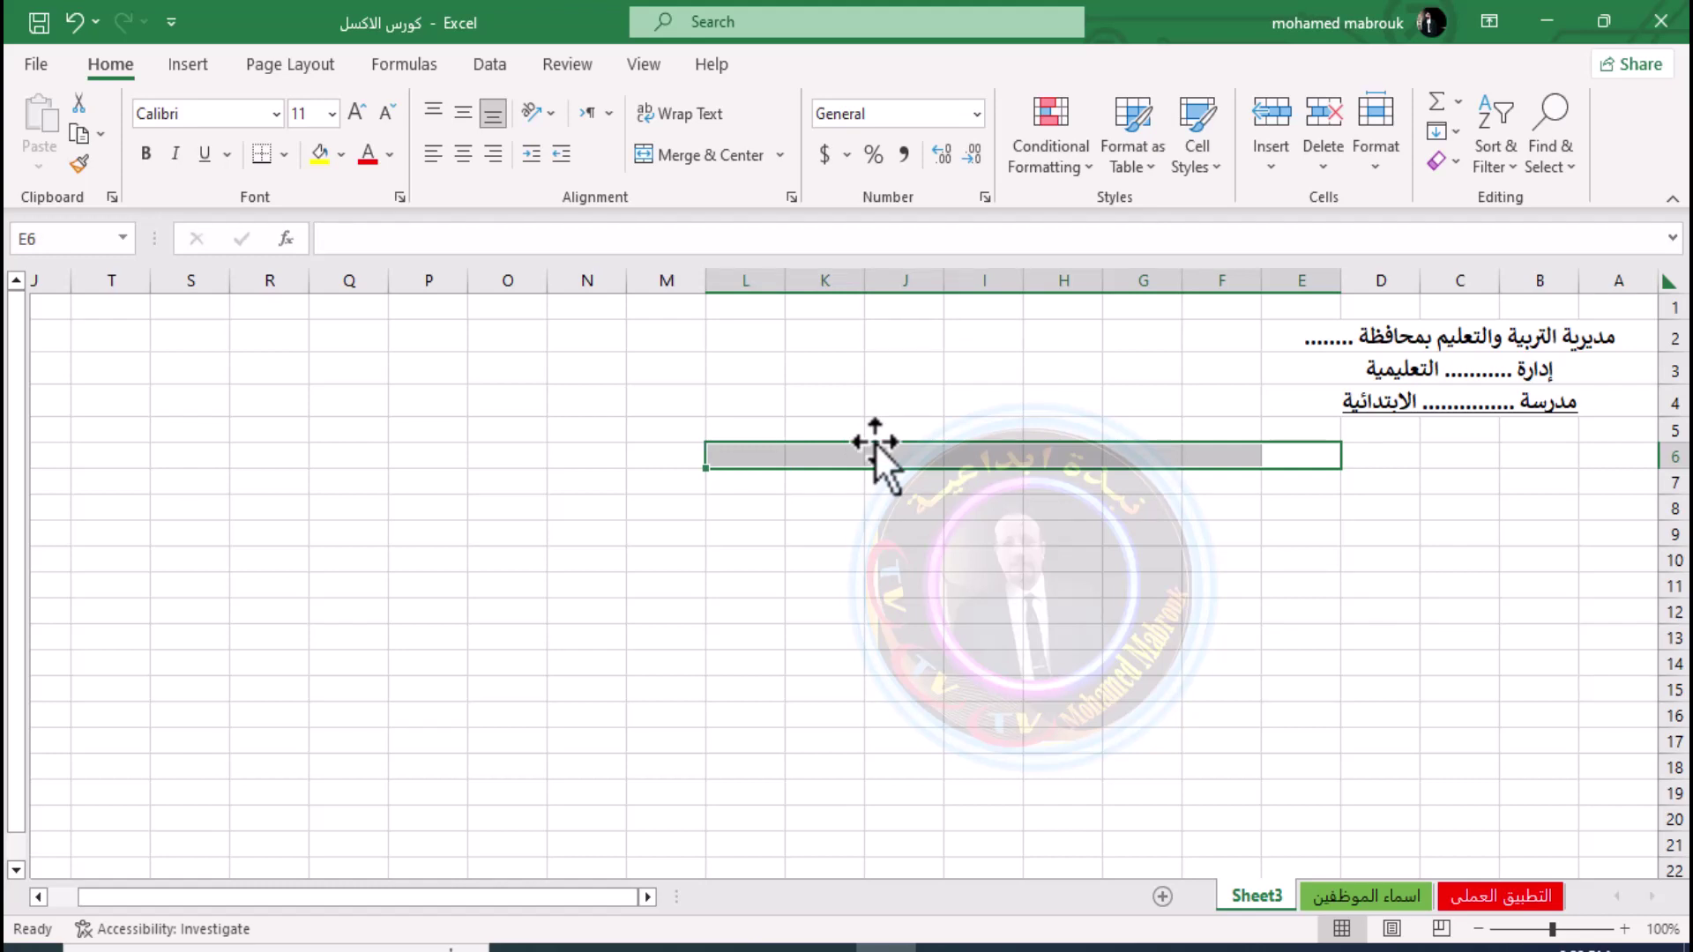
click(1224, 562)
click(1427, 457)
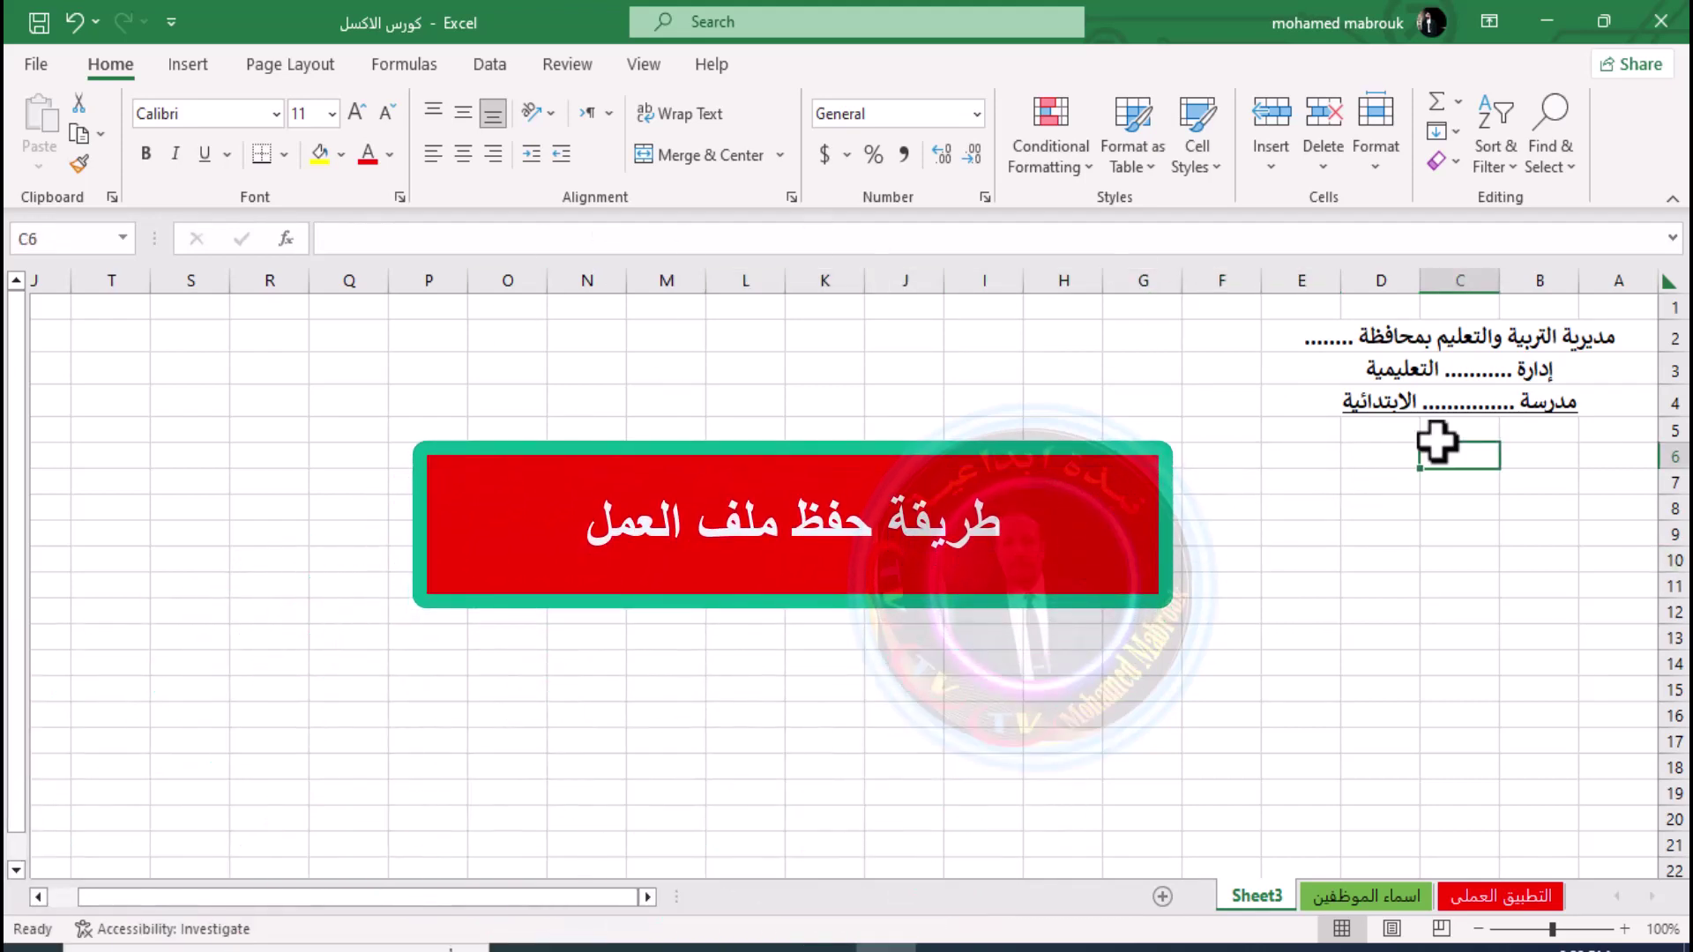
click(1381, 456)
click(1225, 476)
click(984, 456)
click(1322, 480)
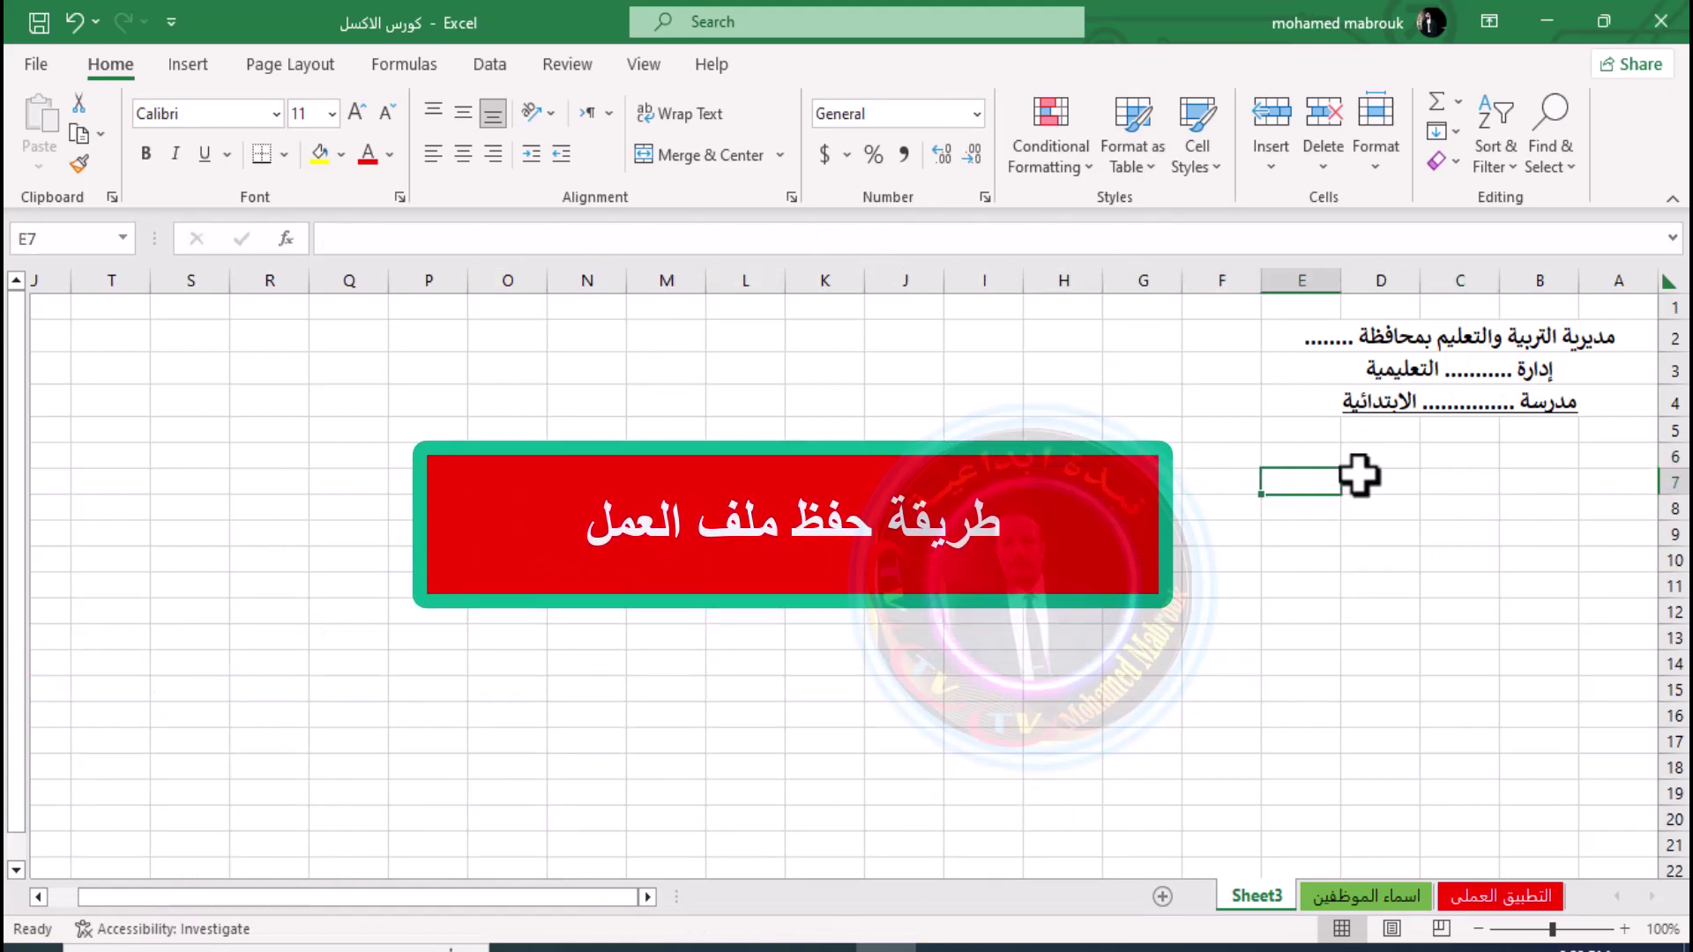
click(1446, 458)
click(1519, 458)
click(1401, 463)
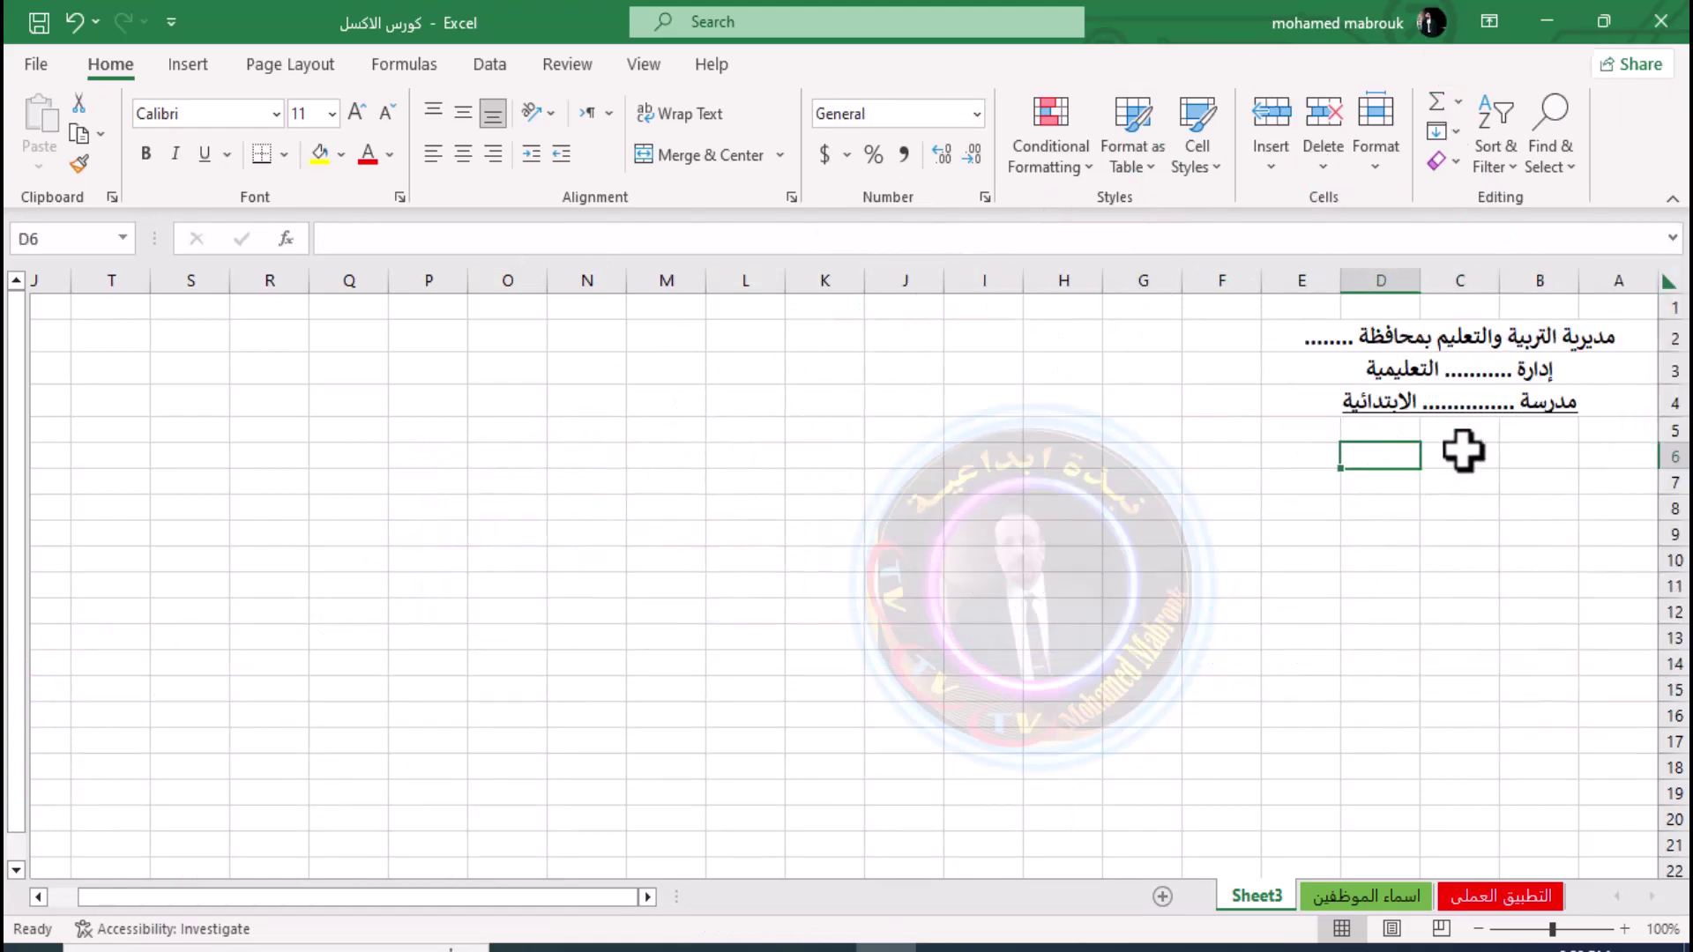
click(1462, 453)
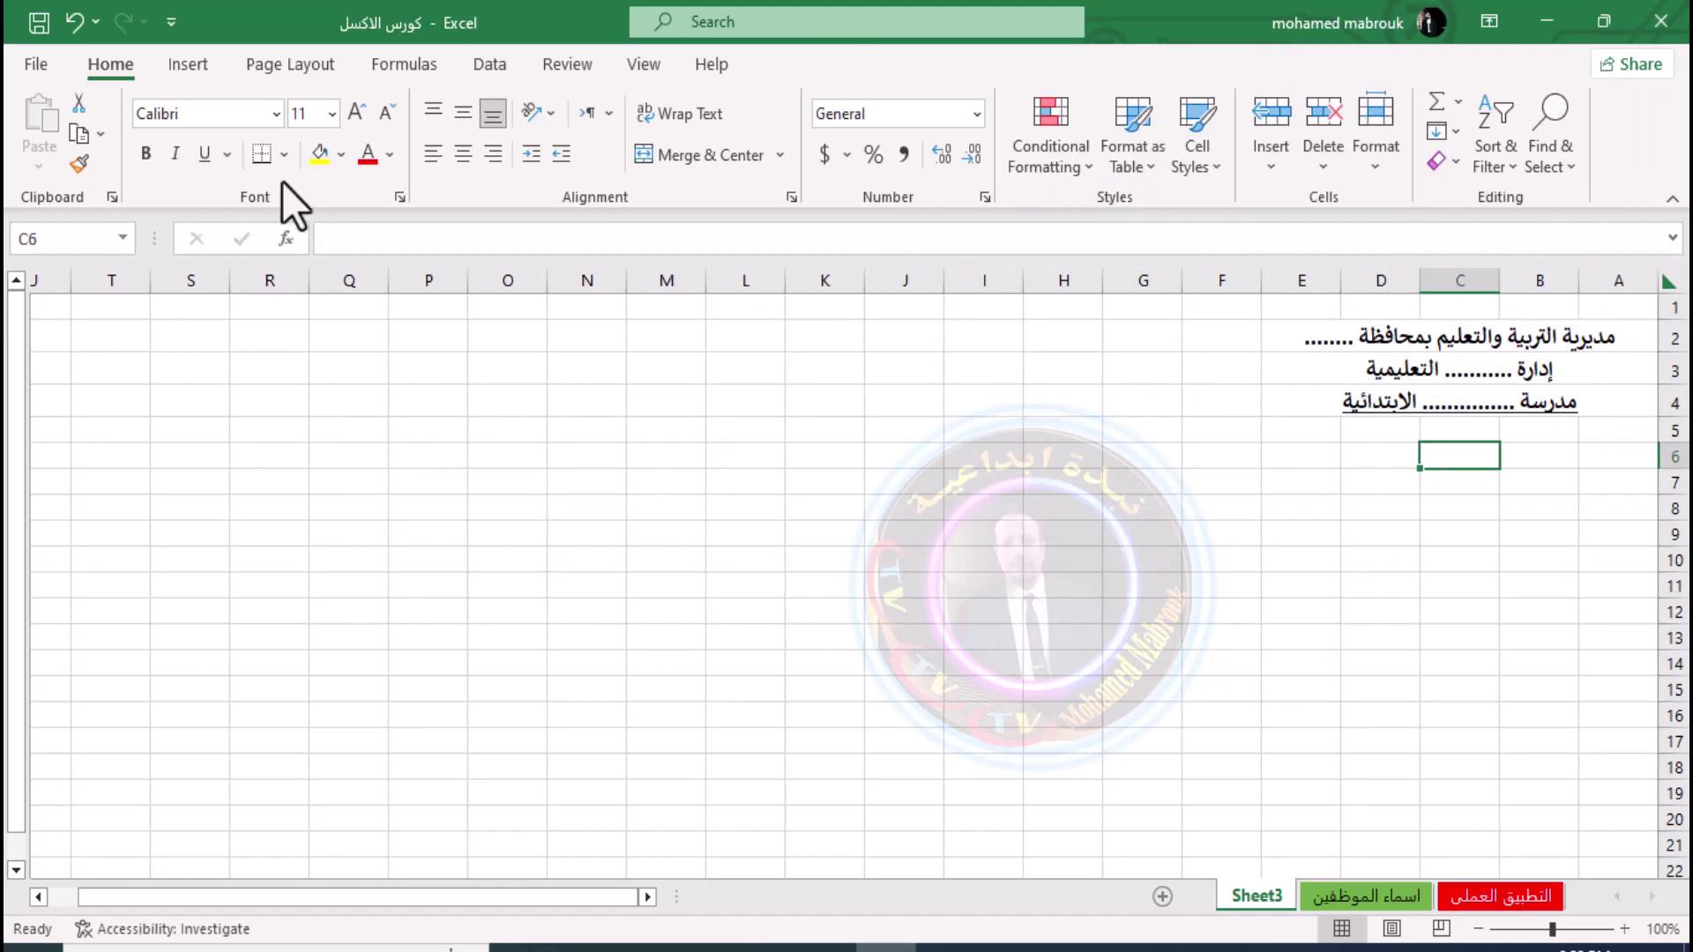
click(40, 65)
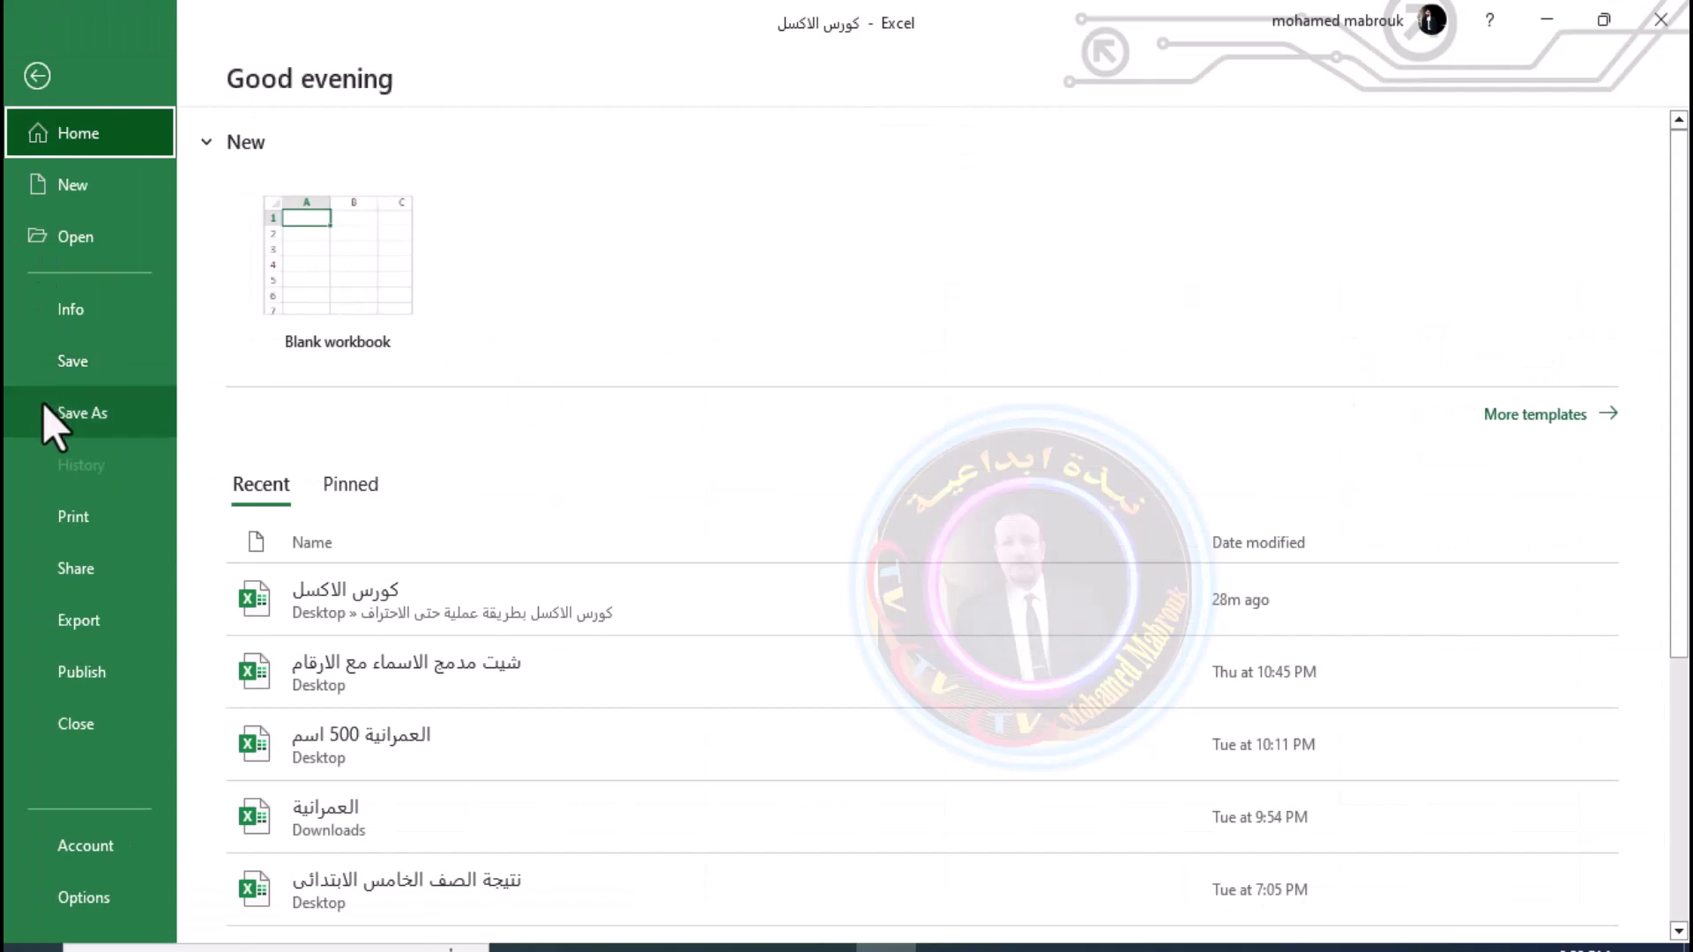
click(42, 404)
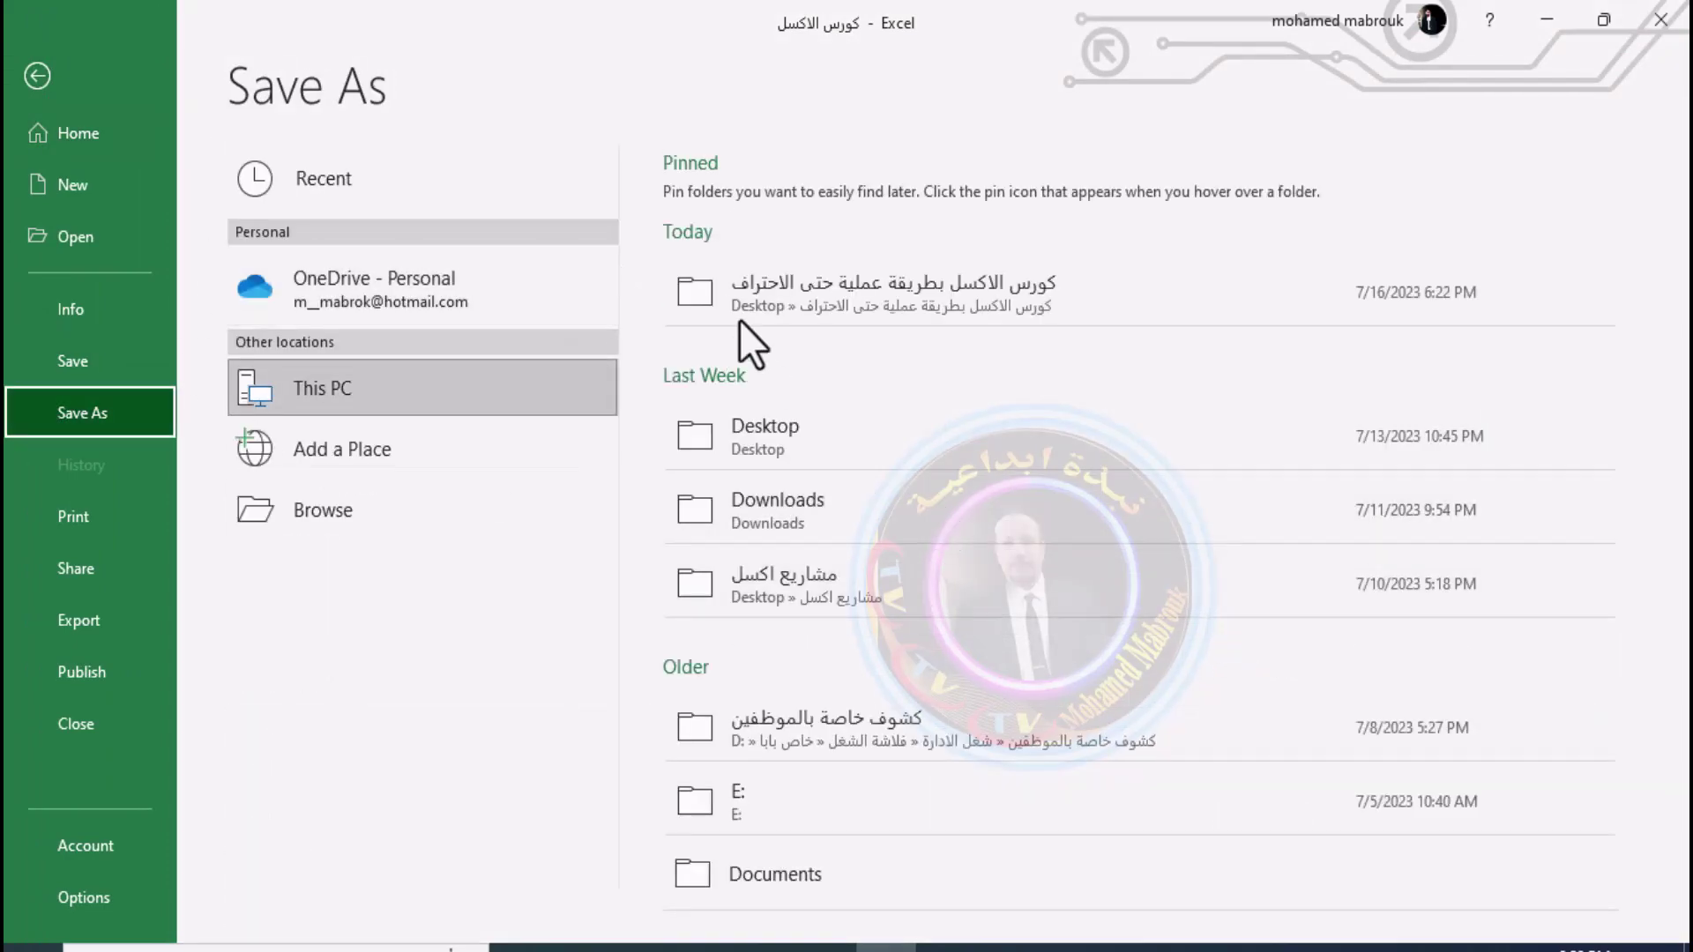
click(760, 420)
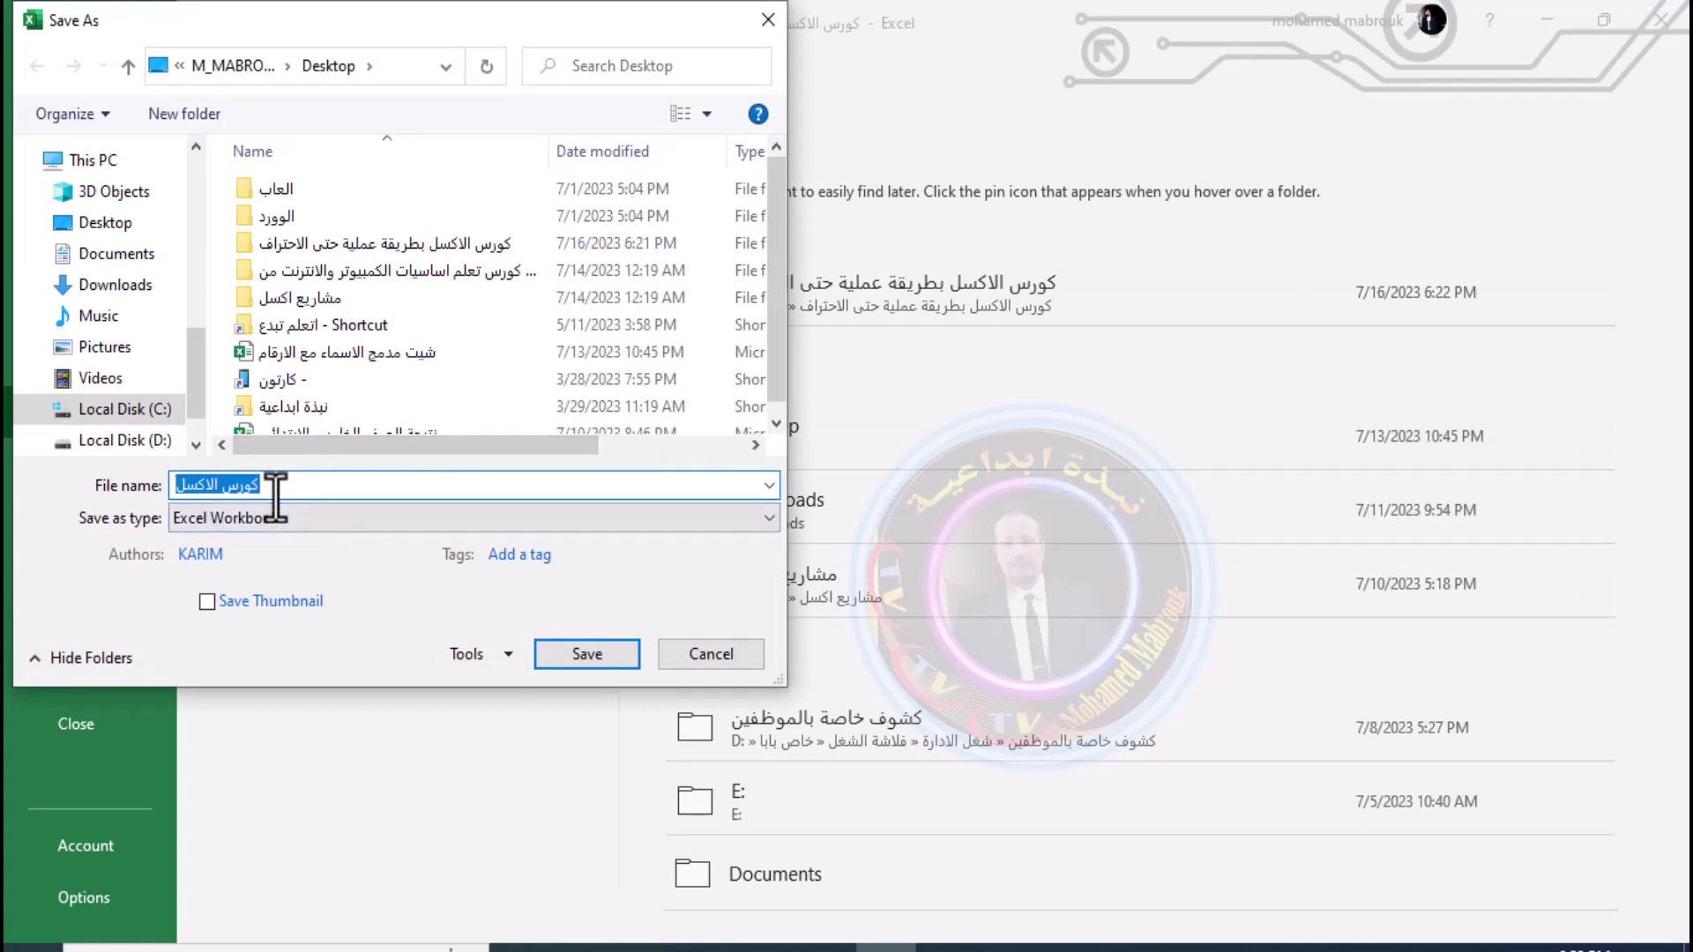
text(لؤاؤليا)
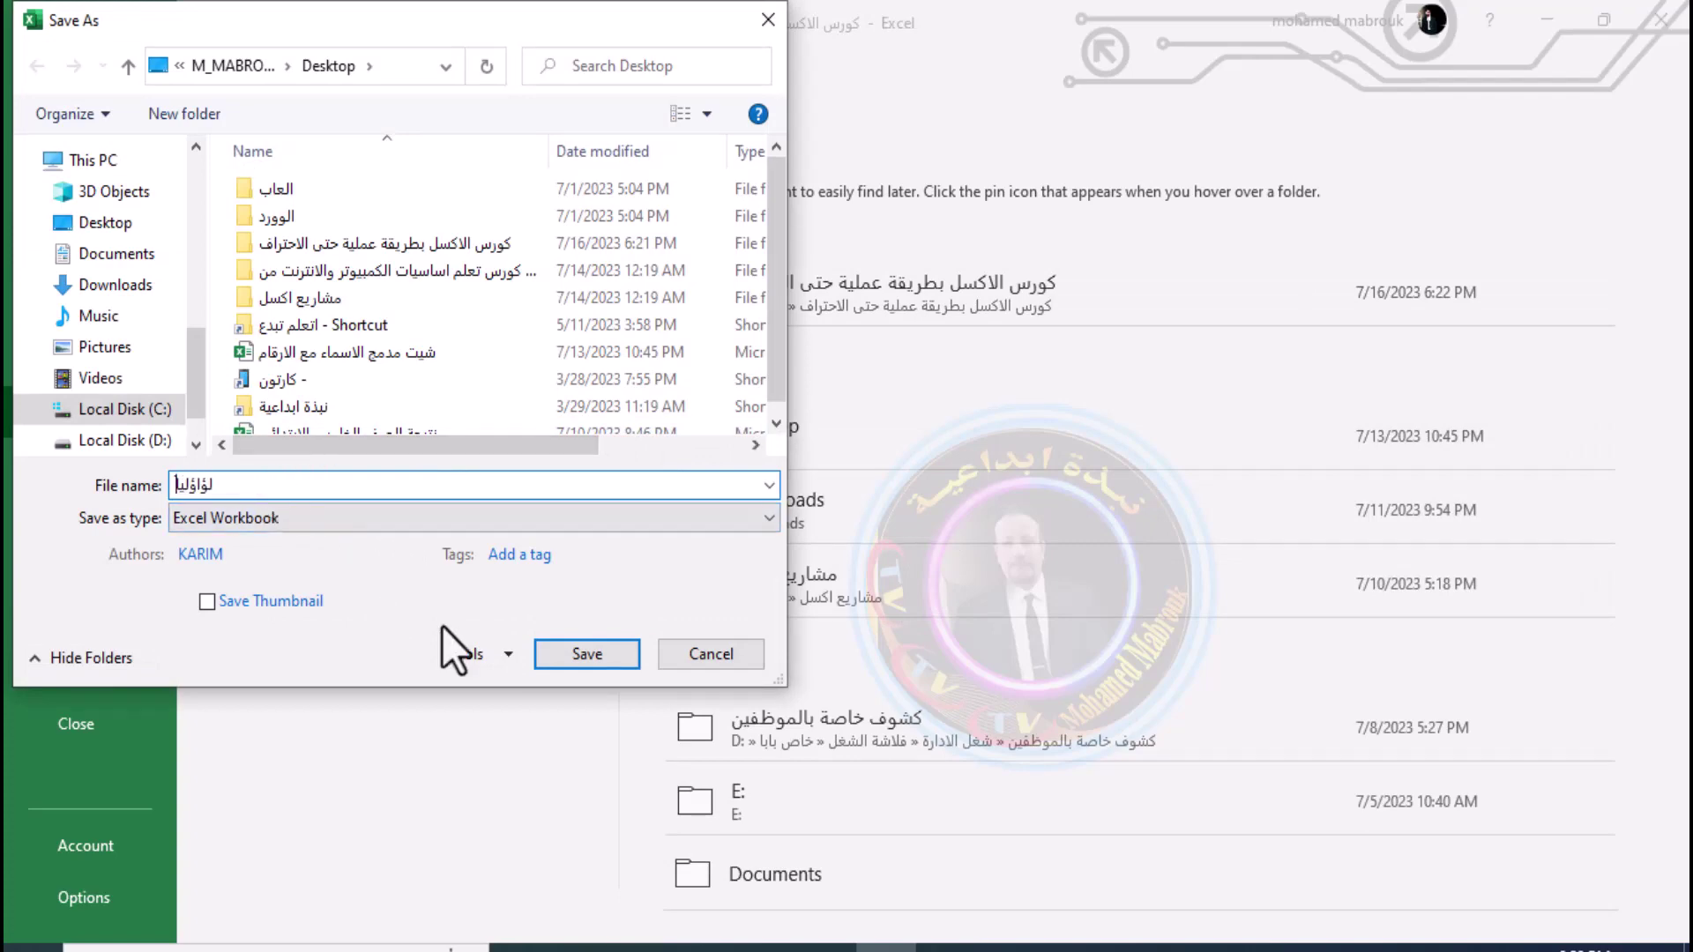
click(718, 657)
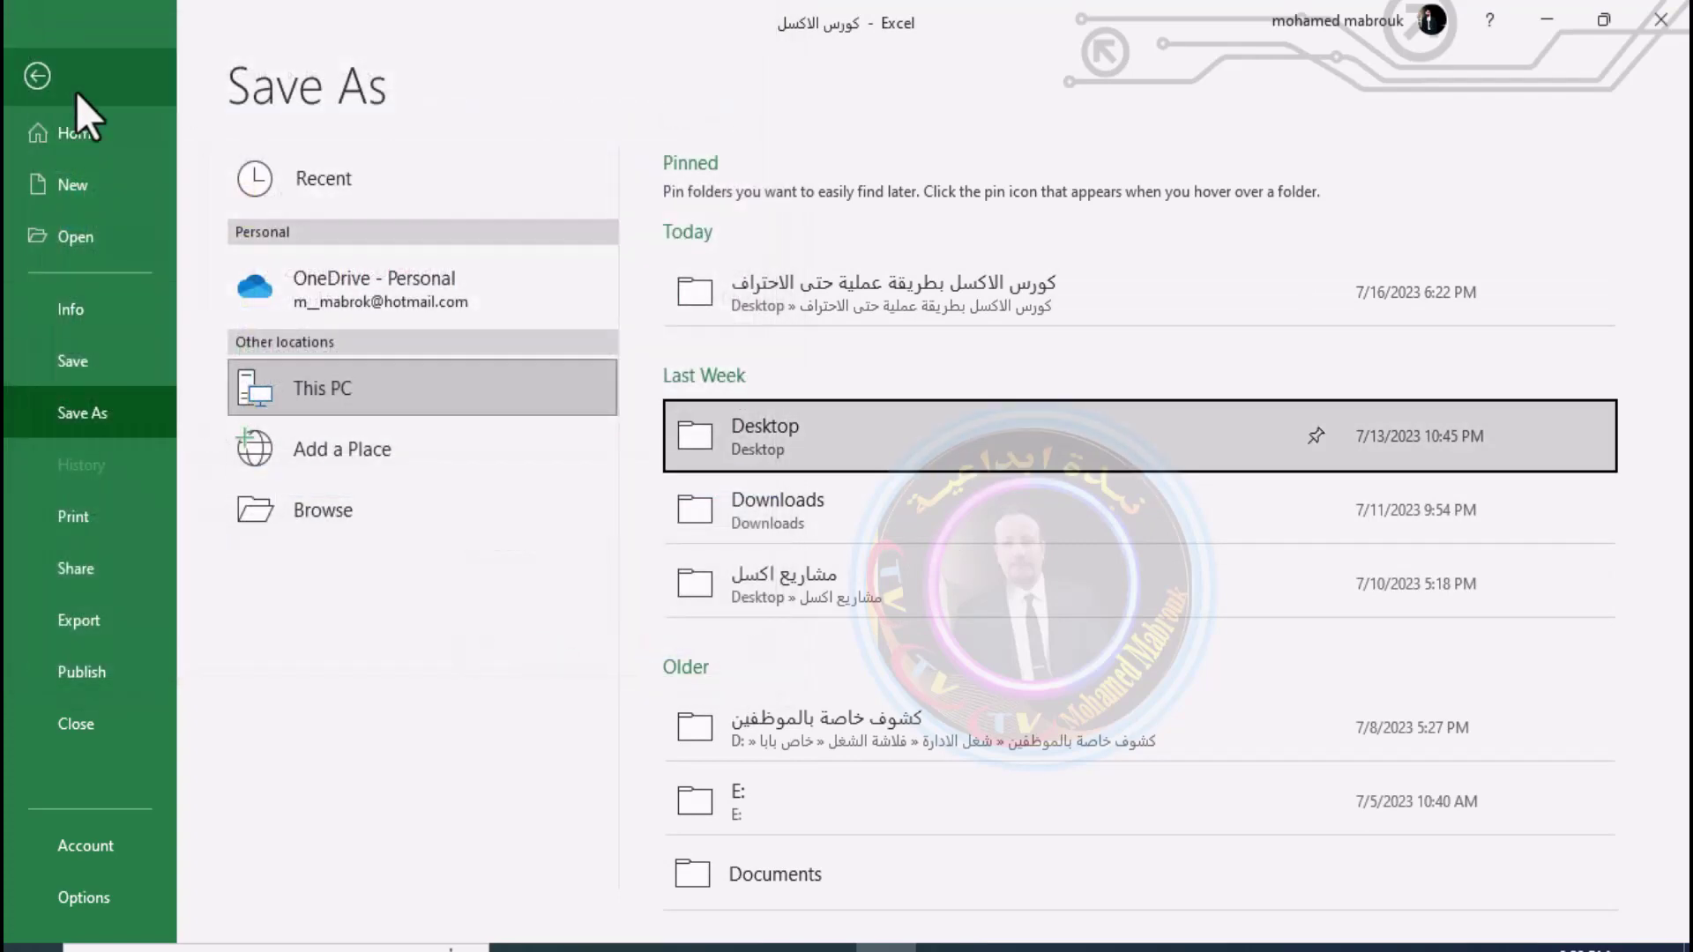
click(37, 80)
click(1283, 509)
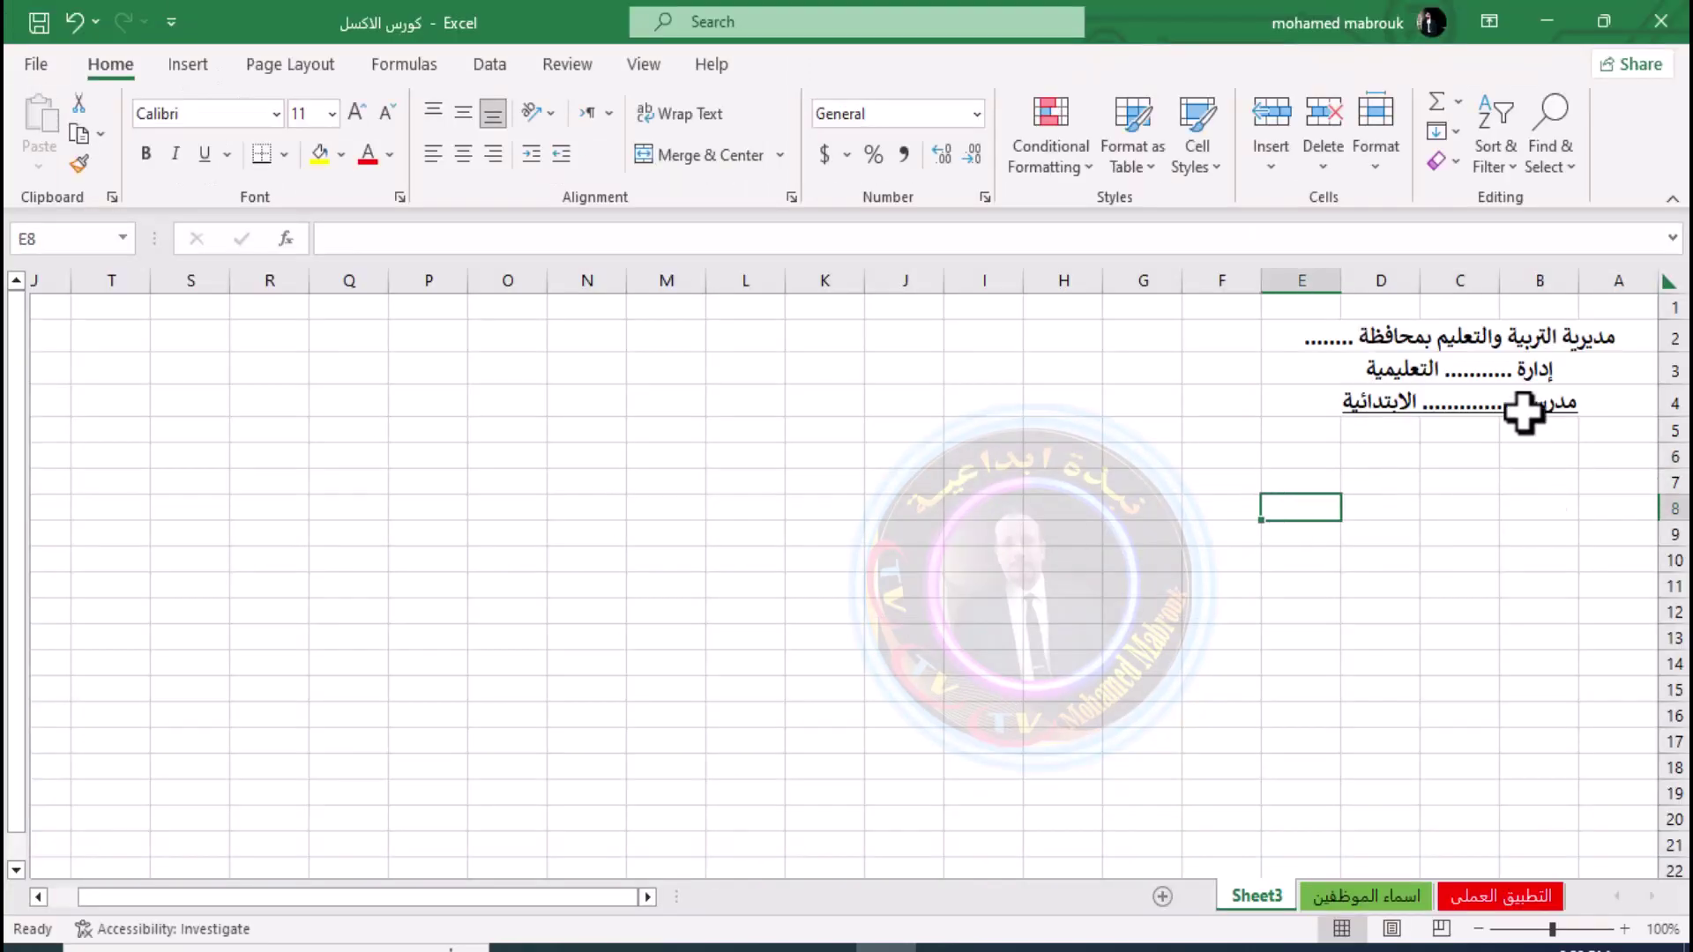
Save the workbook to the Desktop as 'جدول مدرسة 0000 الابتدائية' using F12 Save As
click(1496, 445)
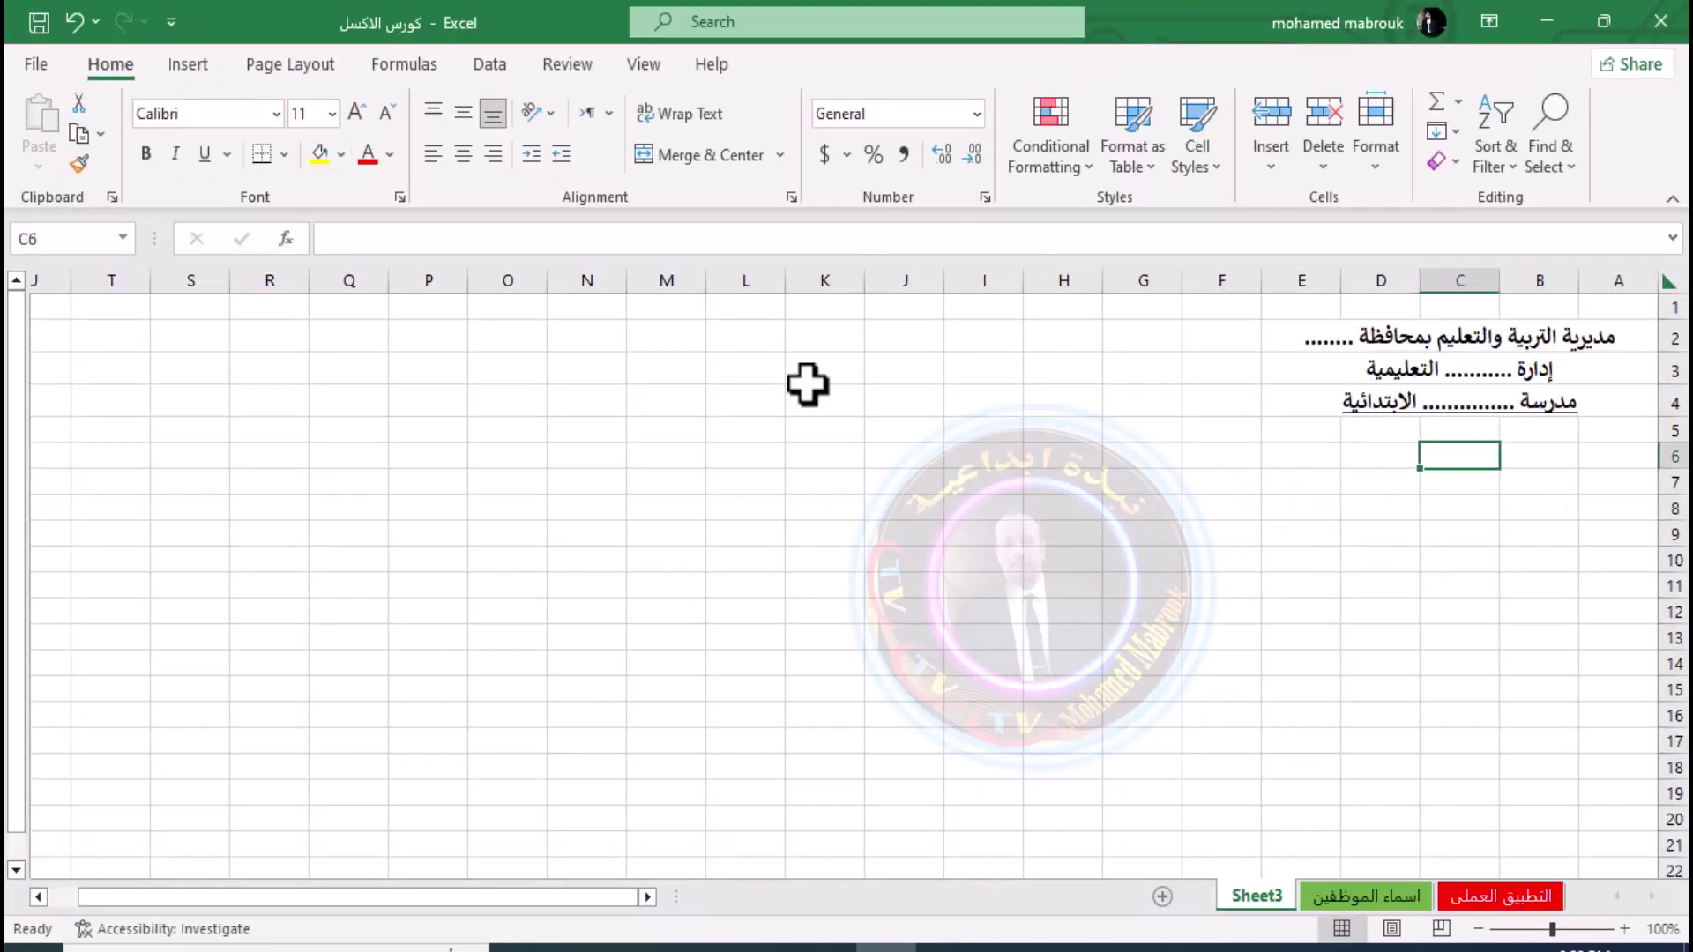
key(F12)
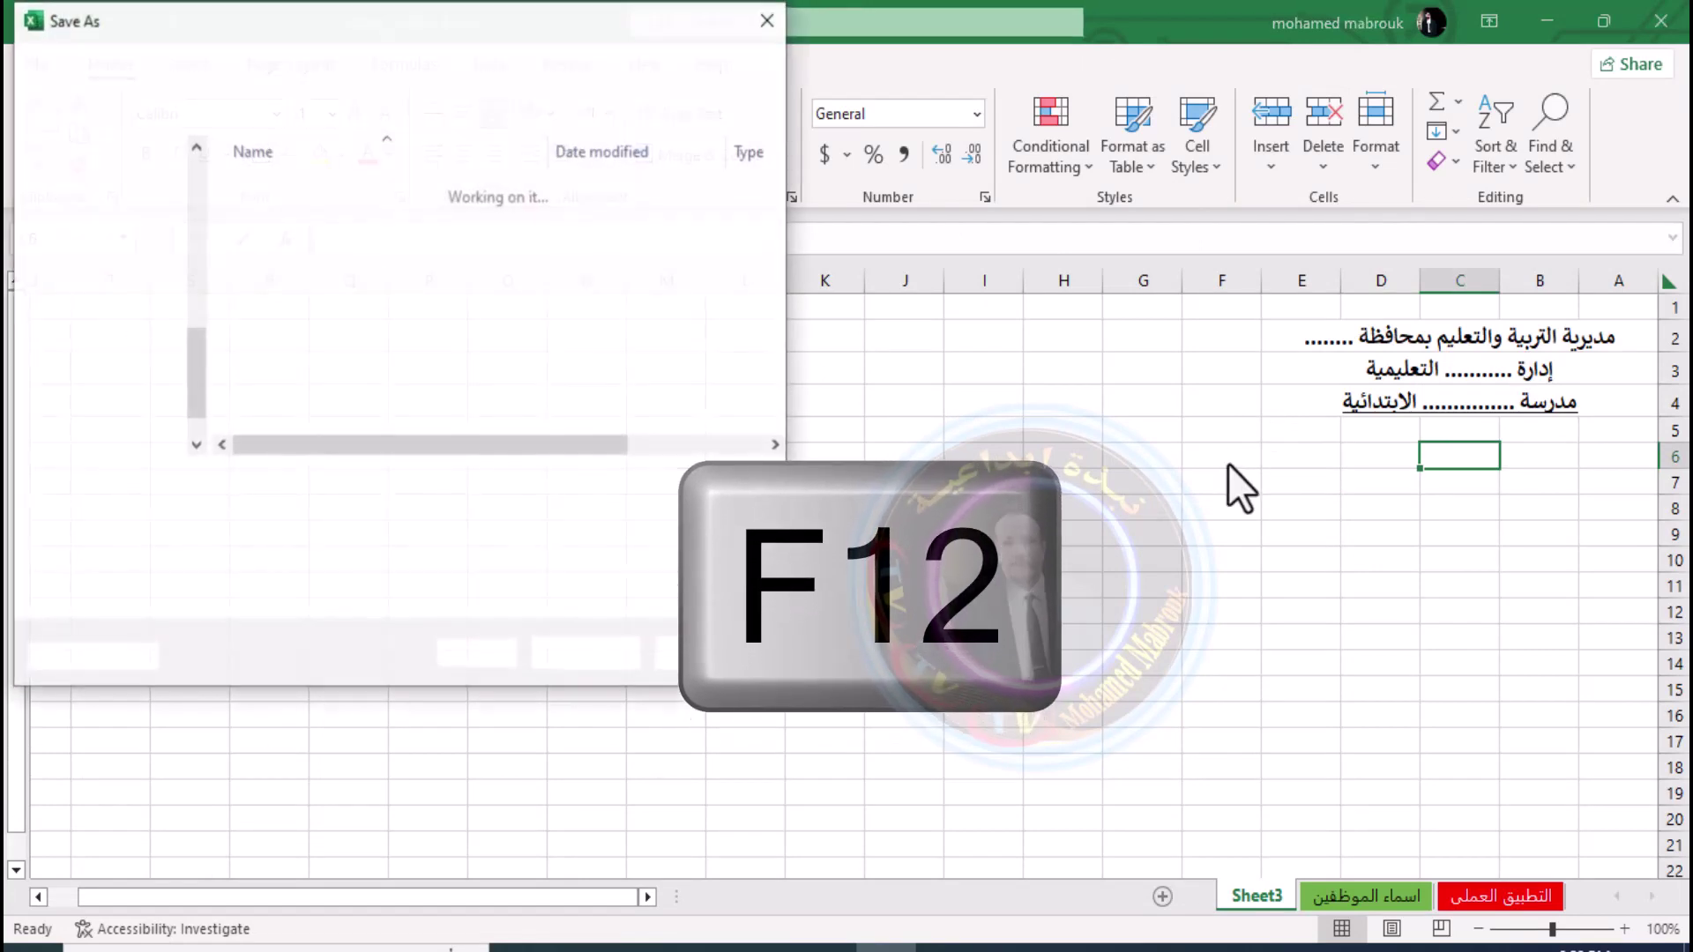
drag(372, 19, 705, 81)
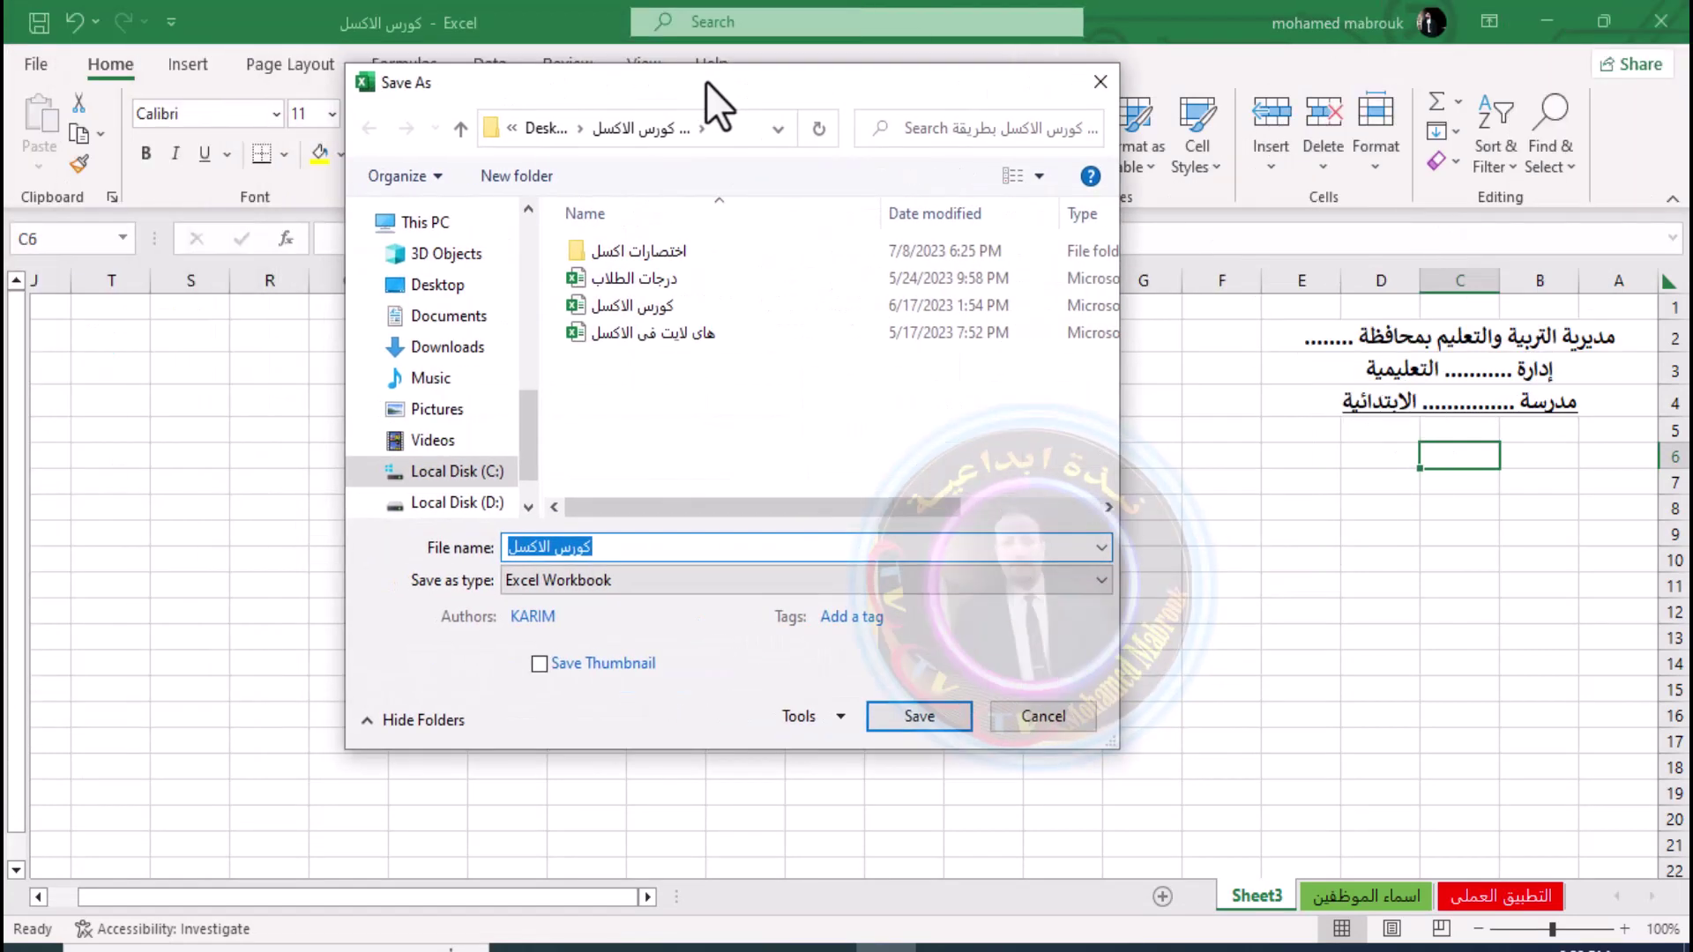
click(438, 284)
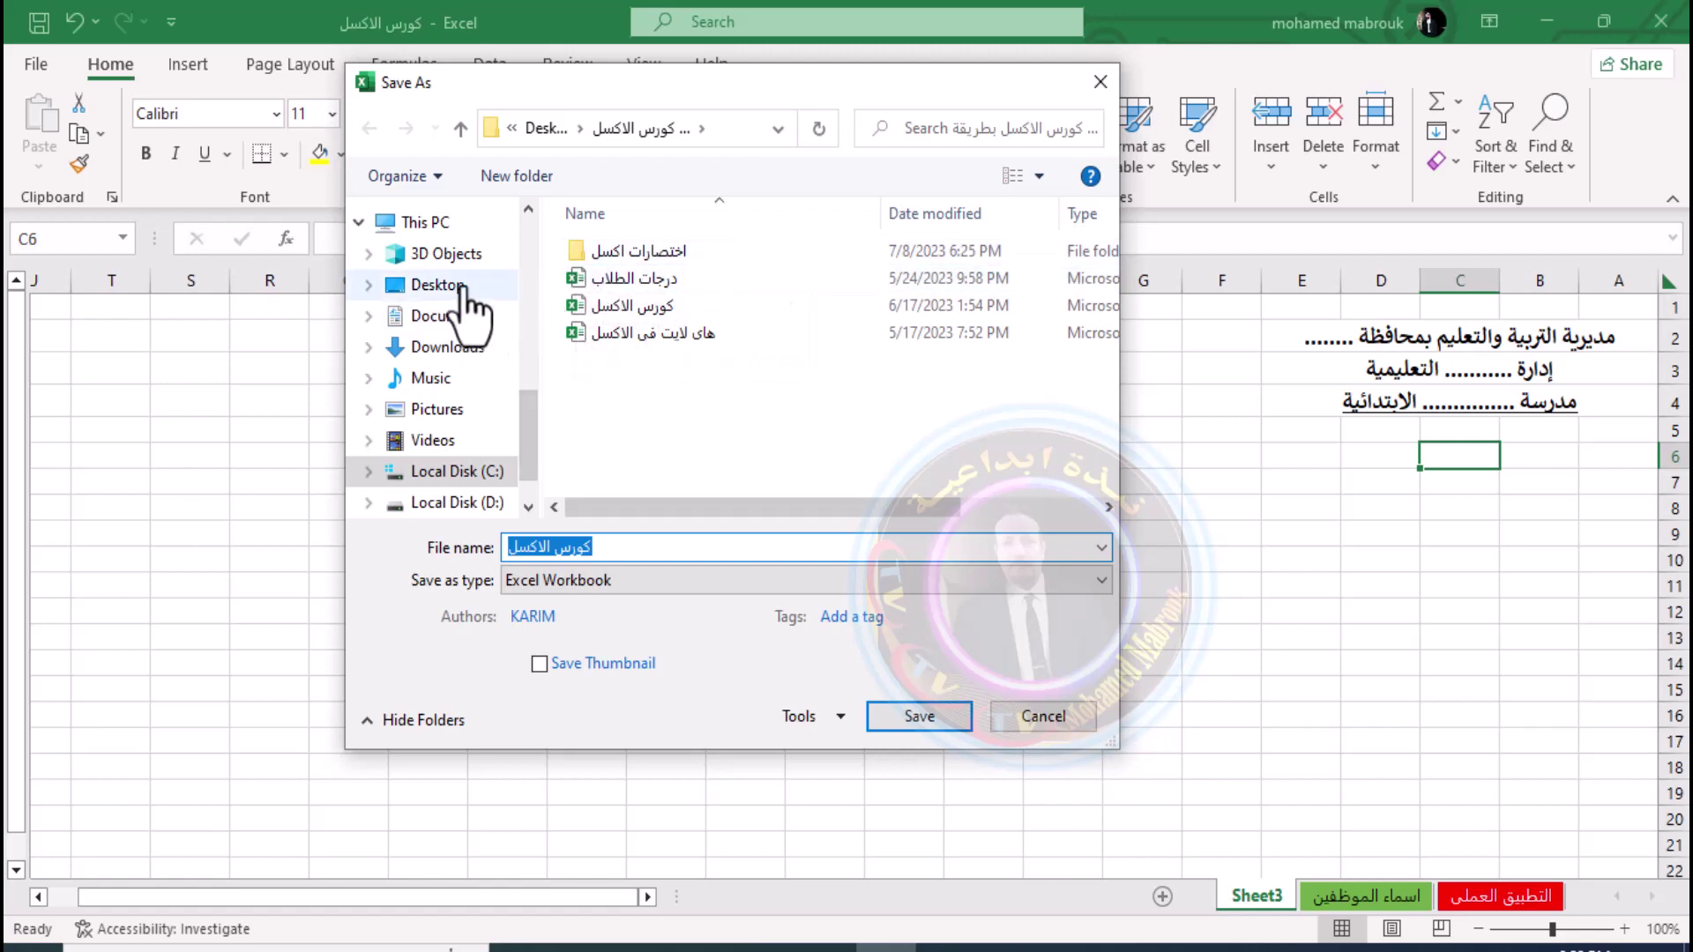
click(692, 547)
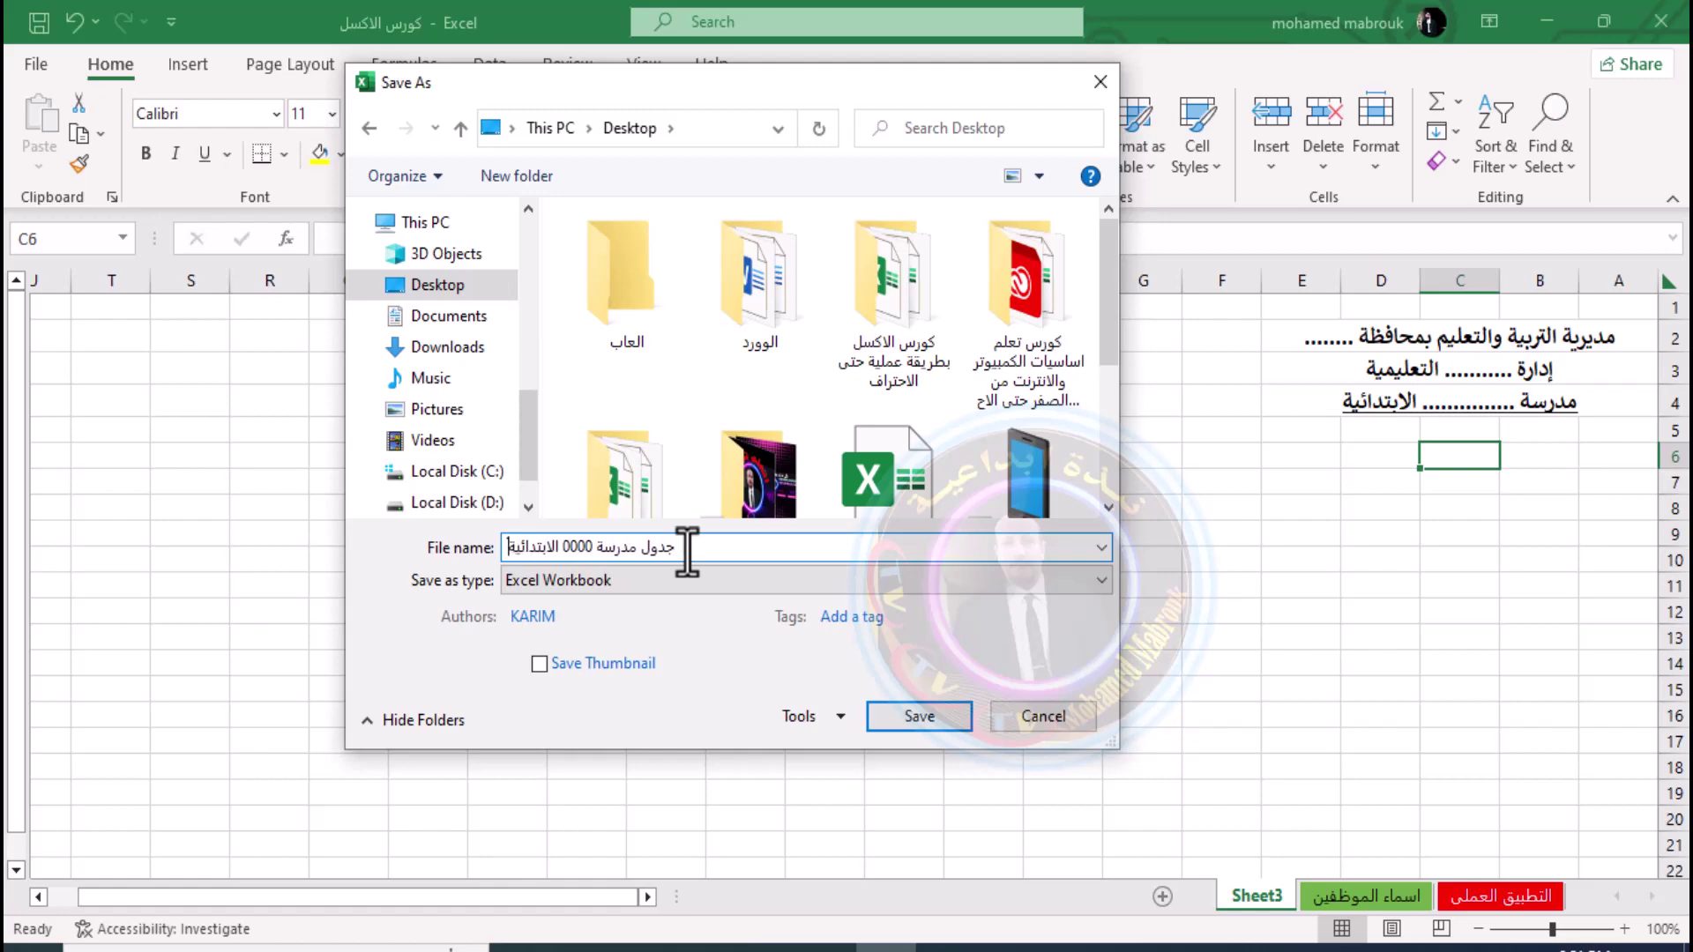
click(895, 716)
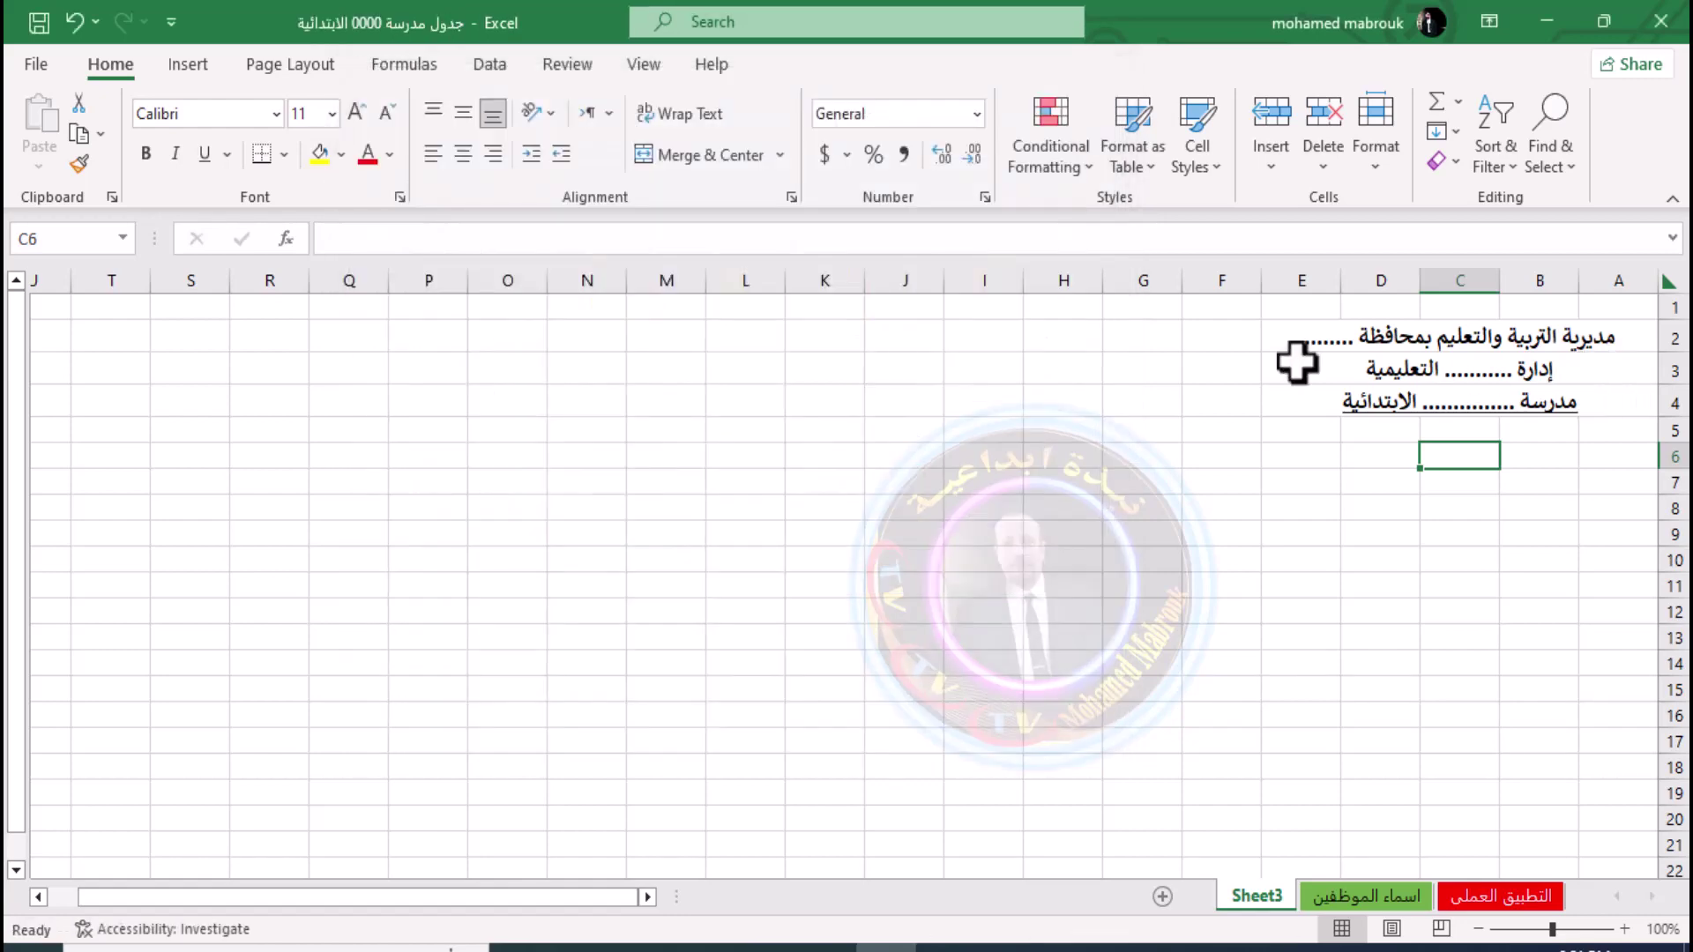
click(1283, 483)
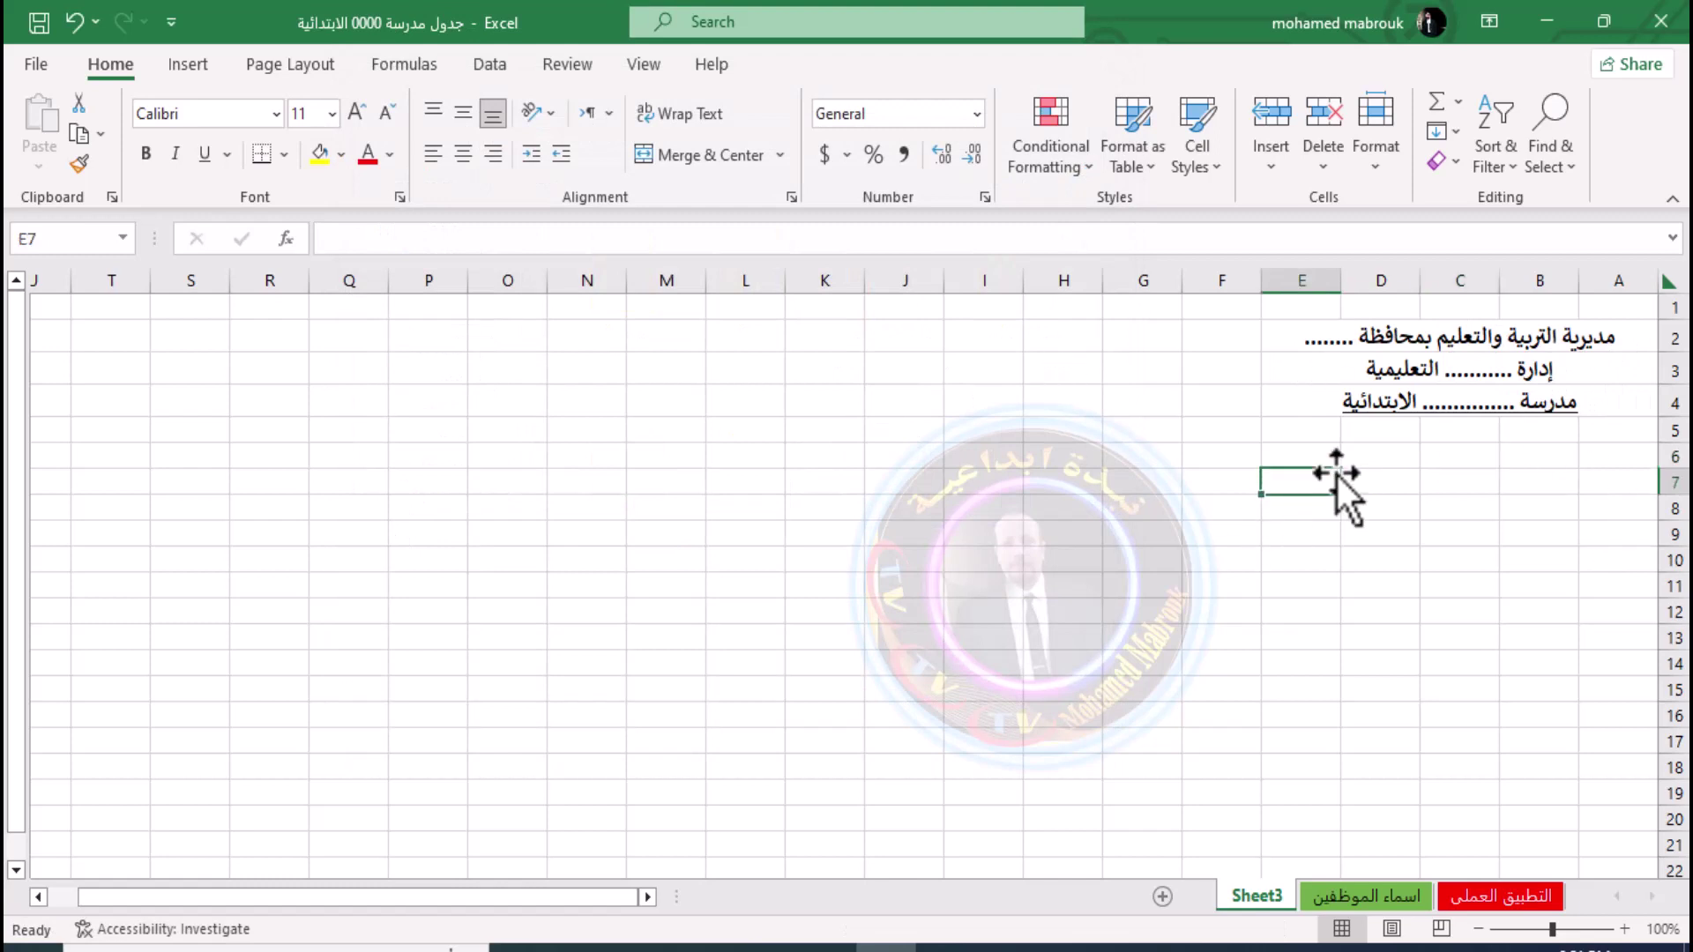
click(1547, 449)
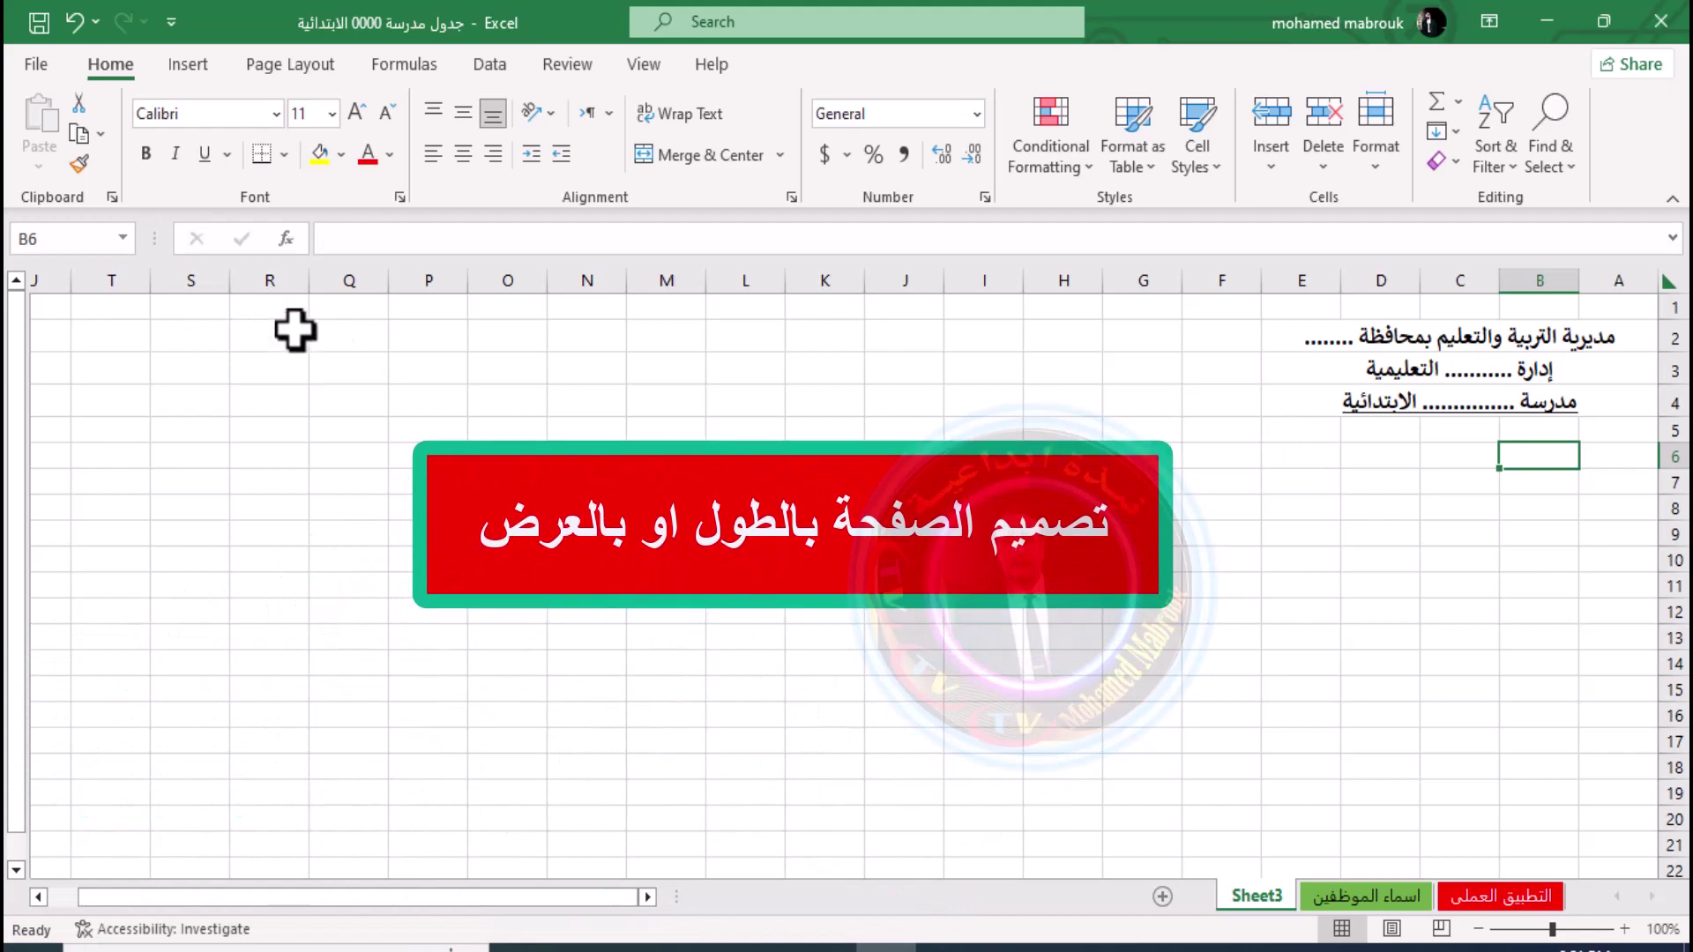
Give A6:O17 All Borders and open the print preview of the sheet
mouse_move(1606, 459)
mouse_down()
mouse_move(585, 673)
mouse_move(489, 738)
mouse_up()
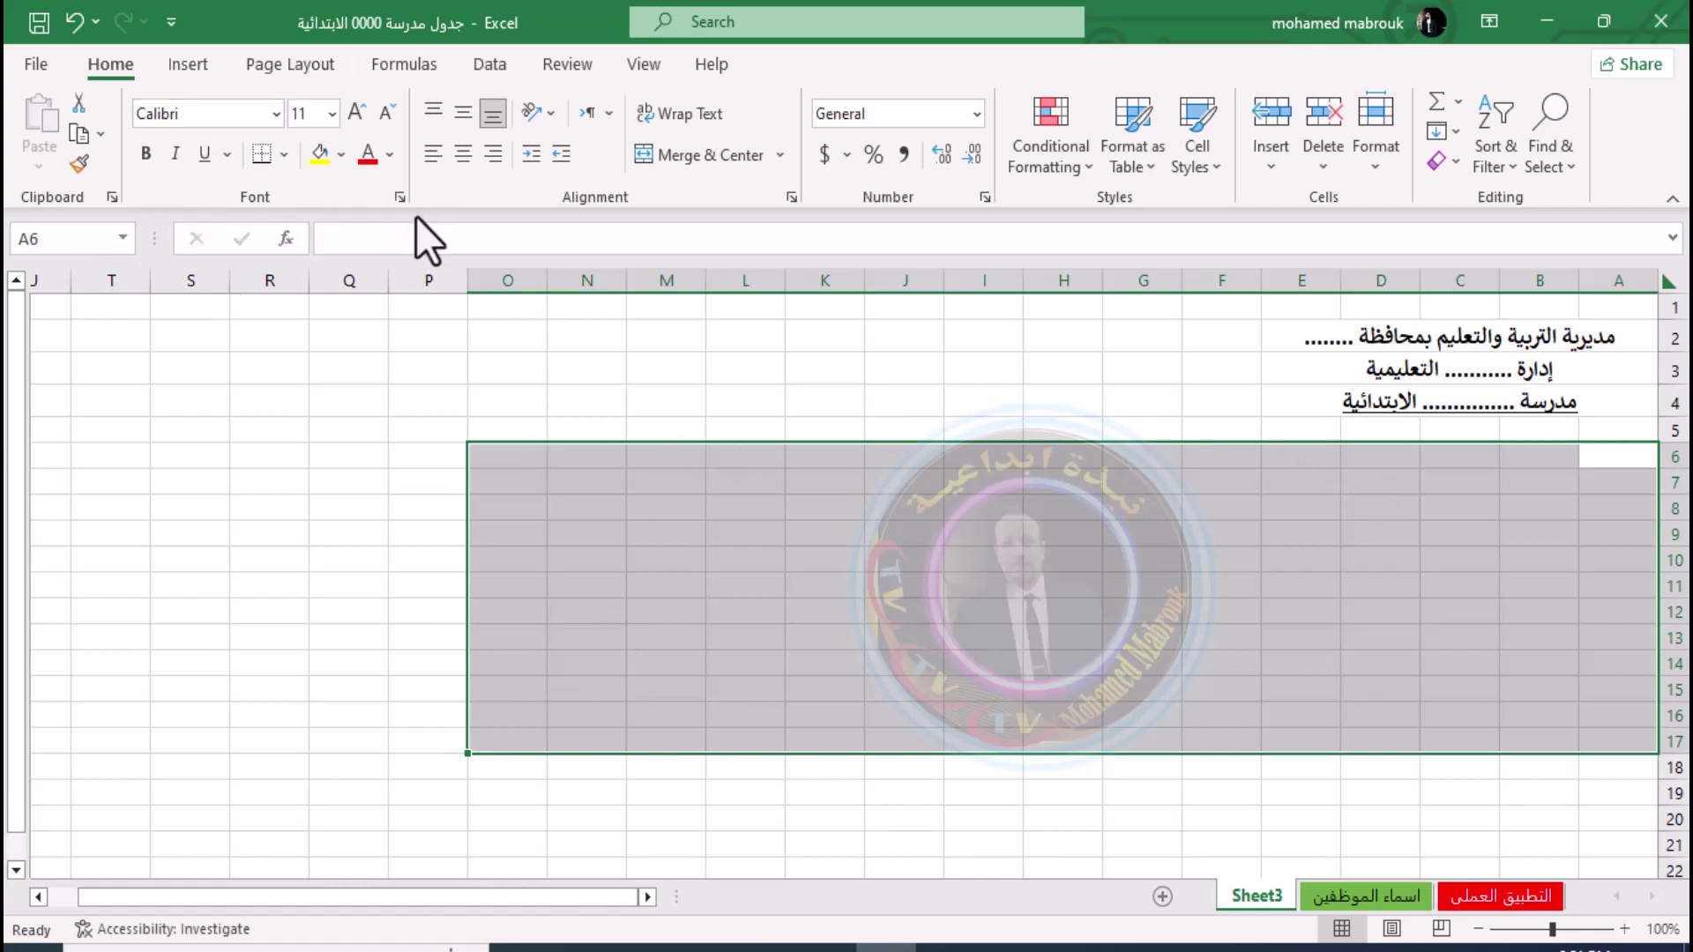
click(284, 156)
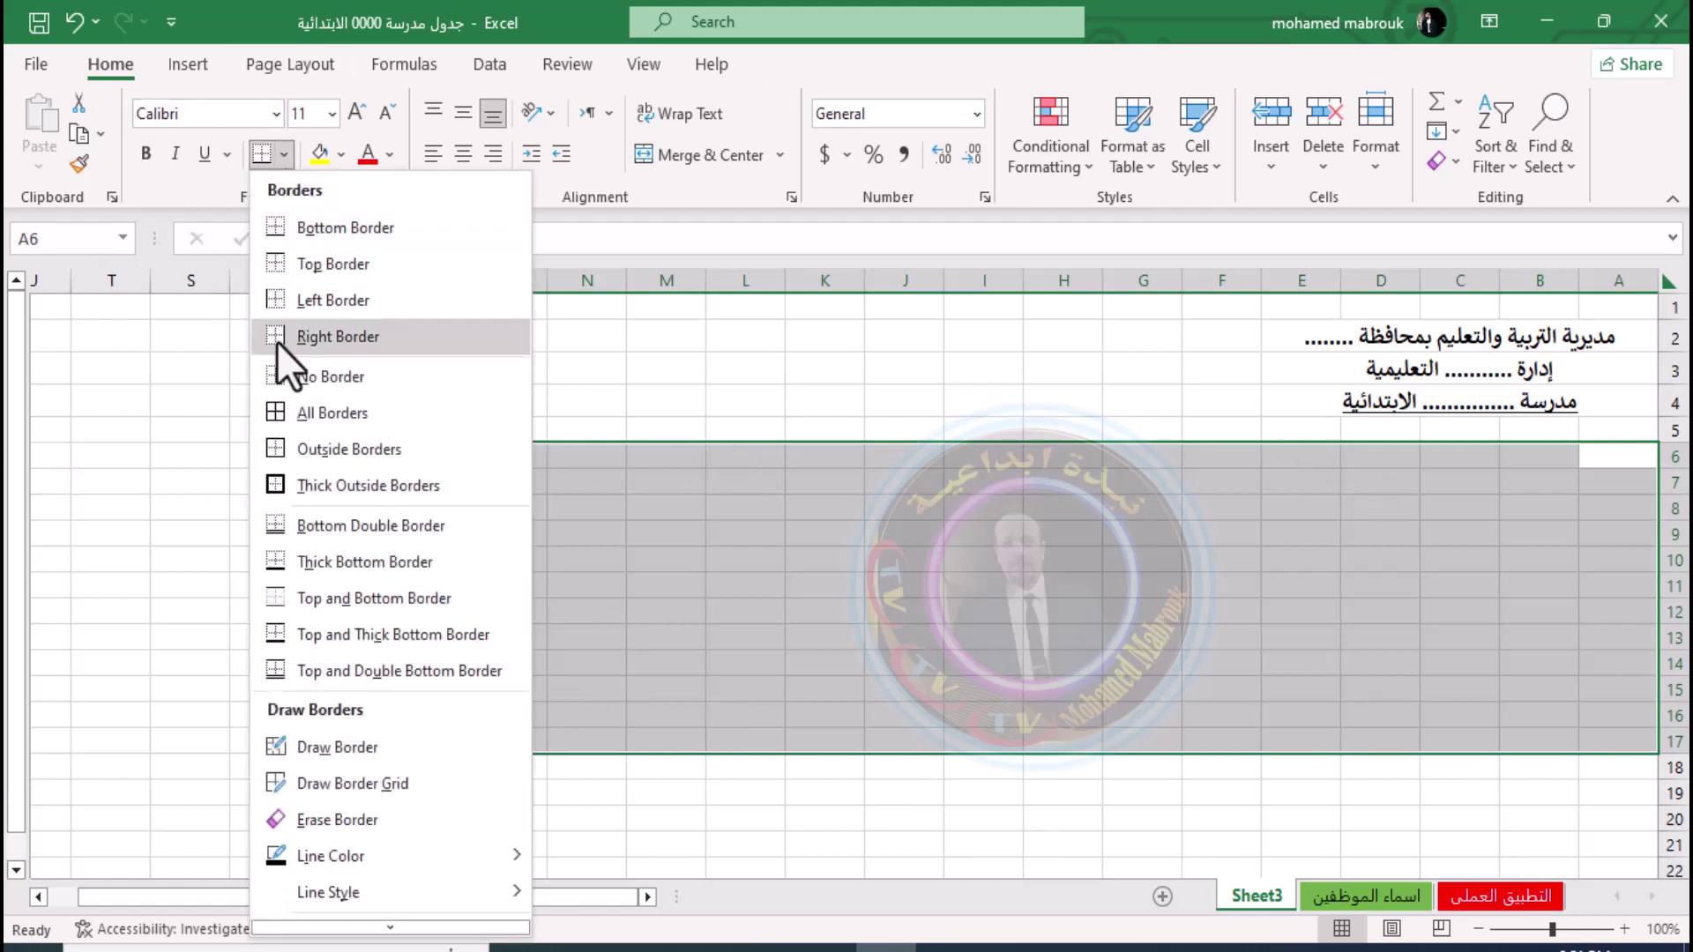
click(333, 414)
click(1036, 594)
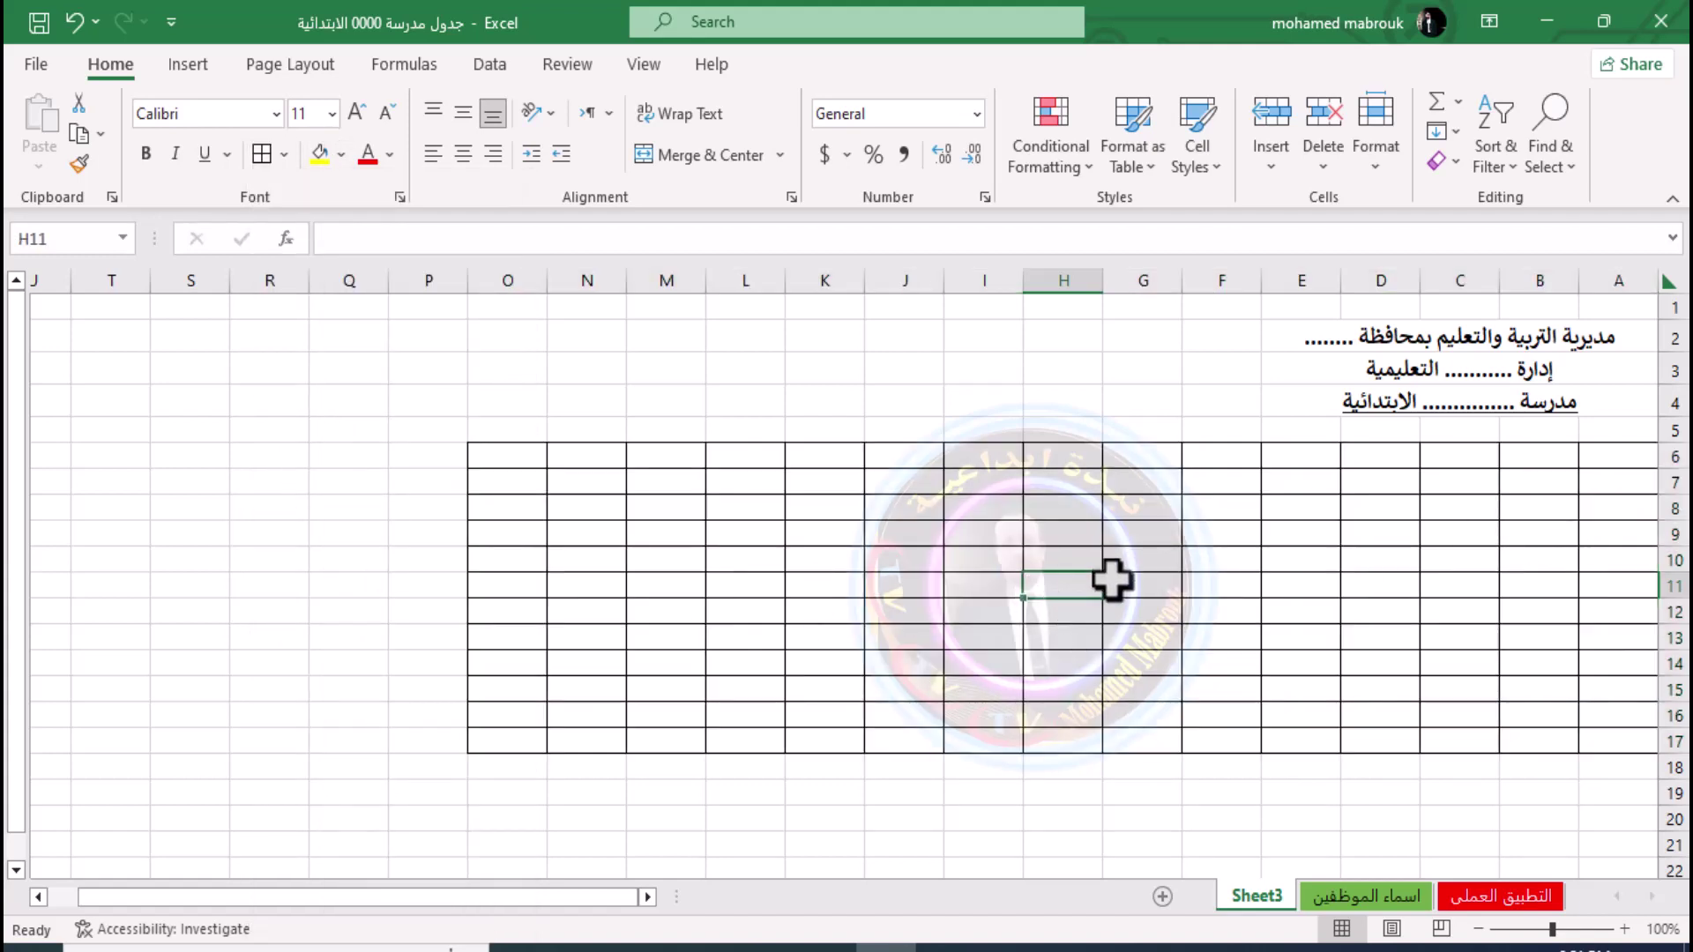
key(ctrl+p)
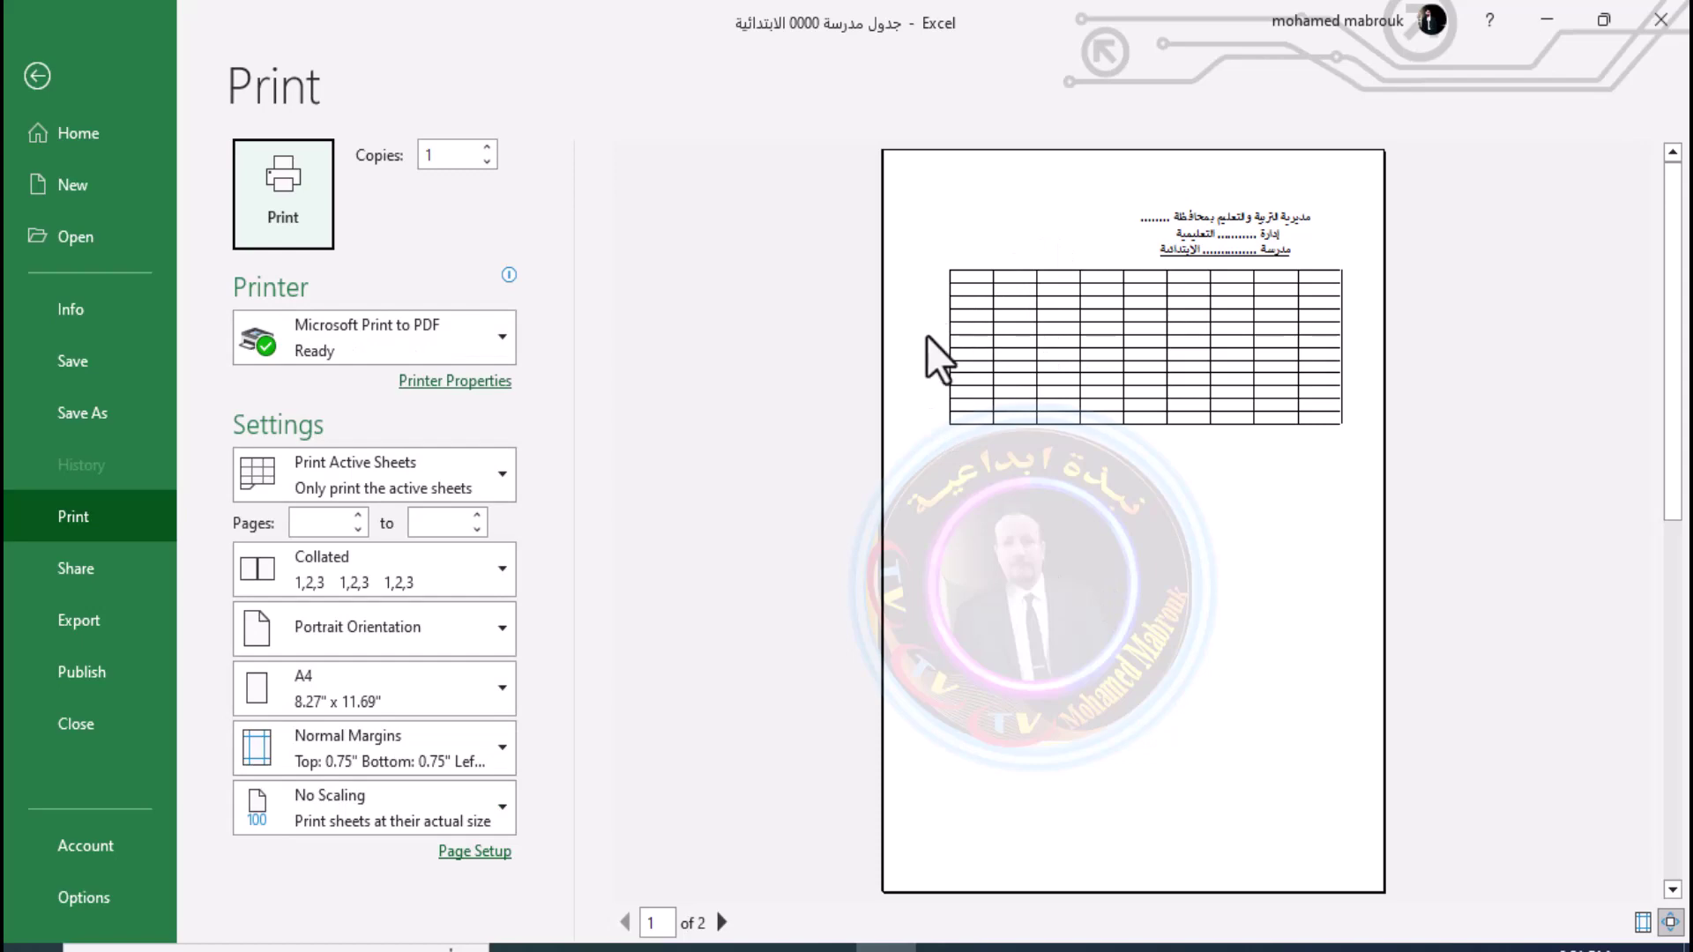
Leave the print preview and select cell O6 in the bordered table
click(37, 75)
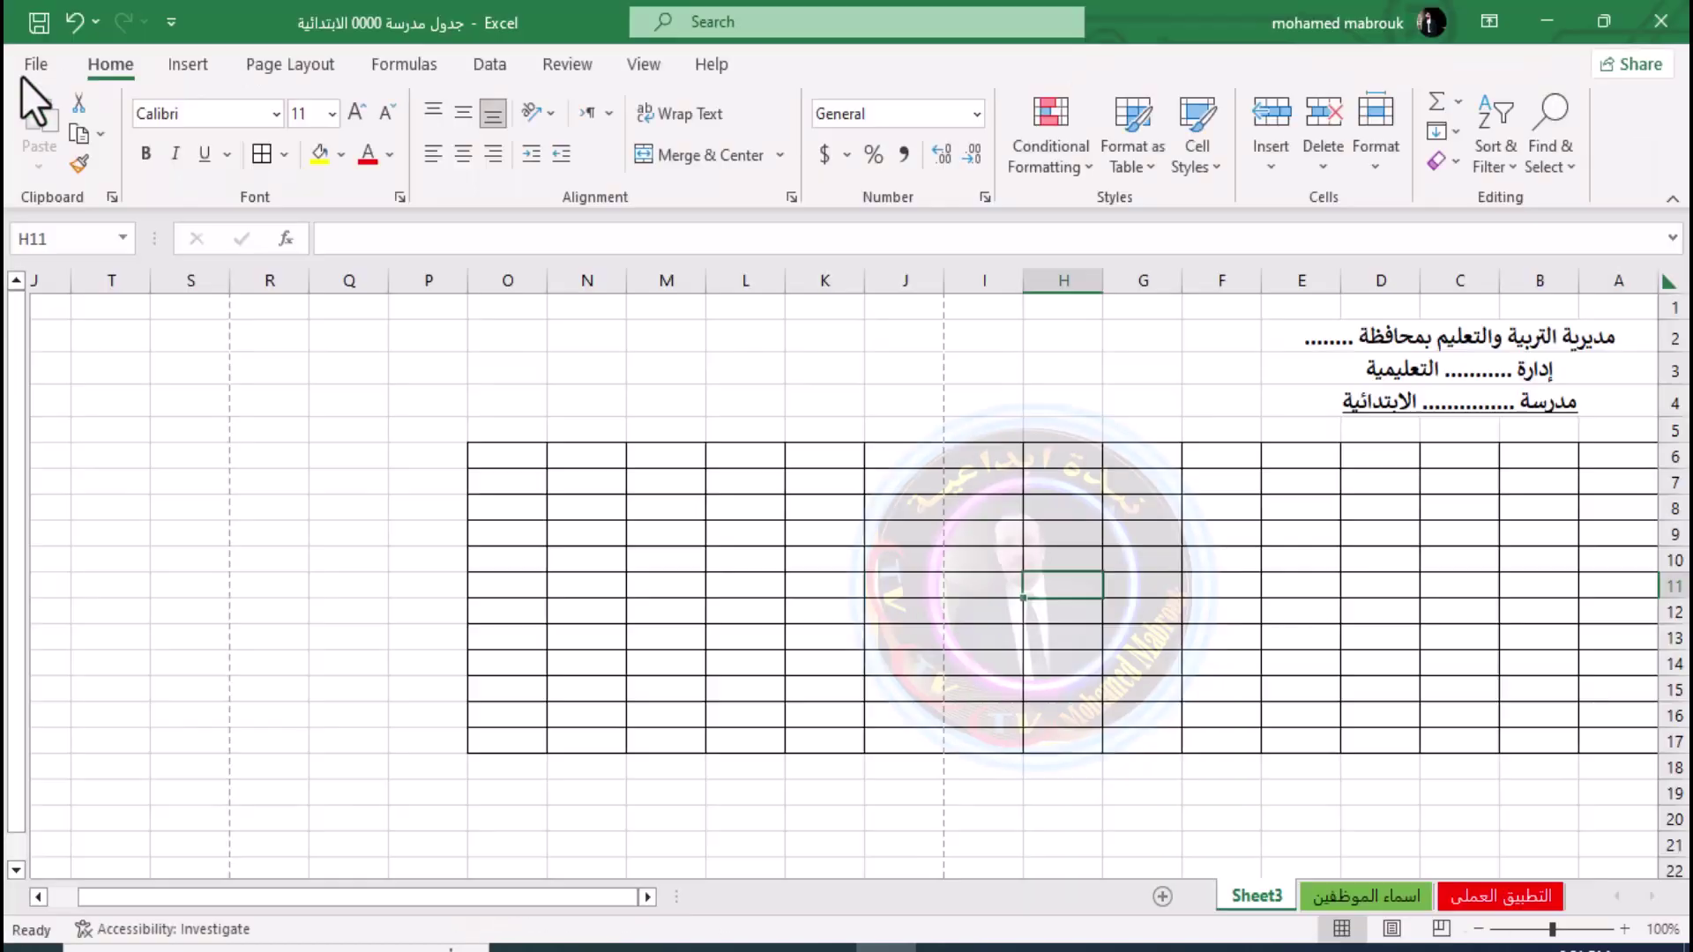
click(499, 457)
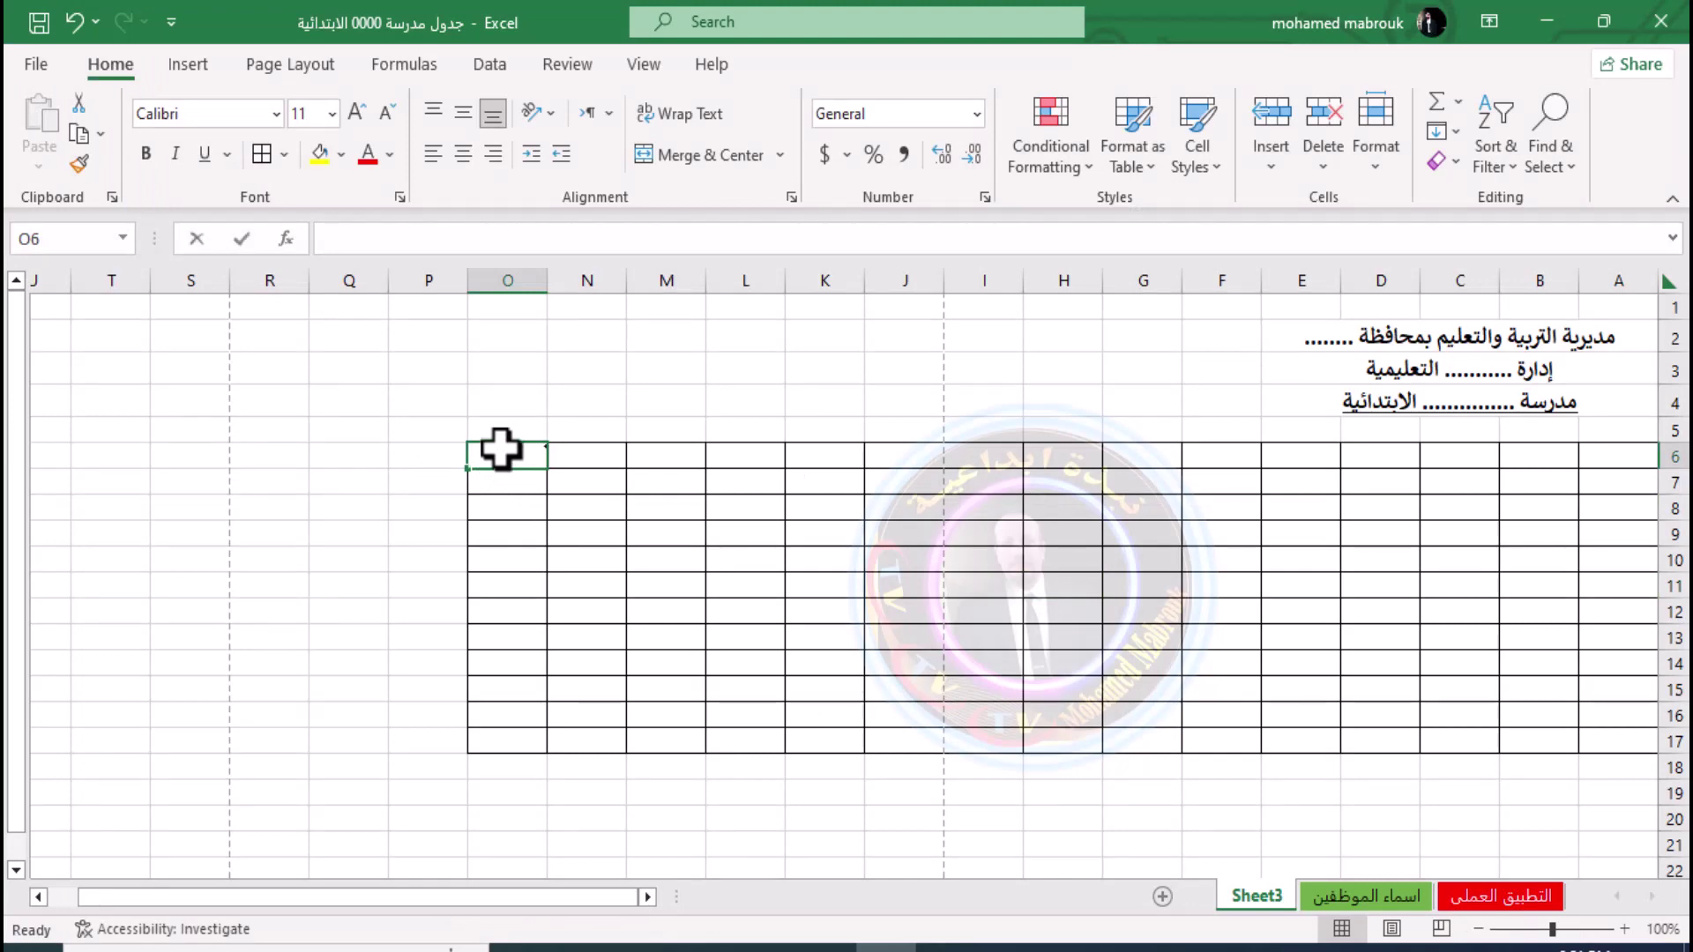
Enter 54454 in cell O6, then select the neighbouring column
text(54454)
click(336, 533)
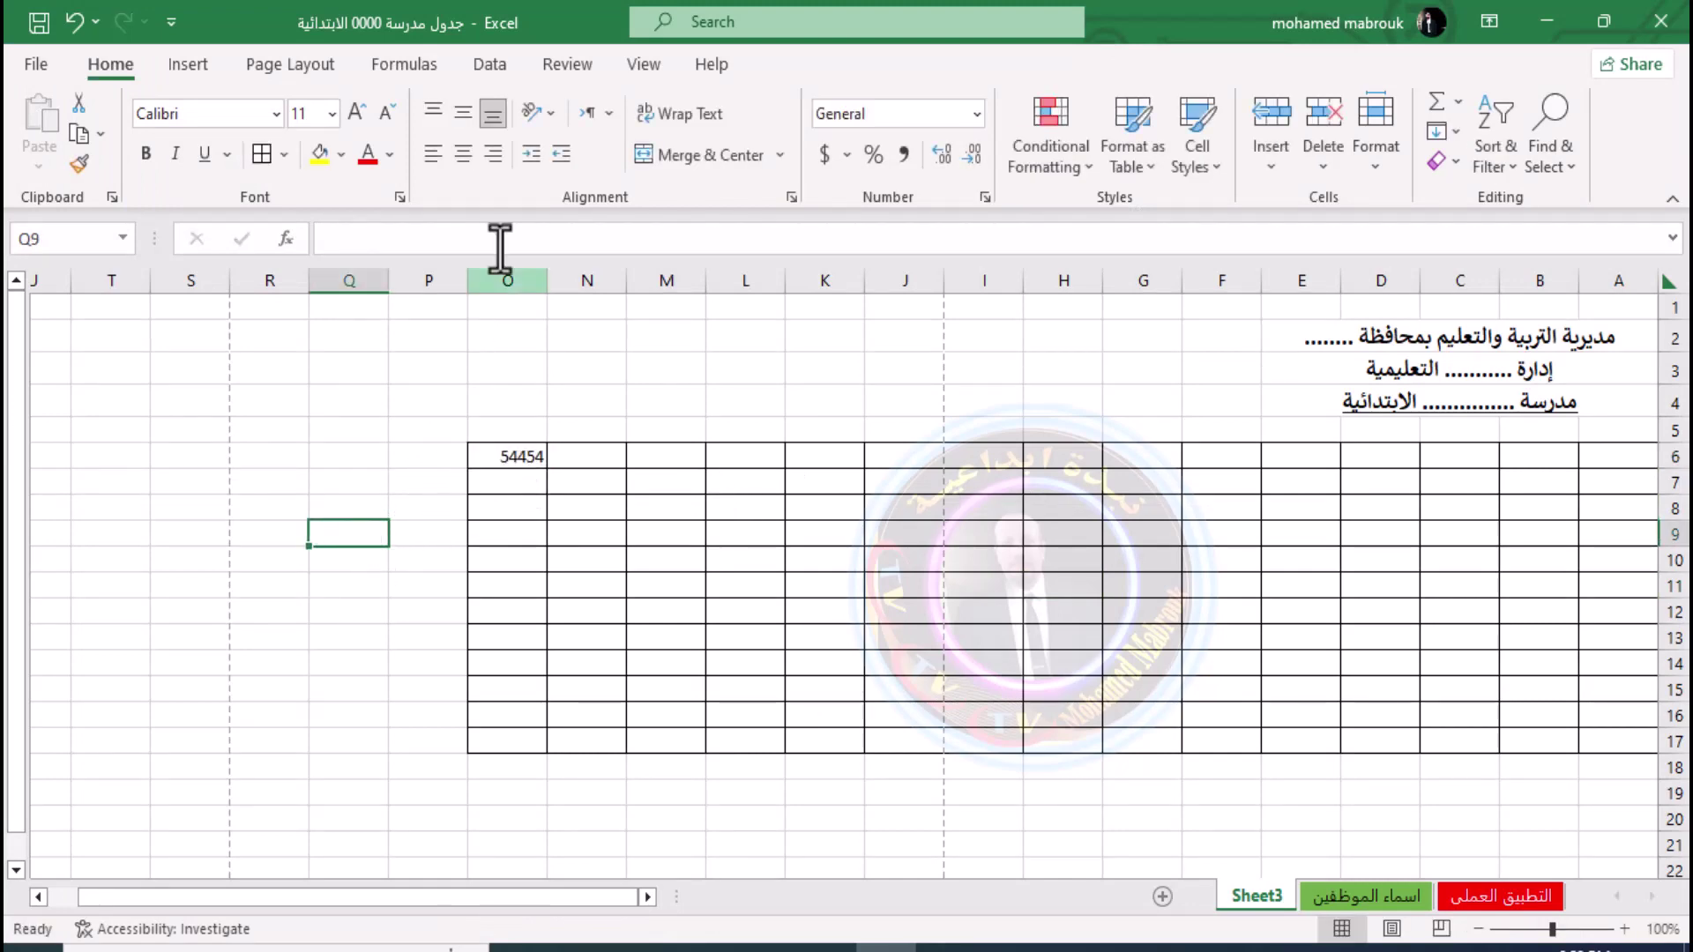
click(494, 280)
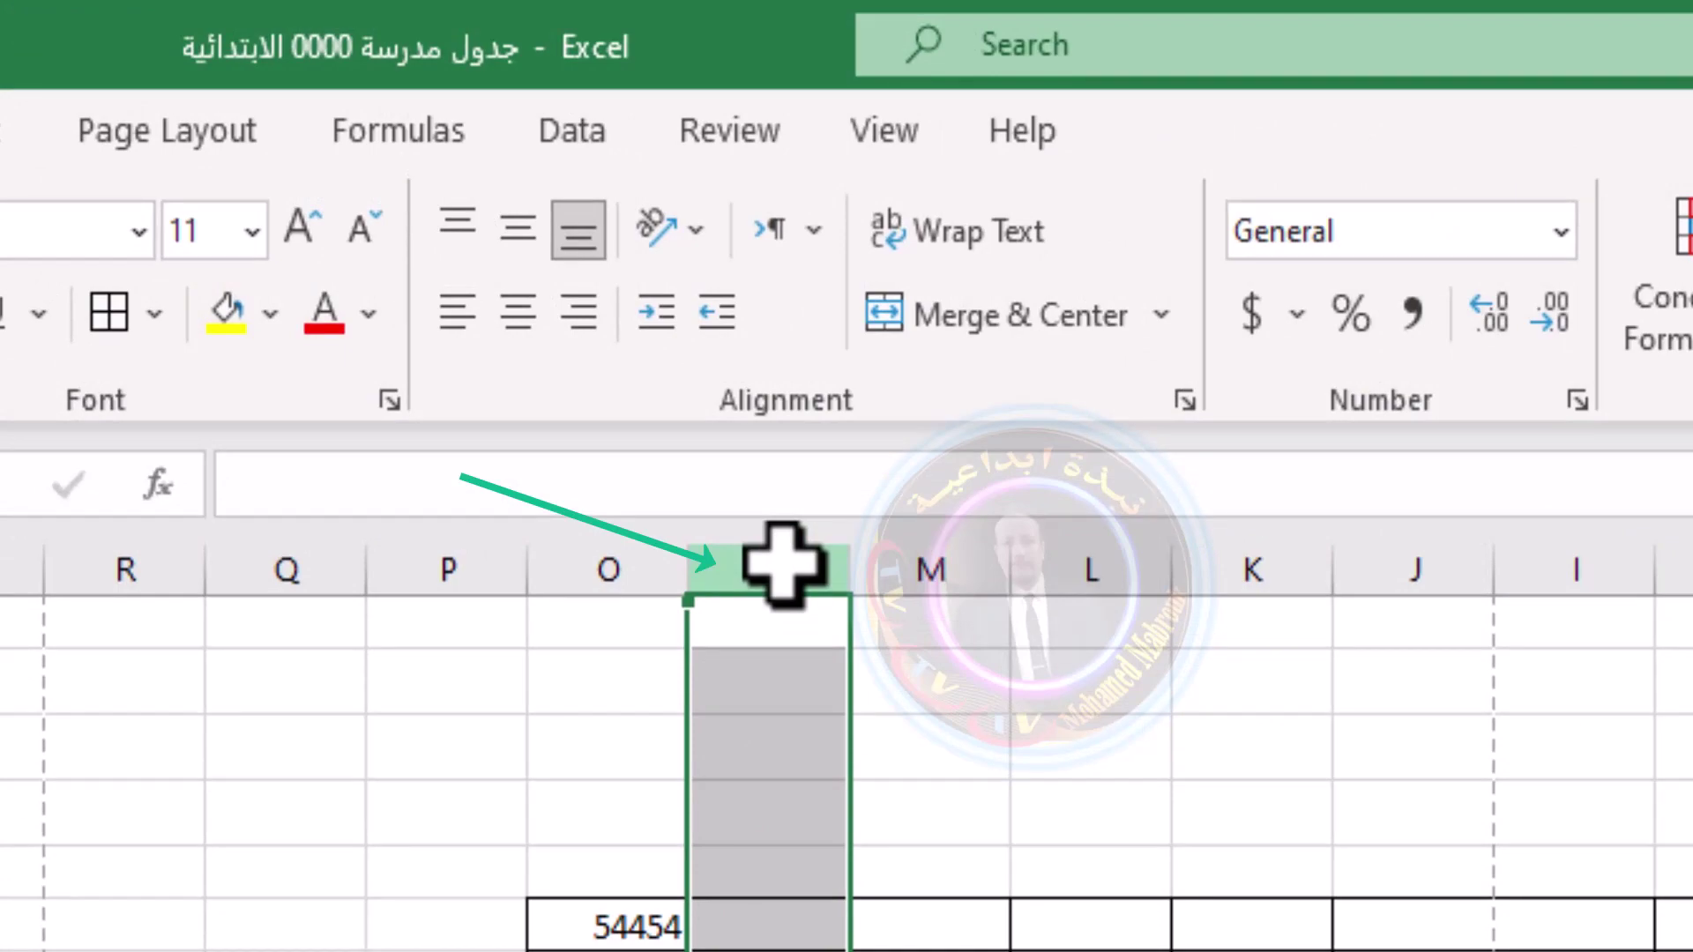
Insert a blank column and blank rows, then delete row 8, leaving 54454 in R6
key(ctrl+plus)
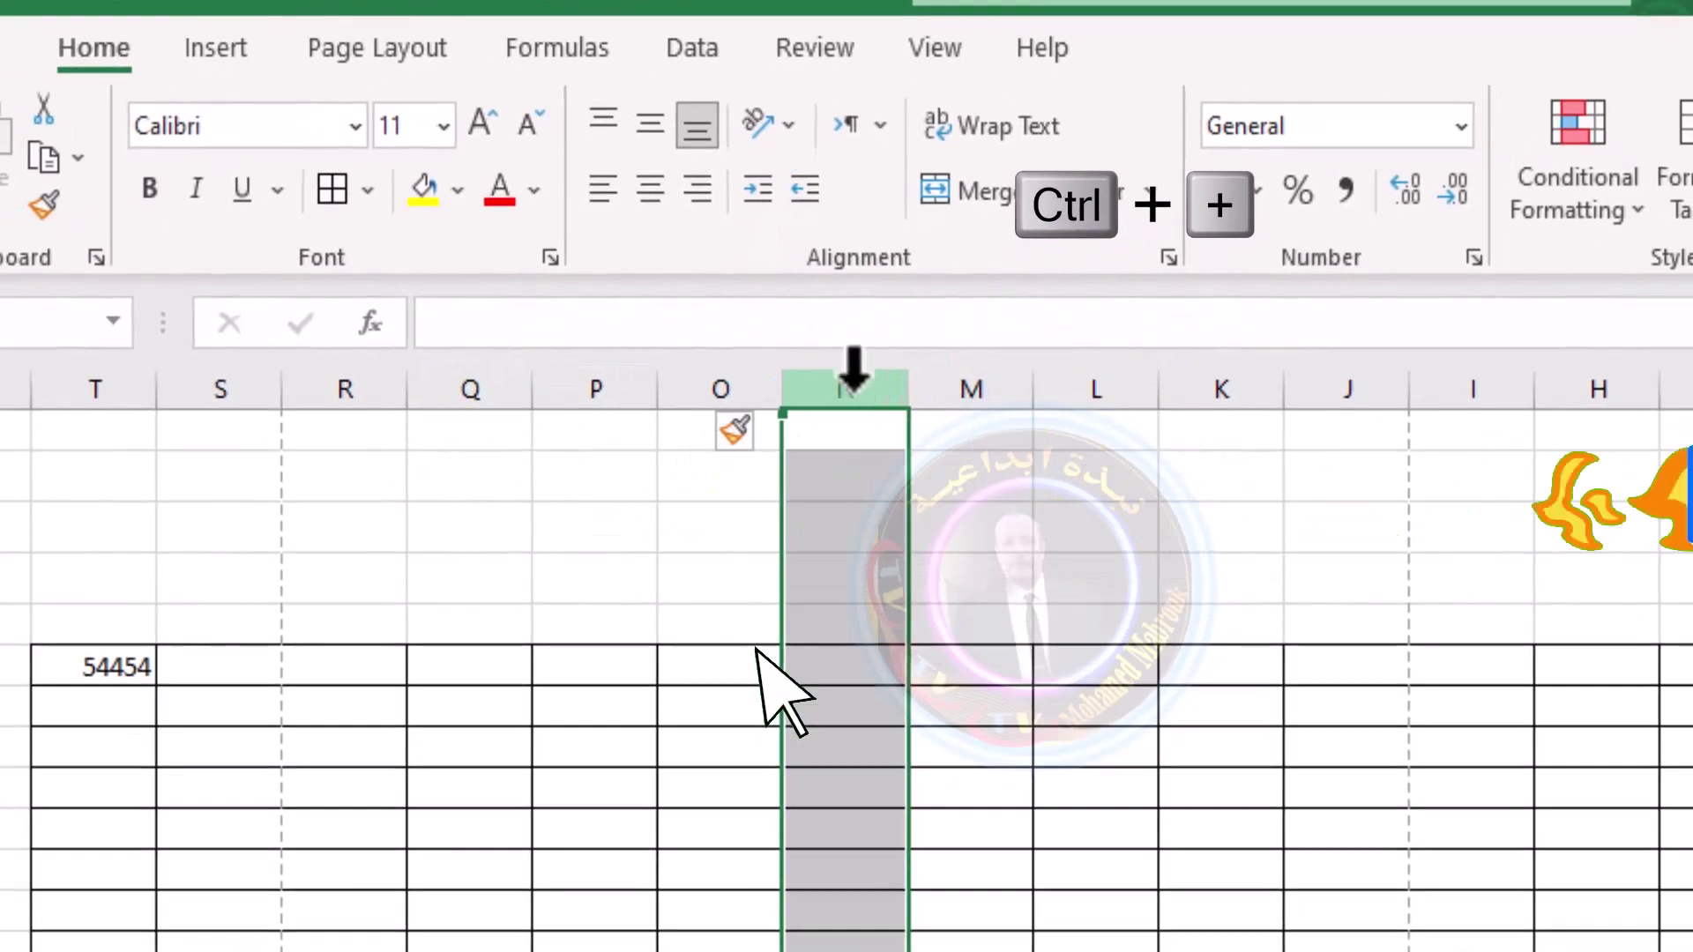
key(shift+space)
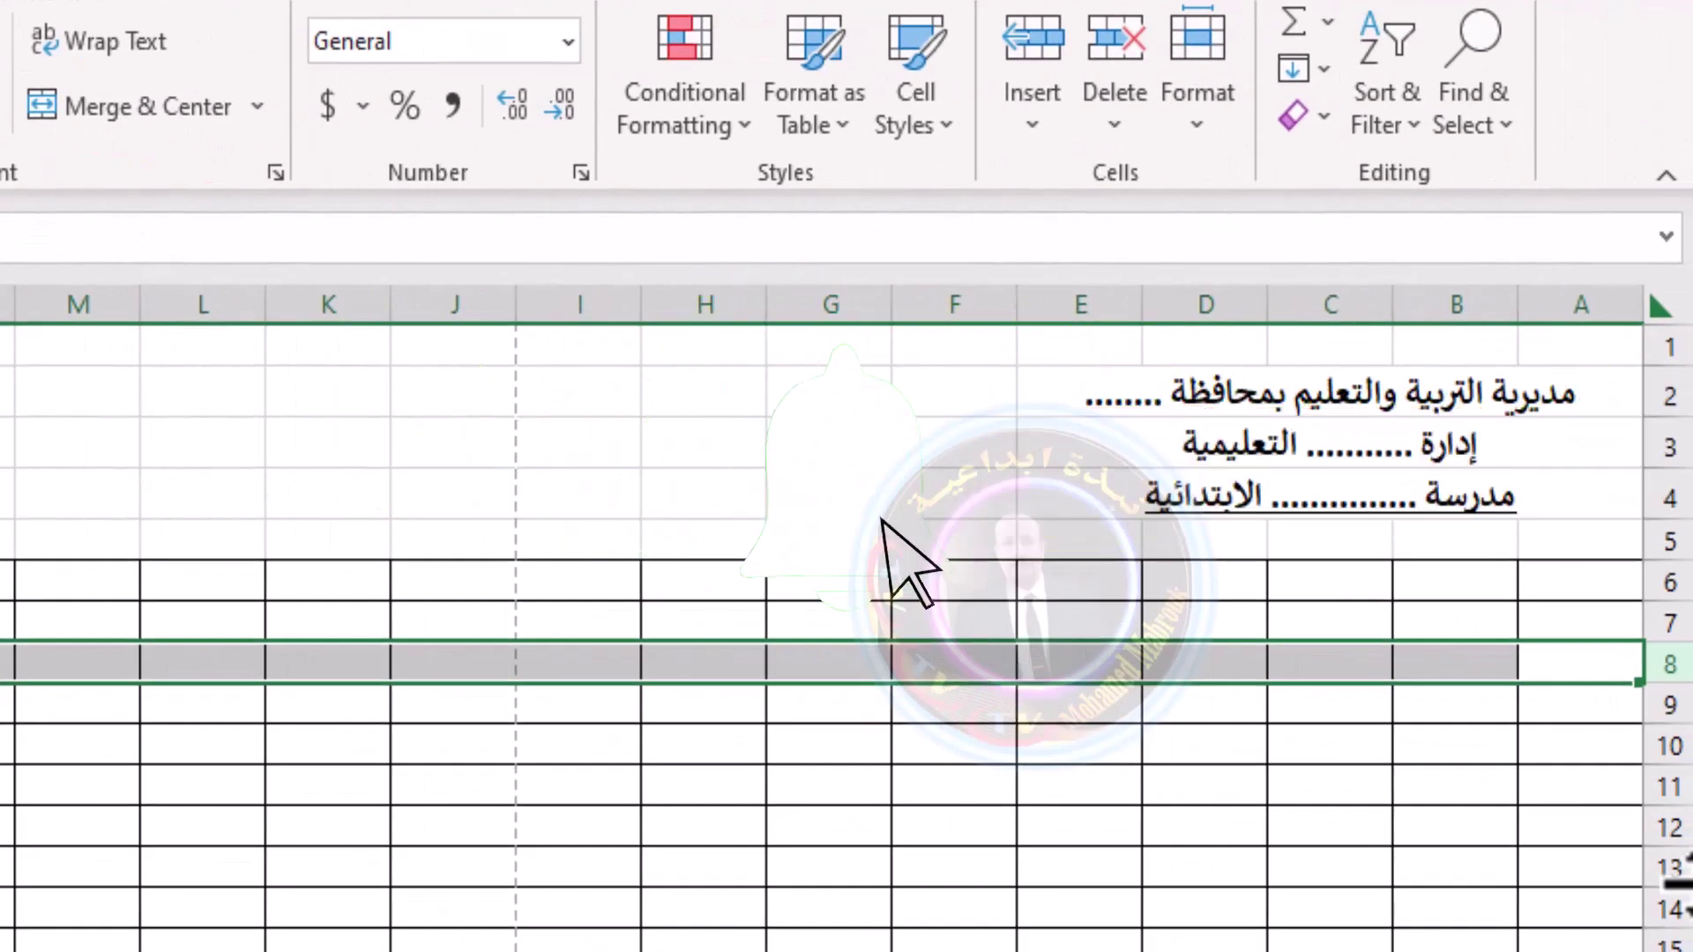
key(ctrl+plus)
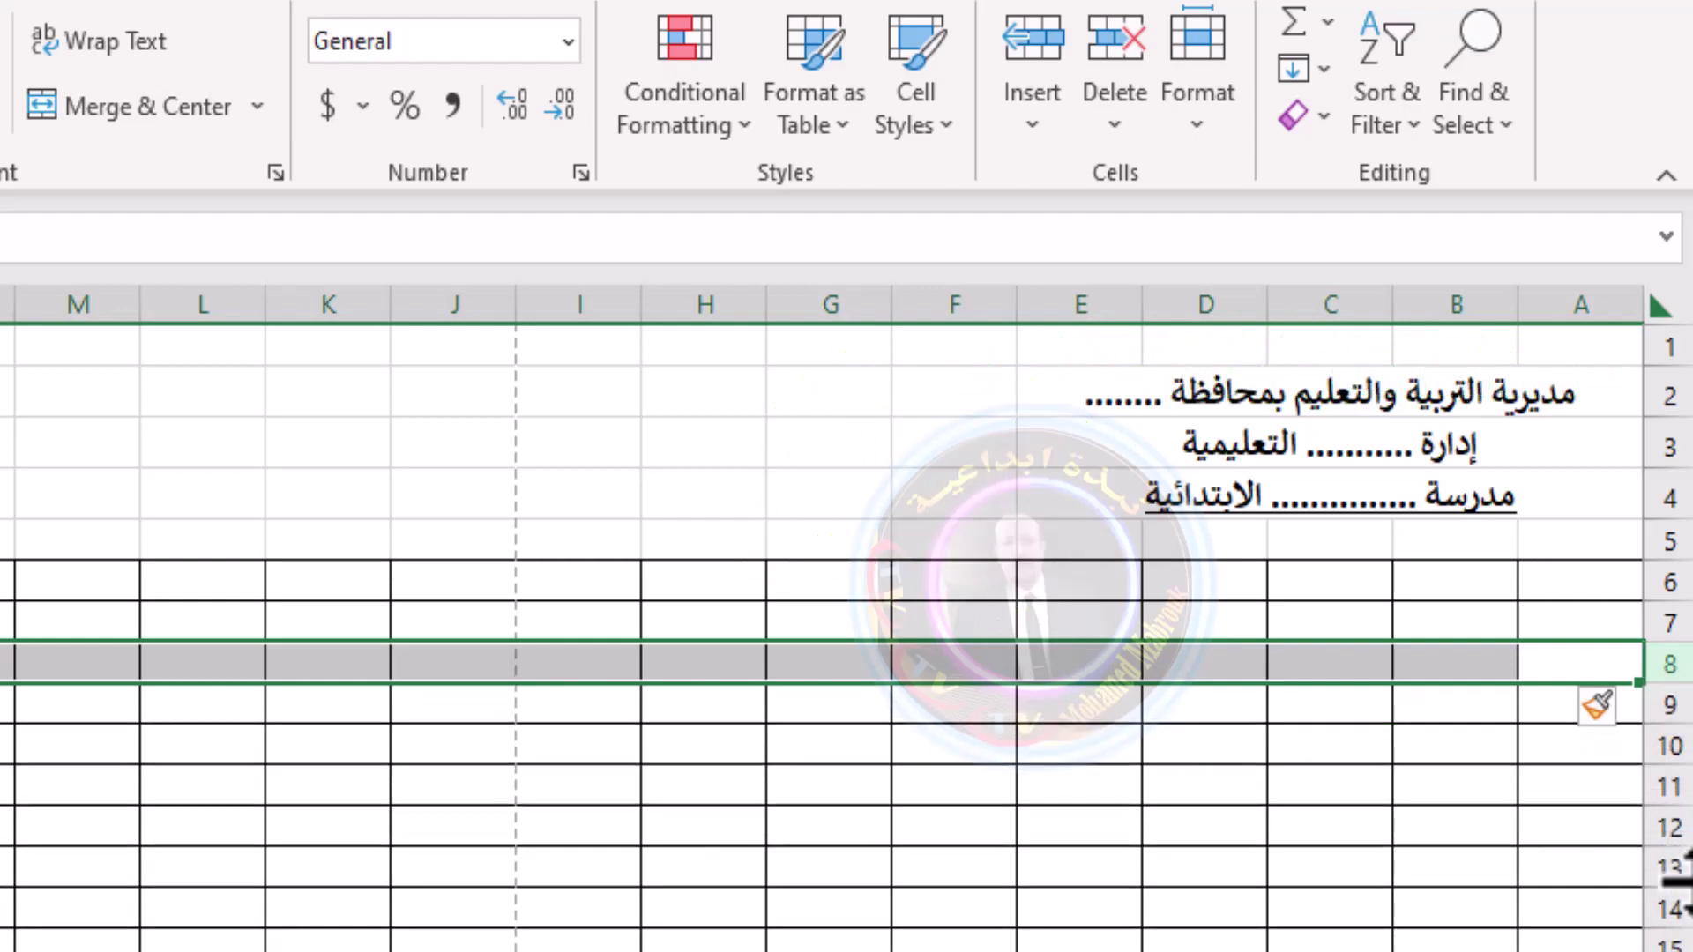
click(1353, 781)
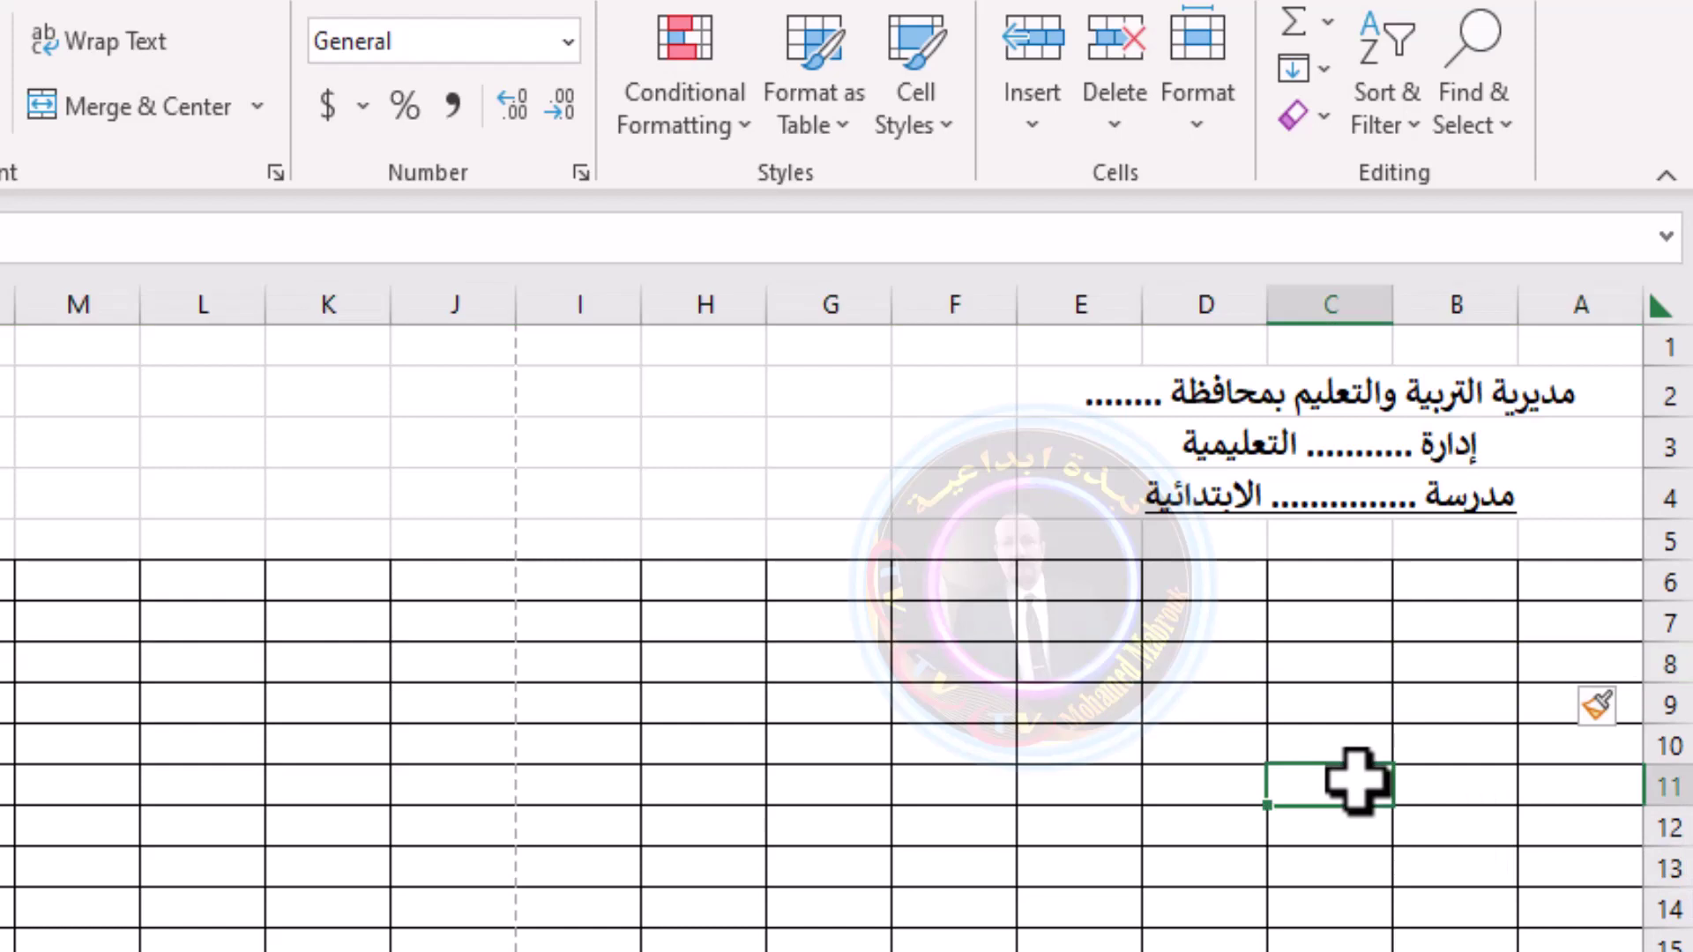
click(1673, 663)
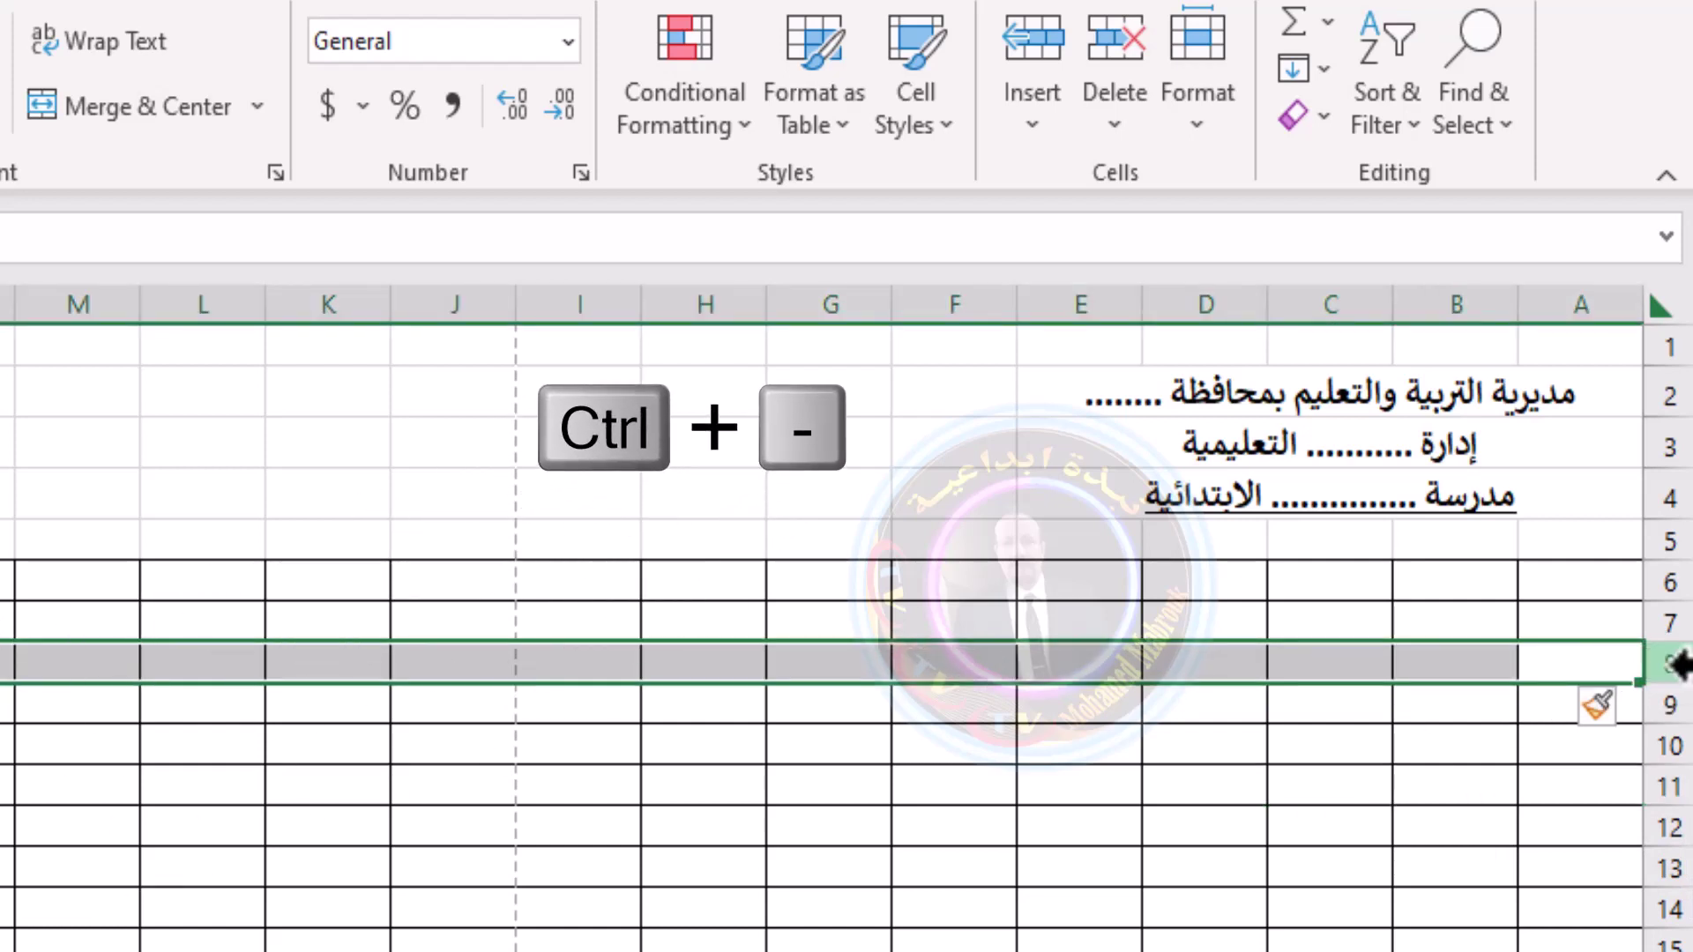
key(ctrl+minus)
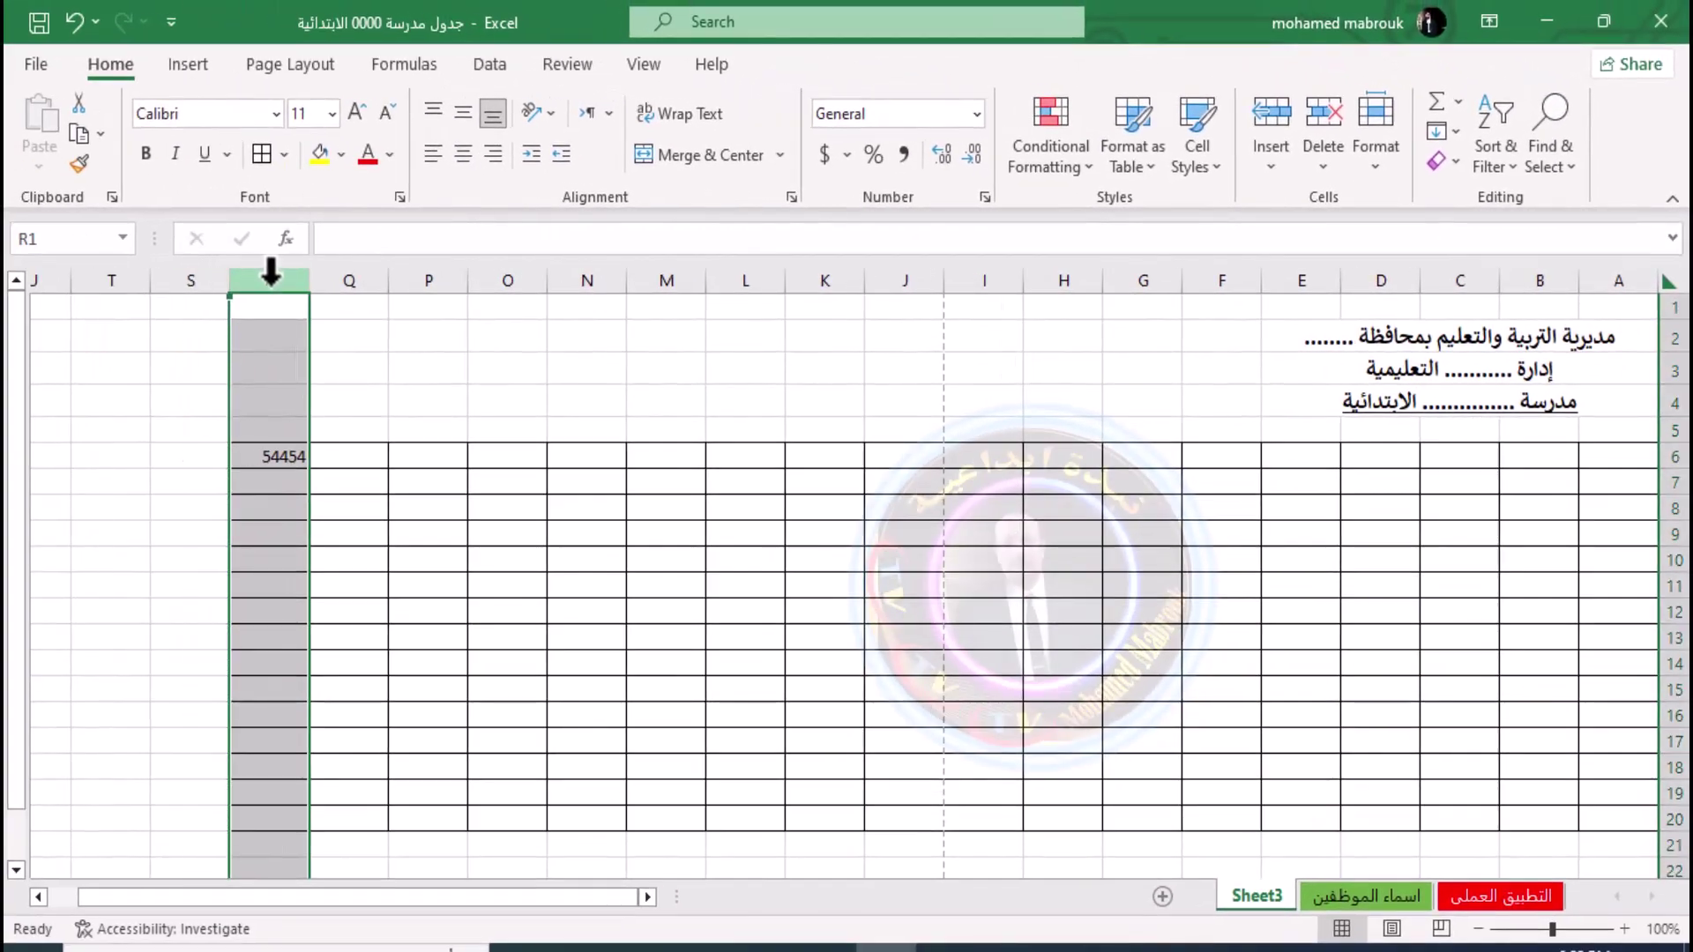
key(ctrl+z)
key(ctrl+z)
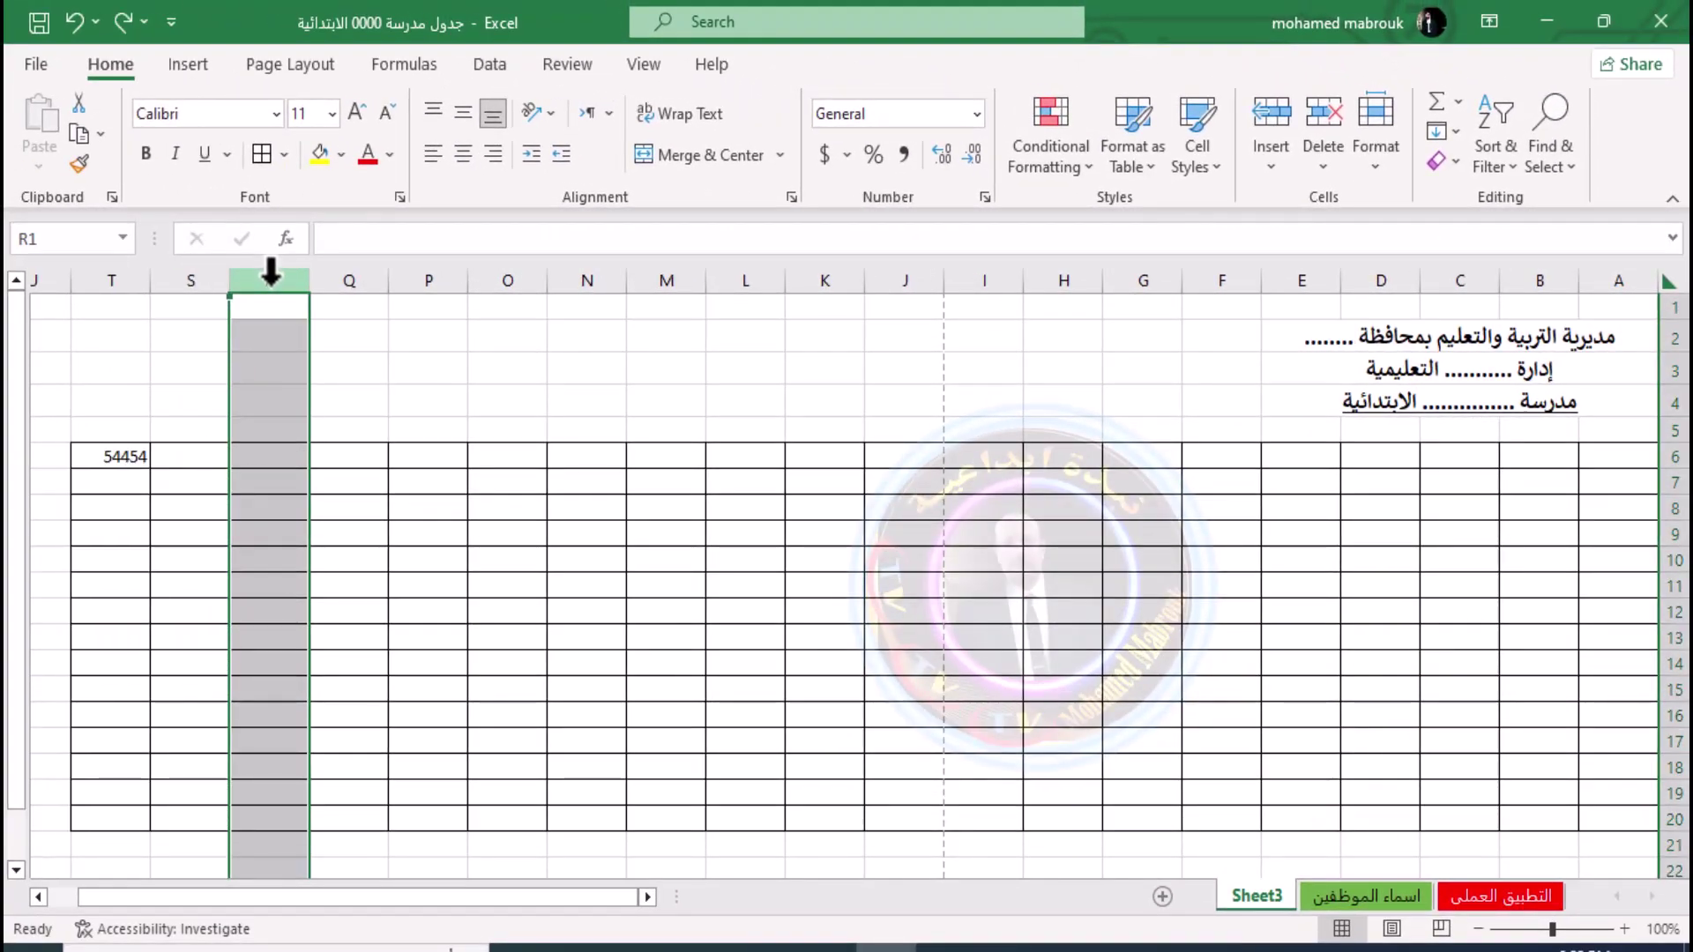
click(362, 465)
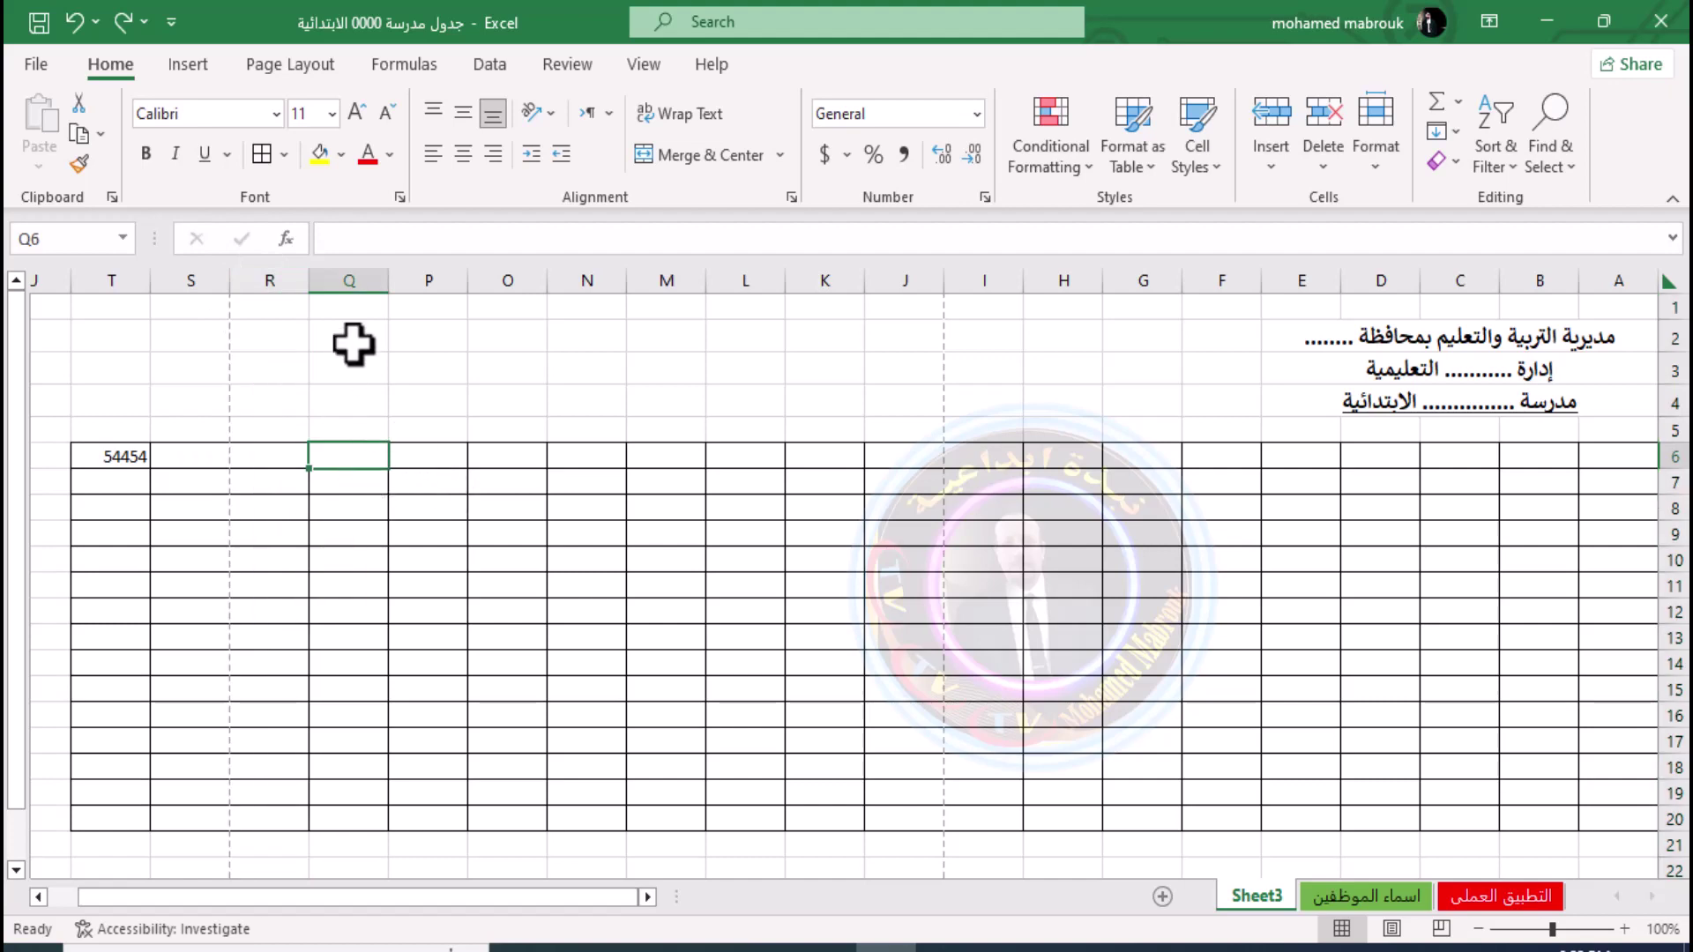
click(1677, 481)
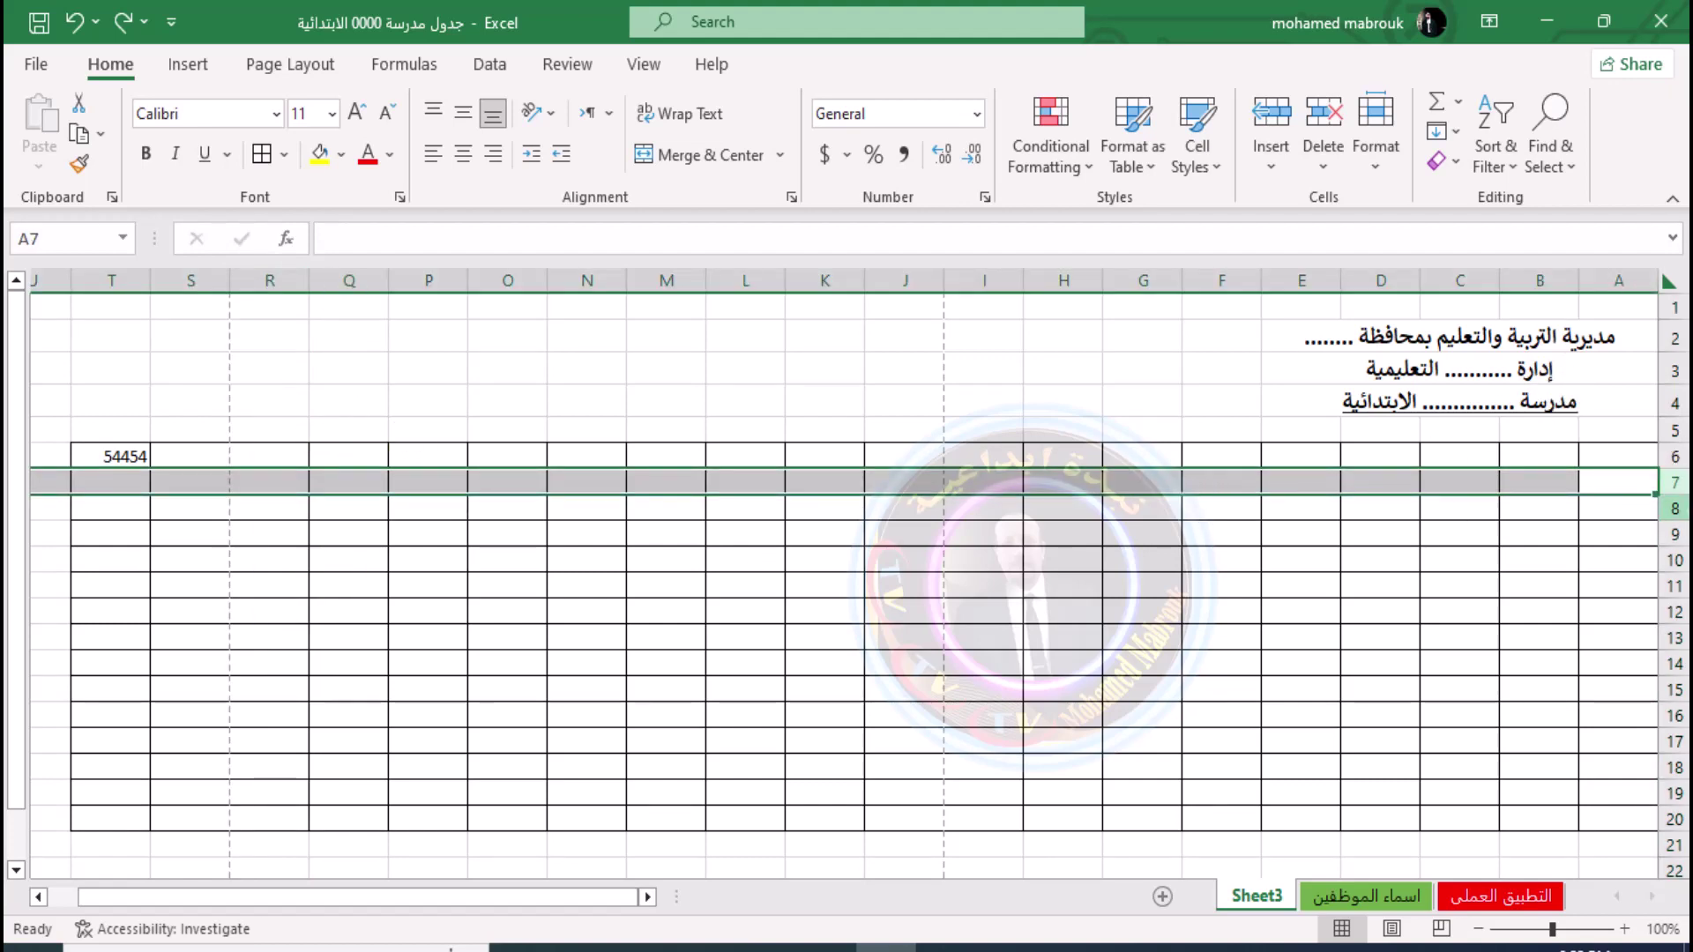
click(430, 275)
click(498, 454)
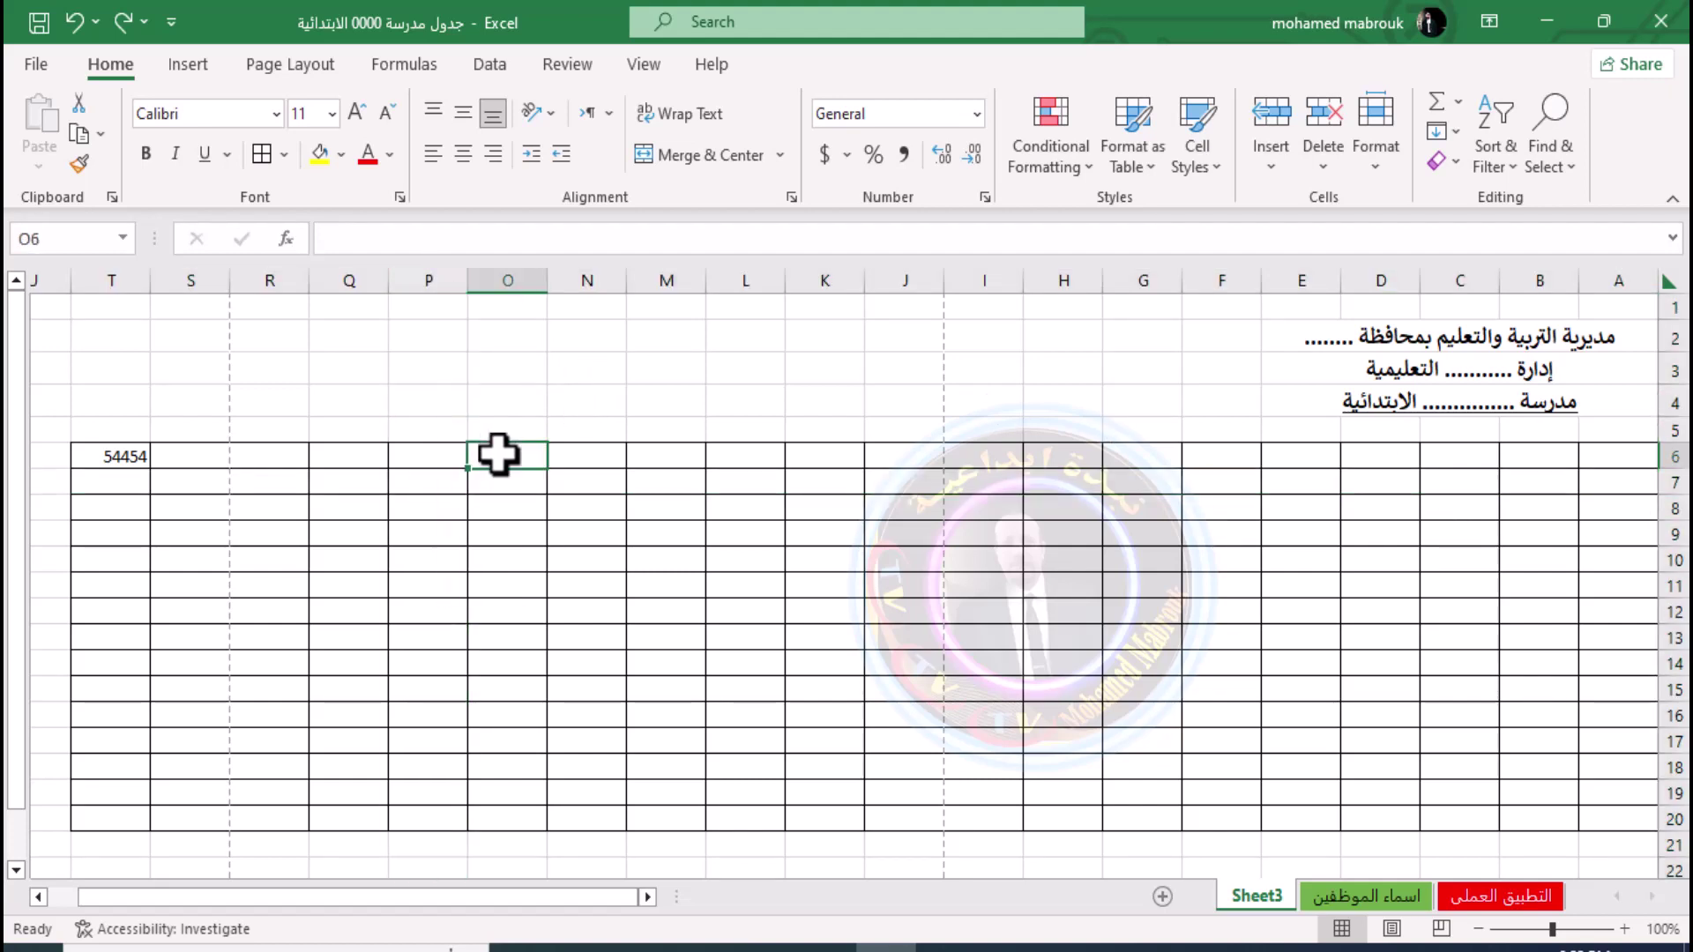
click(504, 275)
click(446, 278)
click(379, 275)
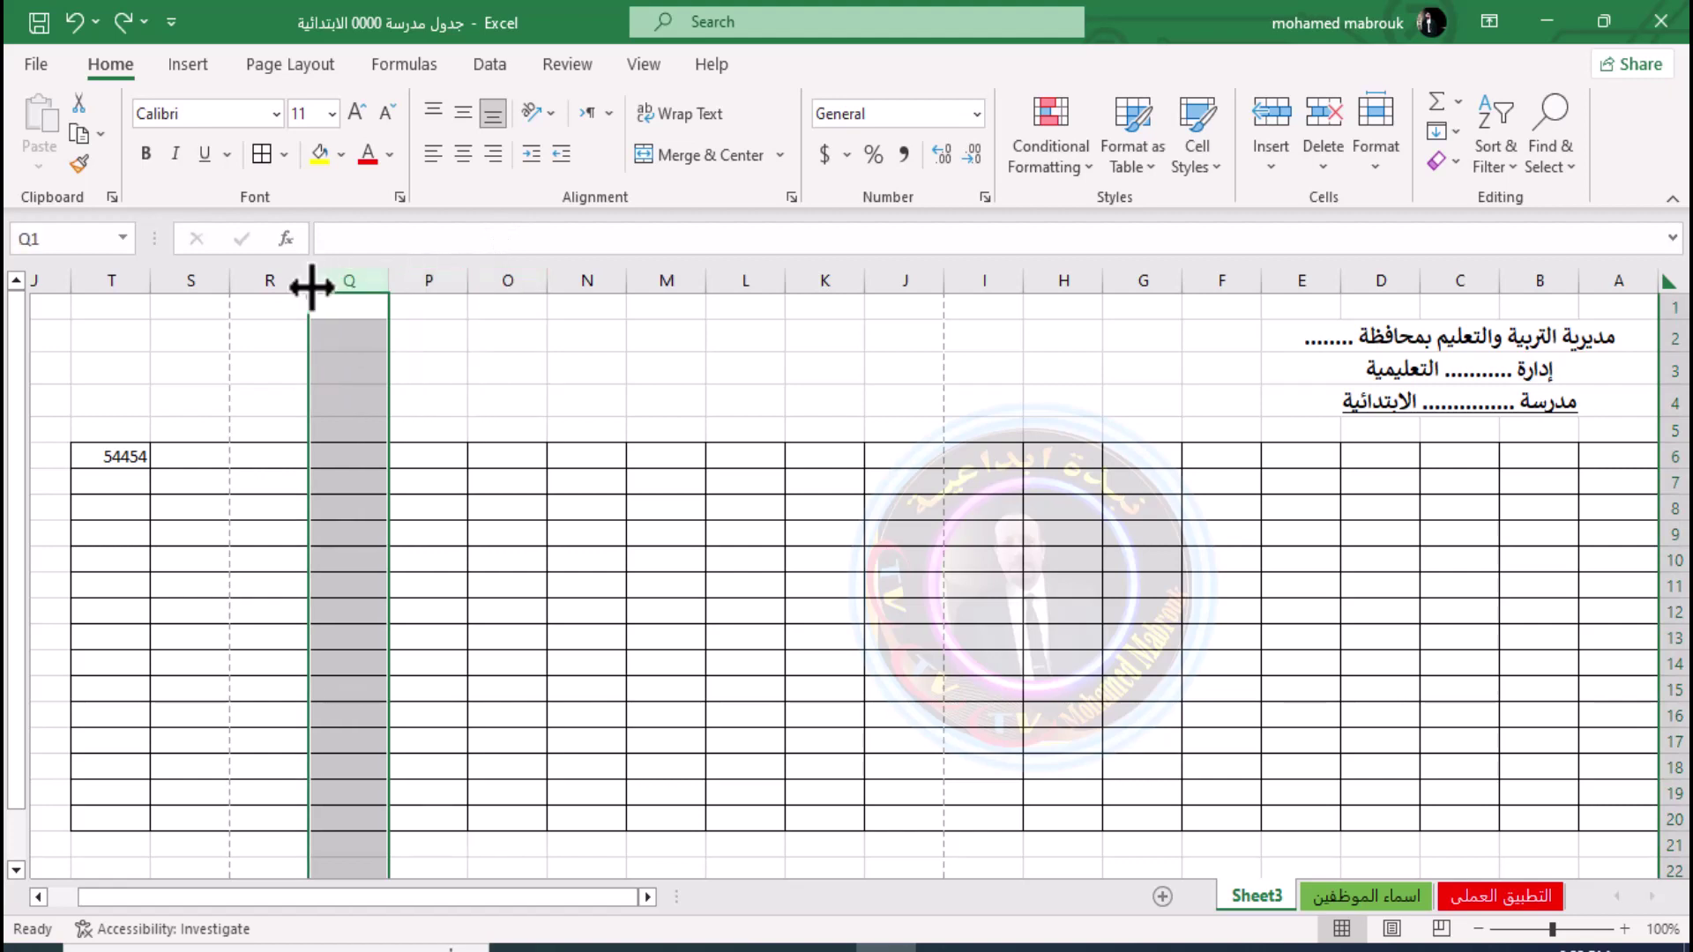
click(283, 278)
click(363, 278)
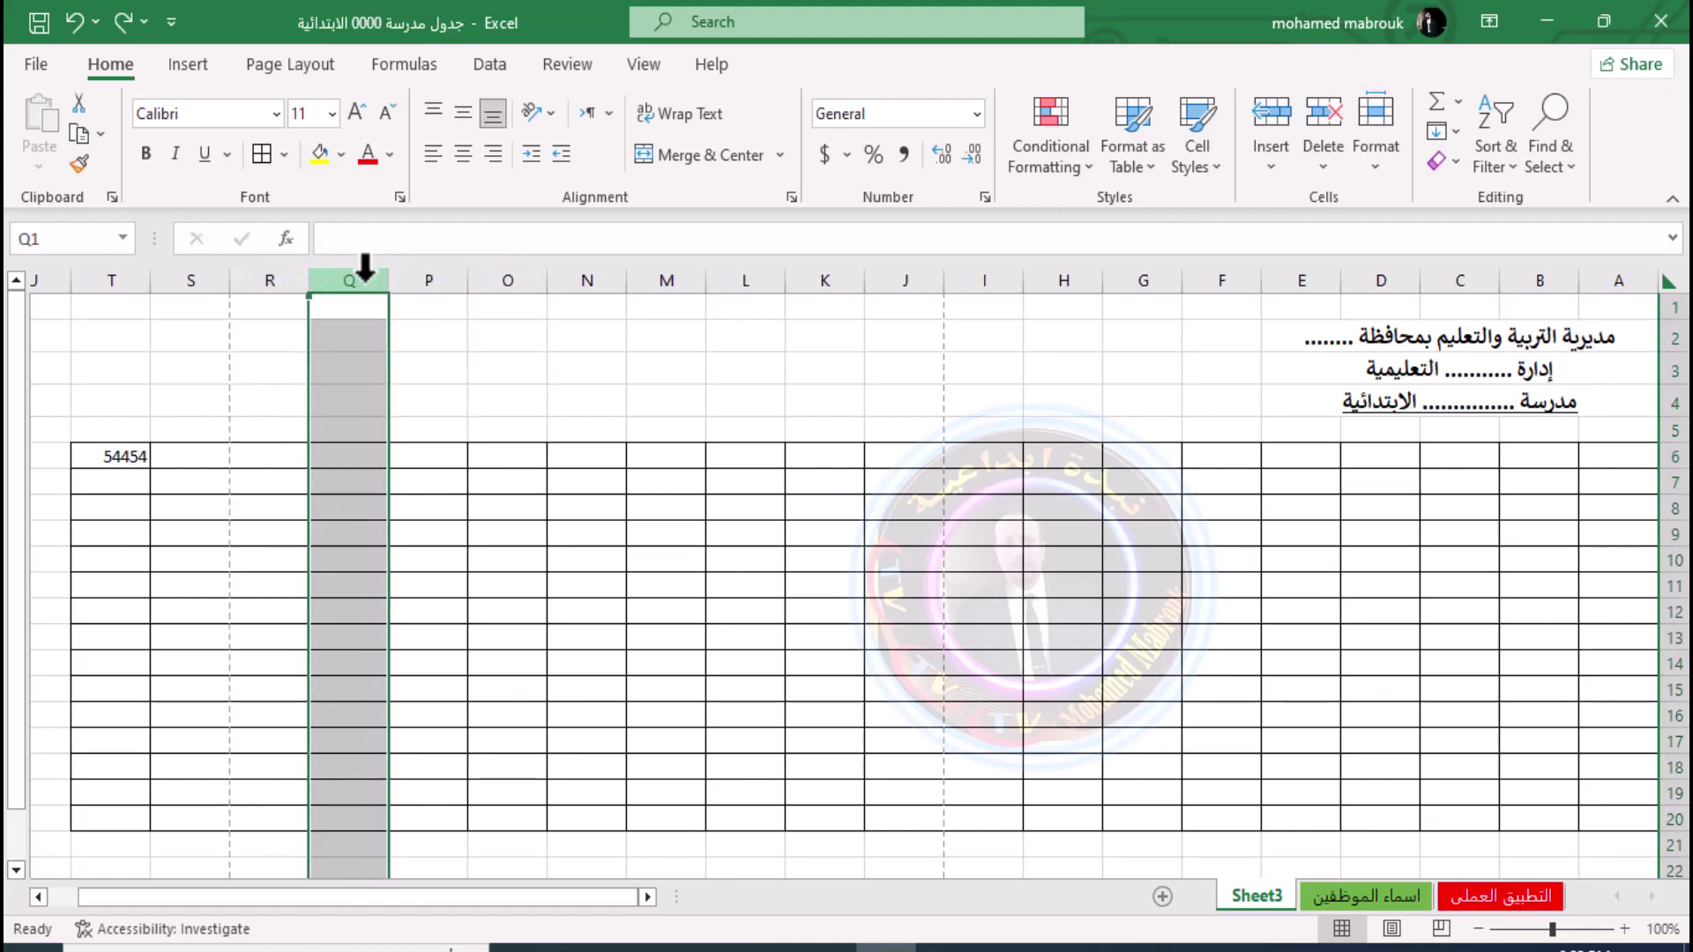
click(411, 277)
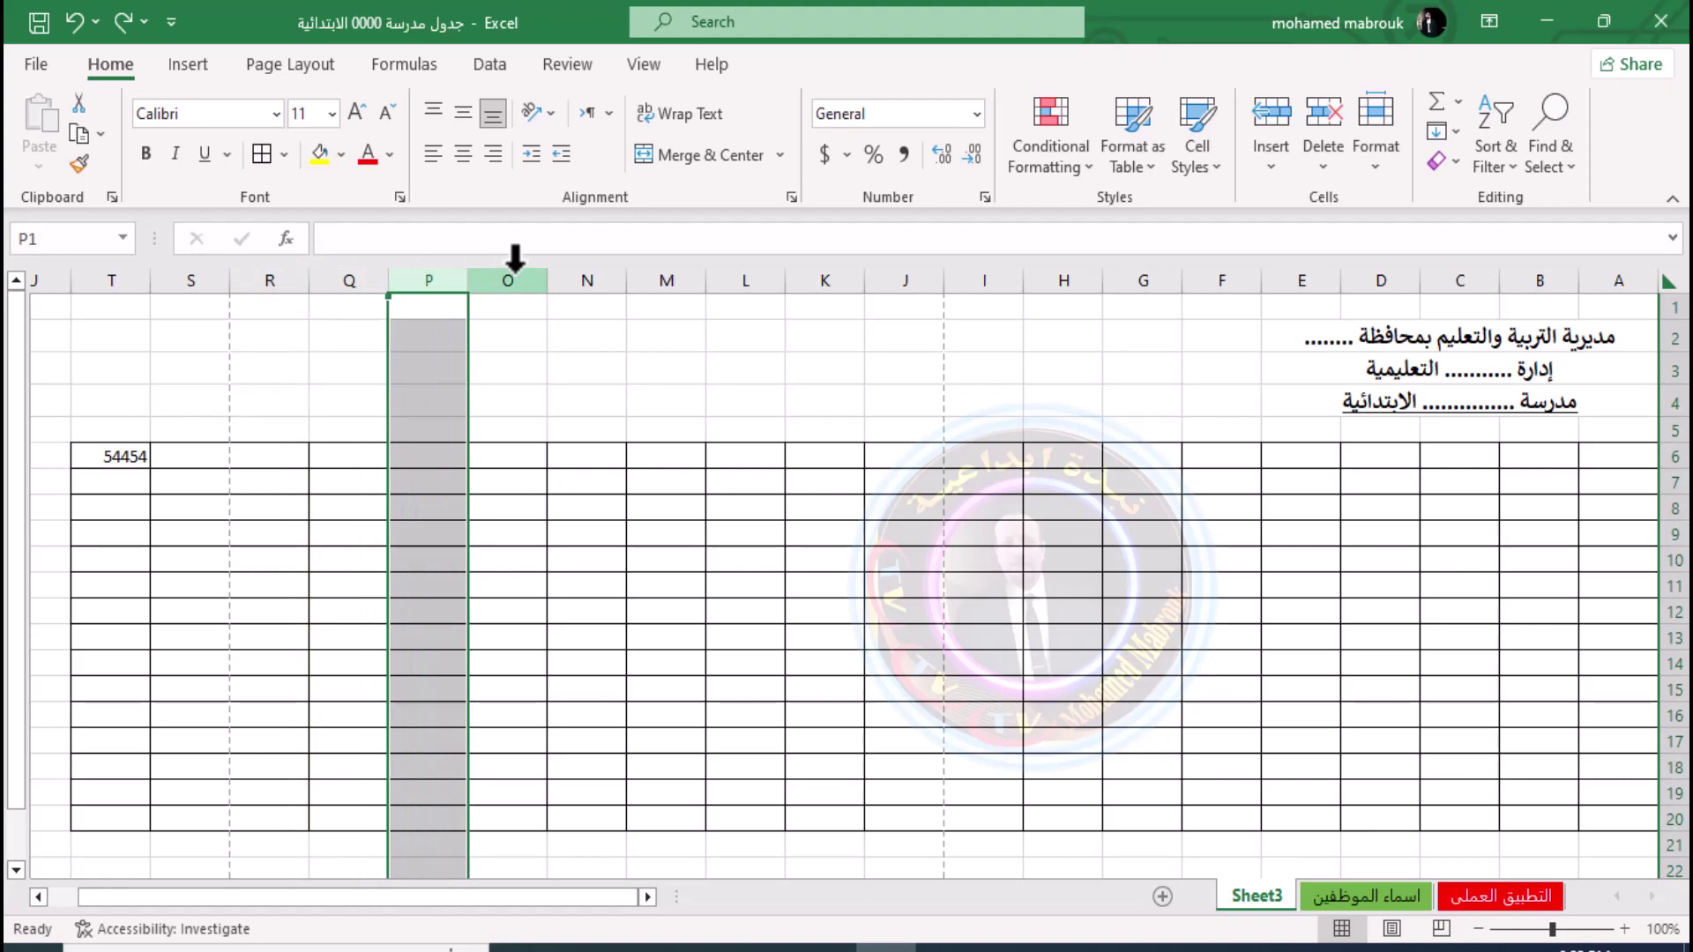
Select columns K to P and delete all six, putting 54454 in N6
click(657, 271)
click(1005, 584)
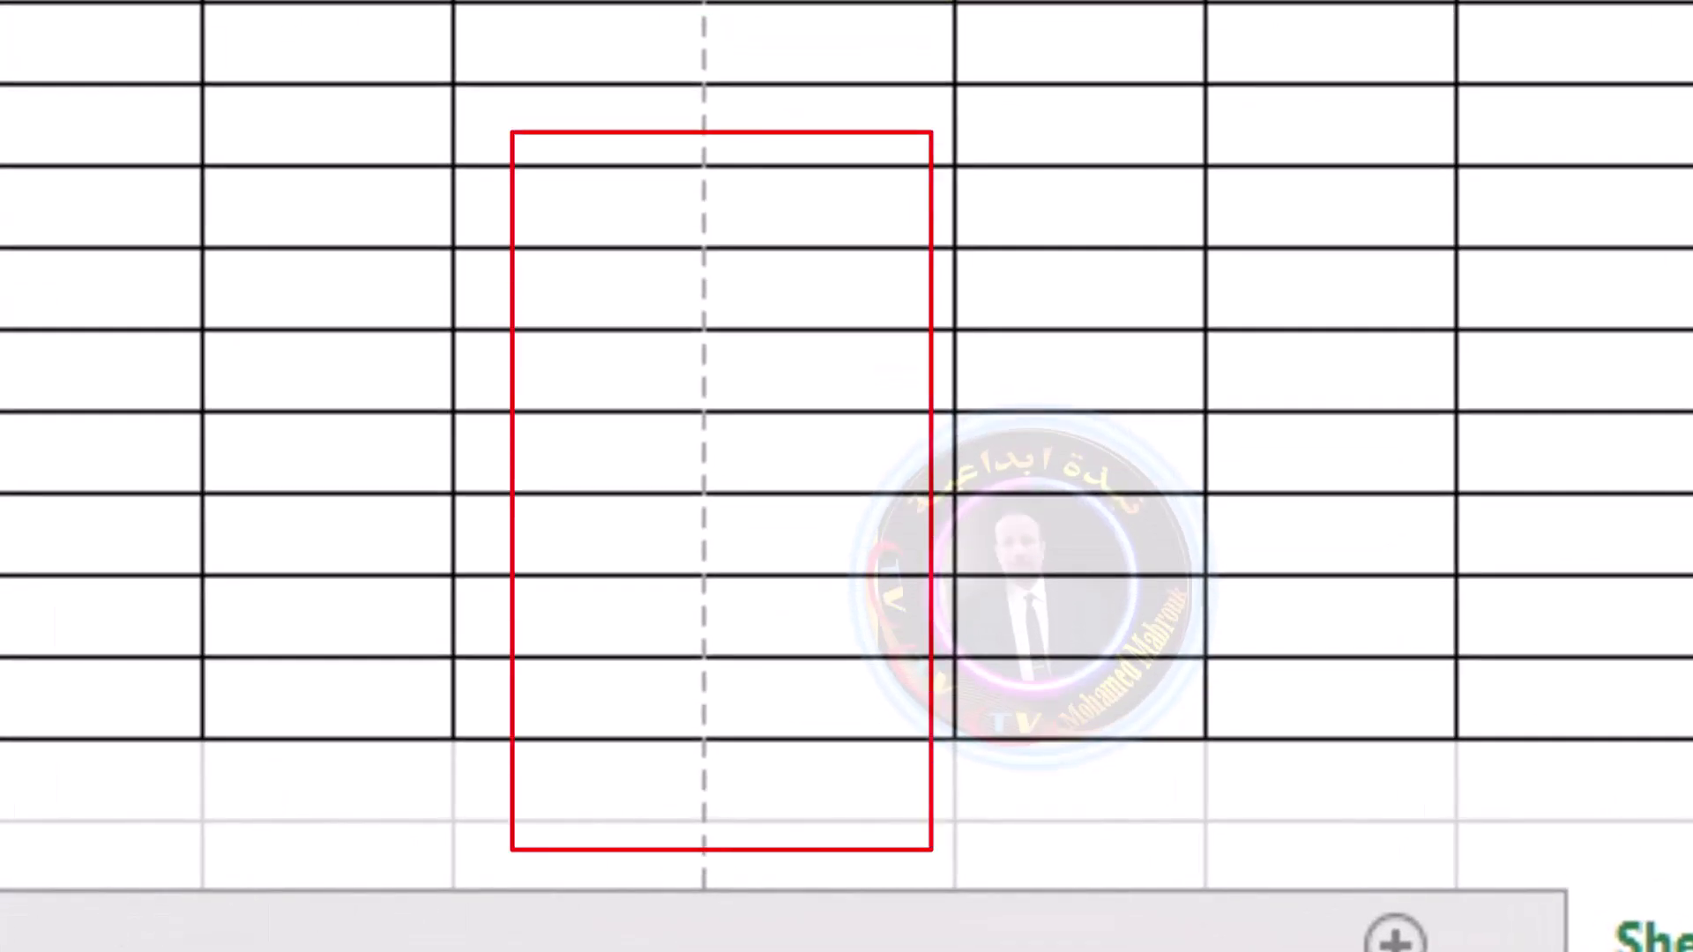
drag(825, 280, 383, 279)
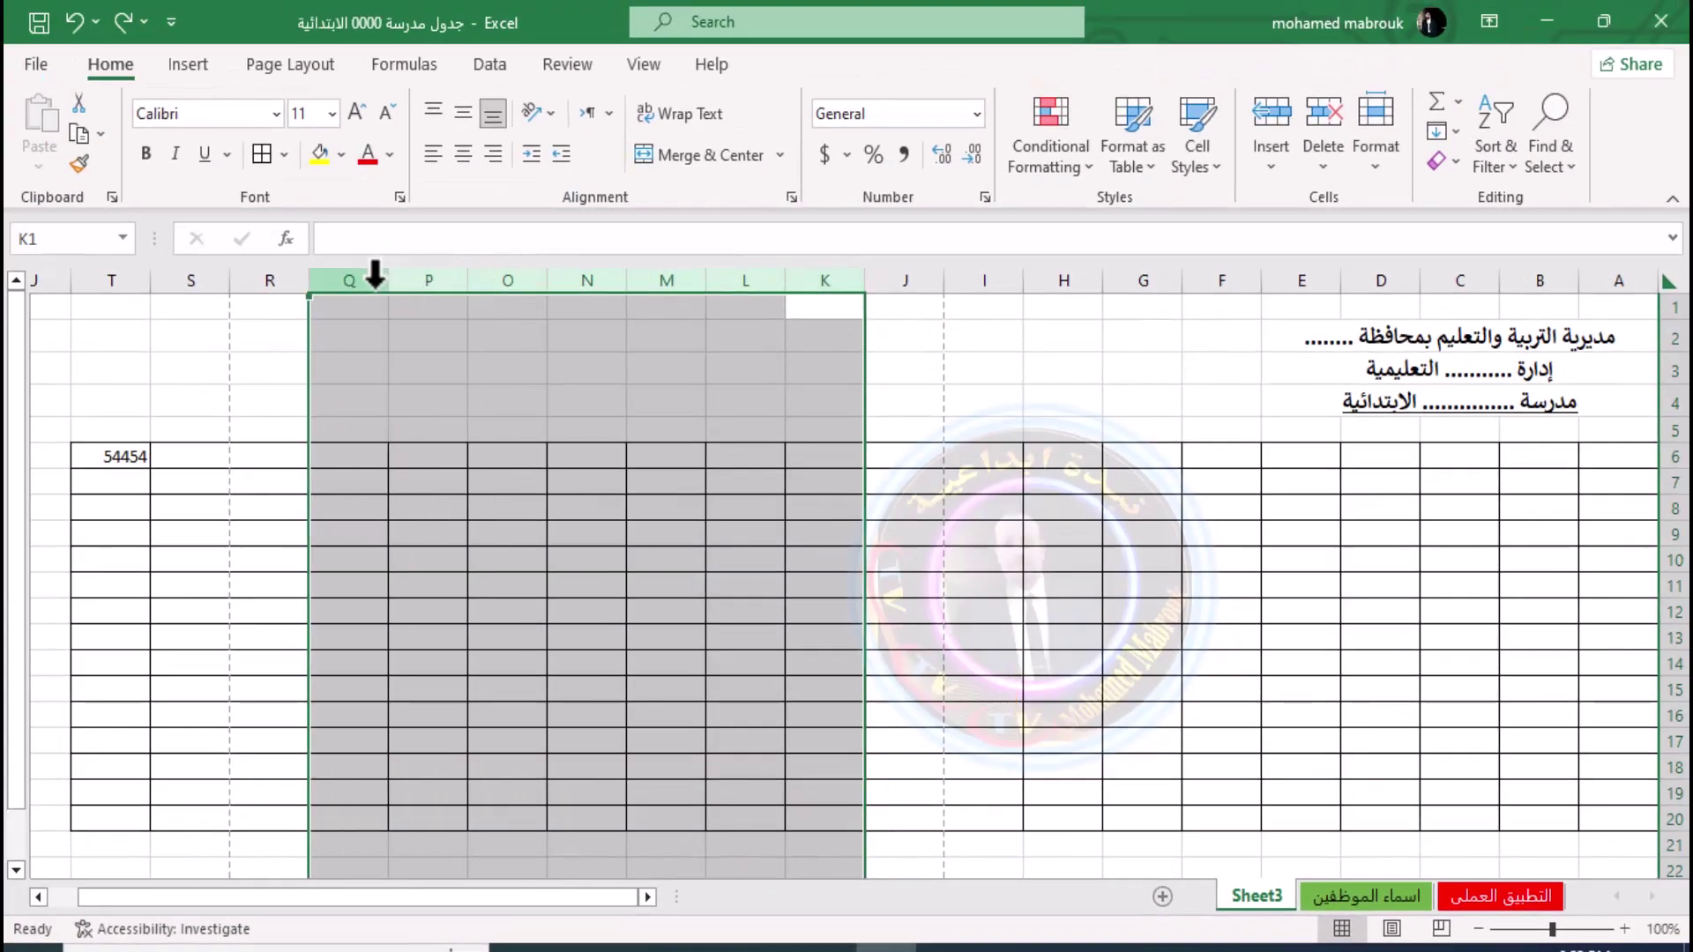
click(833, 279)
drag(836, 272, 428, 279)
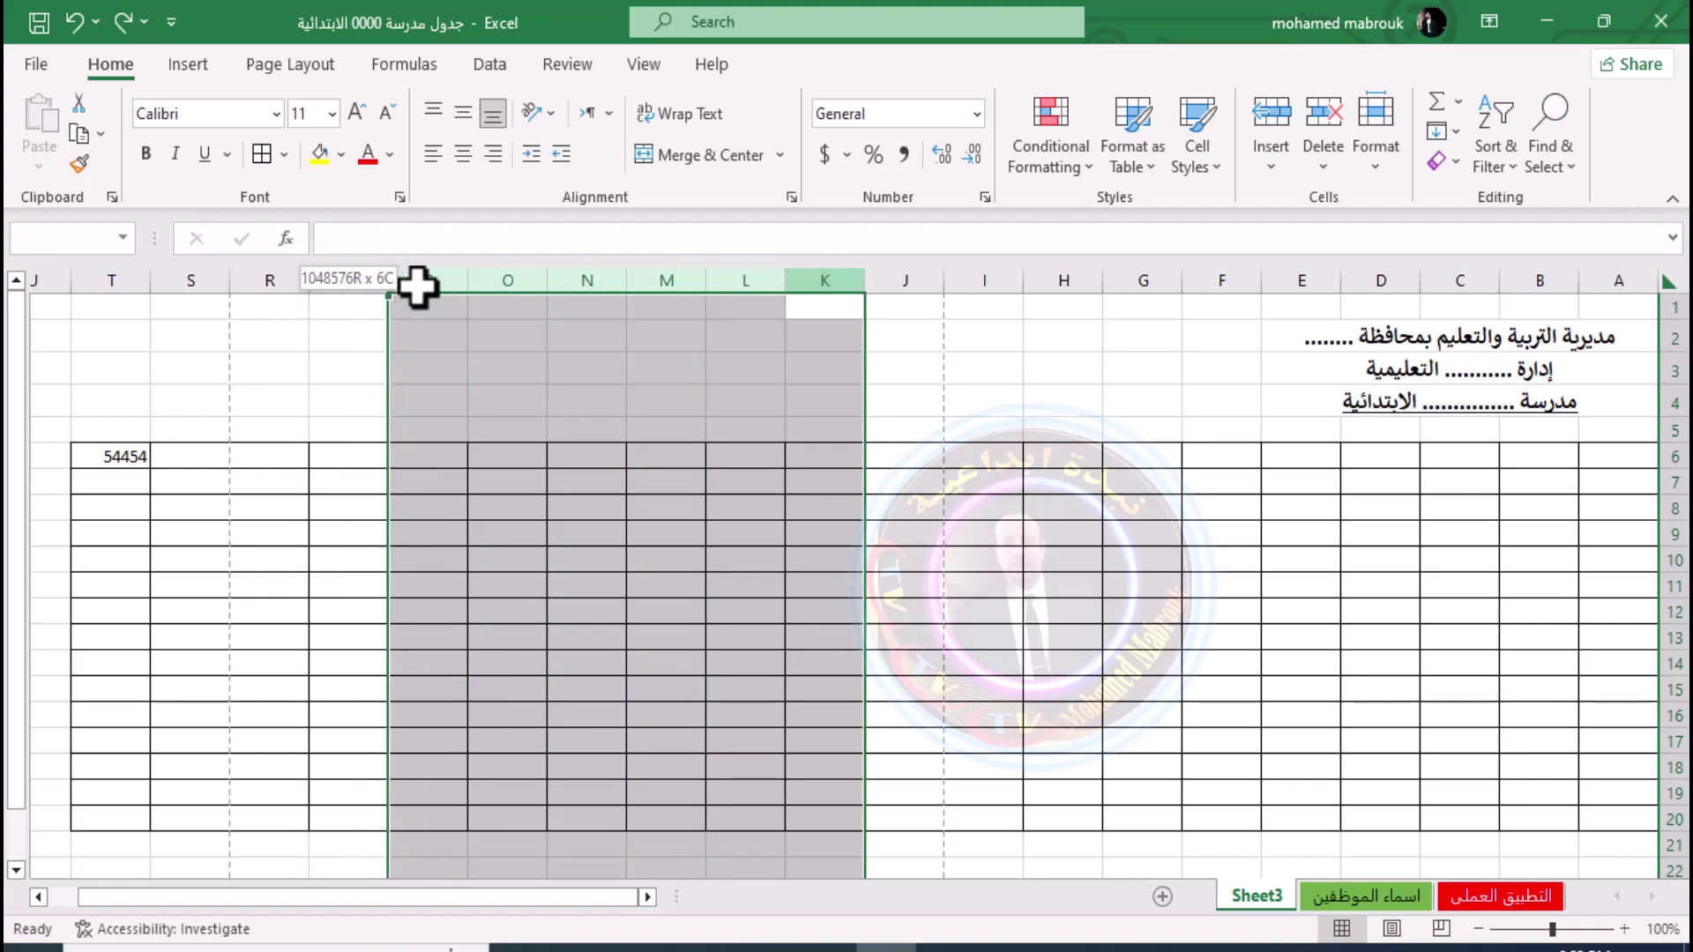
drag(428, 281, 417, 286)
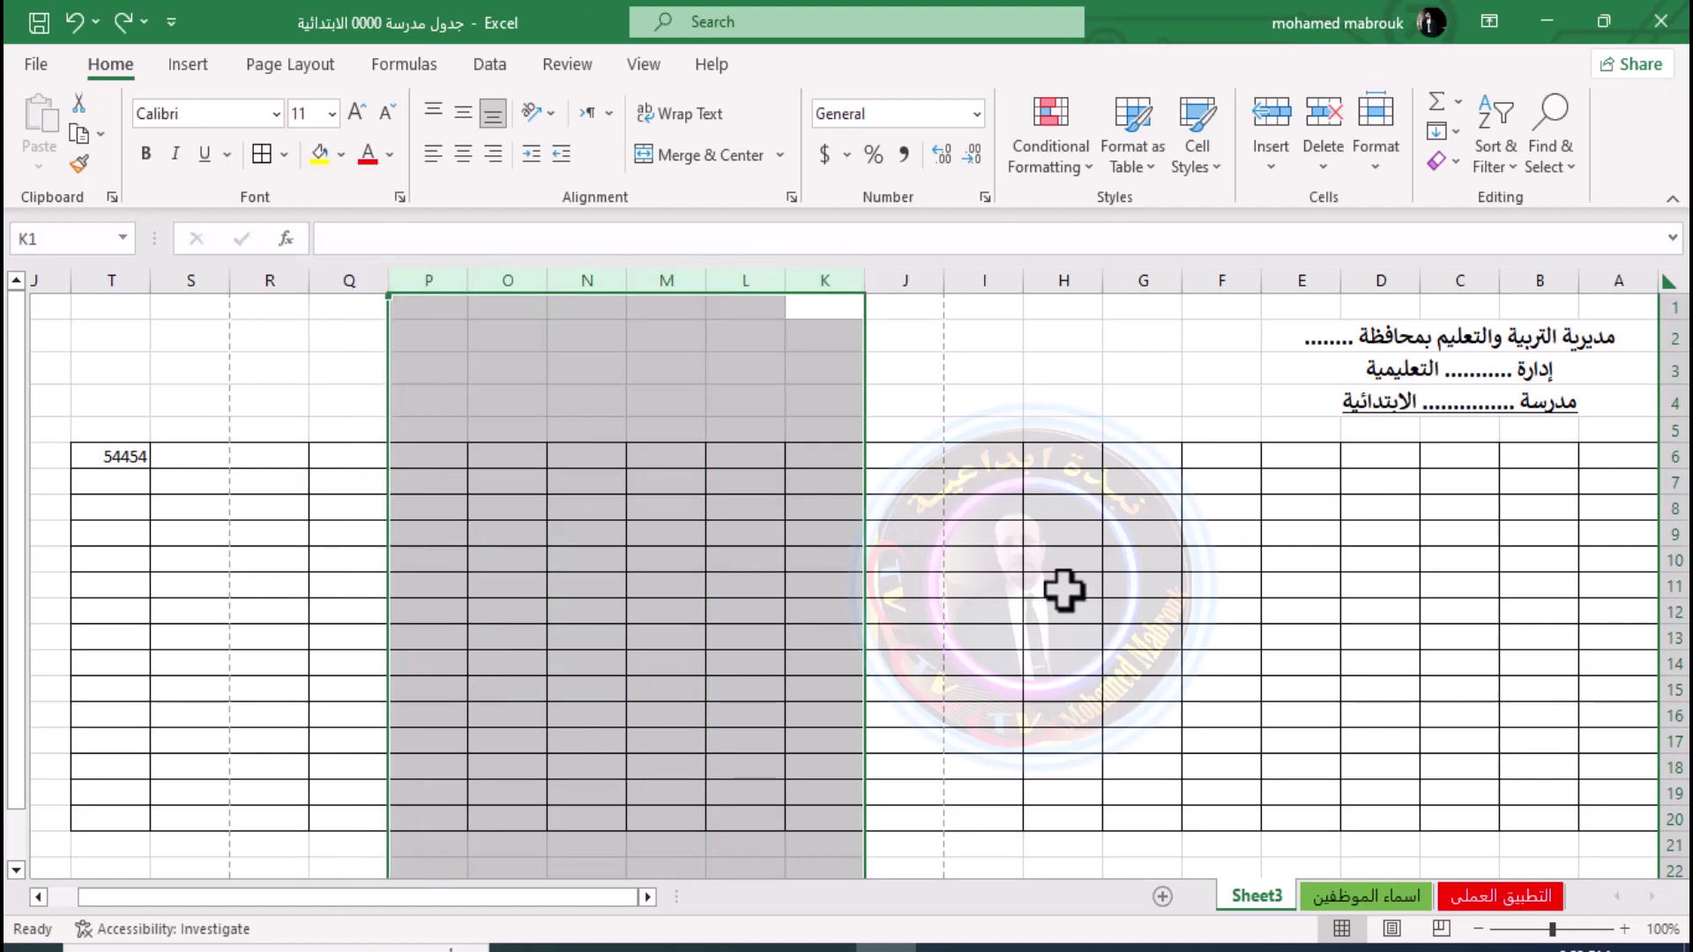
key(ctrl+minus)
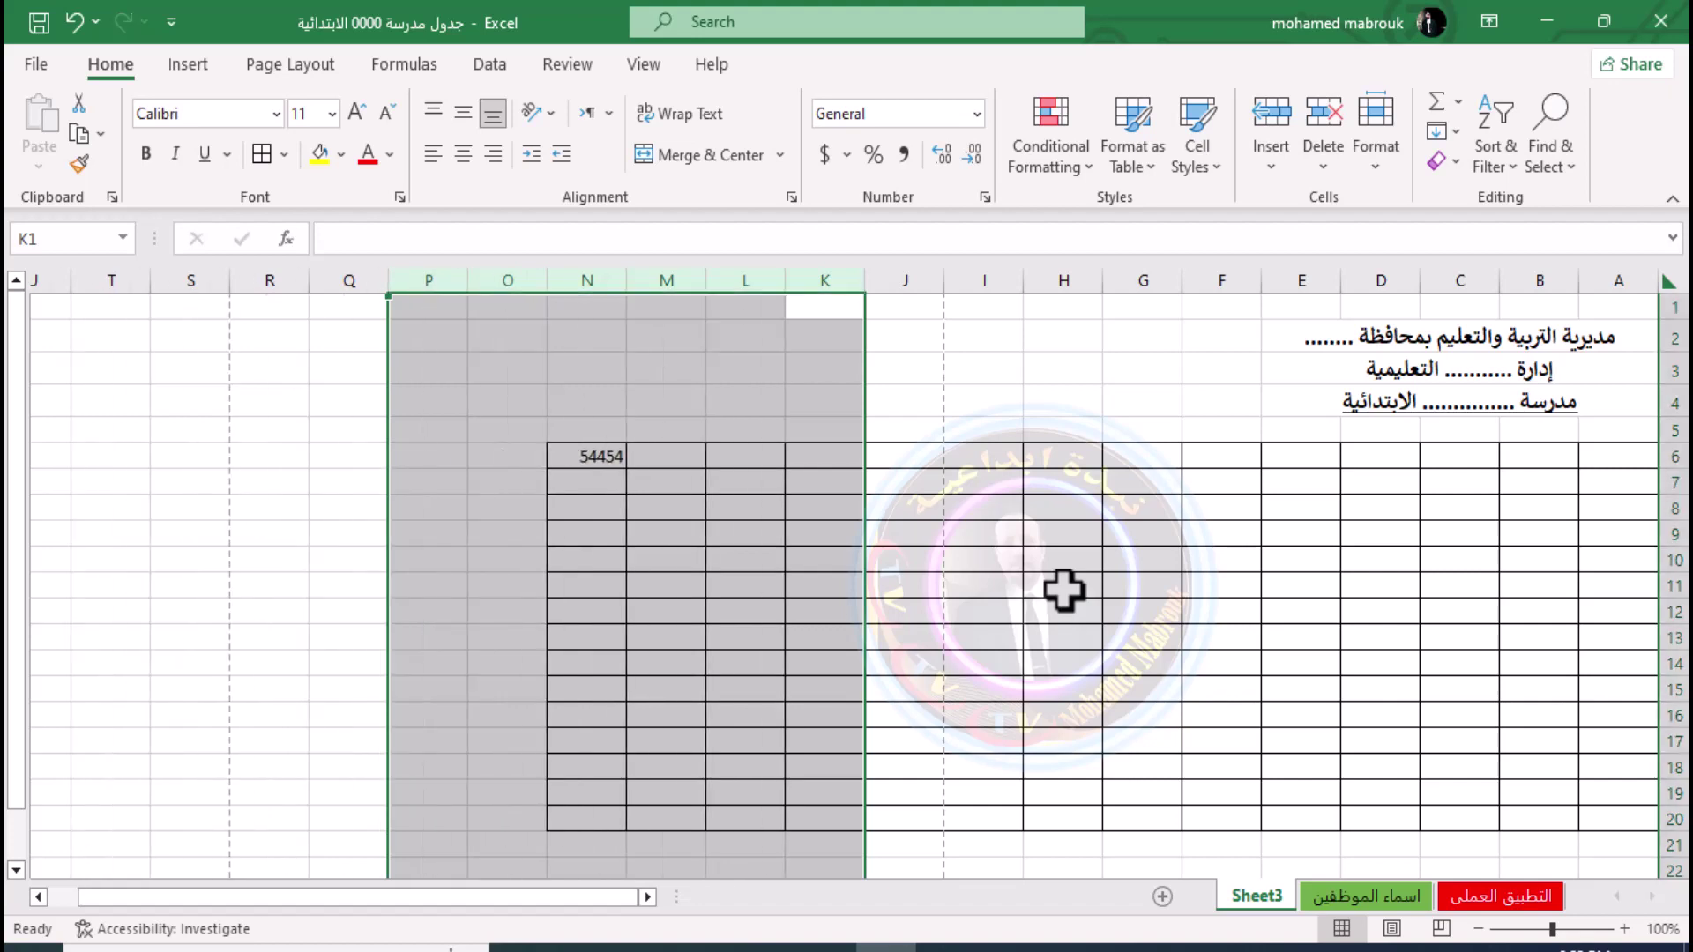
click(981, 562)
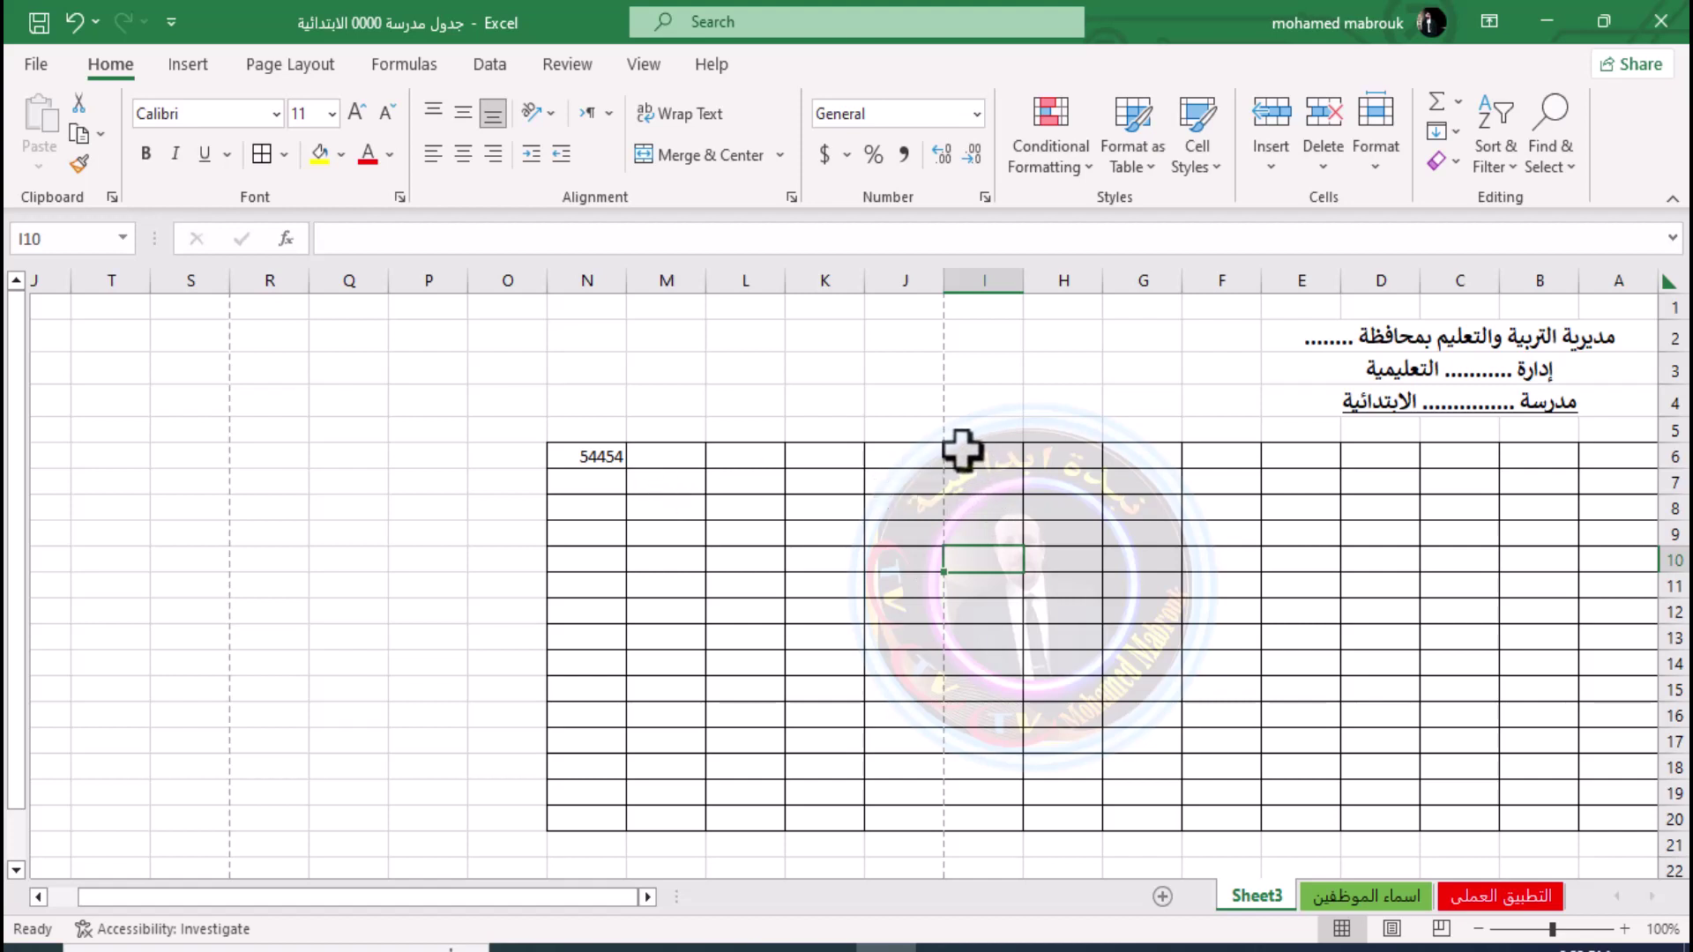
Enter 9999 in I6 and replace N6's 54454 with 5555
click(970, 452)
text(000)
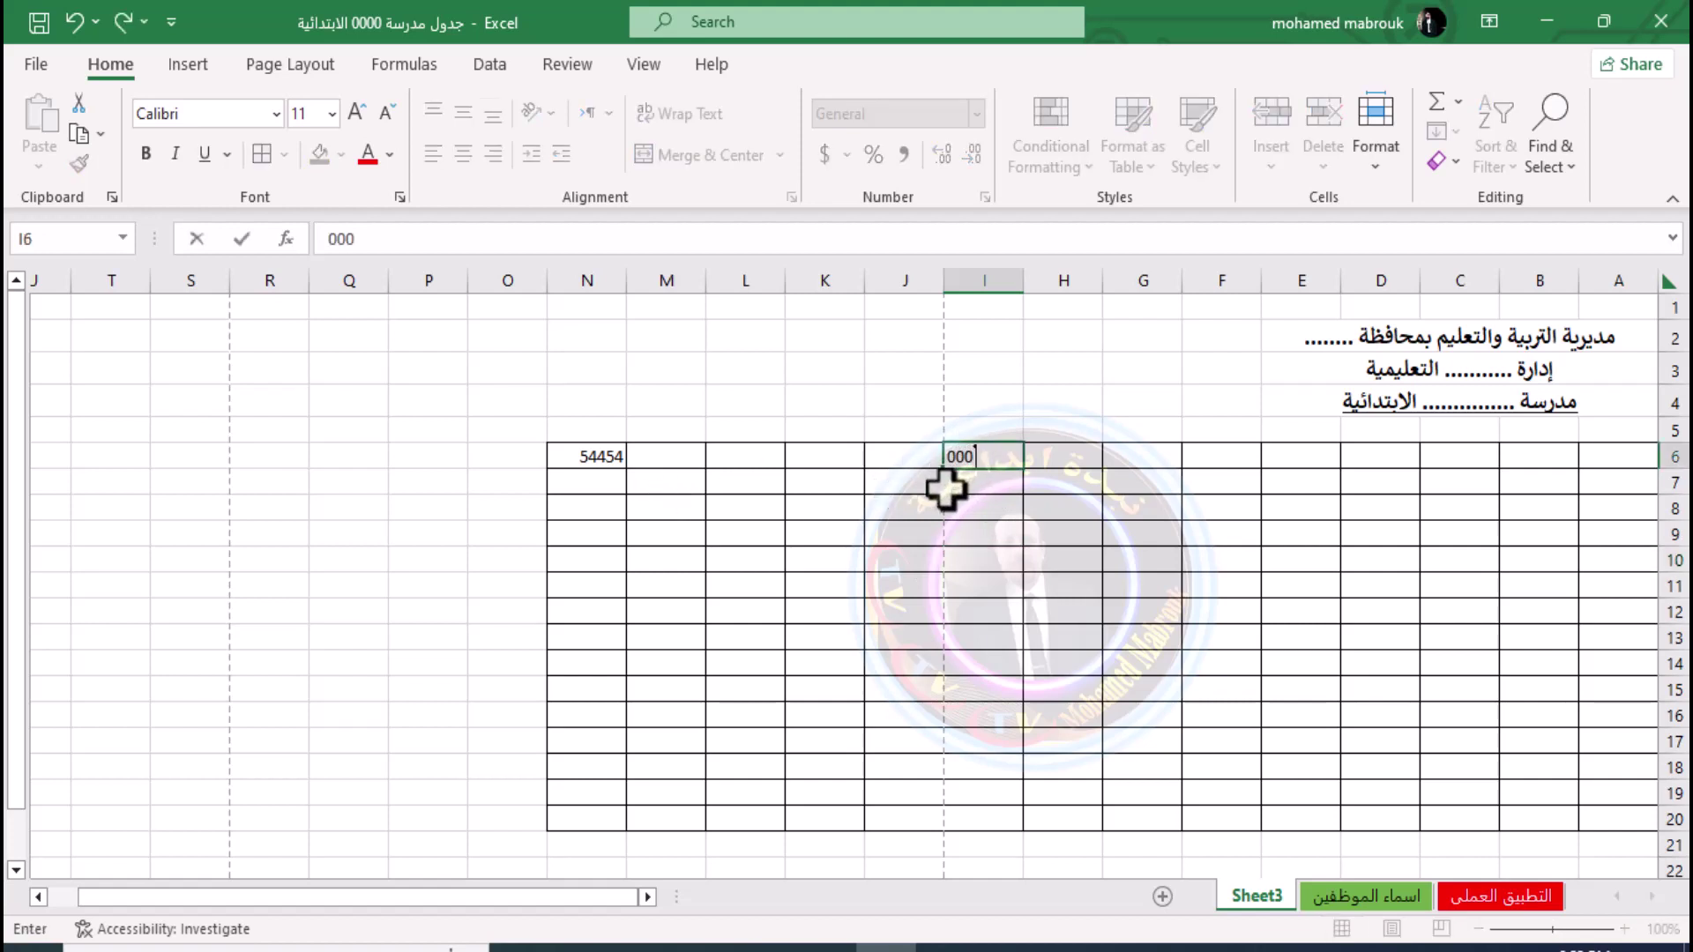
text(0)
click(573, 457)
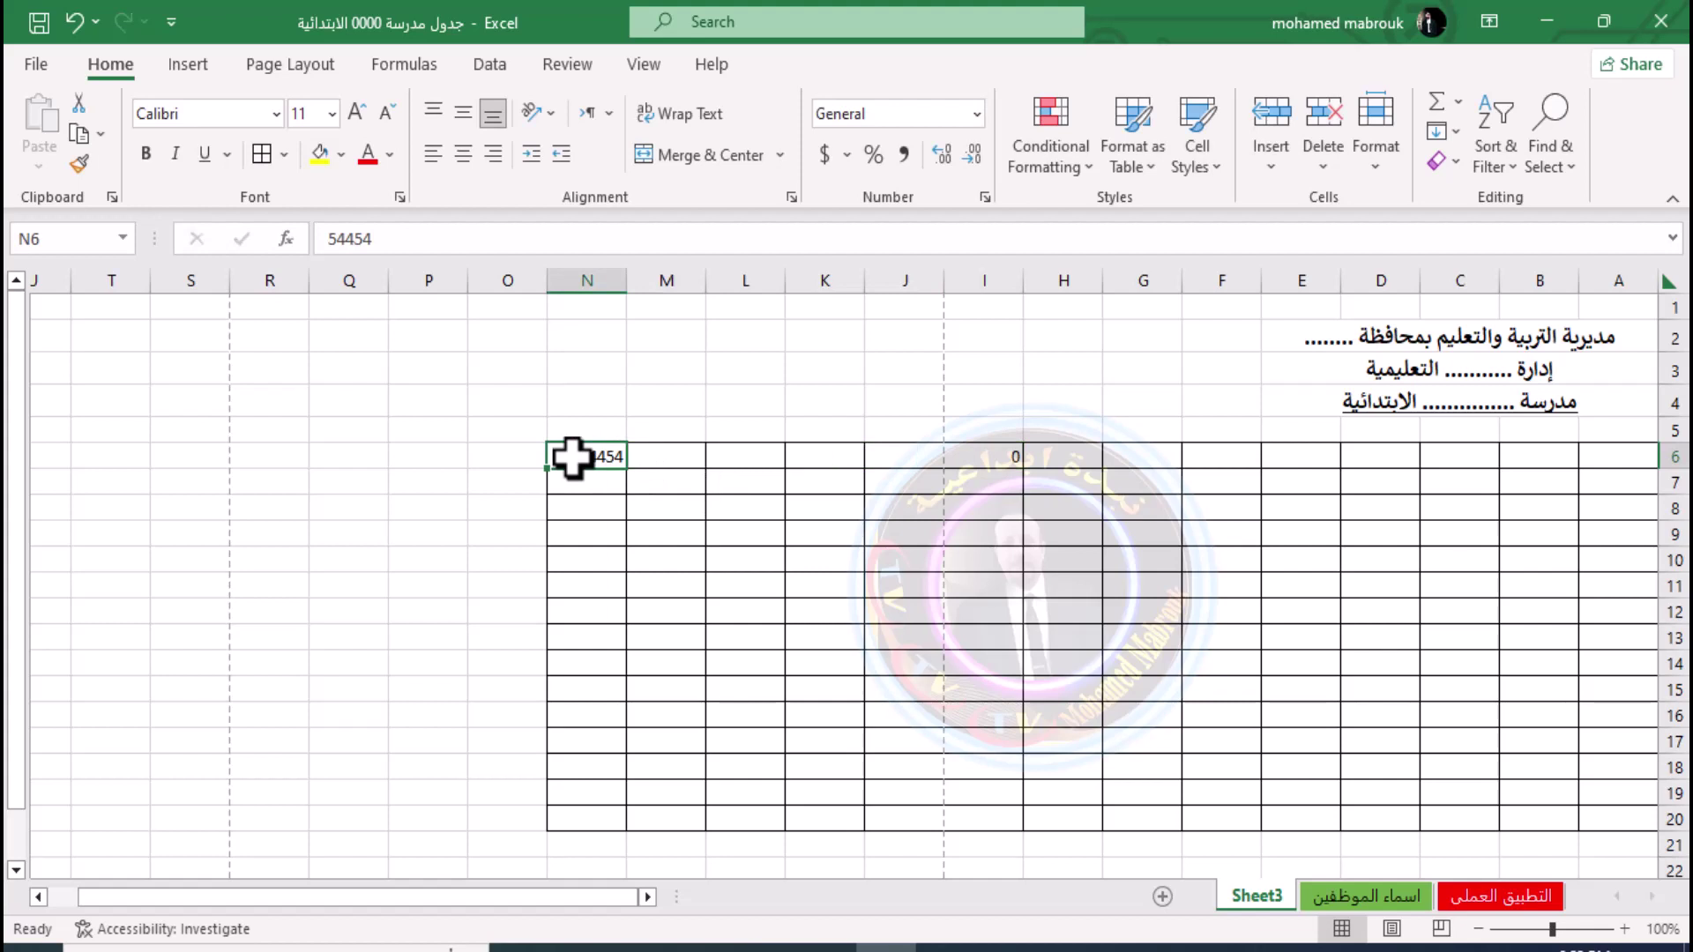
click(1000, 463)
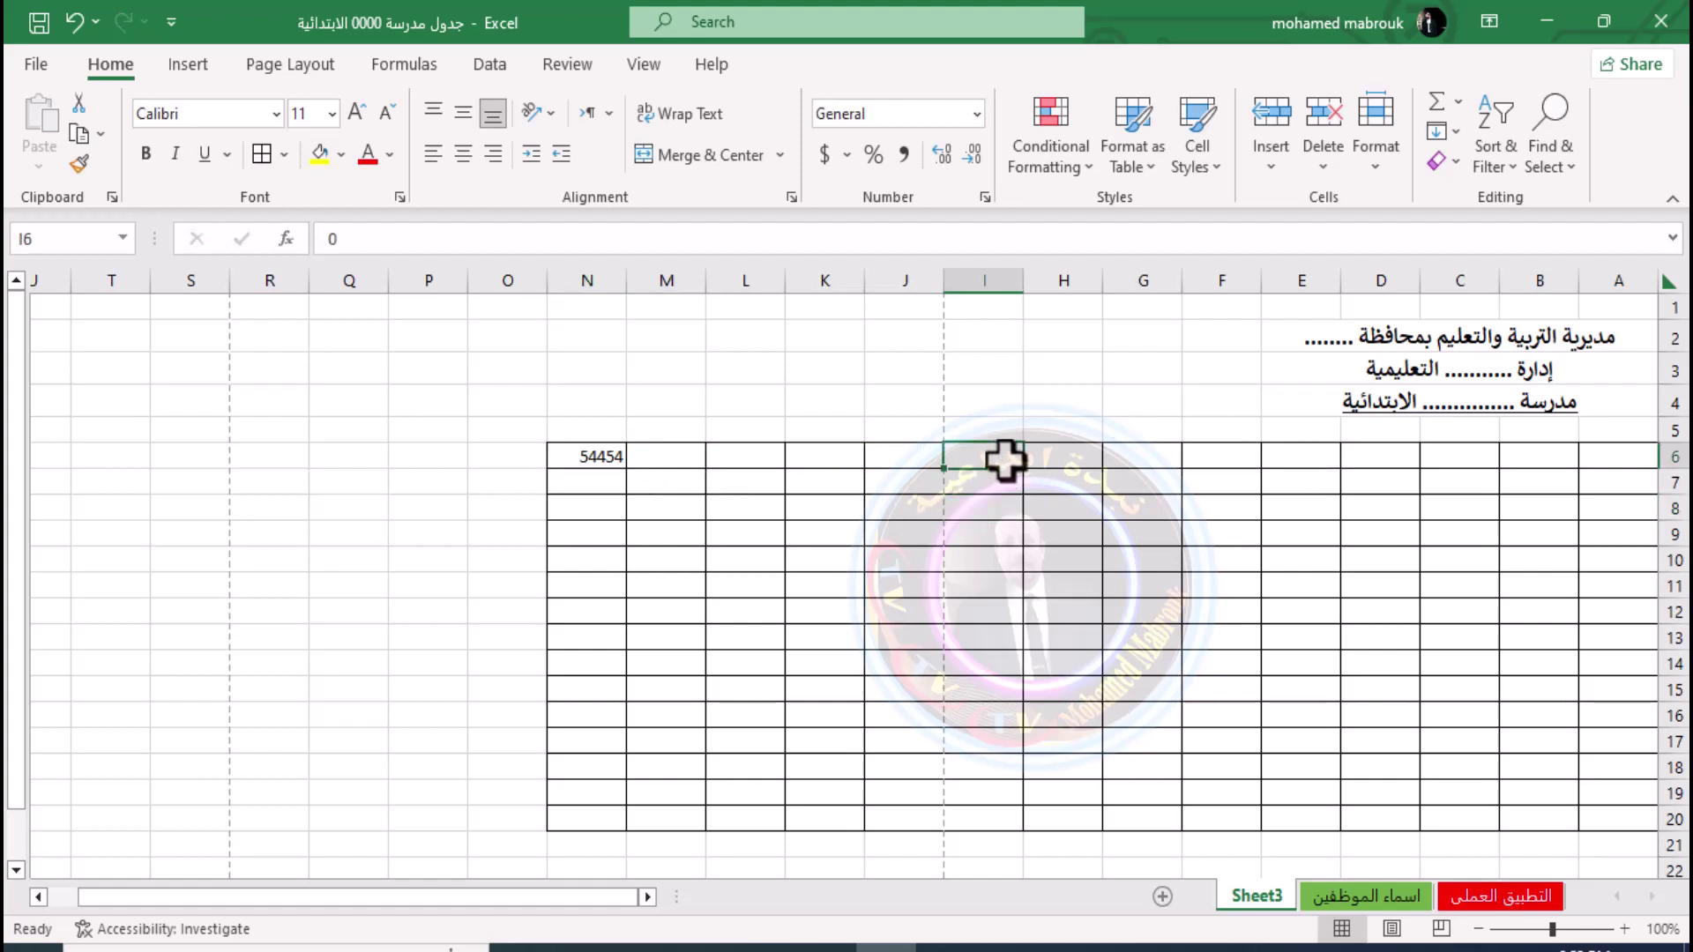
text(5)
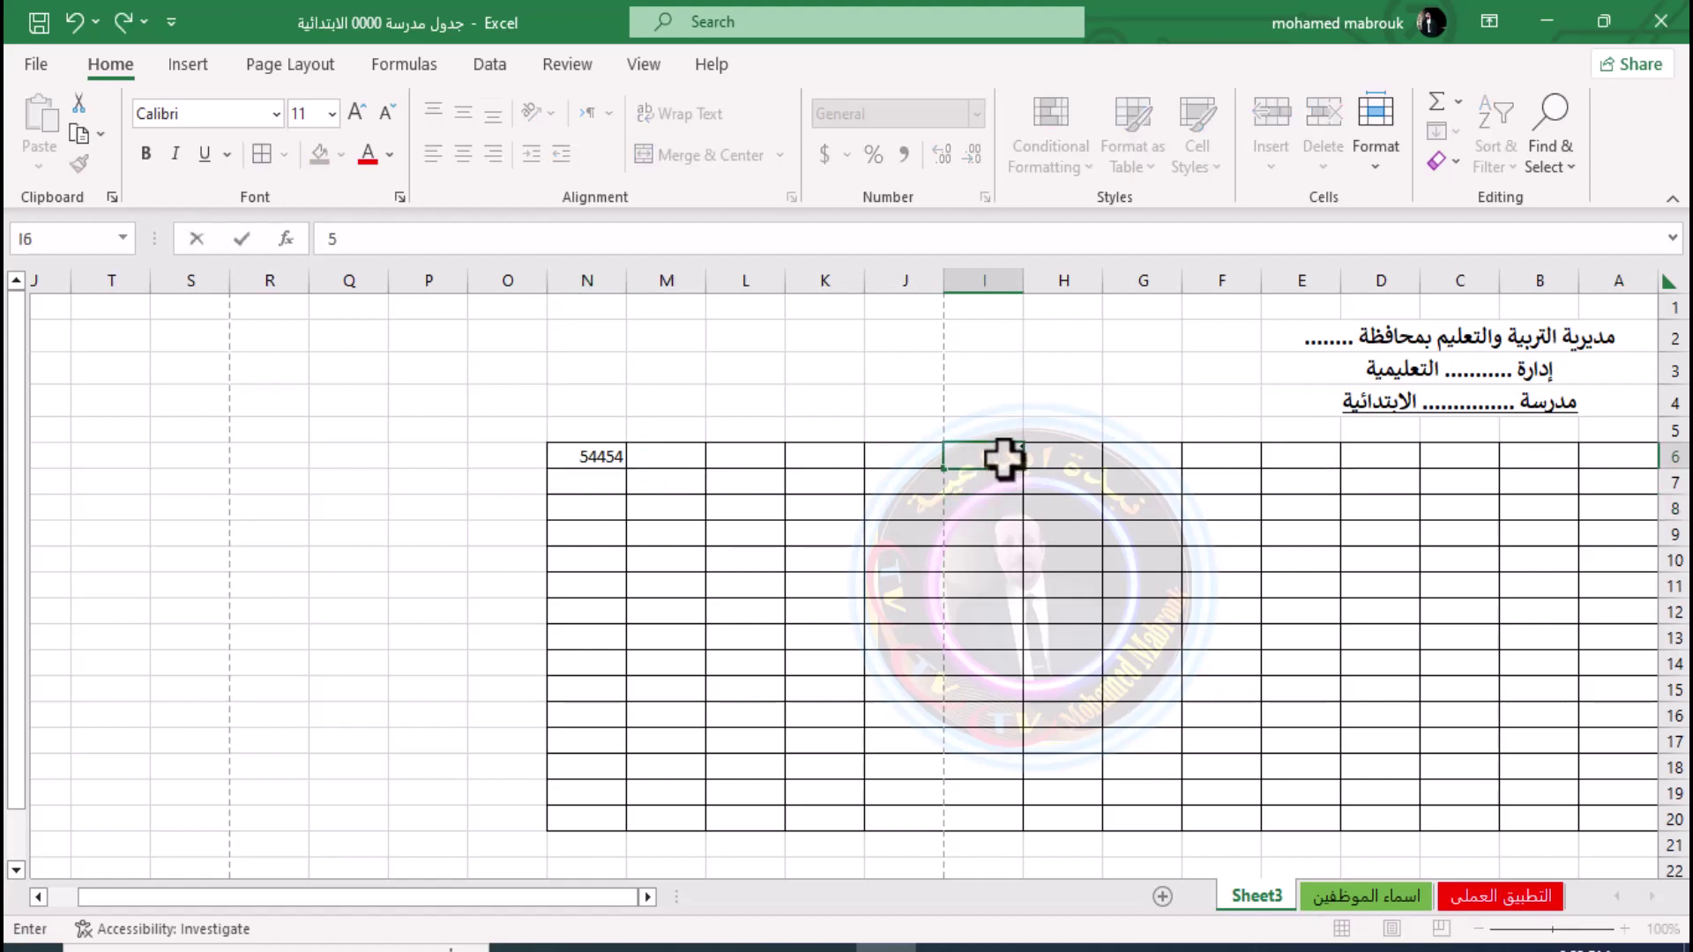
text(45)
key(BackSpace)
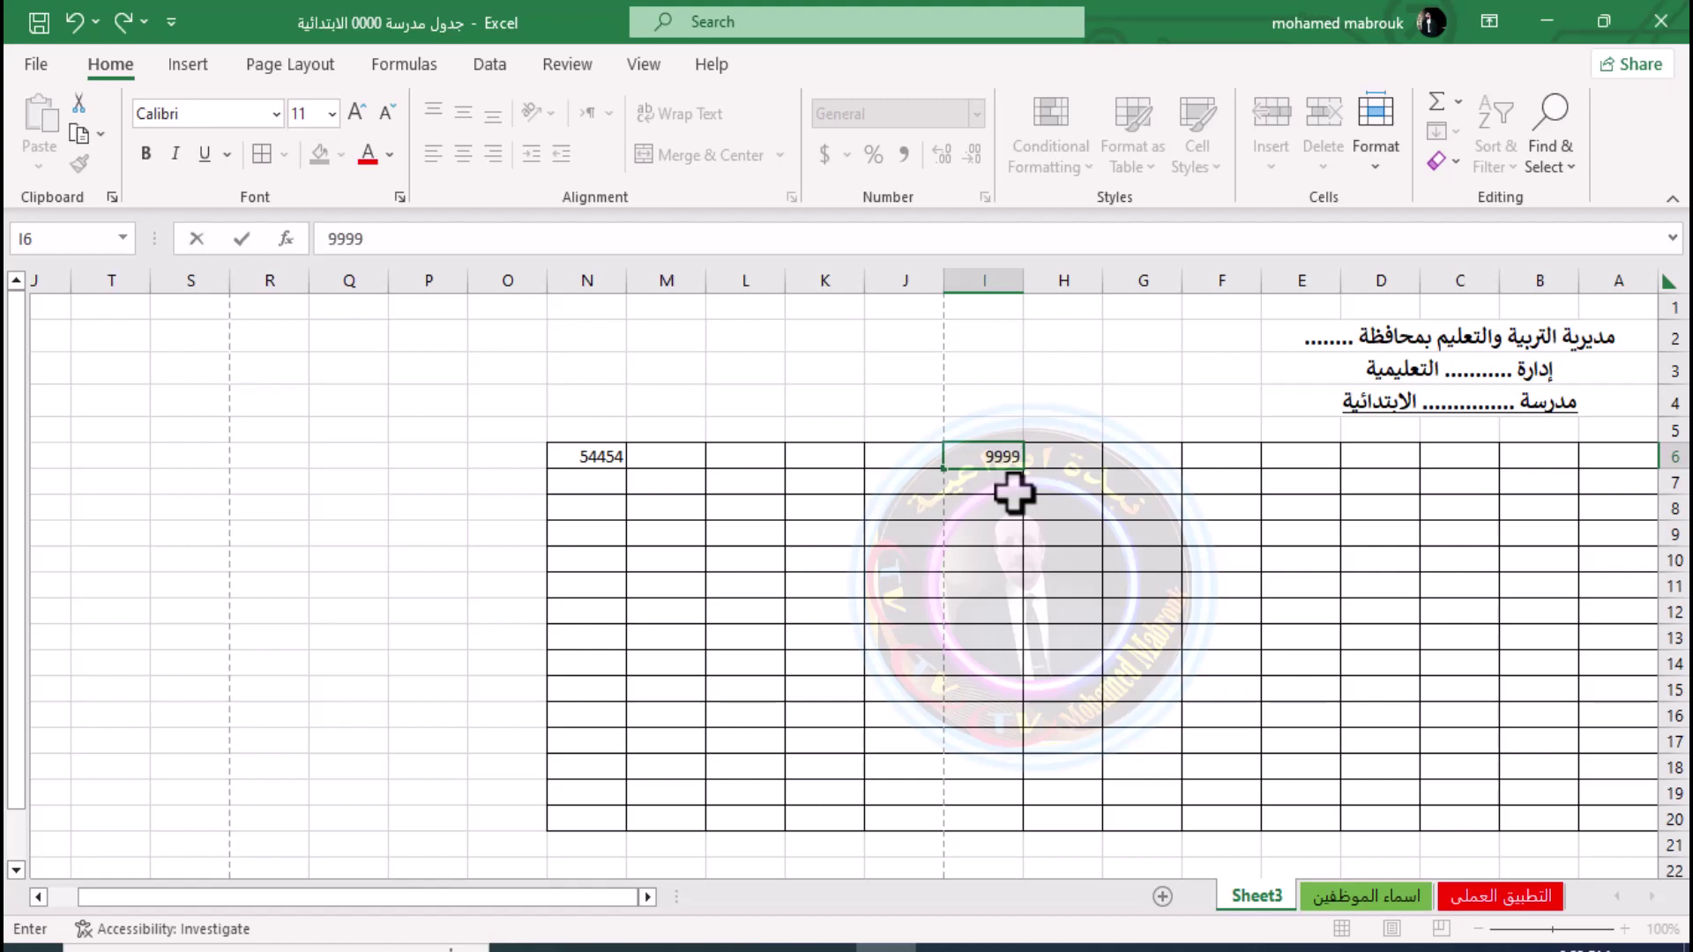
click(610, 453)
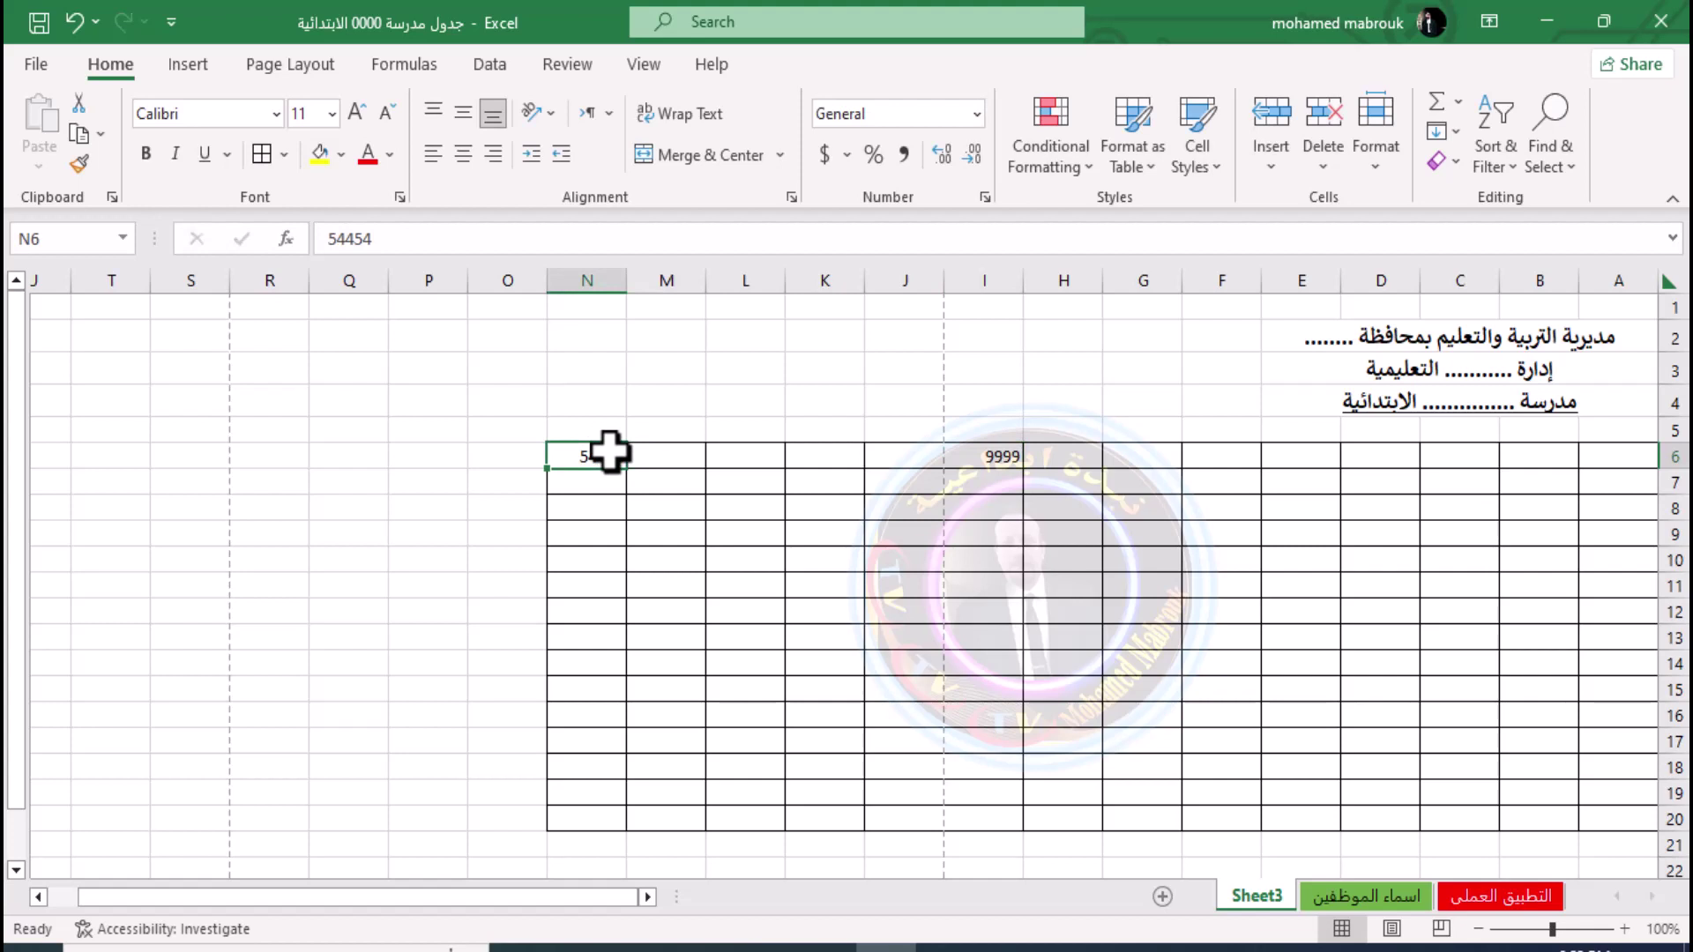
text(5555)
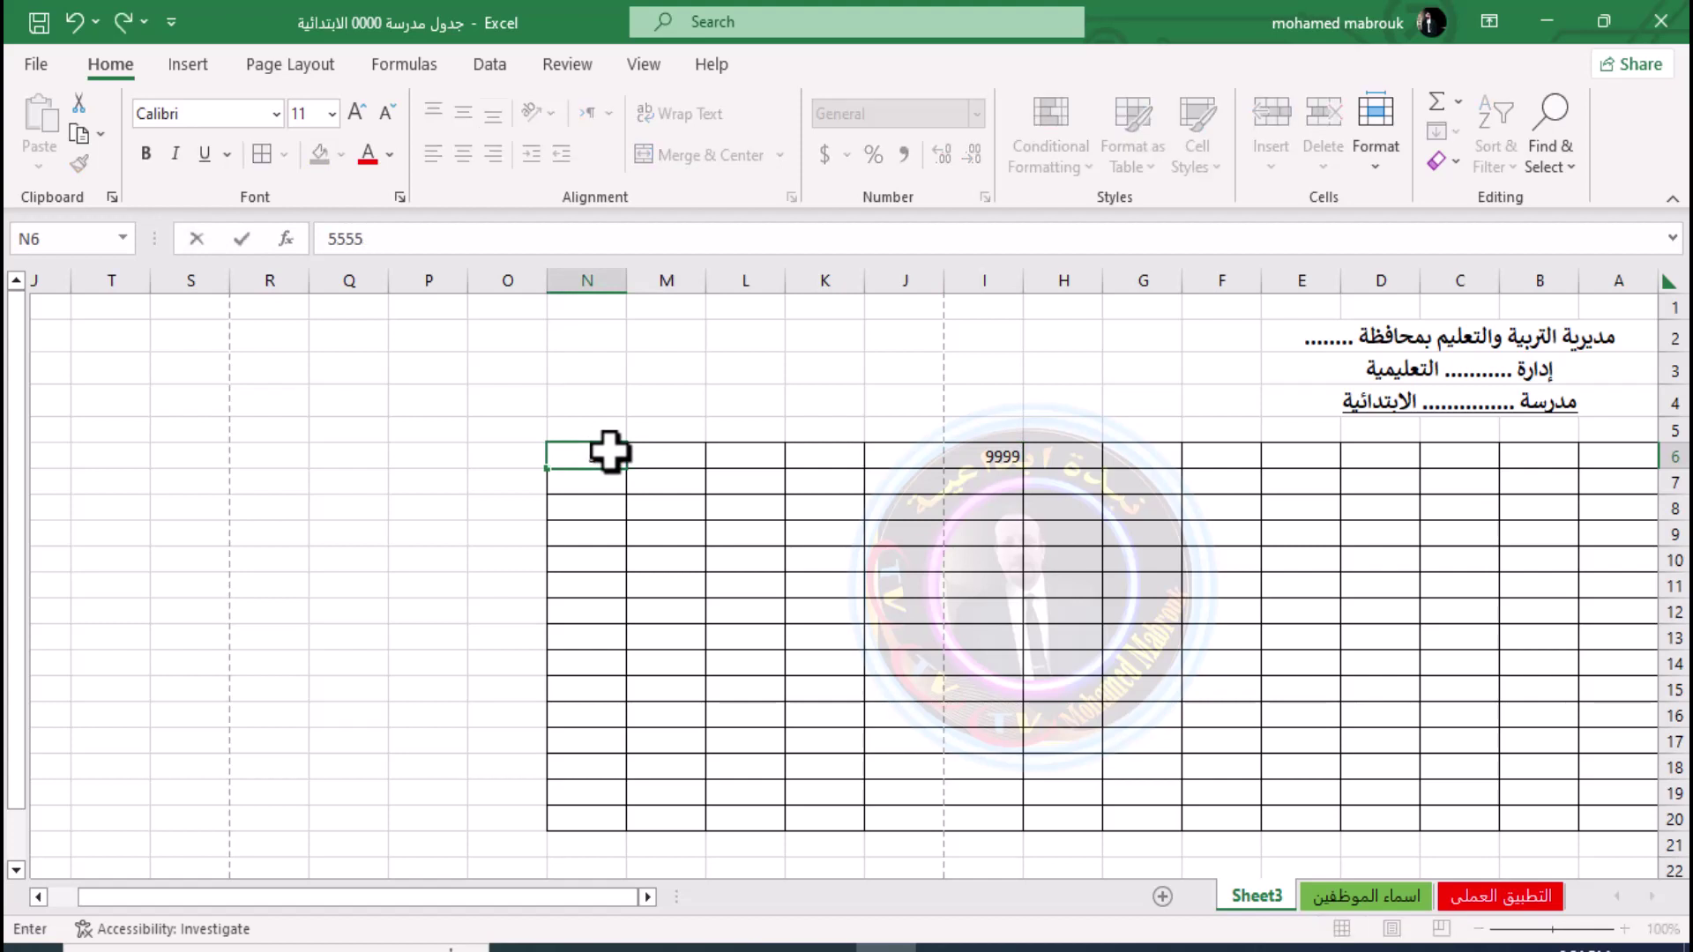
click(1348, 598)
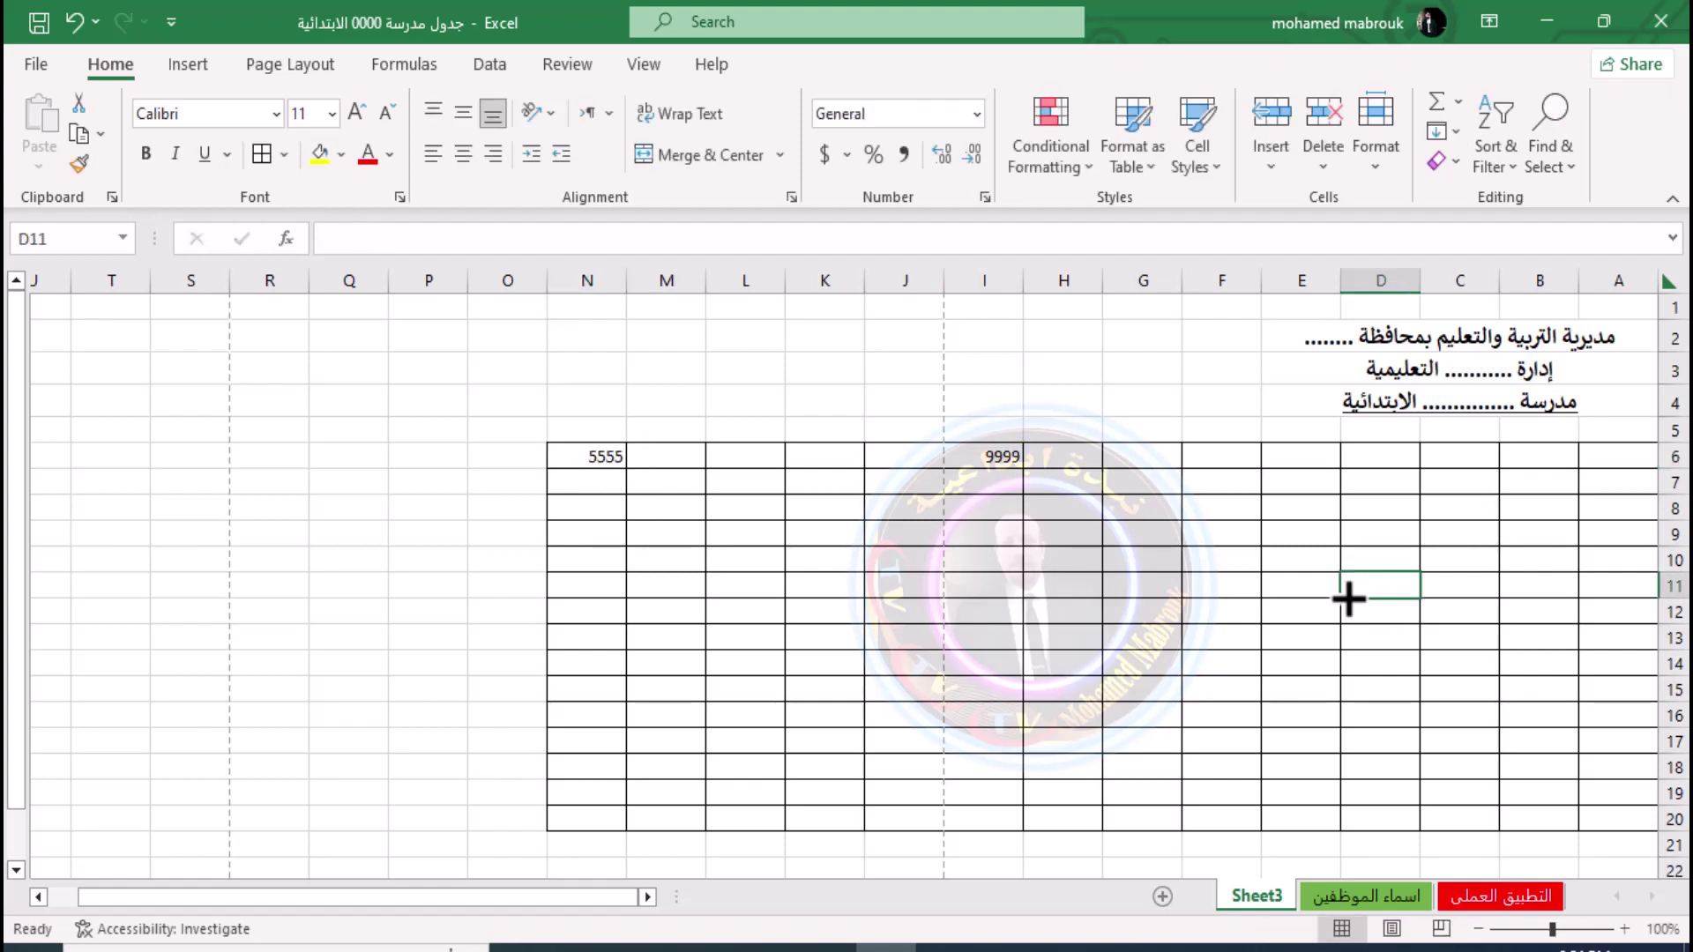
Check the print preview, then return to the sheet's page setup commands
key(ctrl+p)
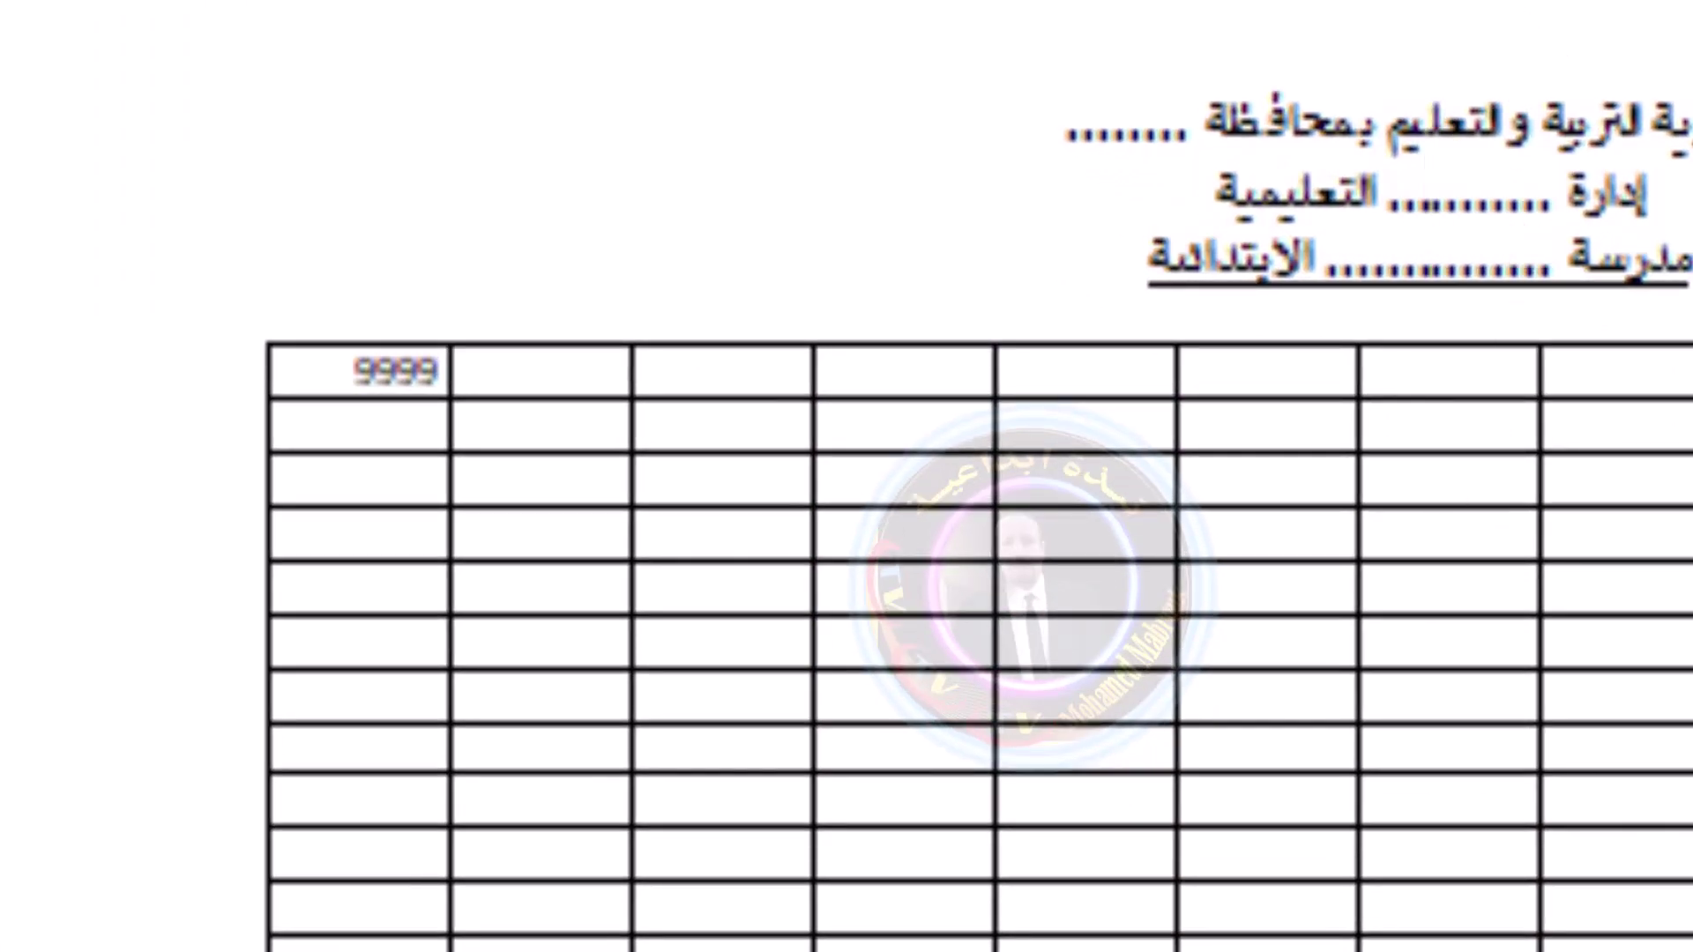
key(Escape)
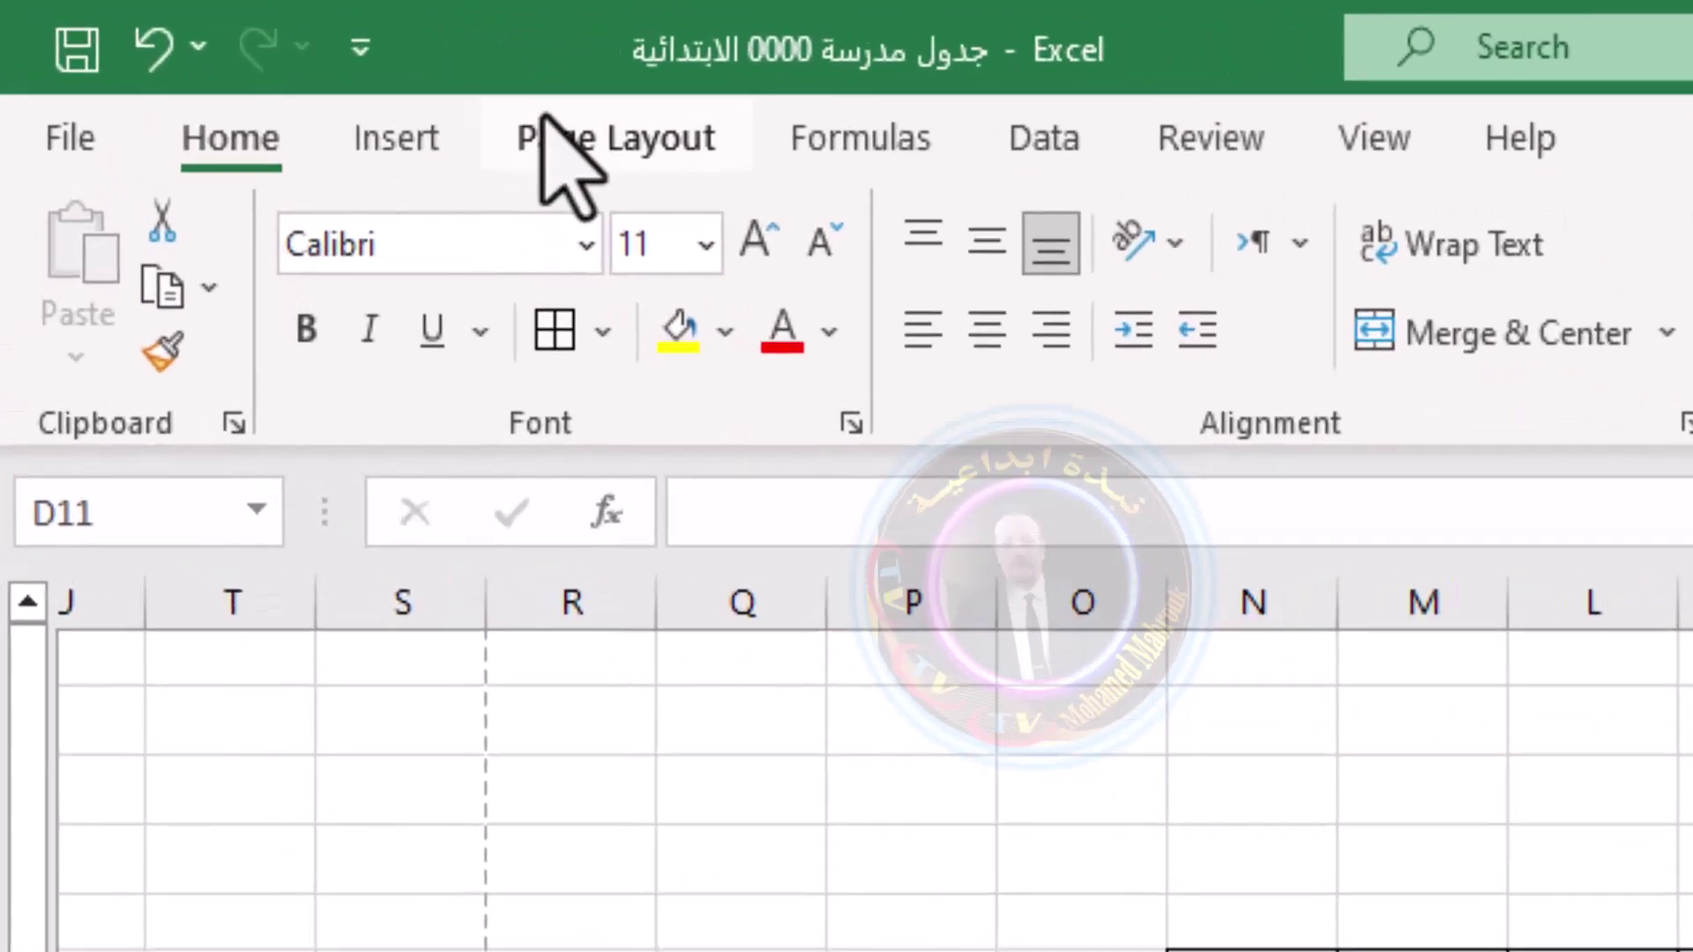
click(256, 54)
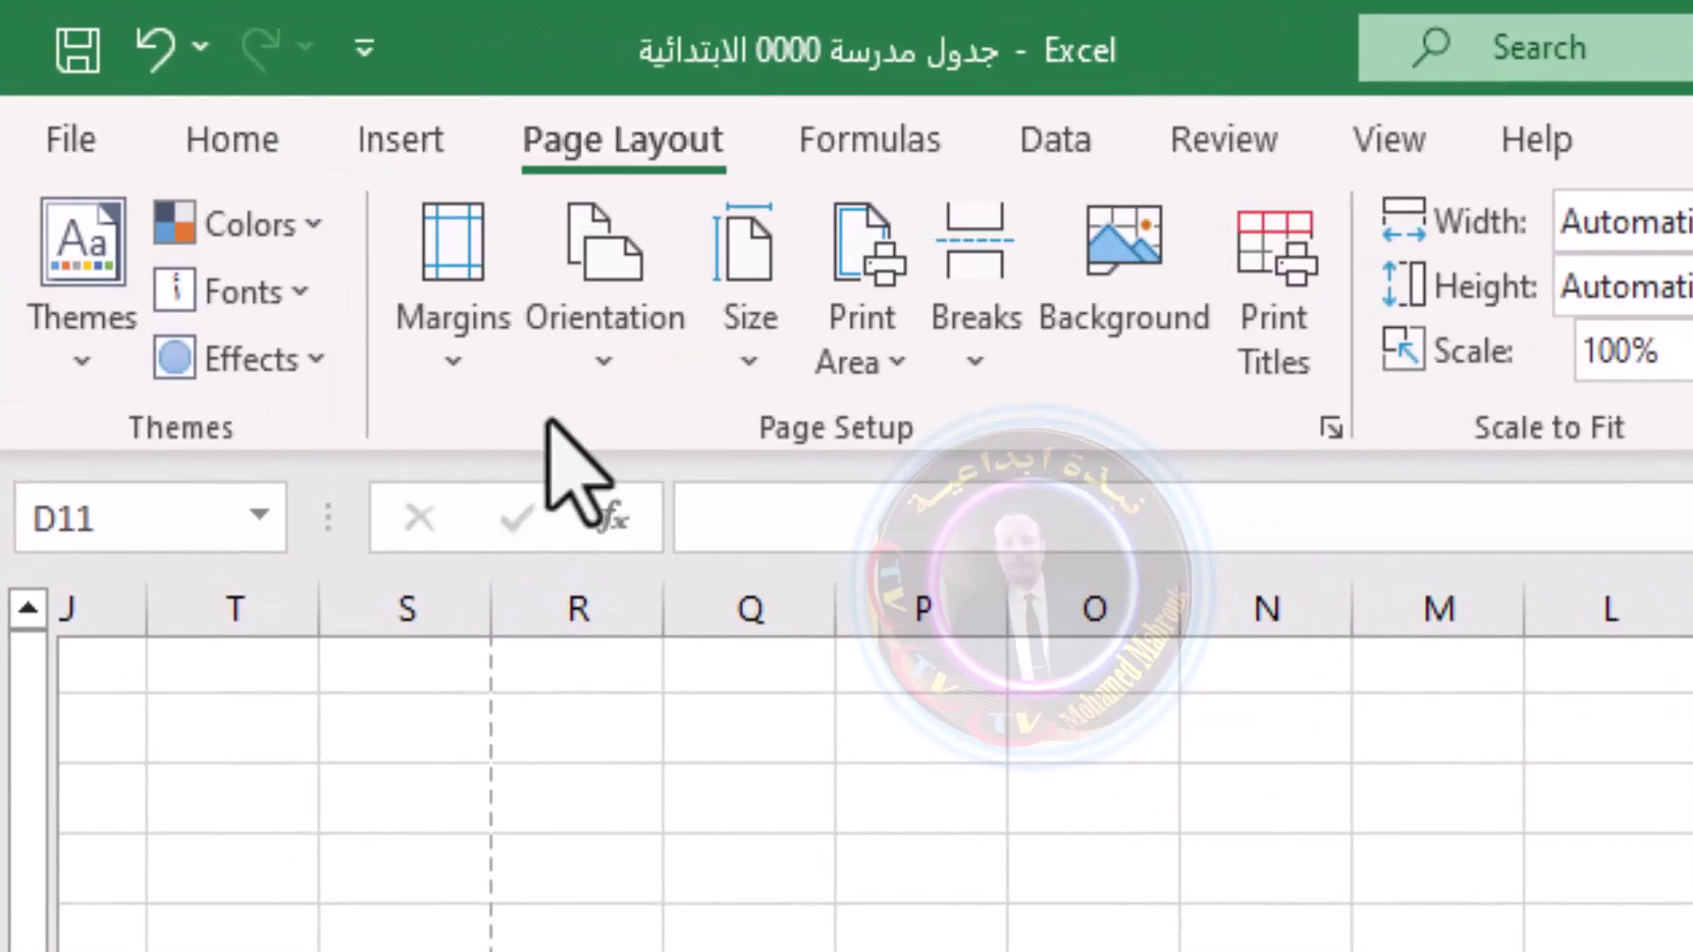
Set Page Layout Orientation to Landscape and open the Print preview
click(631, 371)
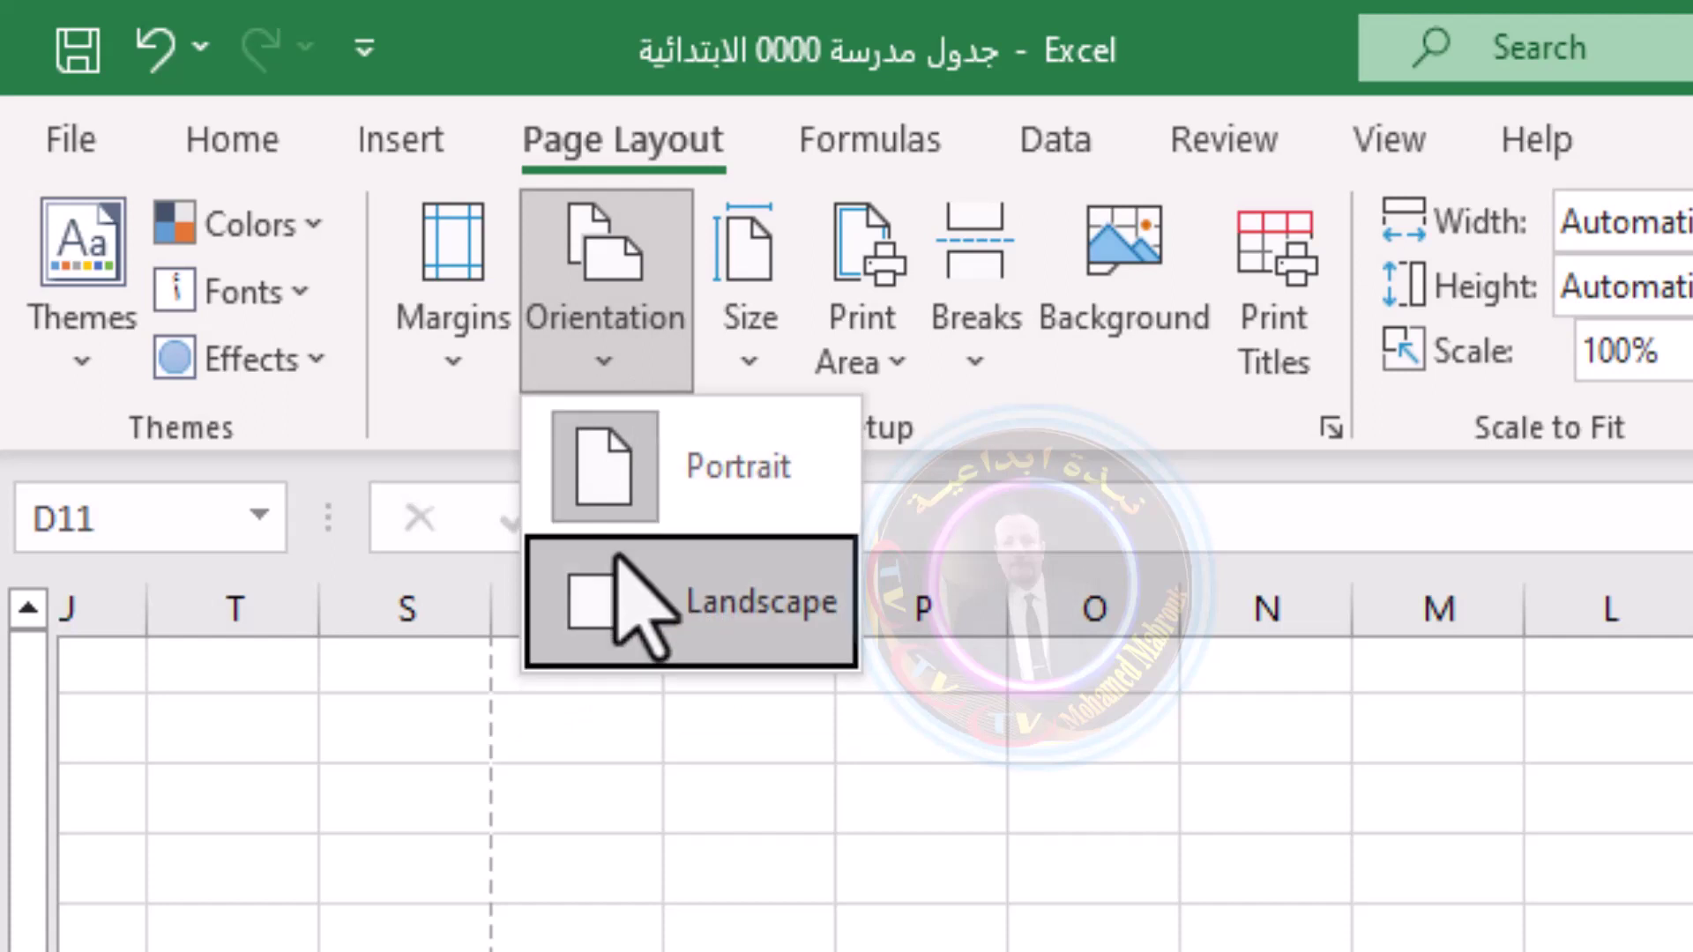
click(666, 622)
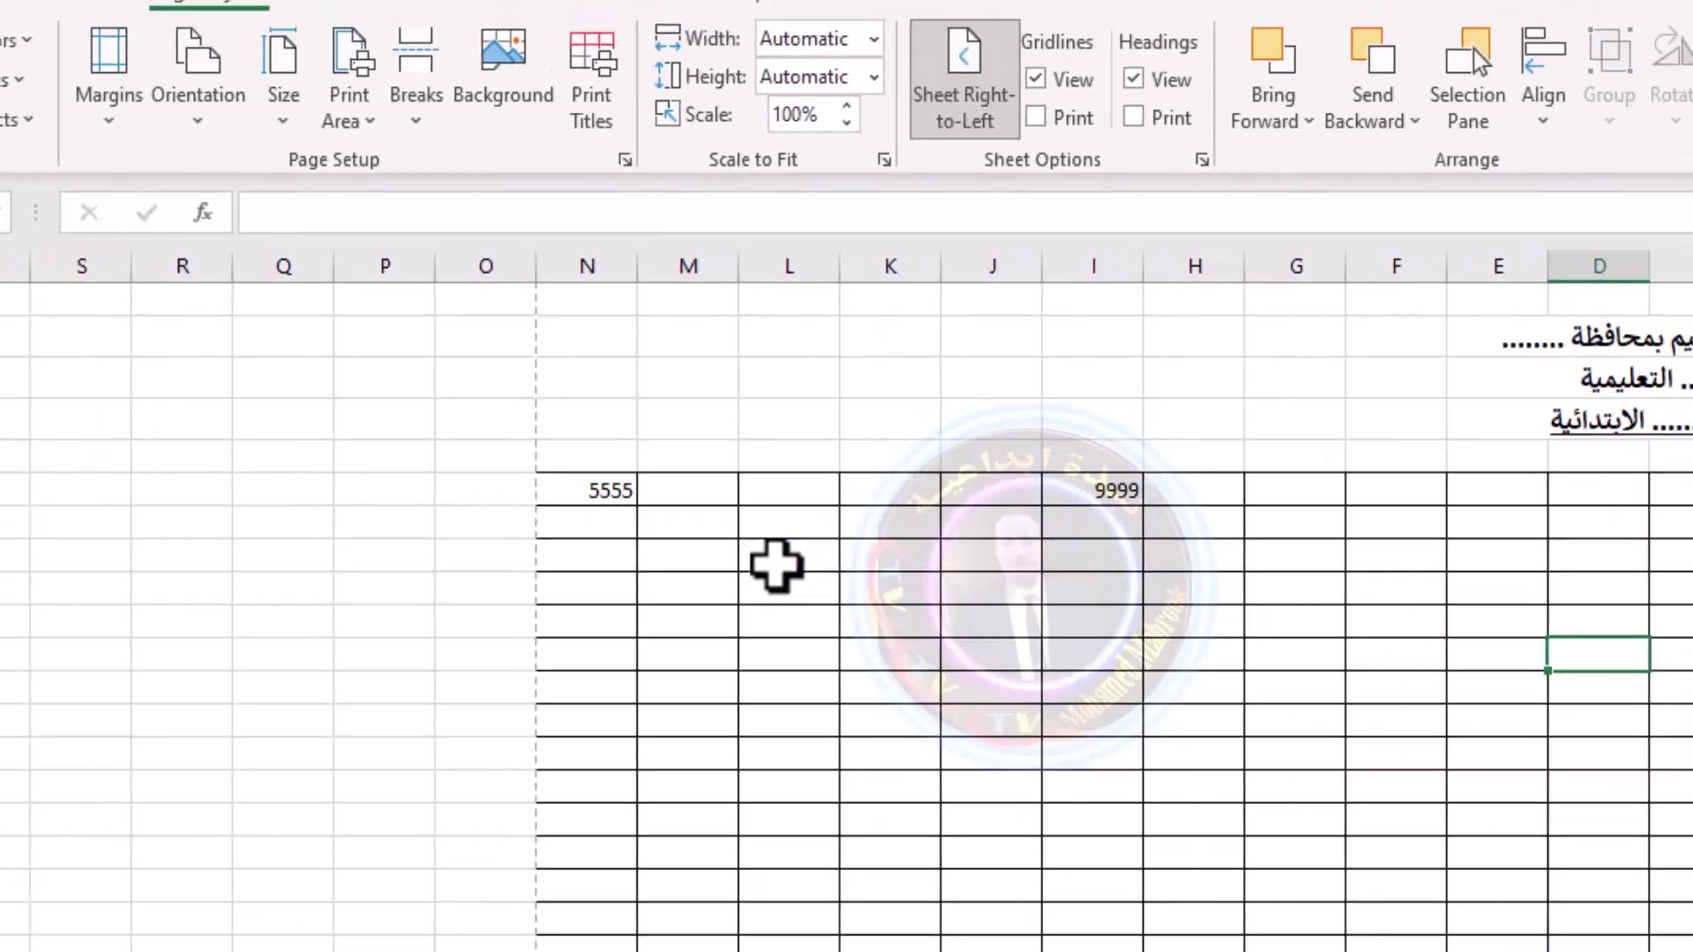
key(ctrl+p)
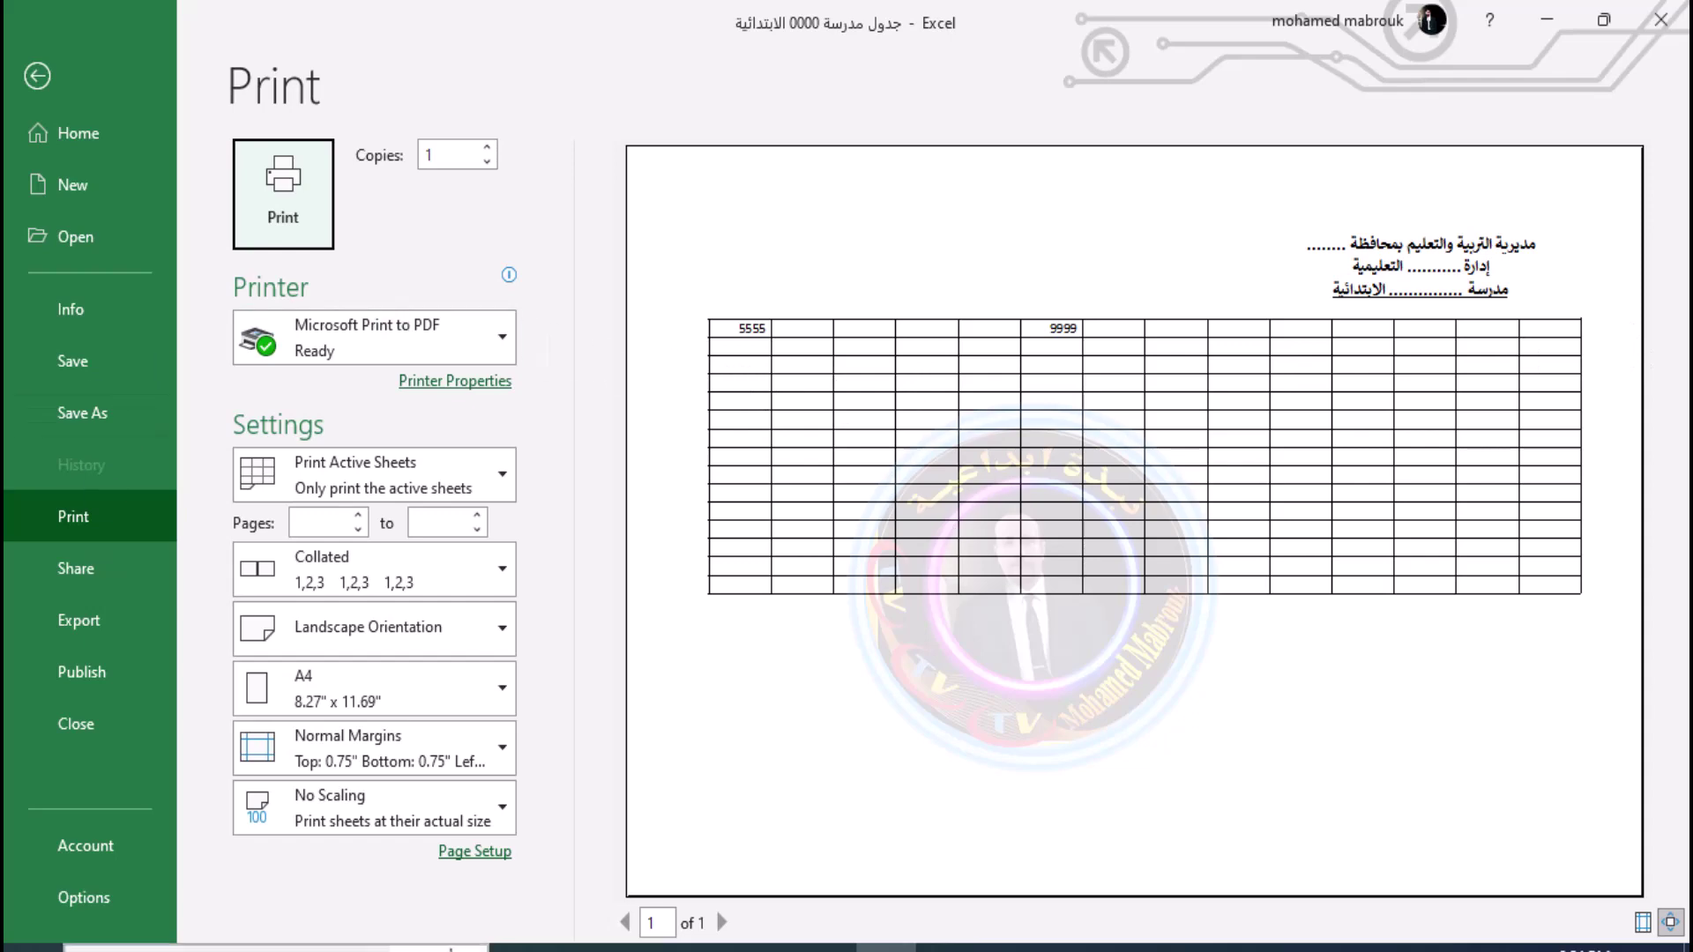
Show margin guides in the print preview and drag the left and right margins, widening the right one
click(481, 851)
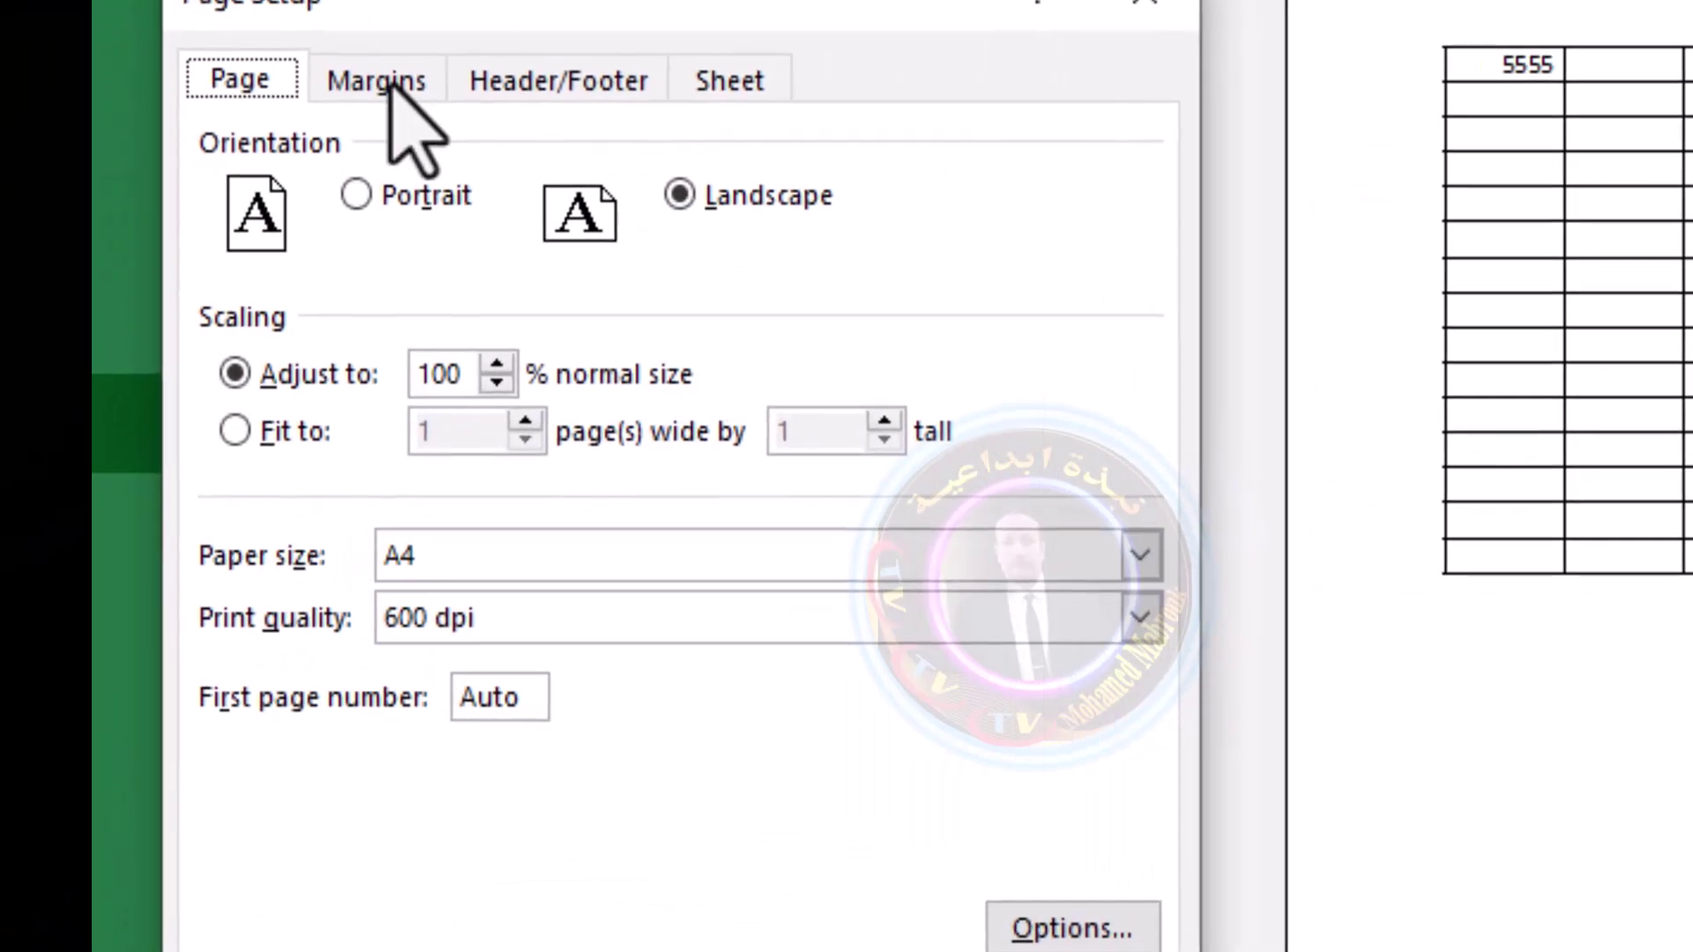
click(156, 339)
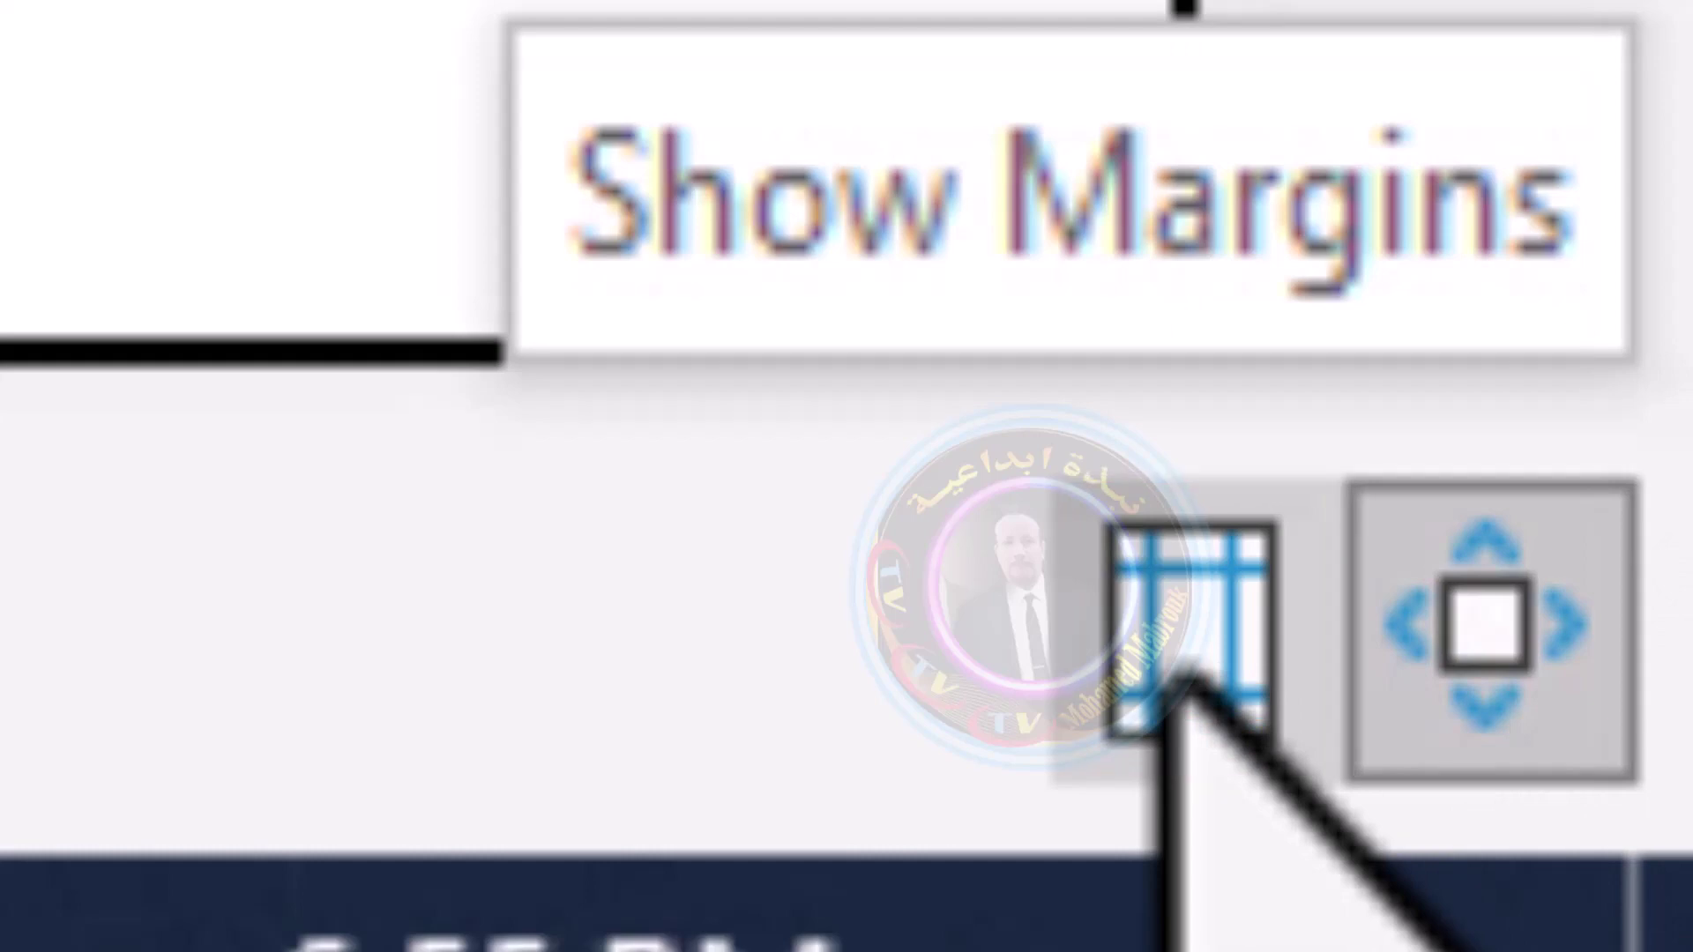
click(1179, 680)
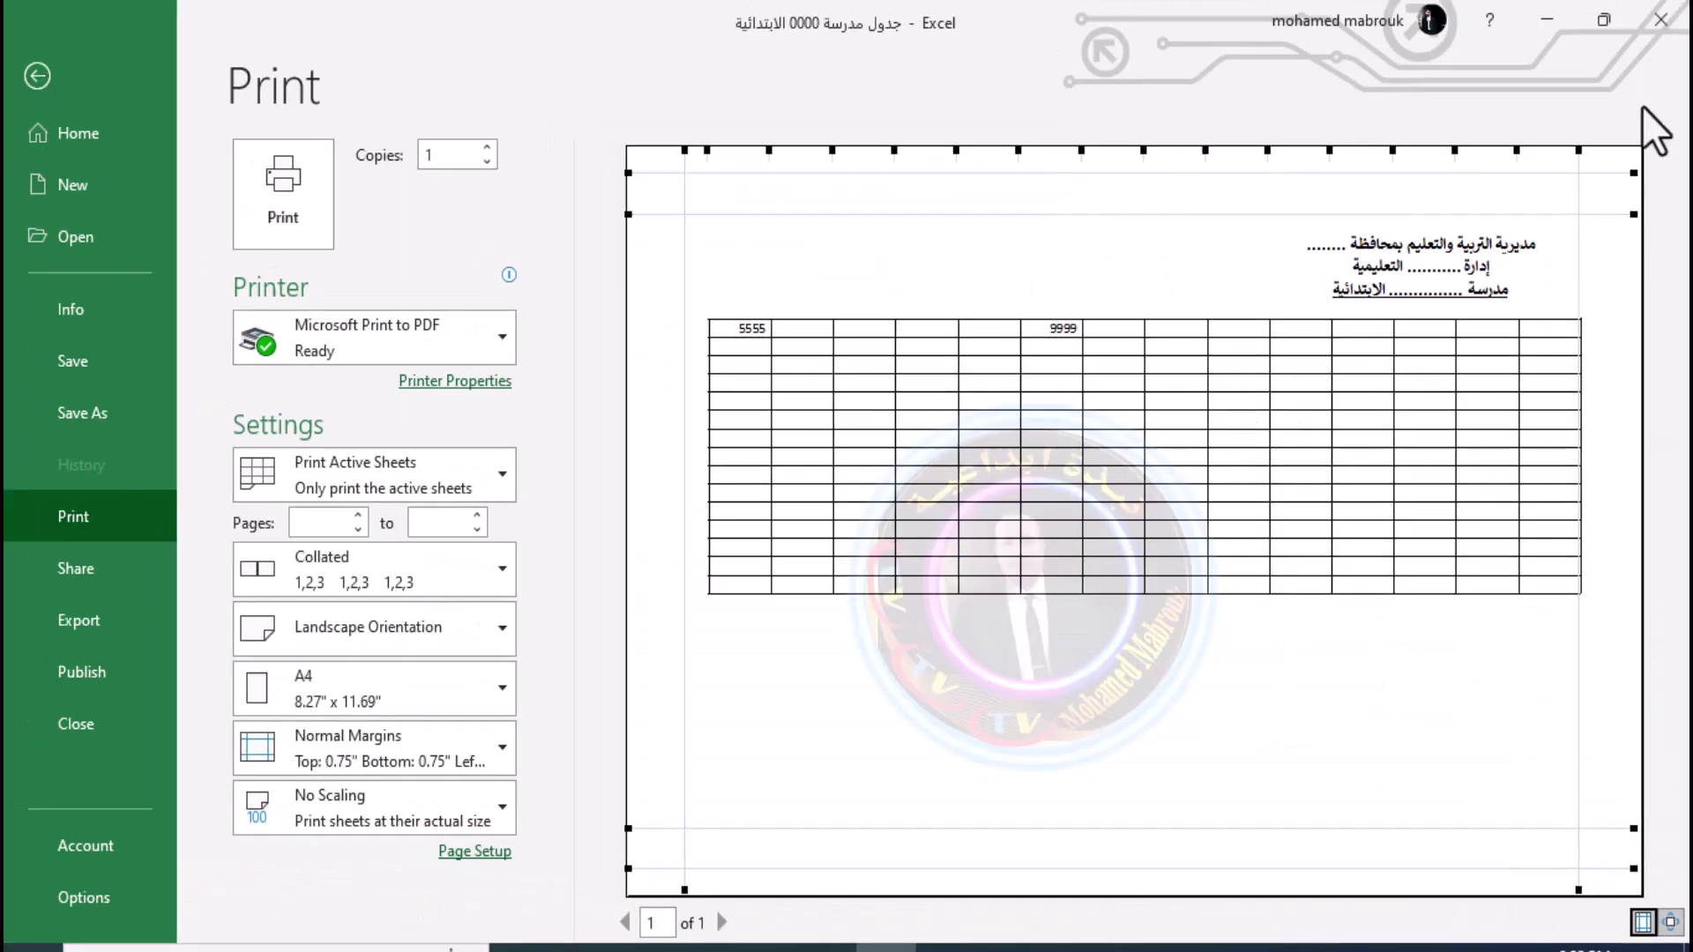
click(1581, 153)
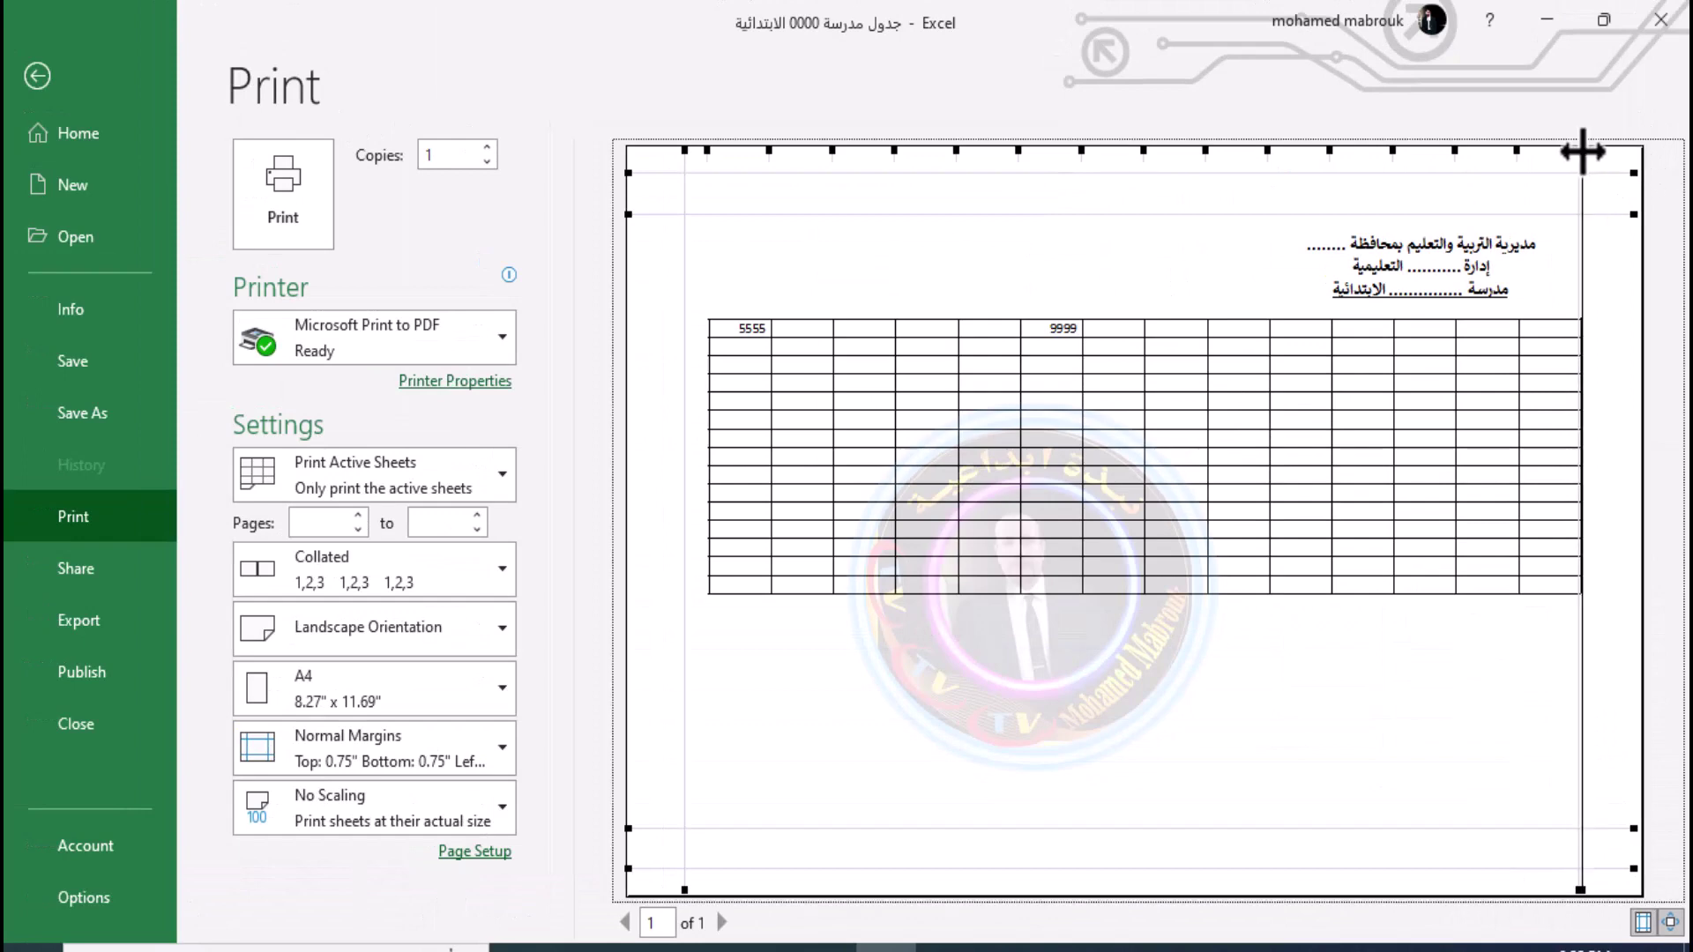
drag(1581, 151, 1606, 152)
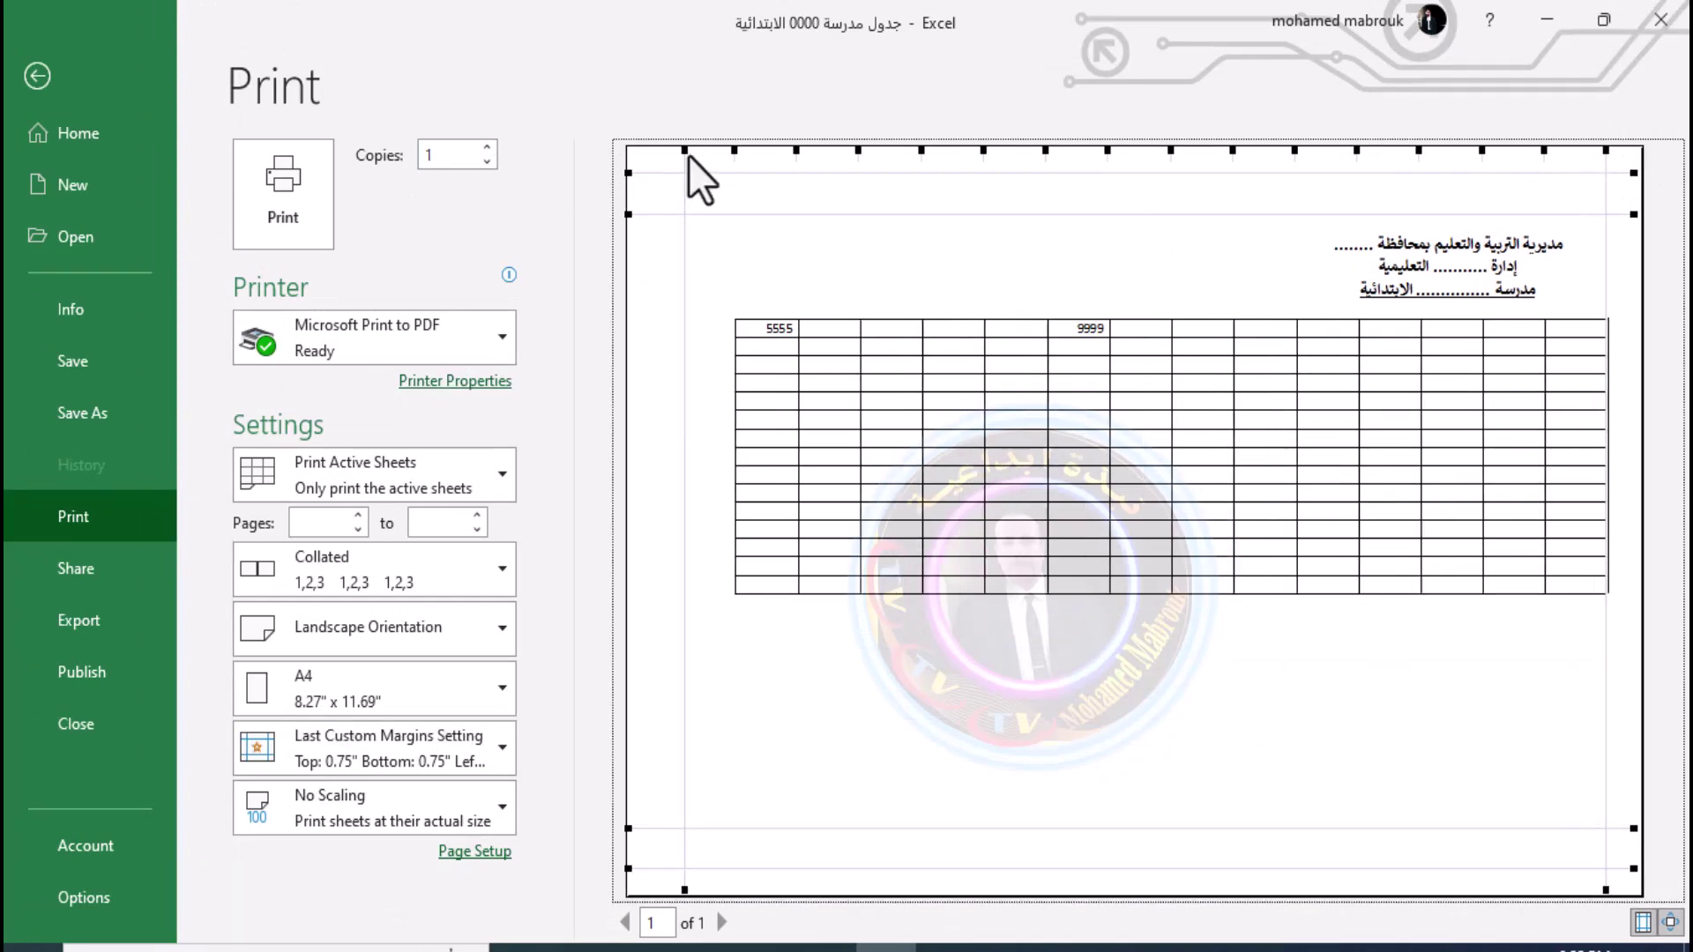
drag(684, 150, 653, 150)
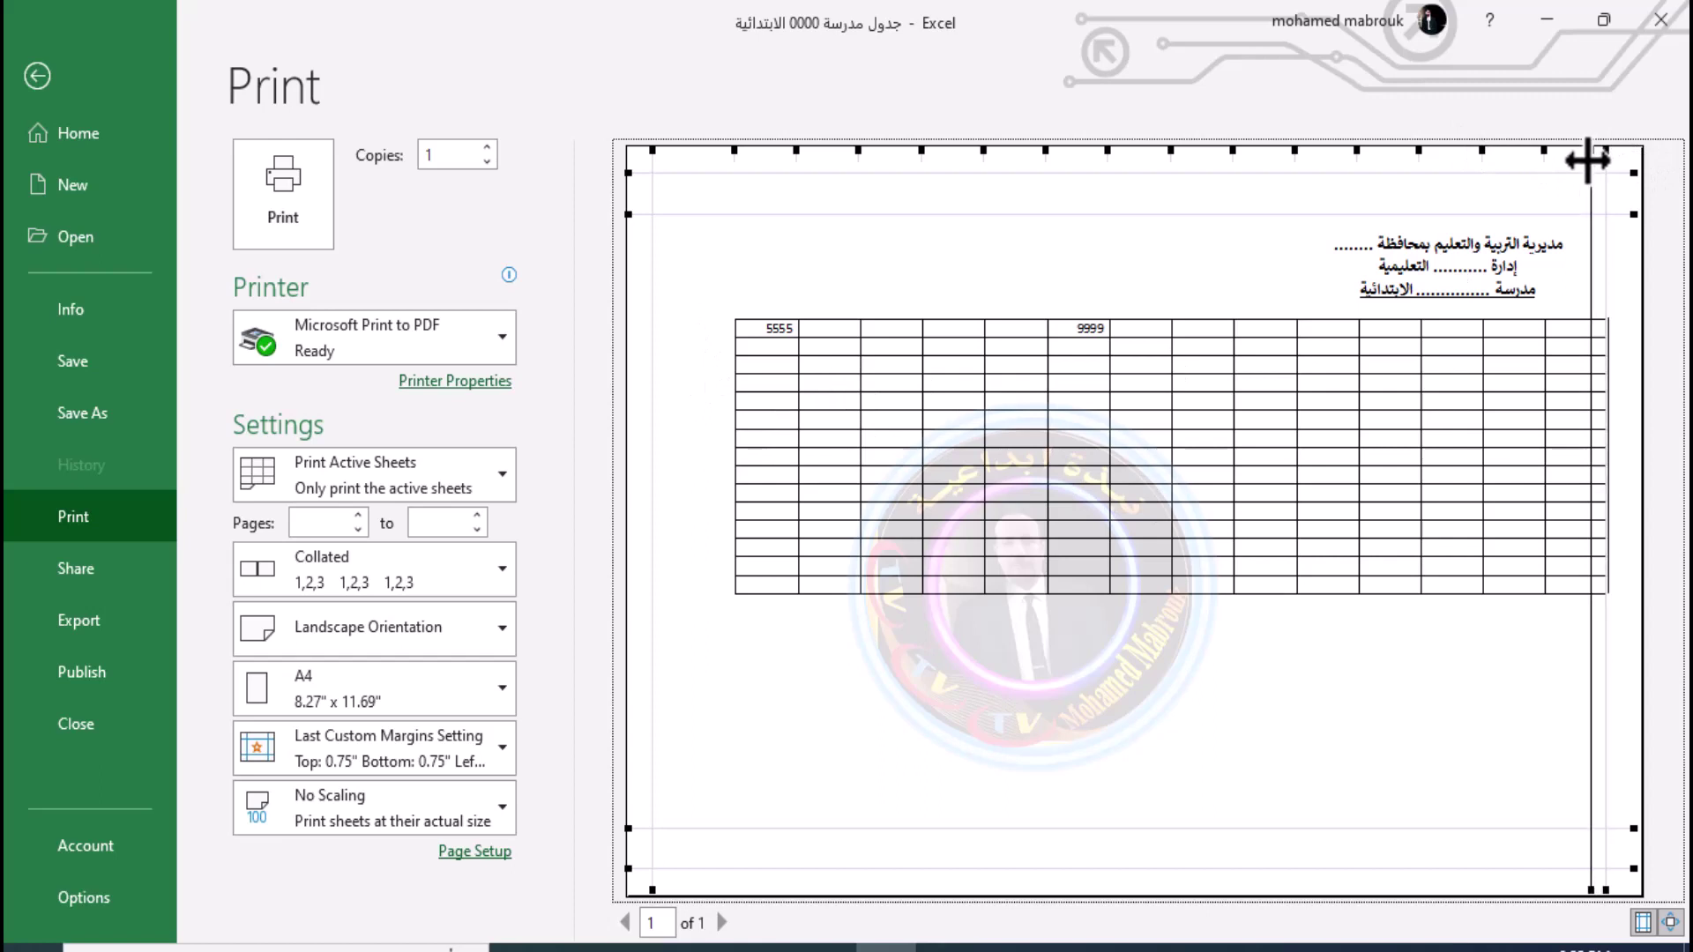
drag(1602, 155, 1591, 152)
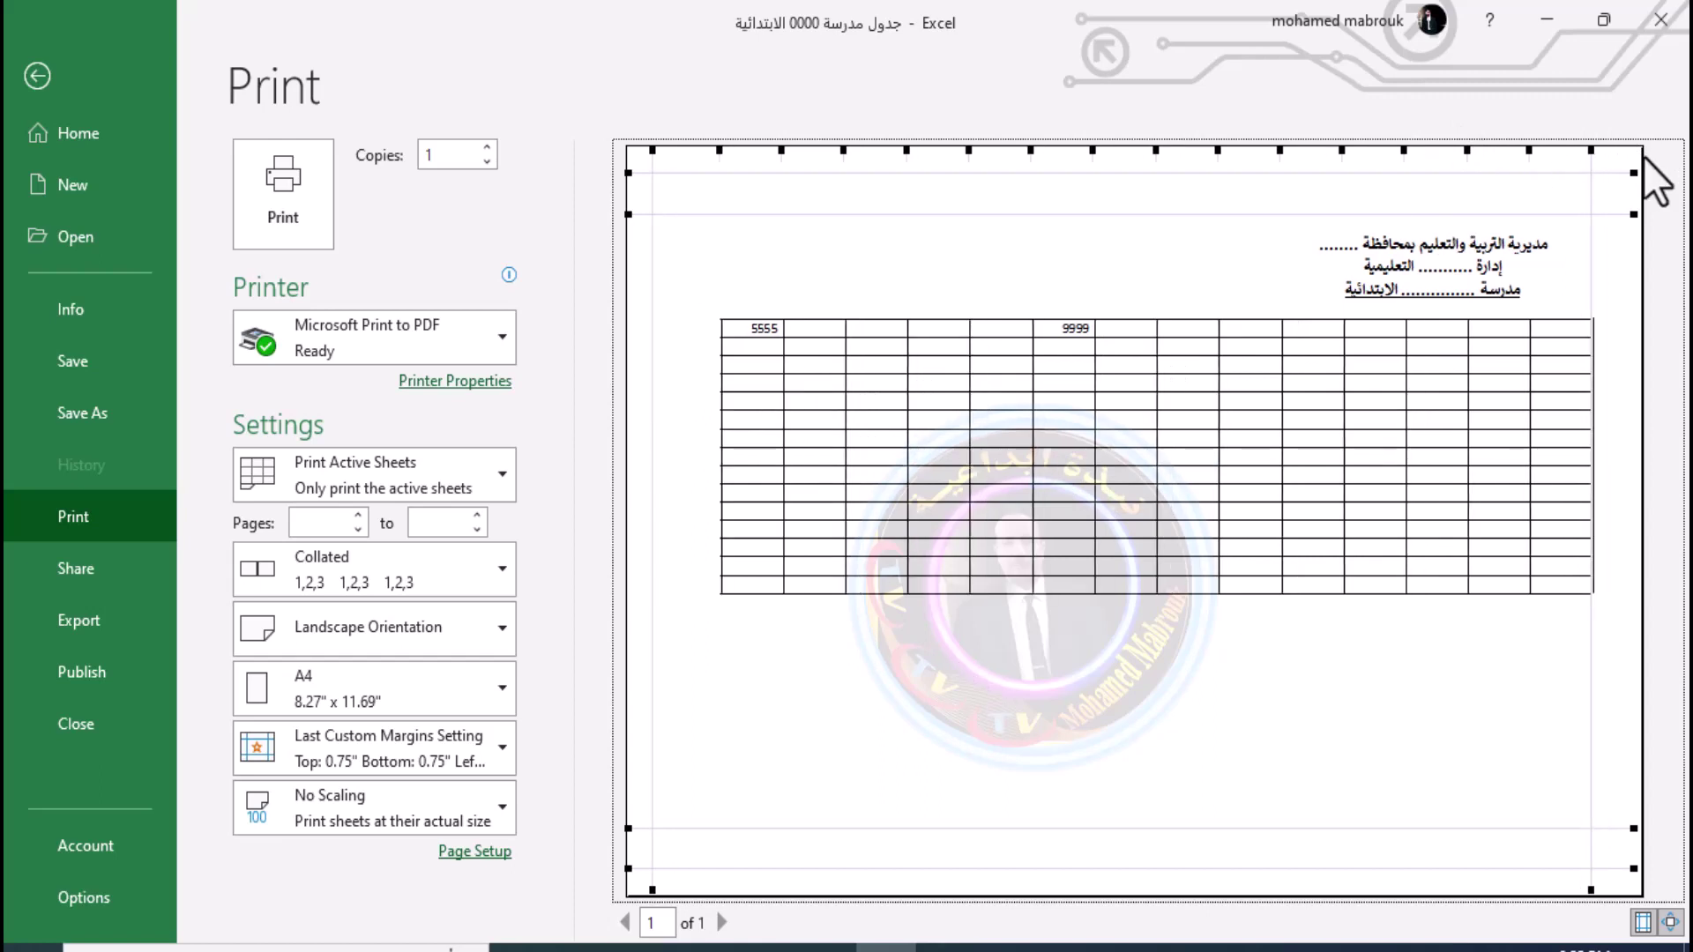
drag(1593, 155, 1568, 158)
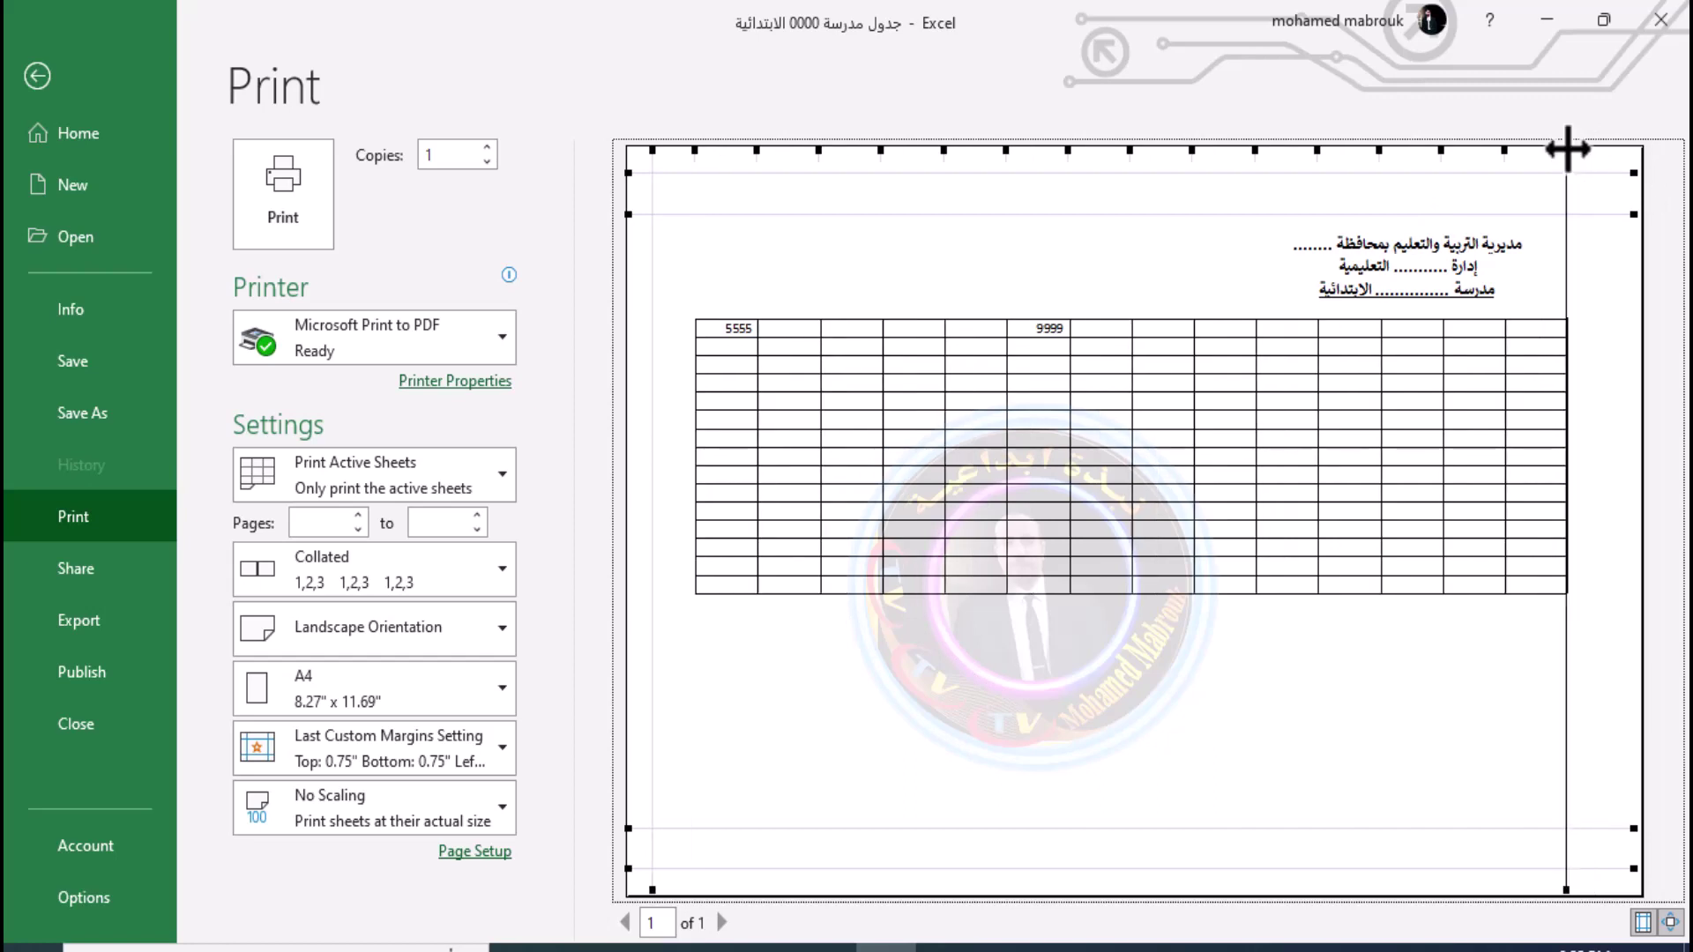
drag(1568, 151, 1584, 151)
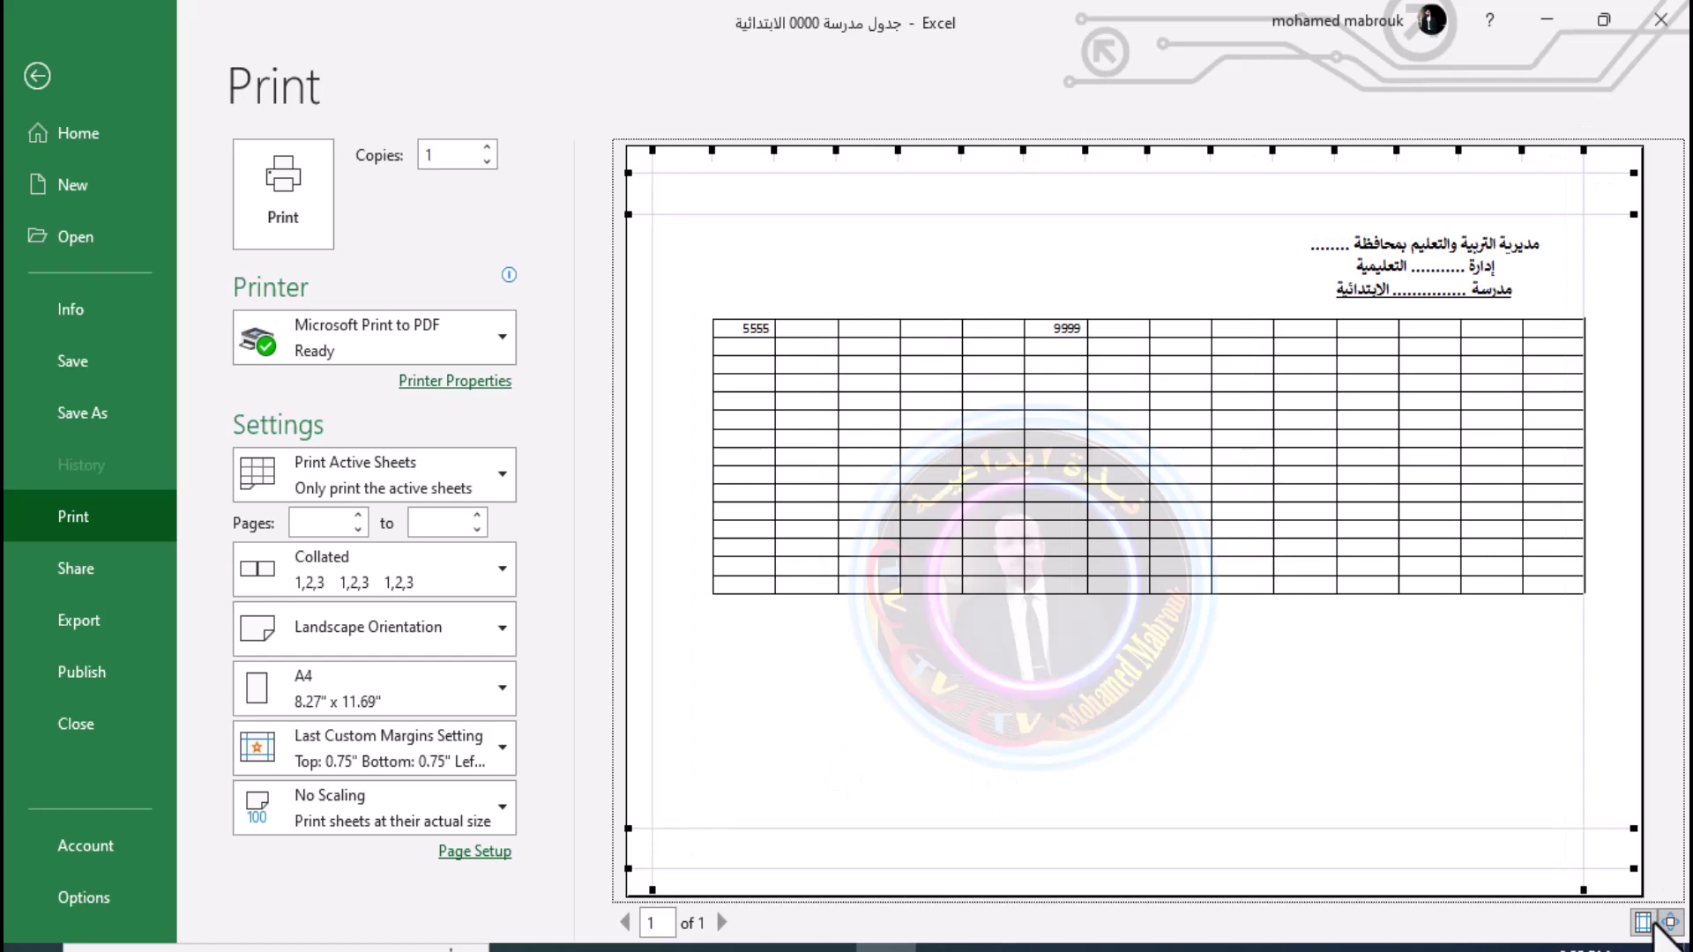
Return to the sheet and clear the values 5555 and 9999 from A6:N21
click(37, 76)
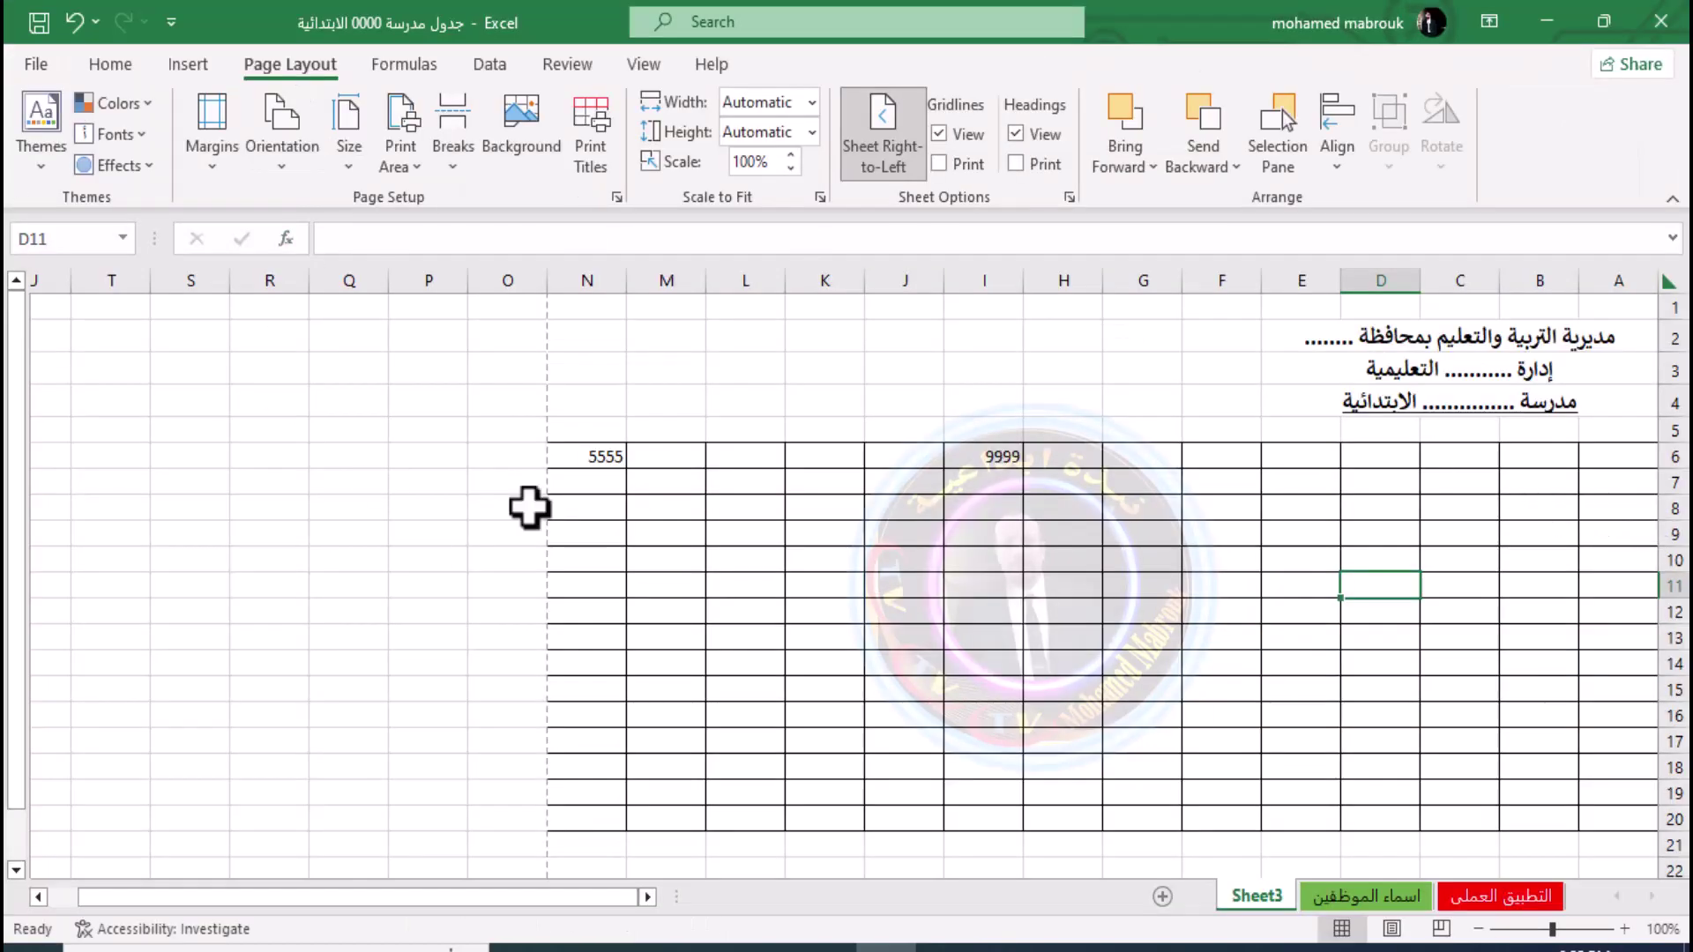
click(446, 479)
click(1413, 460)
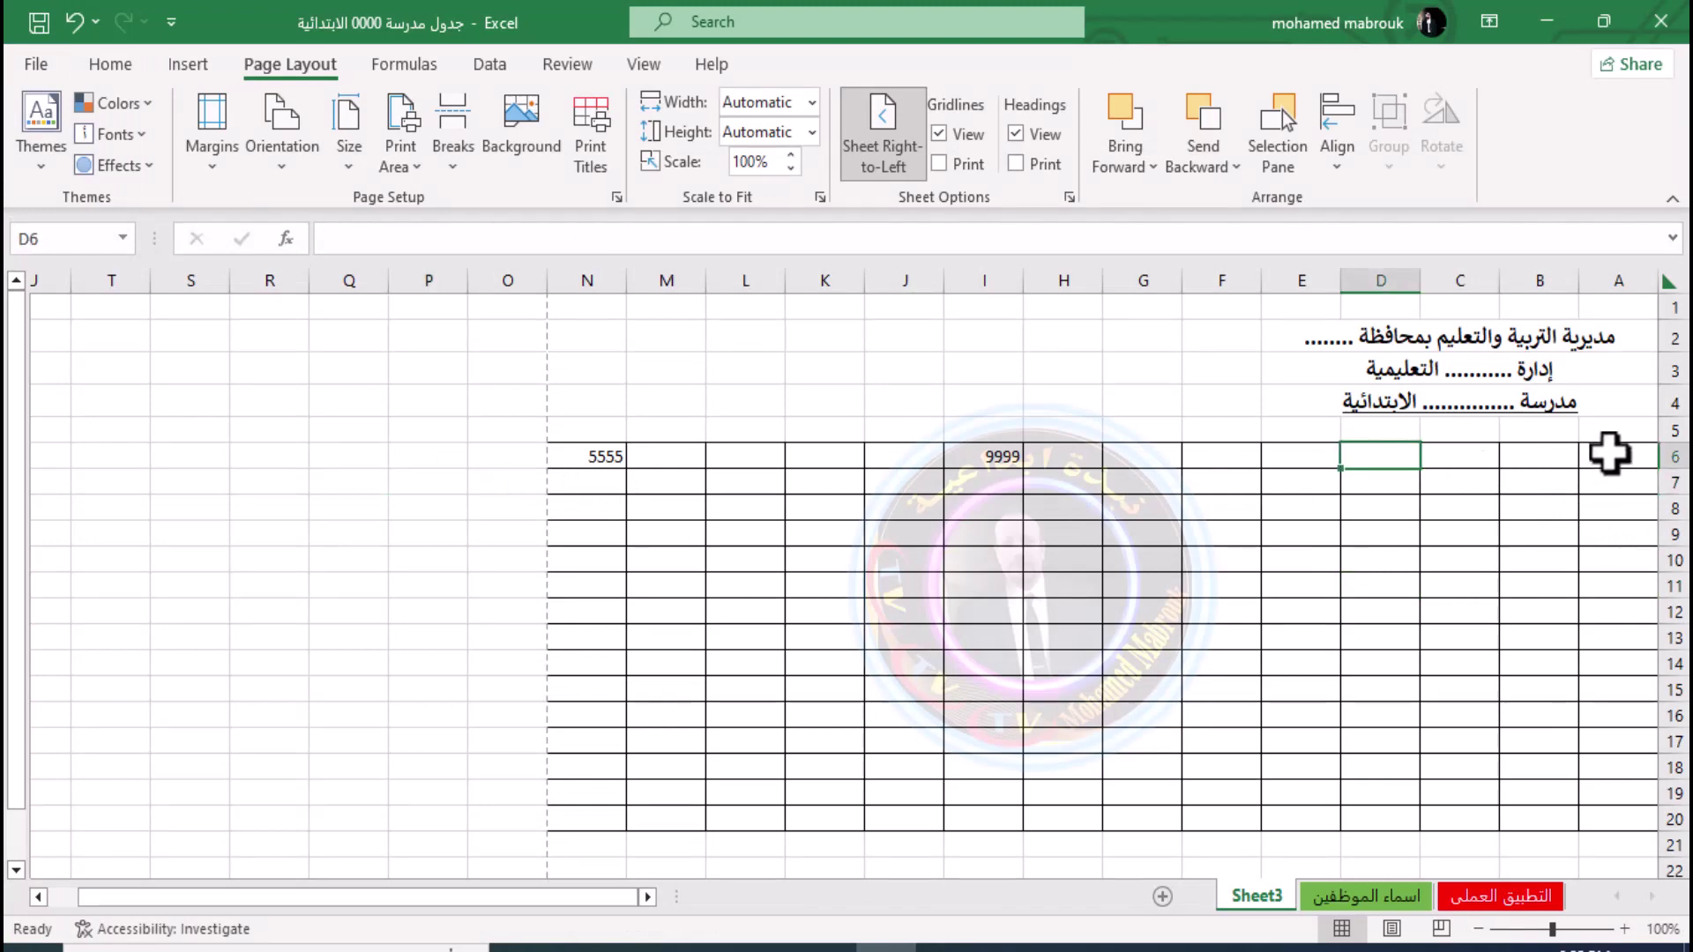
drag(1609, 454, 624, 833)
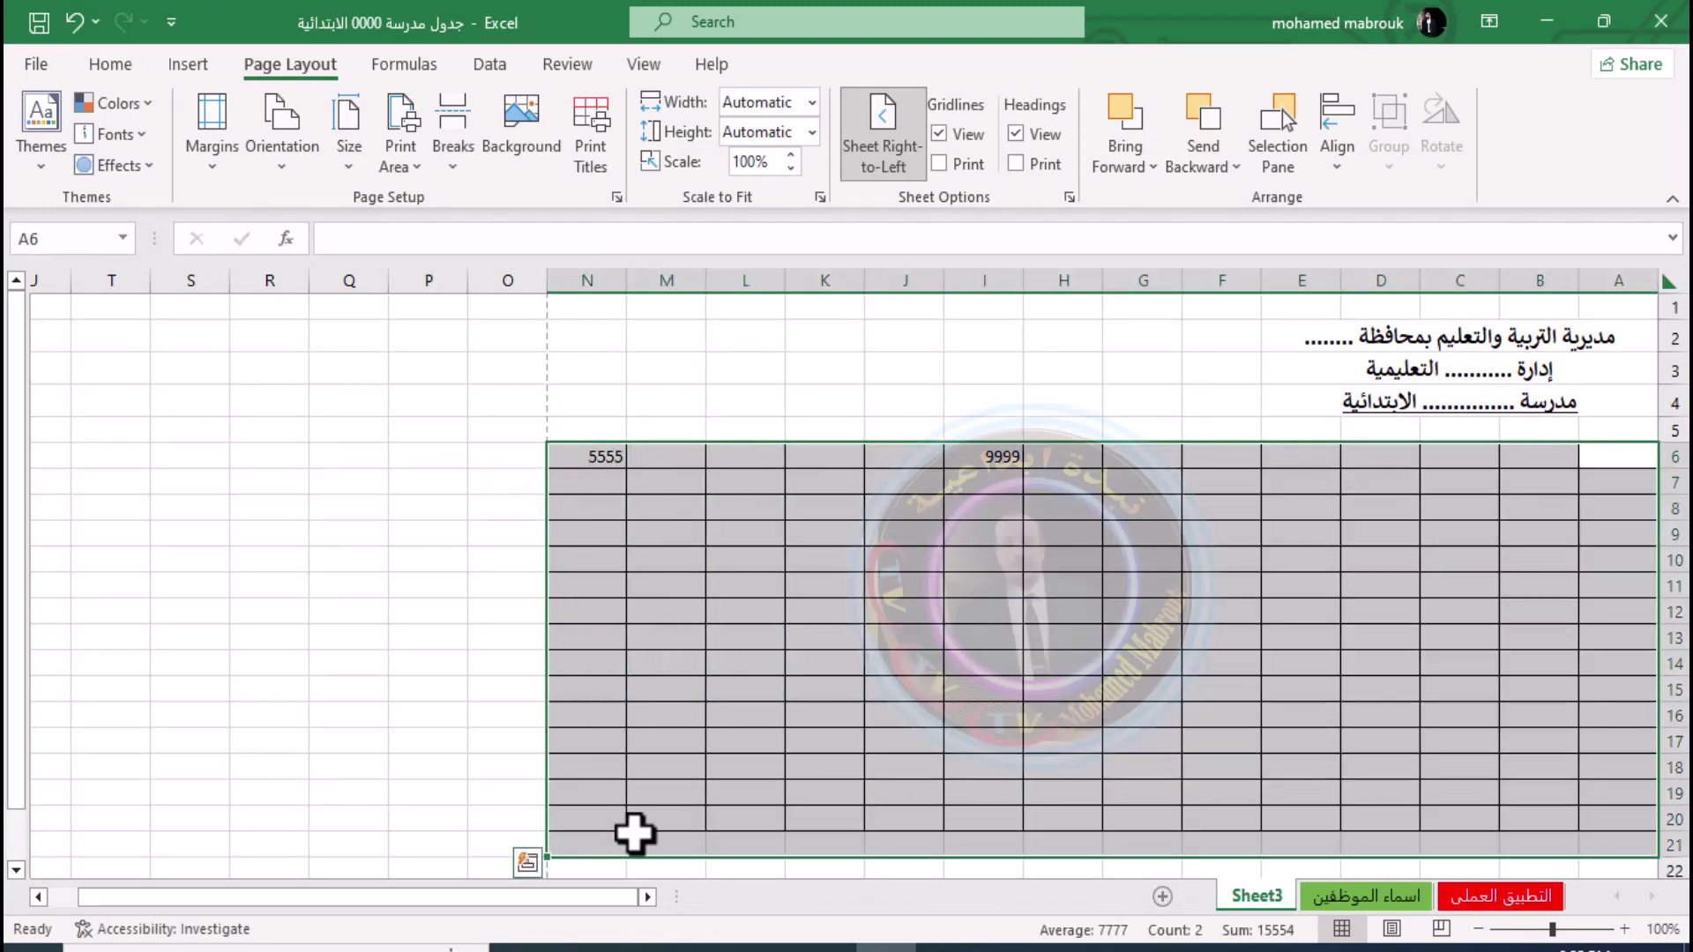
key(Delete)
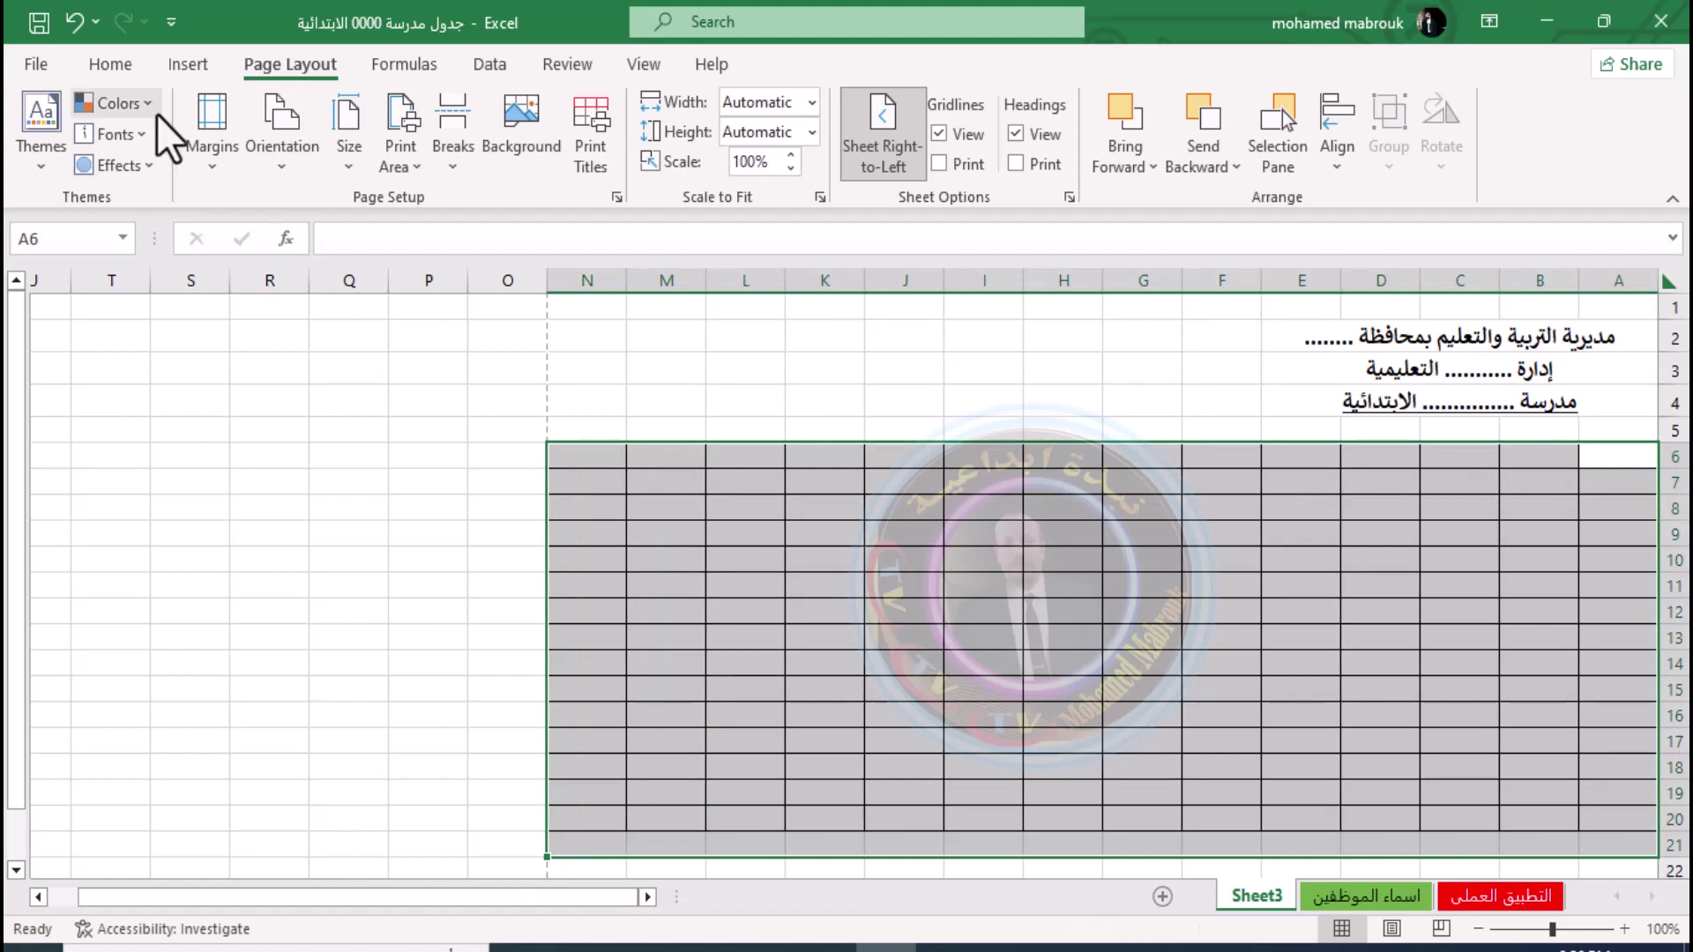
Delete rows 5 through 21, removing the bordered table below the headings
click(1675, 457)
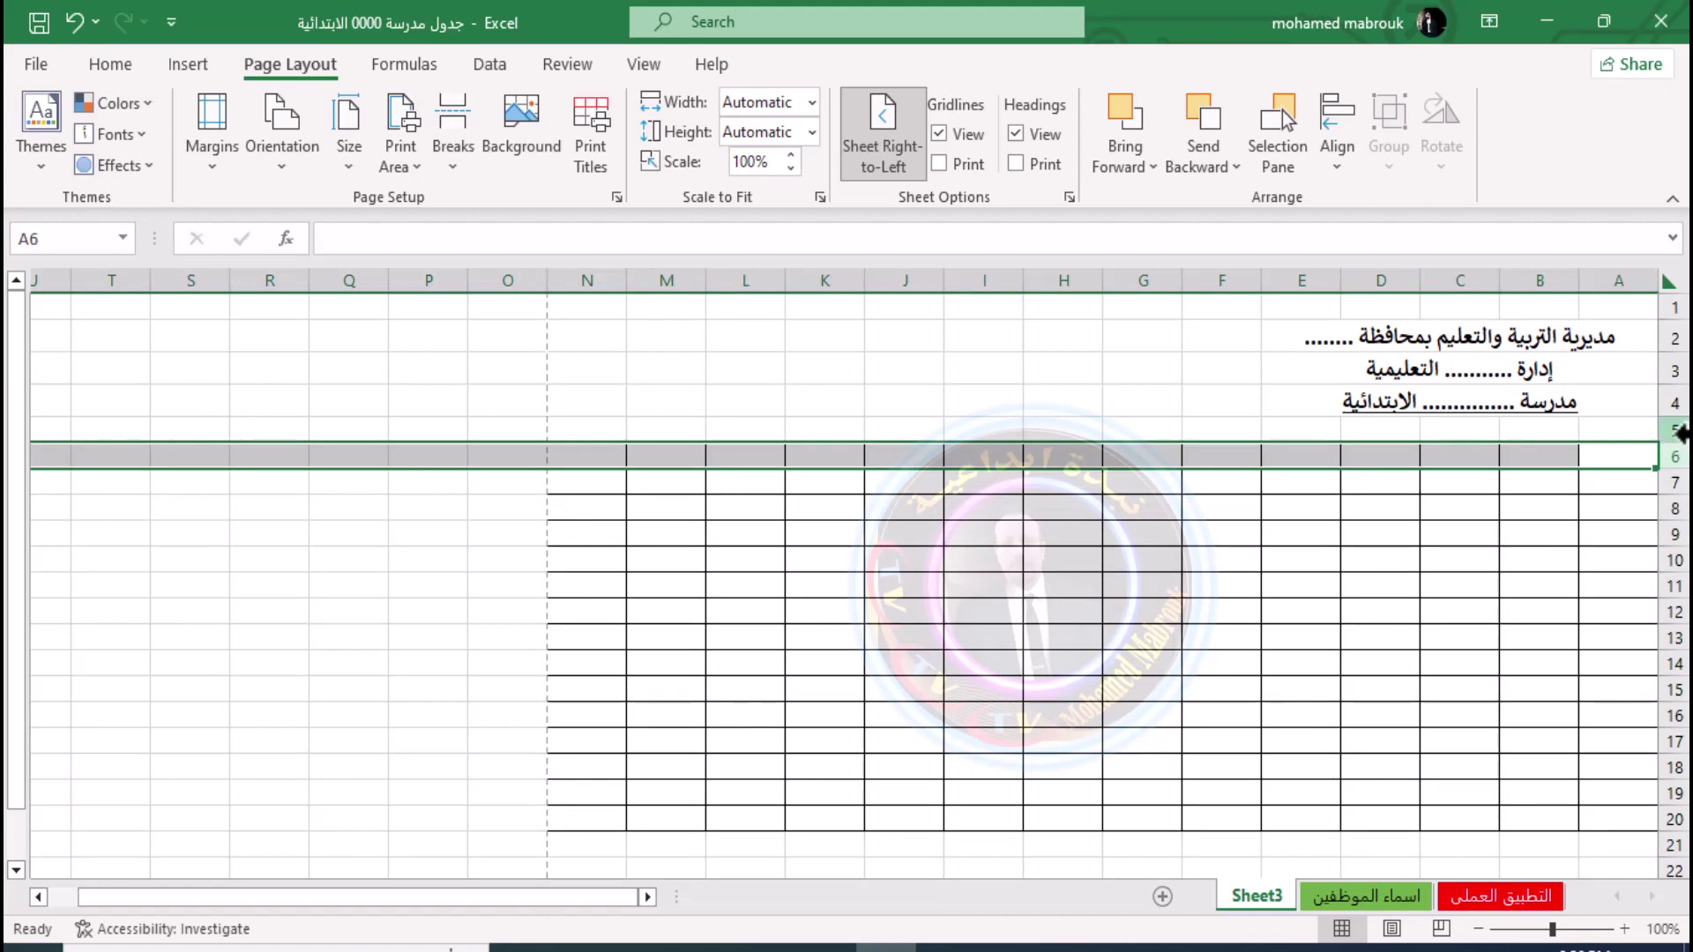
drag(1673, 430, 1630, 846)
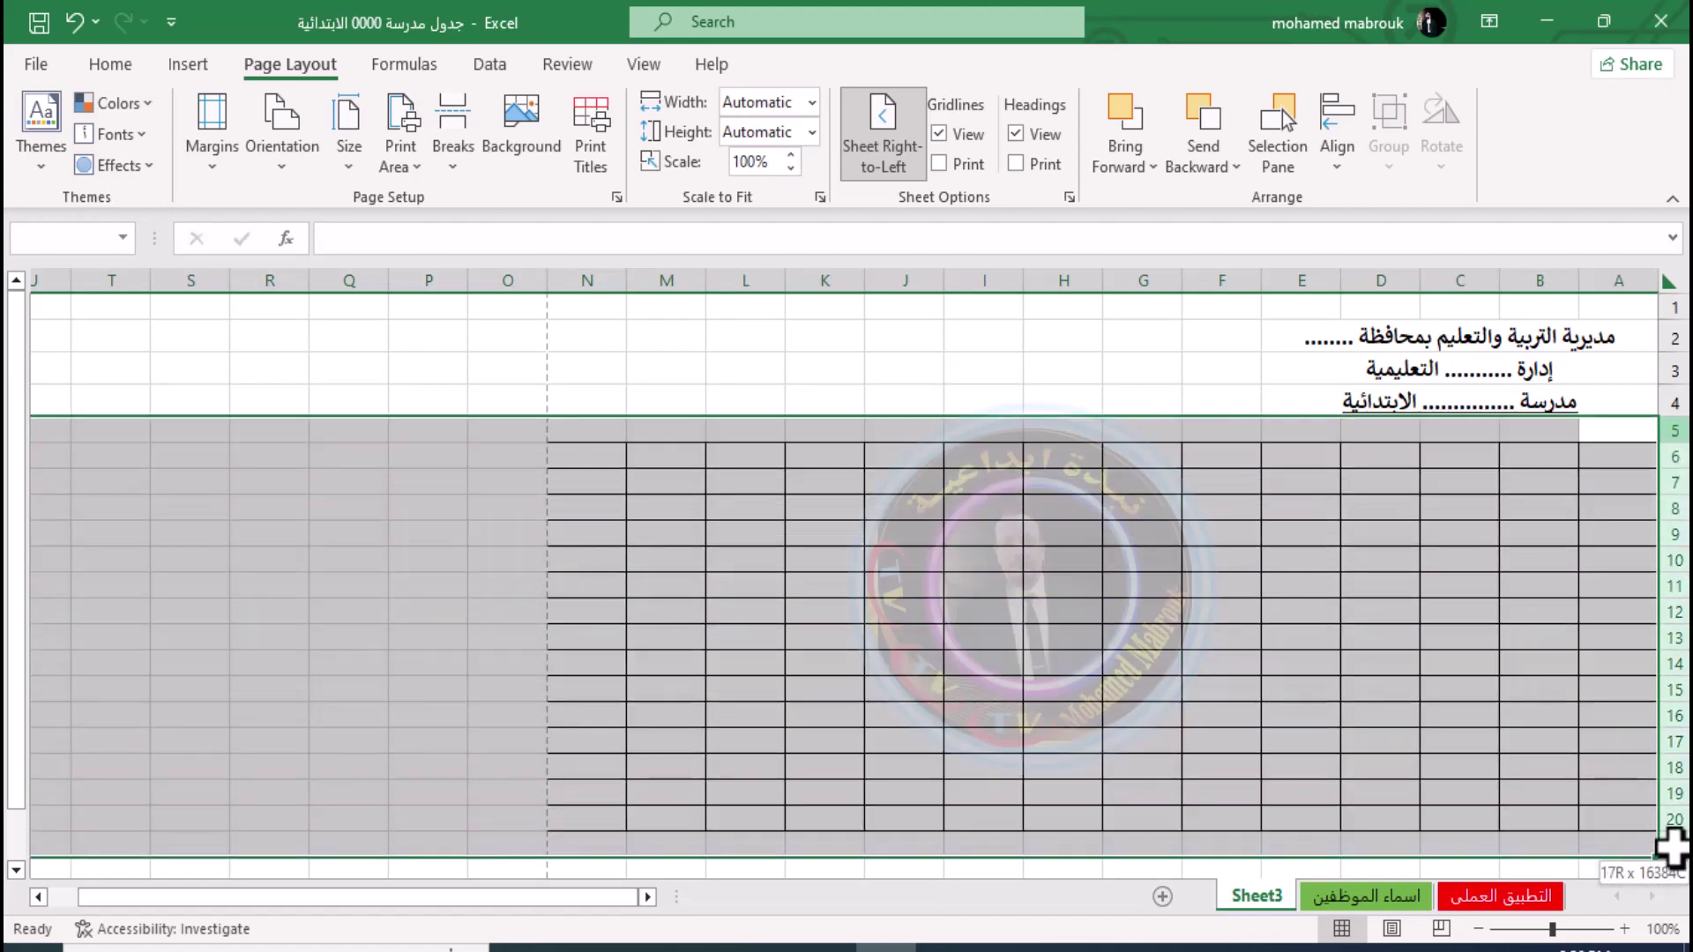
double_click(1677, 420)
drag(1675, 429, 1673, 833)
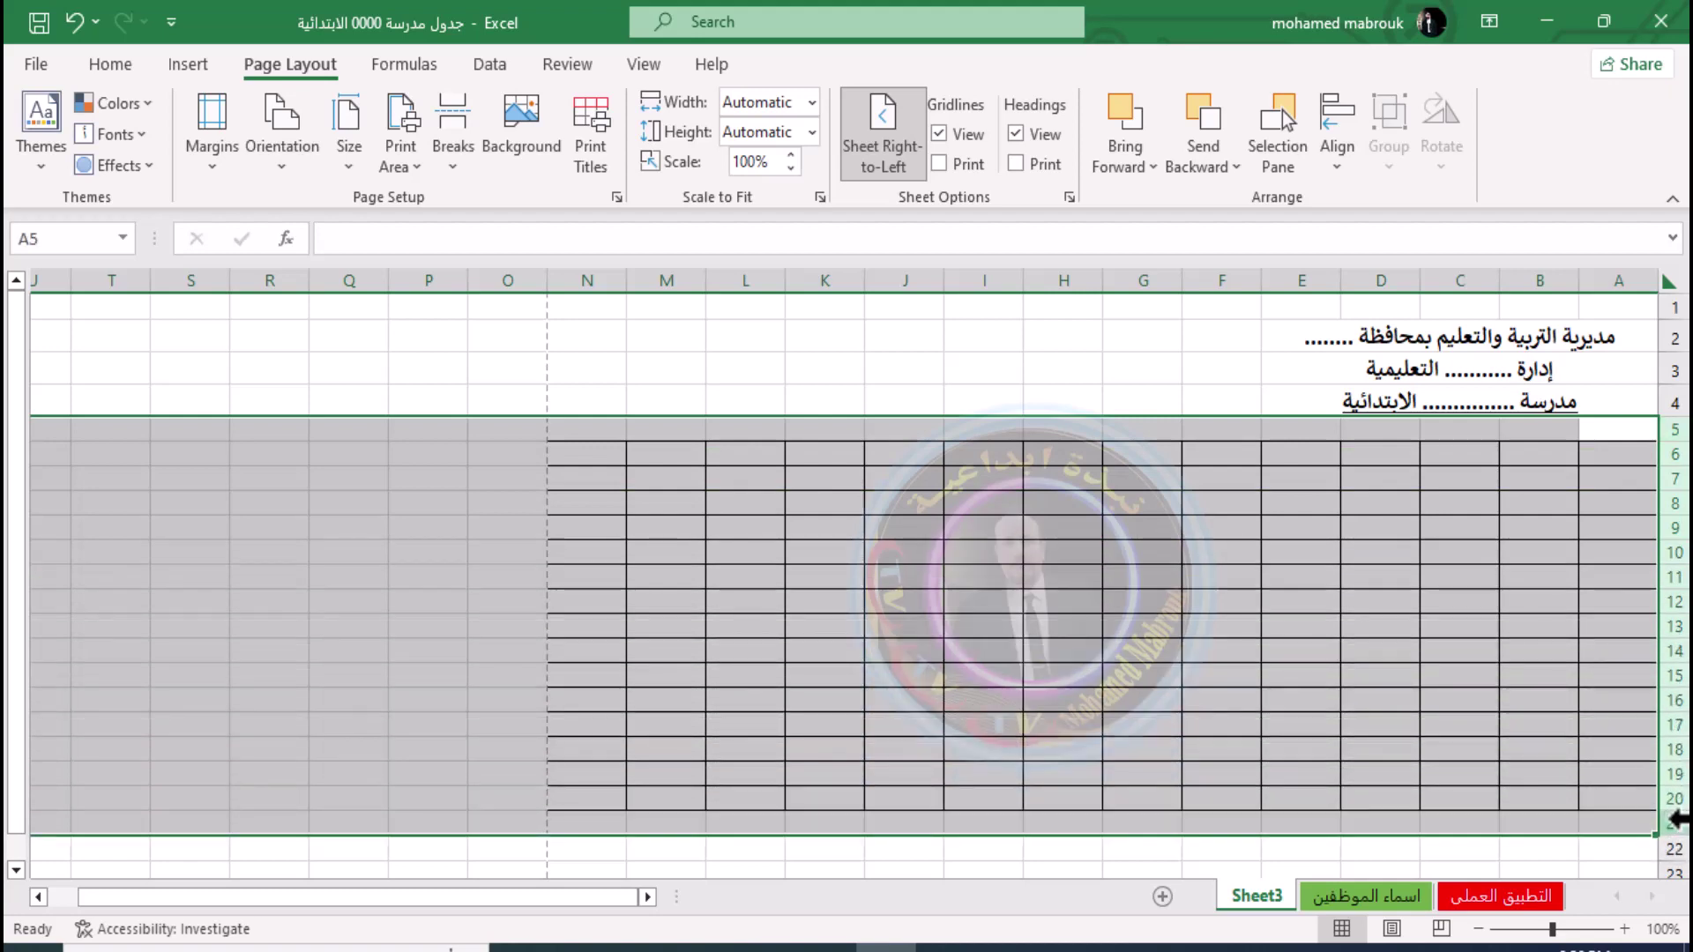
key(ctrl+minus)
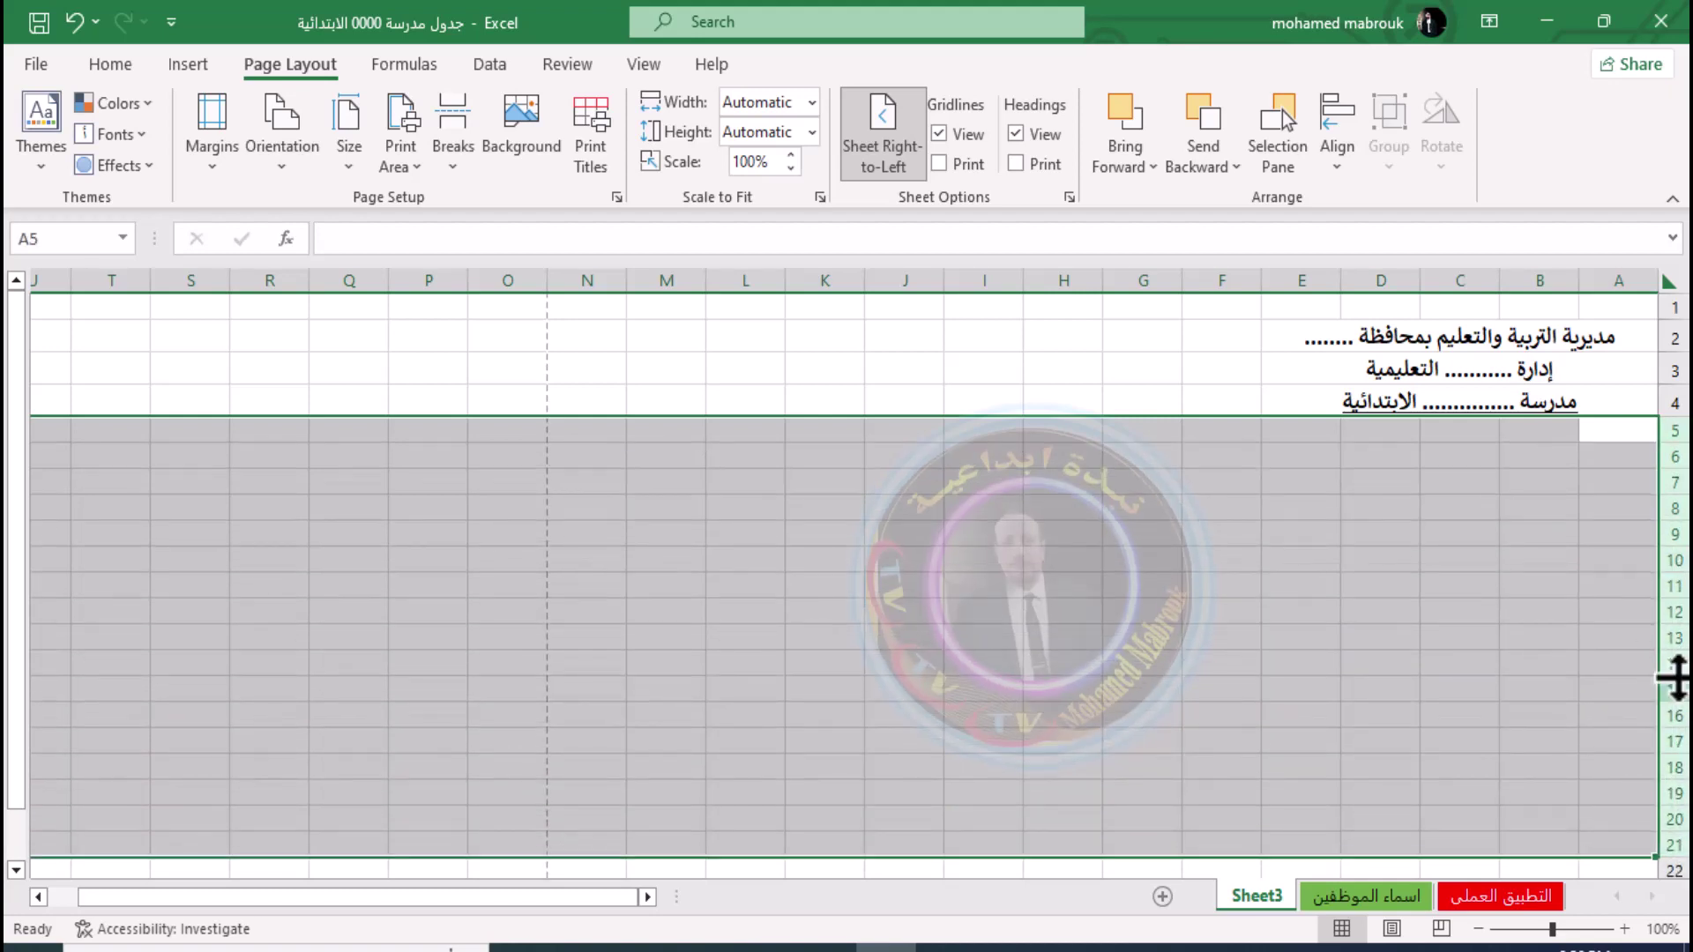
click(1481, 610)
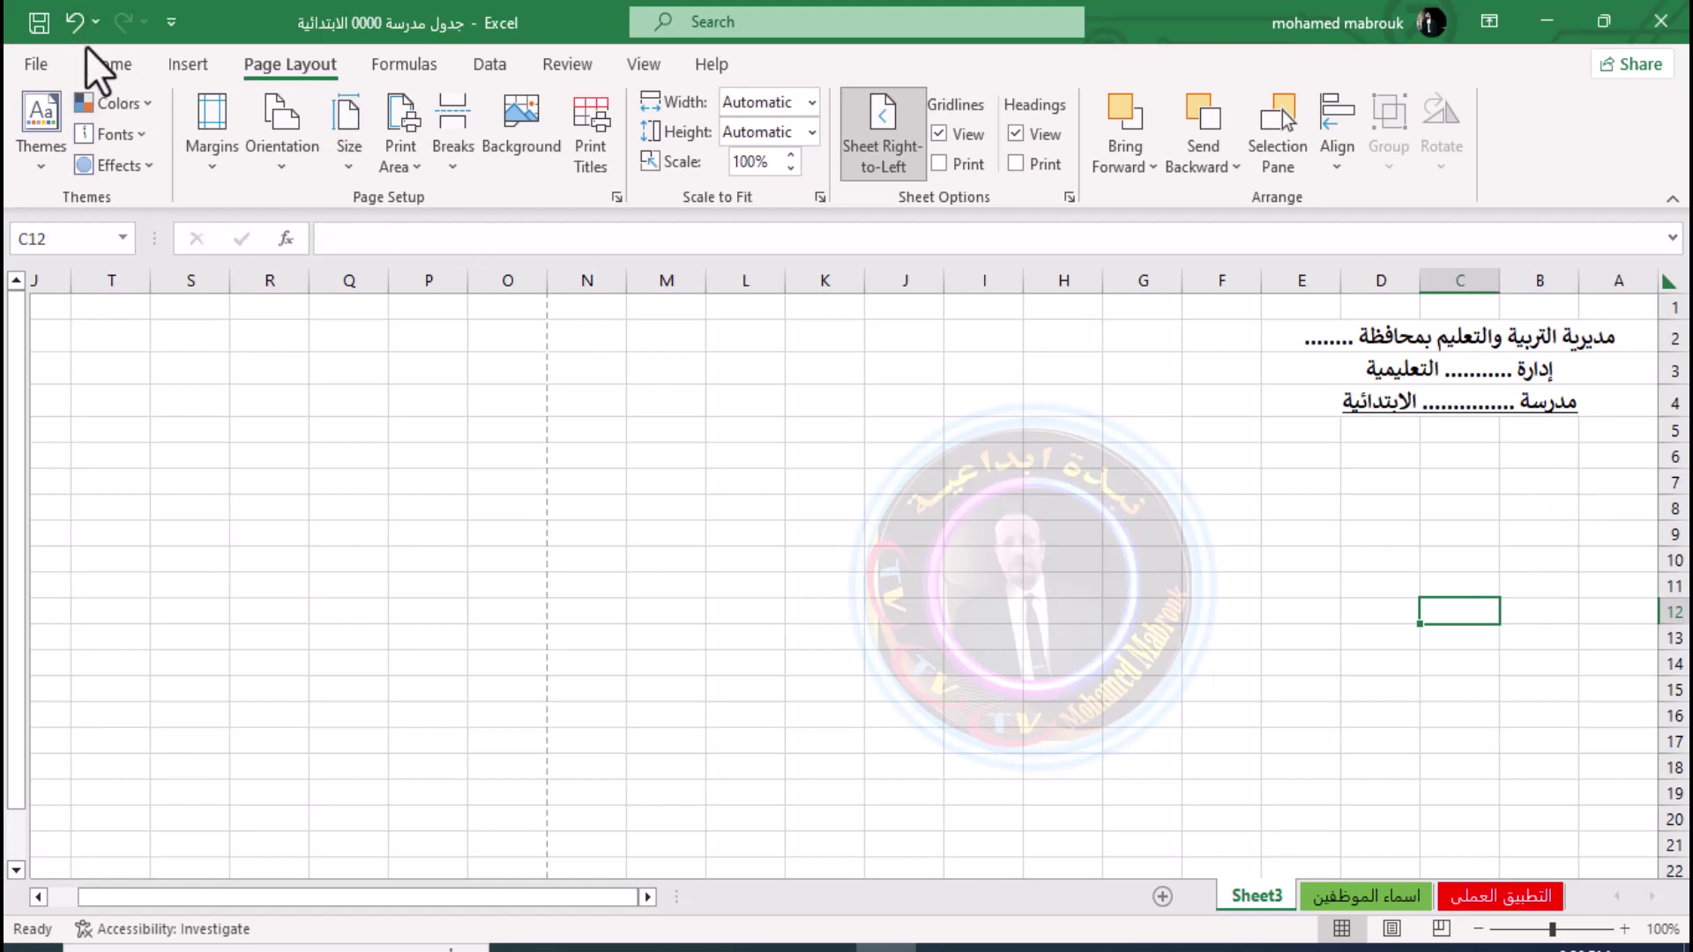
Select D6:L6 on the Home tab and apply Merge & Center
click(107, 62)
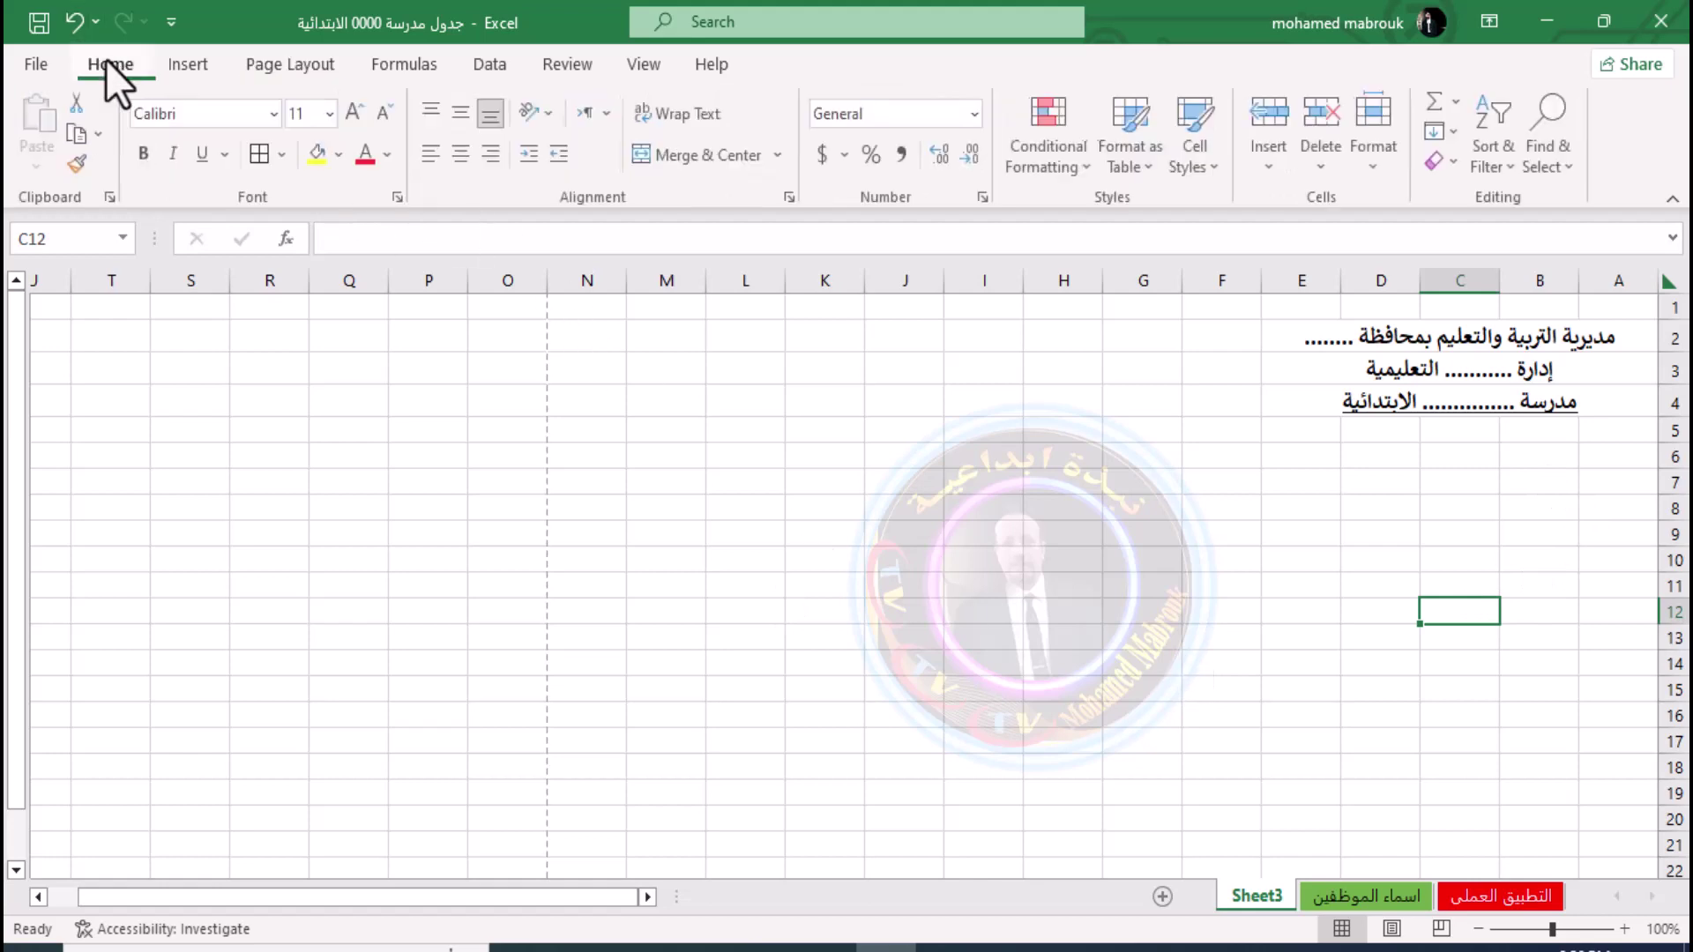
click(283, 164)
click(283, 167)
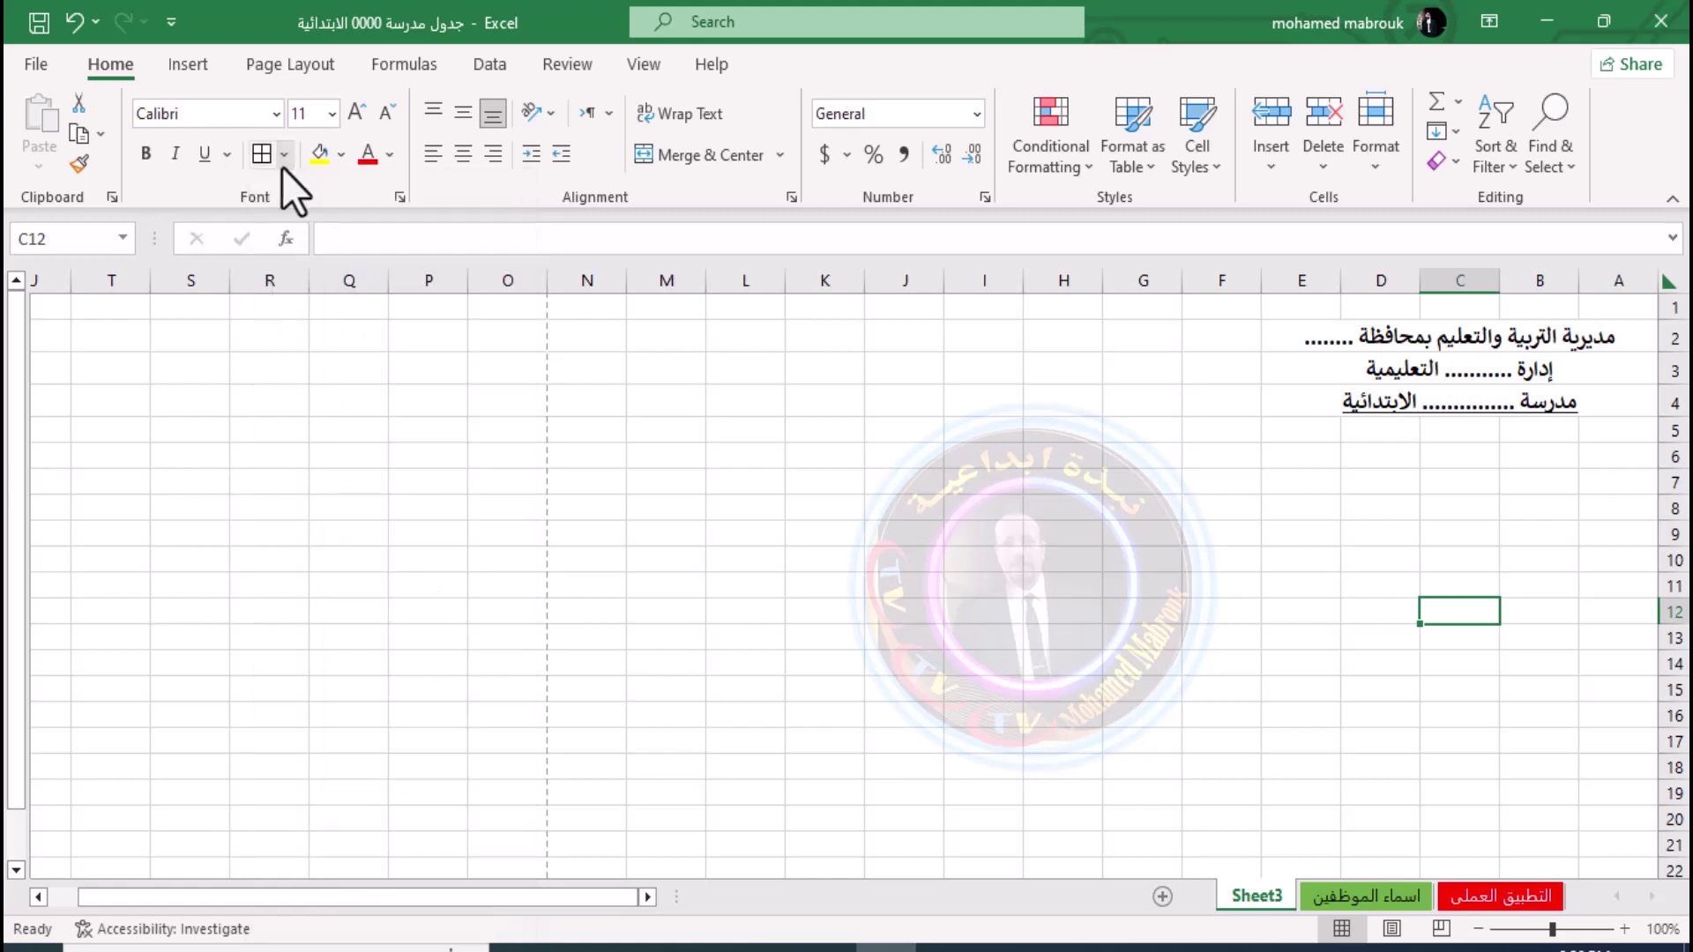
click(1068, 512)
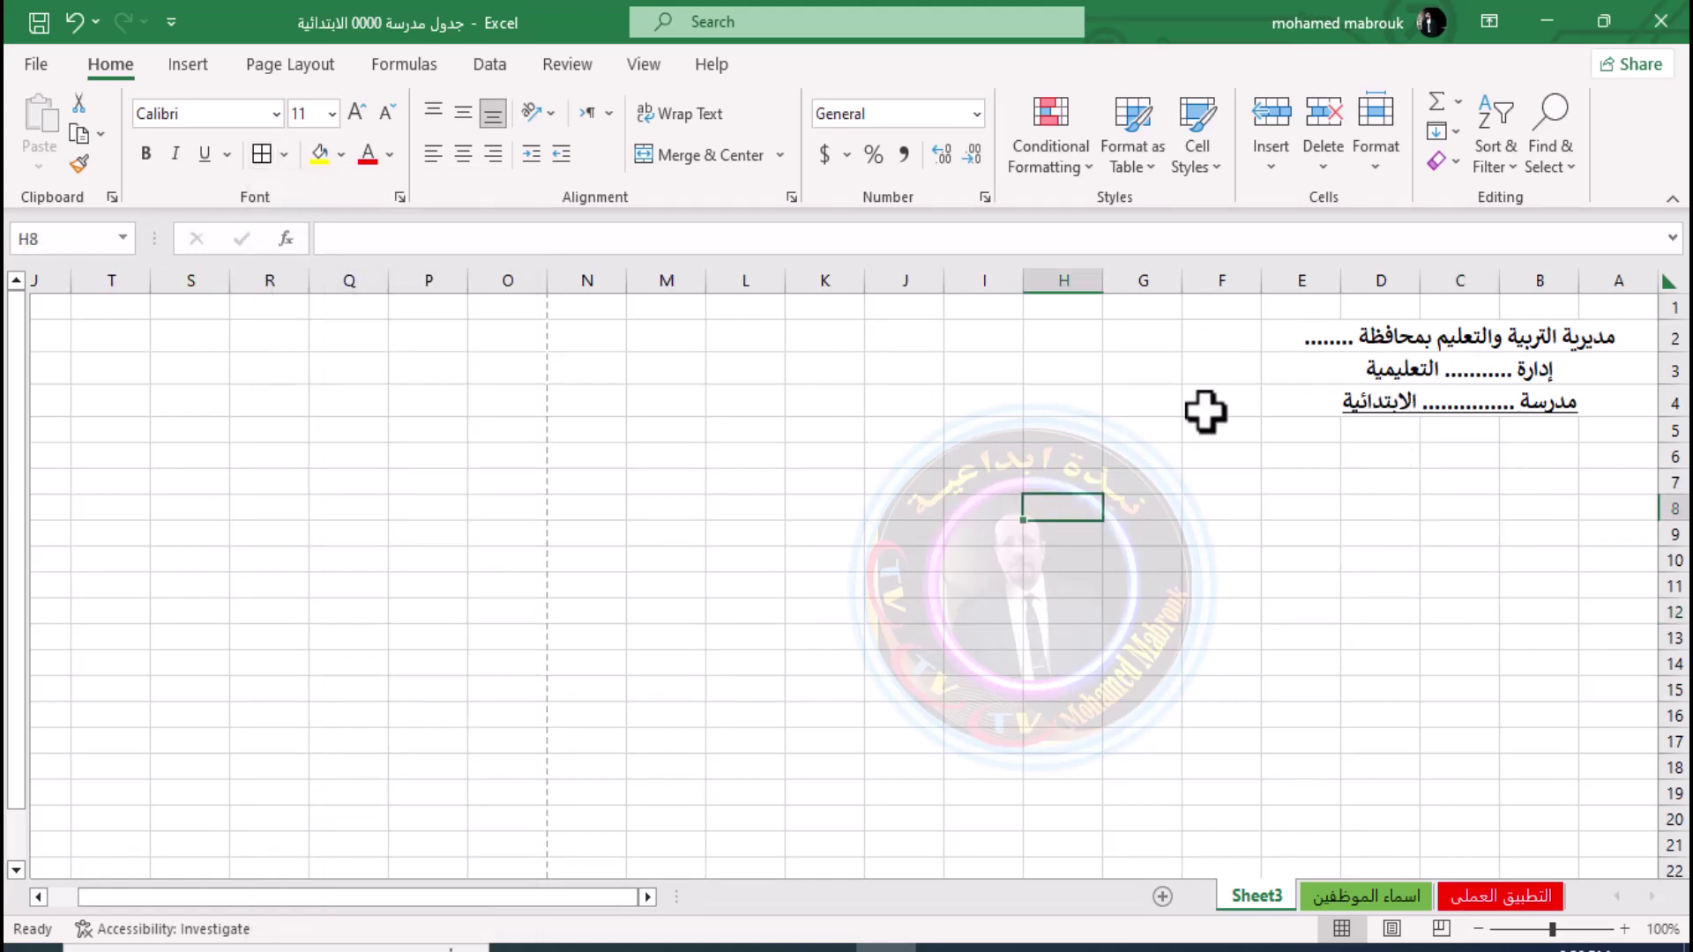
drag(1363, 451, 782, 465)
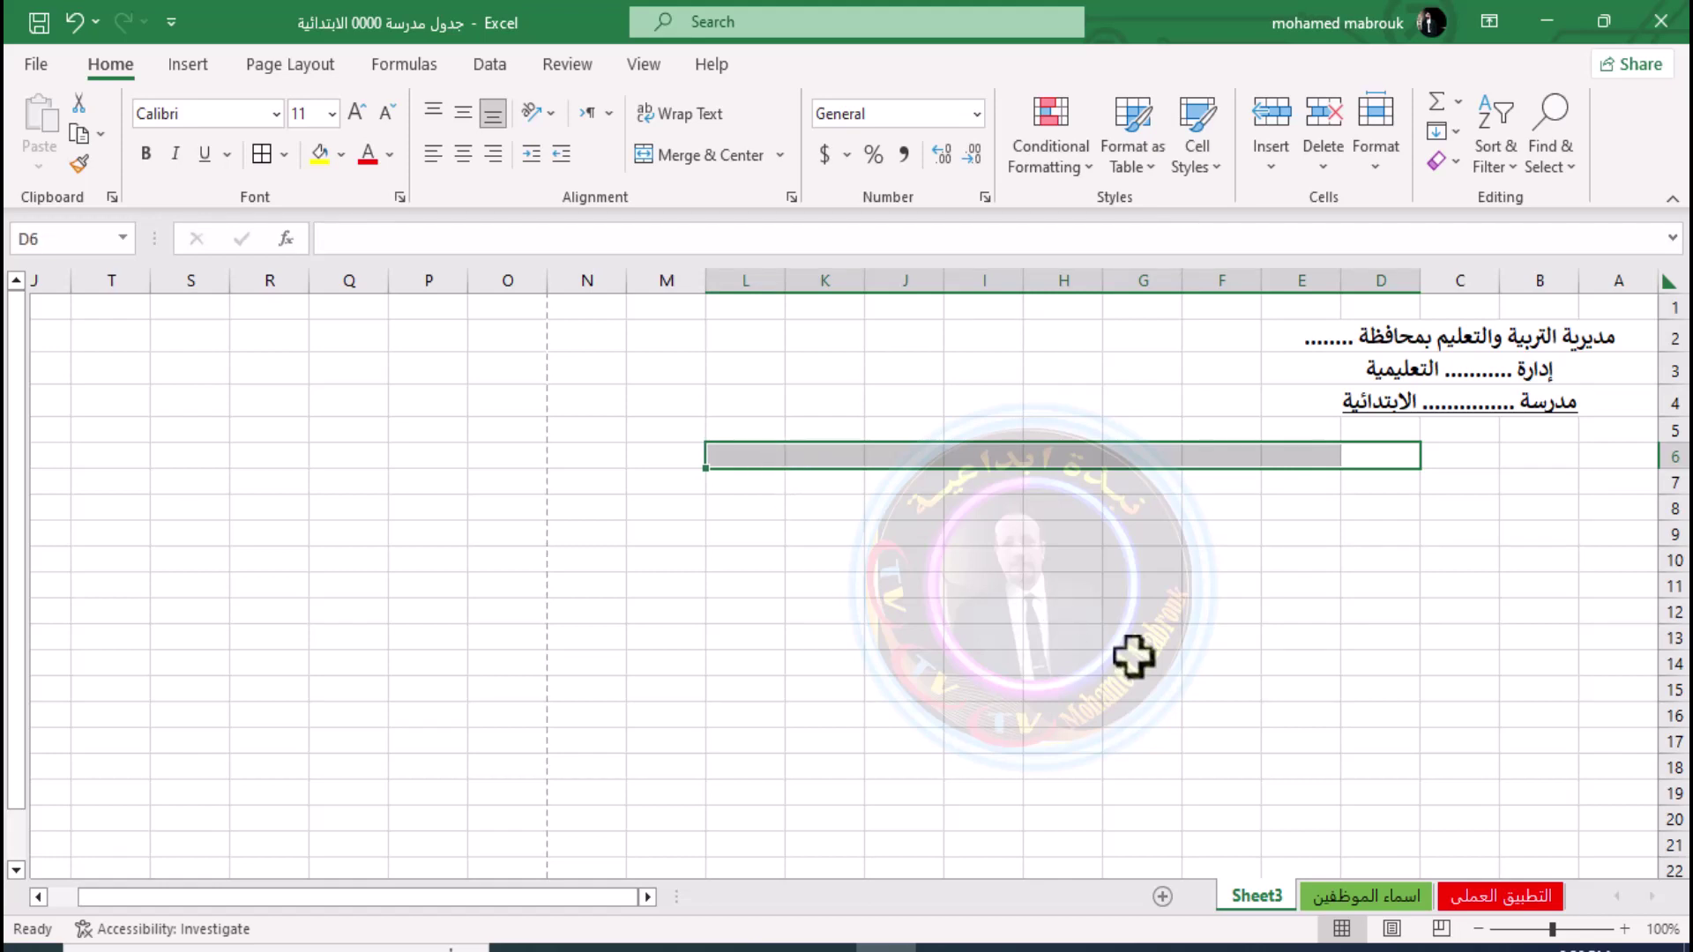
click(1360, 457)
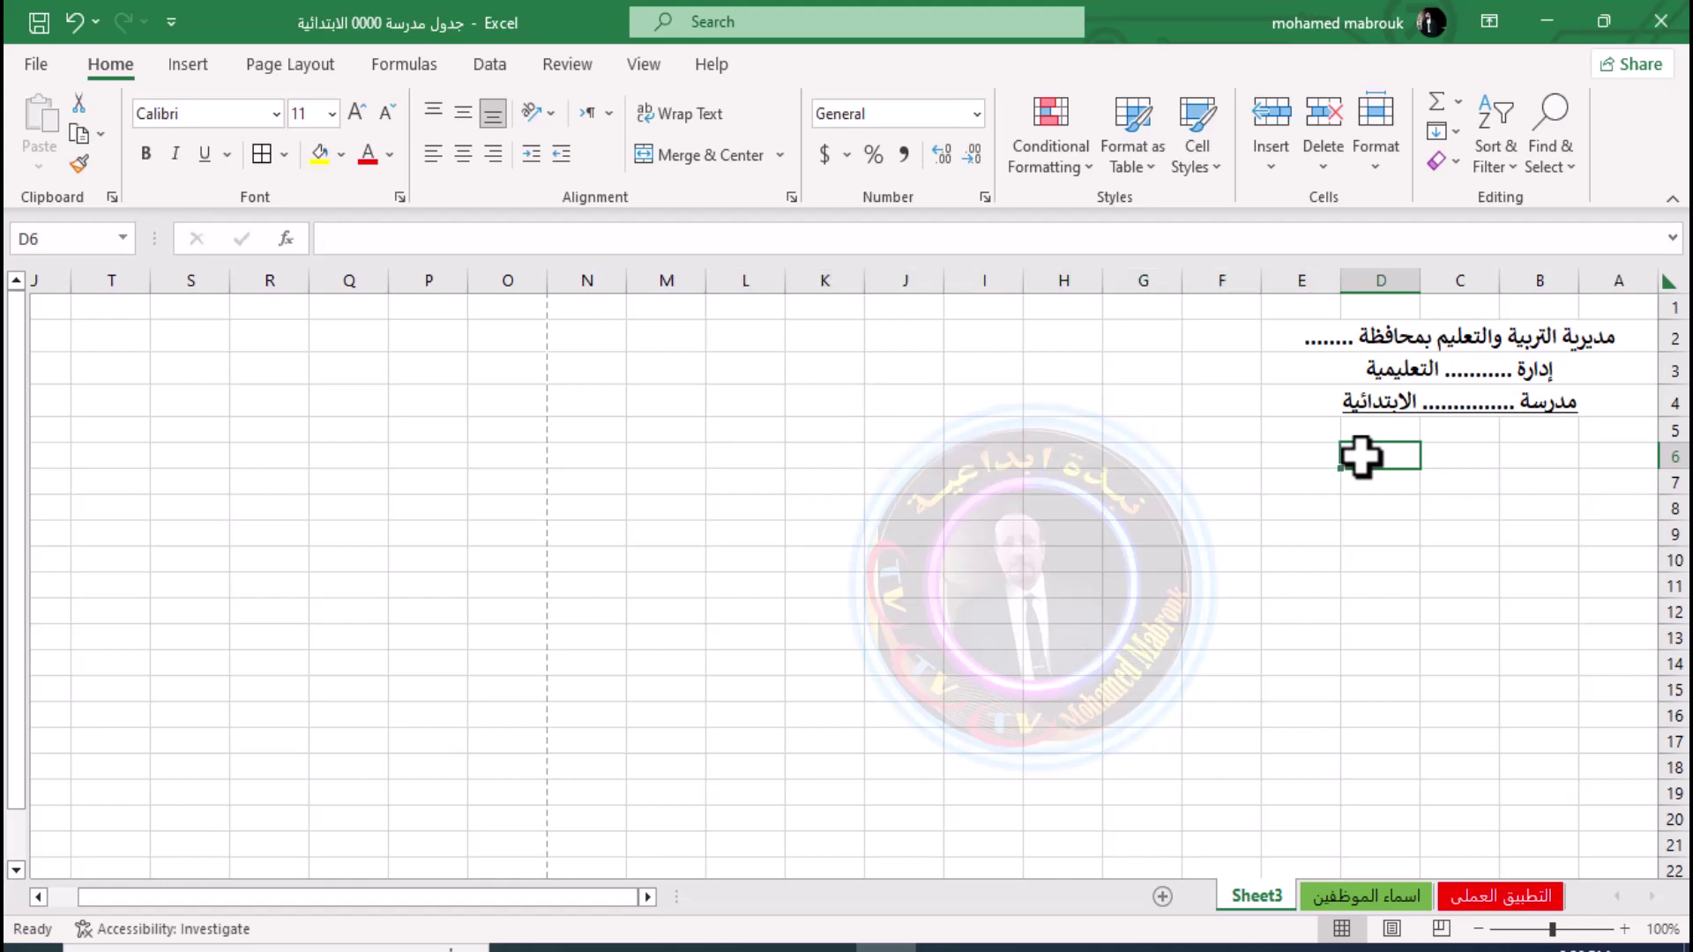
drag(1360, 457, 749, 454)
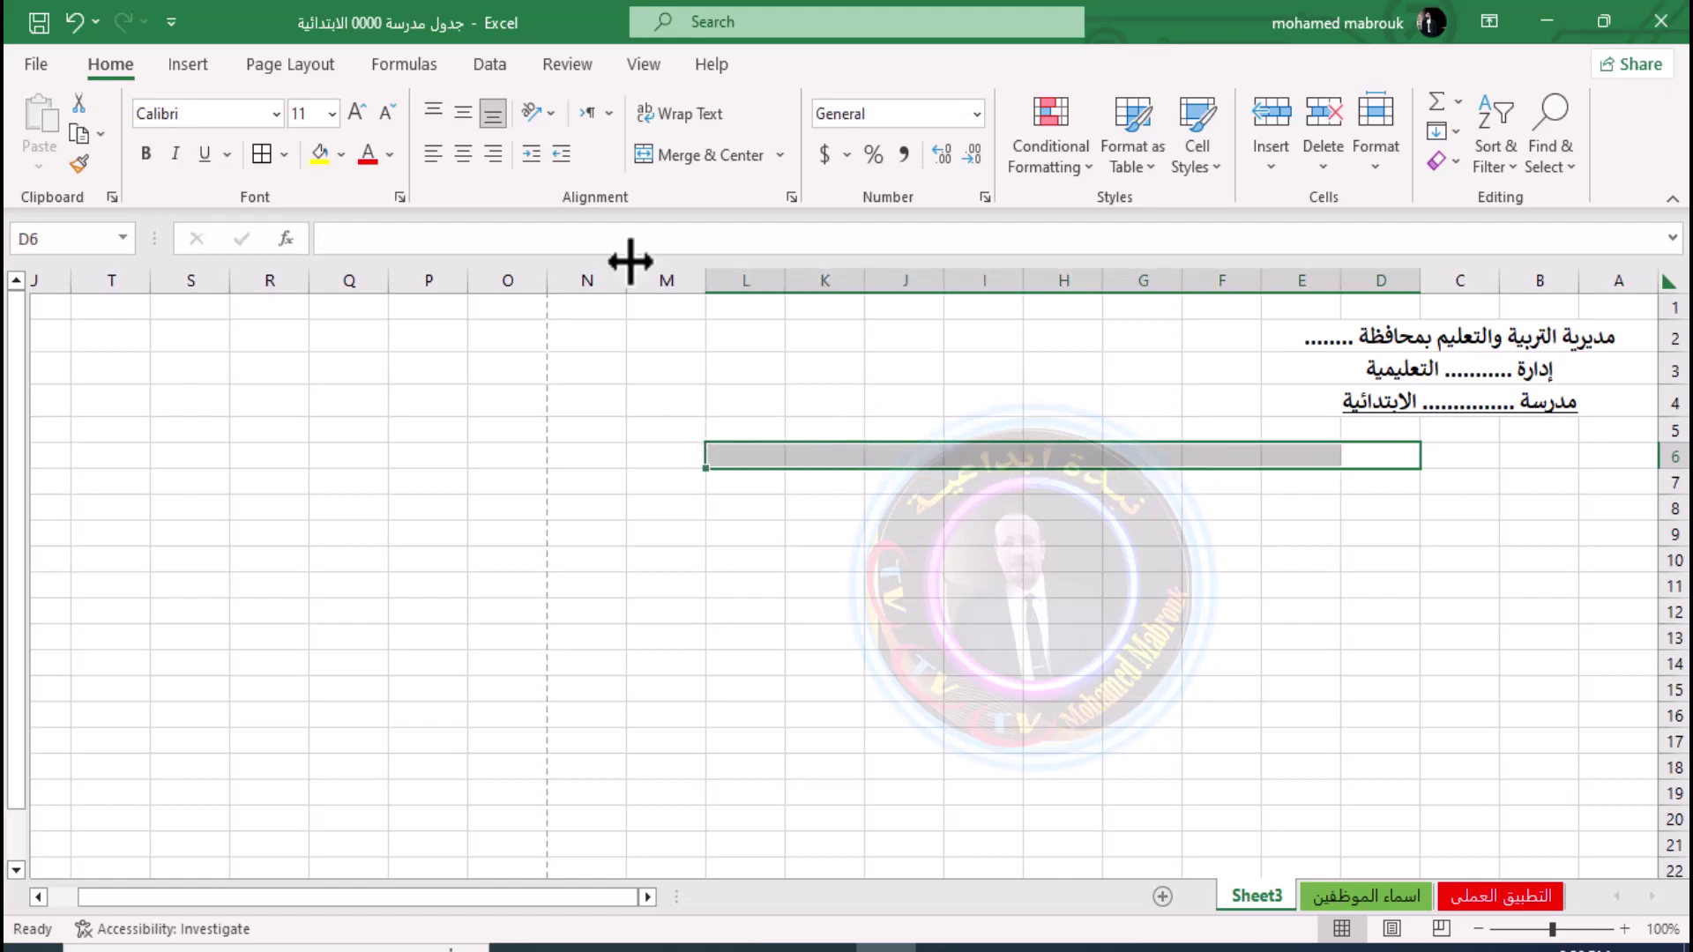
click(705, 156)
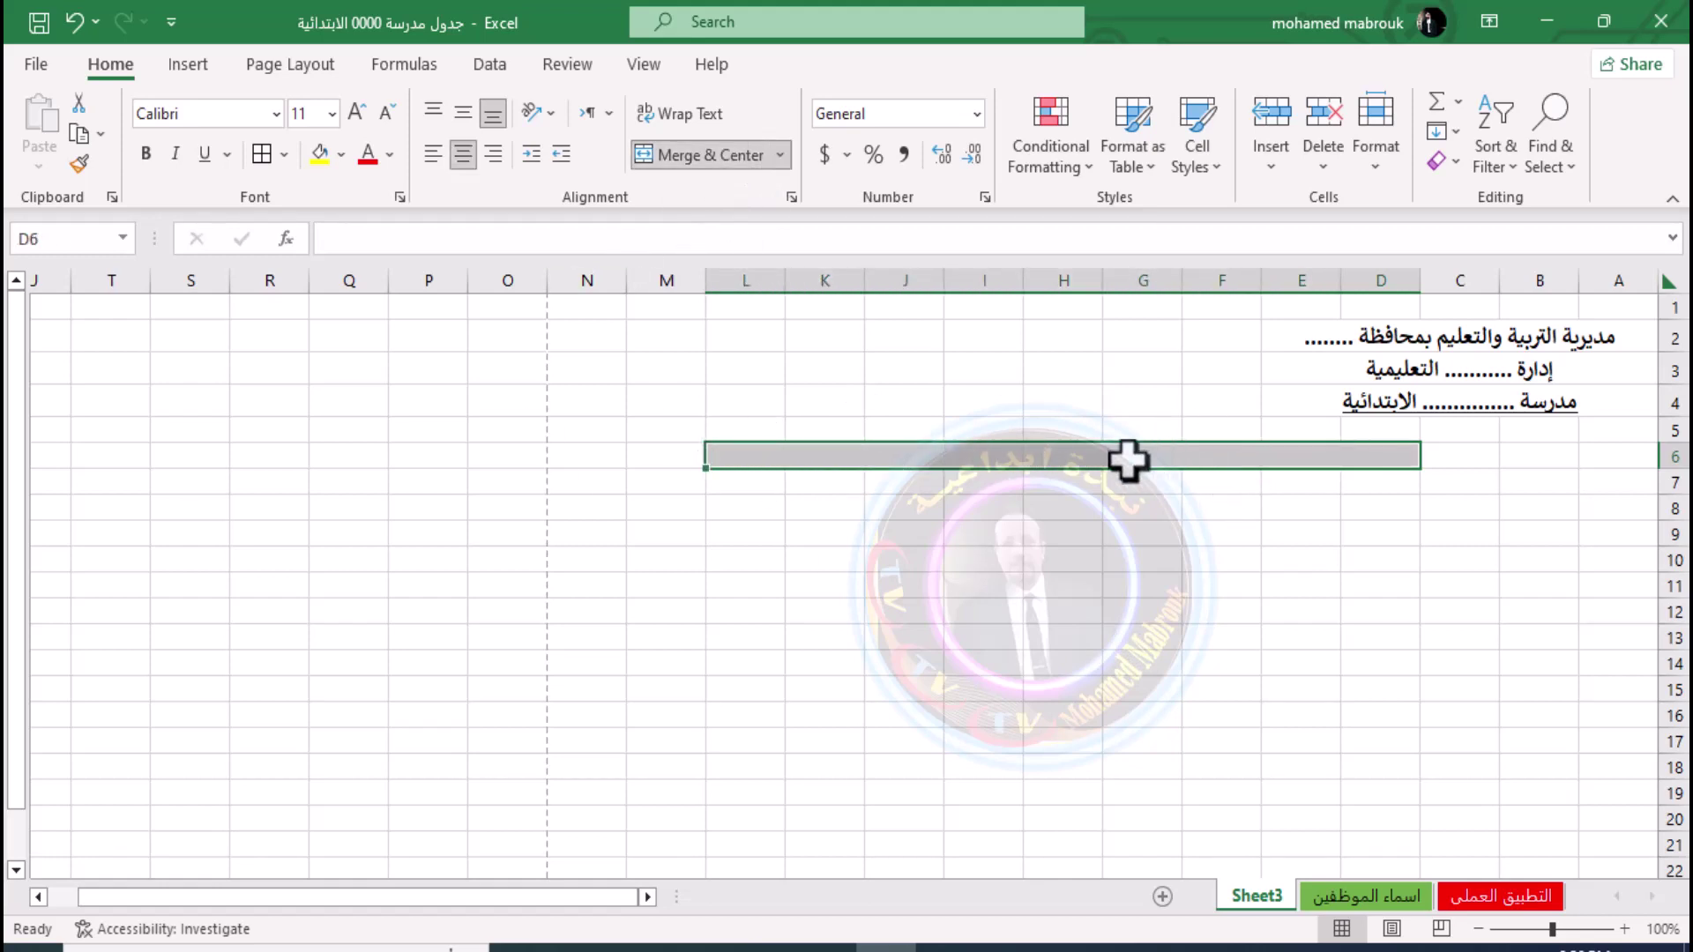
Type the title 'جدول مرتبات شهر ابريل السادة مدرسين المدرسة' into the merged cell
click(904, 509)
click(1028, 455)
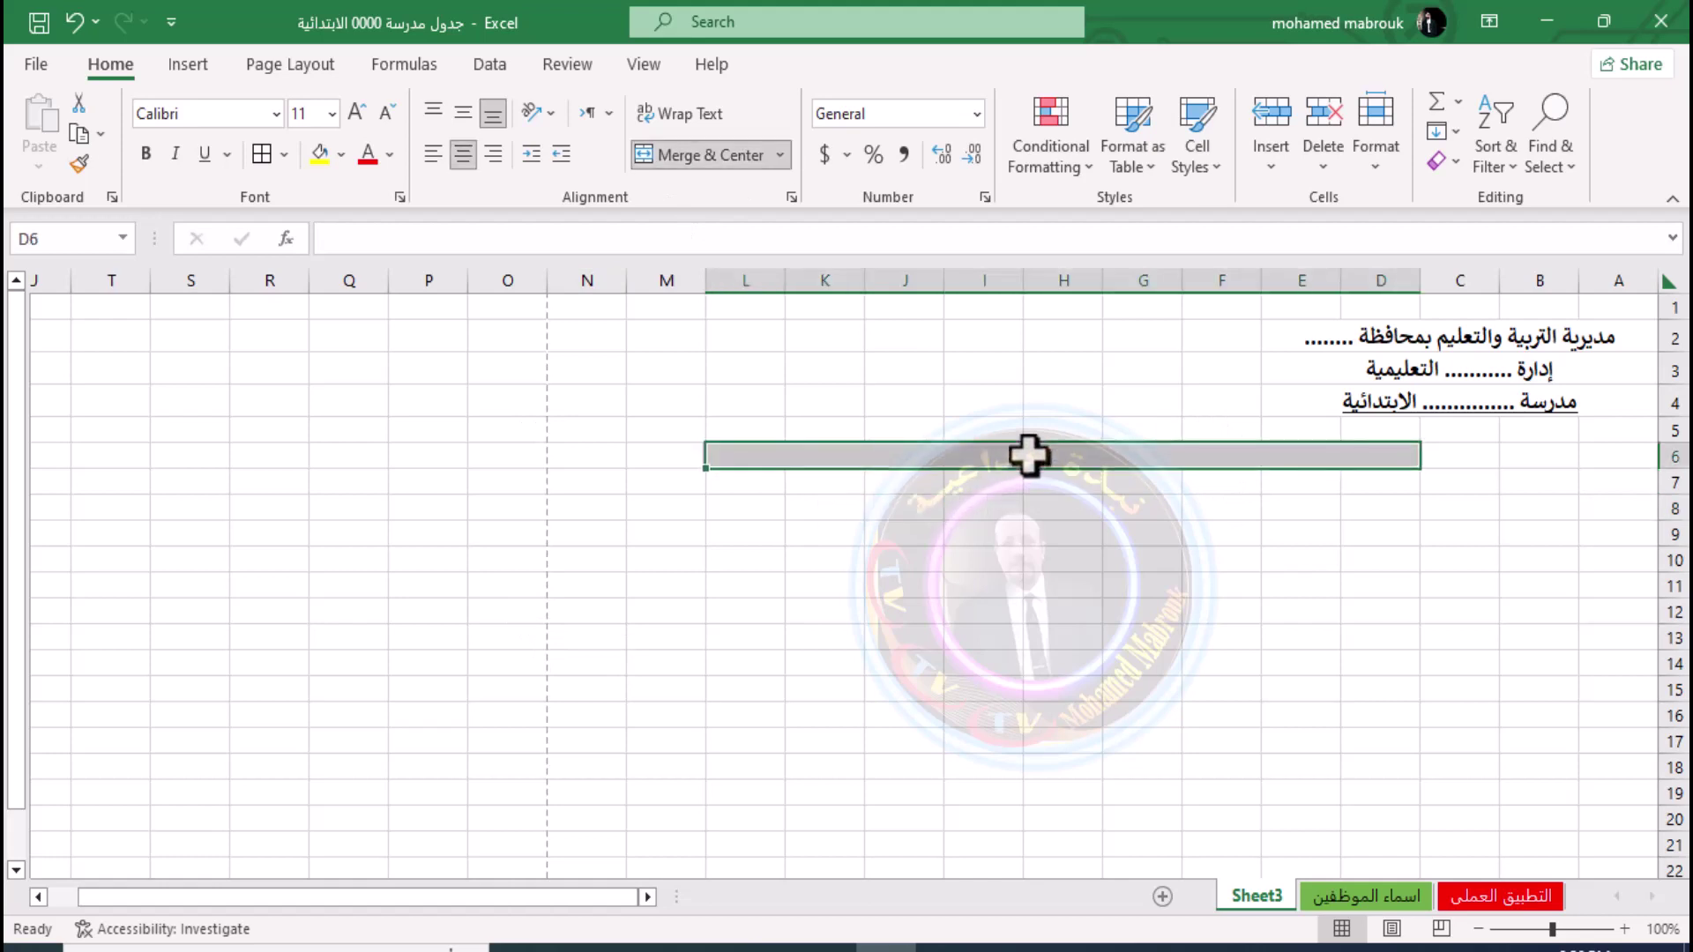
text(جدول ال)
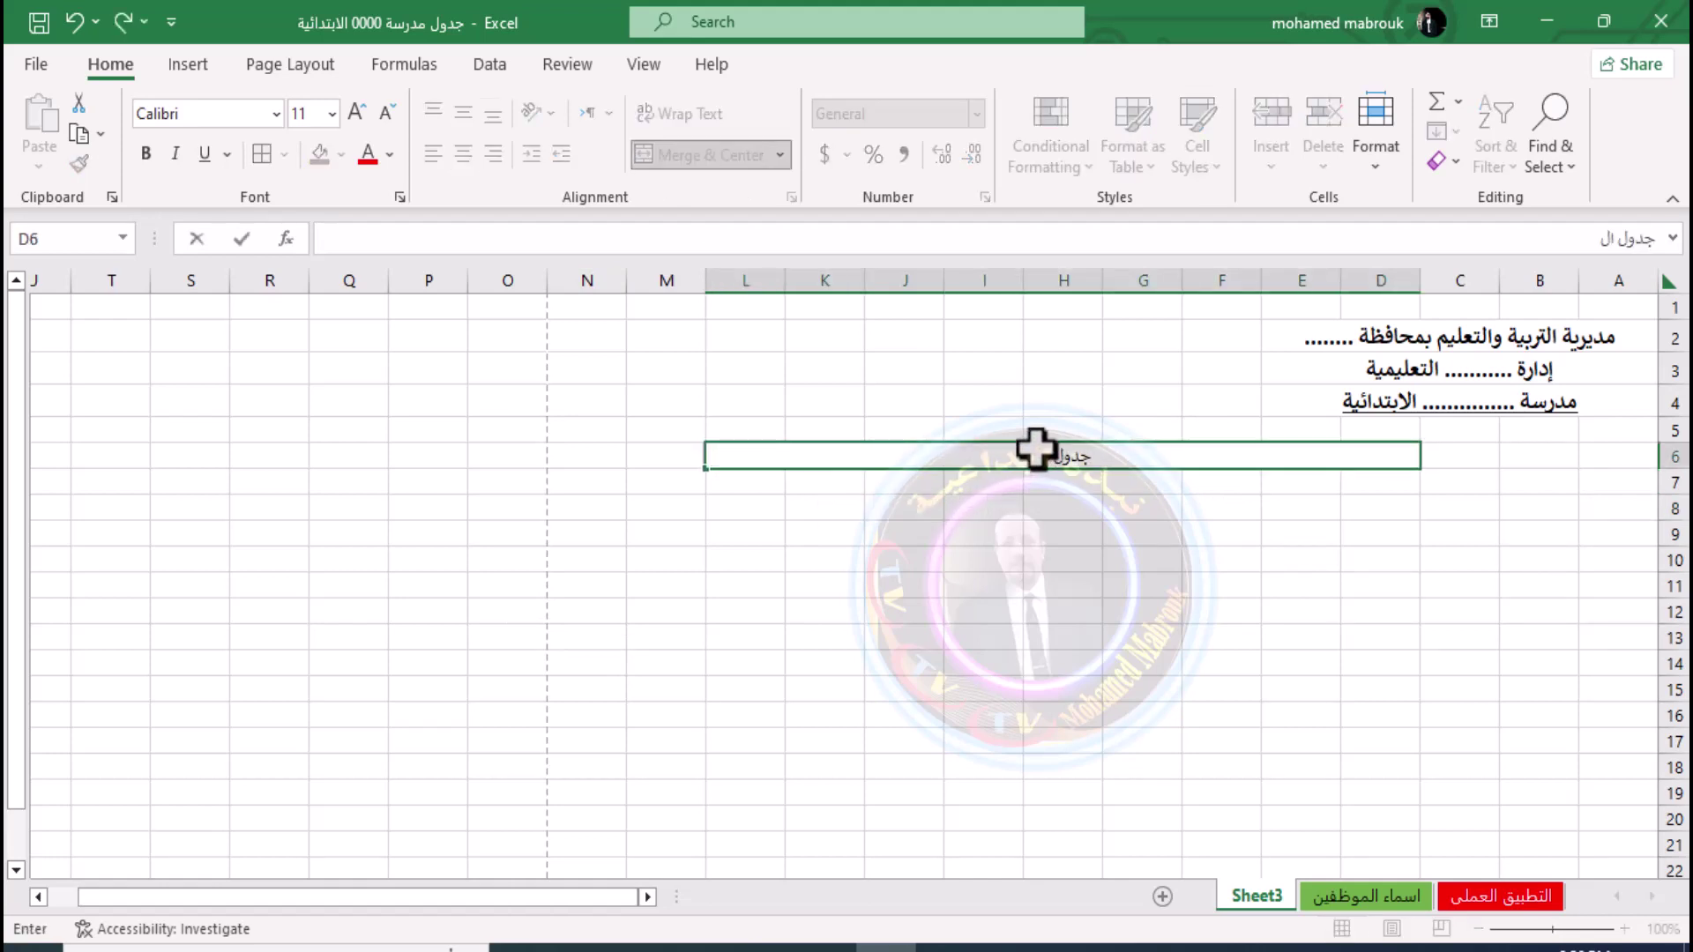
text(سادة م)
text(درسي)
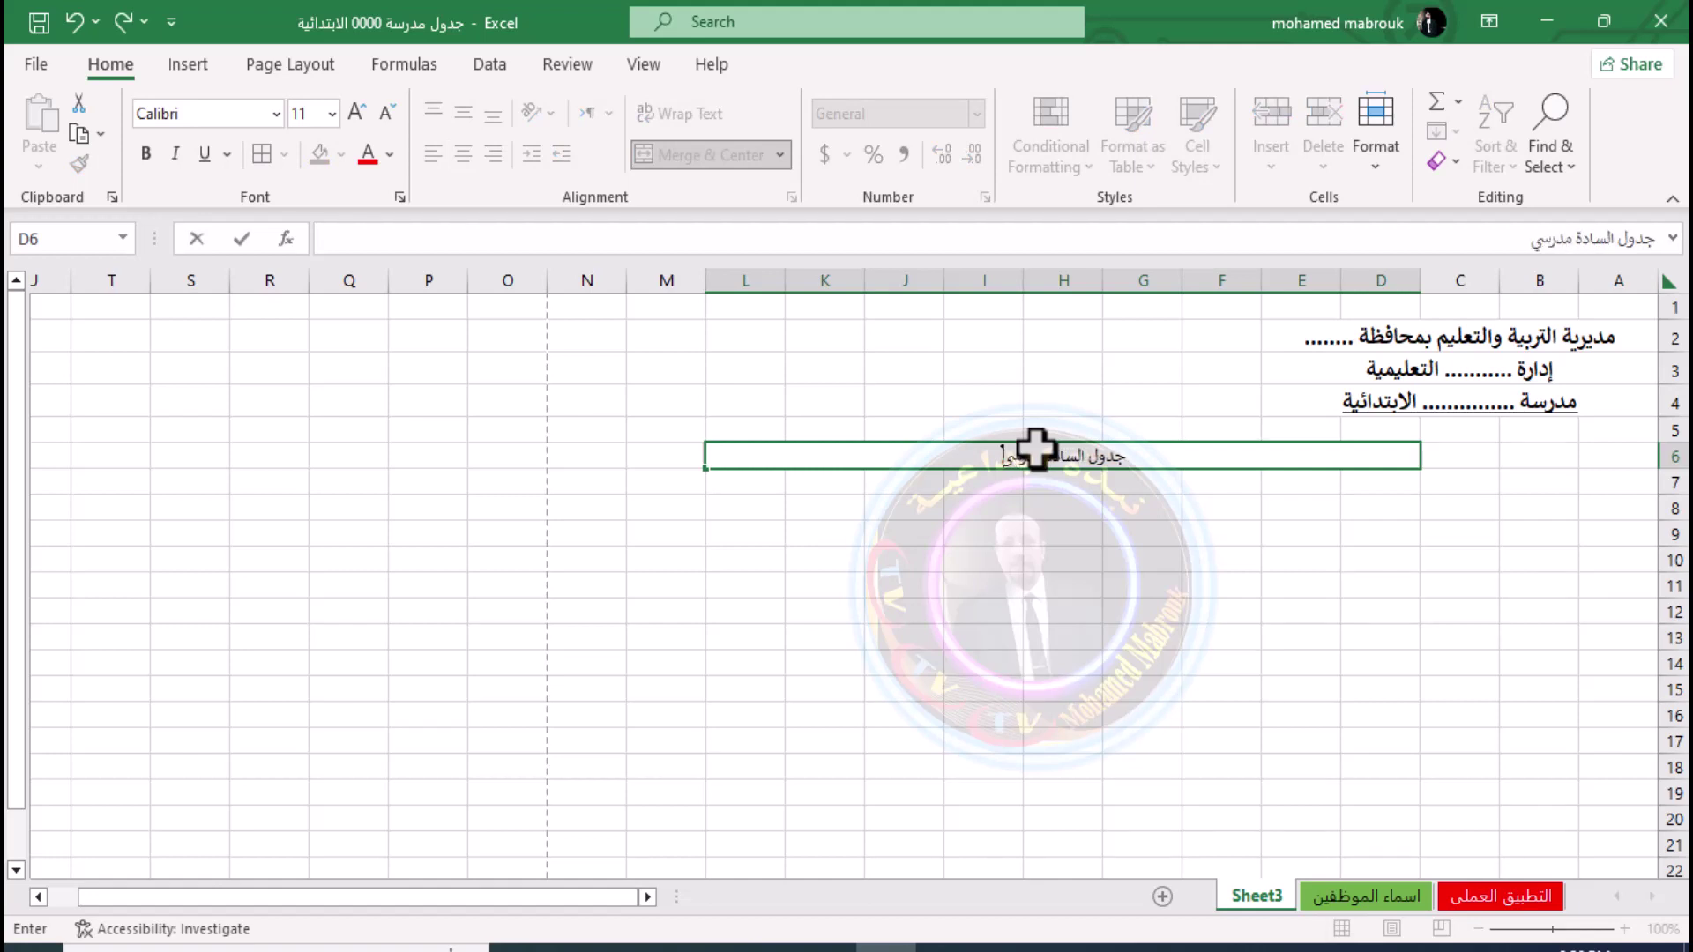
text(ن ال)
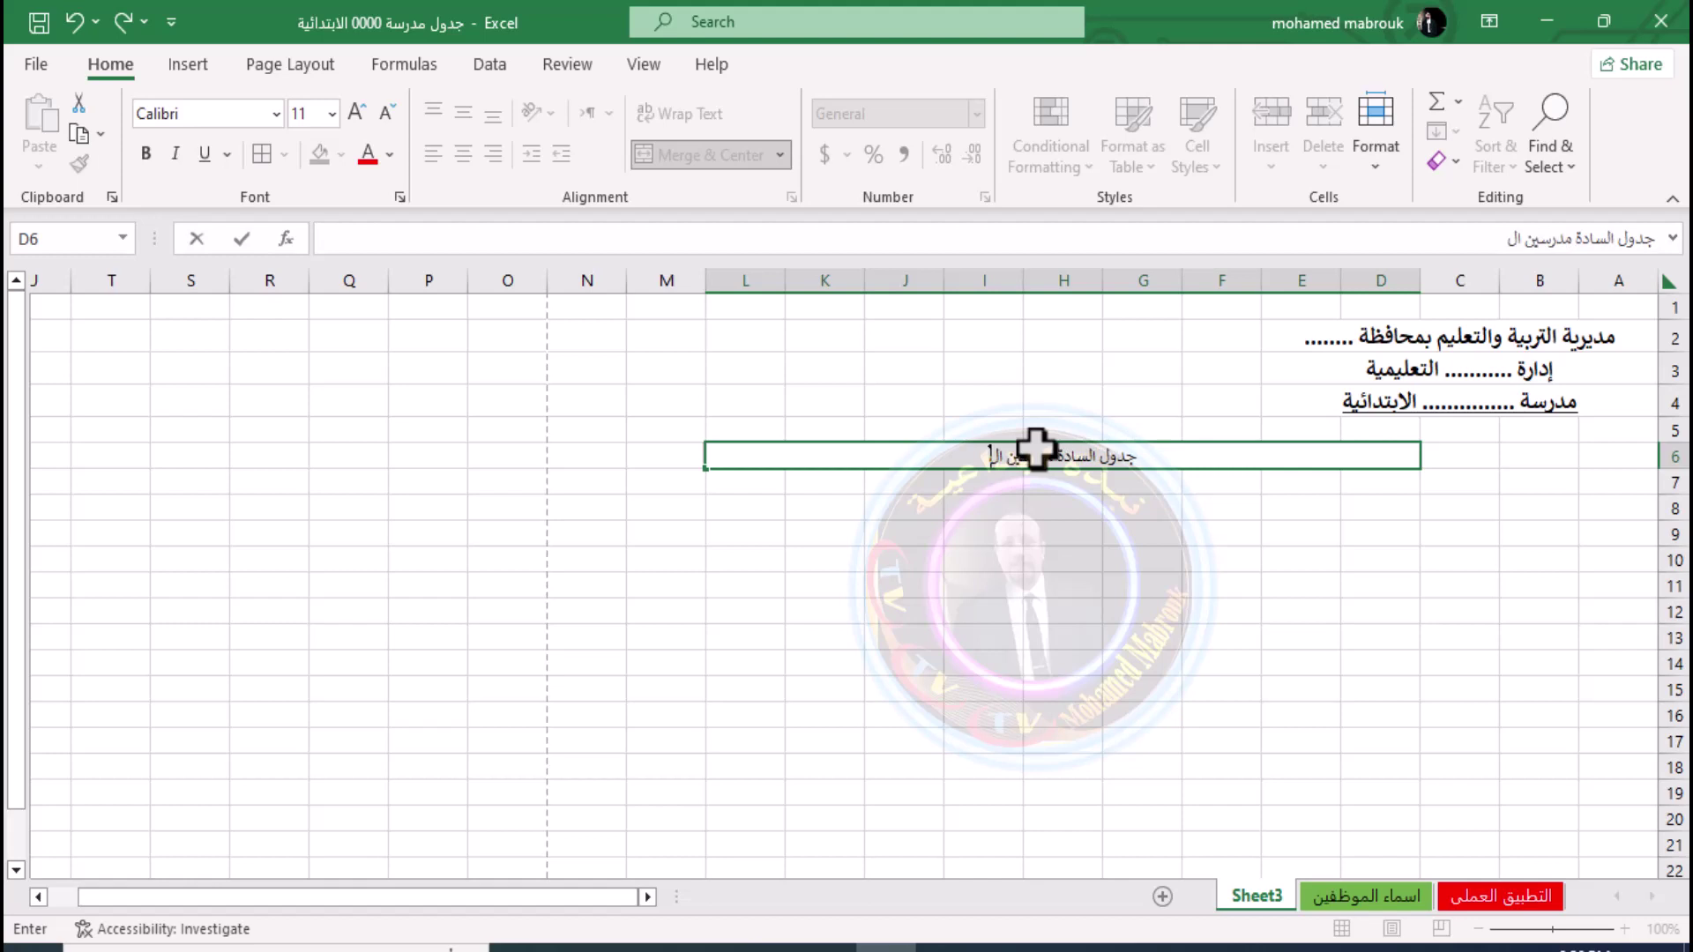
text(مدرسة)
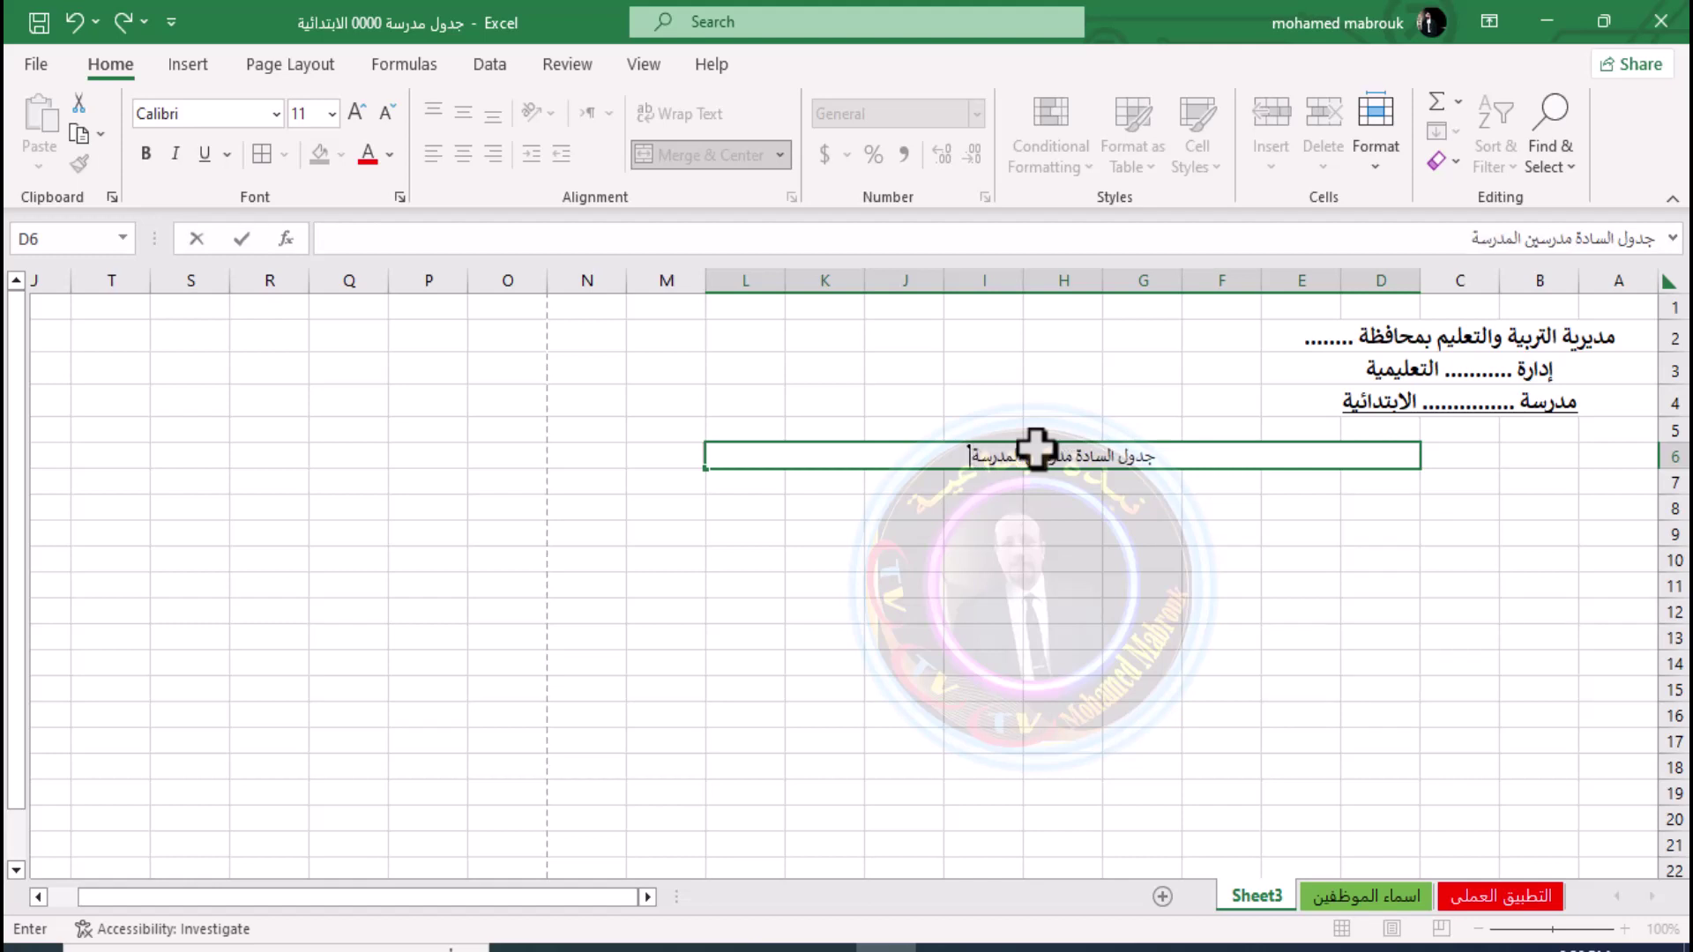
key(Right)
key(Right)
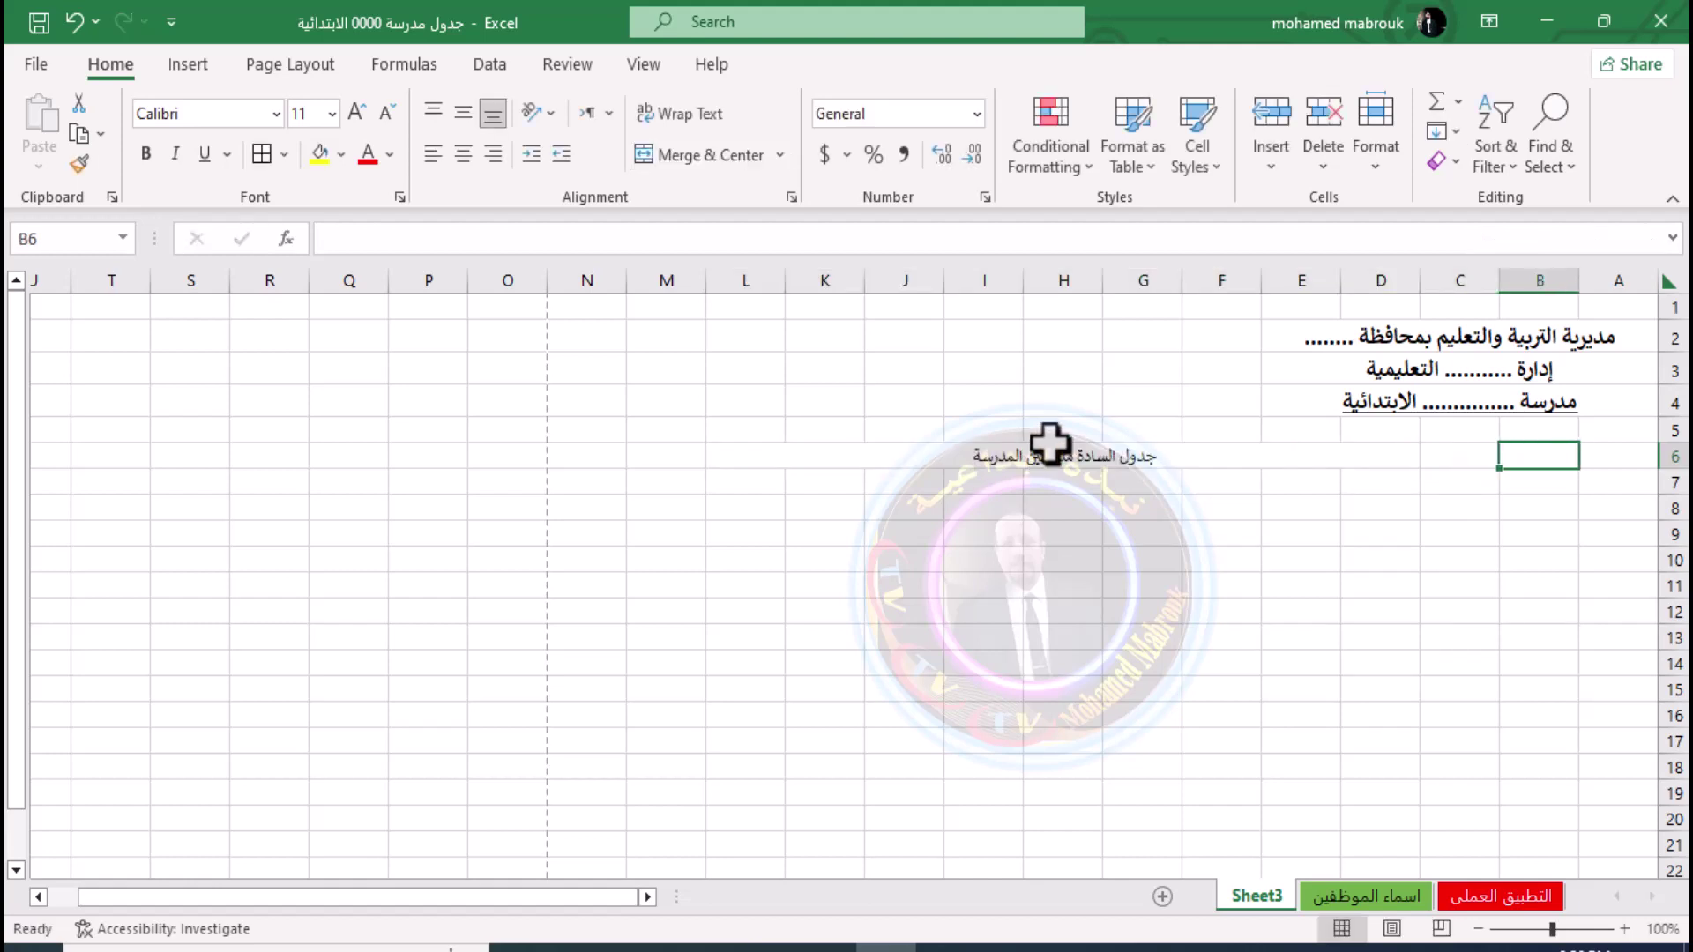
double_click(1109, 457)
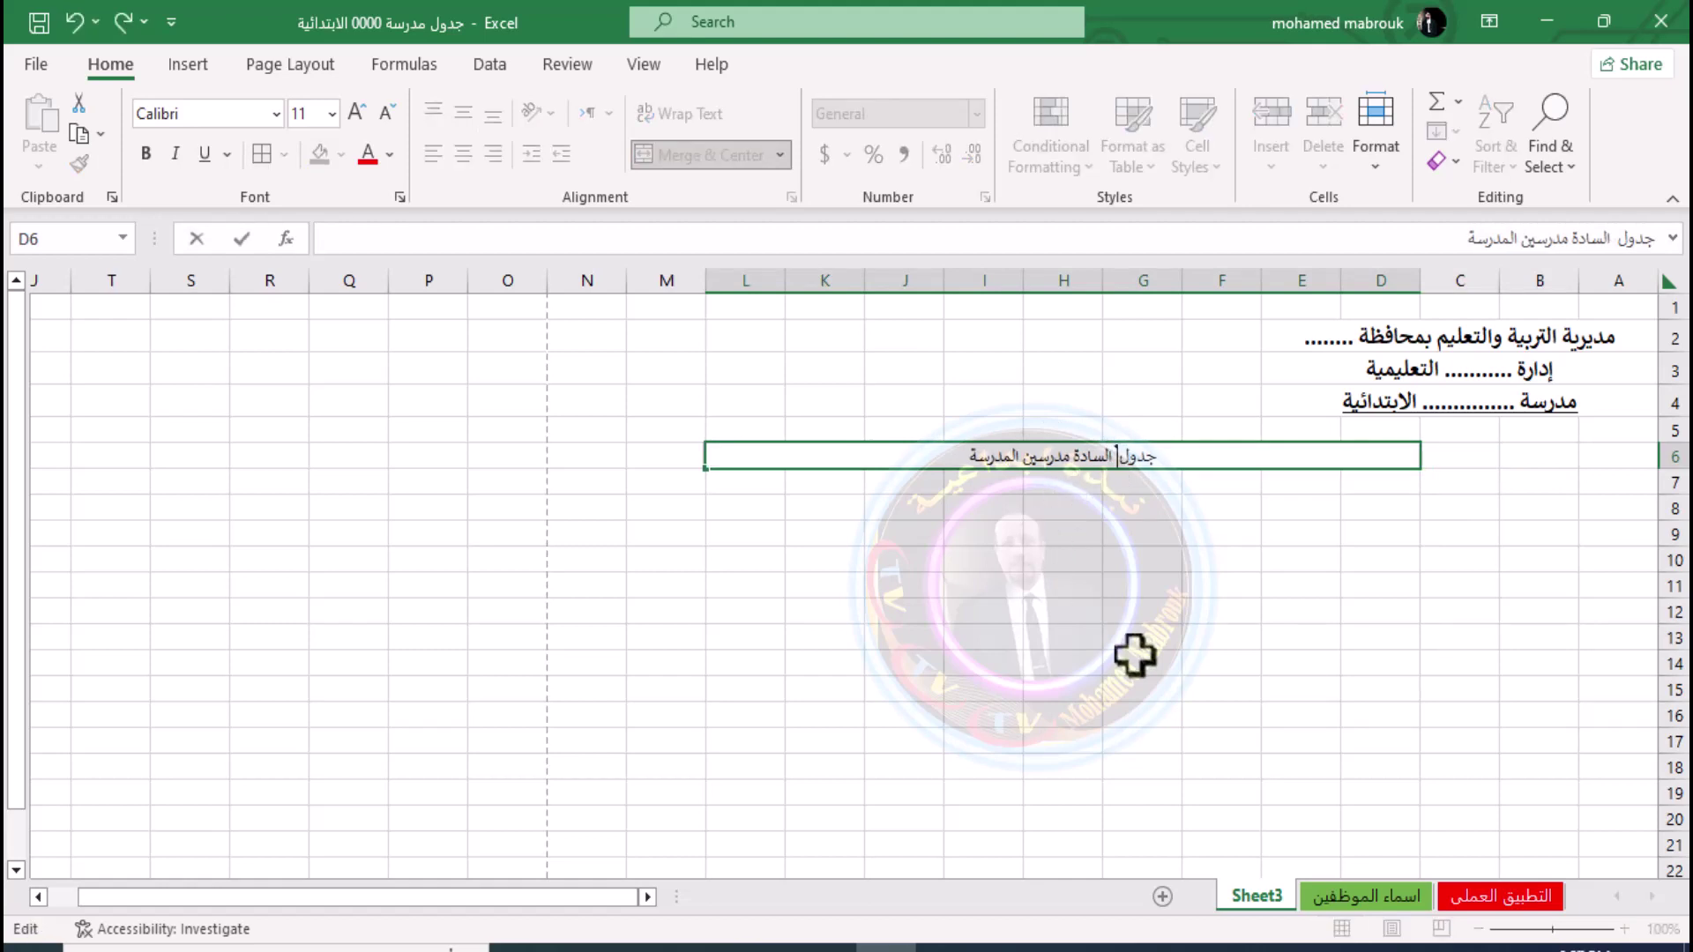
text(مرتب)
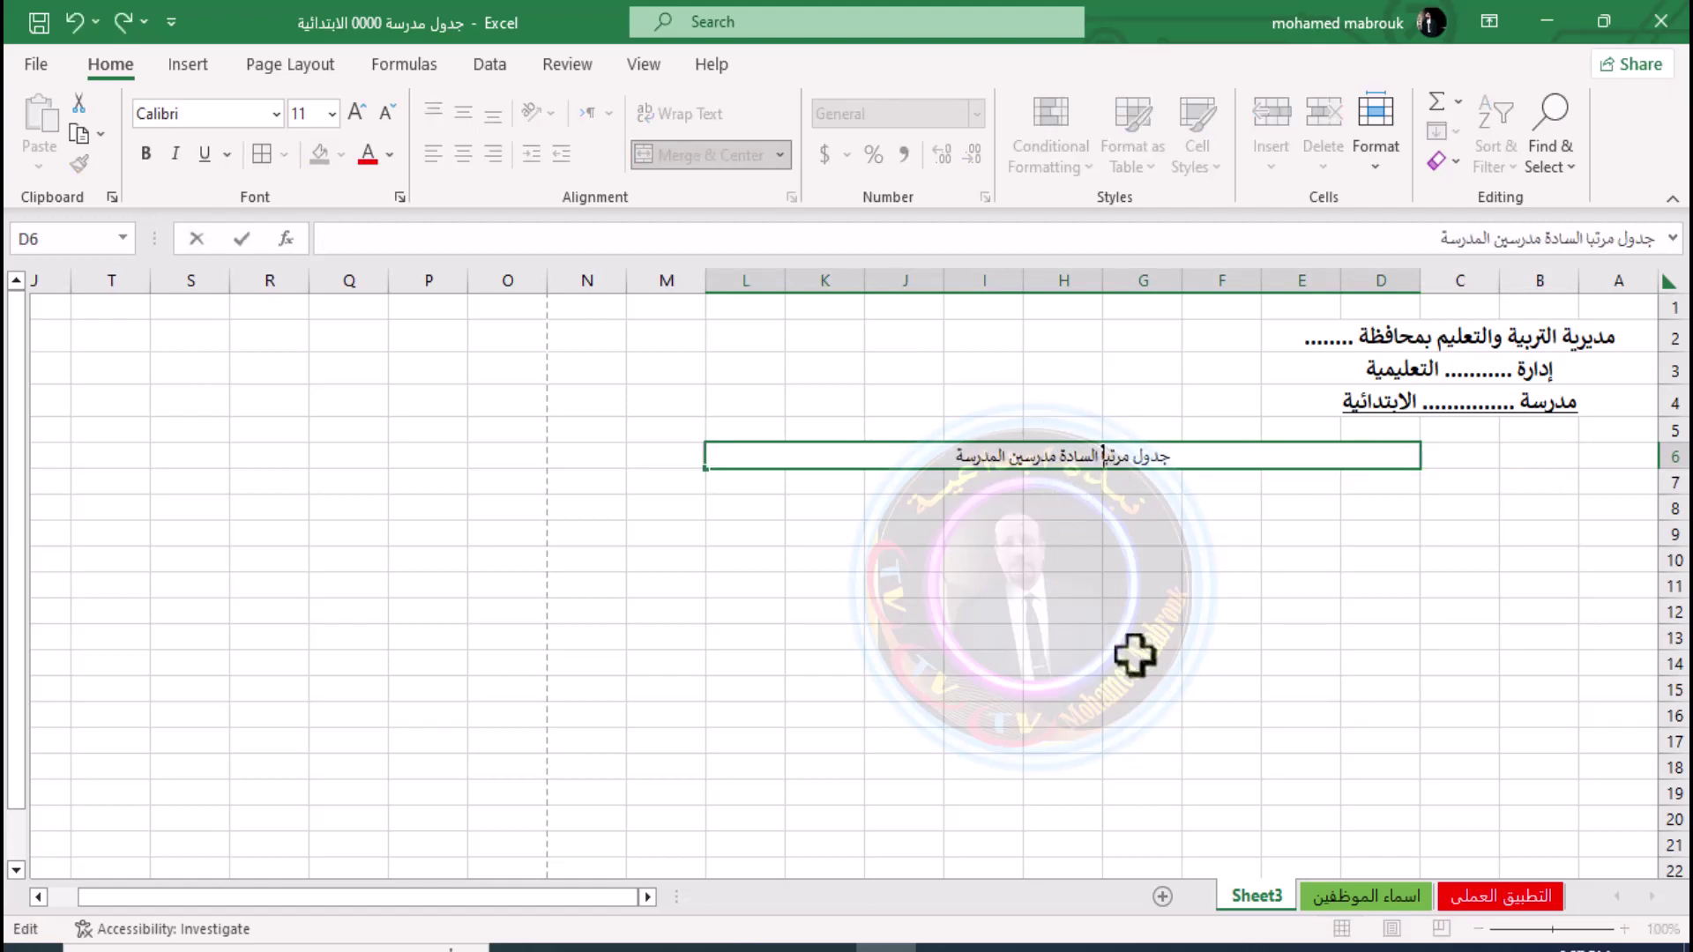
text(ات ش)
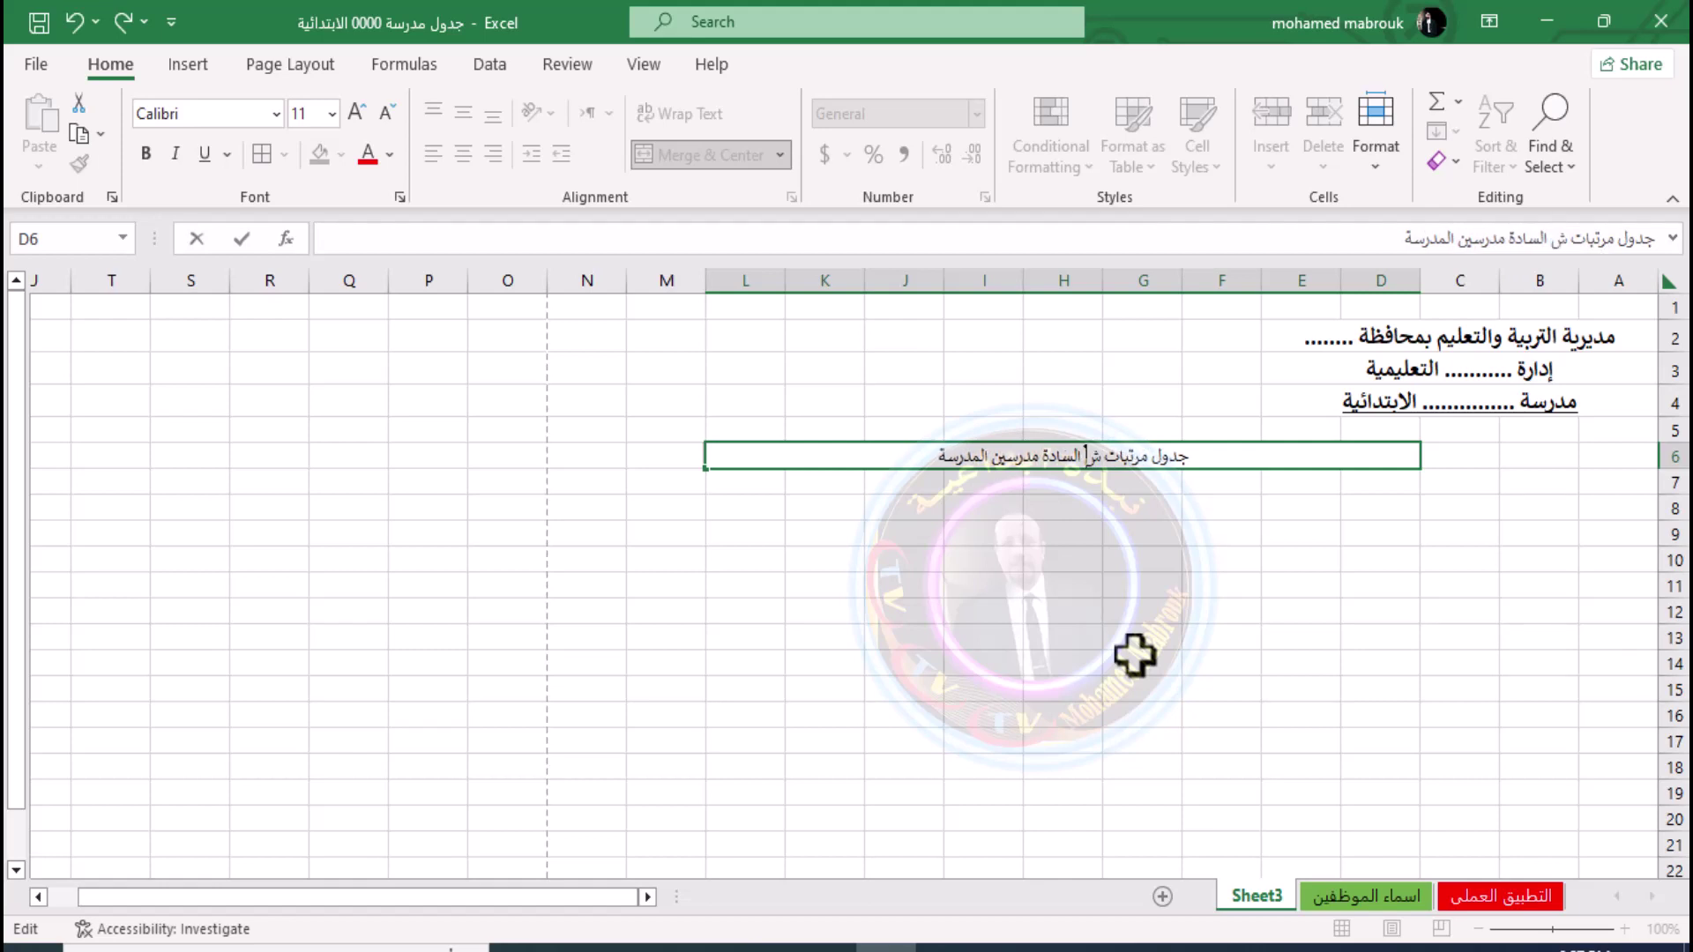
text(هر ابري)
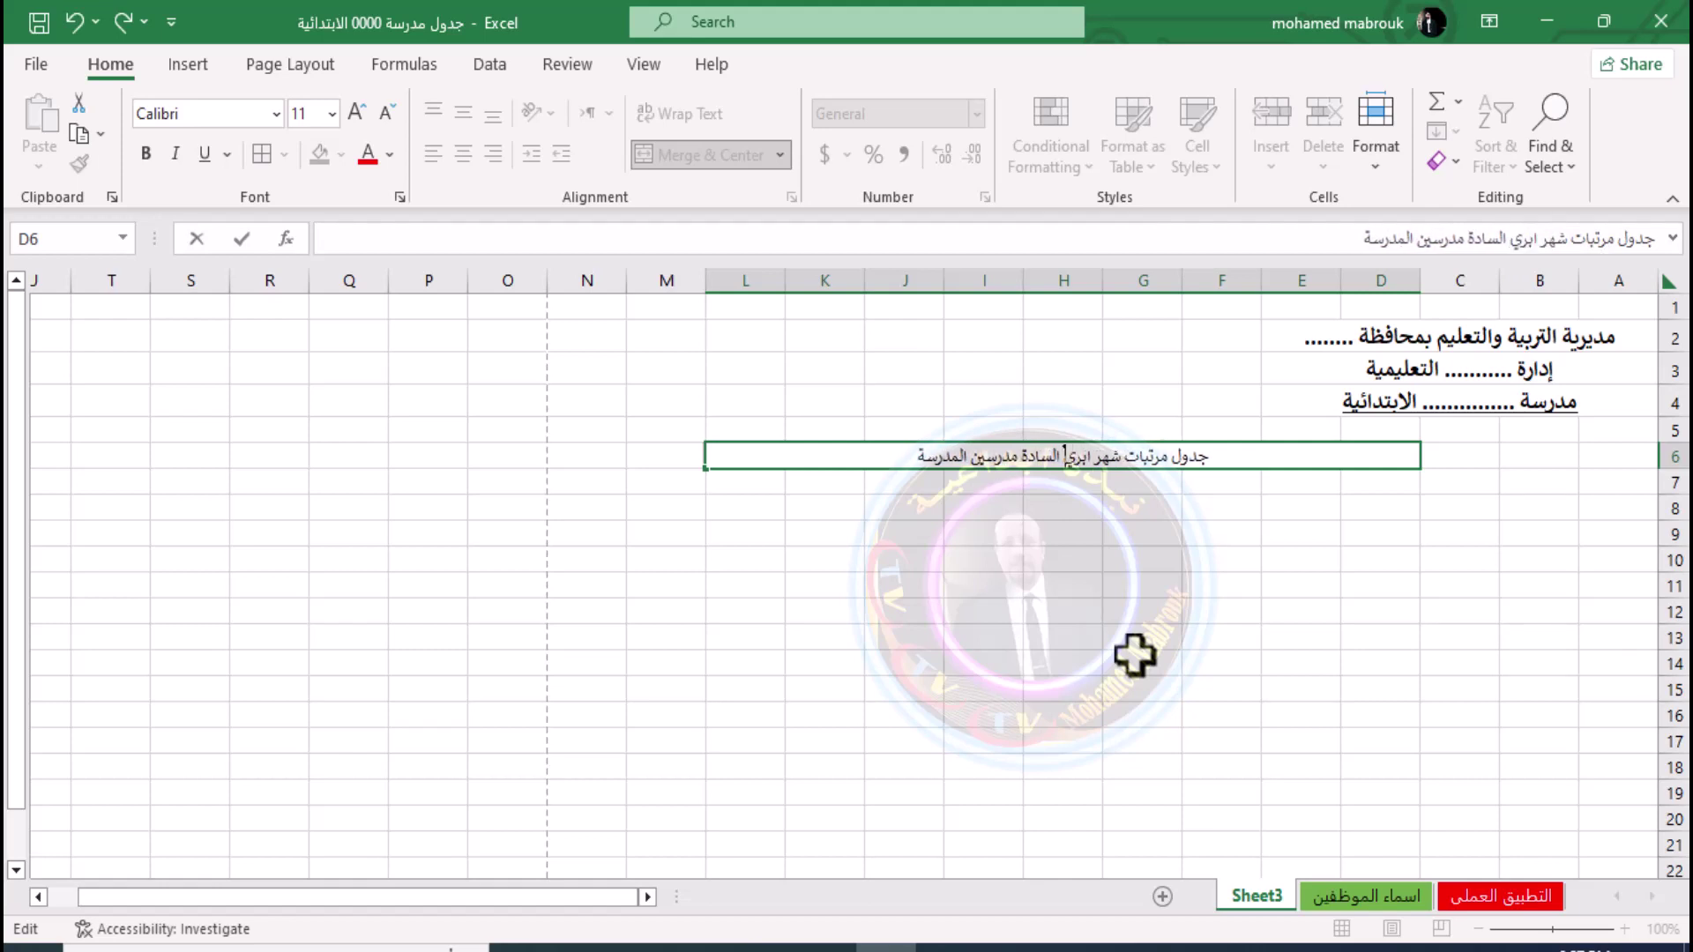
text(ل)
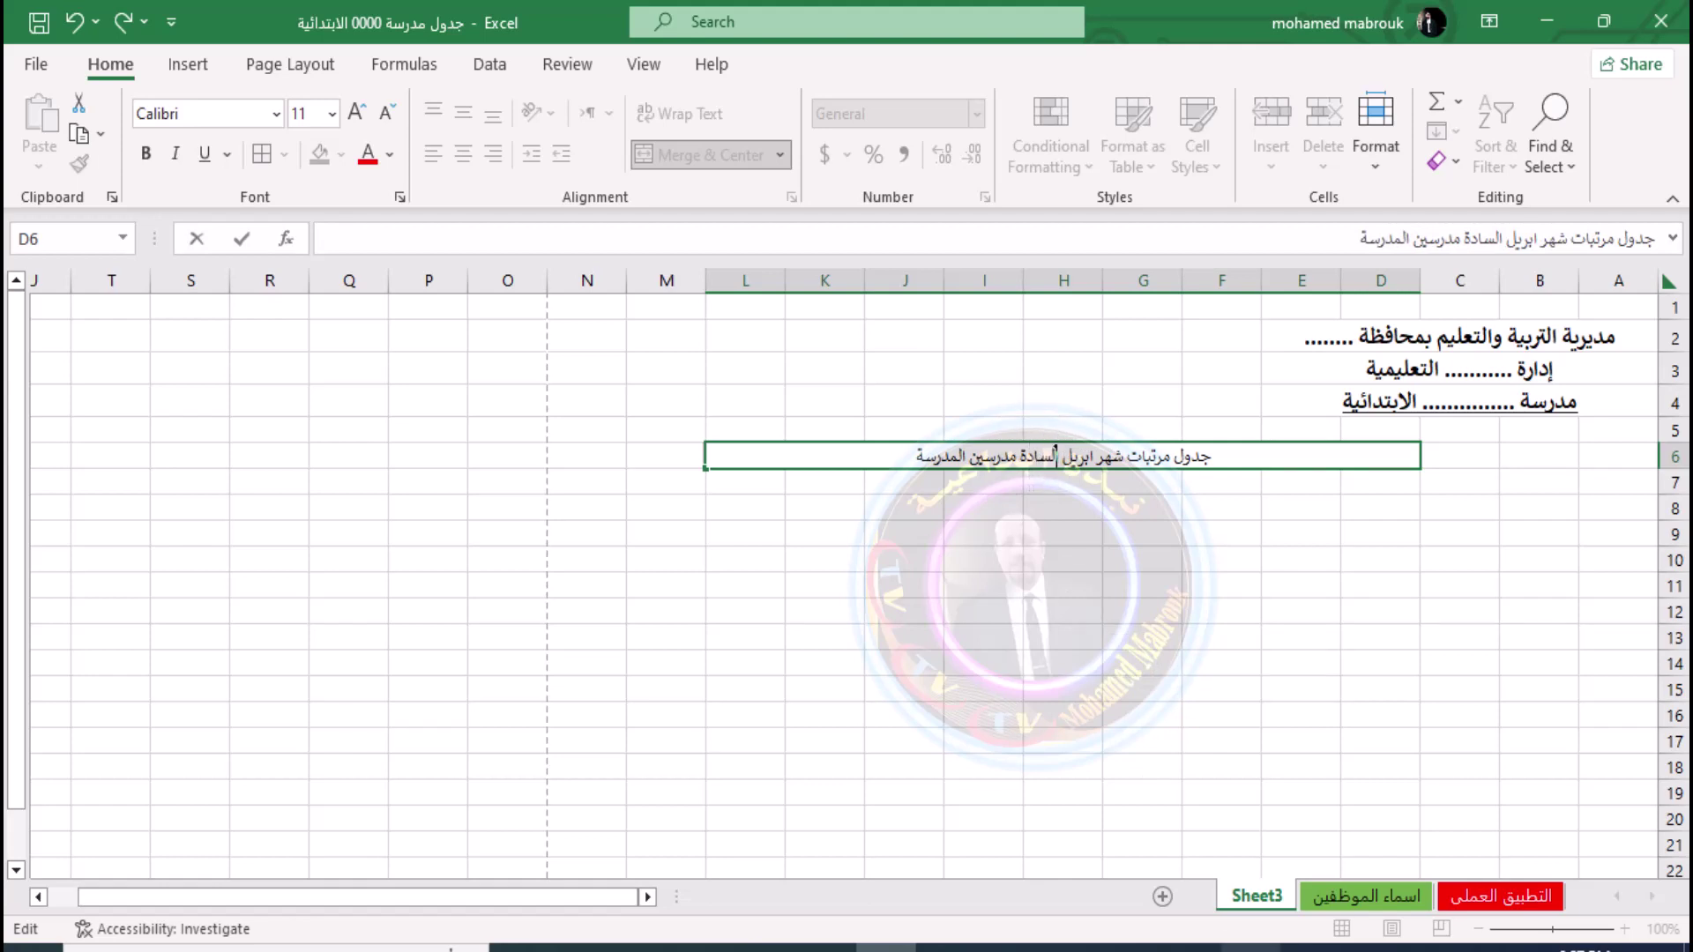
key(BackSpace)
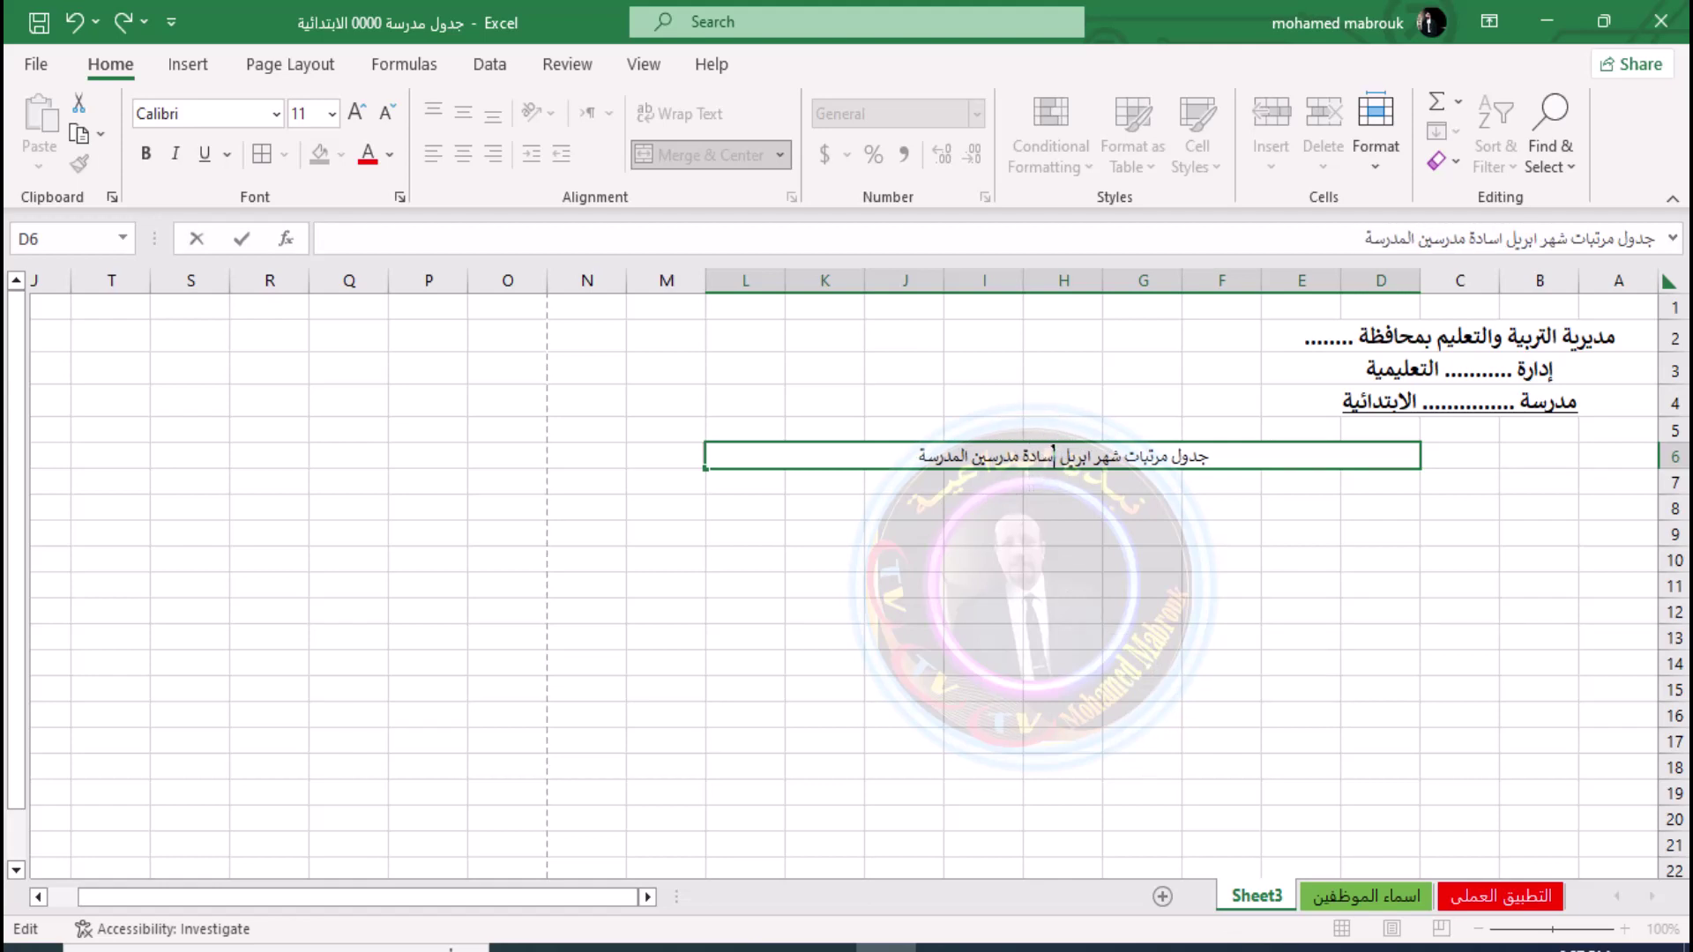
Finish the D6 title text, centre it vertically, and make it bold at font size 16
text(ل)
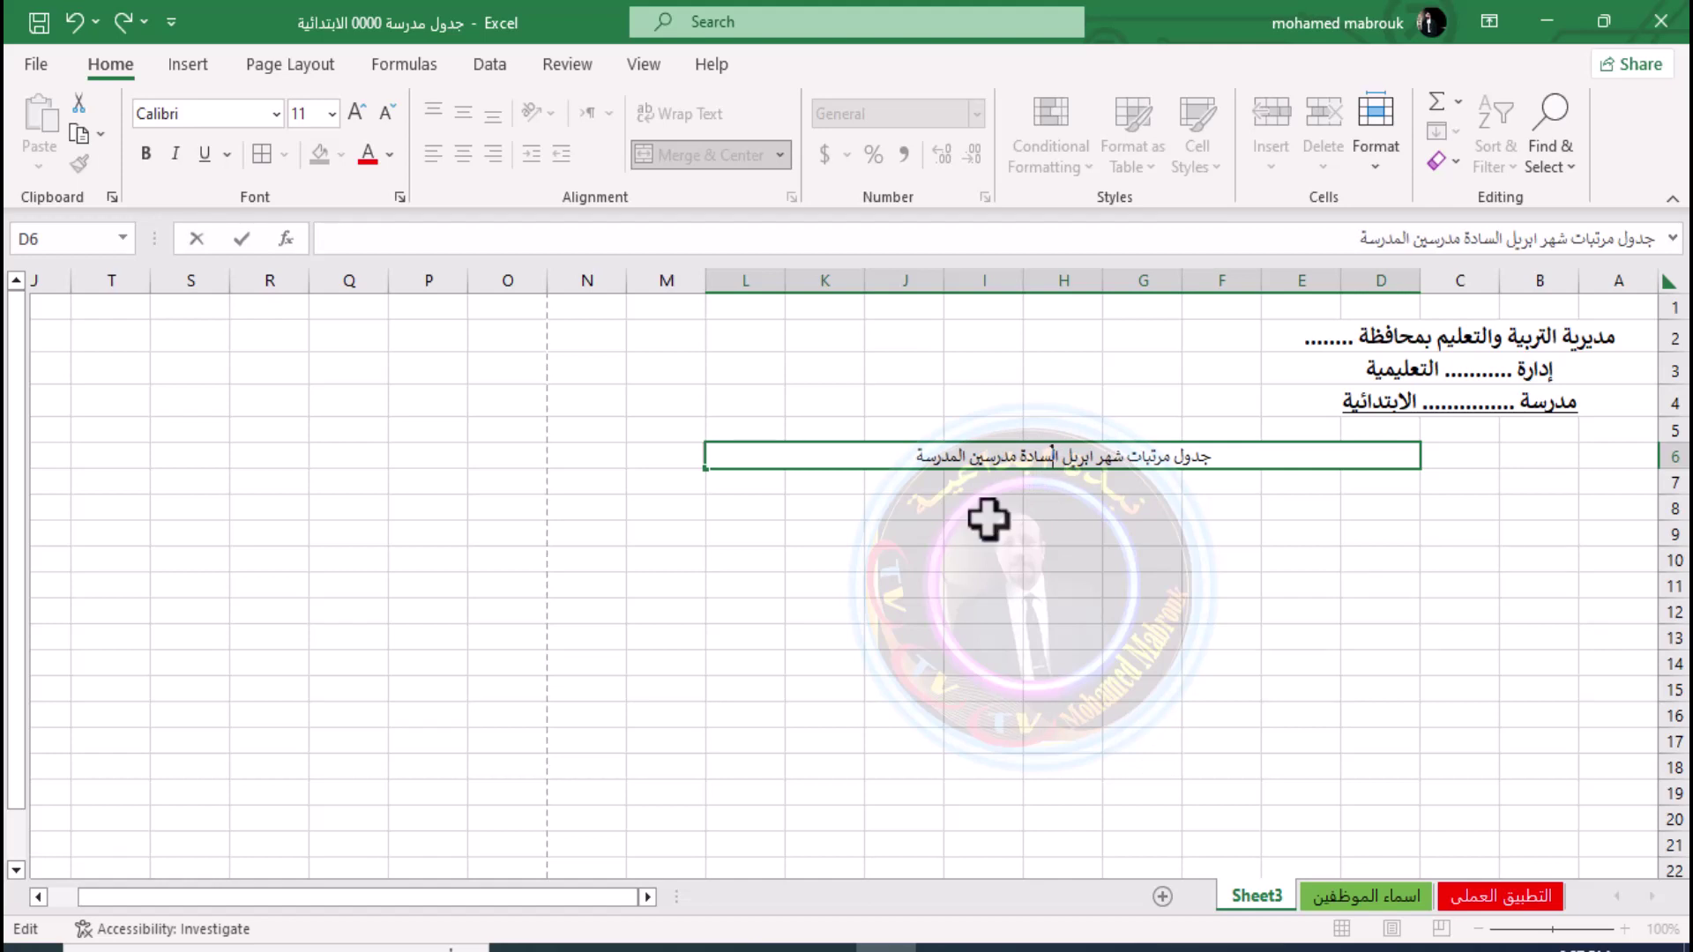
click(1269, 533)
click(1283, 457)
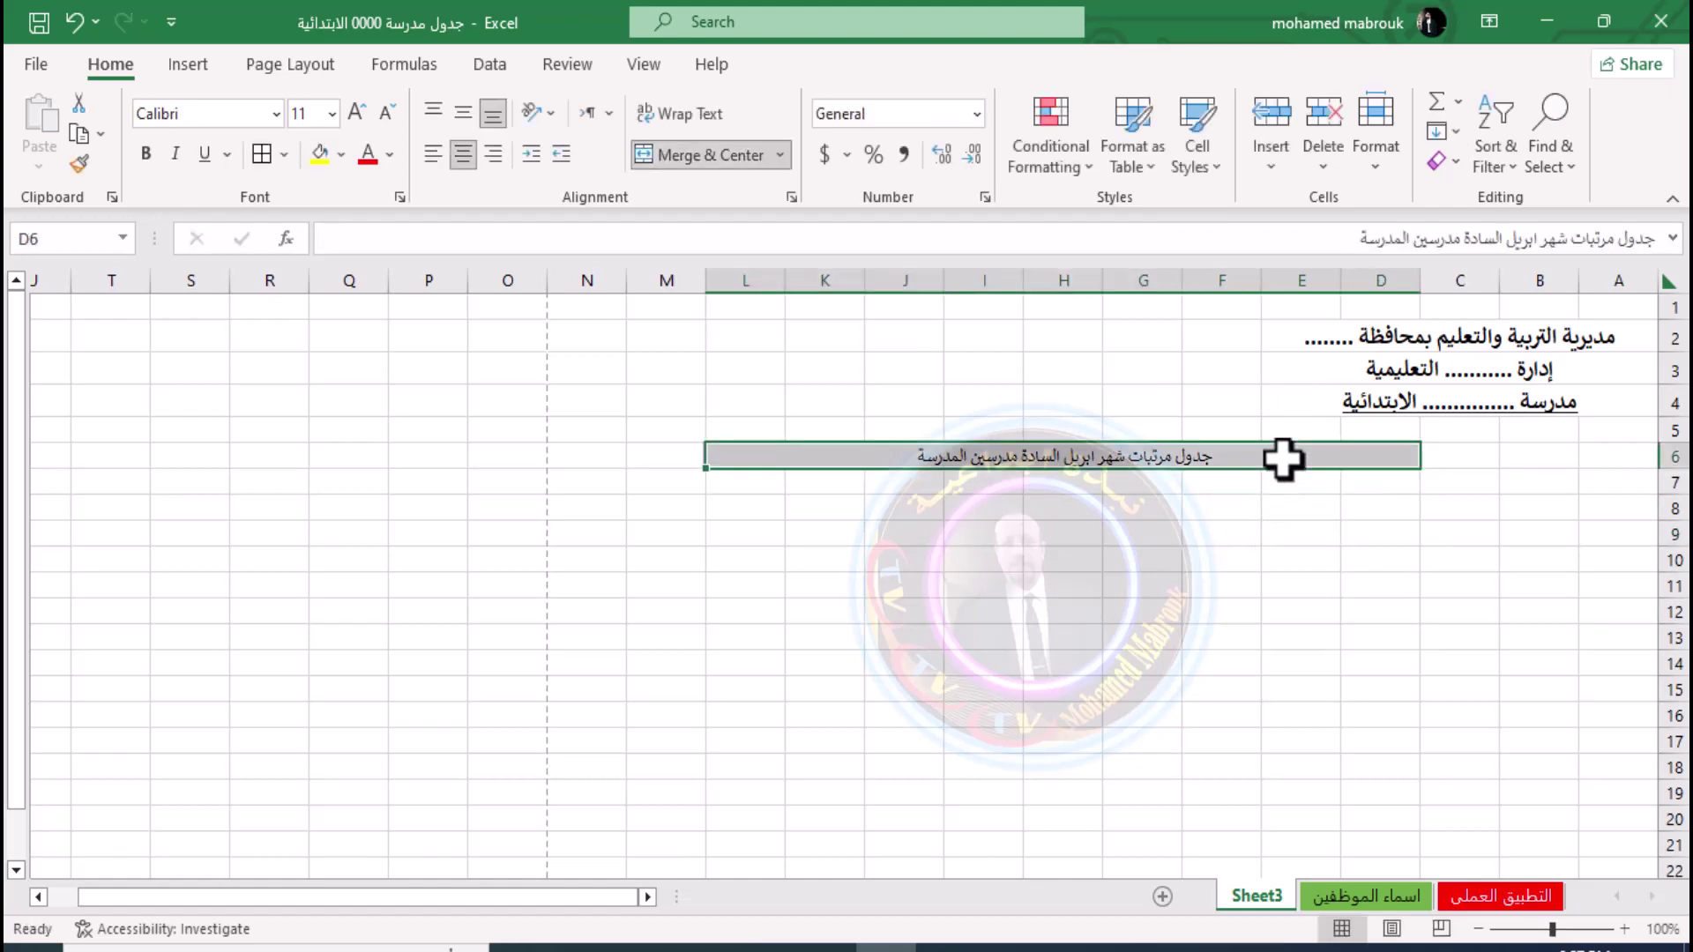
click(463, 114)
click(357, 113)
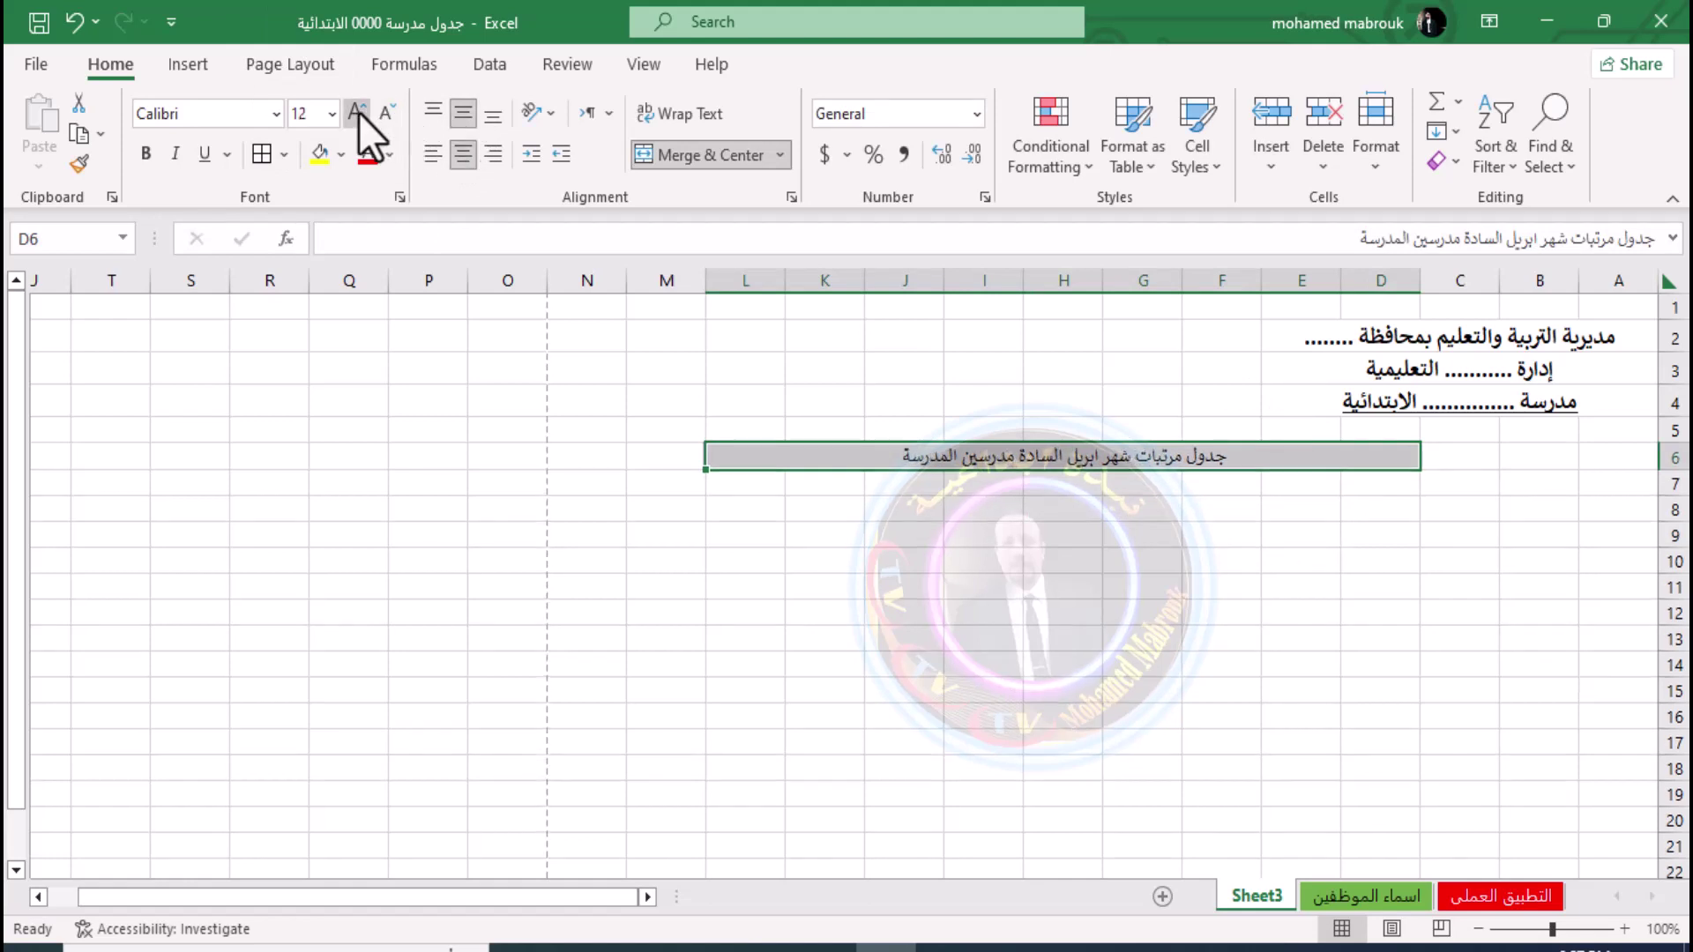
click(358, 113)
click(358, 113)
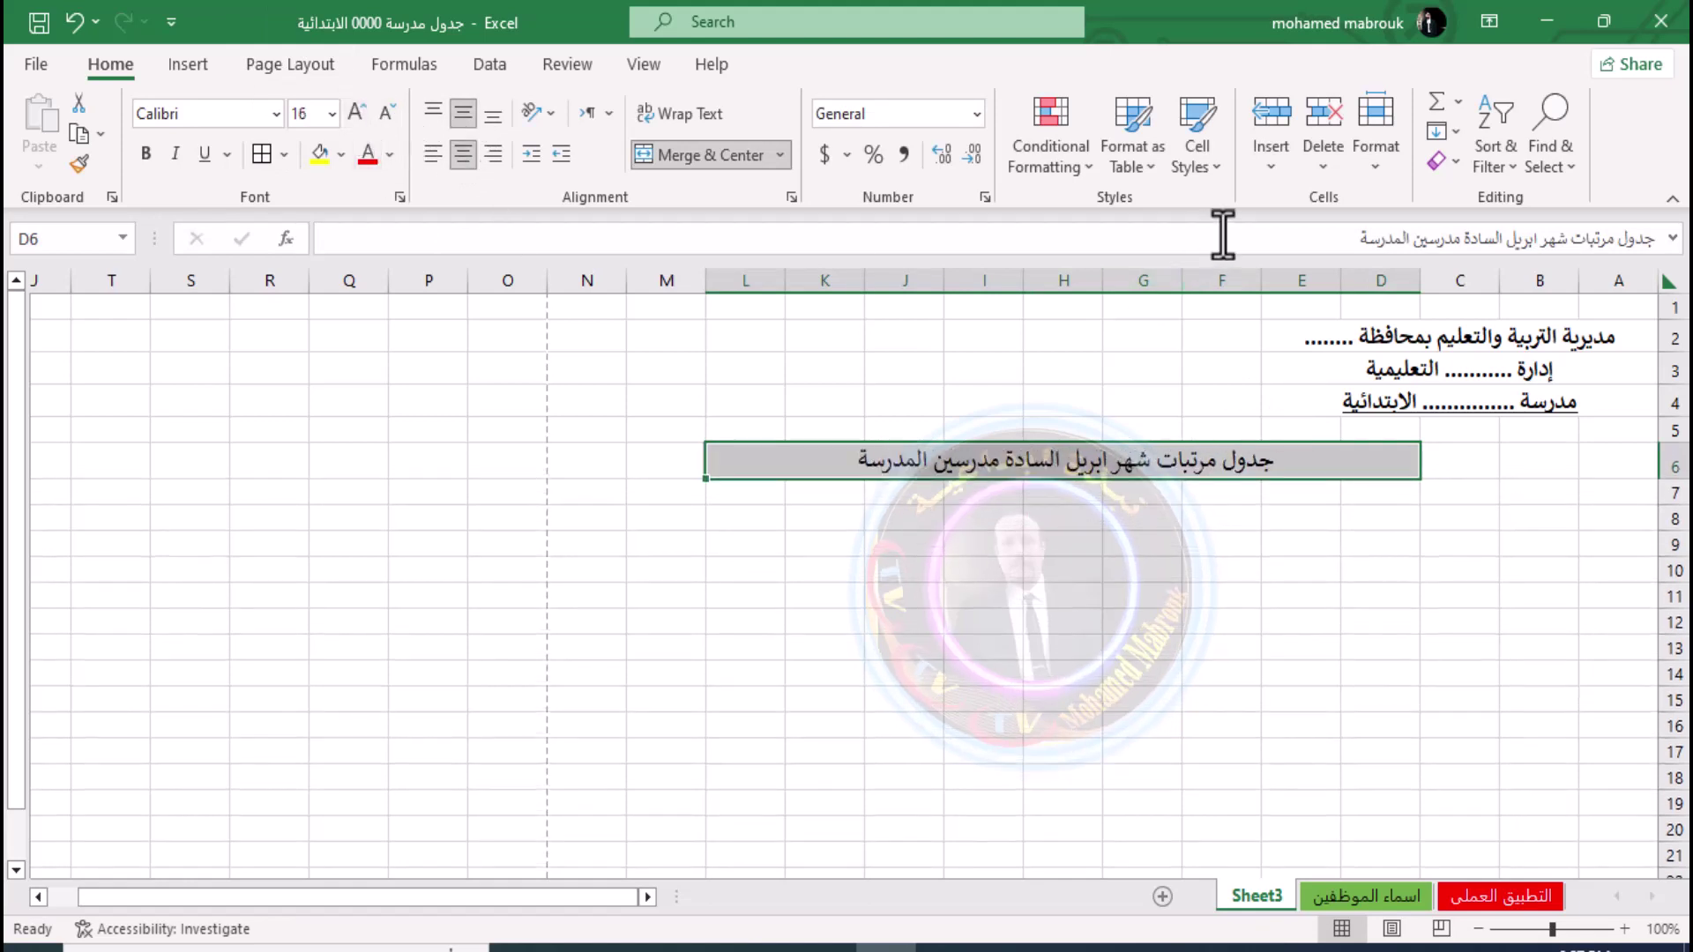
click(147, 155)
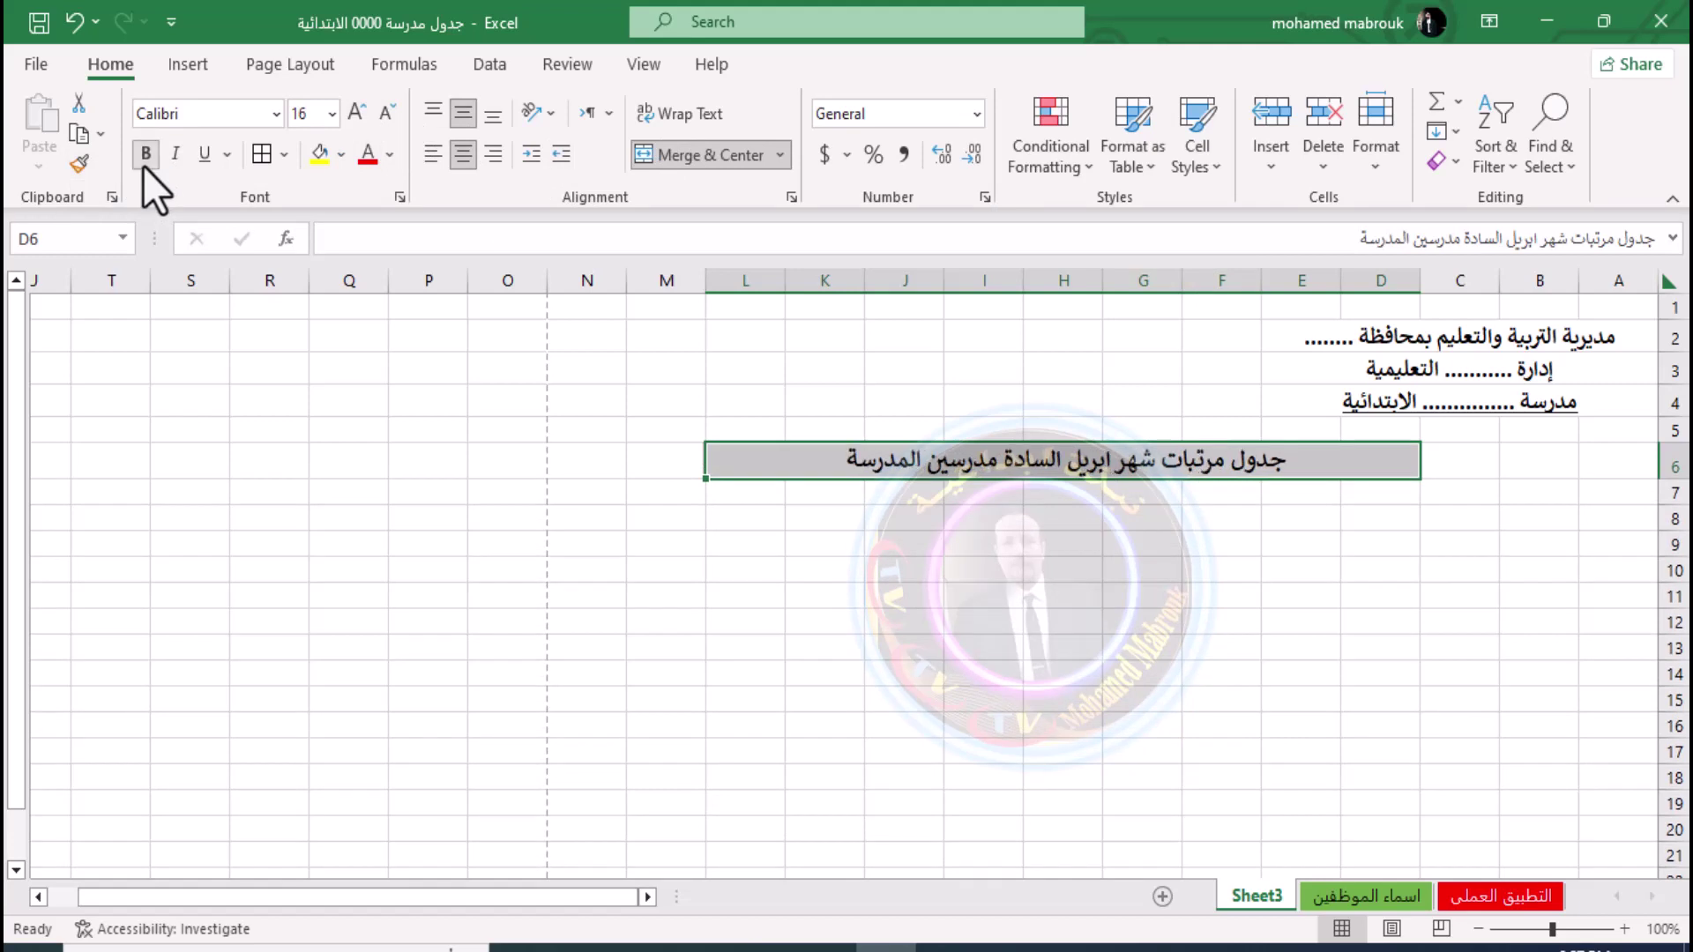
click(1064, 541)
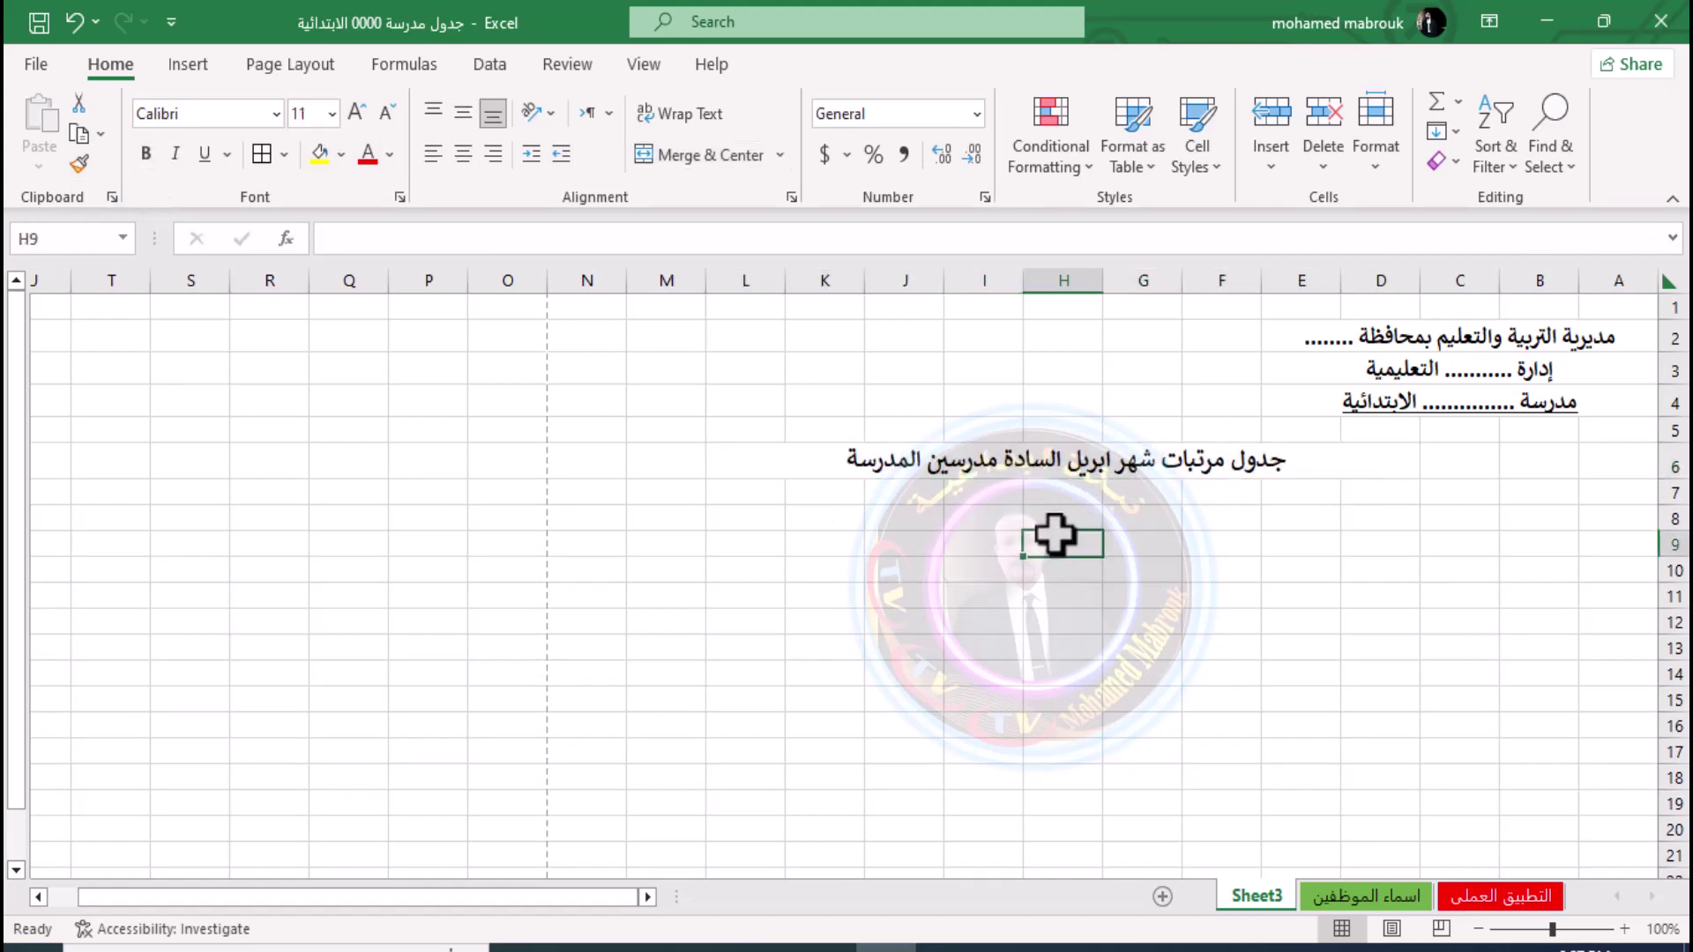
Select cell A8 for the first column header
click(1214, 460)
click(1296, 520)
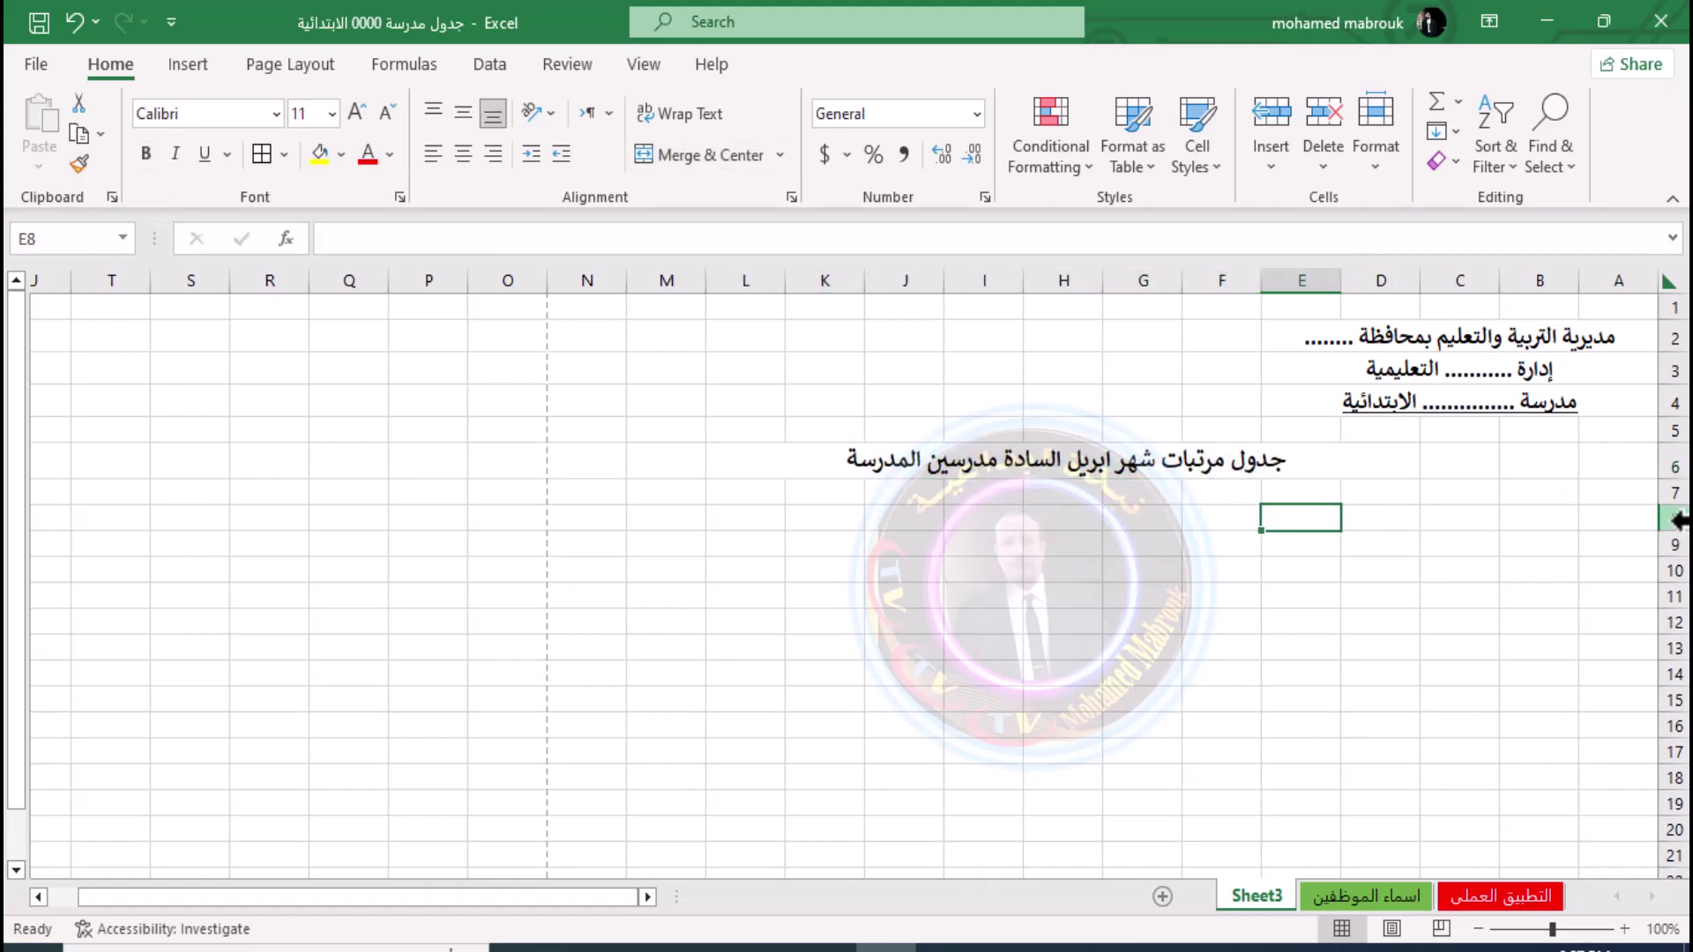
click(1679, 491)
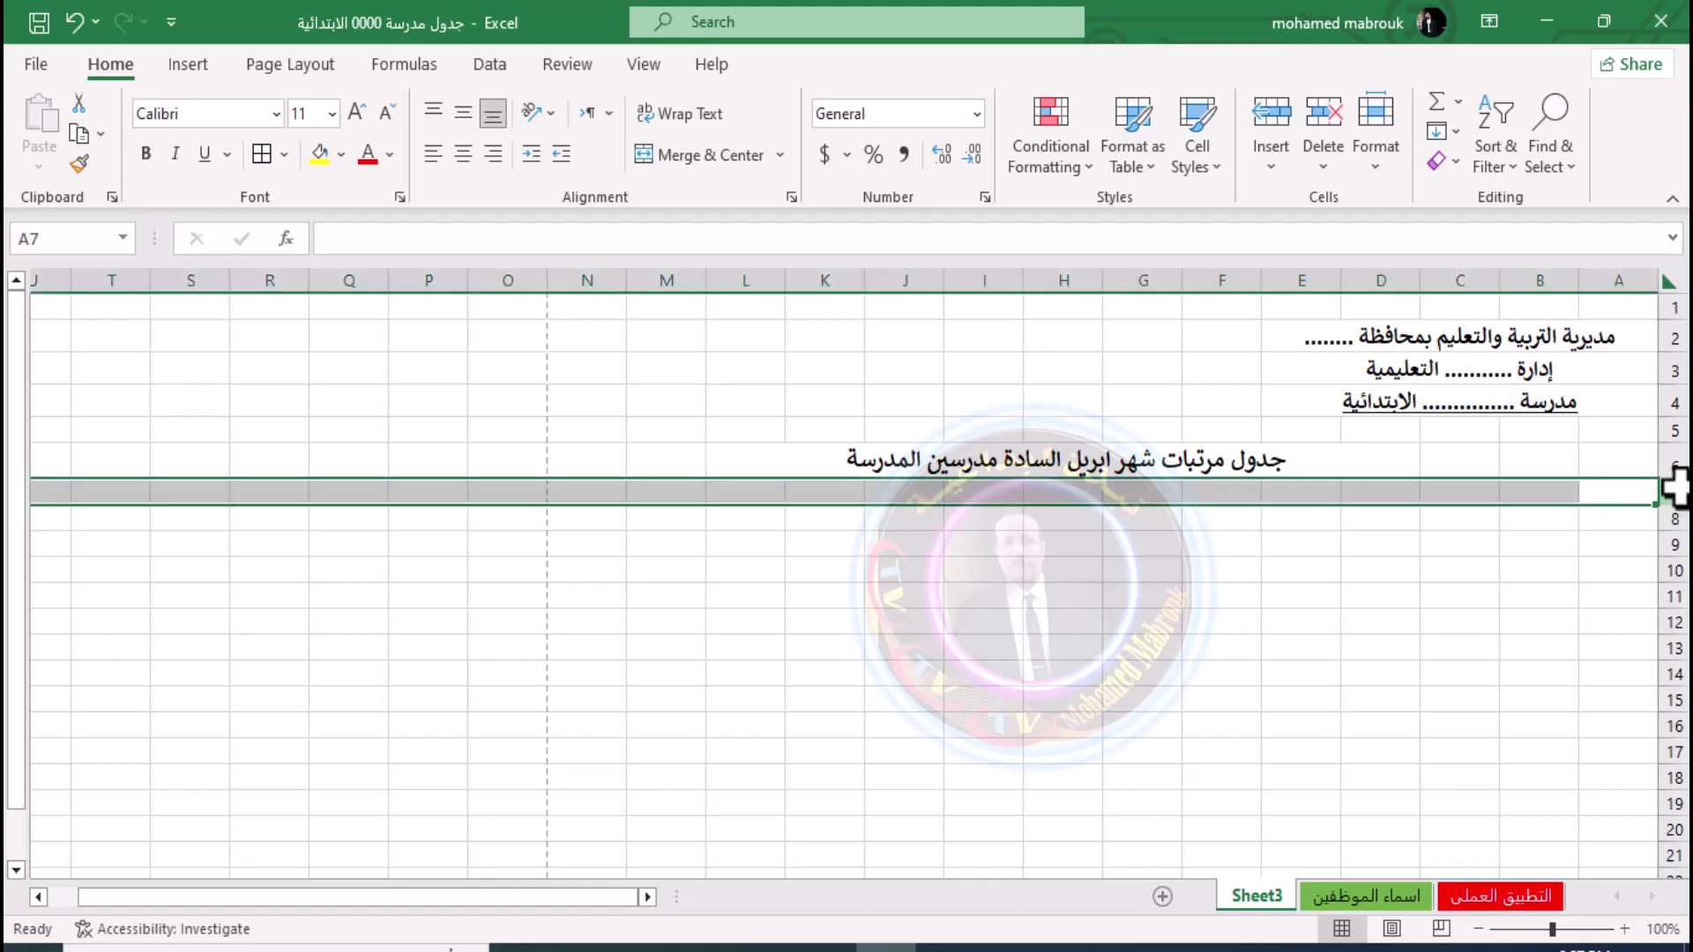
click(1485, 569)
click(1600, 512)
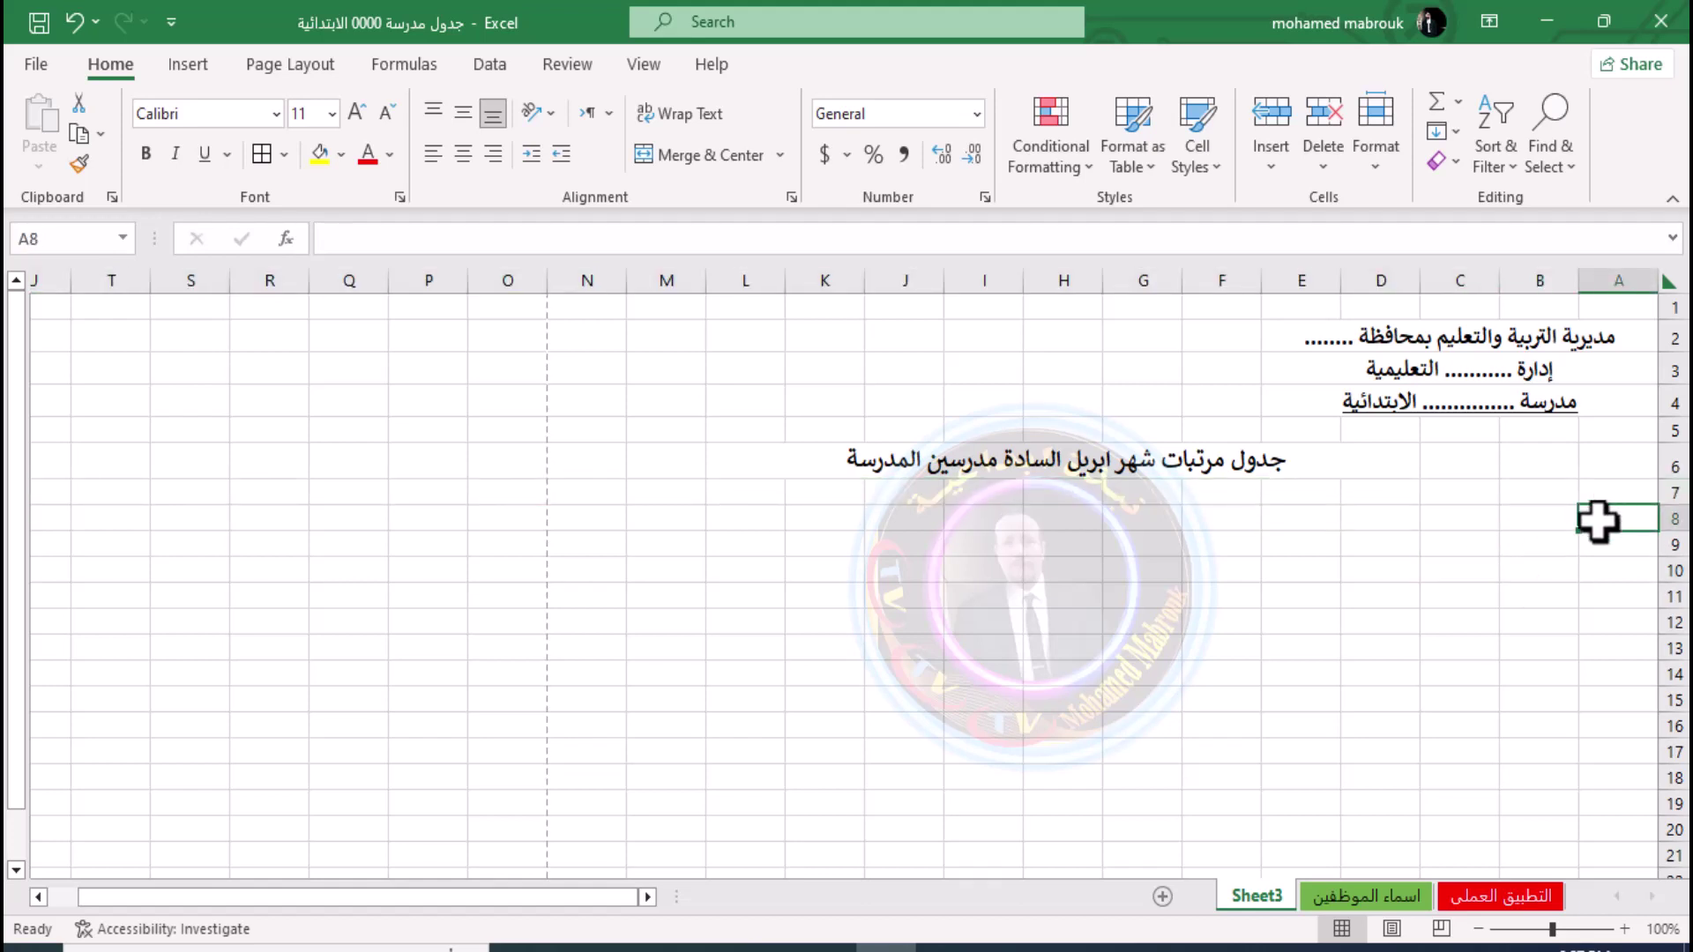
click(1322, 619)
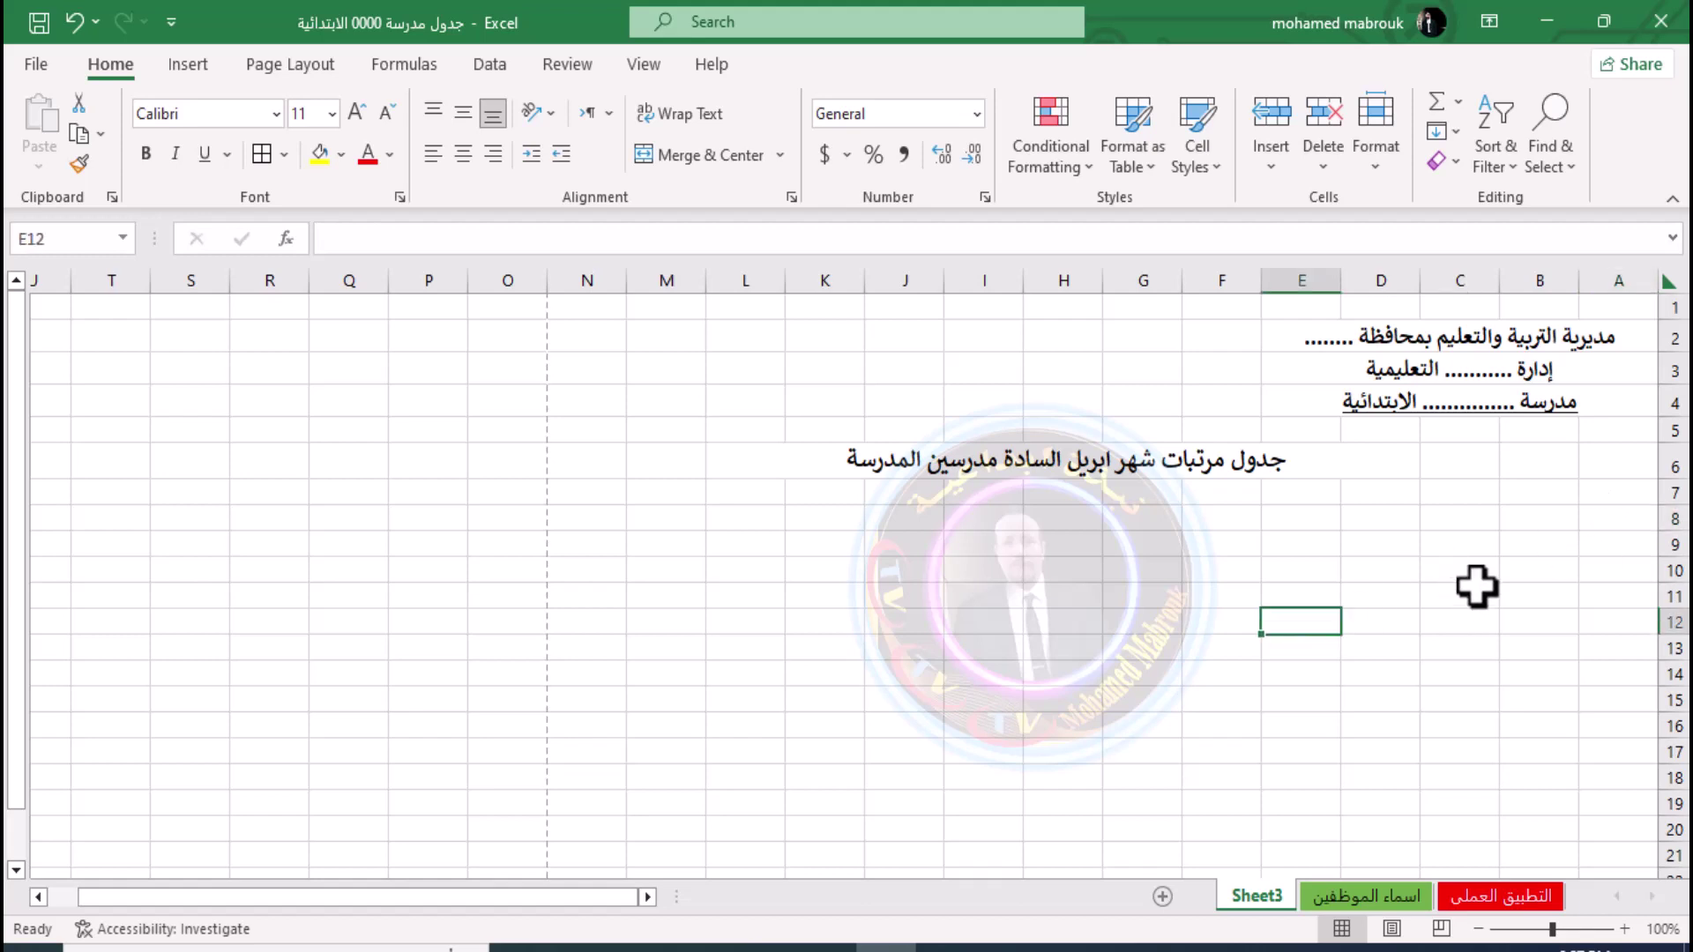
click(1600, 516)
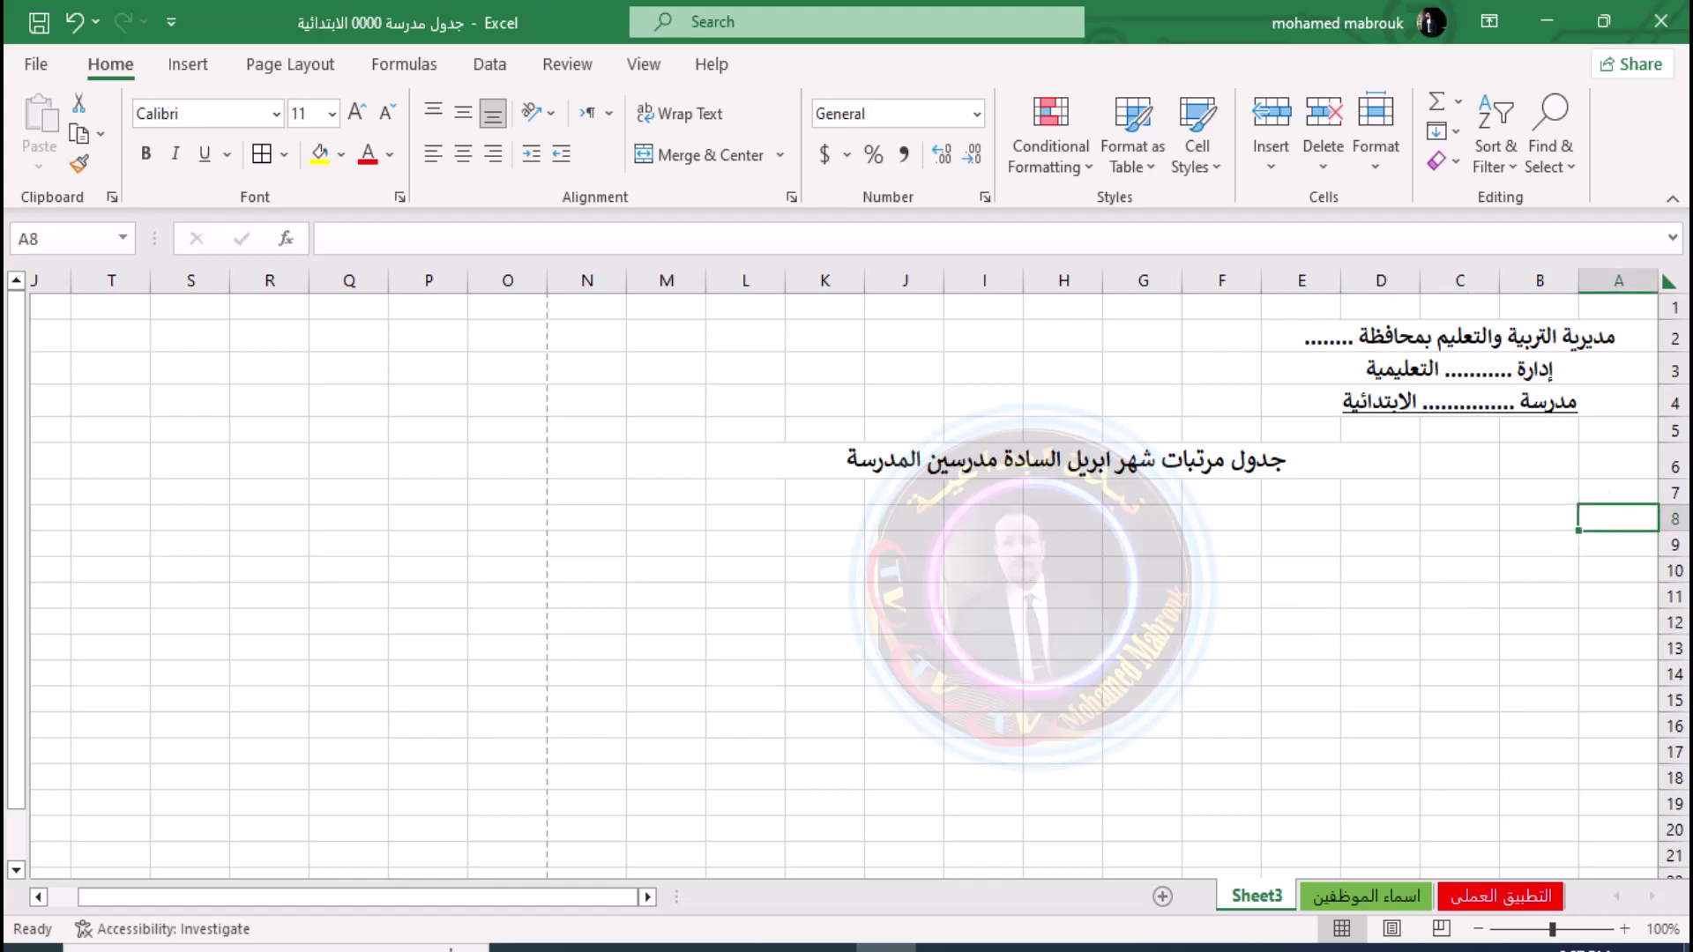
Enter the headers م and الاسم ثلاثي in the first two row 8 cells
text(م)
key(Tab)
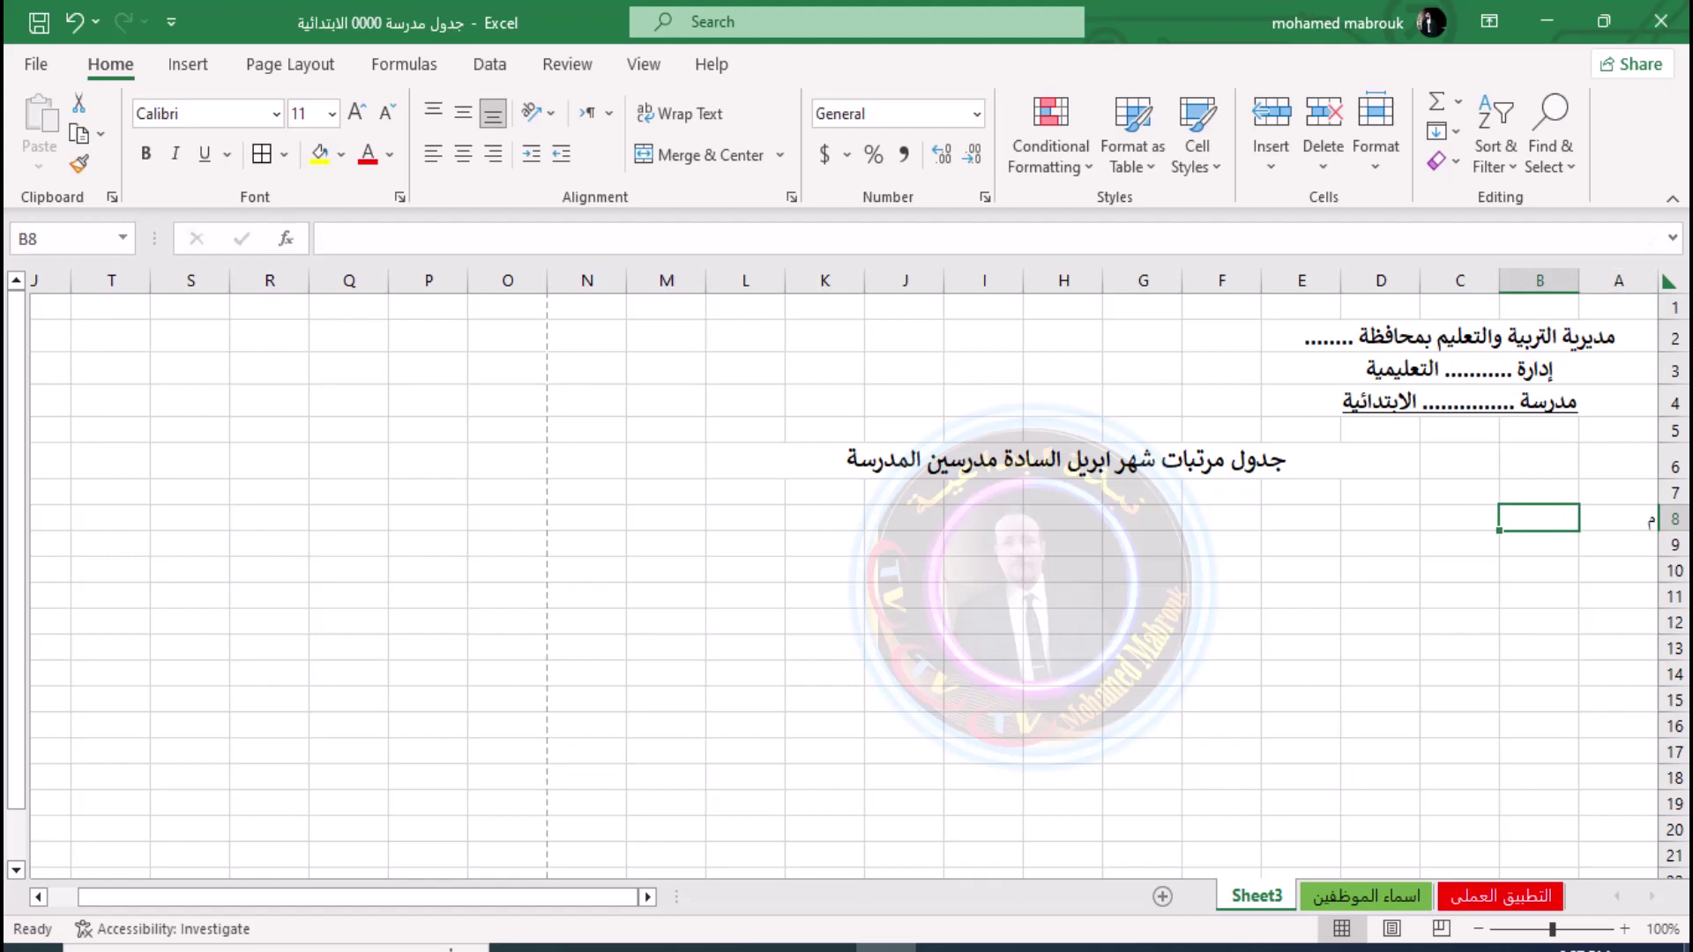
text(الاسم)
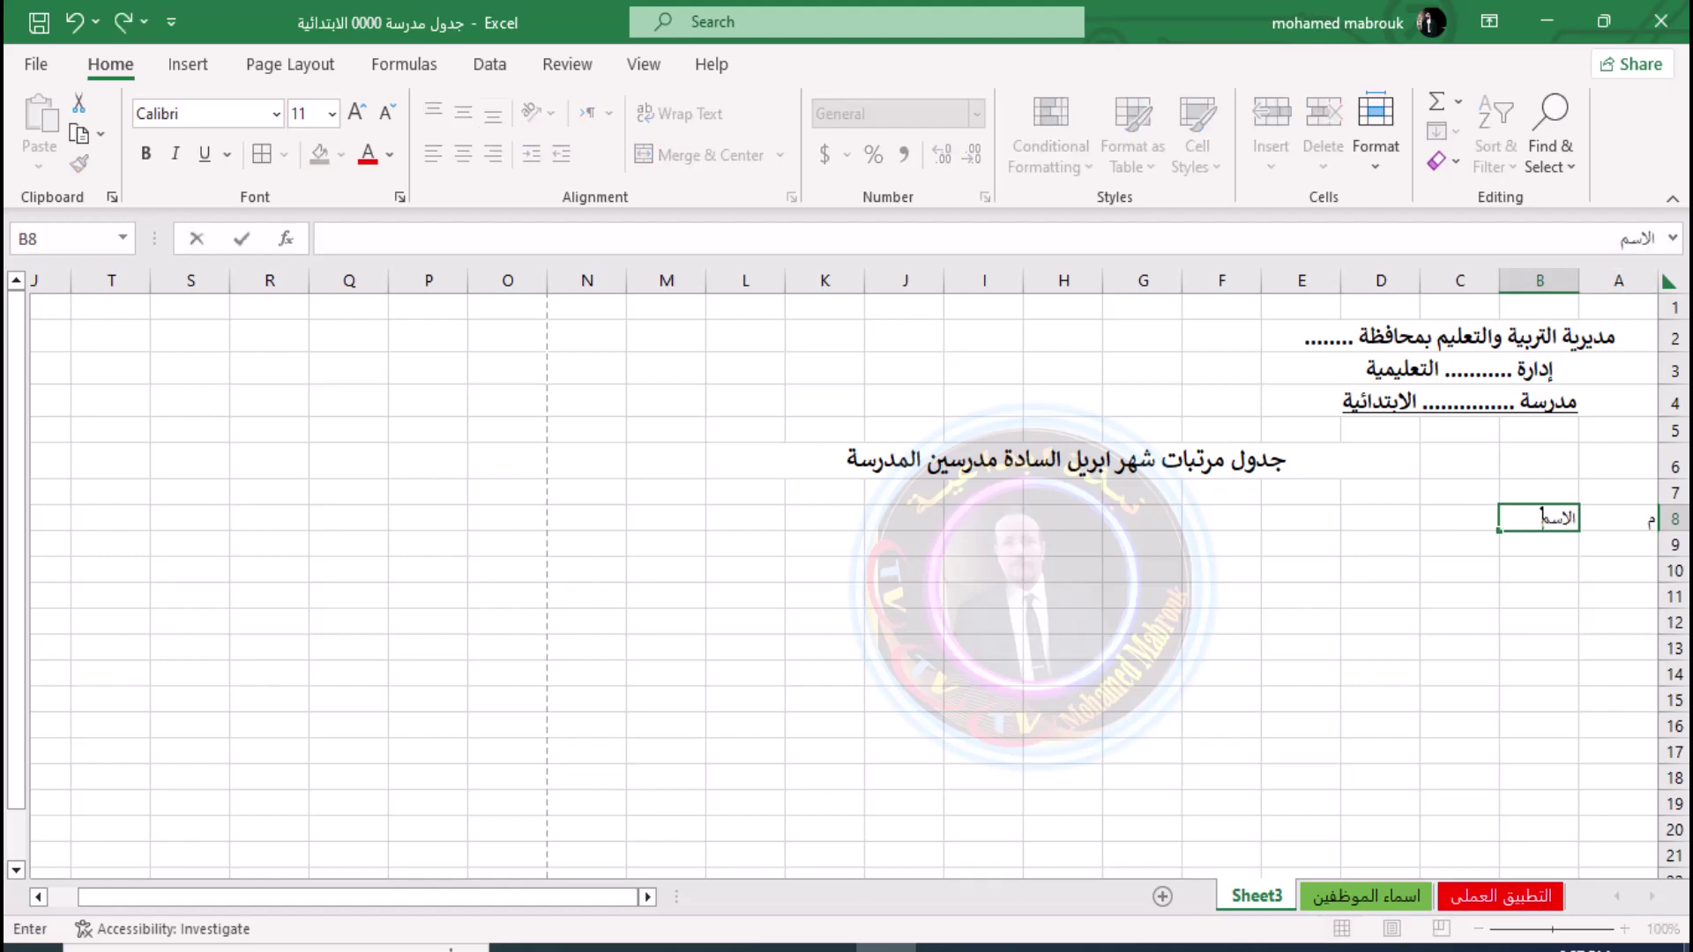
key(Tab)
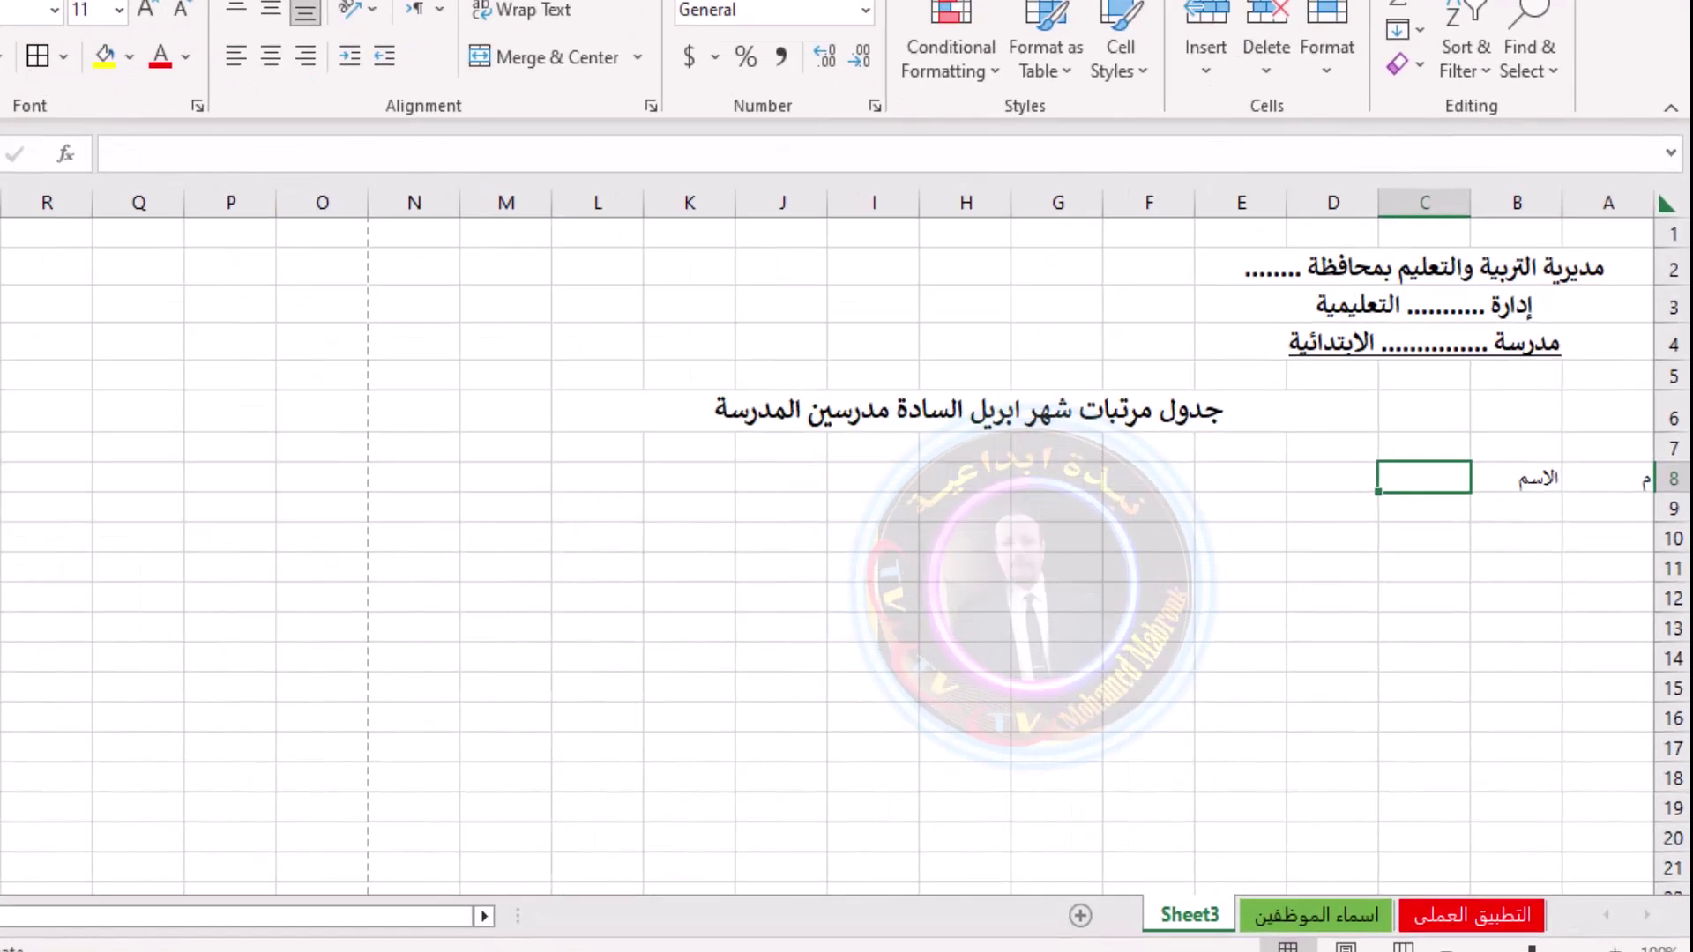
text(ال)
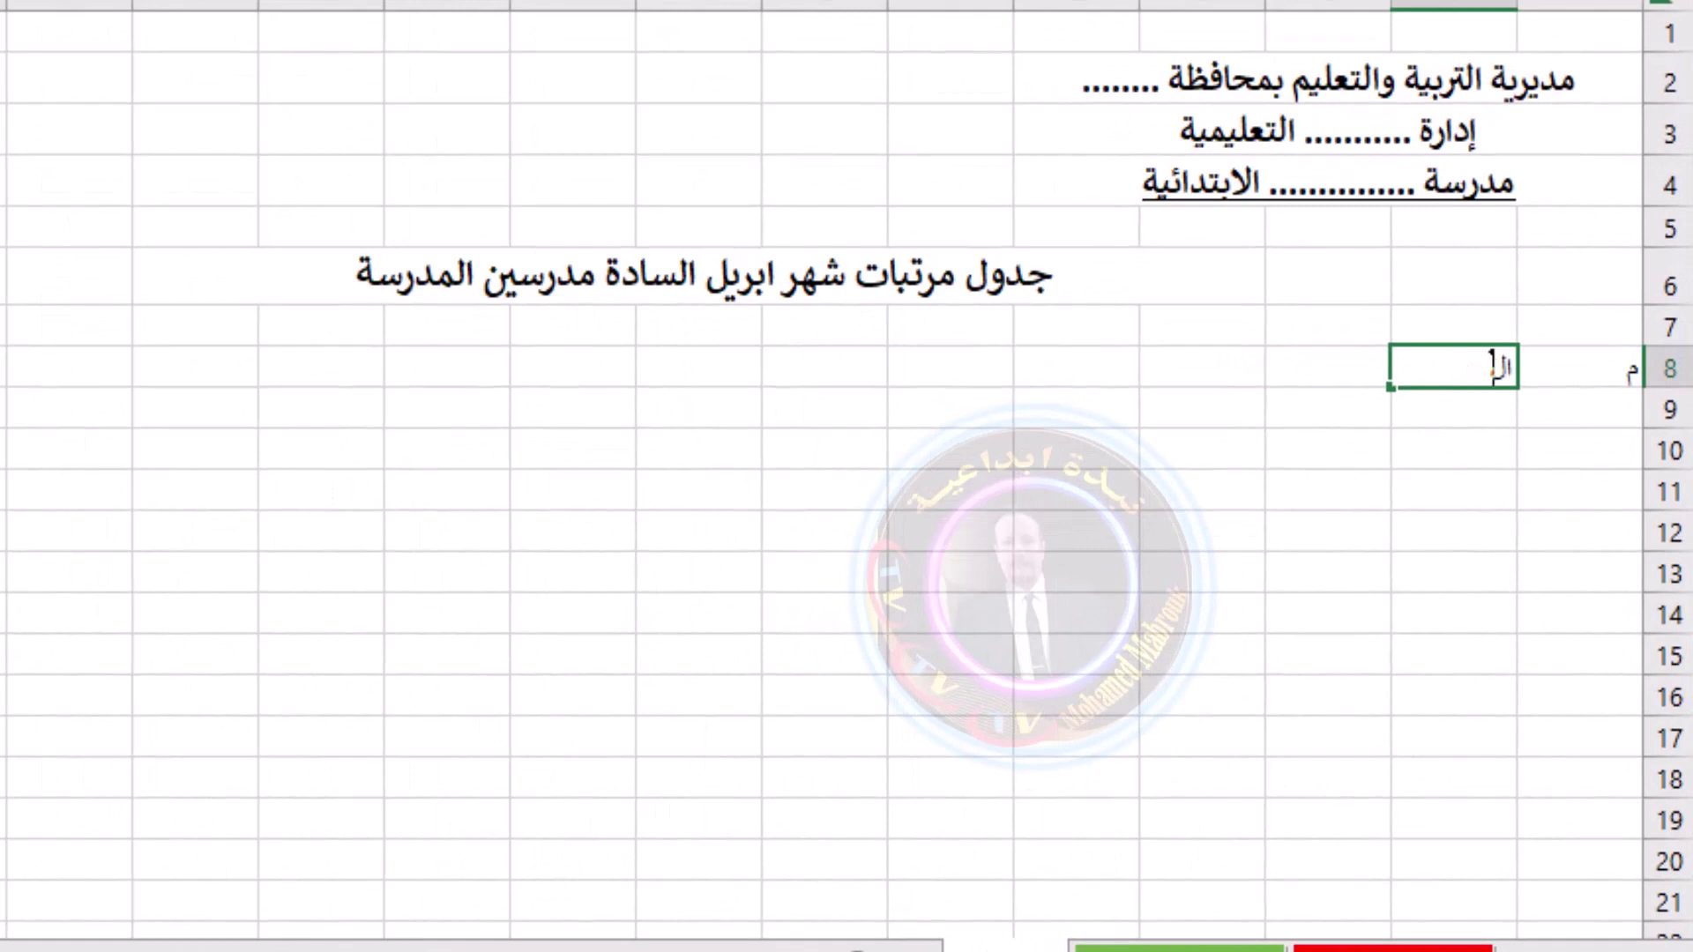
text(اسم)
text( ثلاثي)
key(Tab)
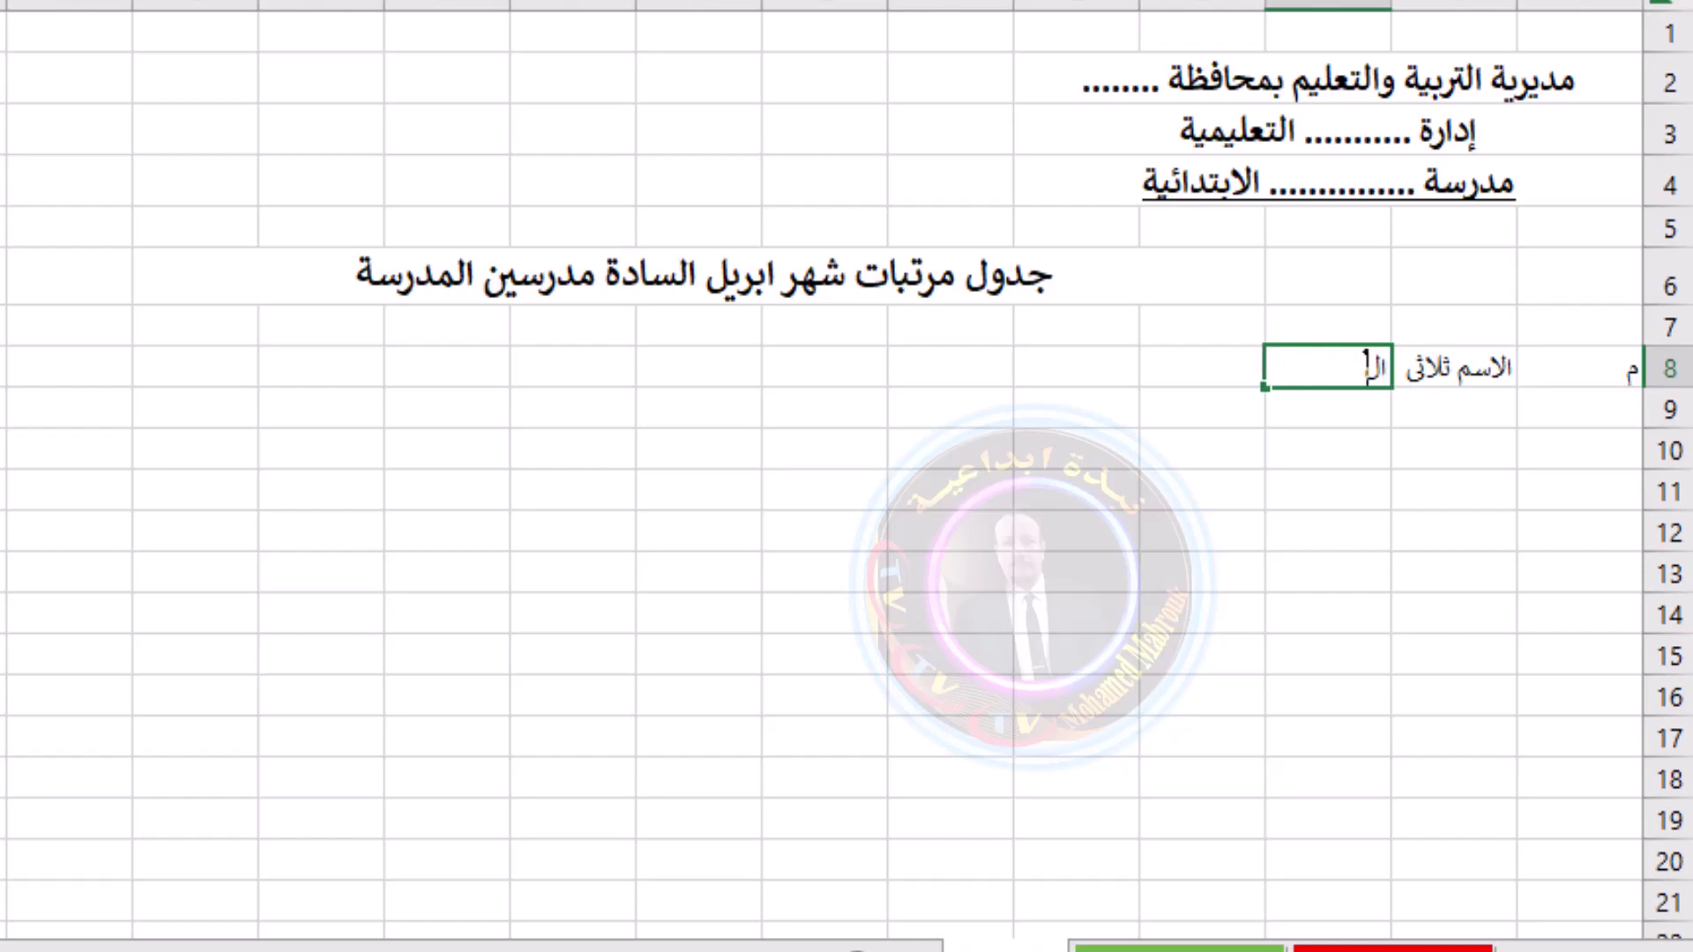
Add the headers الوظيفة, المرتب and ملاحظات, then select the whole of row 8
text(وظيفة)
key(Tab)
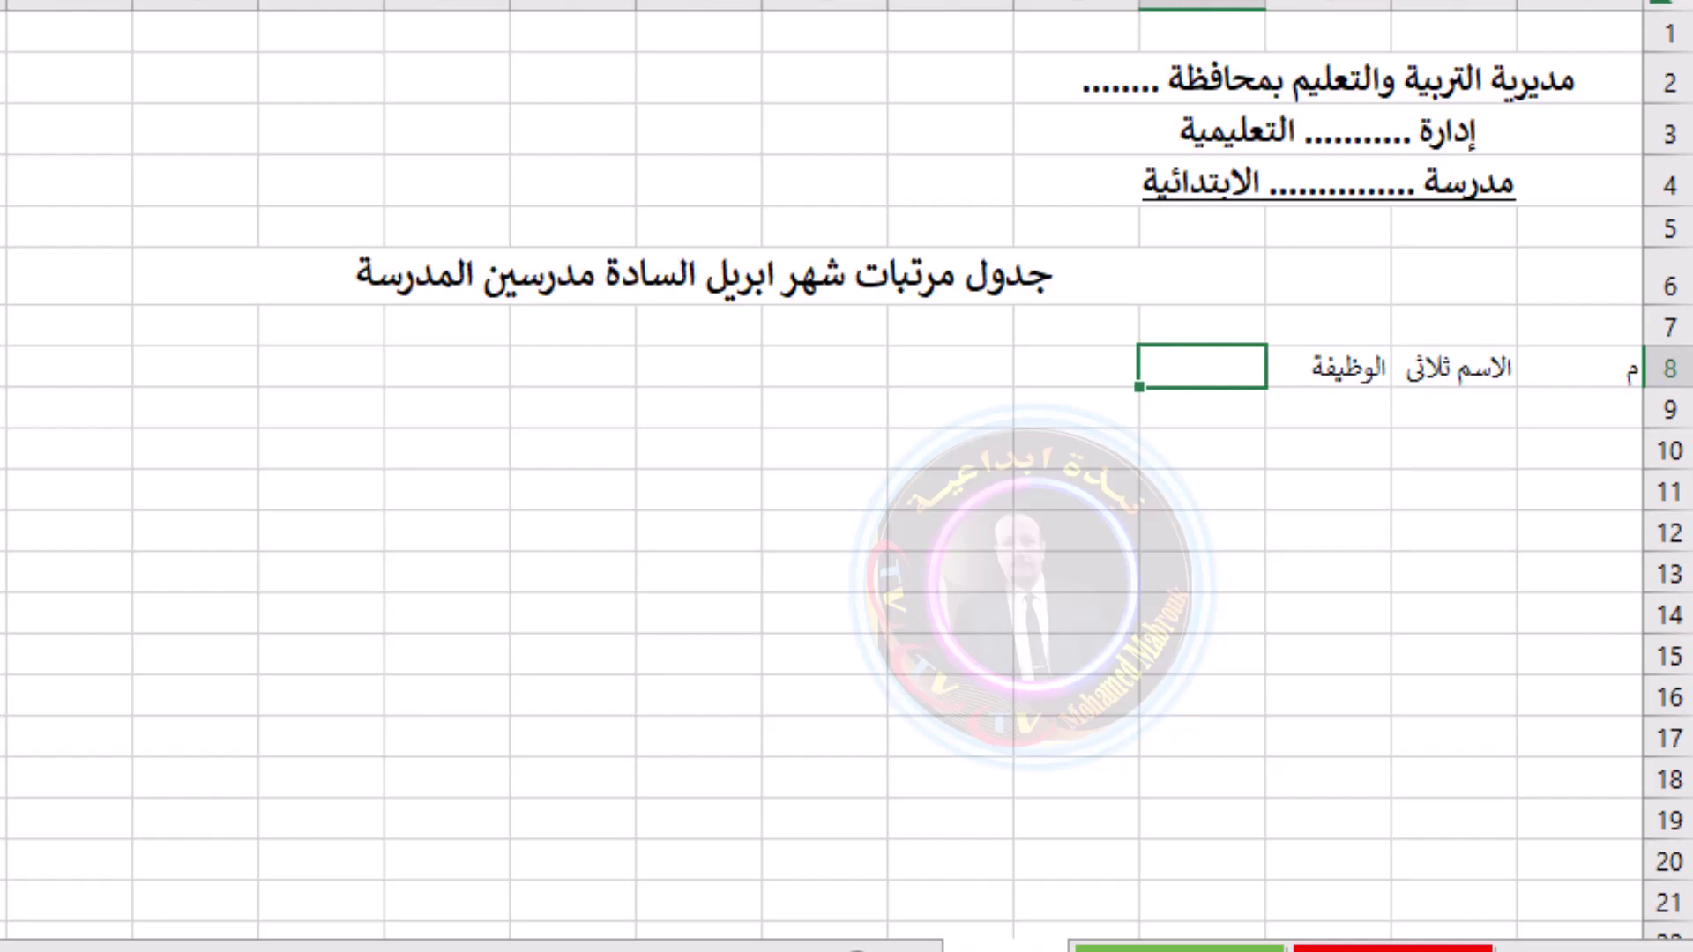
text(المرتب)
click(1076, 366)
text(ملاحظات)
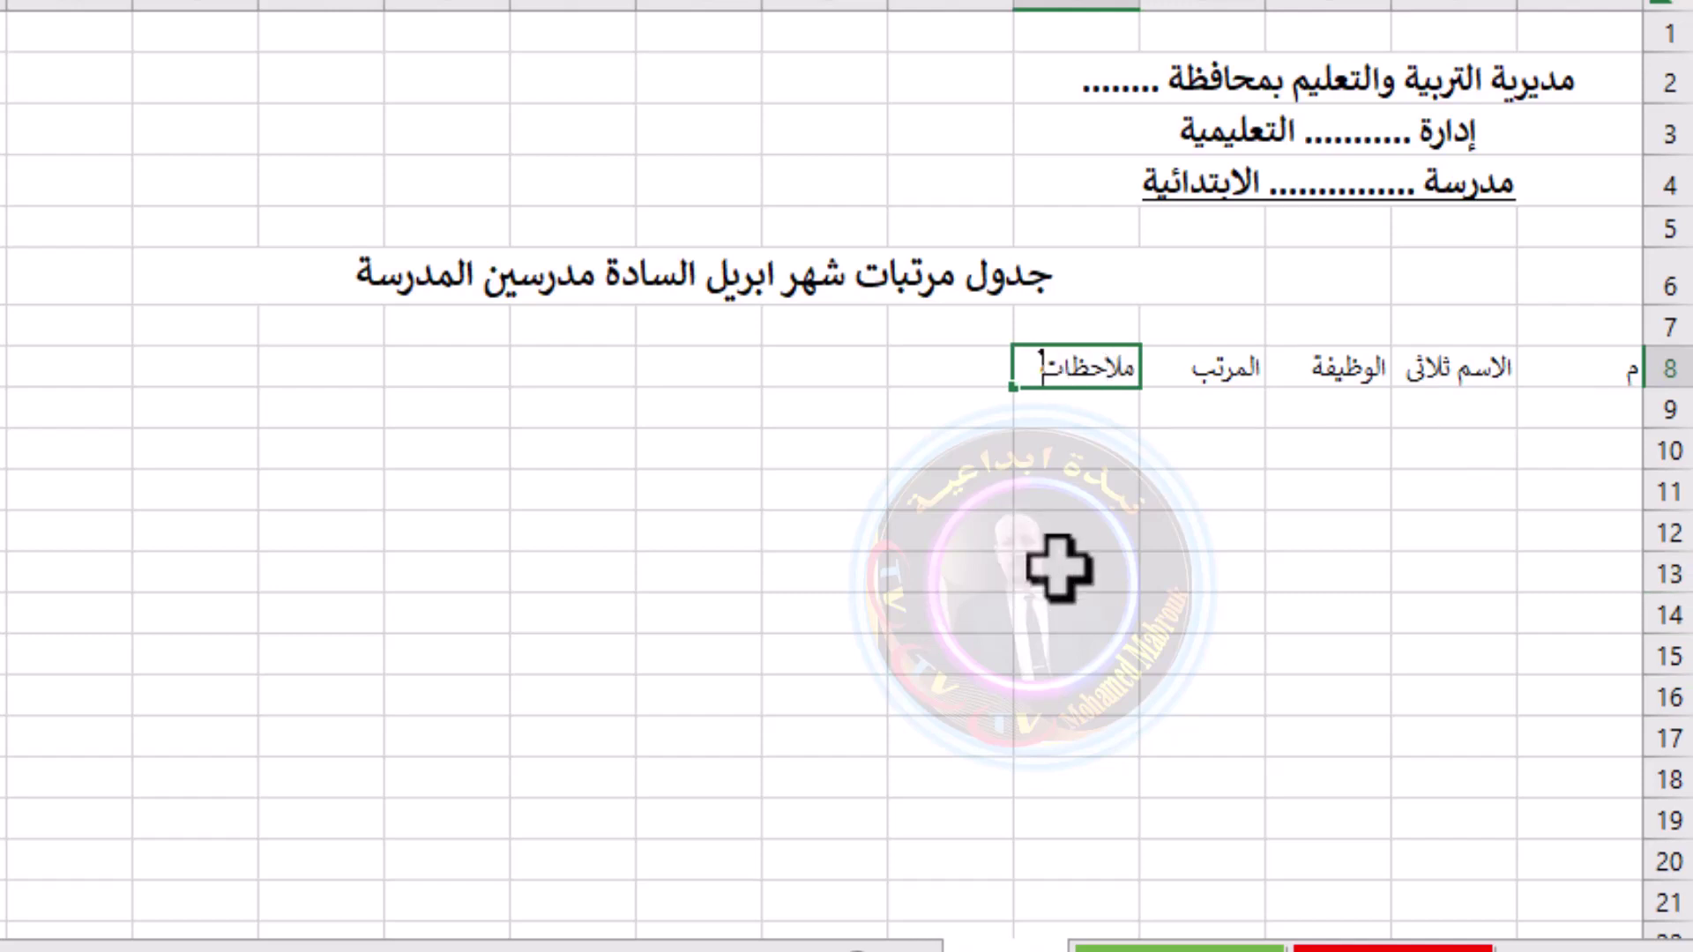
click(1073, 534)
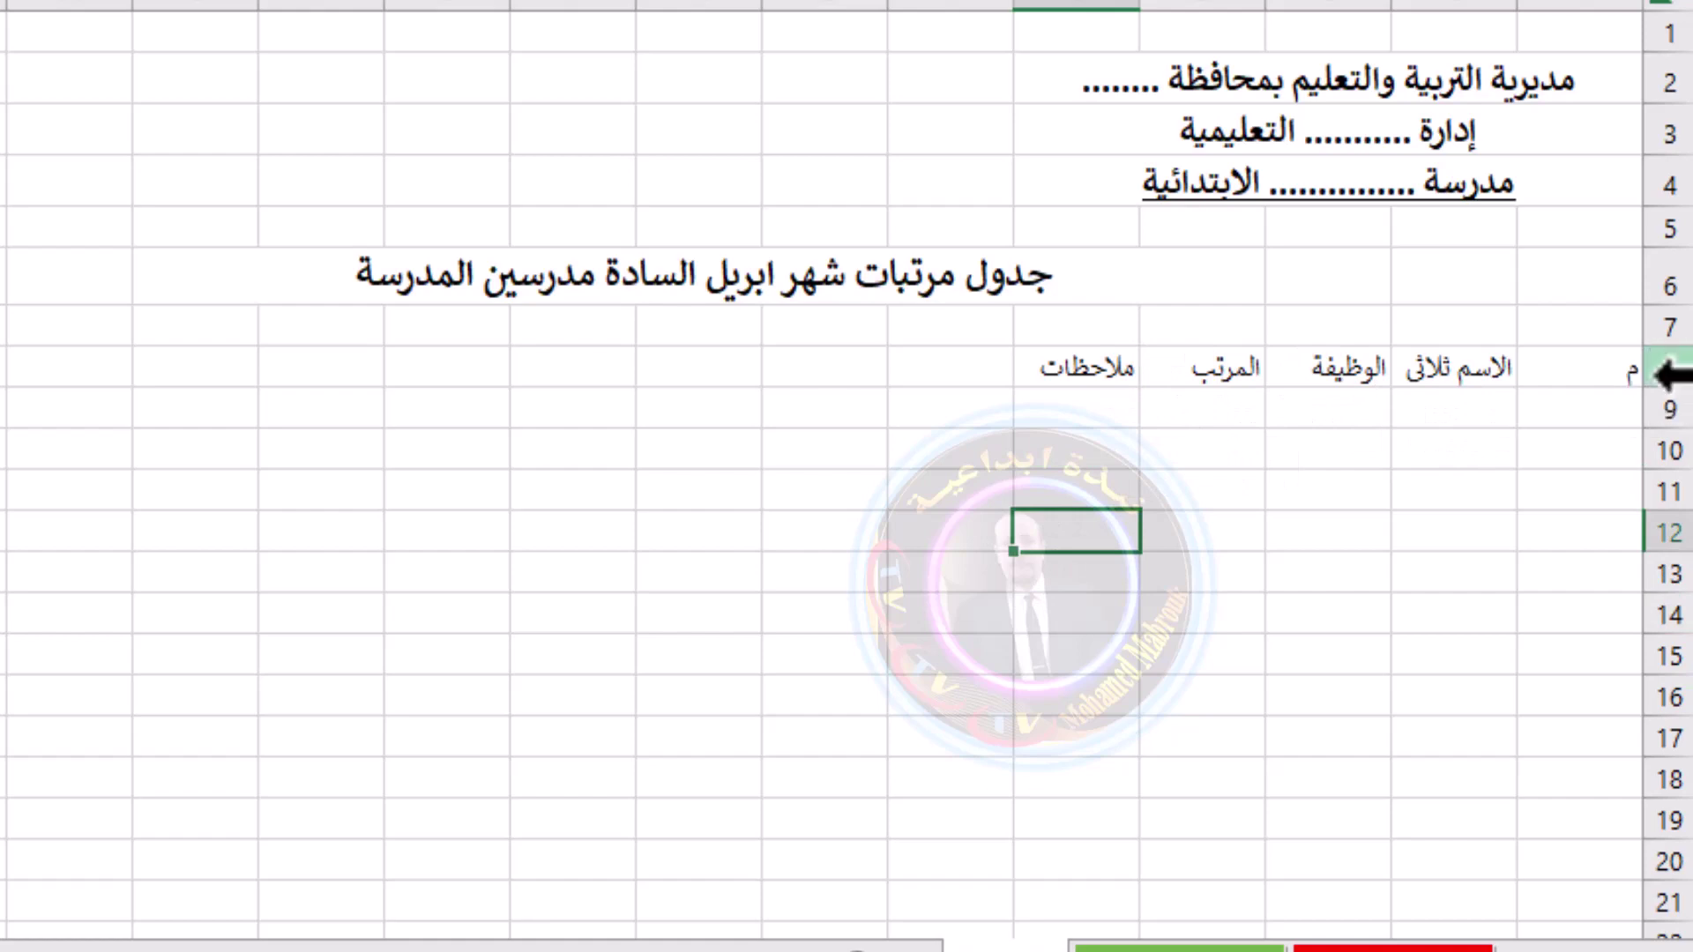
click(1657, 369)
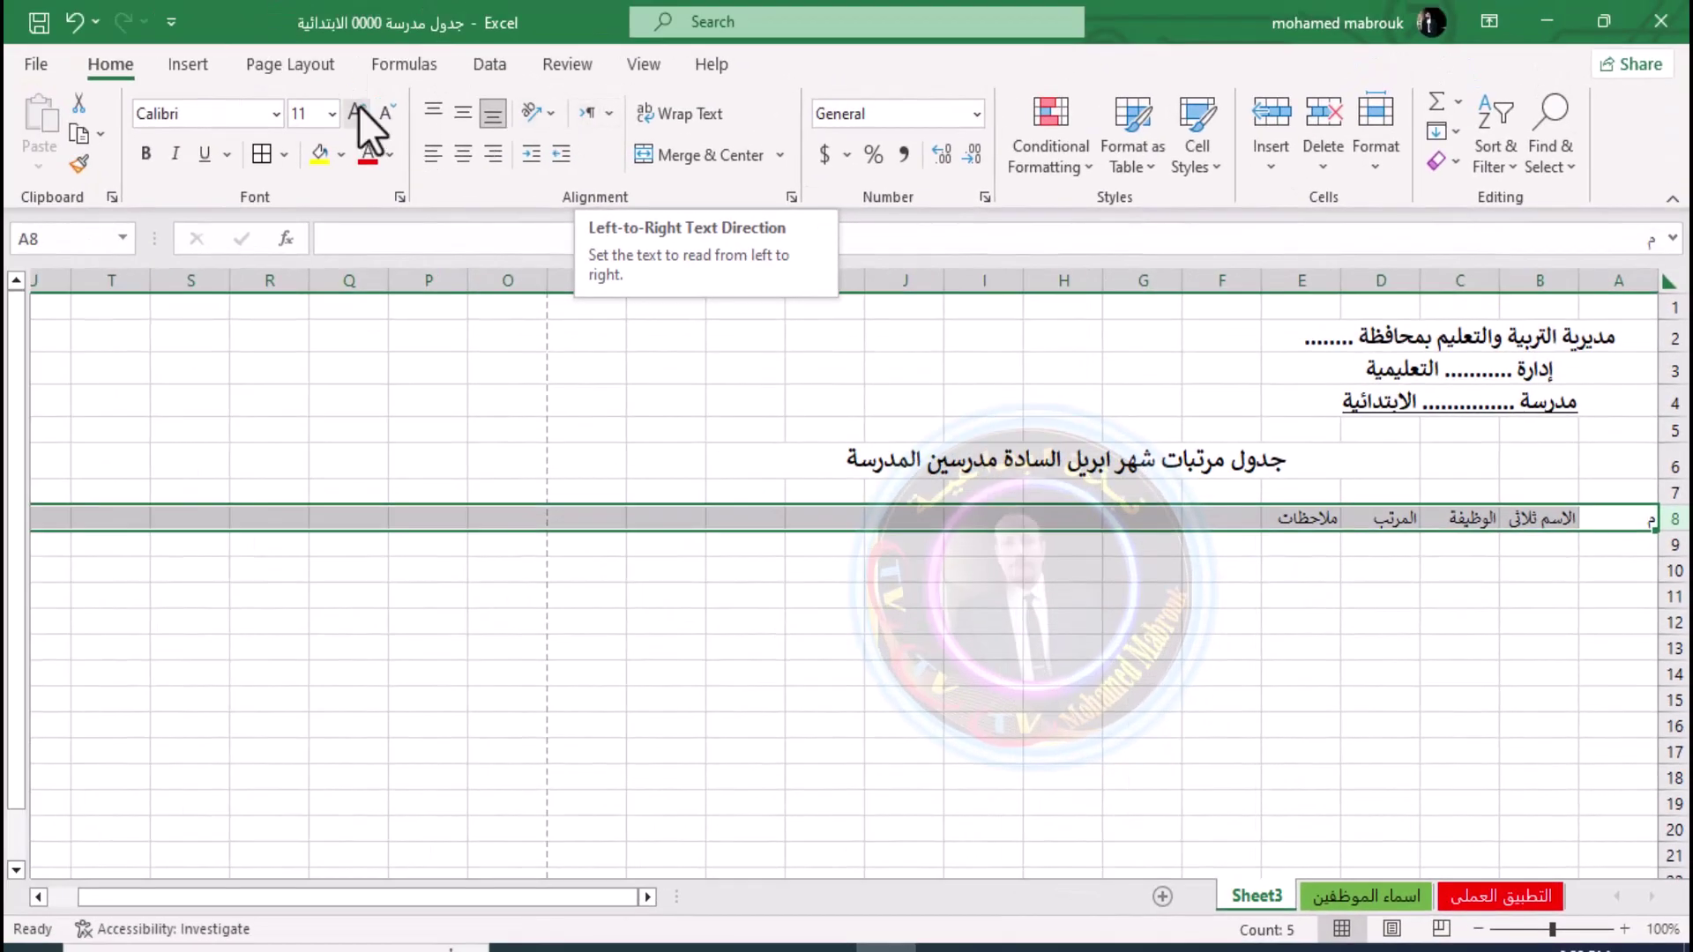
Increase the row 8 header font size to 20
click(358, 108)
click(358, 108)
click(357, 108)
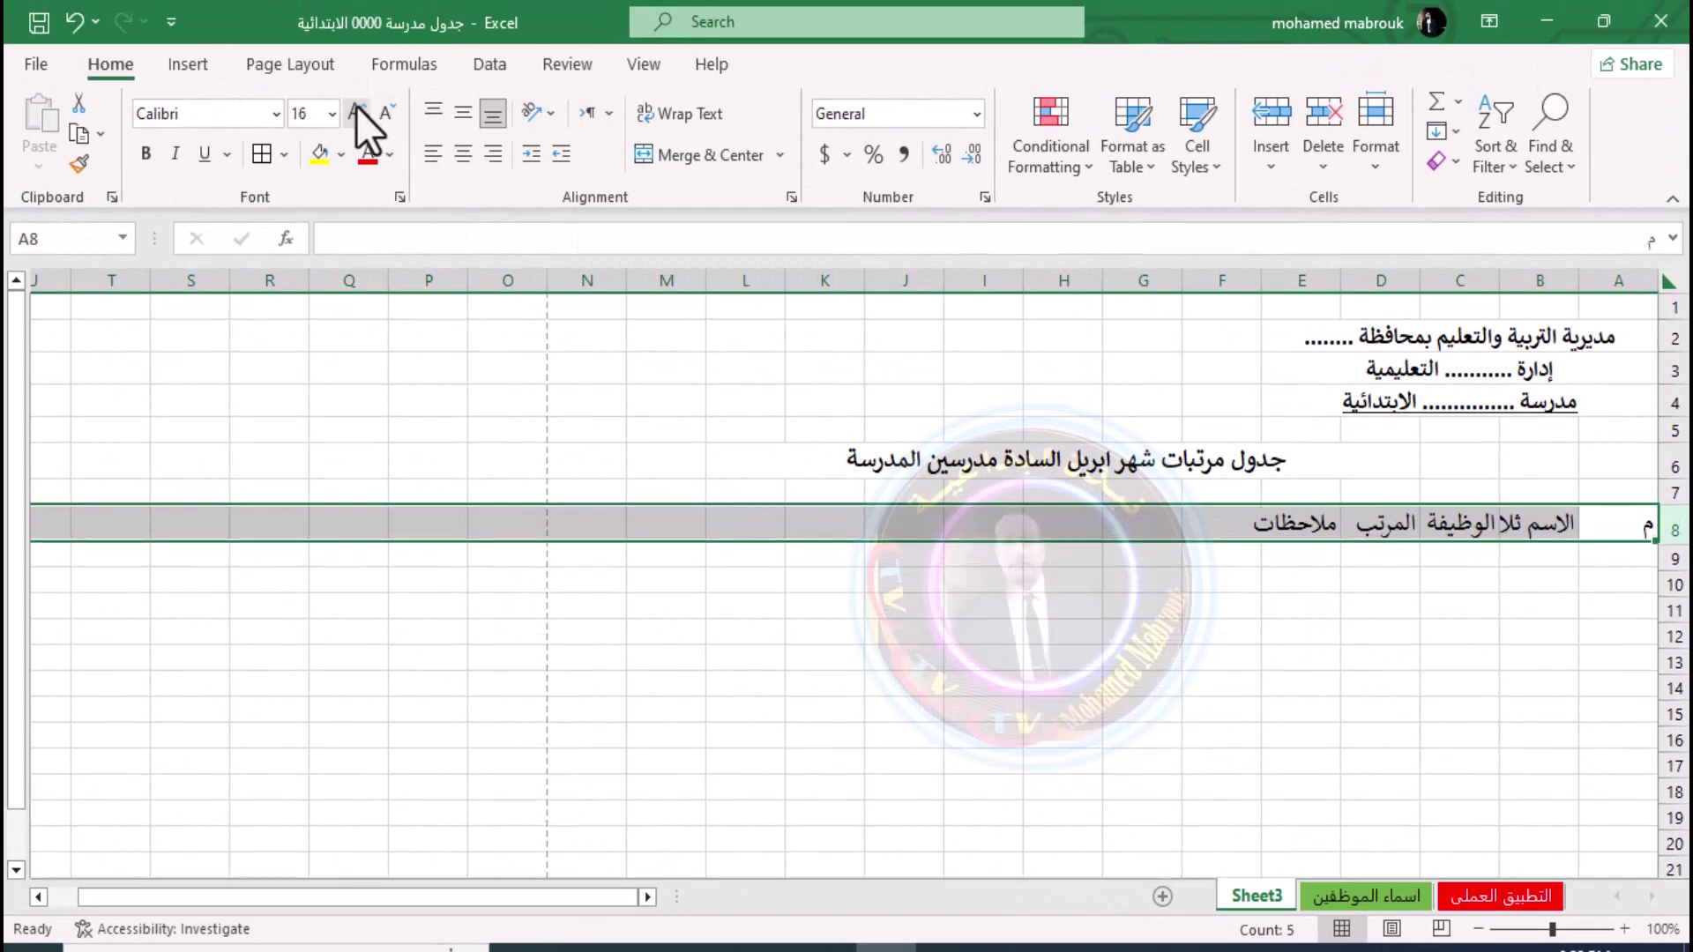
click(356, 108)
click(357, 108)
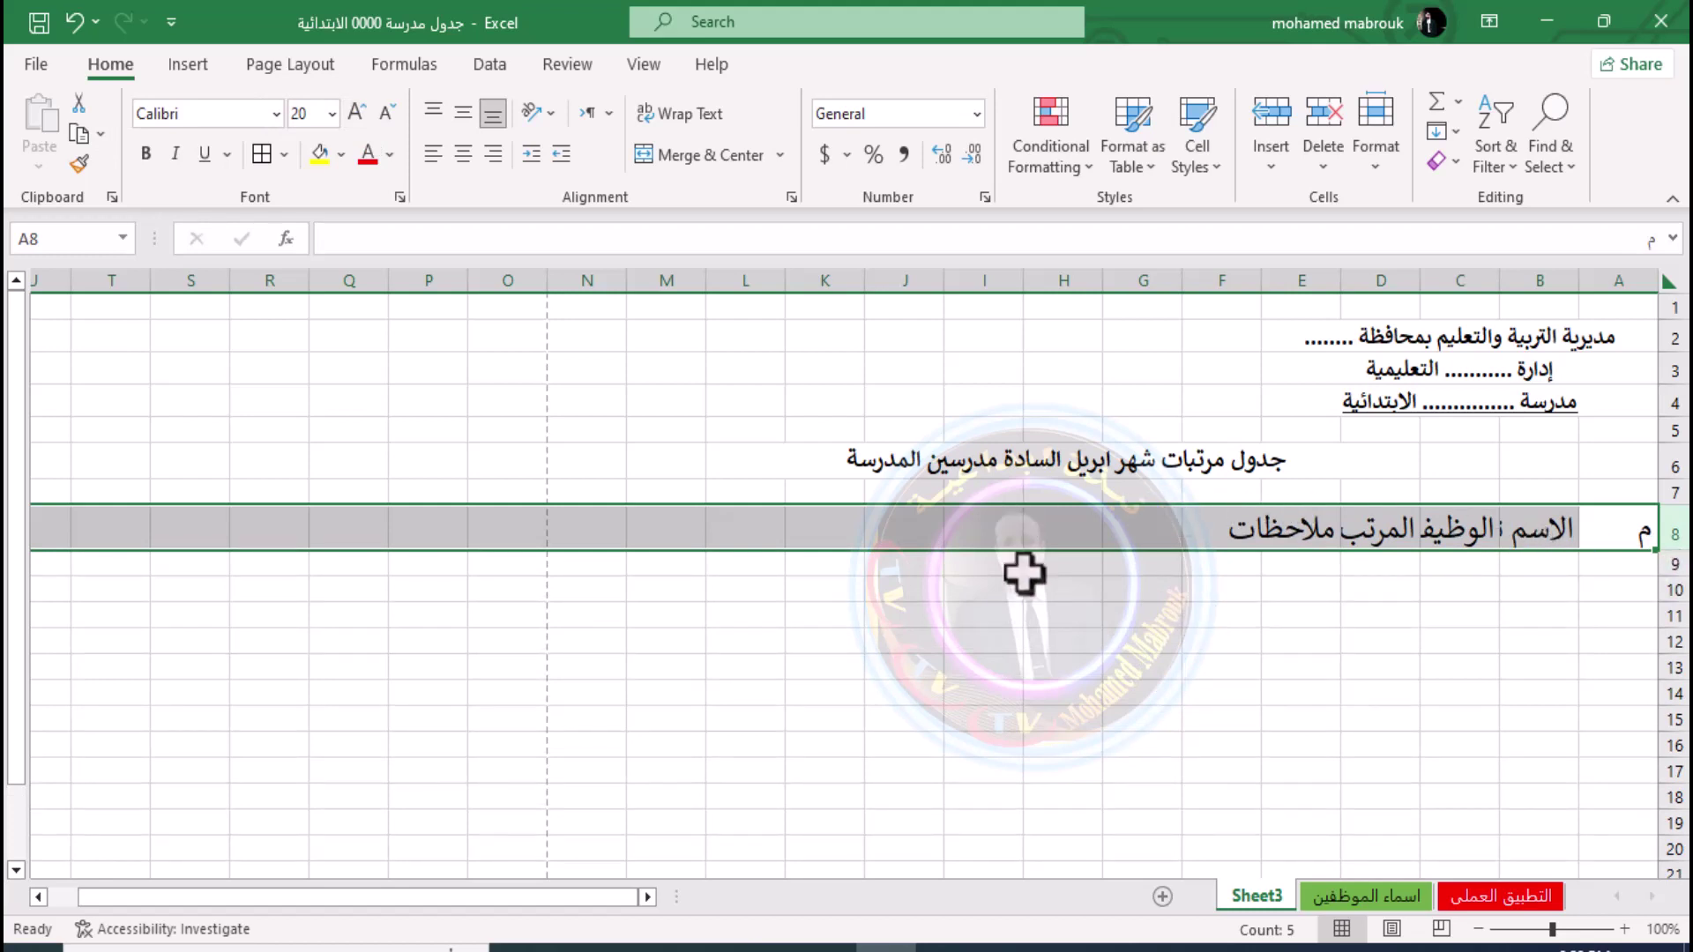
Change the D8 salary header from المرتب to 'المرتب بالجنيه'
click(1379, 621)
click(1344, 538)
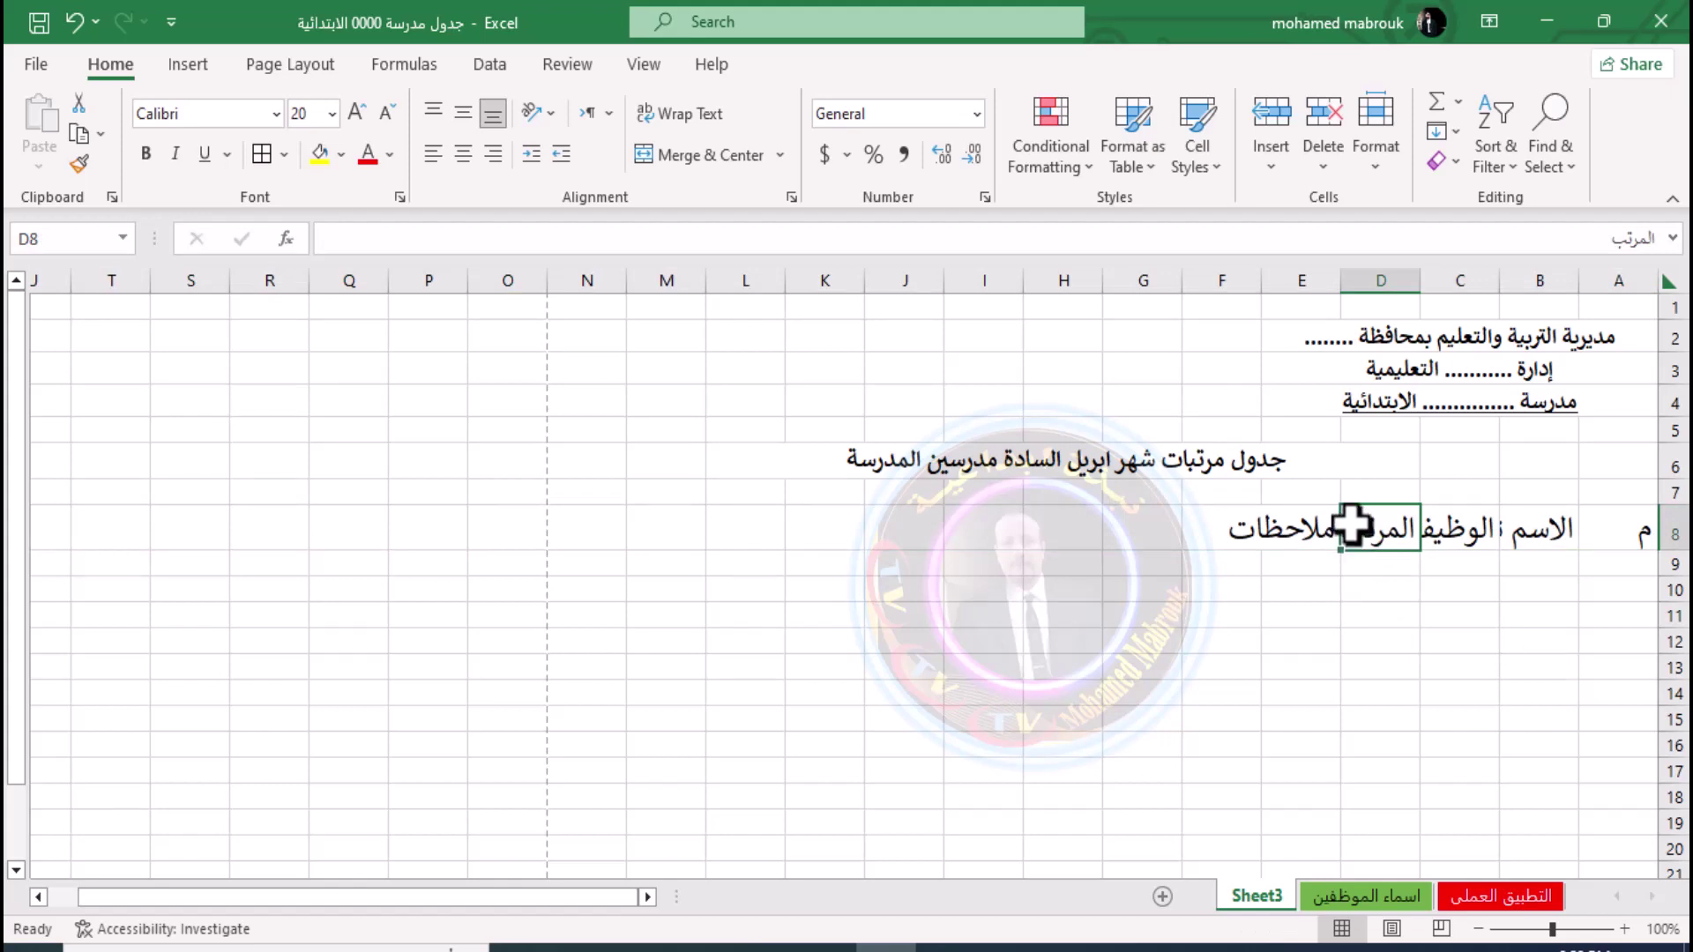
double_click(1348, 529)
text(بالجنيه)
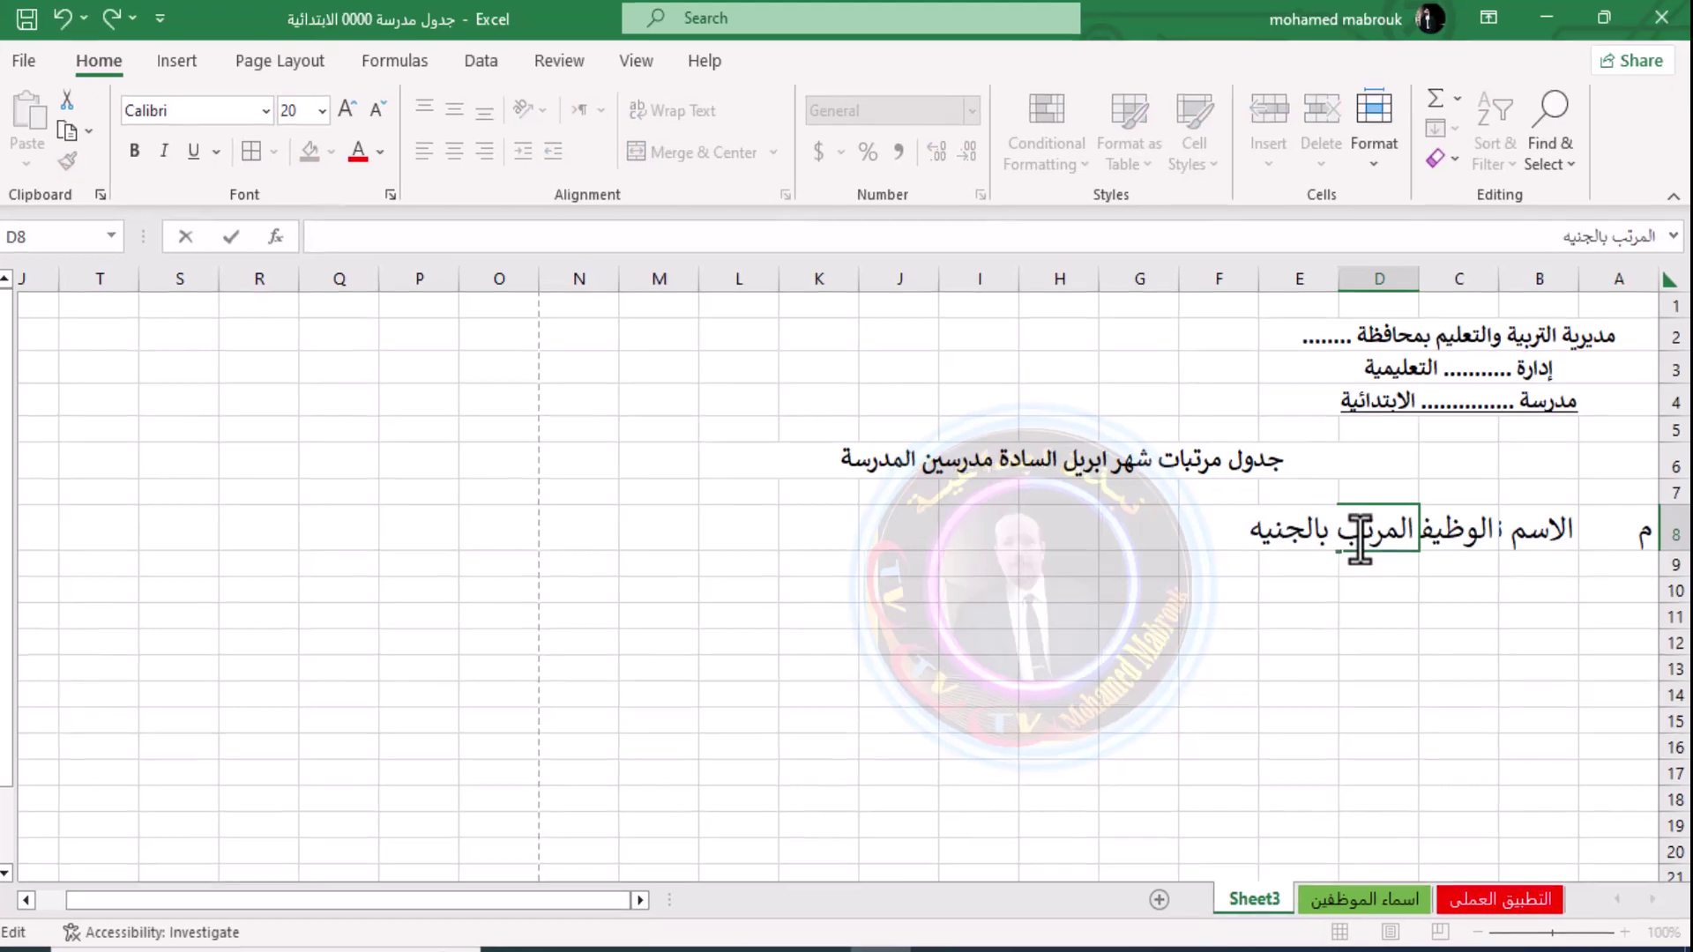
click(1137, 665)
text(ملاحظات)
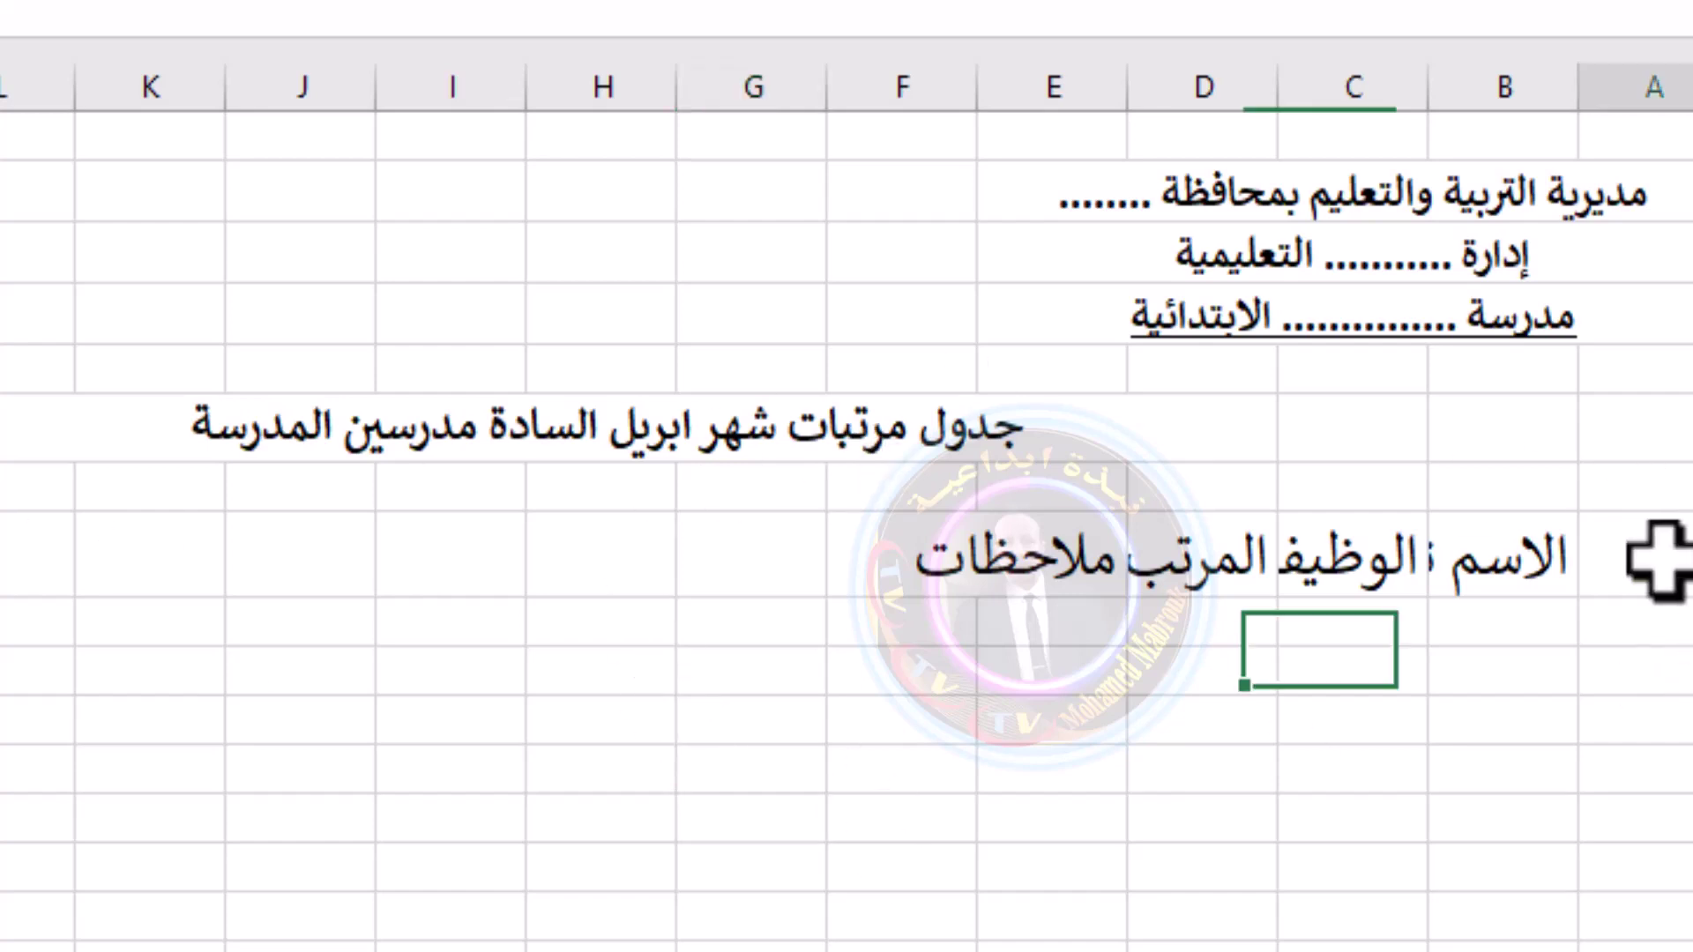
drag(1651, 555, 890, 565)
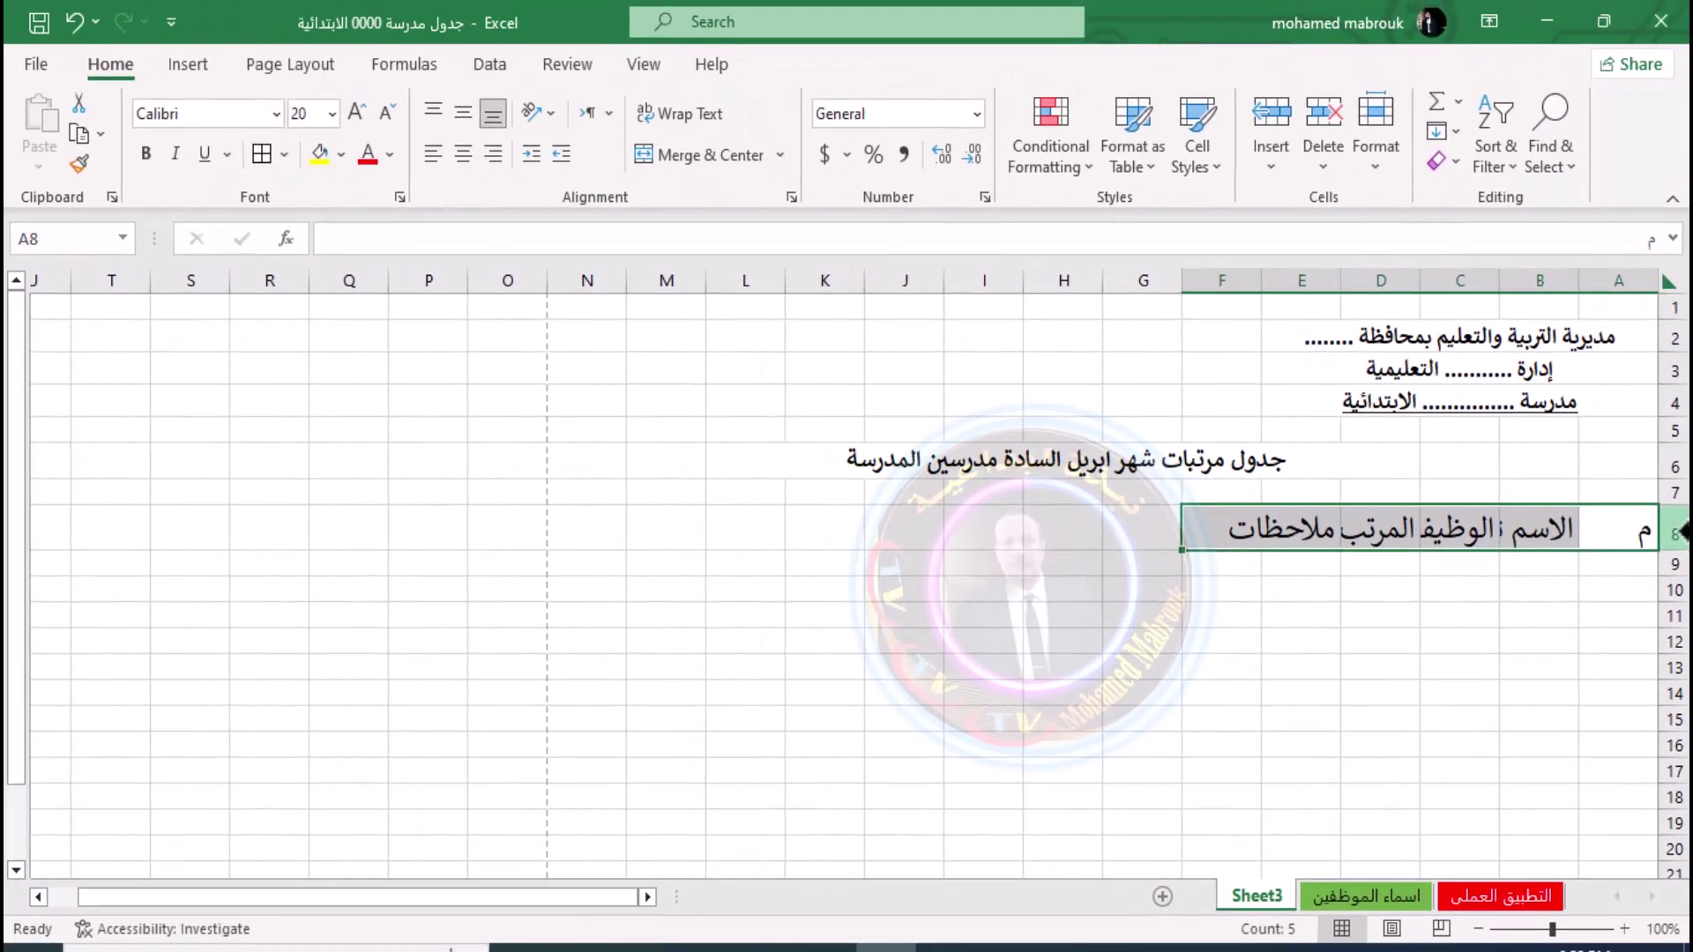
click(1678, 532)
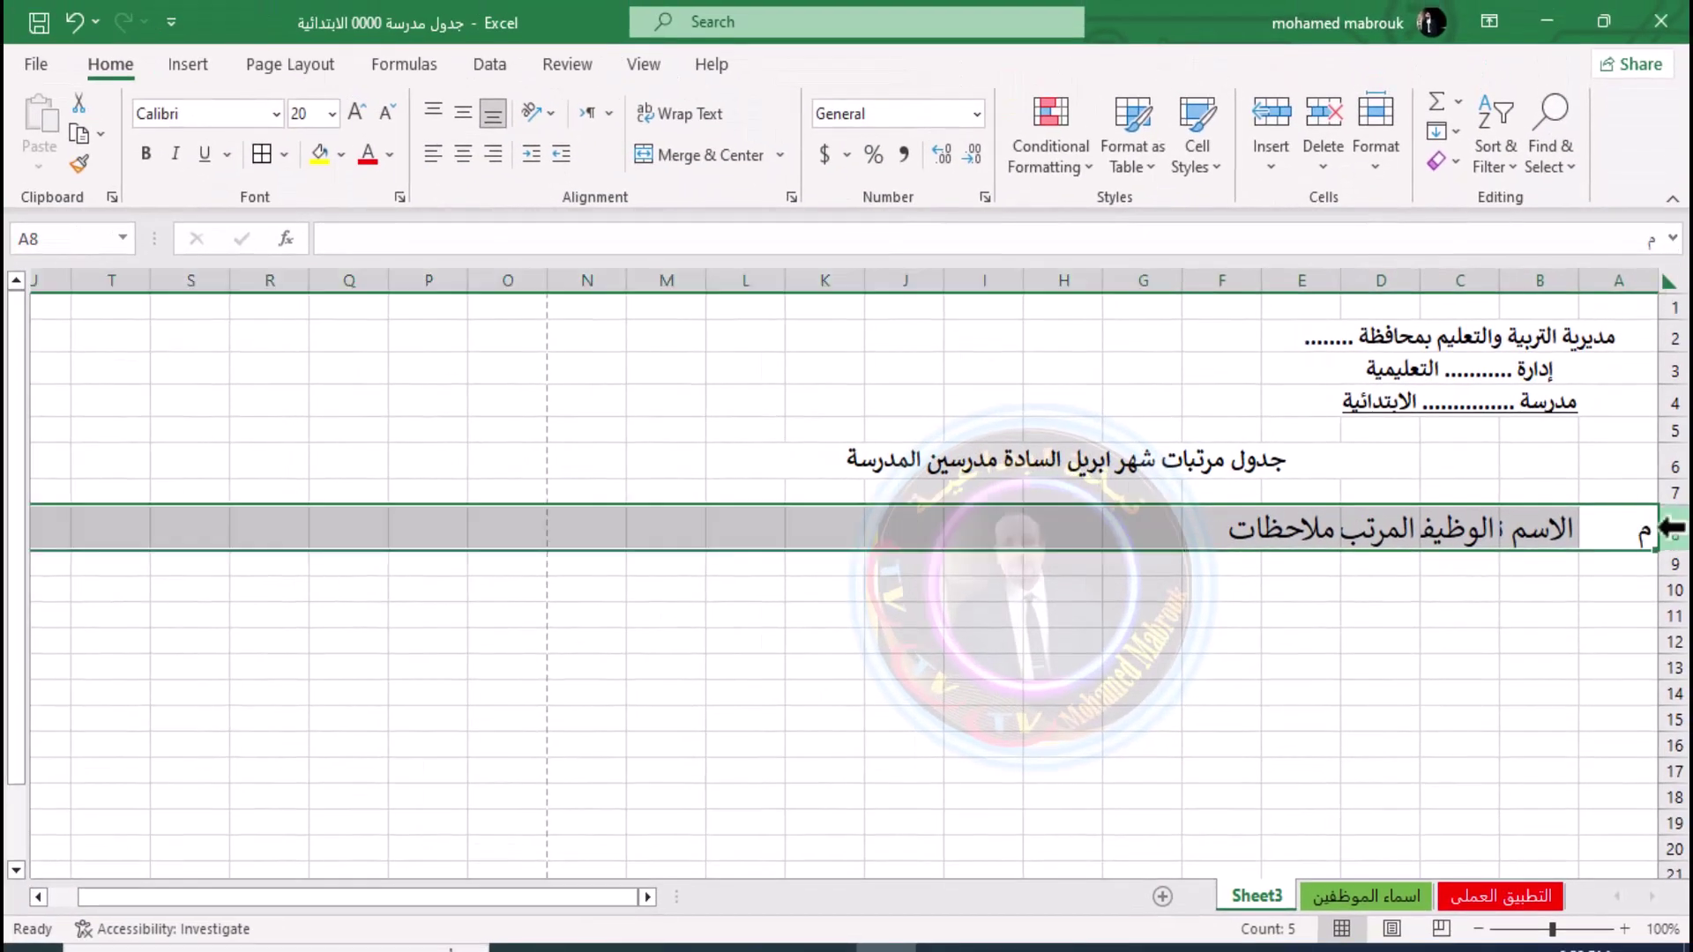
click(1624, 279)
drag(1619, 283, 1252, 296)
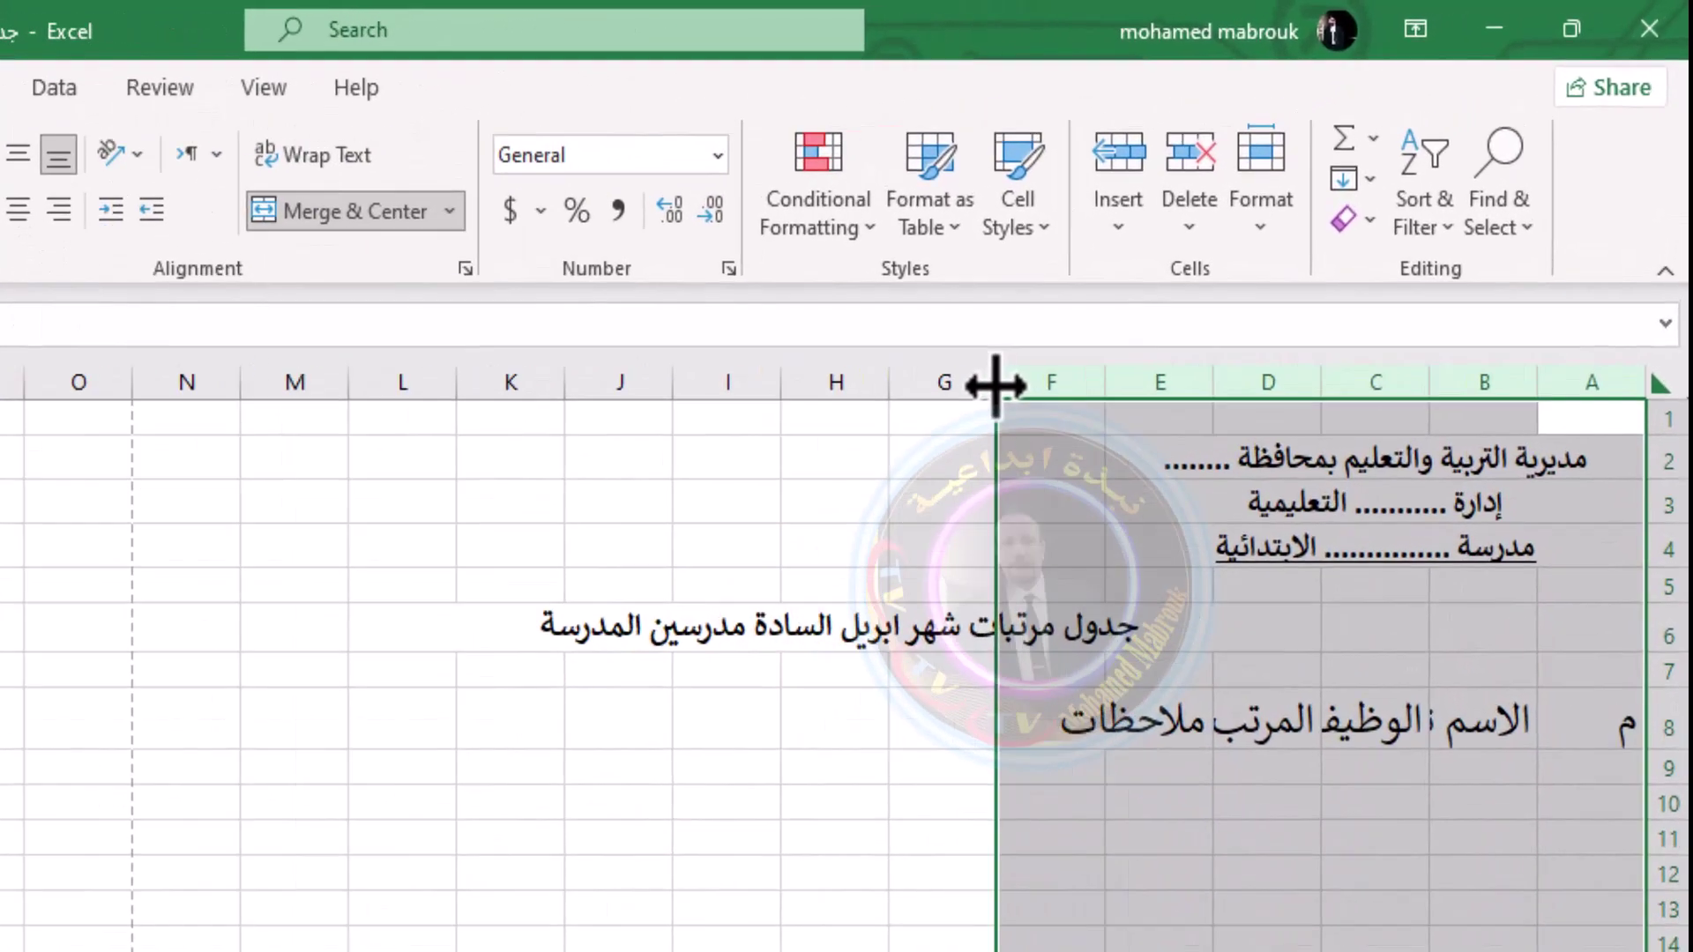
drag(995, 384, 921, 383)
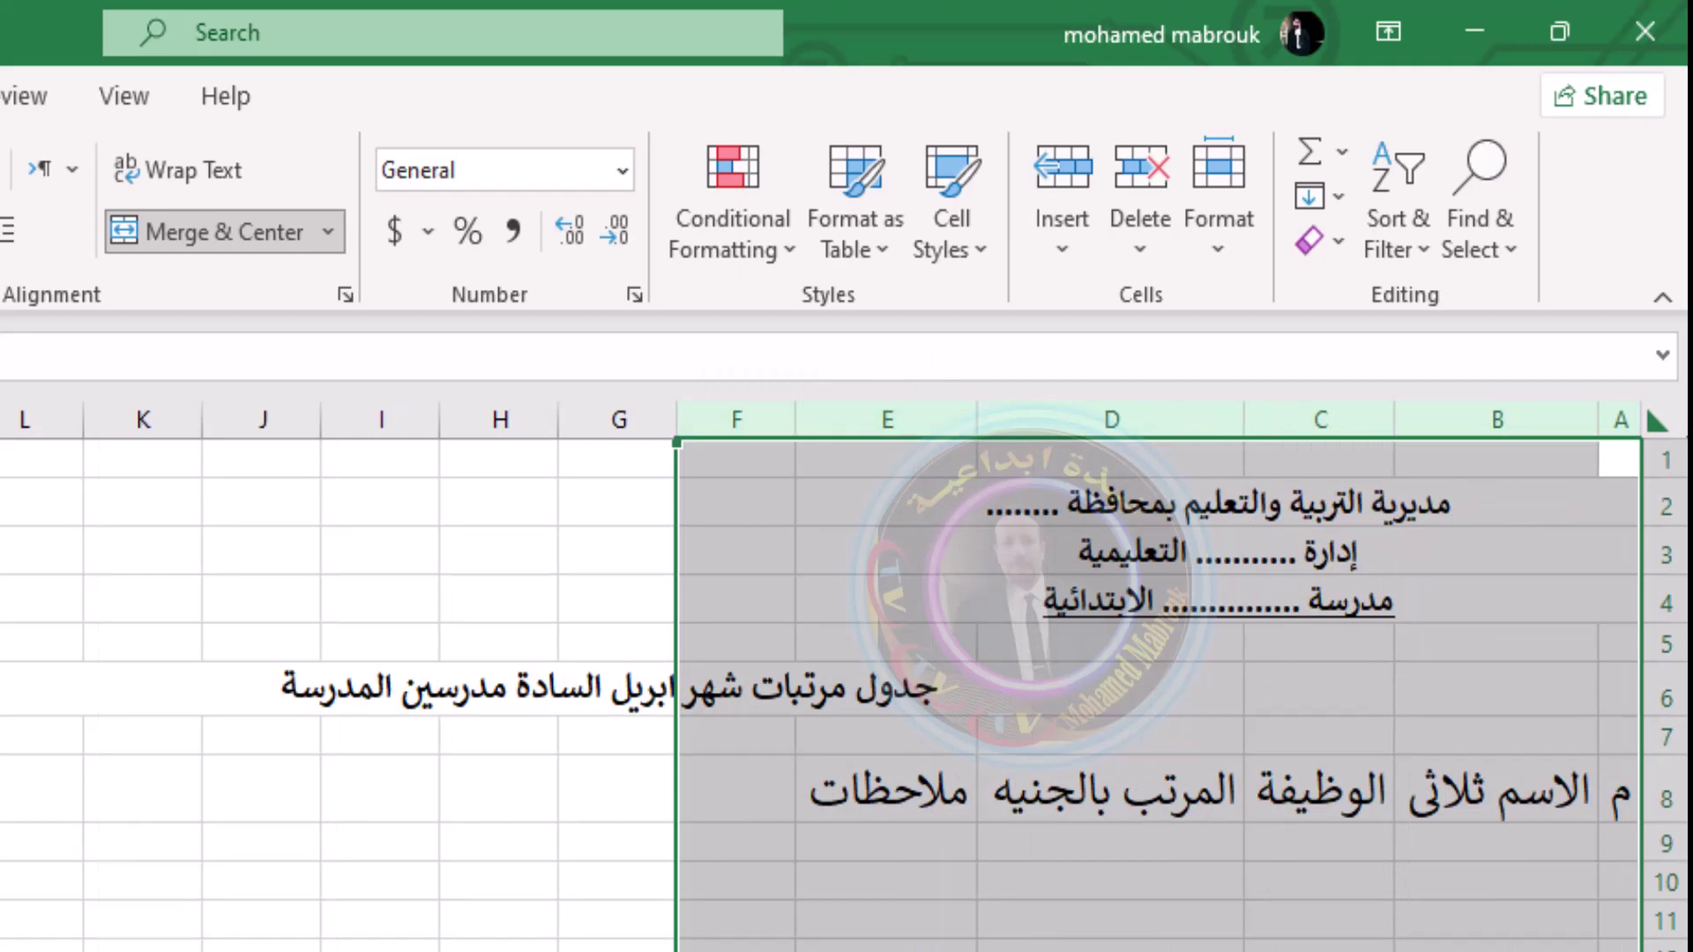
key(ctrl+z)
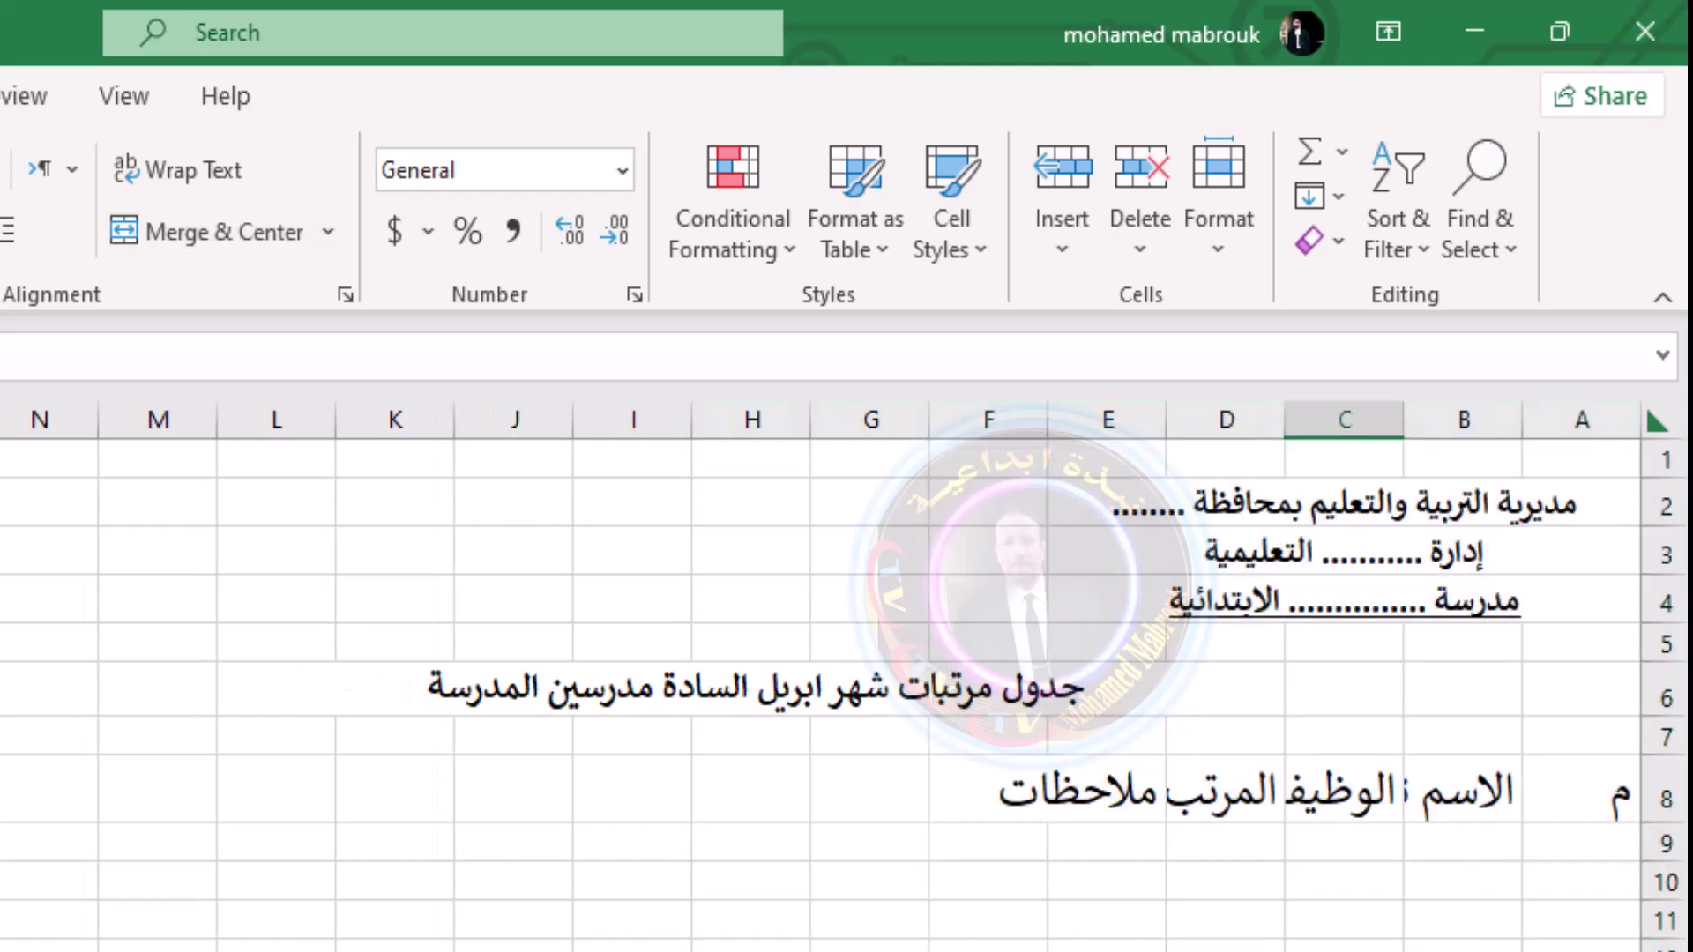
drag(1619, 798, 1027, 800)
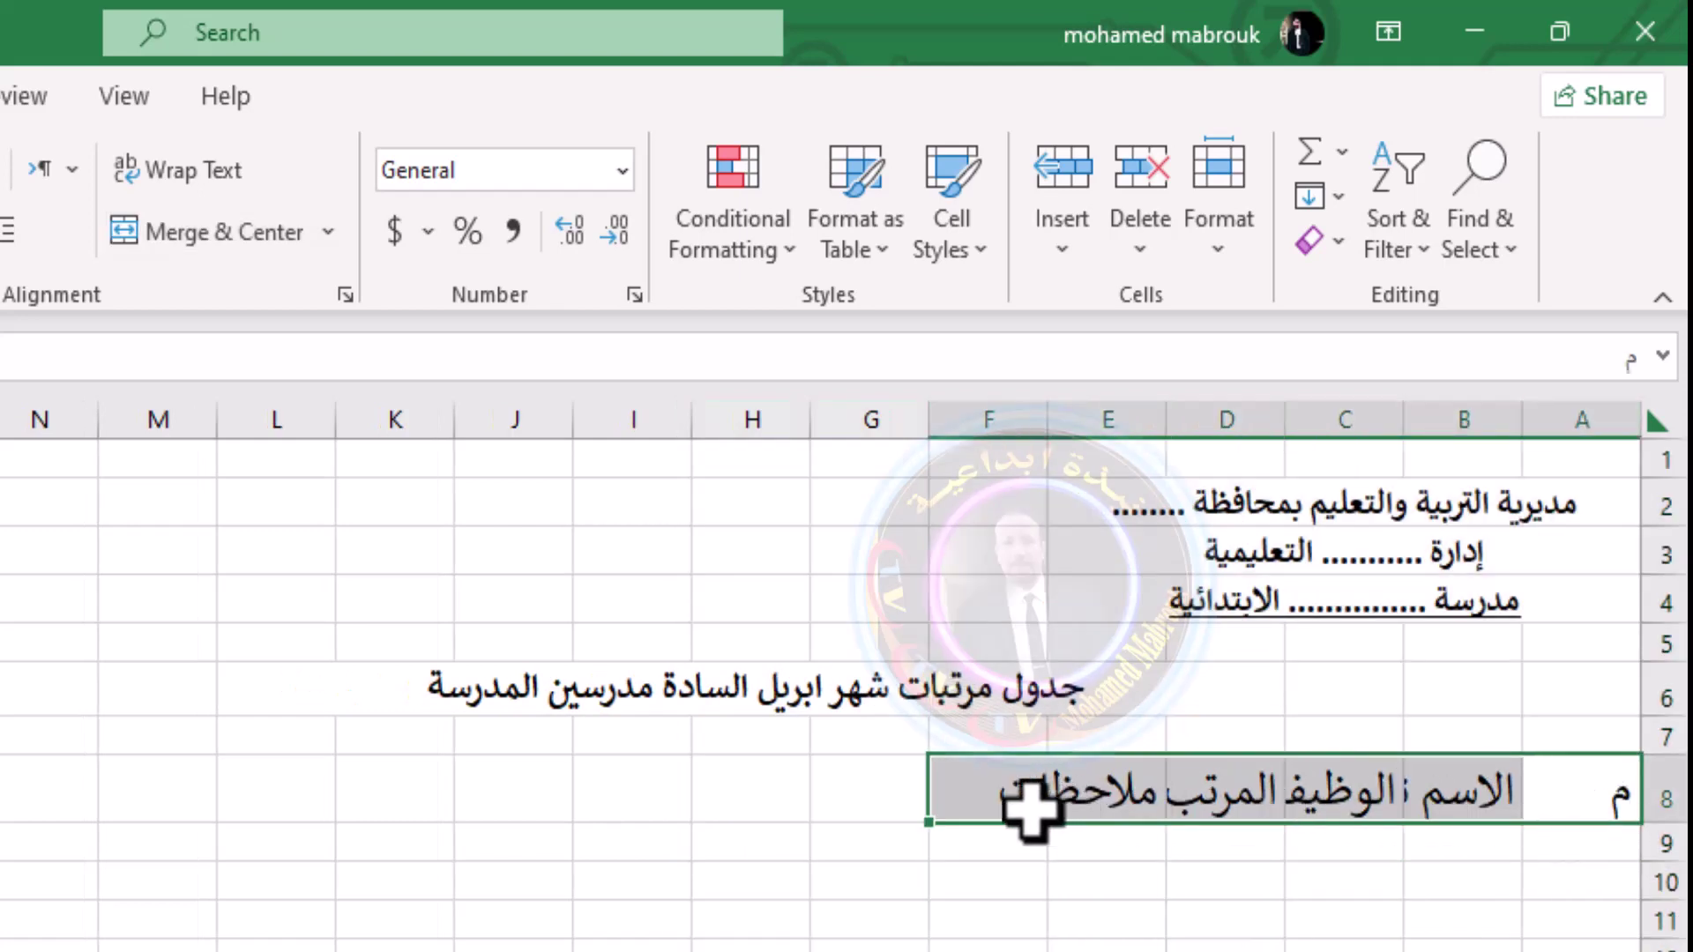
double_click(1169, 412)
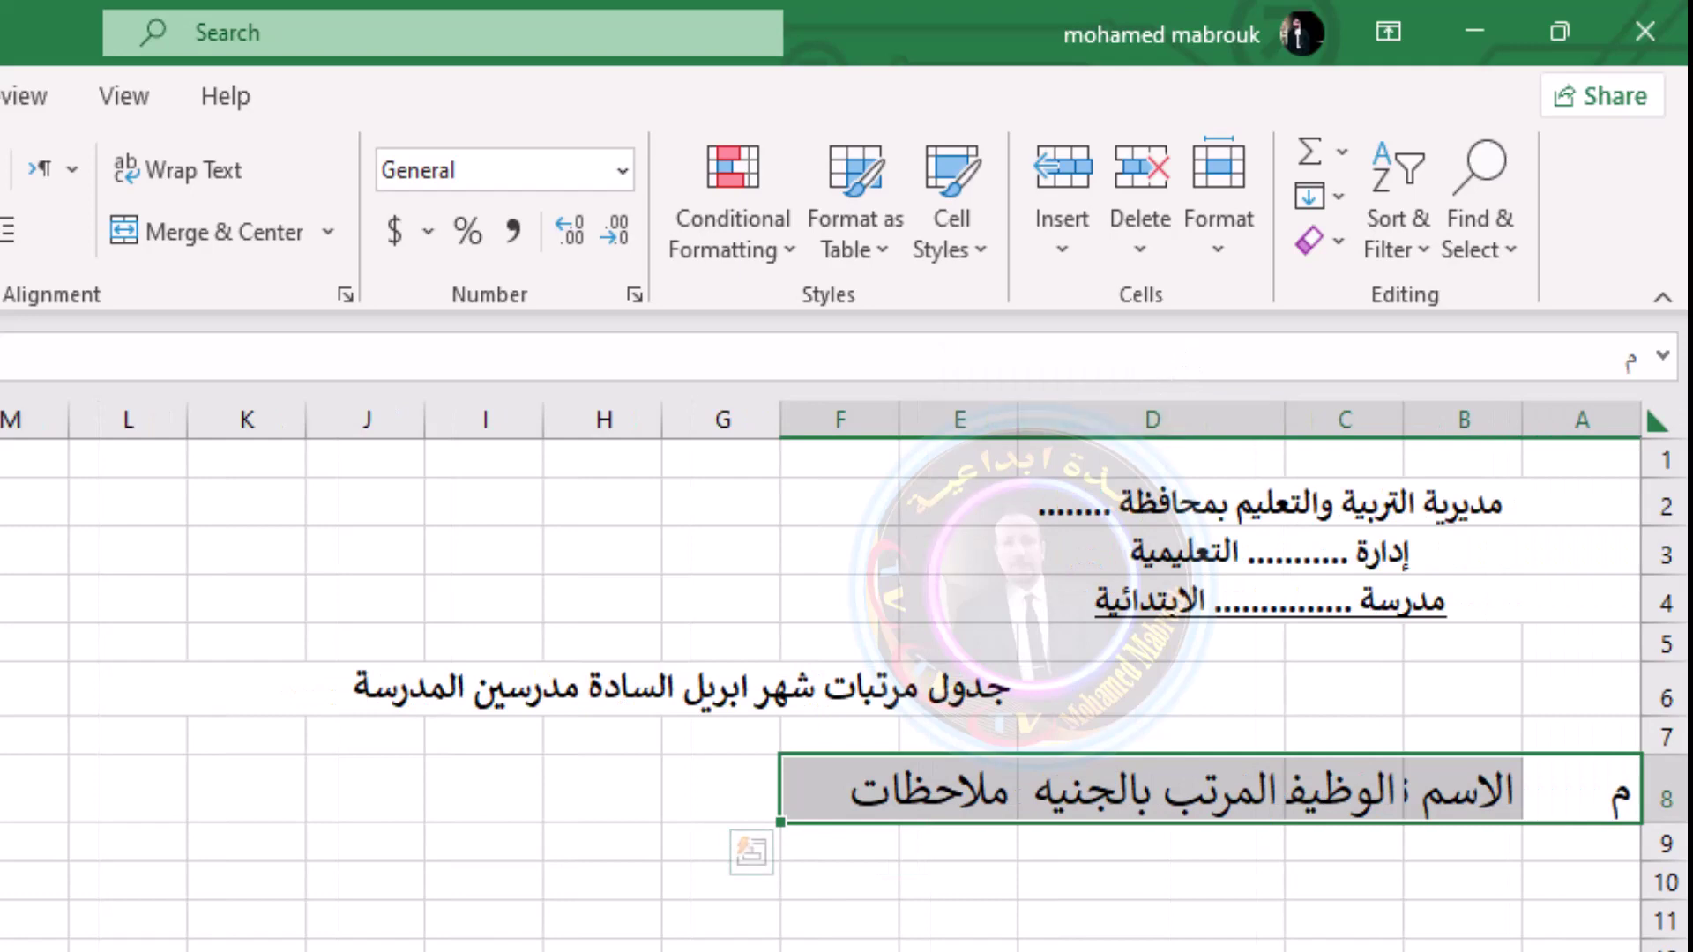
key(ctrl+z)
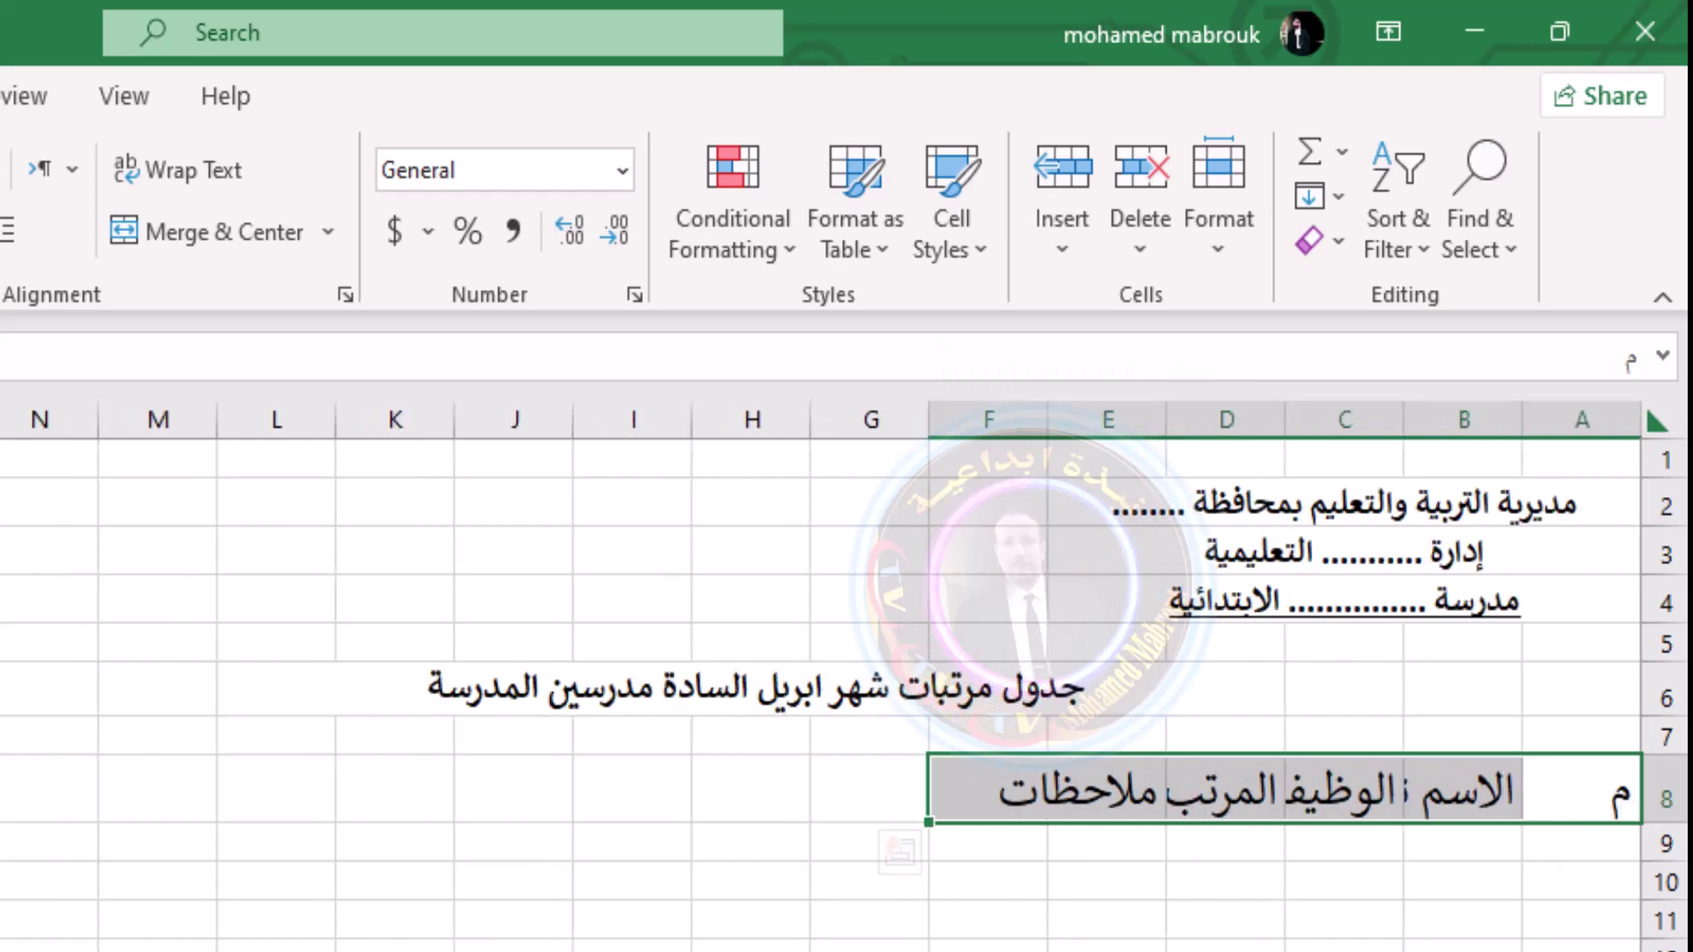
click(1344, 789)
click(1583, 785)
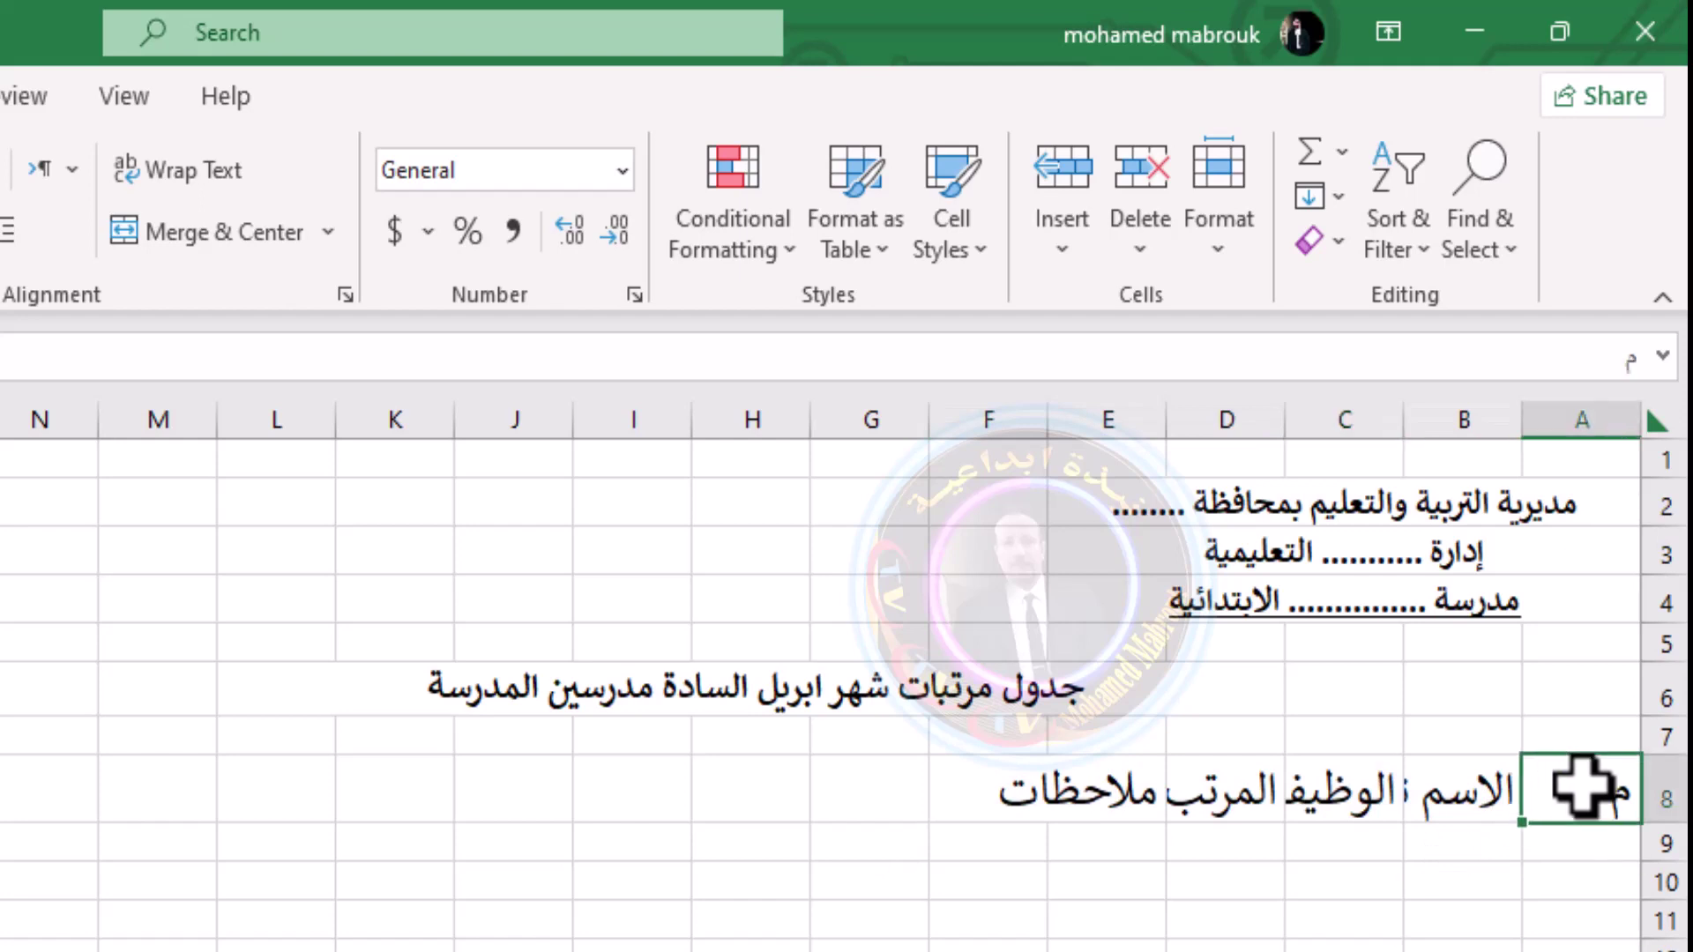
drag(1584, 786, 995, 780)
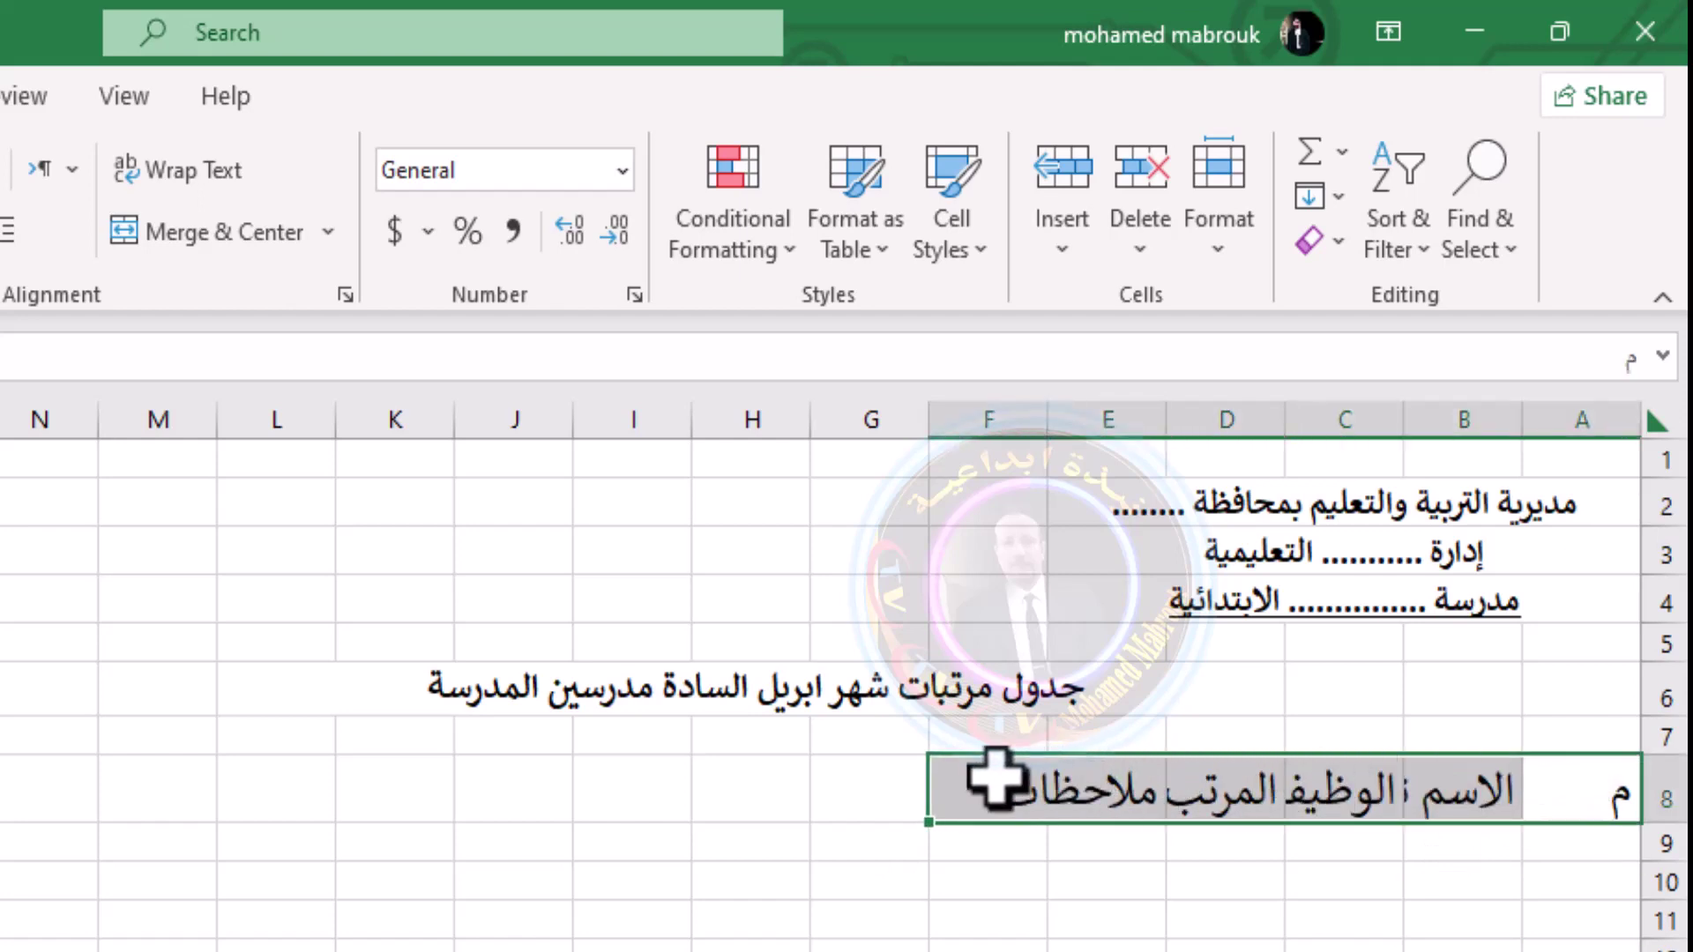
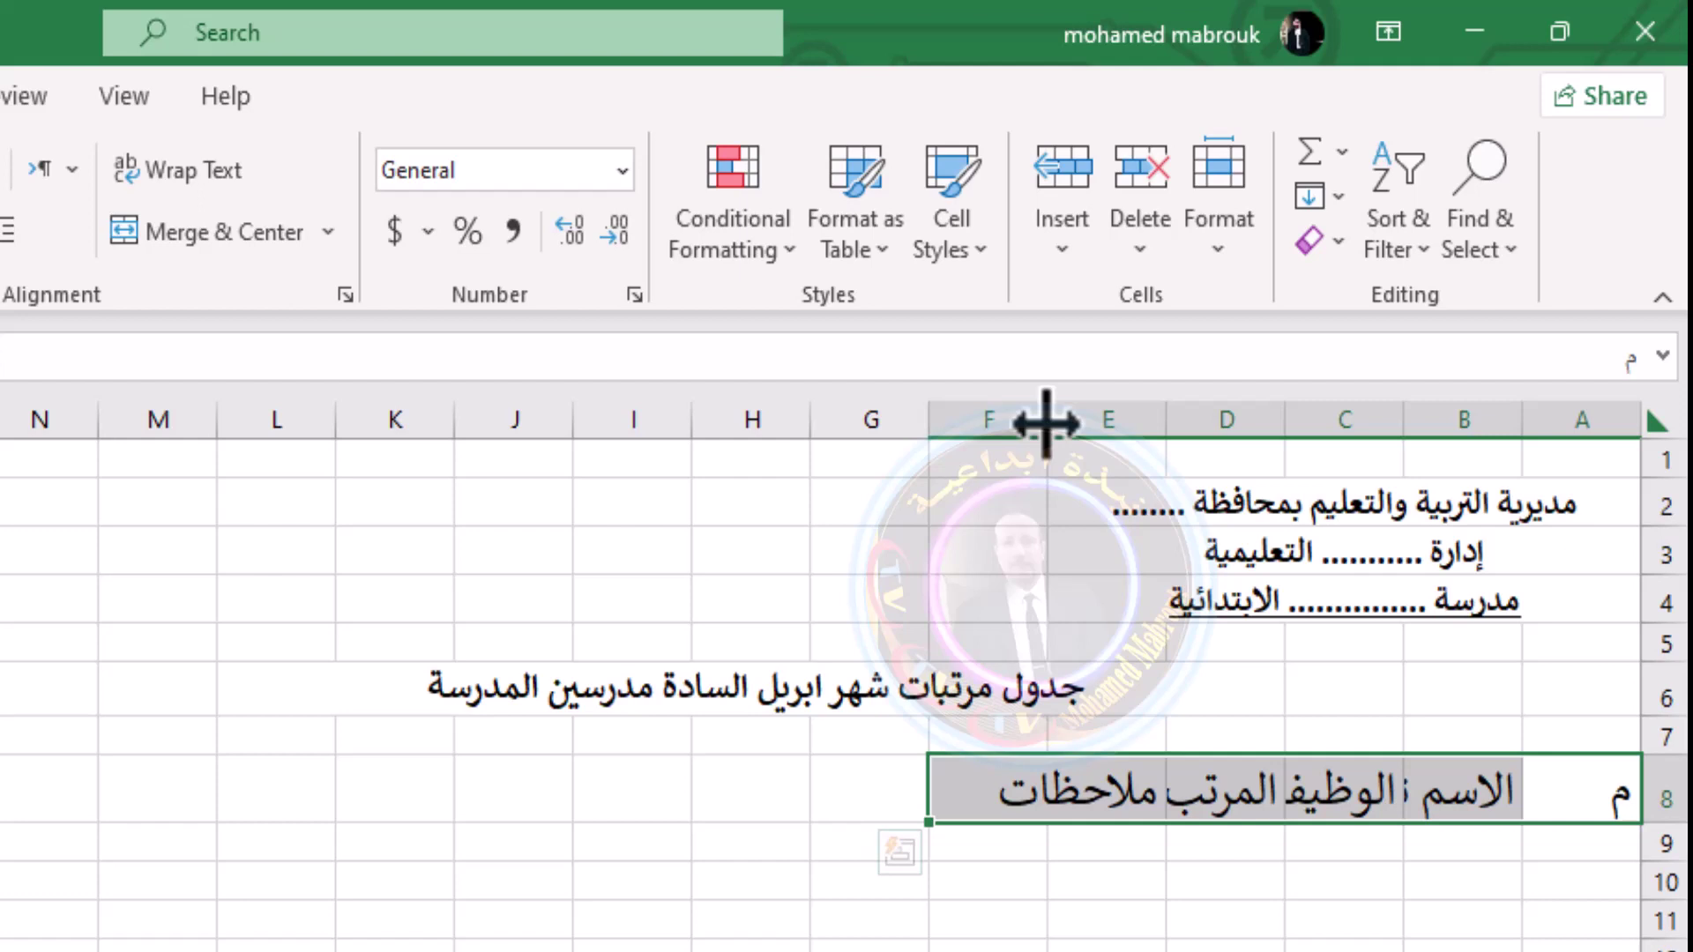
Select columns A through E and auto-fit them to their contents
drag(1046, 423, 984, 423)
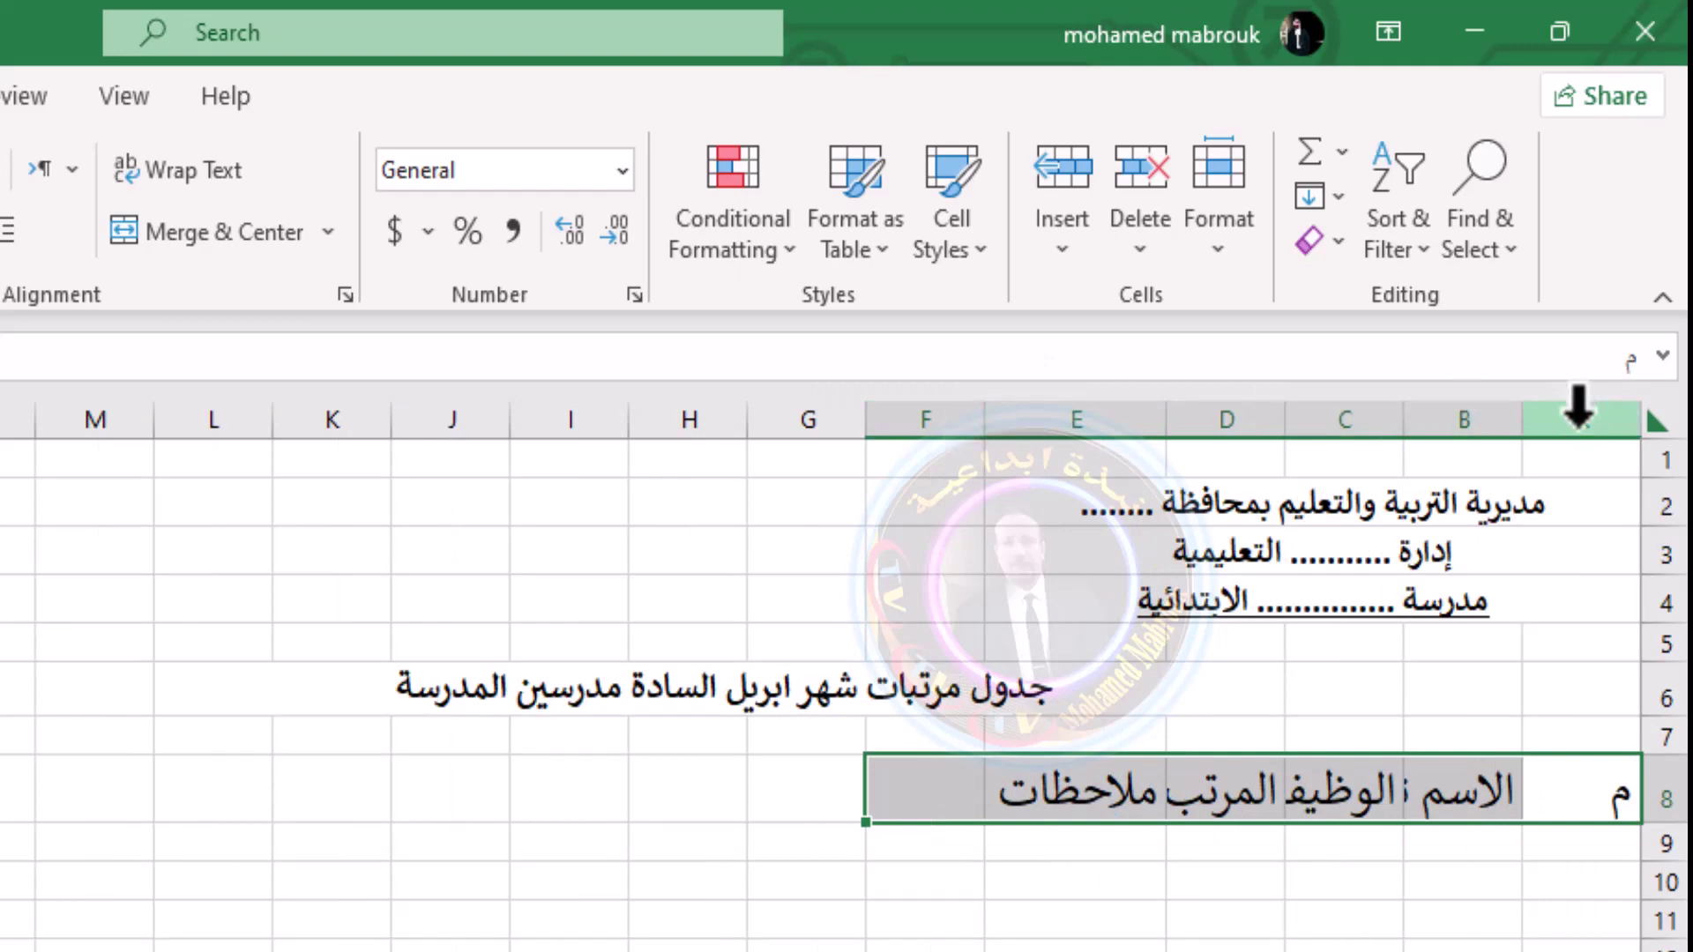
mouse_move(1578, 407)
mouse_down()
mouse_move(947, 410)
mouse_move(1013, 407)
mouse_up()
drag(1159, 419, 1160, 419)
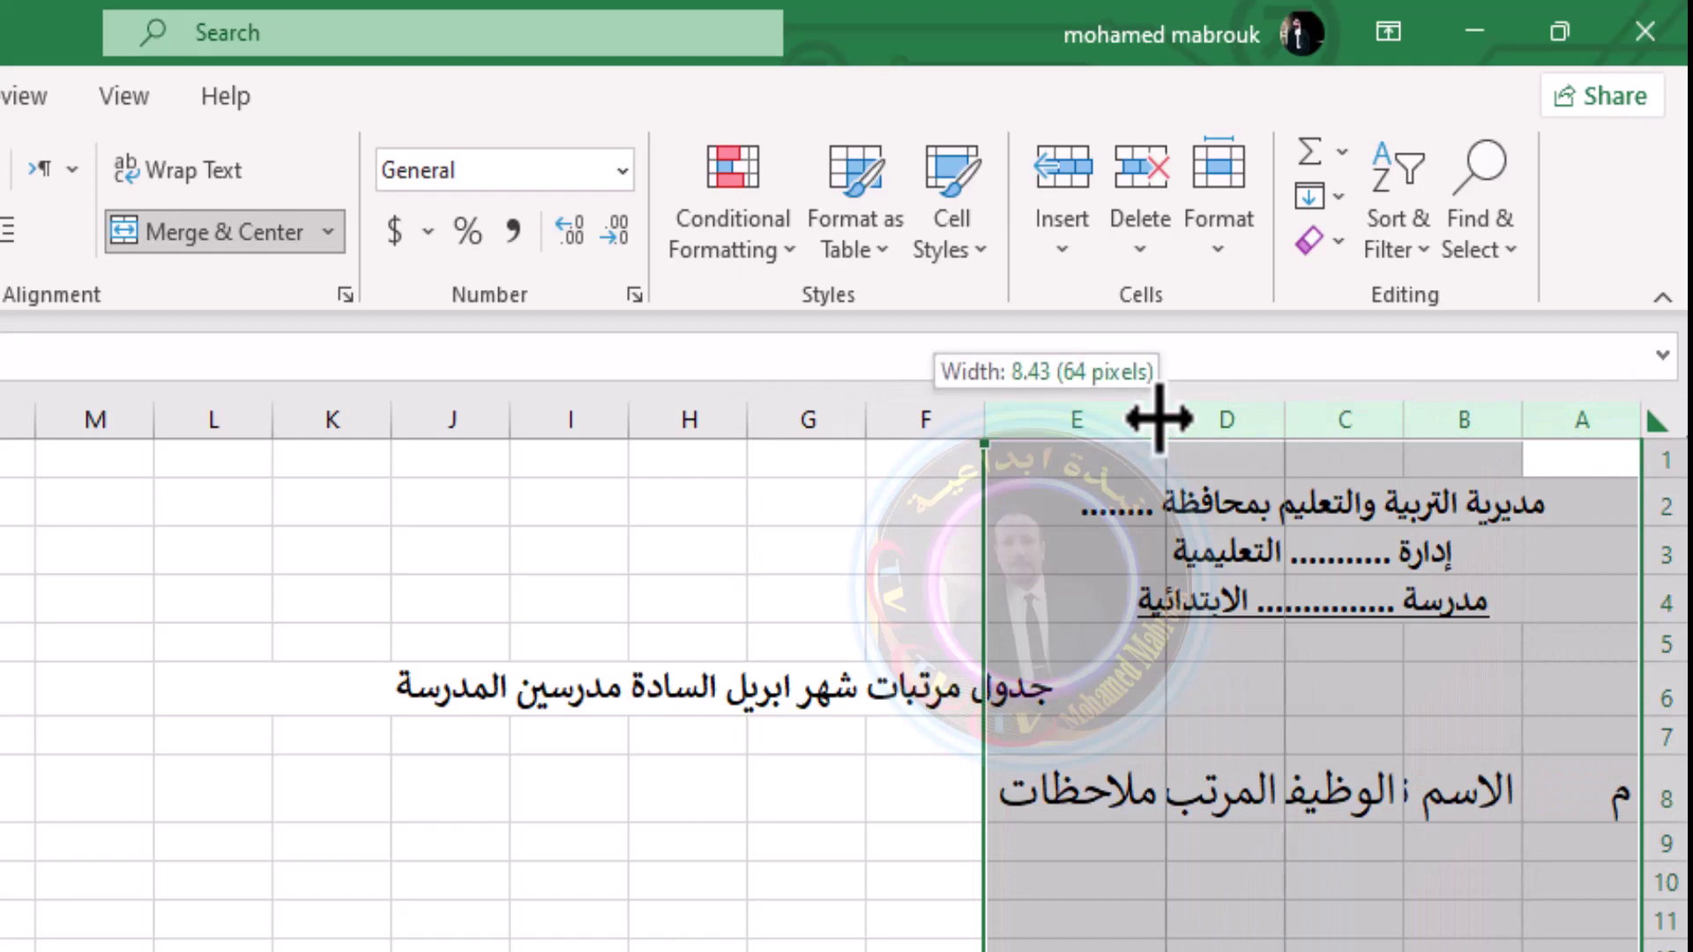
double_click(1160, 419)
click(1230, 913)
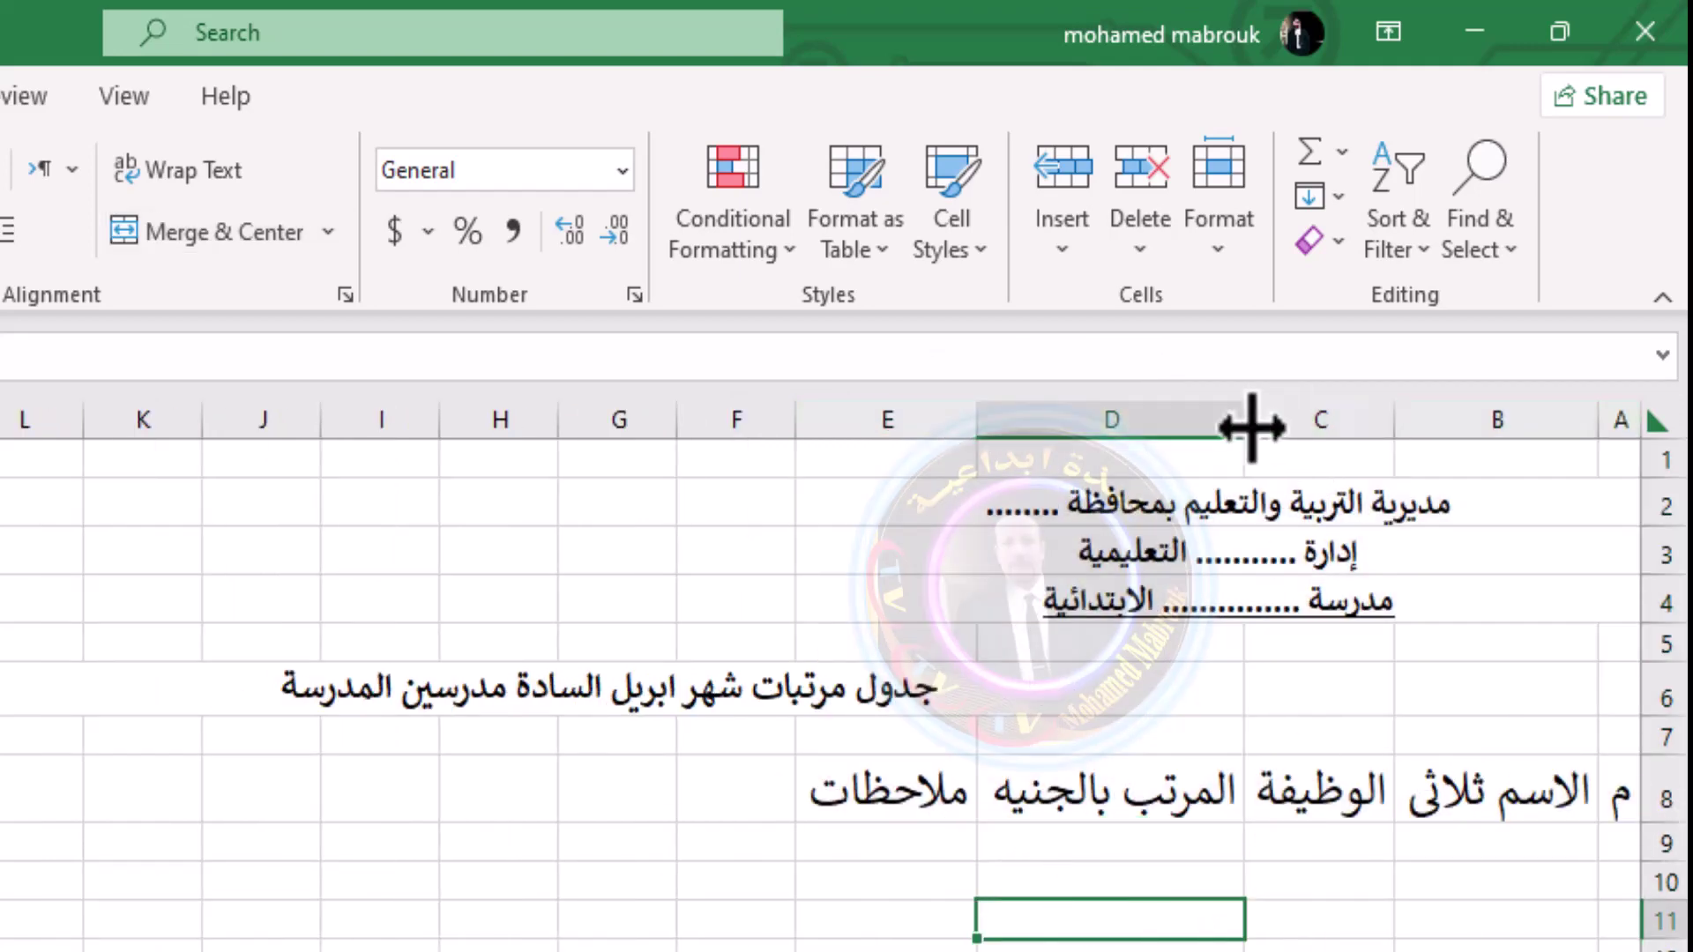
Check the D8, C8 and B8 headers and widen column A so the name header shows fully
click(1102, 785)
click(1316, 788)
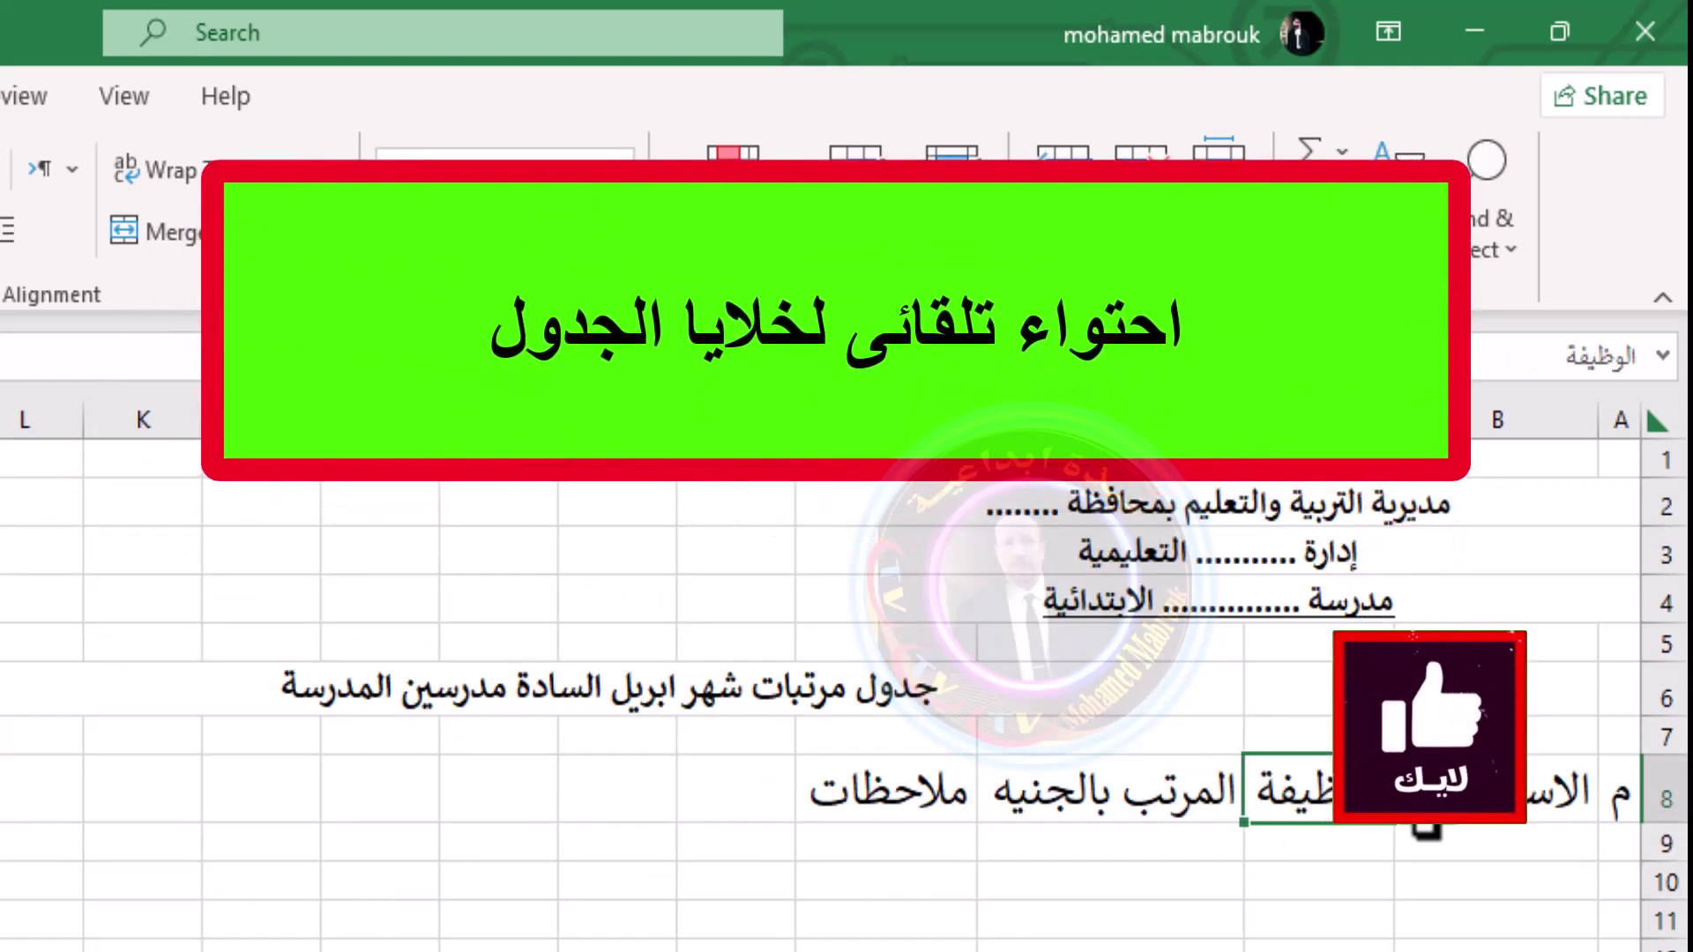
click(1543, 789)
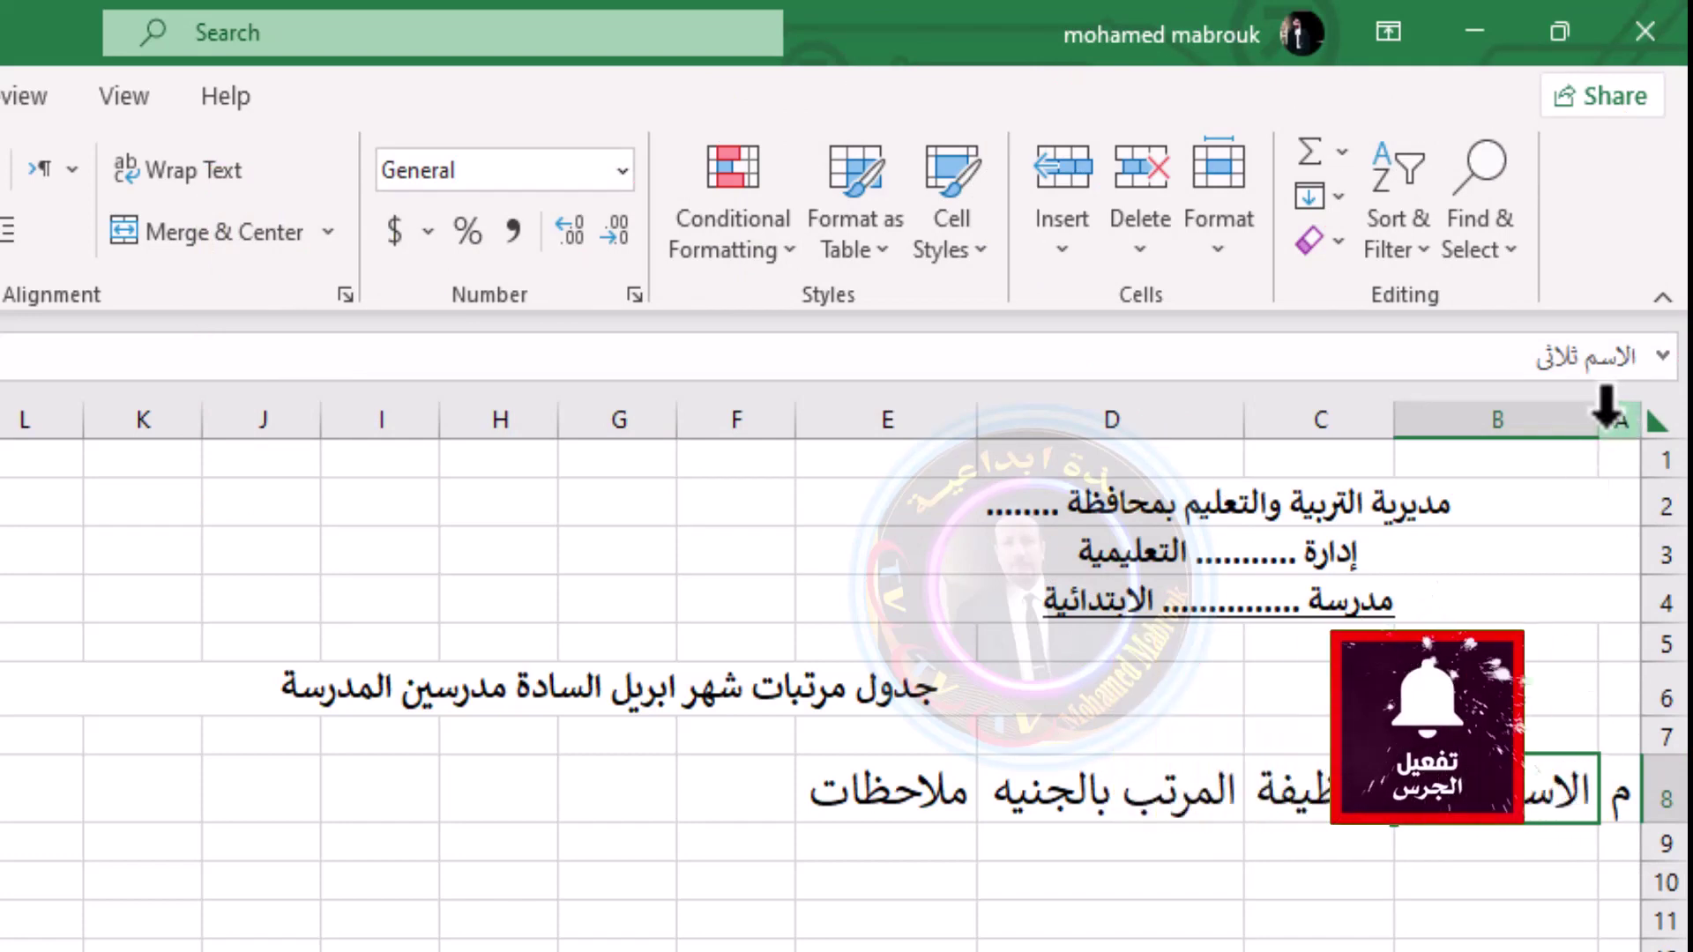
drag(1598, 423, 859, 420)
click(1439, 941)
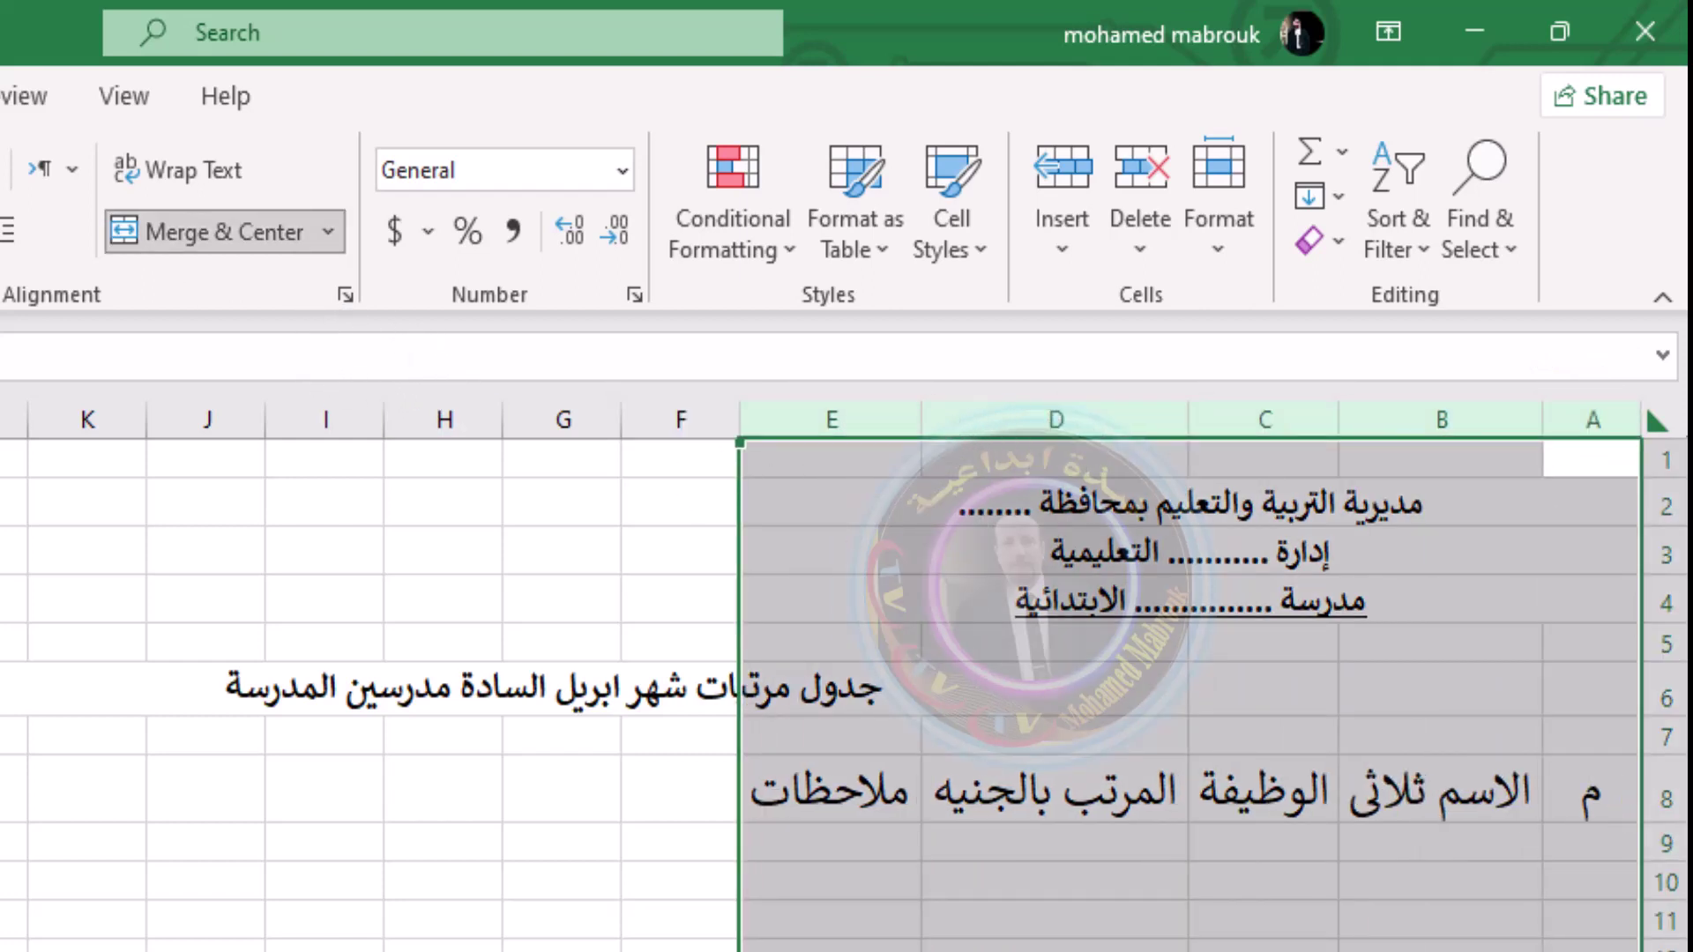
click(816, 916)
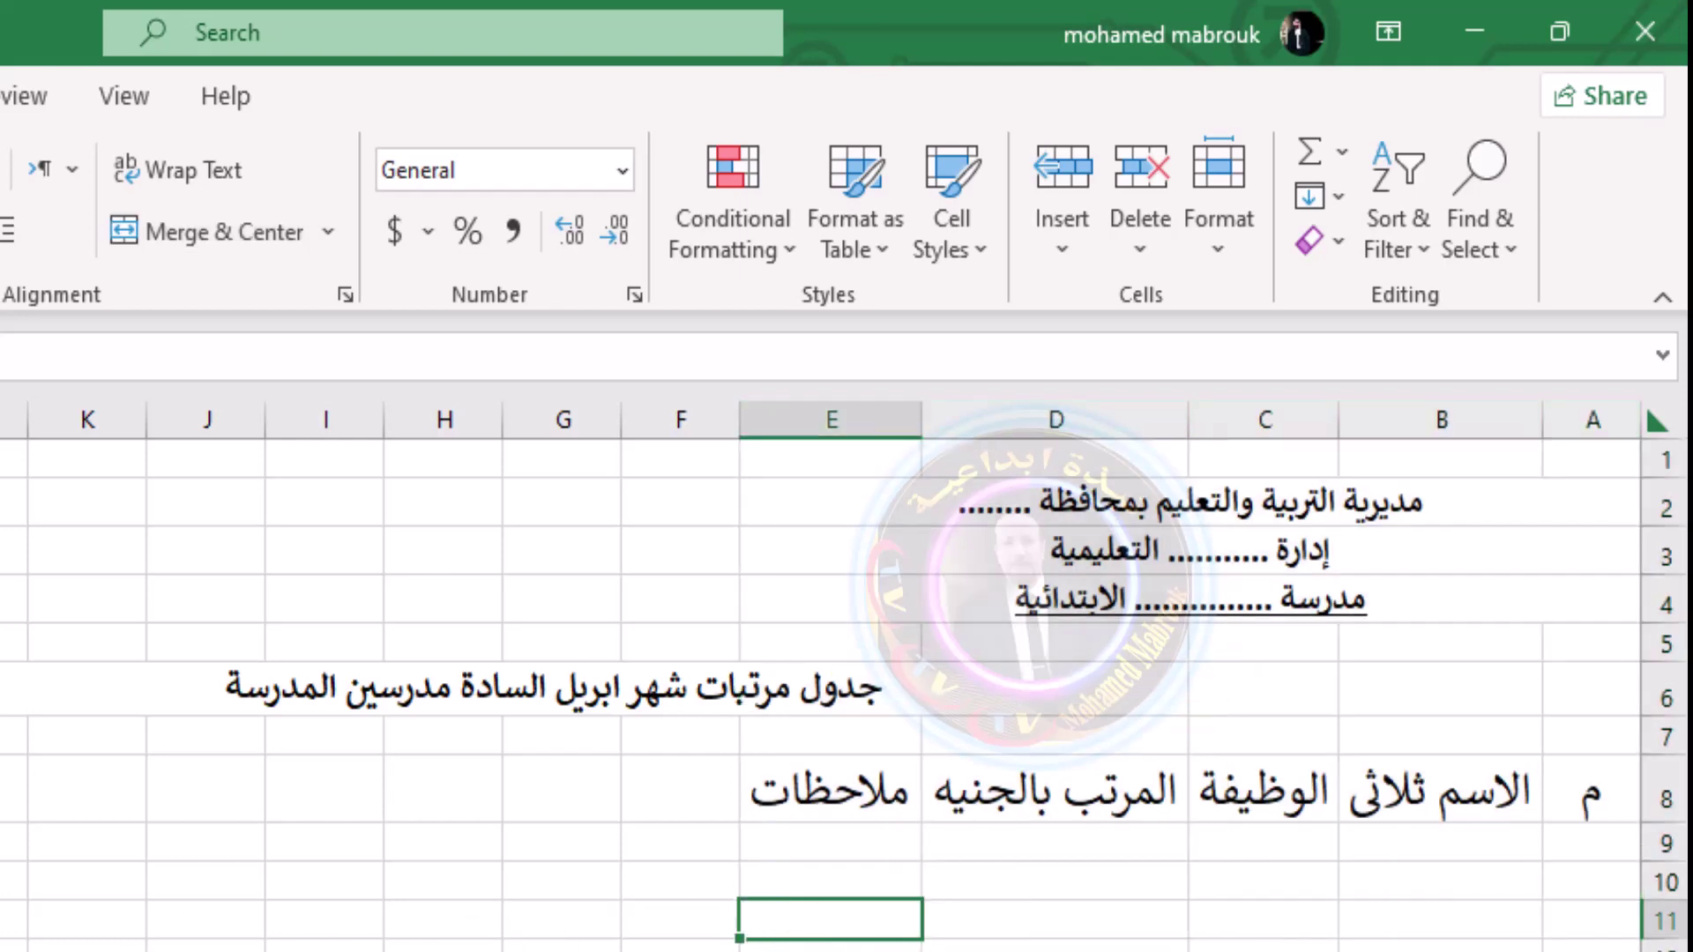
Inspect the D8 salary header, entering and leaving edit mode without changes
click(1069, 948)
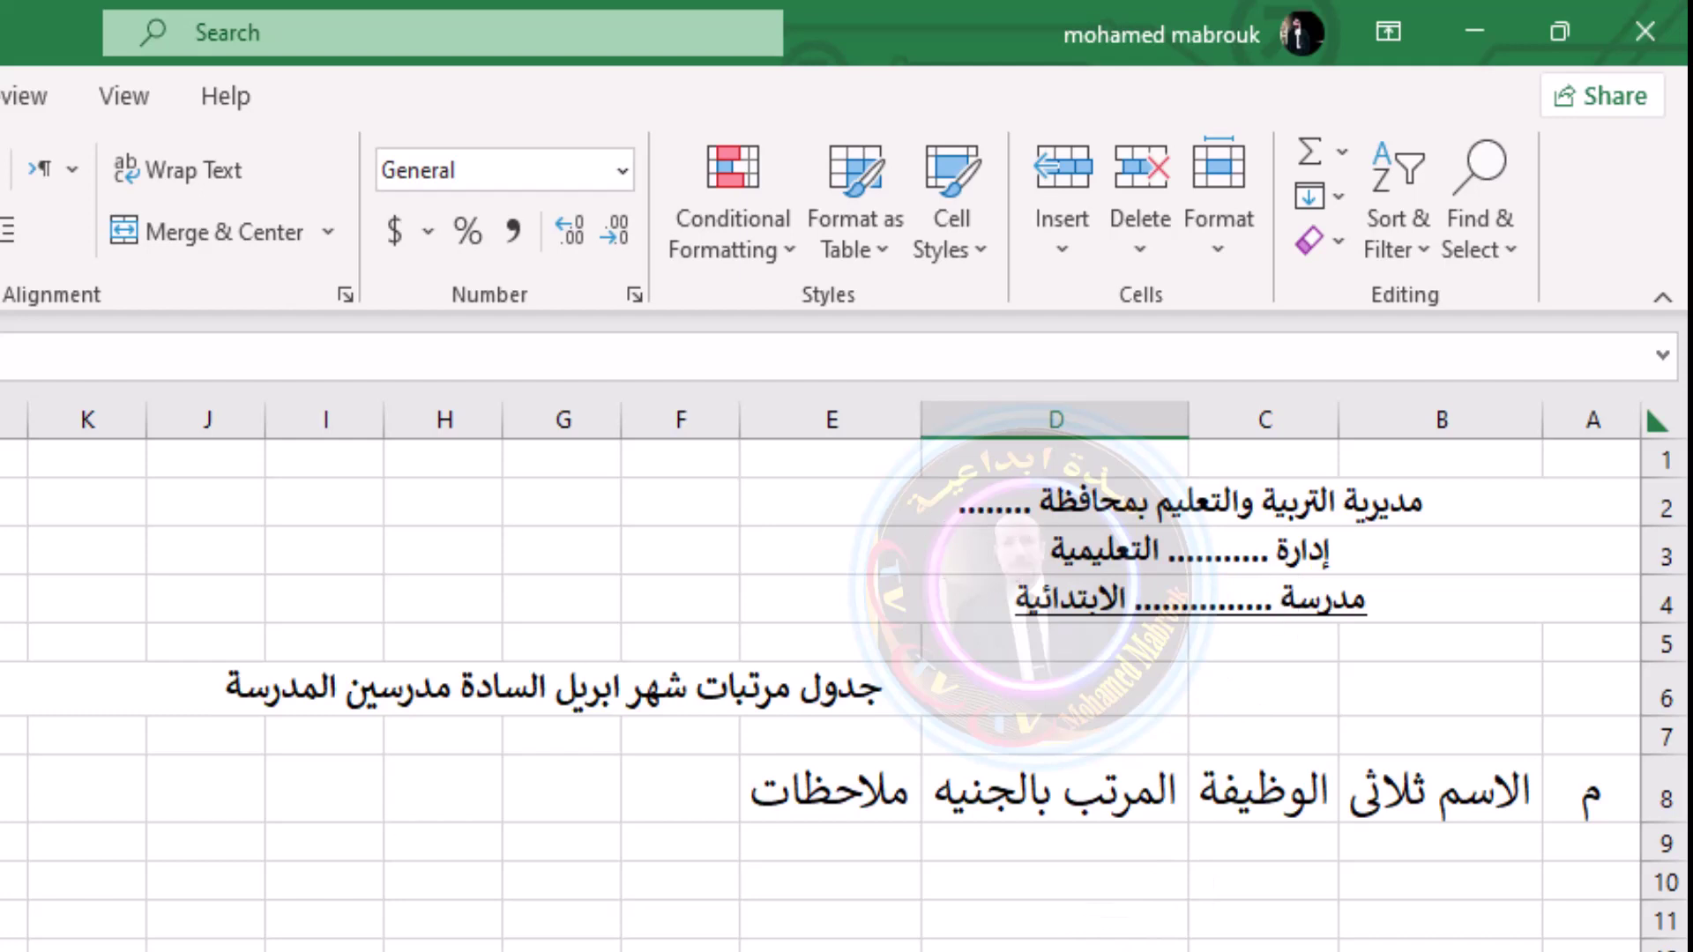
click(490, 877)
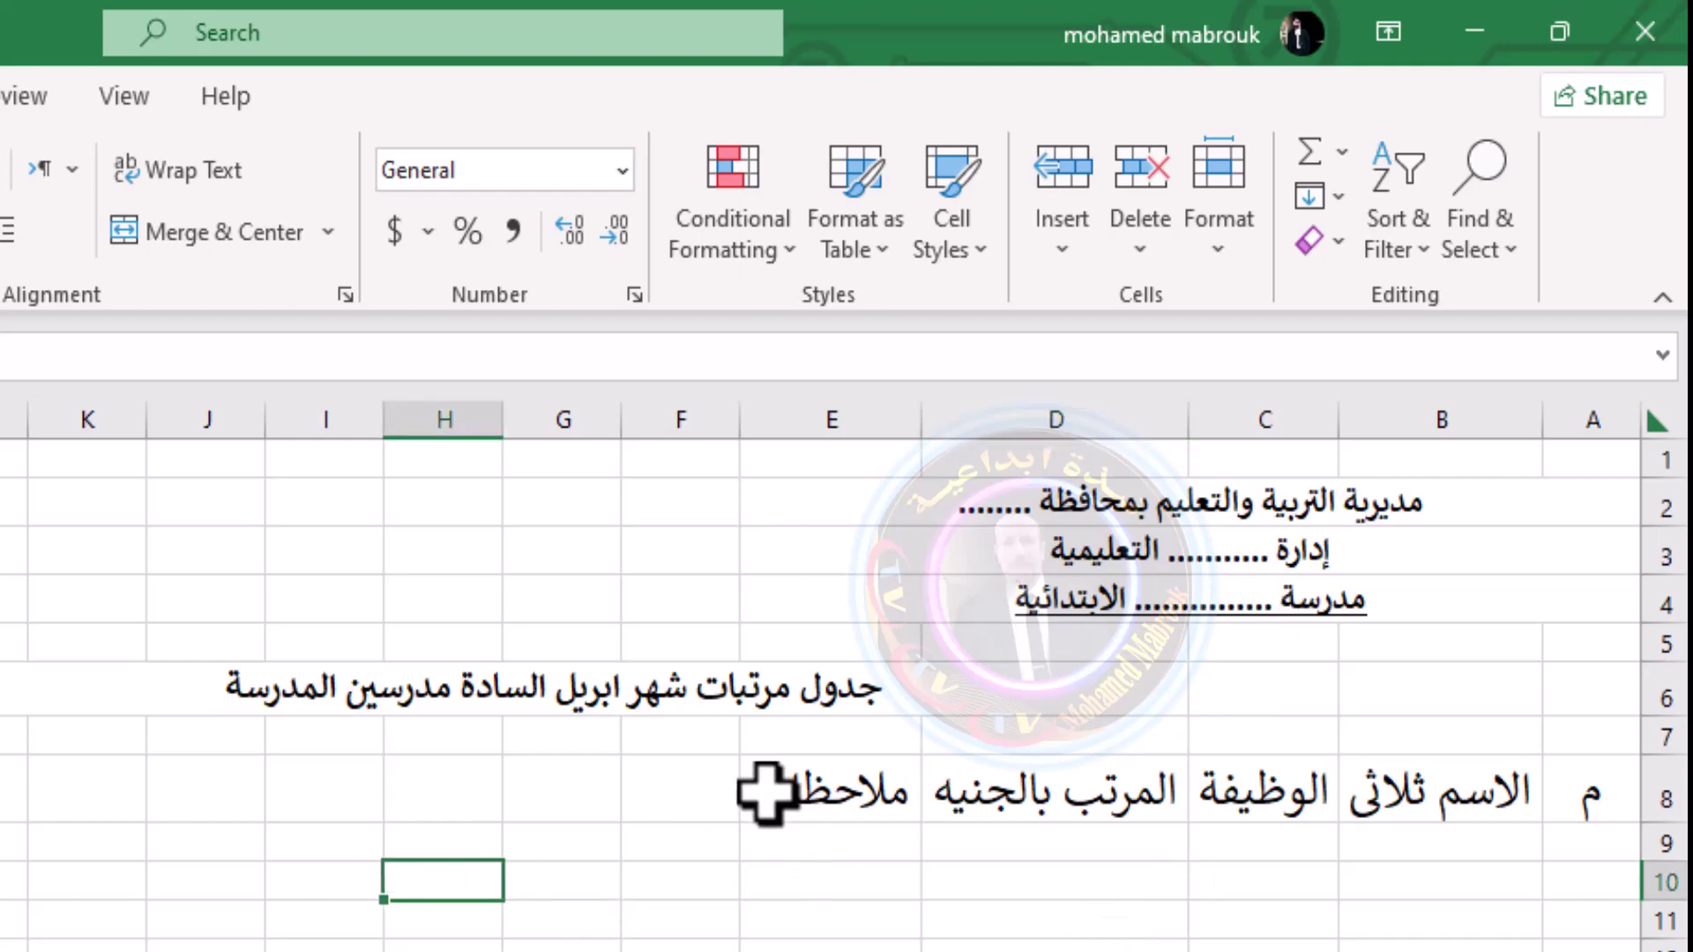
click(1084, 791)
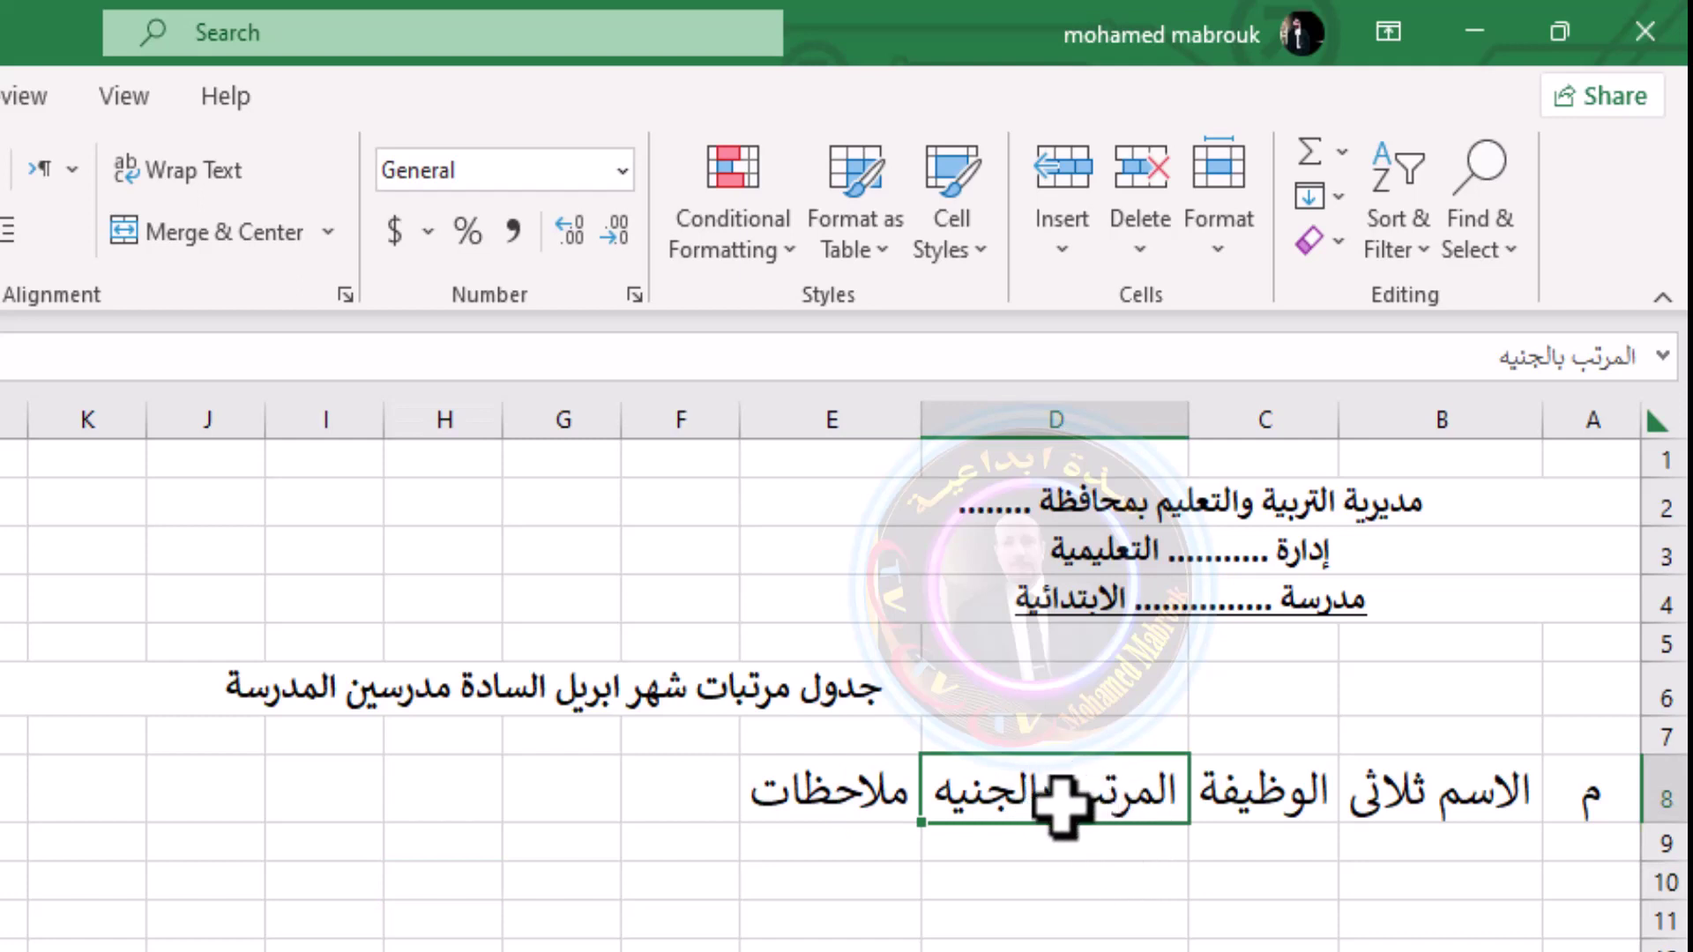
double_click(1062, 802)
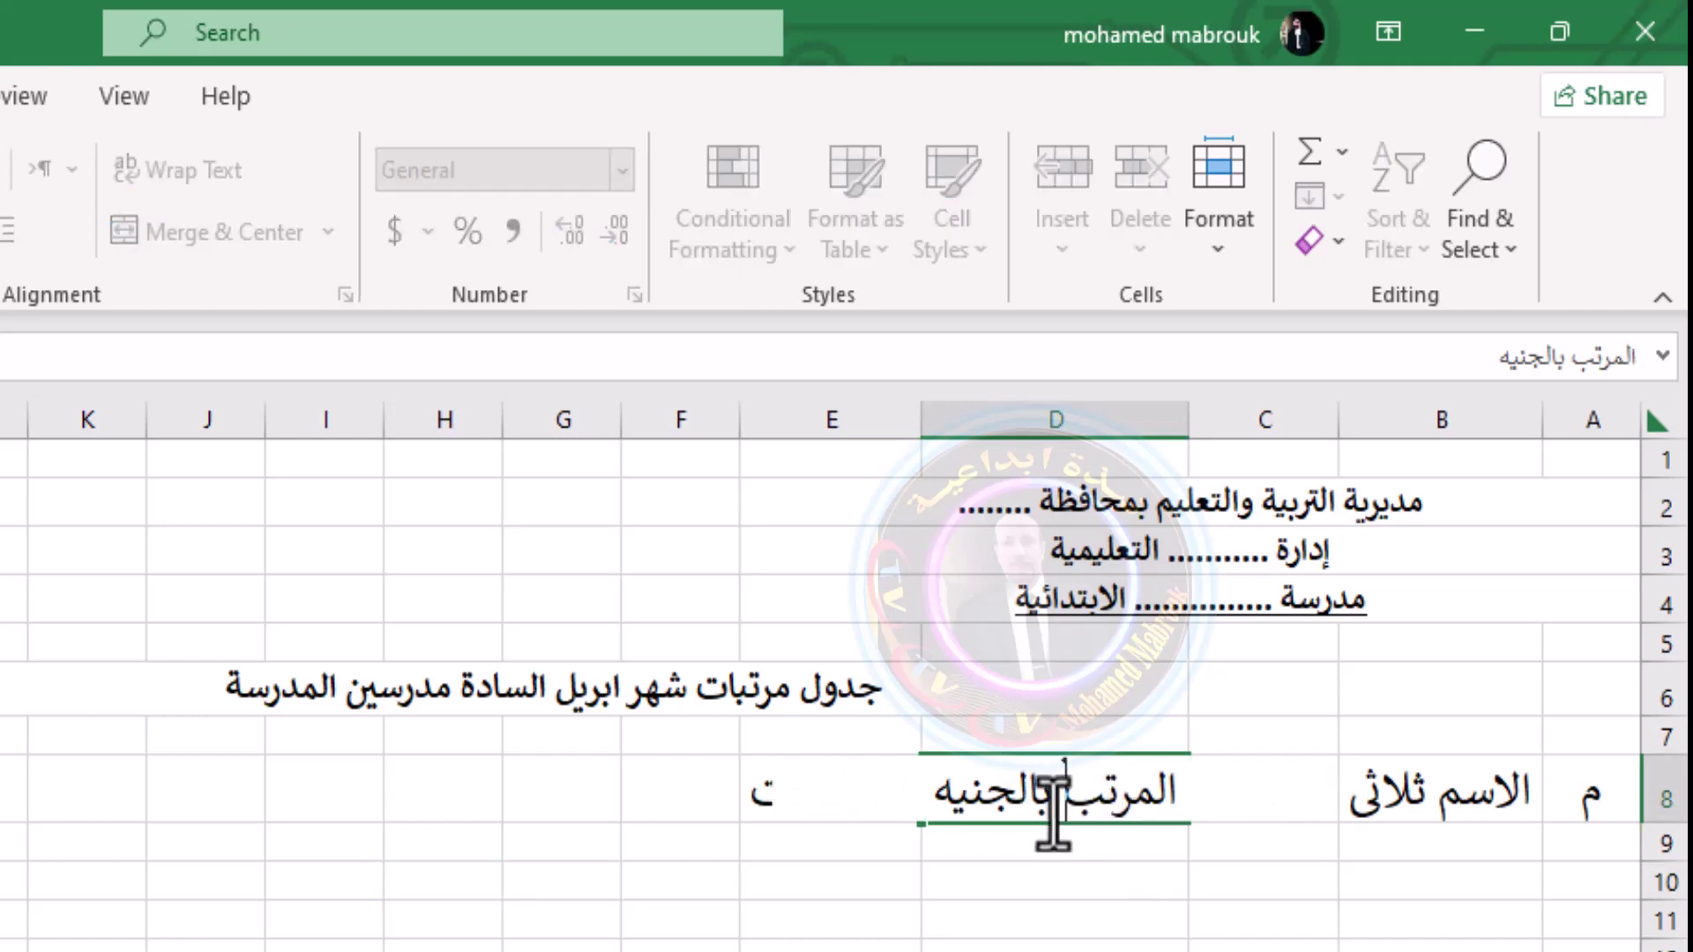
key(Return)
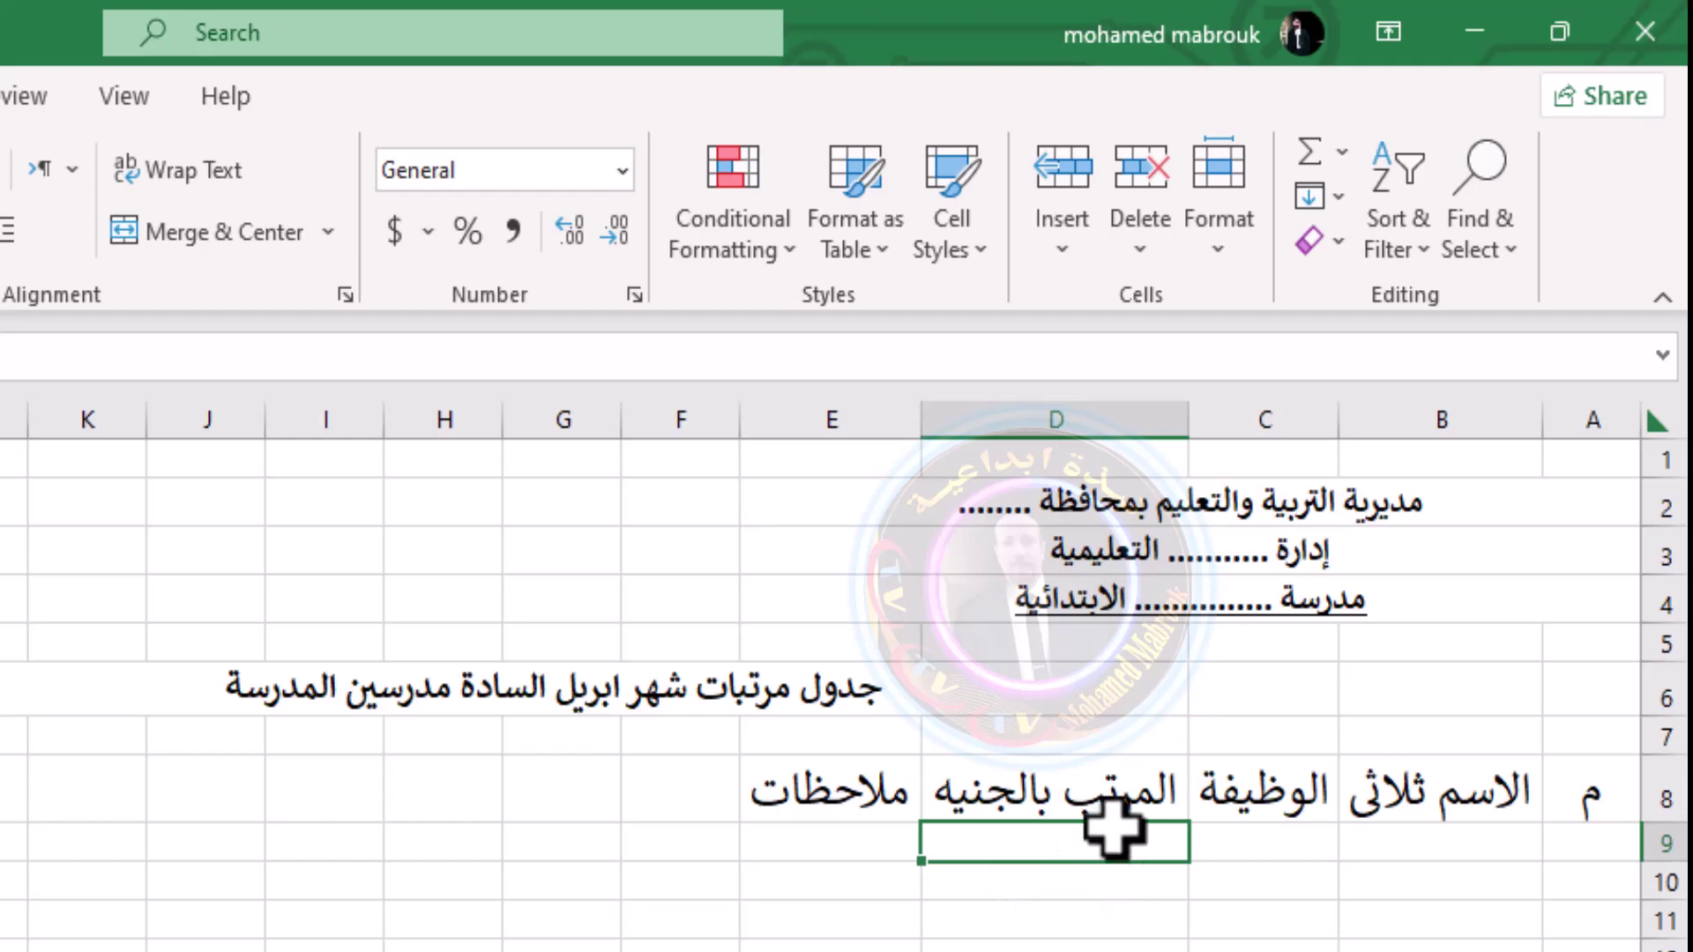
click(1085, 794)
click(1074, 853)
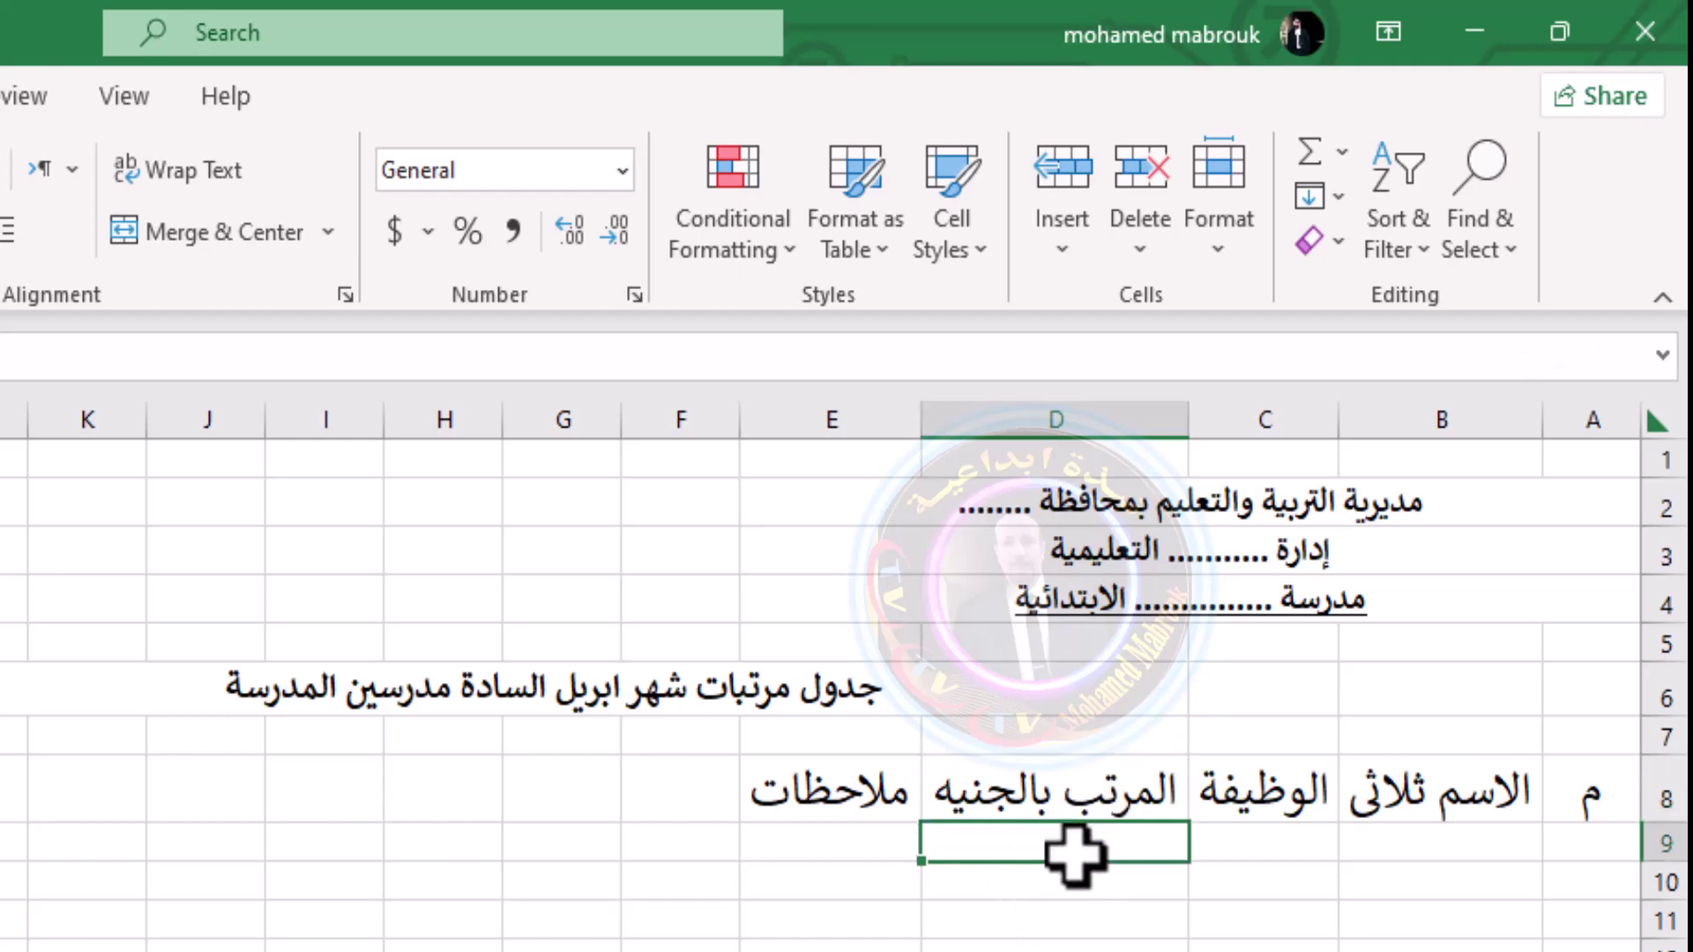
click(1069, 798)
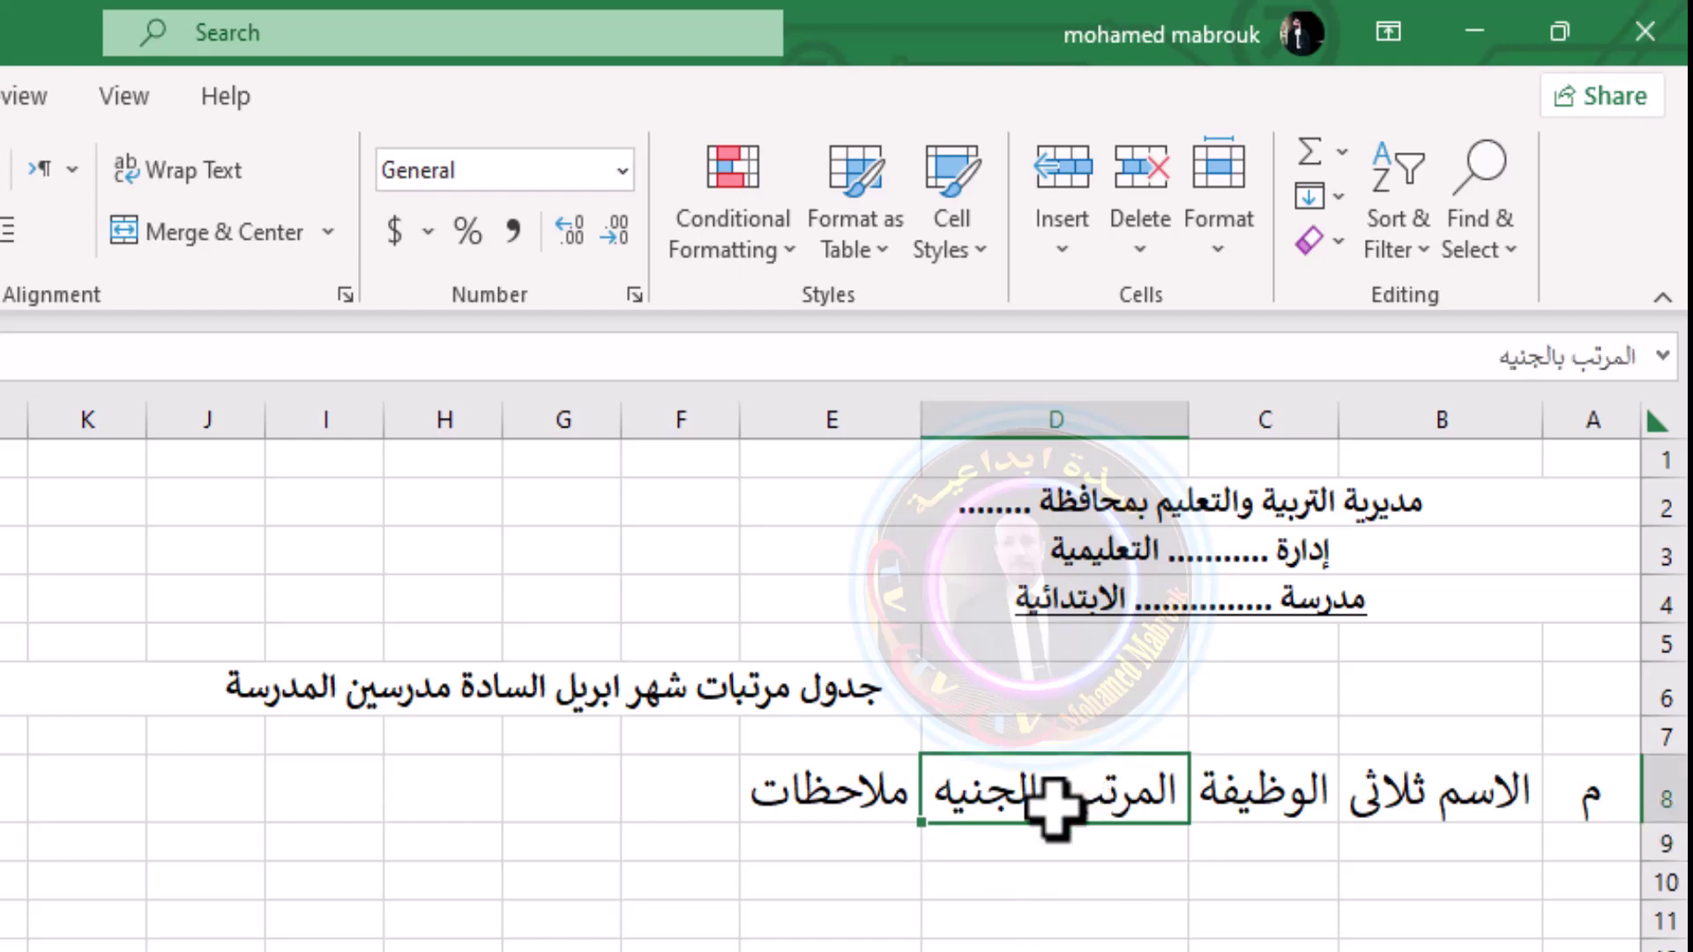
click(1051, 842)
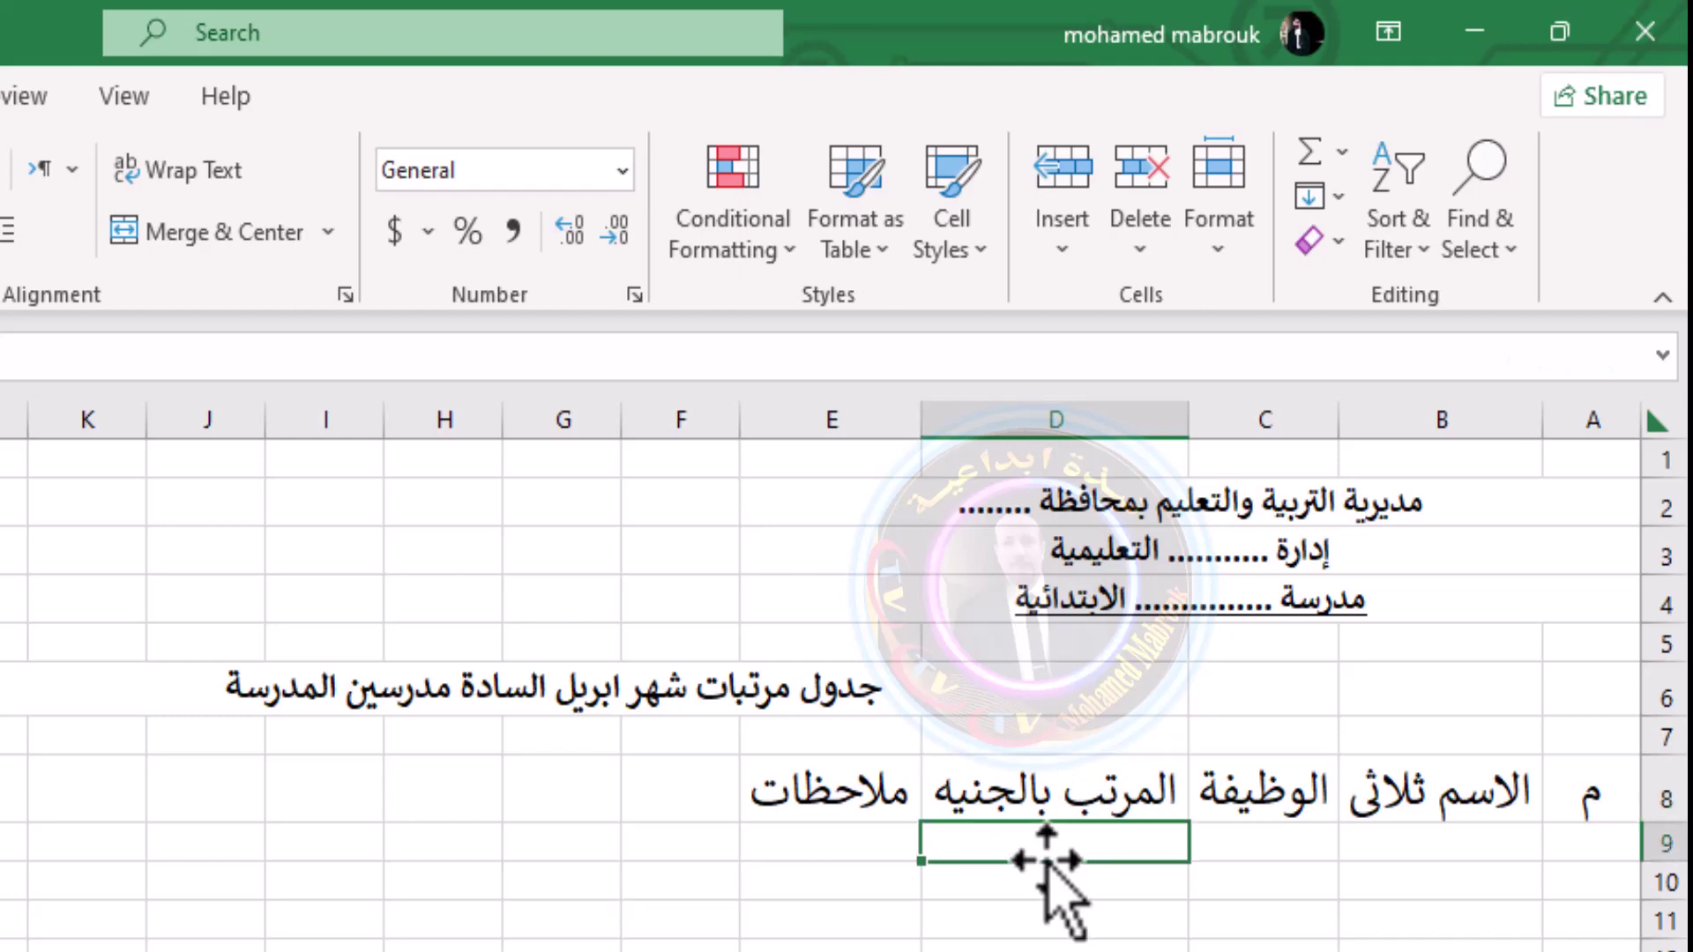
Narrow column D, try wrapping the D8 header, then undo the wrap
drag(920, 423, 974, 424)
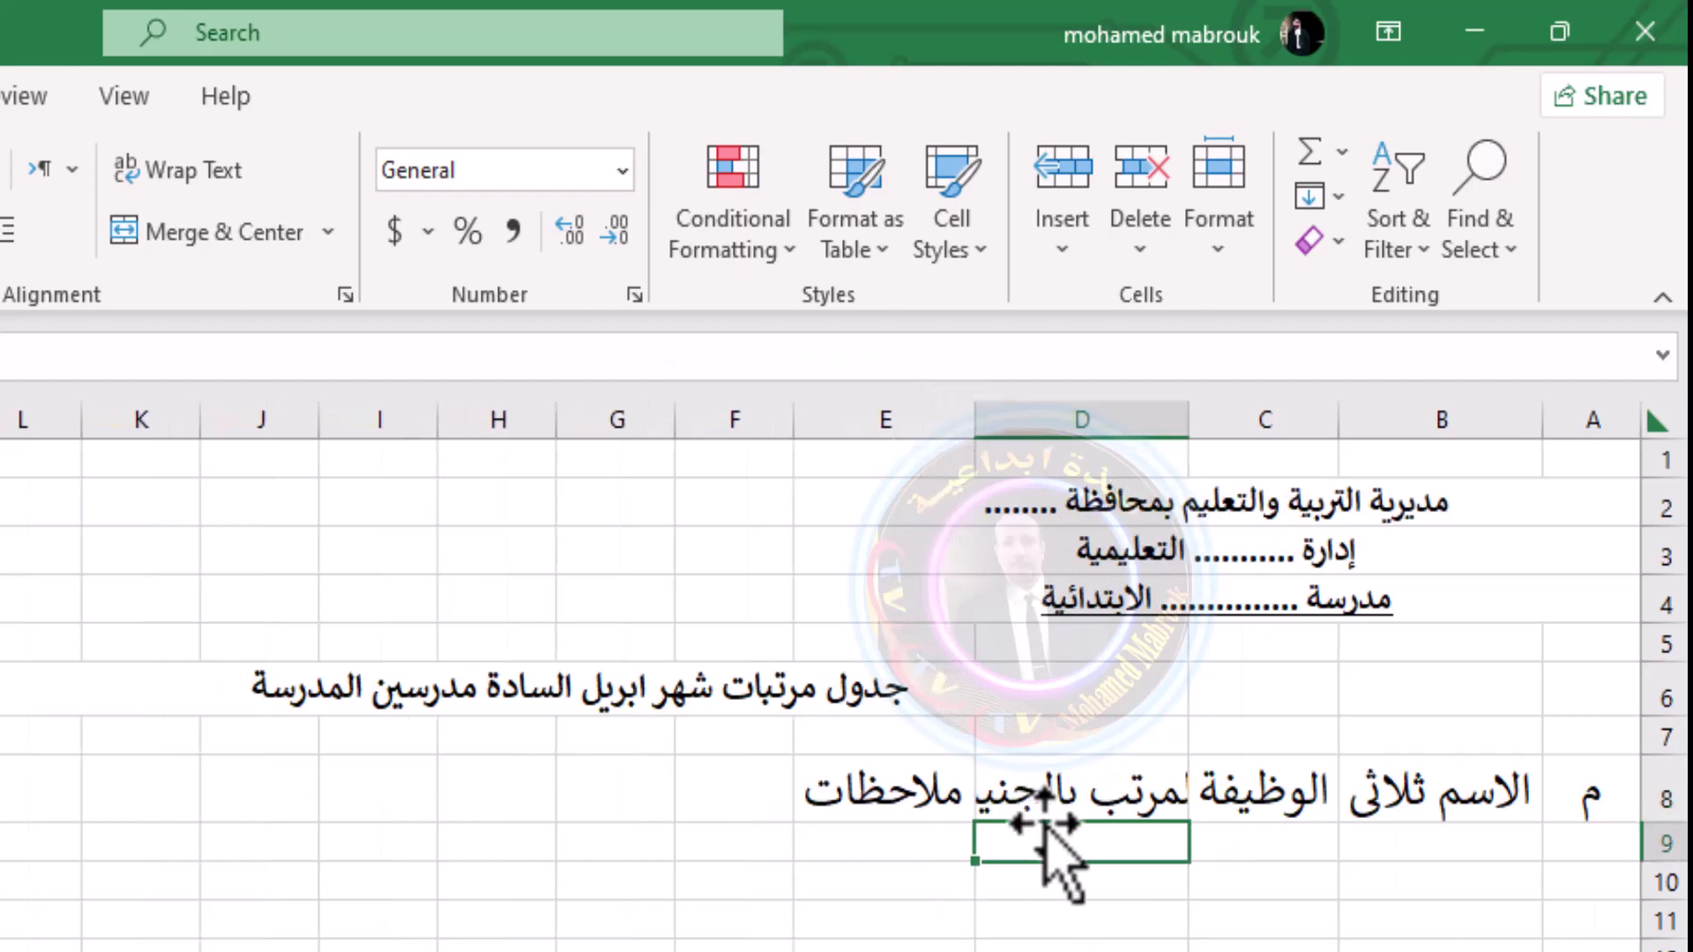
click(1049, 786)
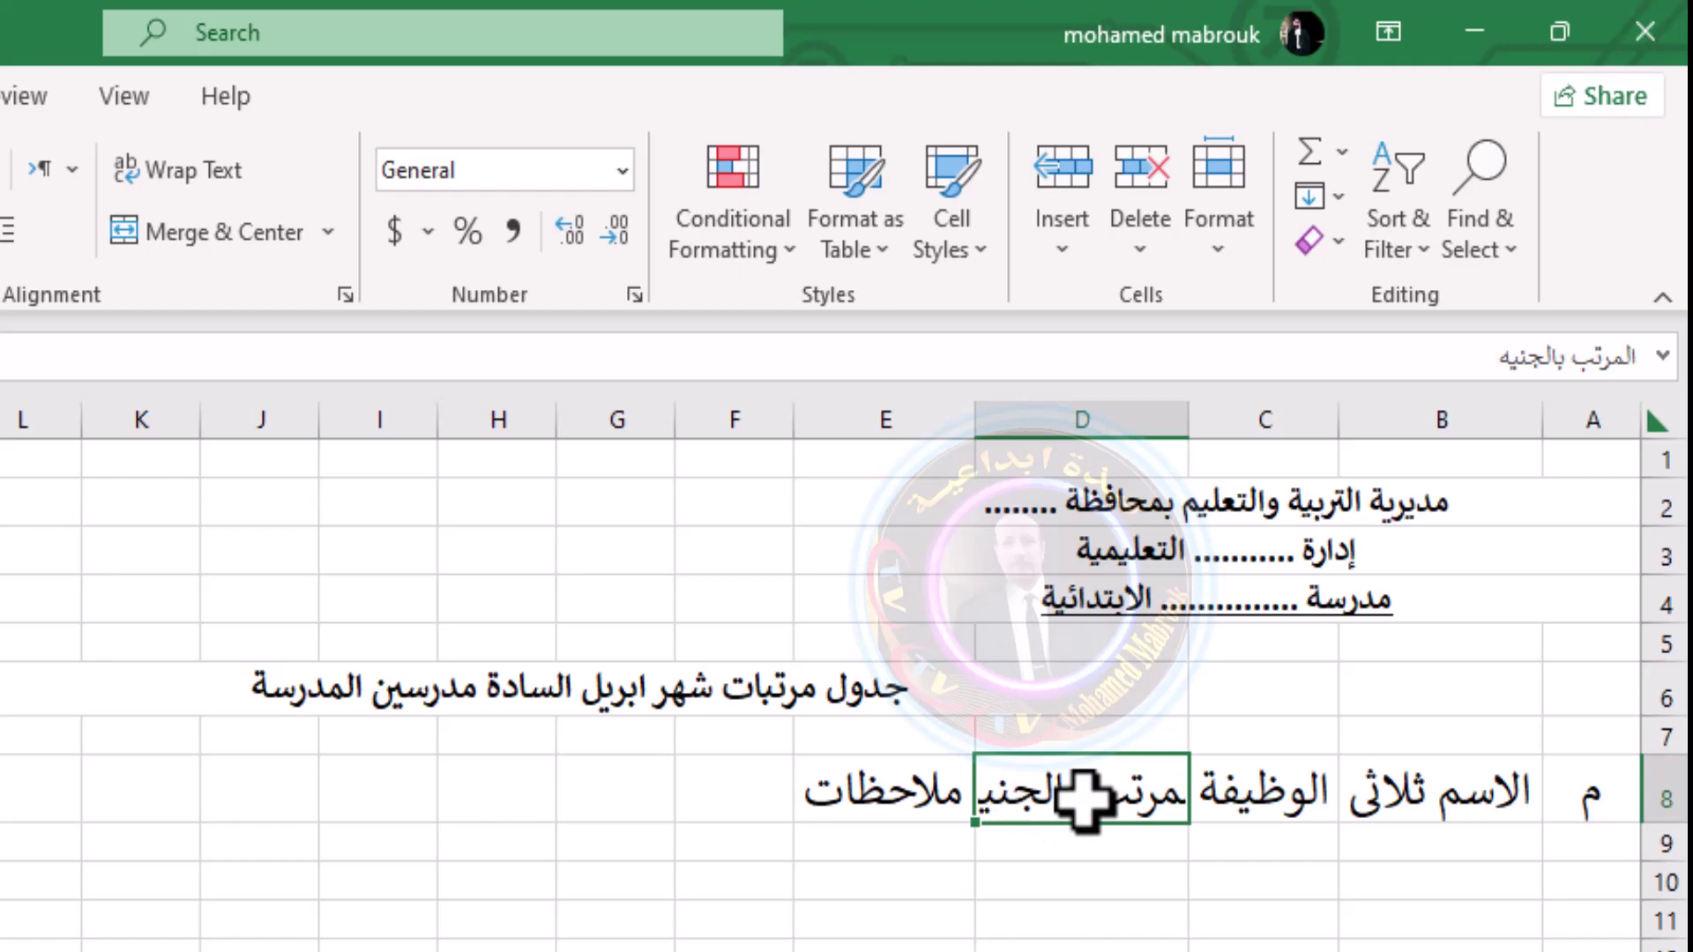
click(176, 176)
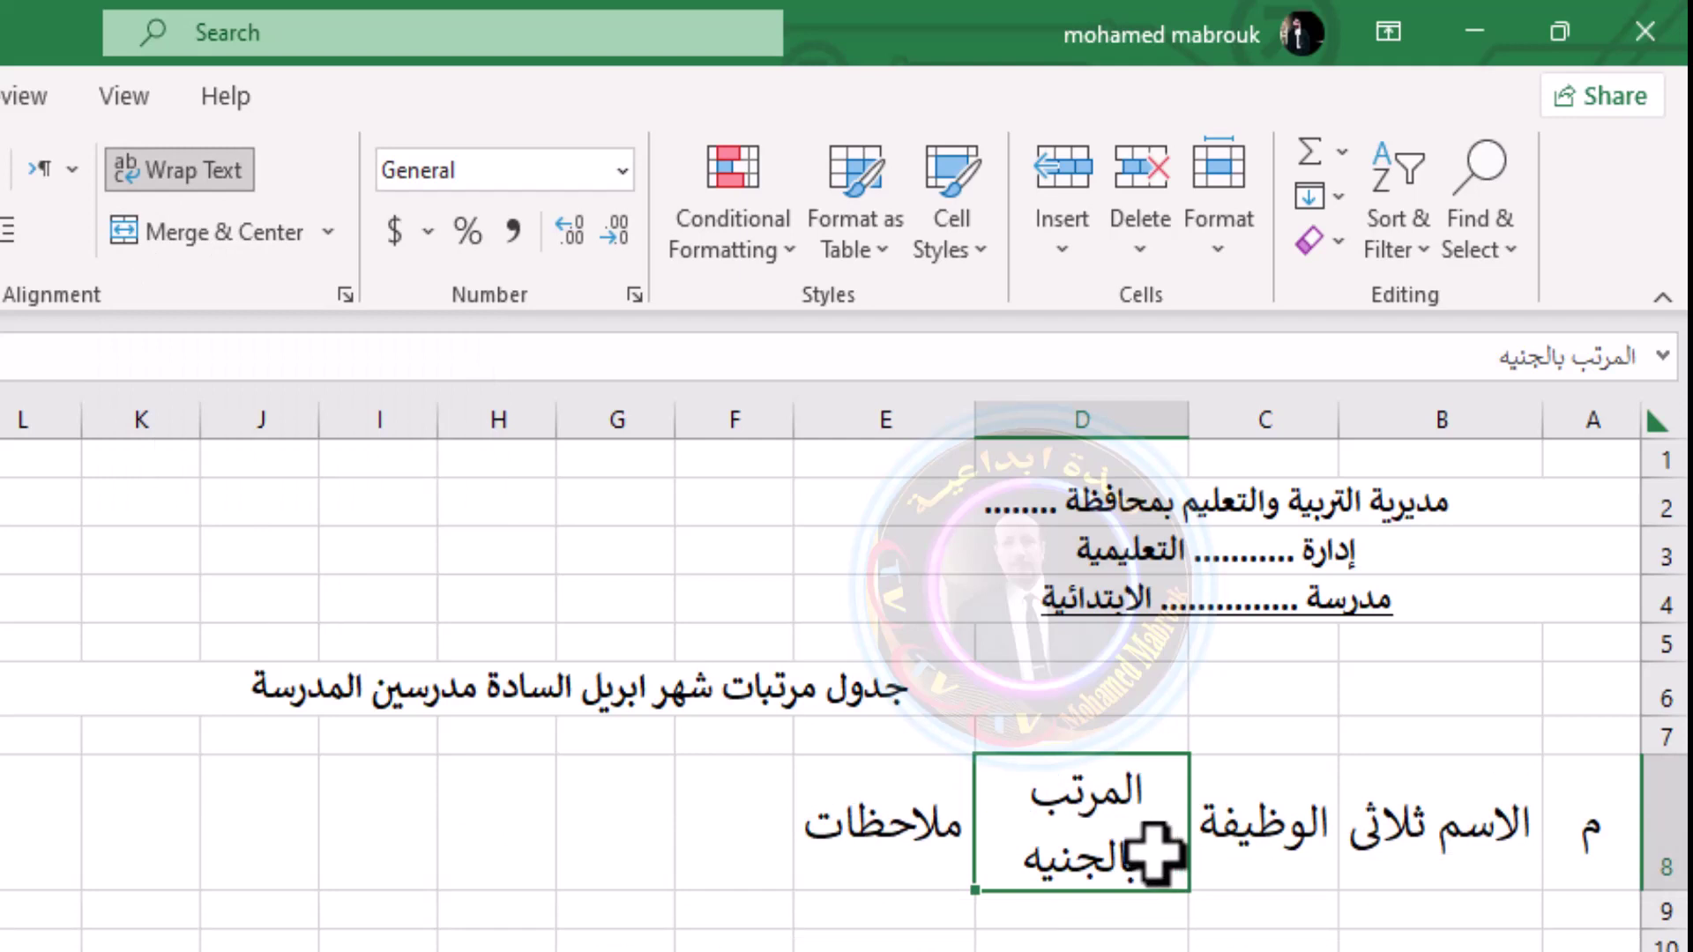
key(ctrl+z)
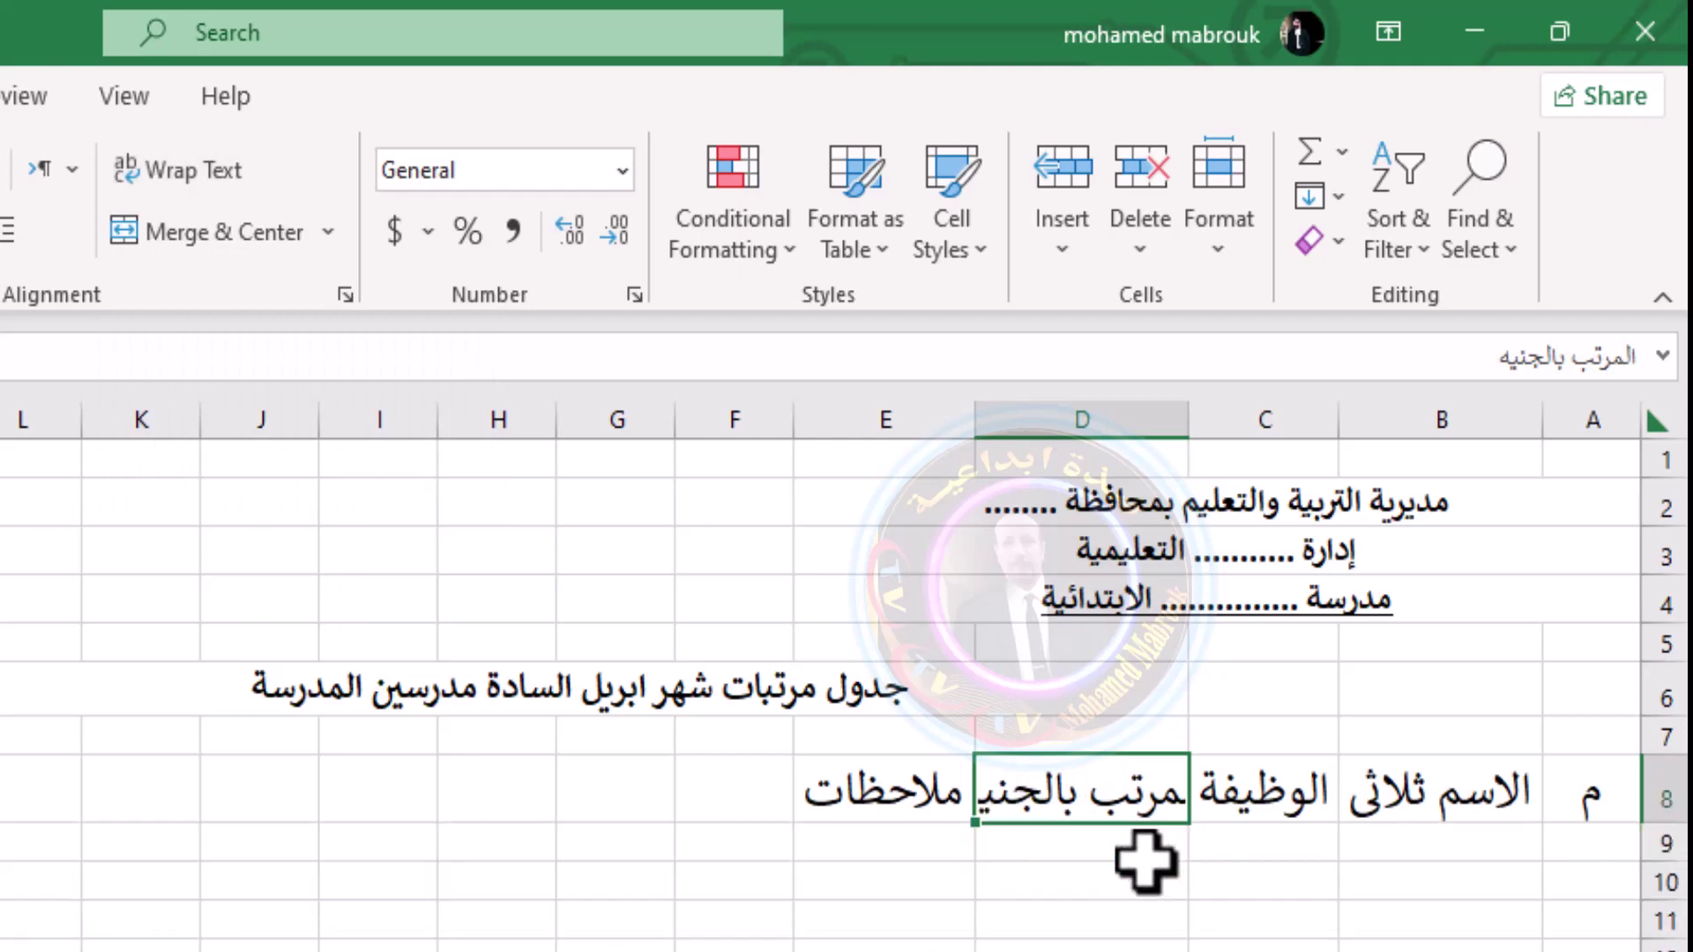
Break the D8 header into 'المرتب' above 'بالجنيه' with Alt+Enter, making row 8 taller
click(1112, 873)
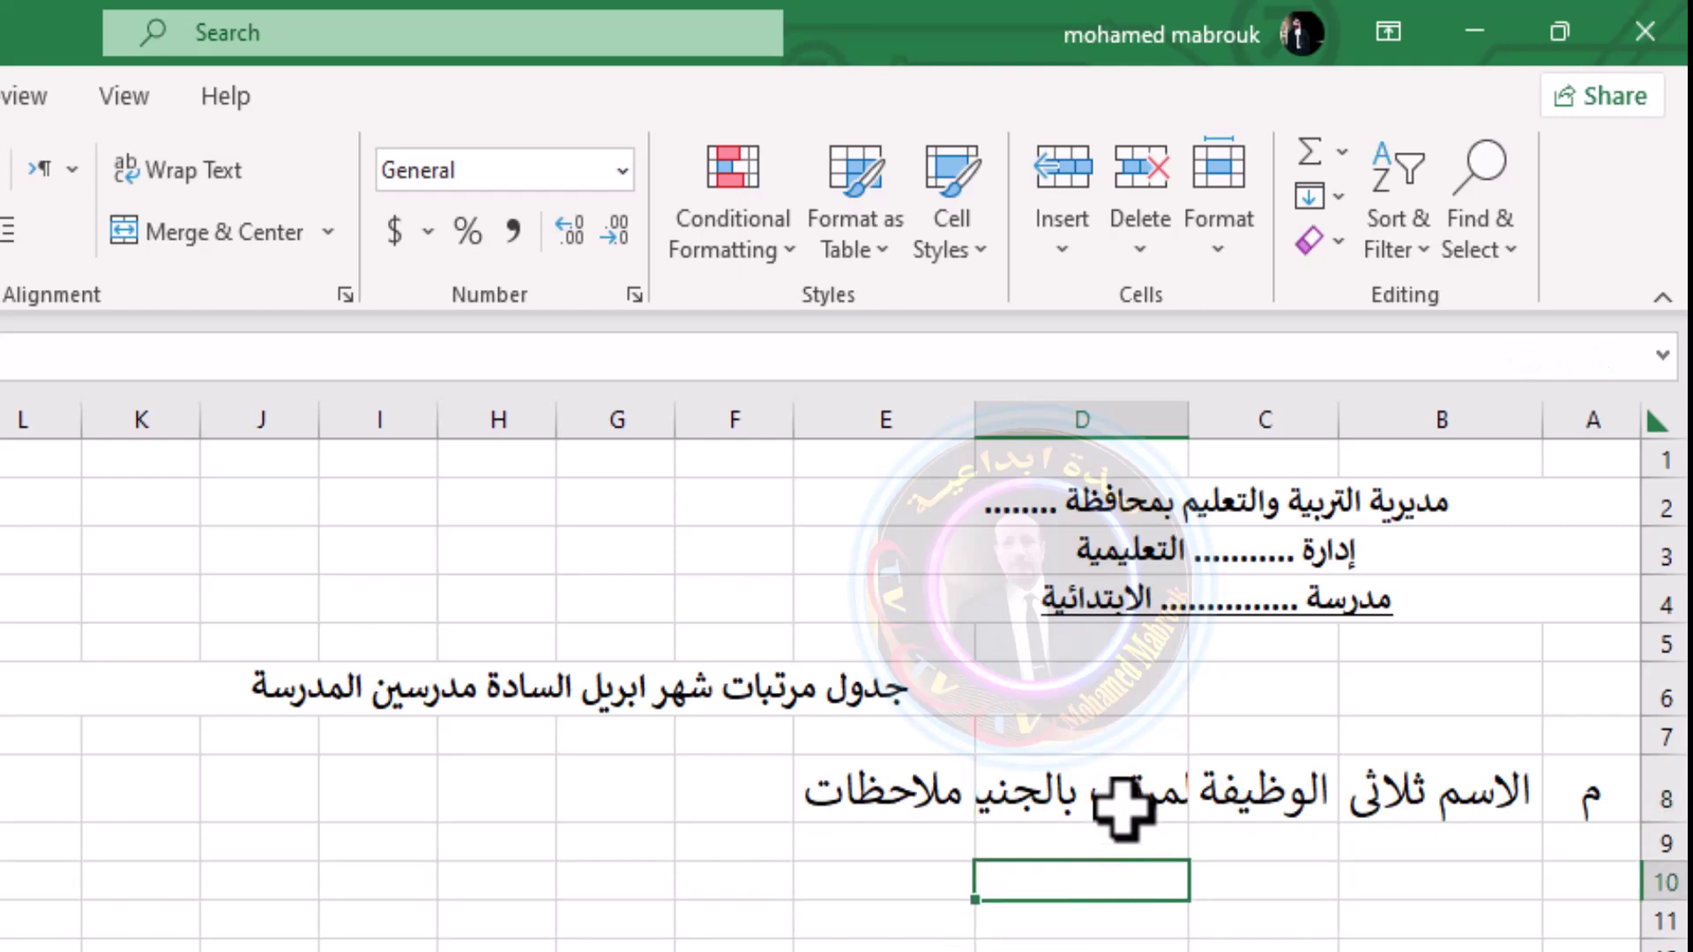
double_click(1116, 798)
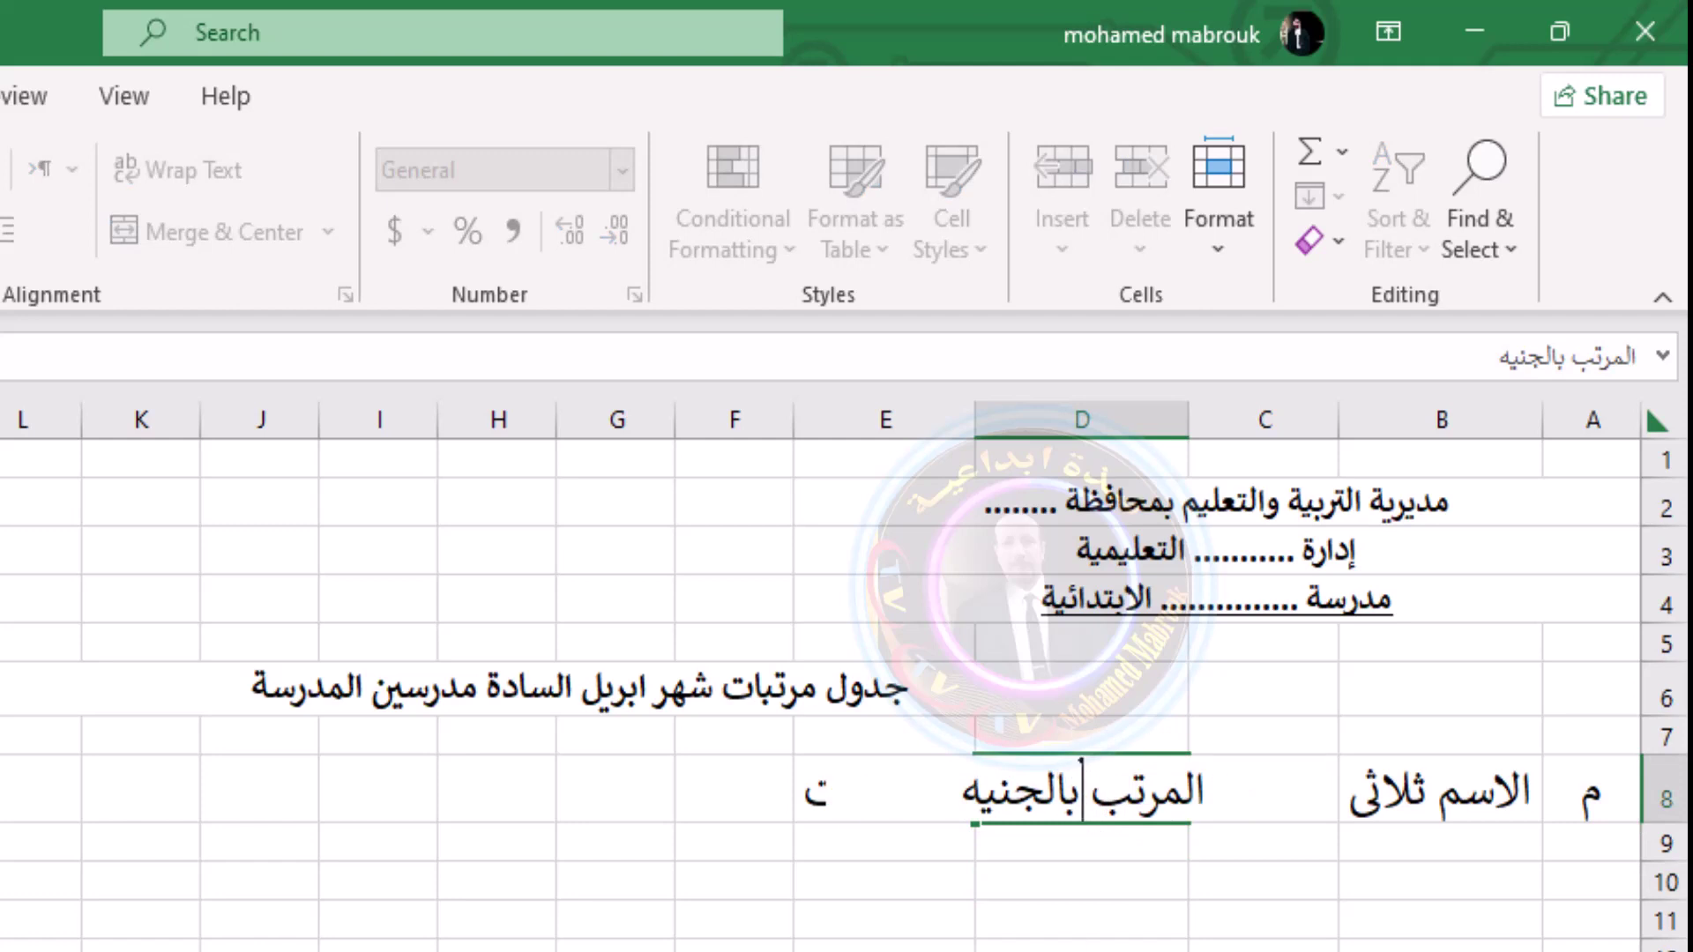
key(alt)
key(alt+Return)
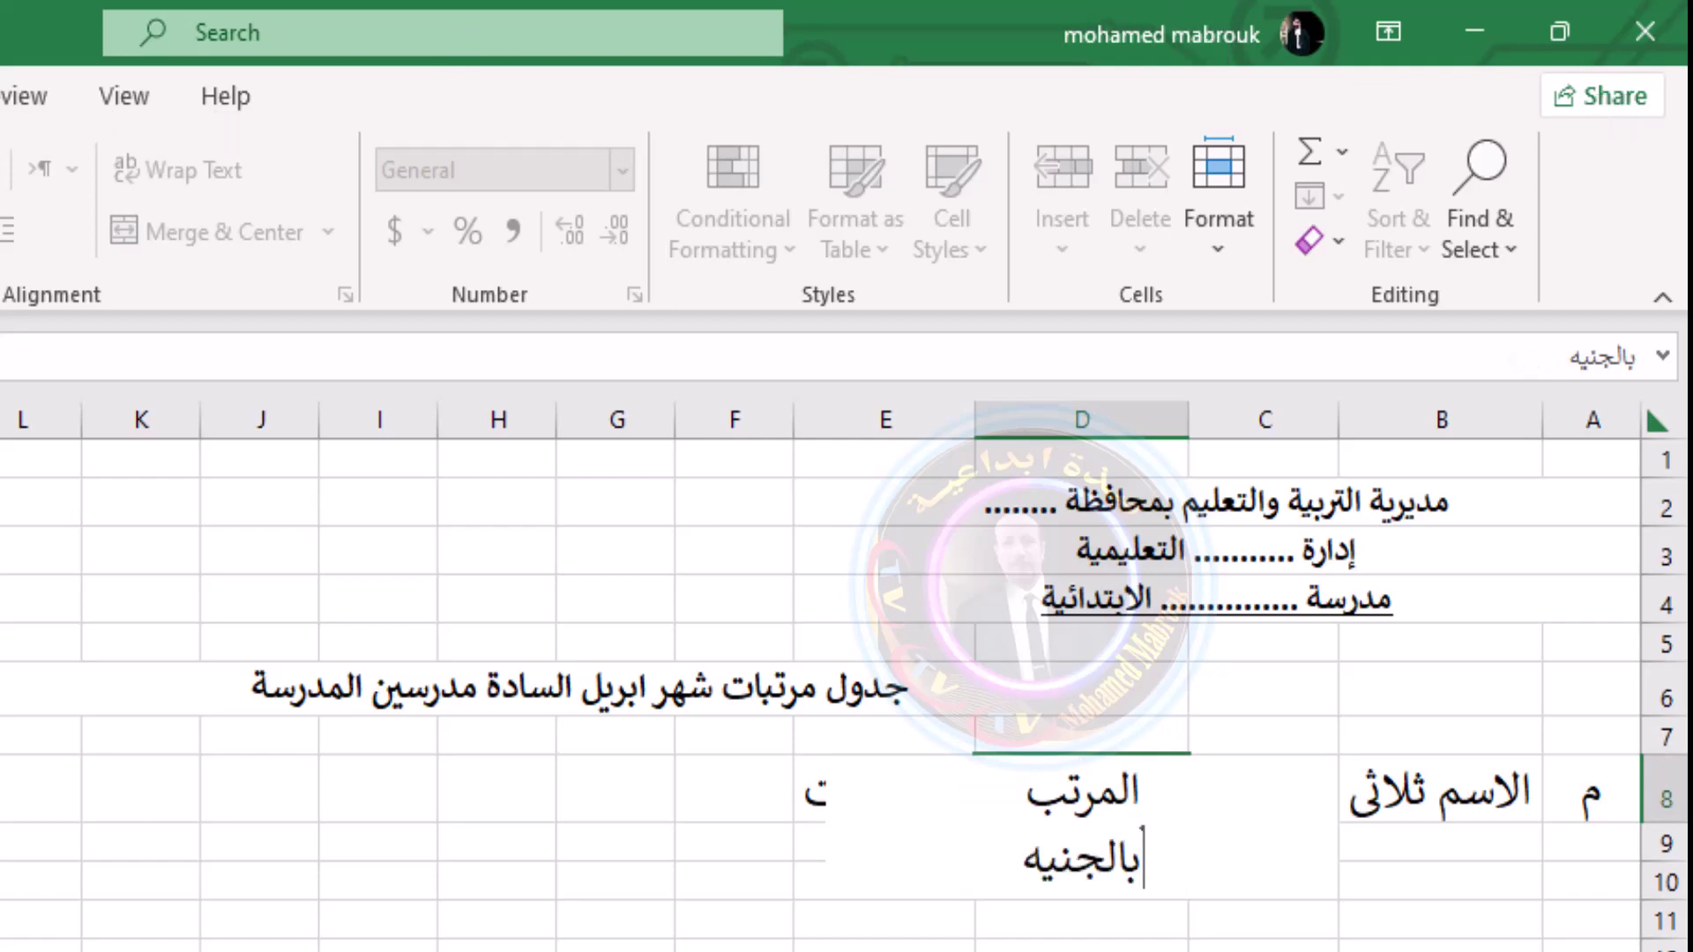
click(767, 916)
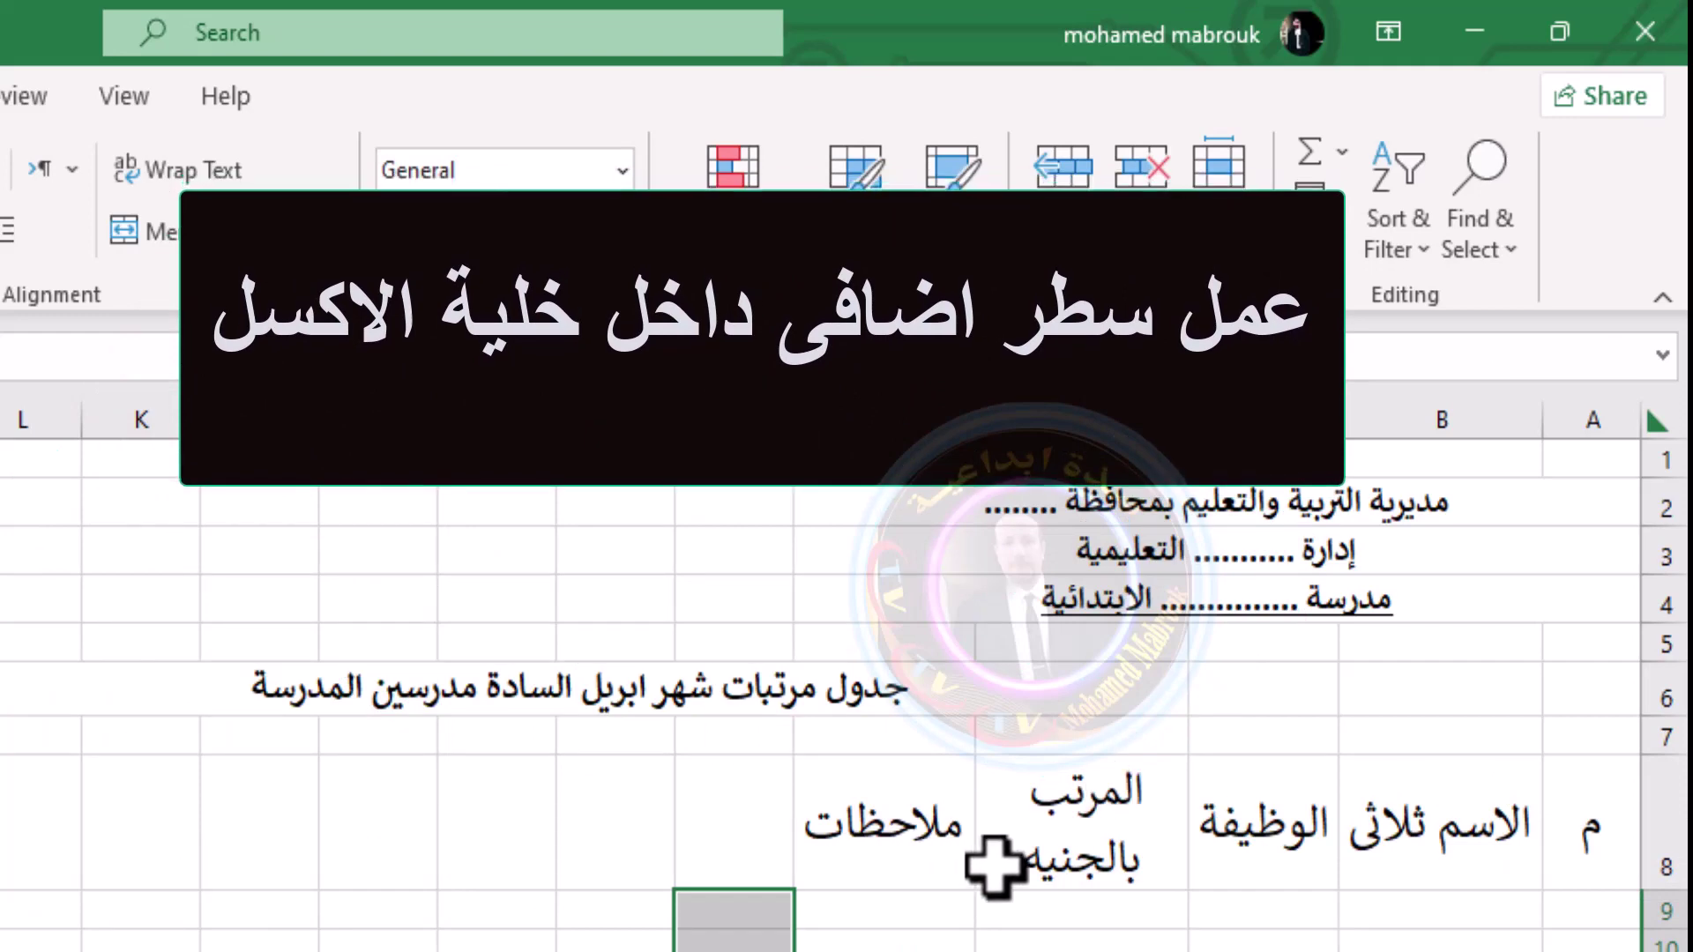
click(1069, 855)
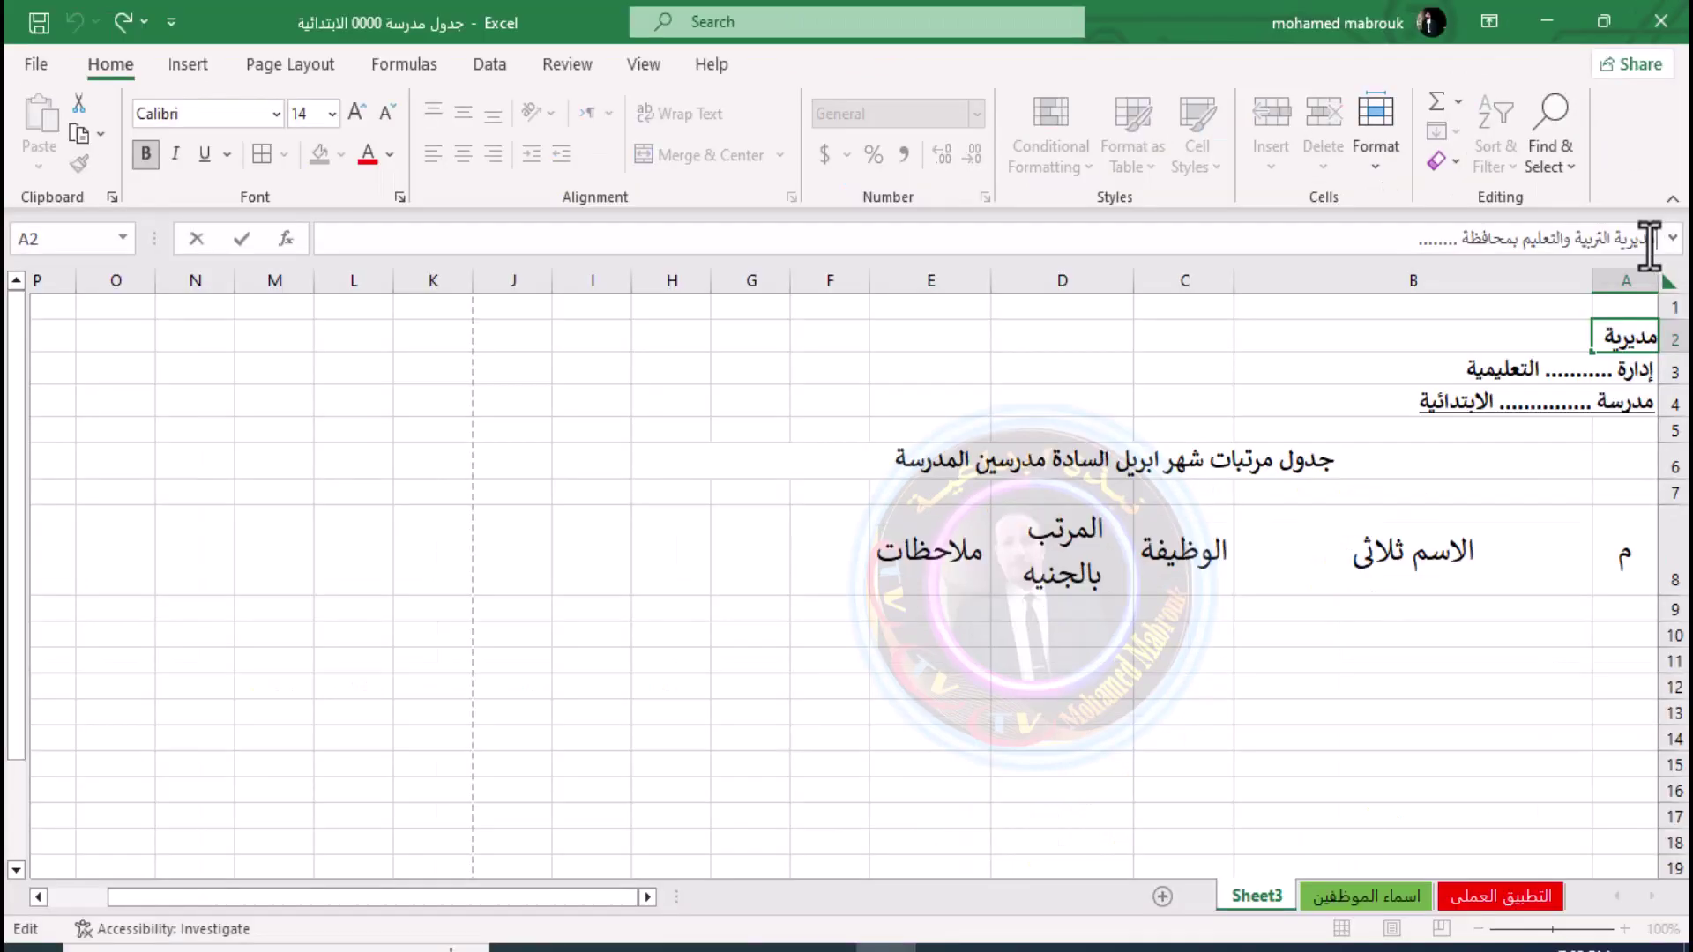
Edit the spacing at the start of the A2 header line so it sits inward
click(1560, 517)
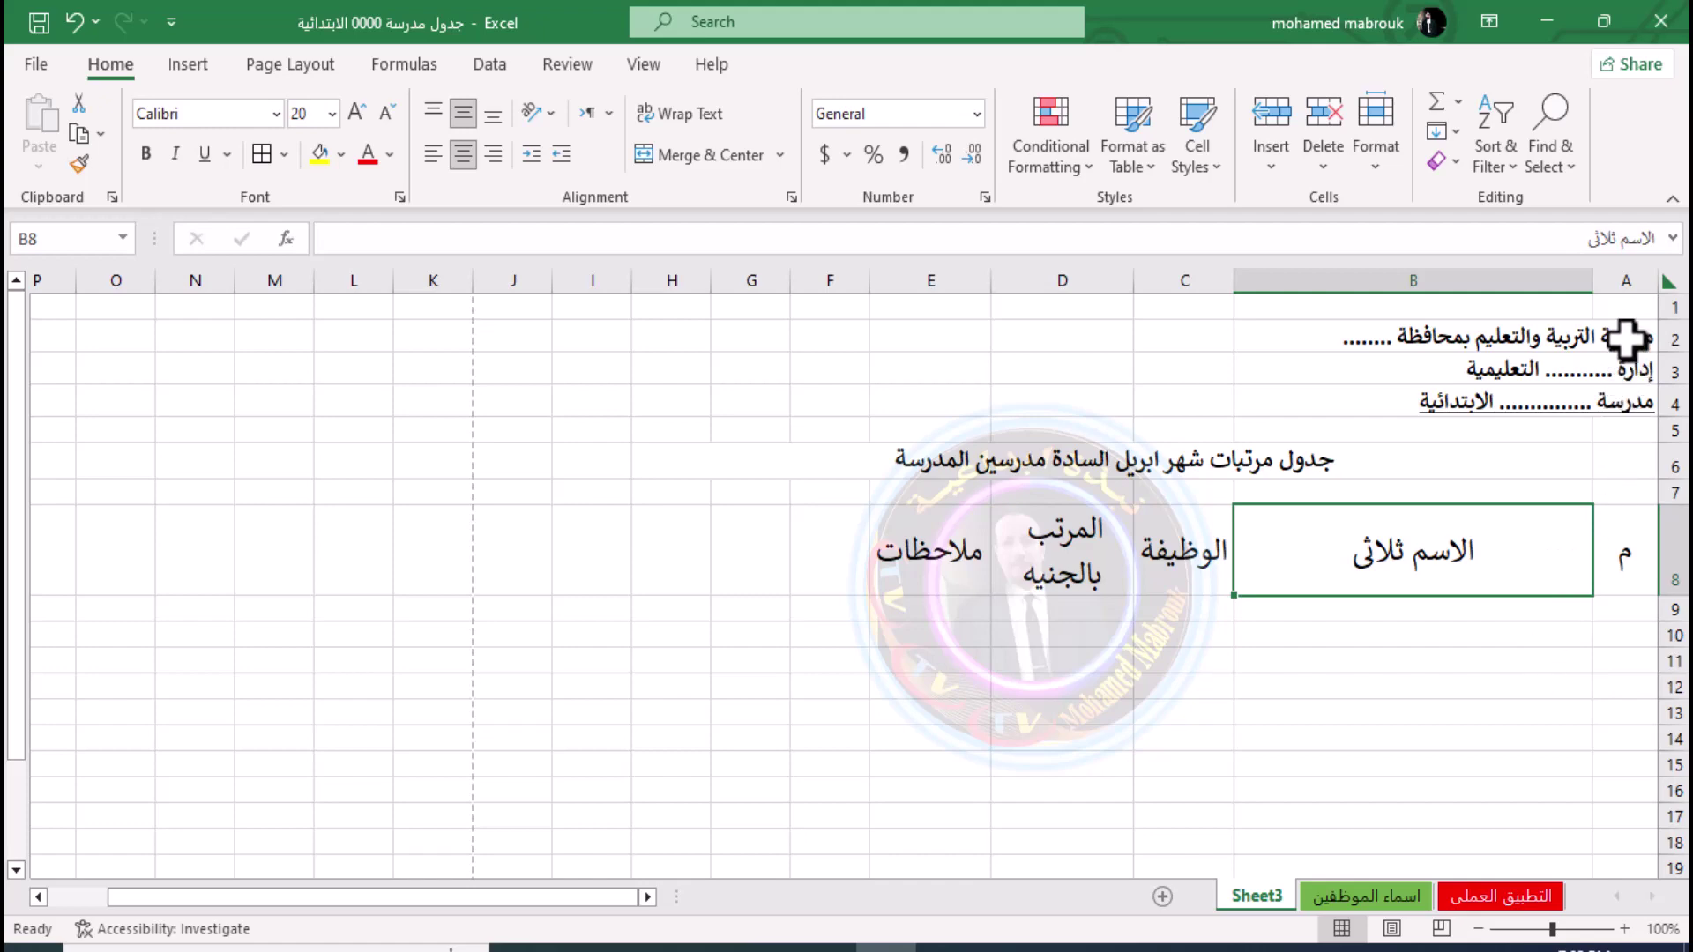
click(1626, 339)
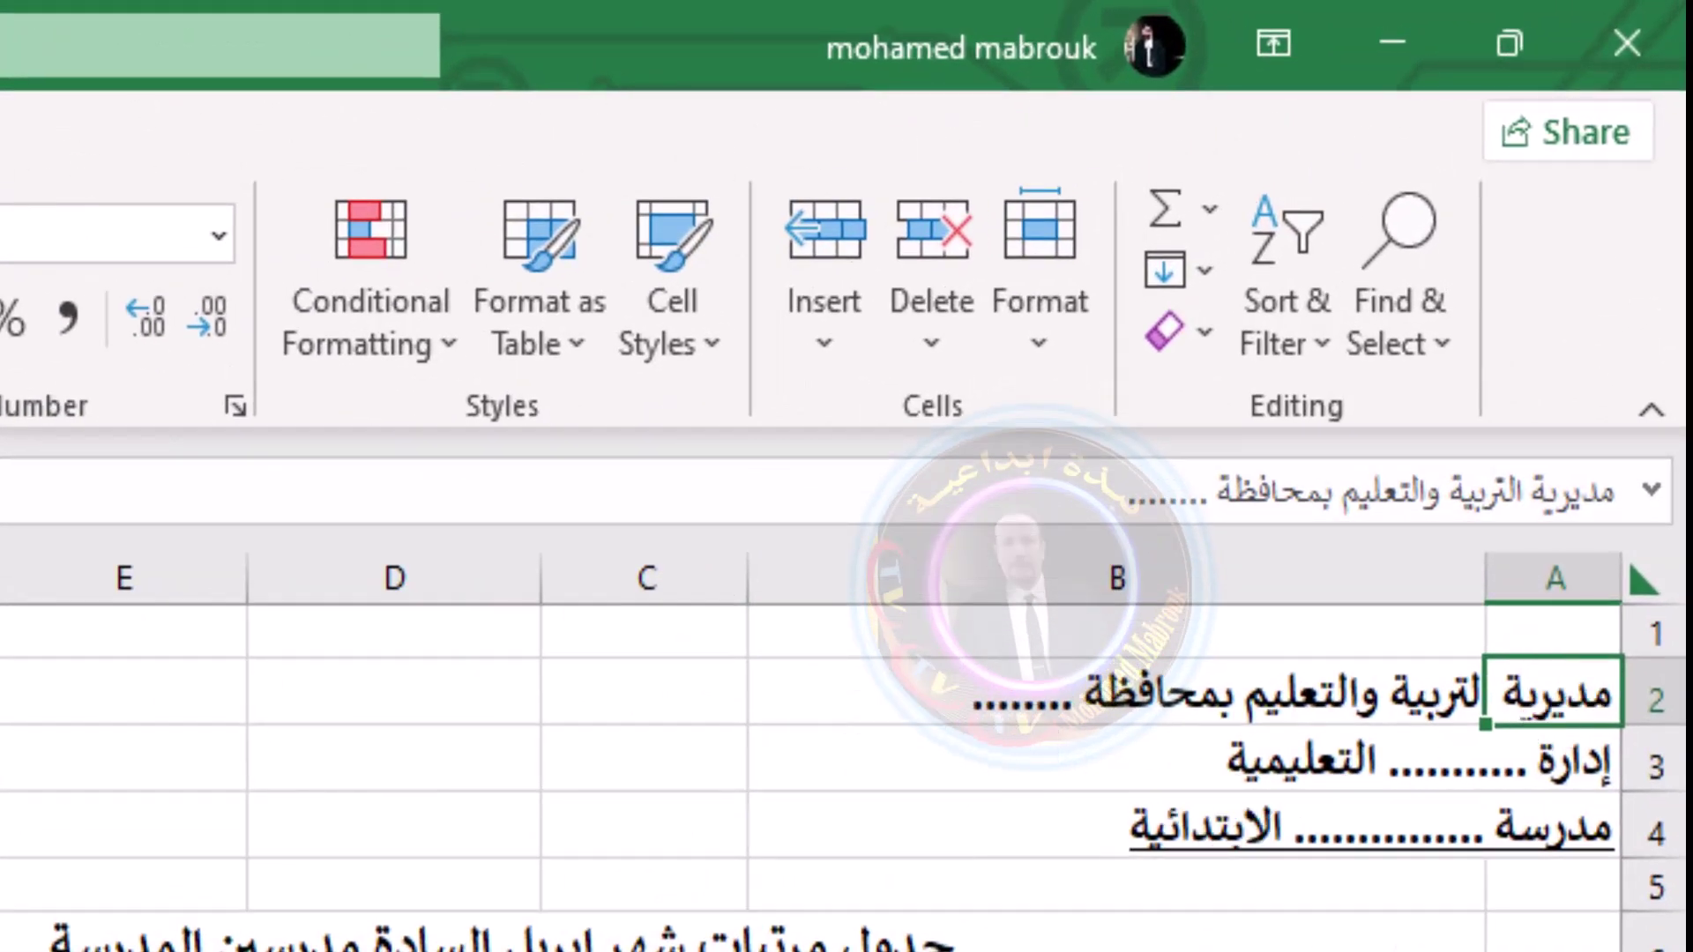
key(Left)
click(1587, 696)
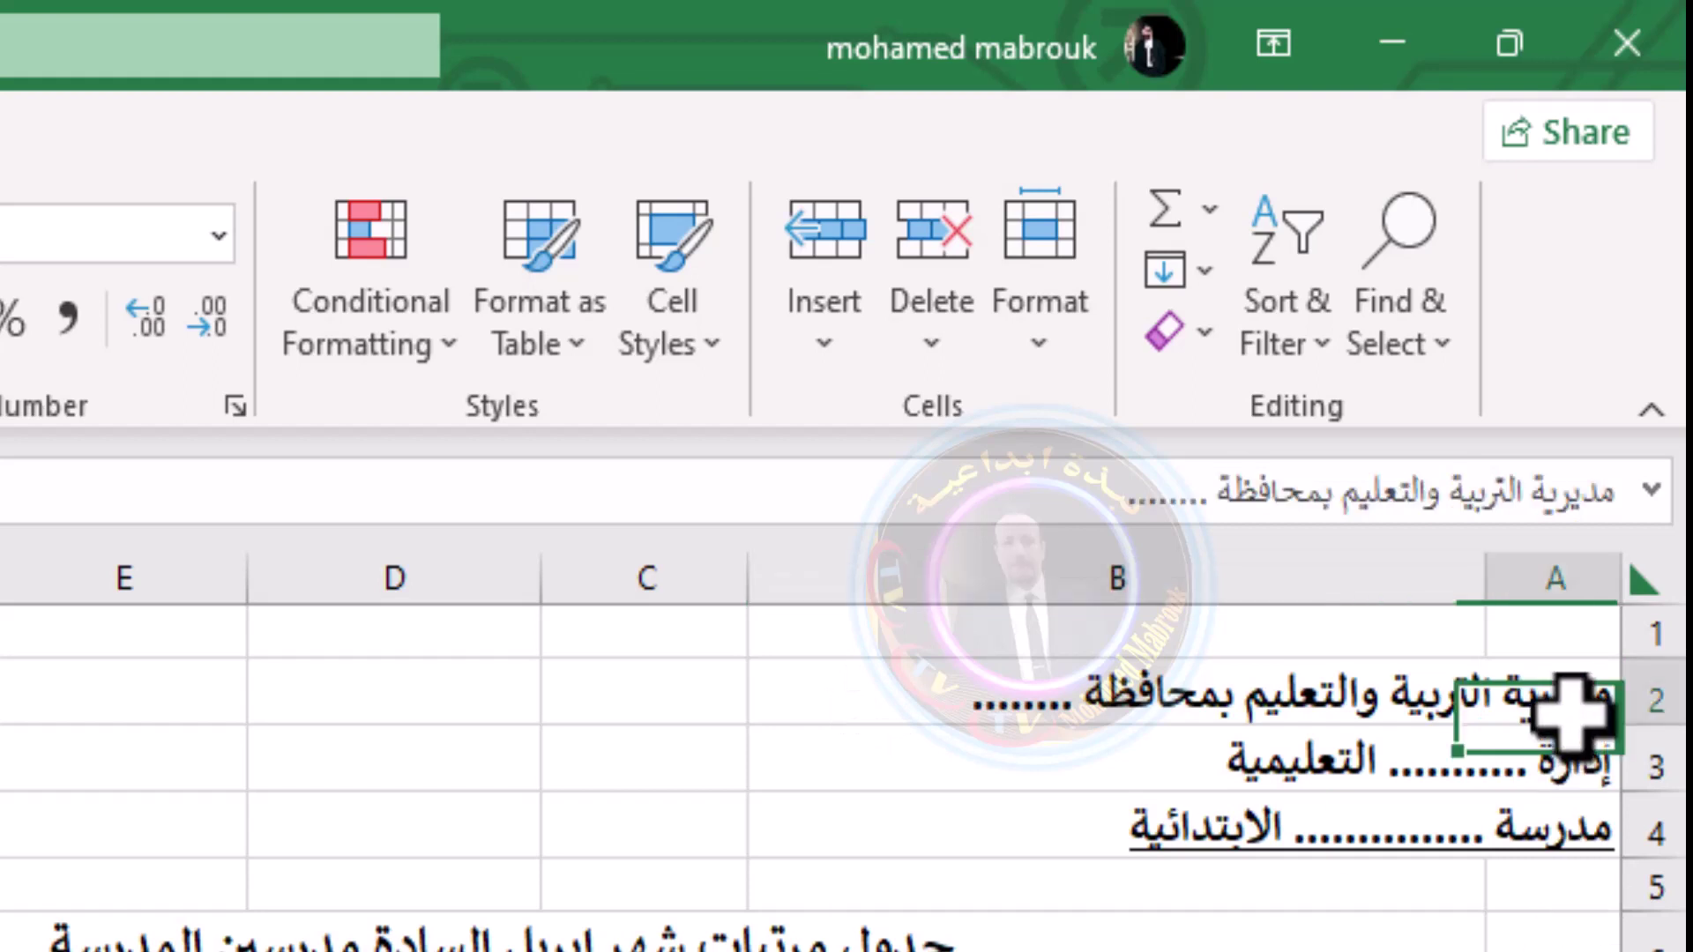
click(1612, 494)
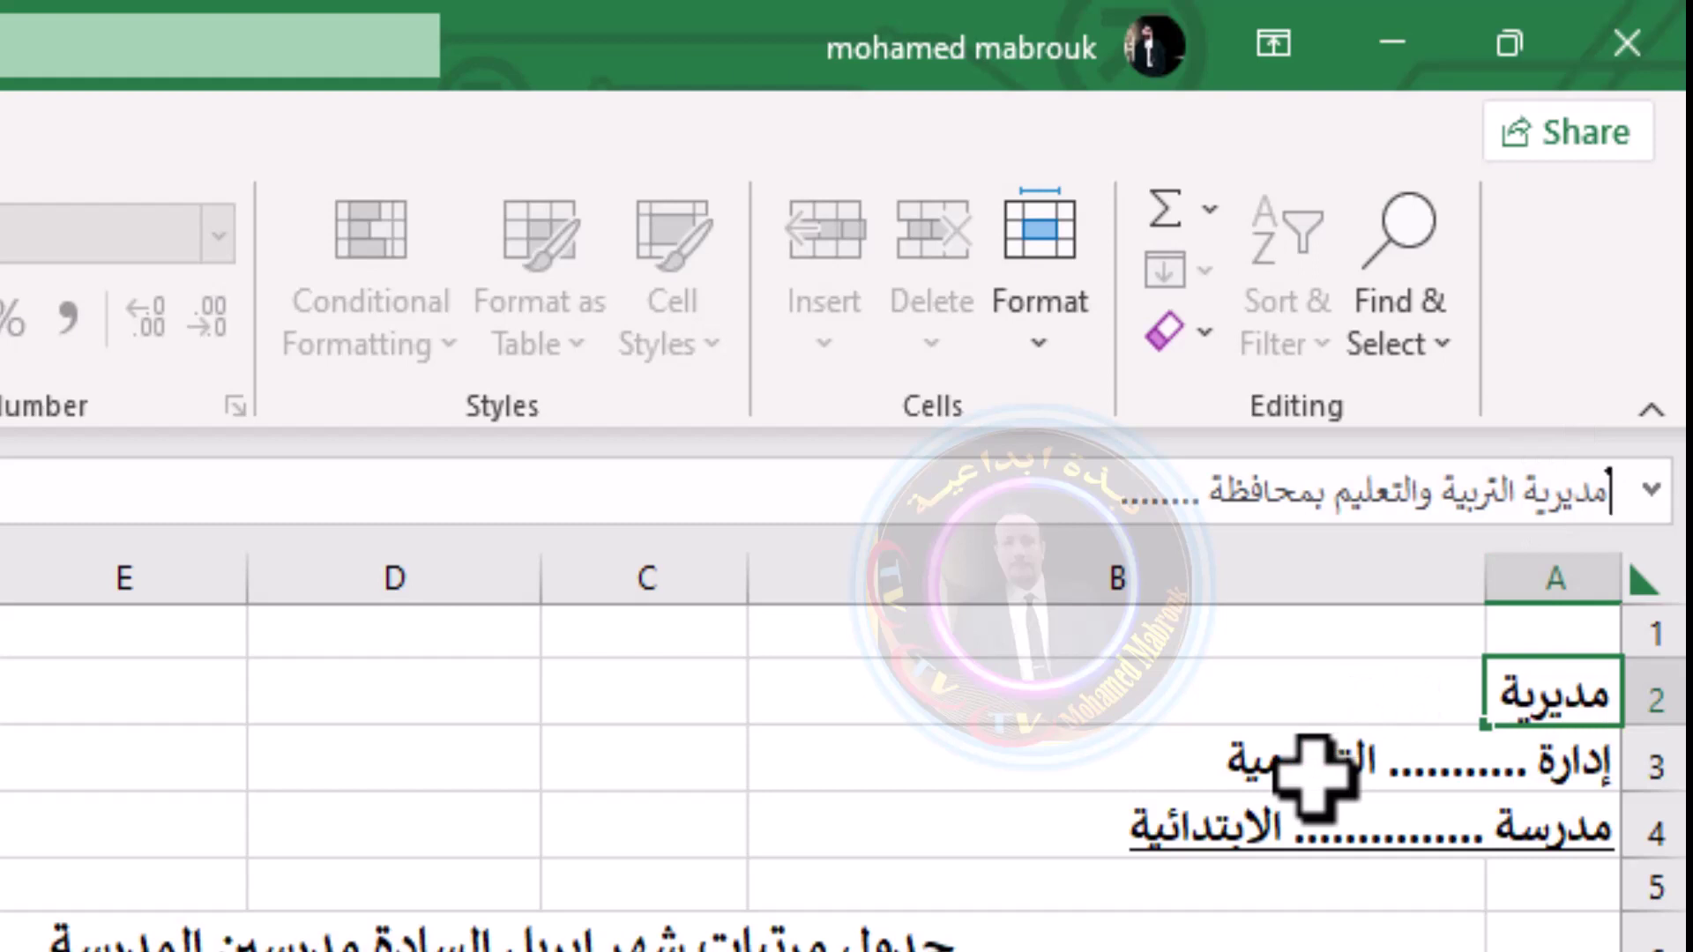
click(159, 793)
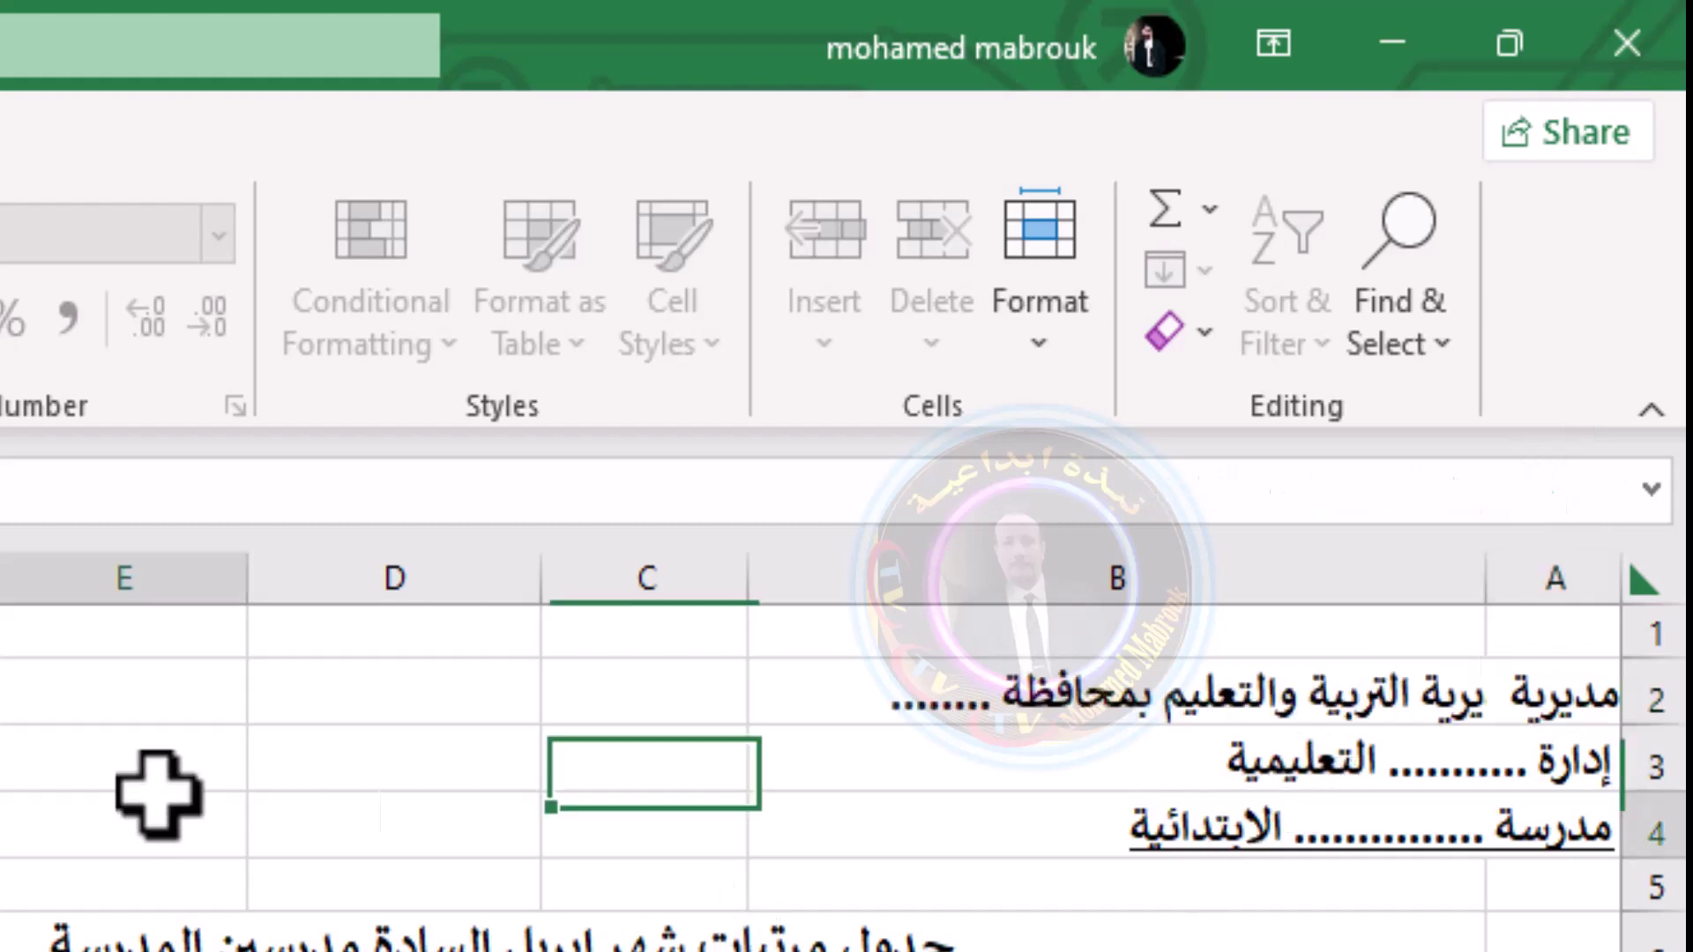
Adjust the leading spacing of the A3 and A4 header lines the same way
click(1569, 767)
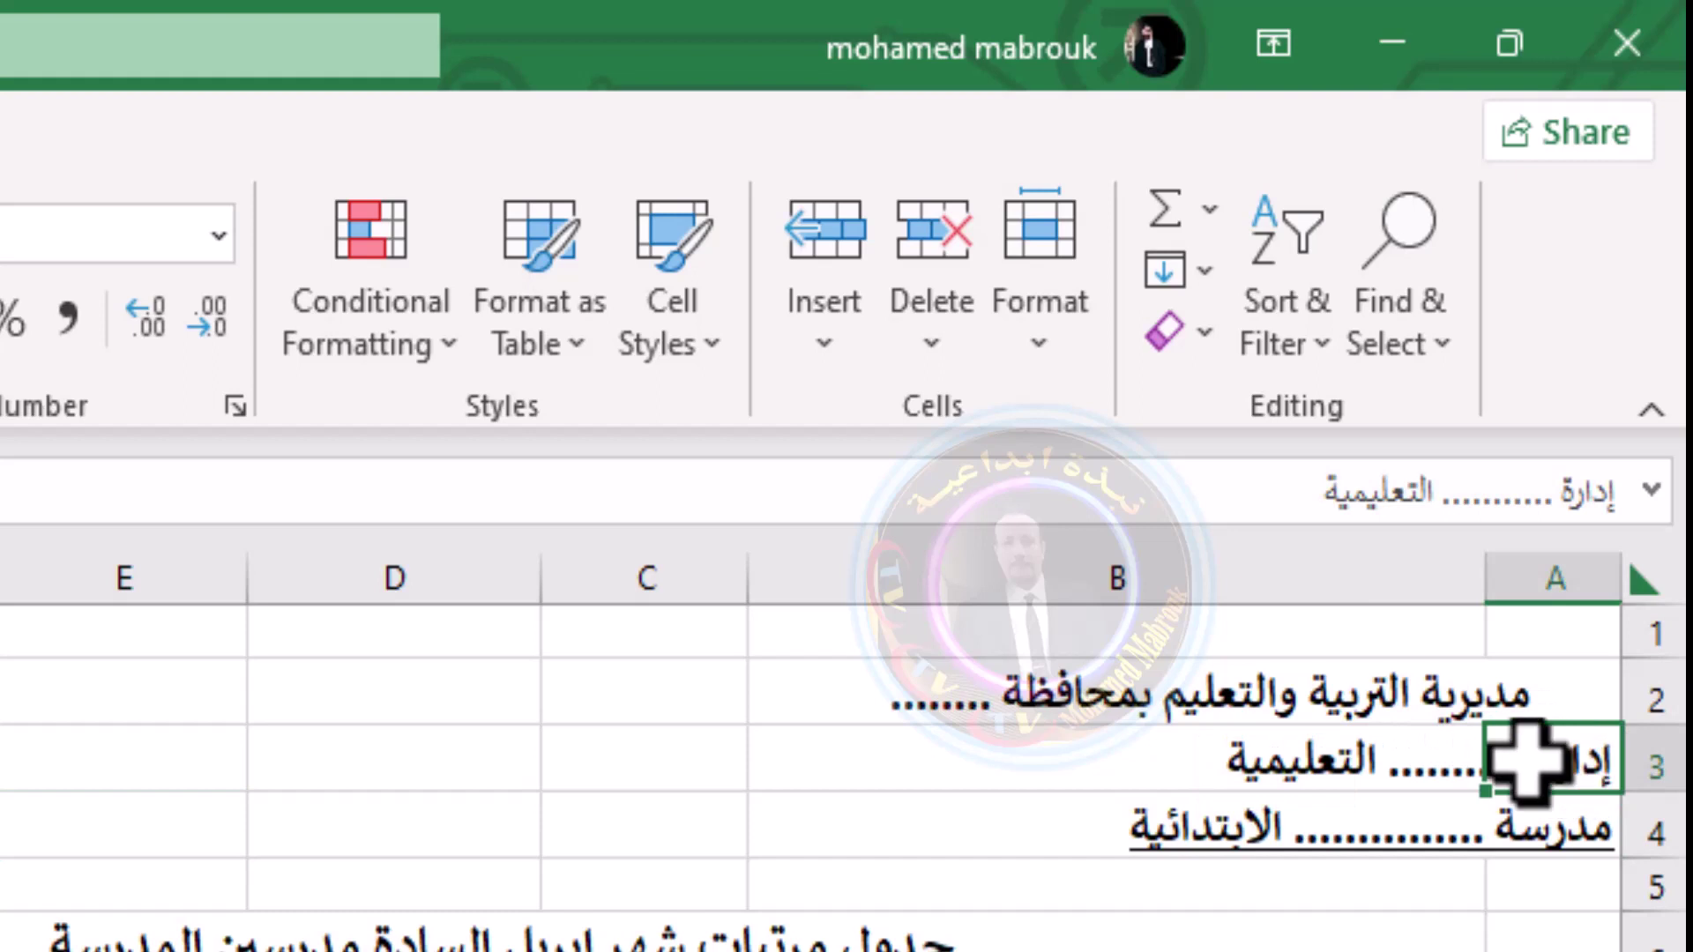
click(1605, 493)
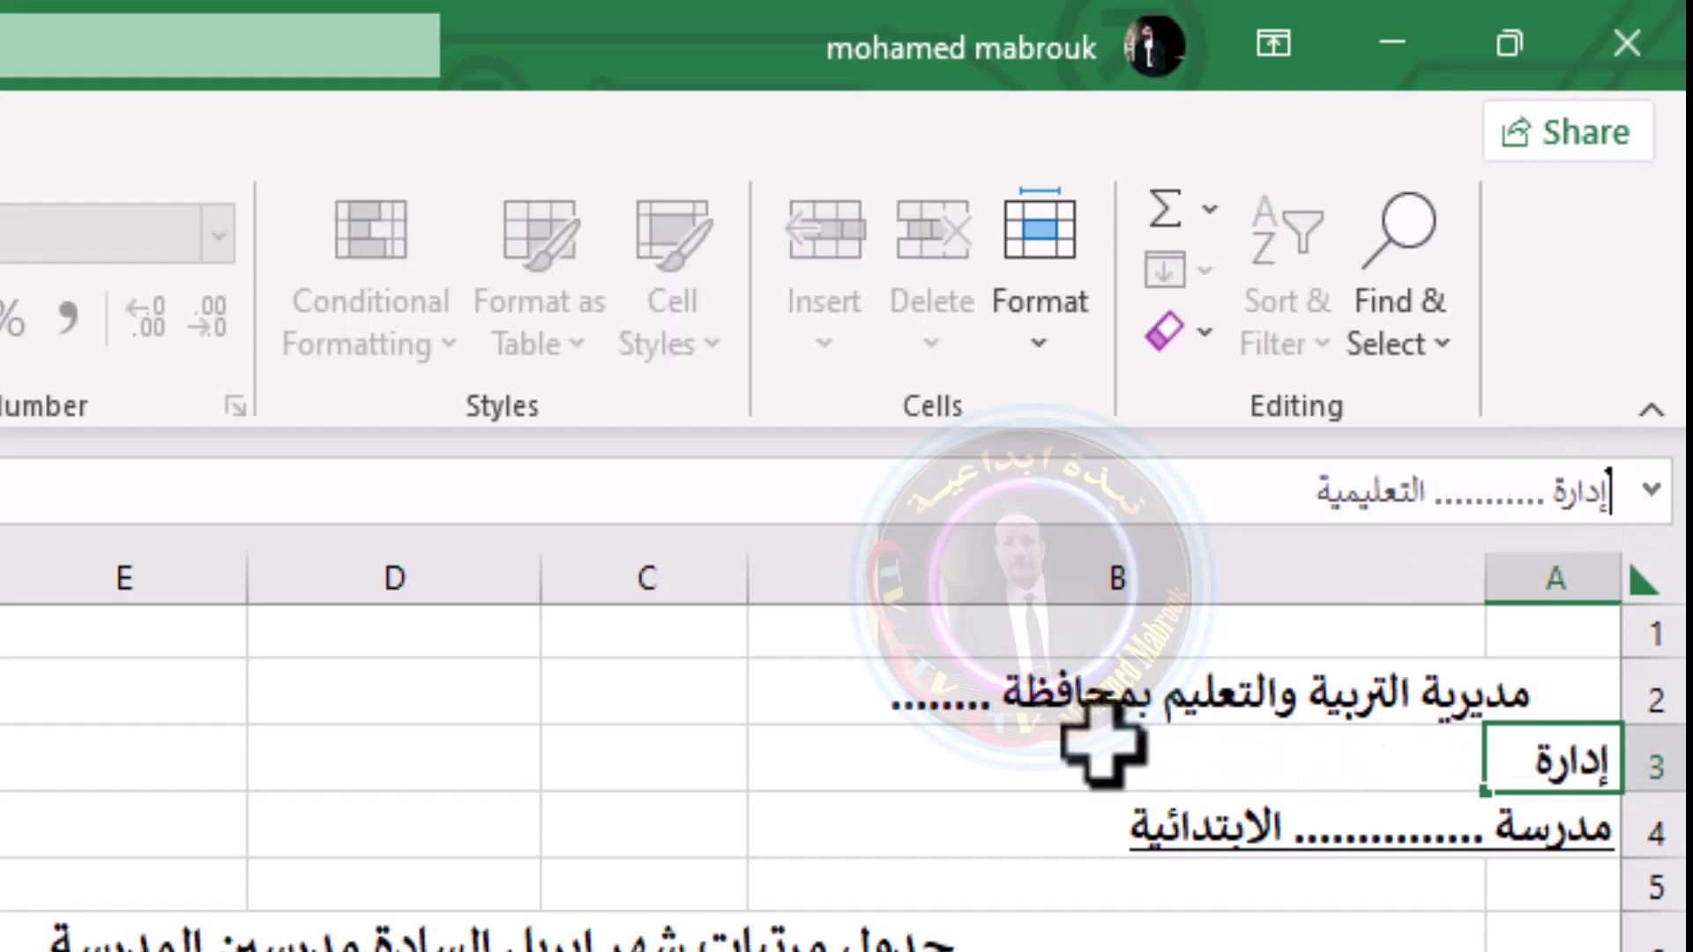
click(476, 838)
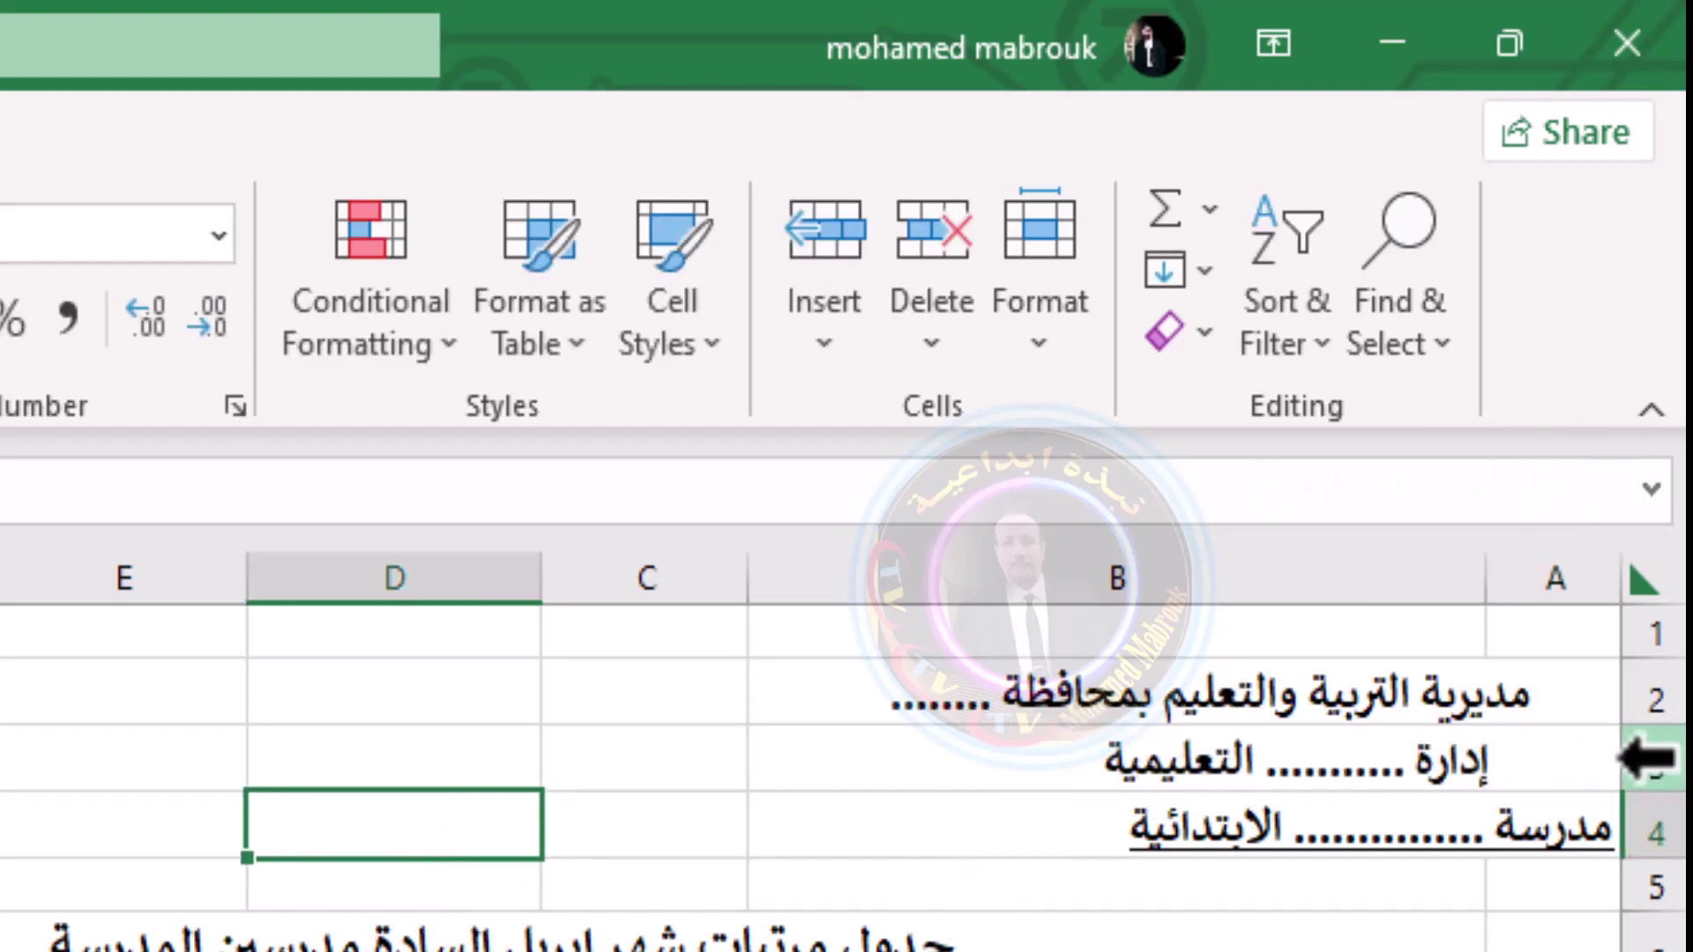
click(1578, 831)
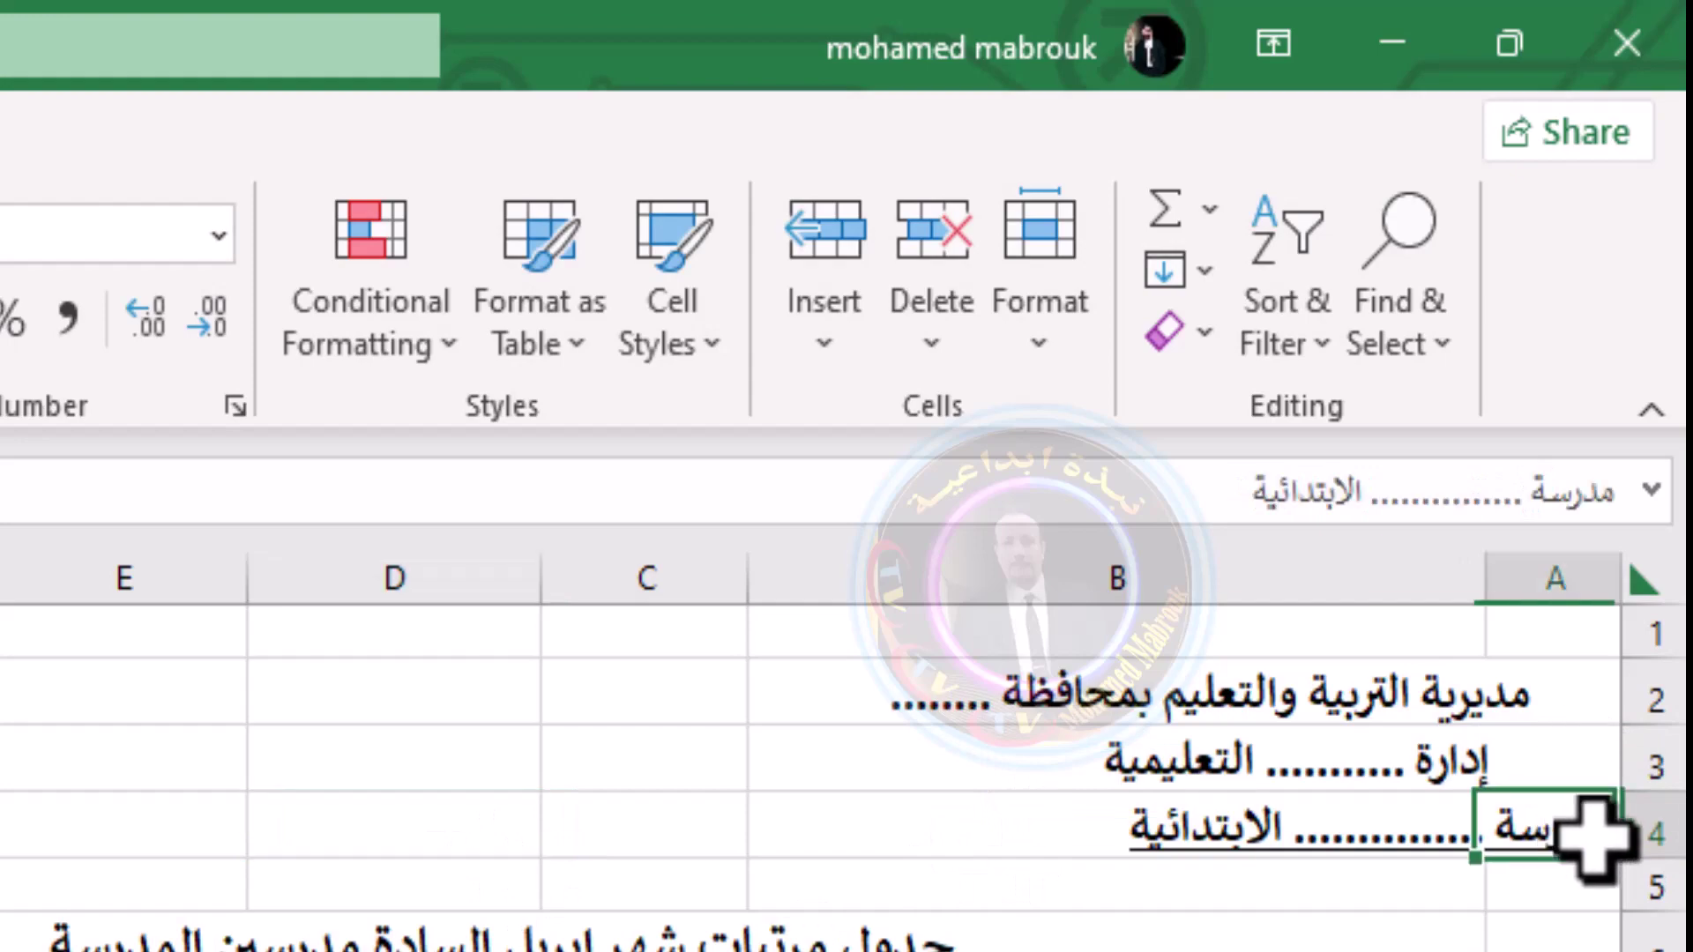
click(1613, 485)
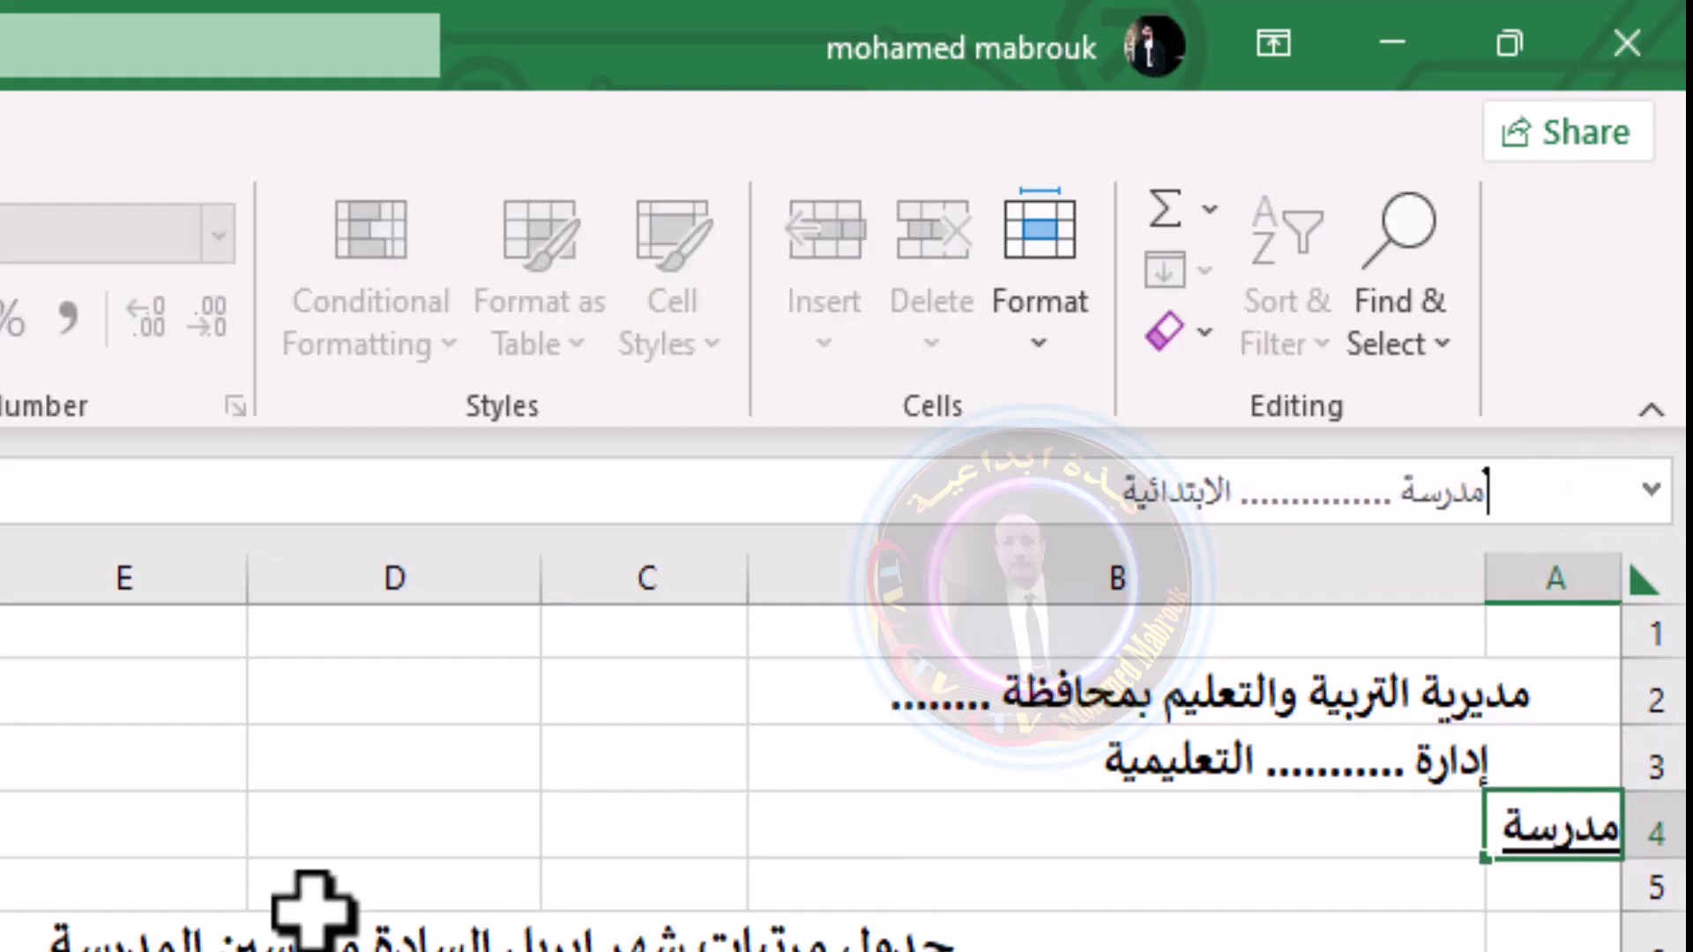
click(614, 340)
click(1348, 567)
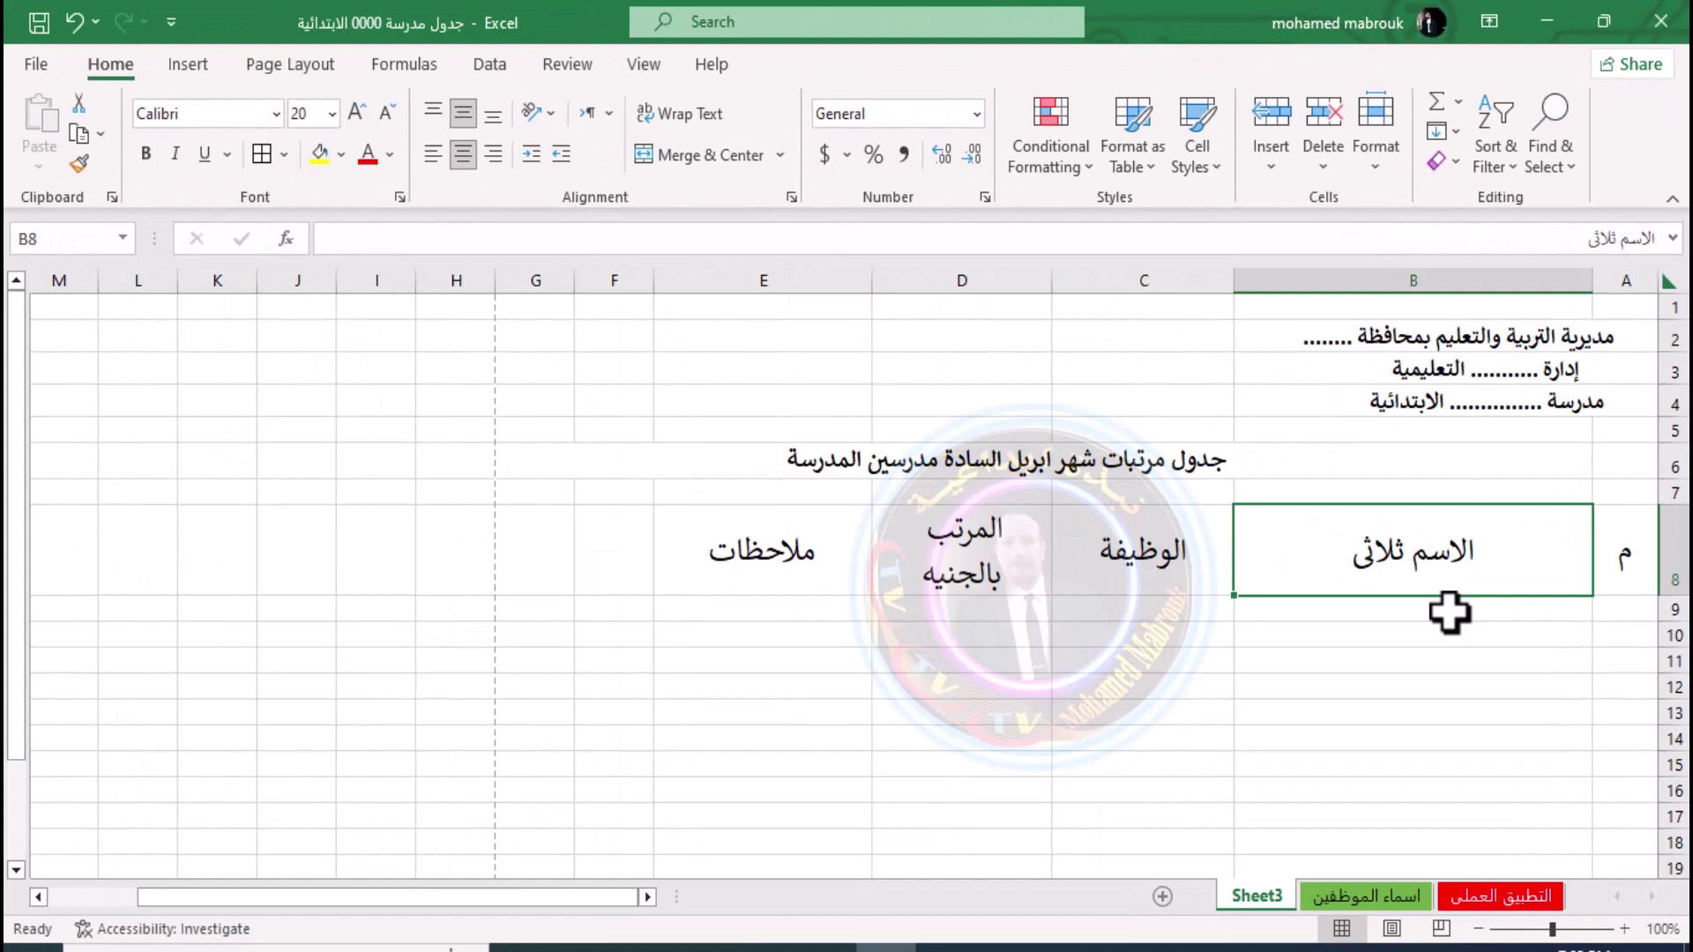
click(1449, 612)
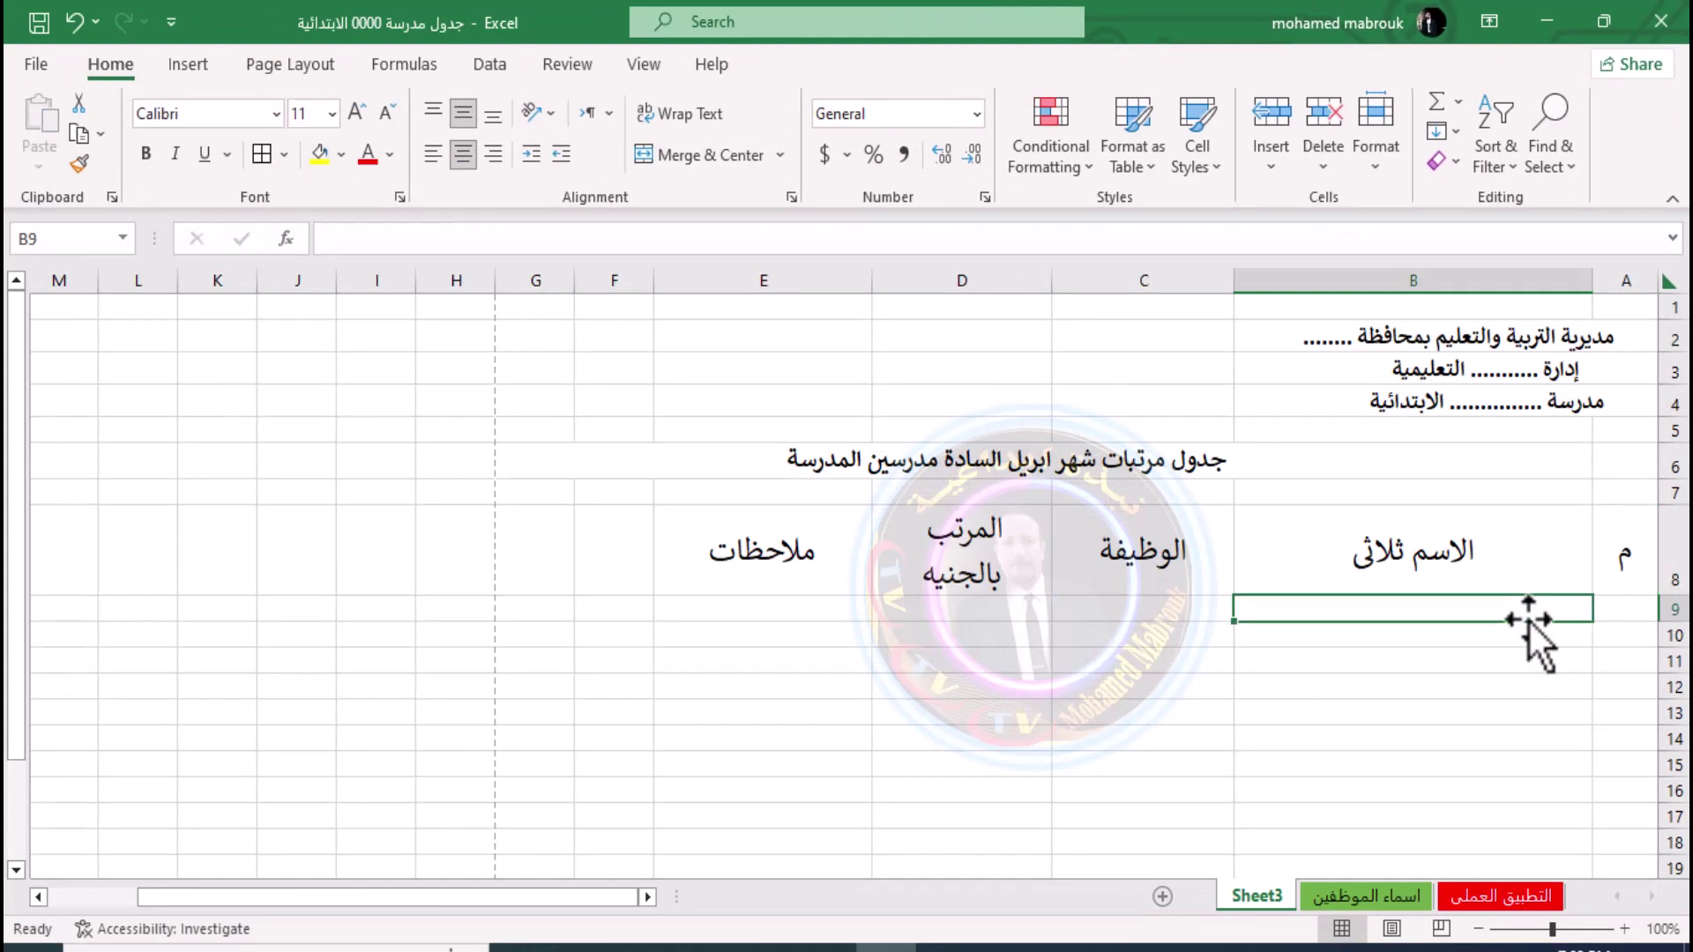
Type the teachers' full names down B9:B15, then select the table body A9:F17
text(محمد)
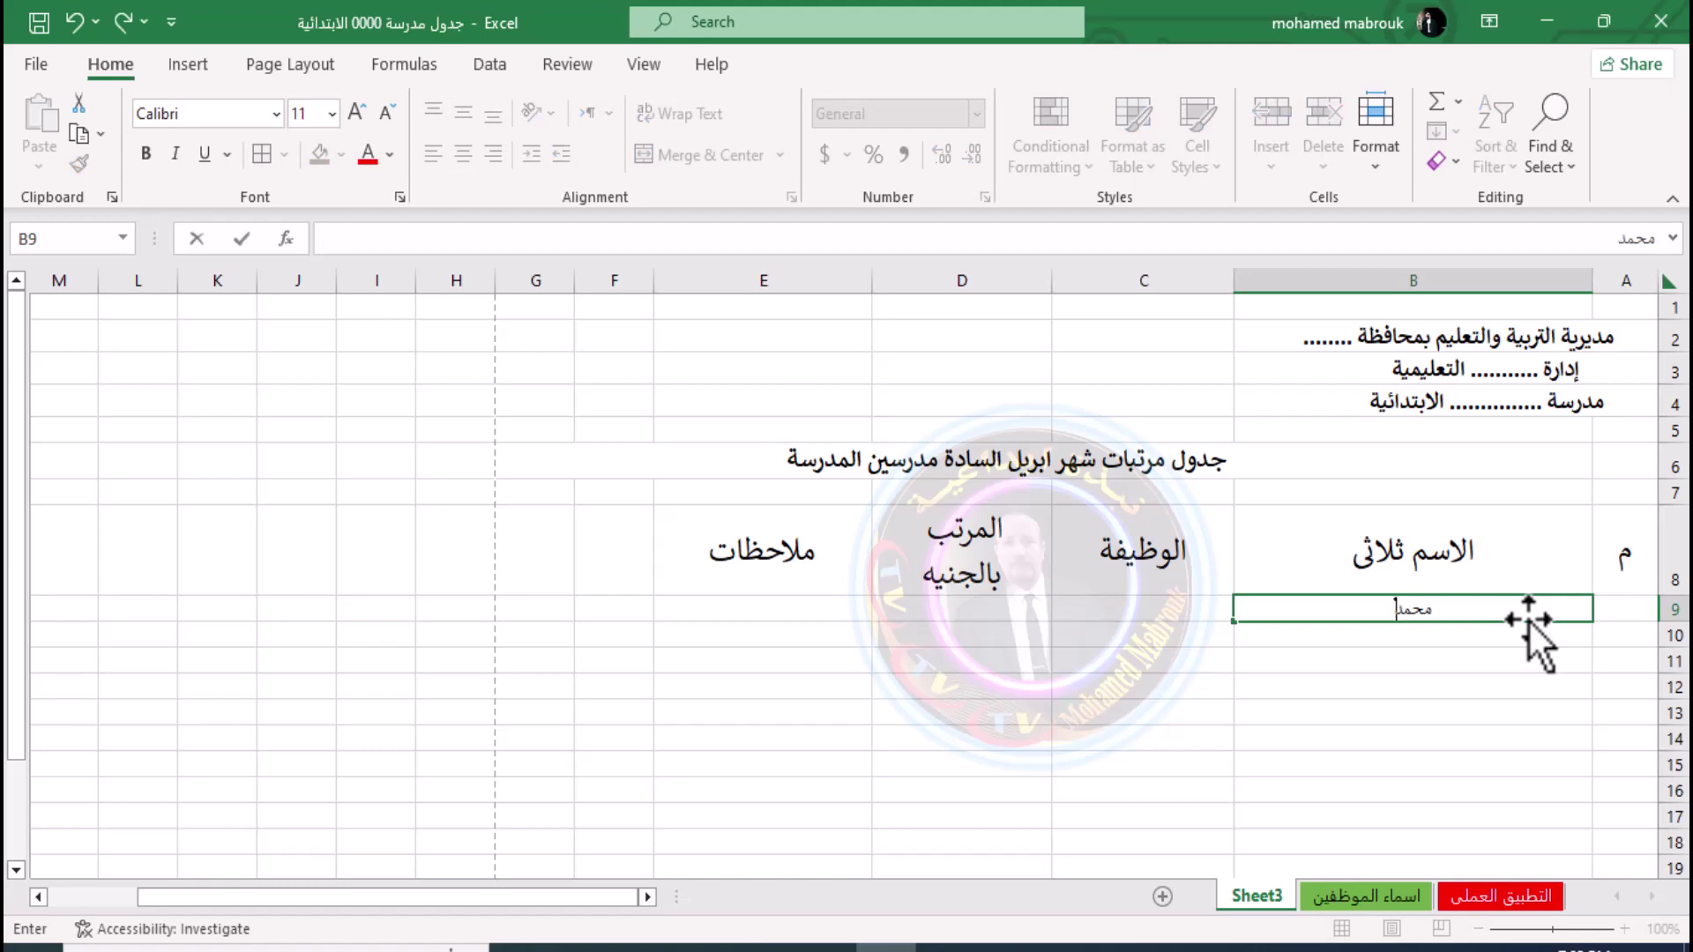
text( احمد خال)
text(د)
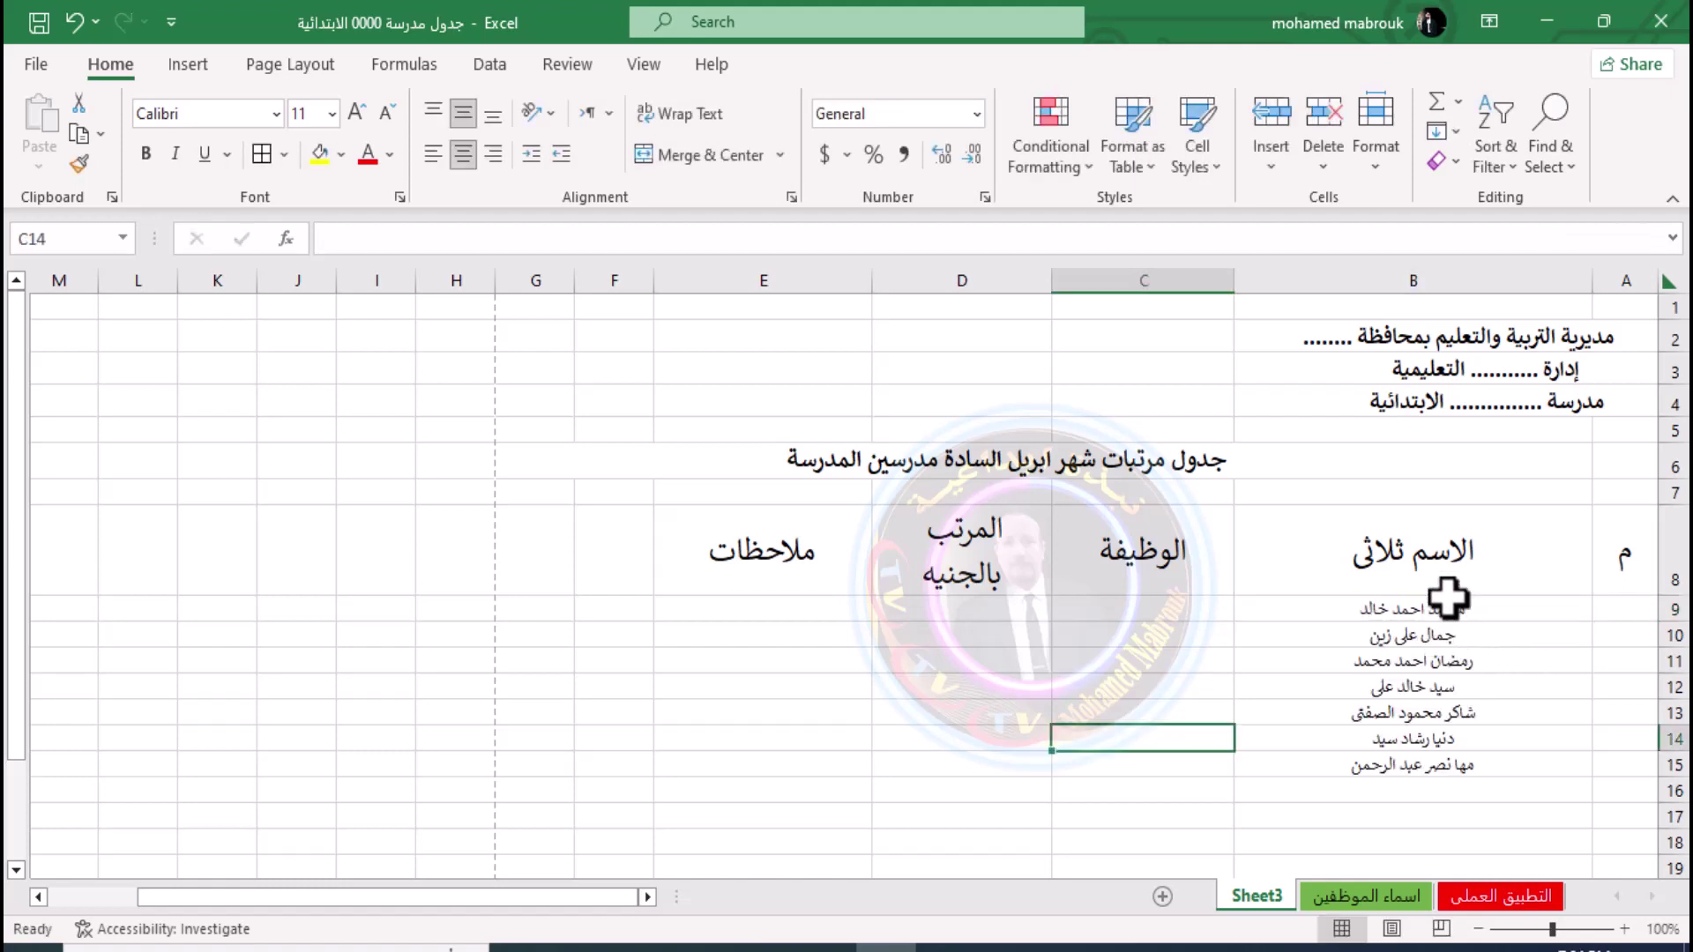
drag(1440, 610, 1413, 764)
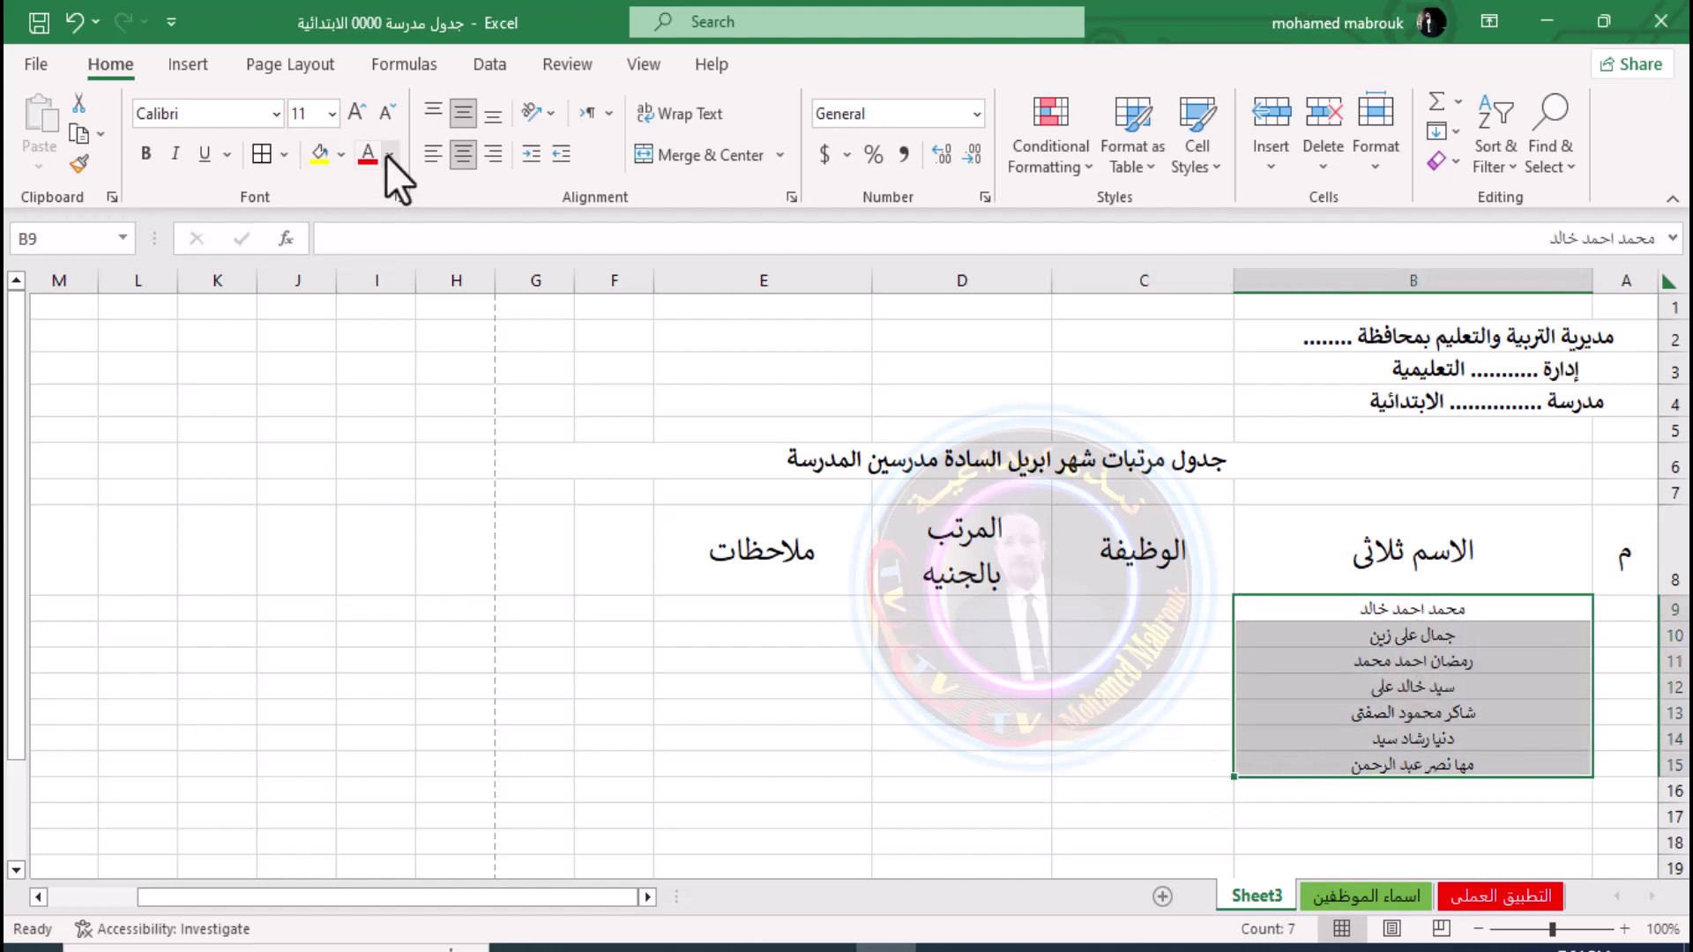
click(1375, 764)
click(1418, 687)
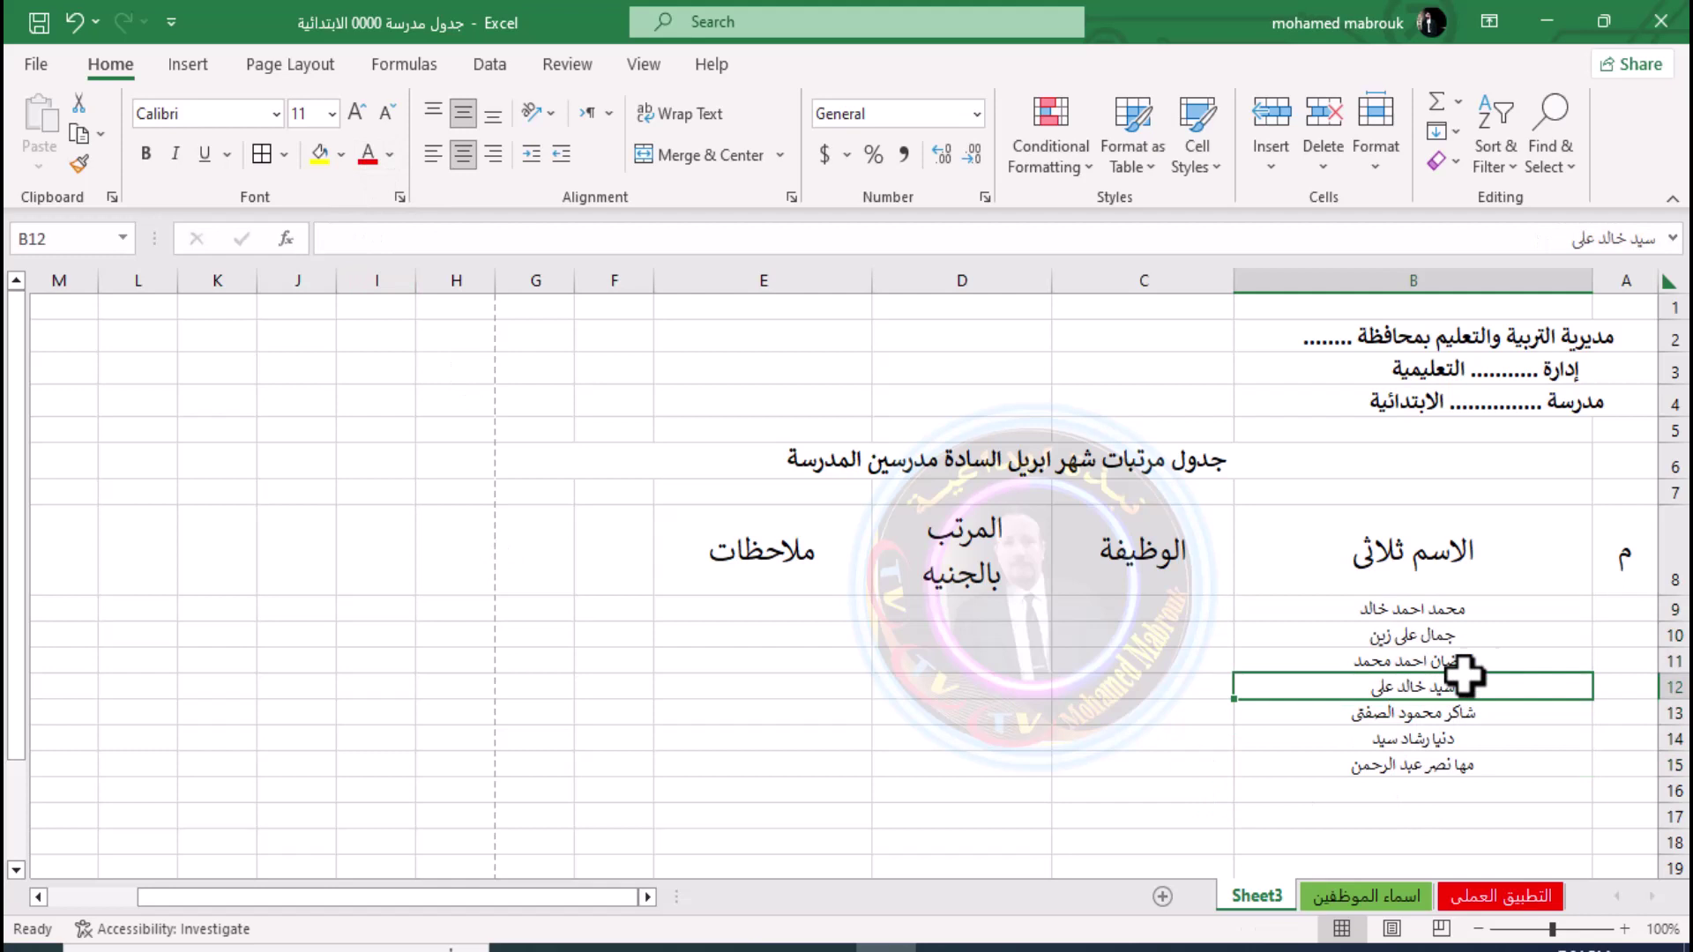
click(1514, 609)
drag(1614, 617, 572, 811)
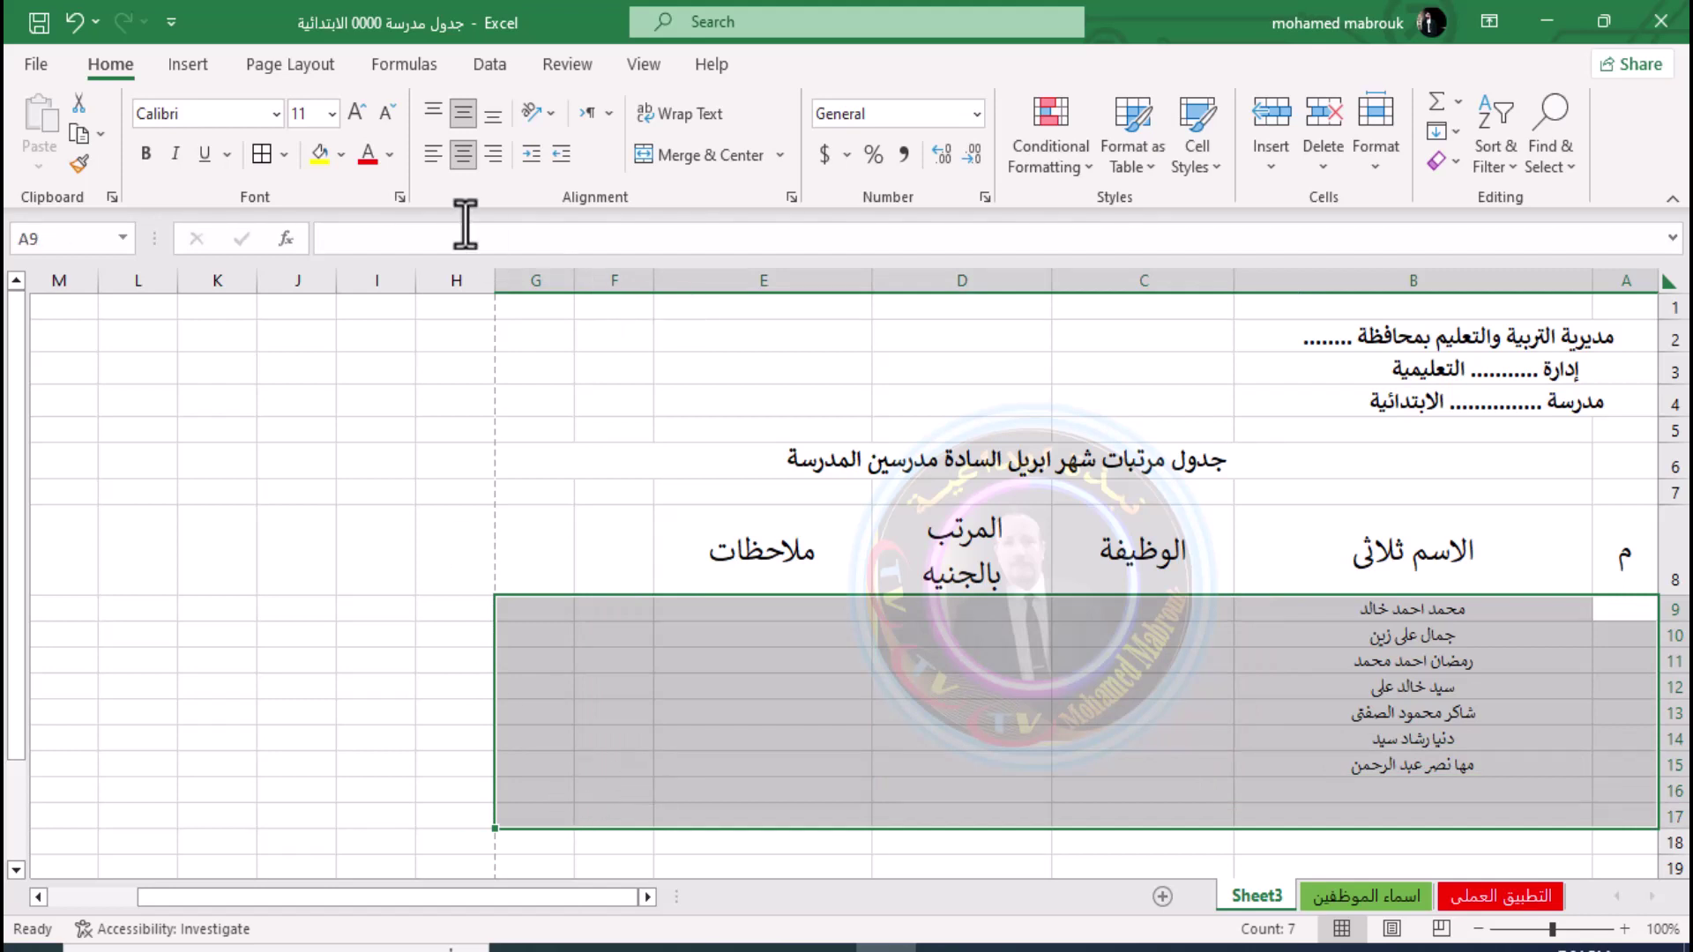
Make the table body A9:F17 bold with 12-point font
click(329, 114)
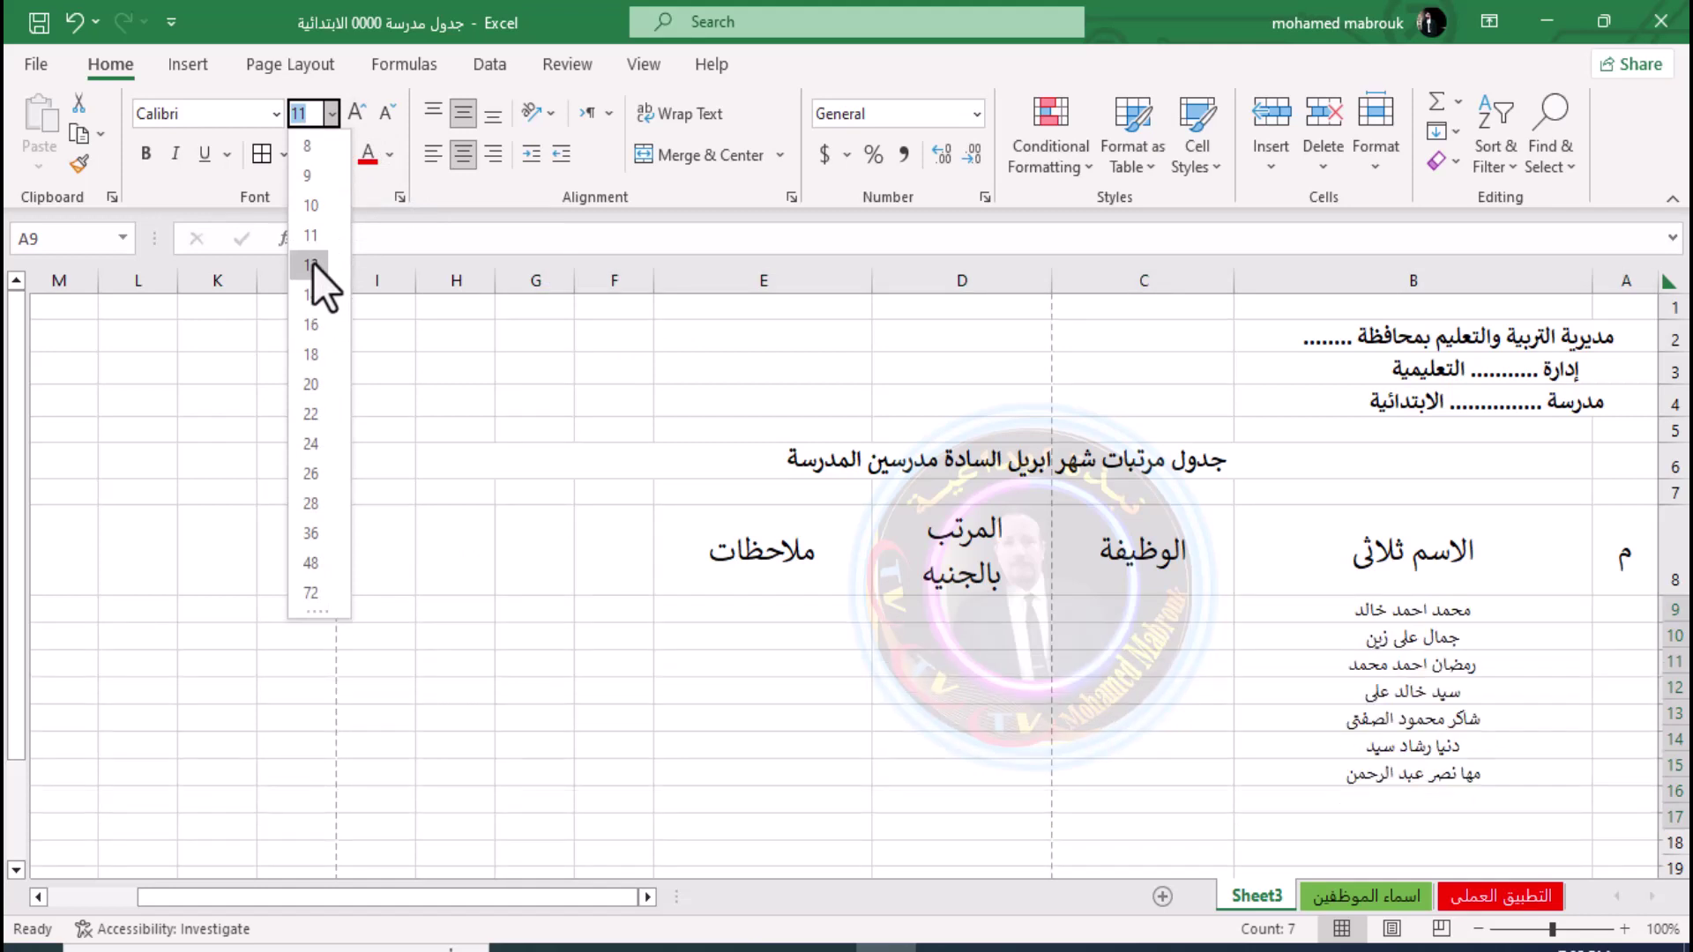
click(312, 263)
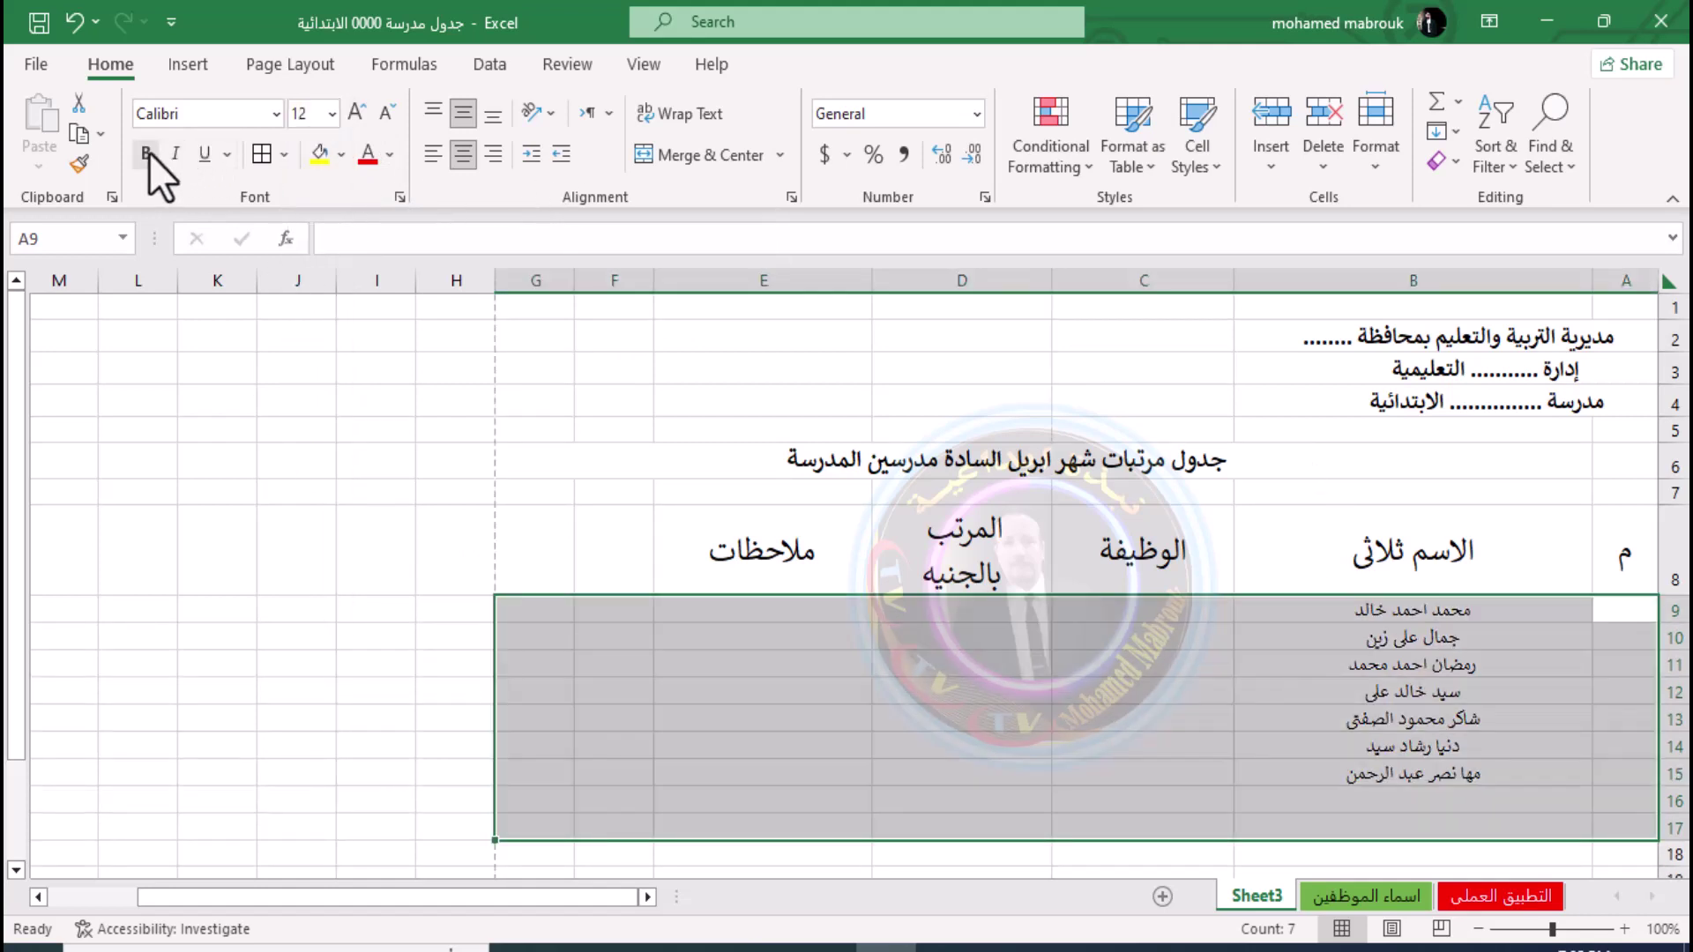
click(146, 153)
click(1414, 690)
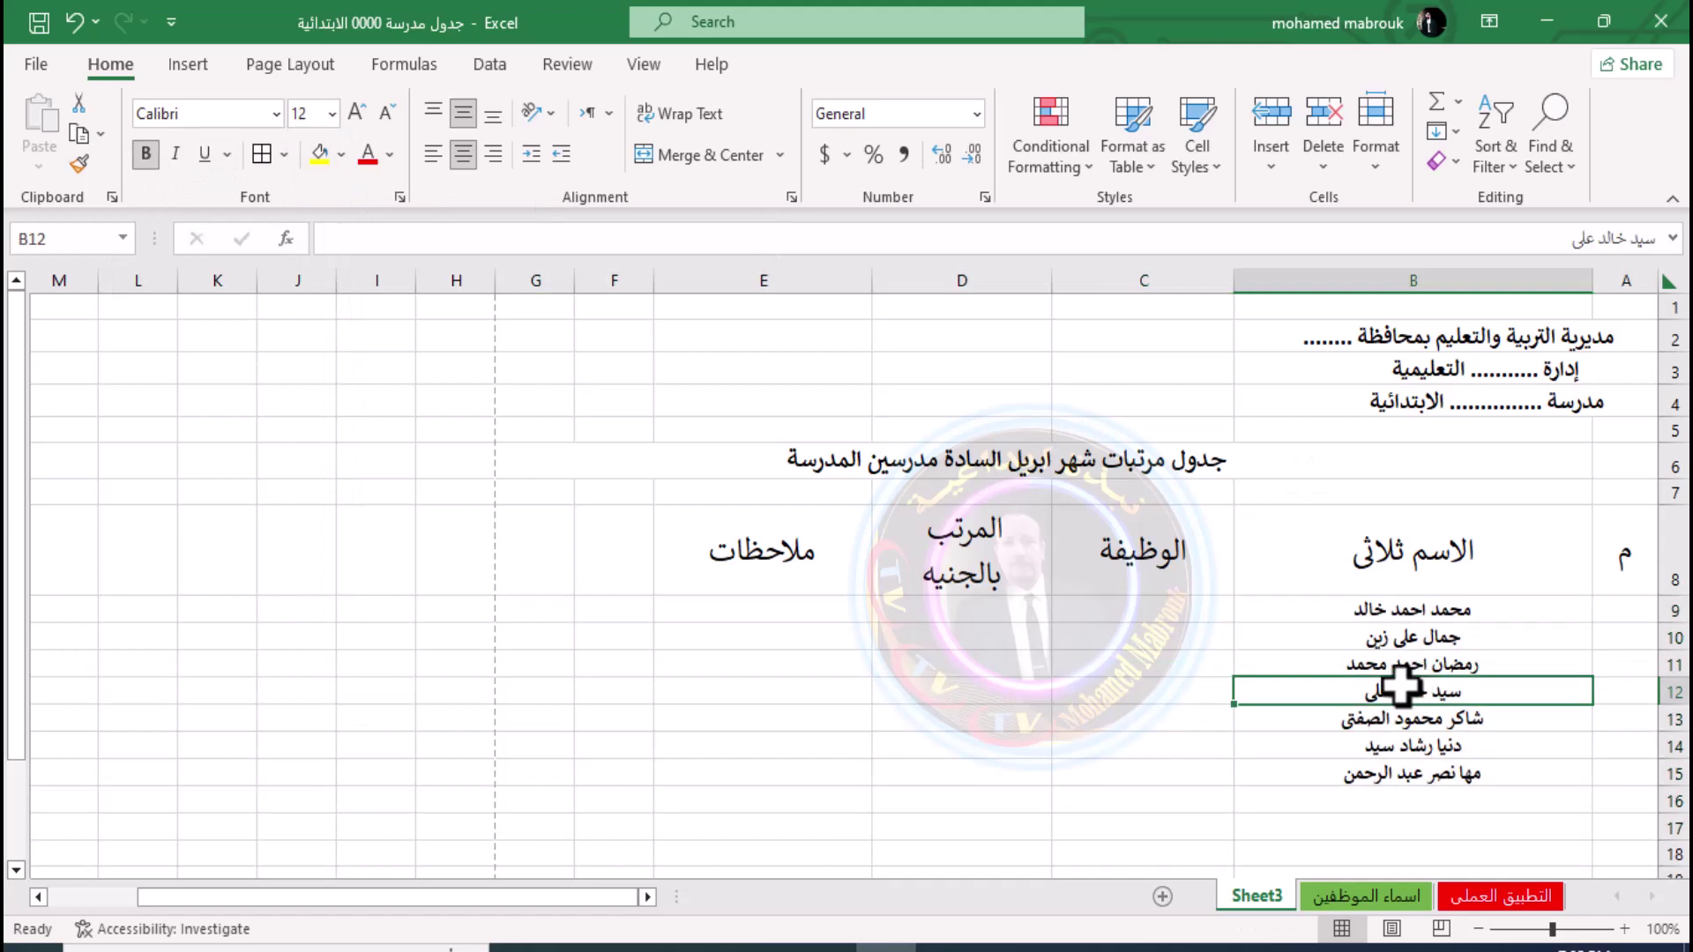
Enter the job titles in C9:C16 and the salaries in D9:D16
click(1201, 606)
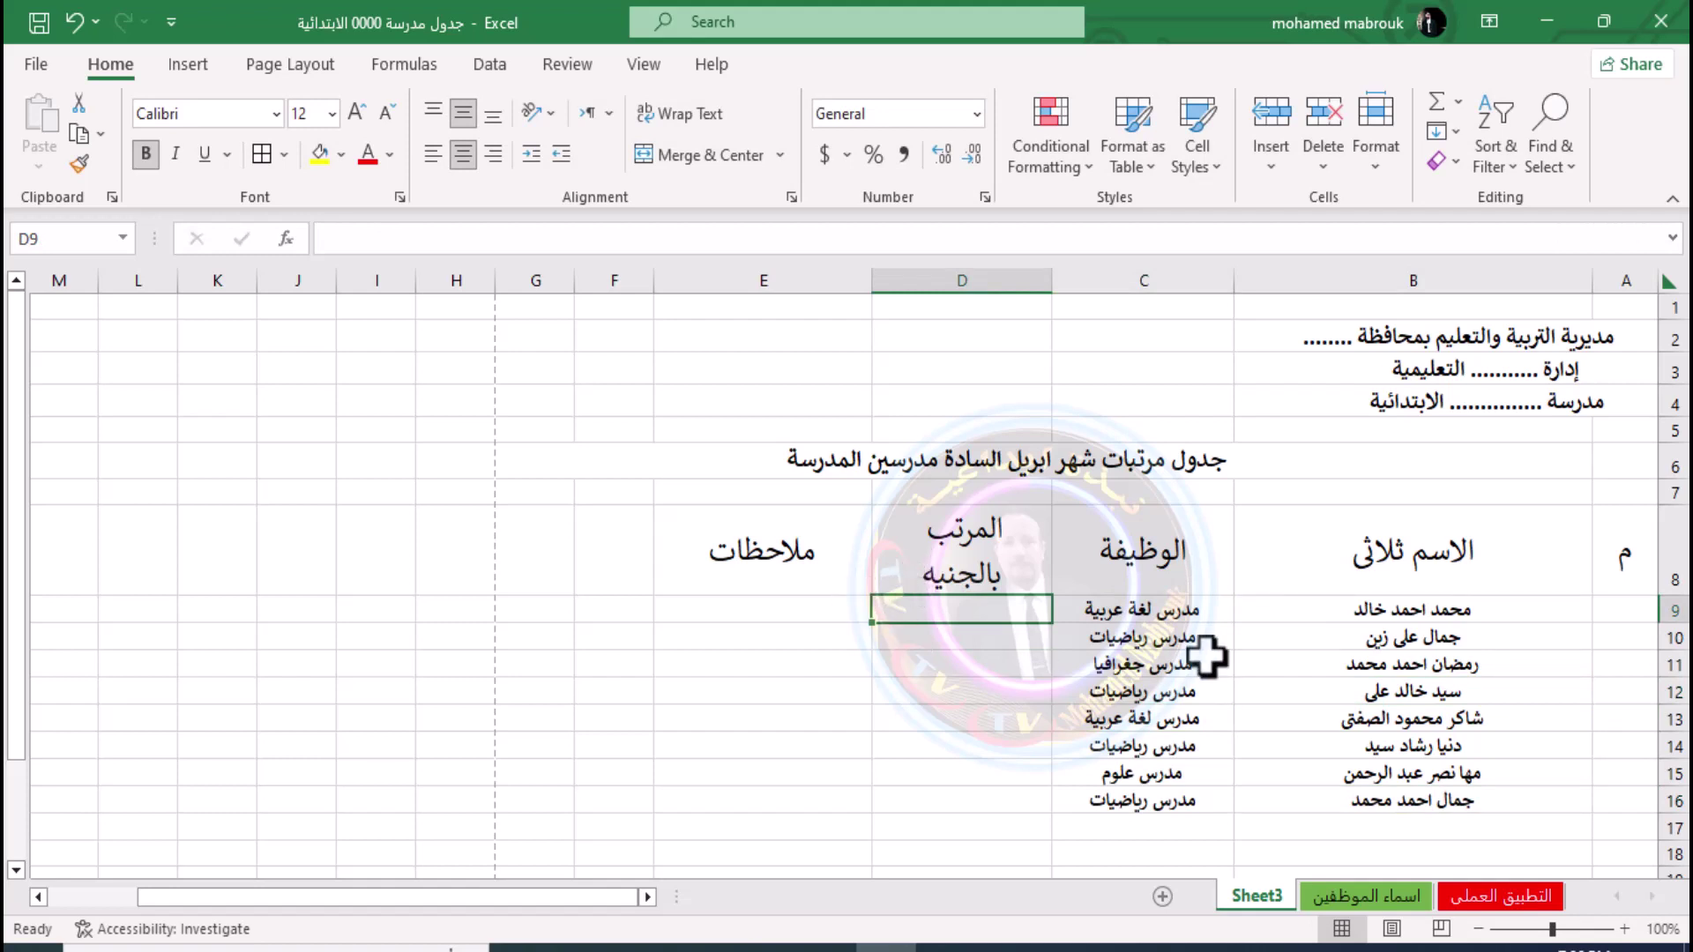
text(40)
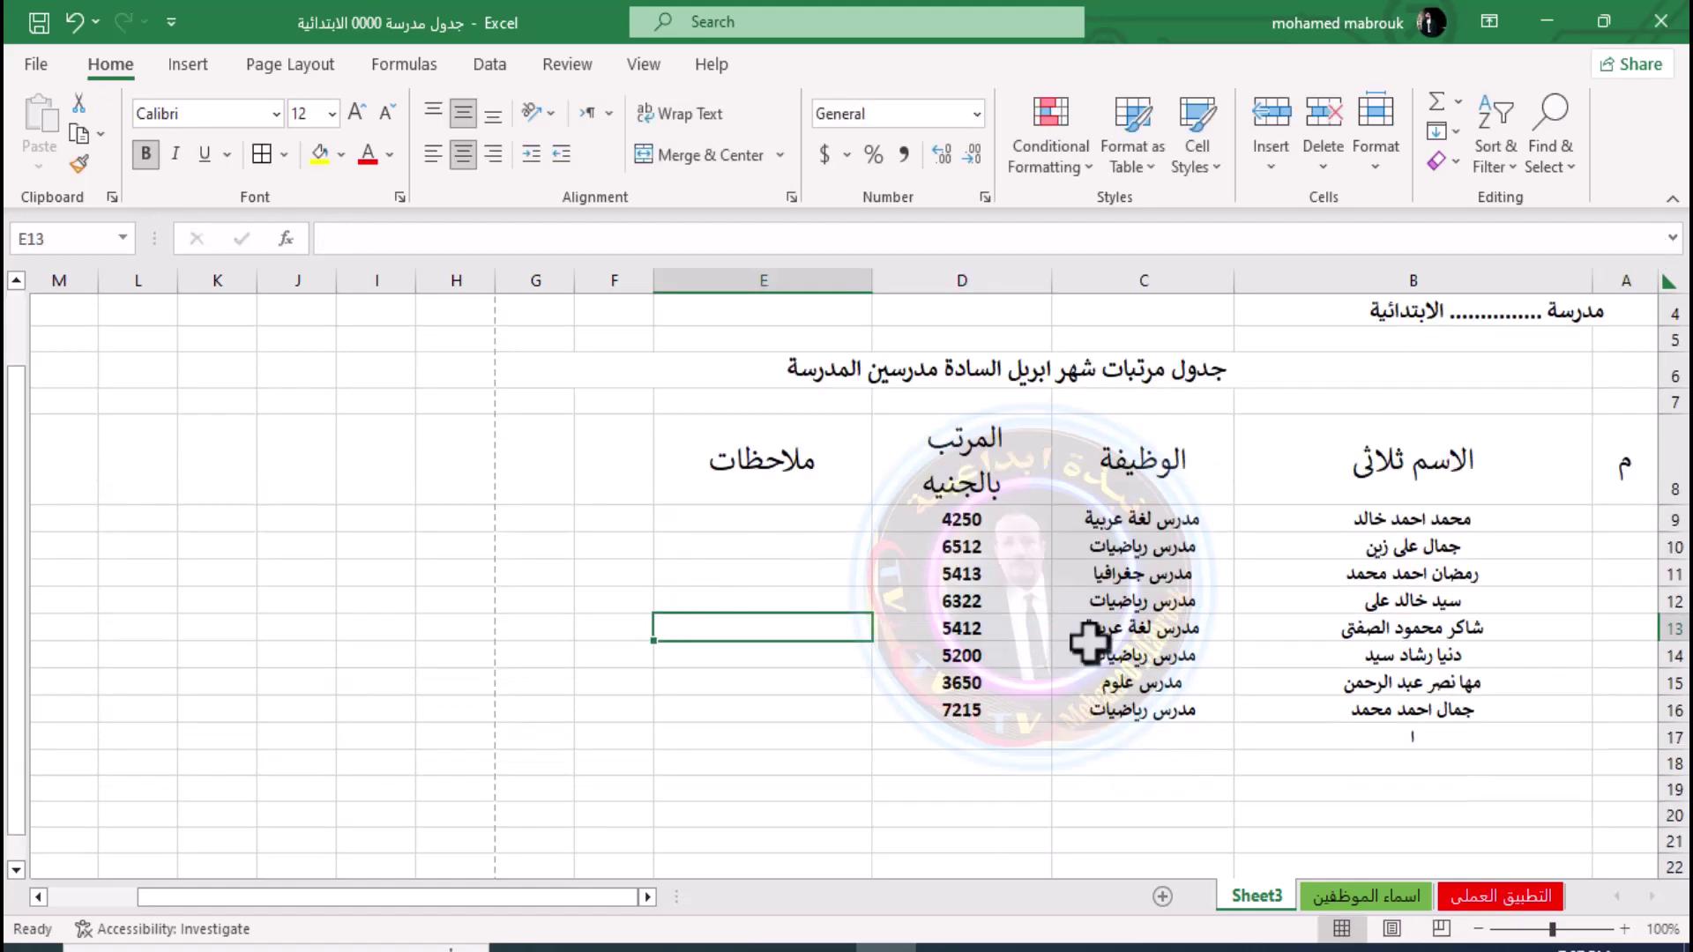
scroll(1087, 548, up, 1)
scroll(1087, 643, down, 2)
click(1246, 723)
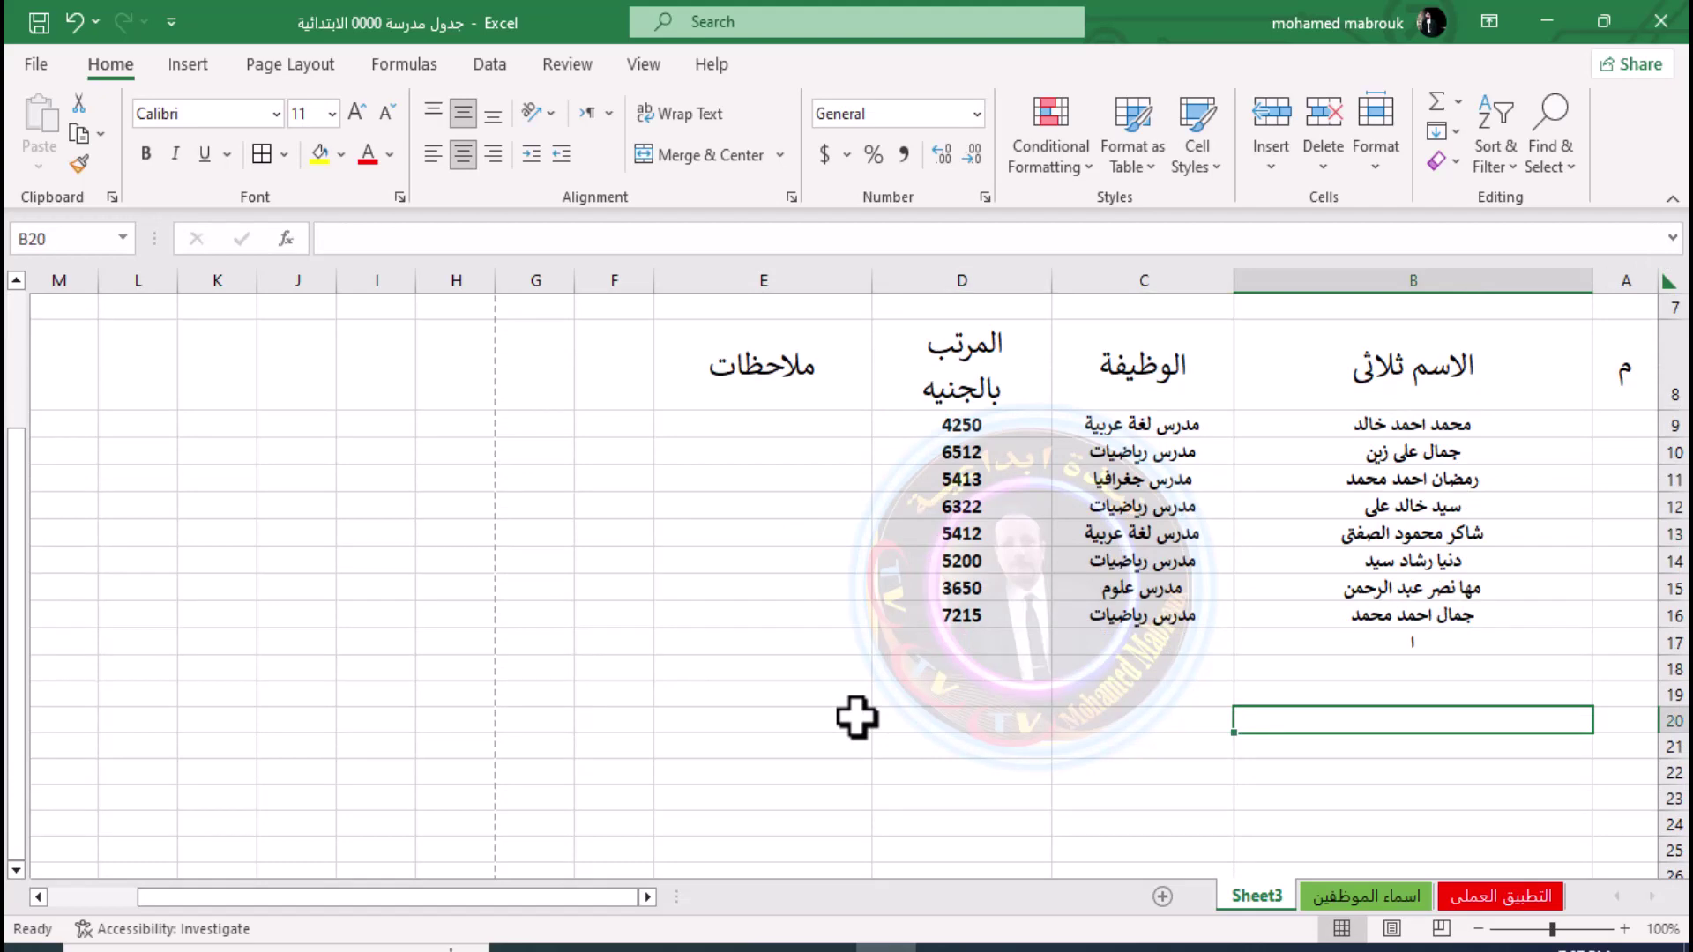
scroll(857, 718, up, 1)
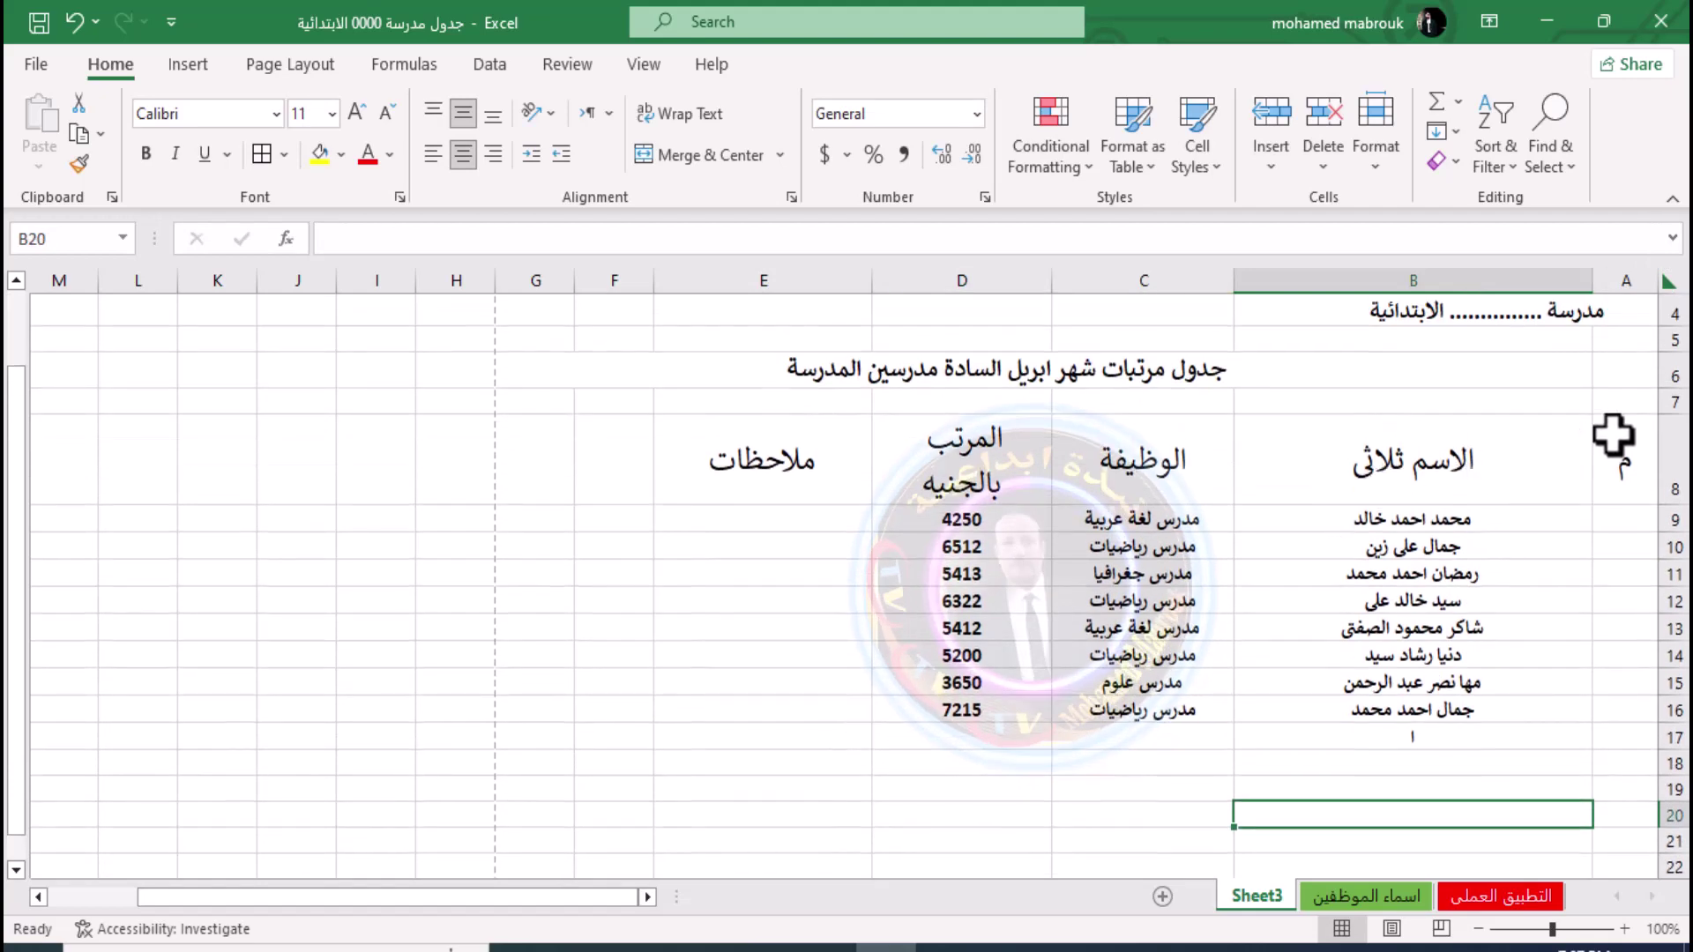
Select A8:E16 and apply All Borders to every cell of the table
drag(1617, 441, 867, 725)
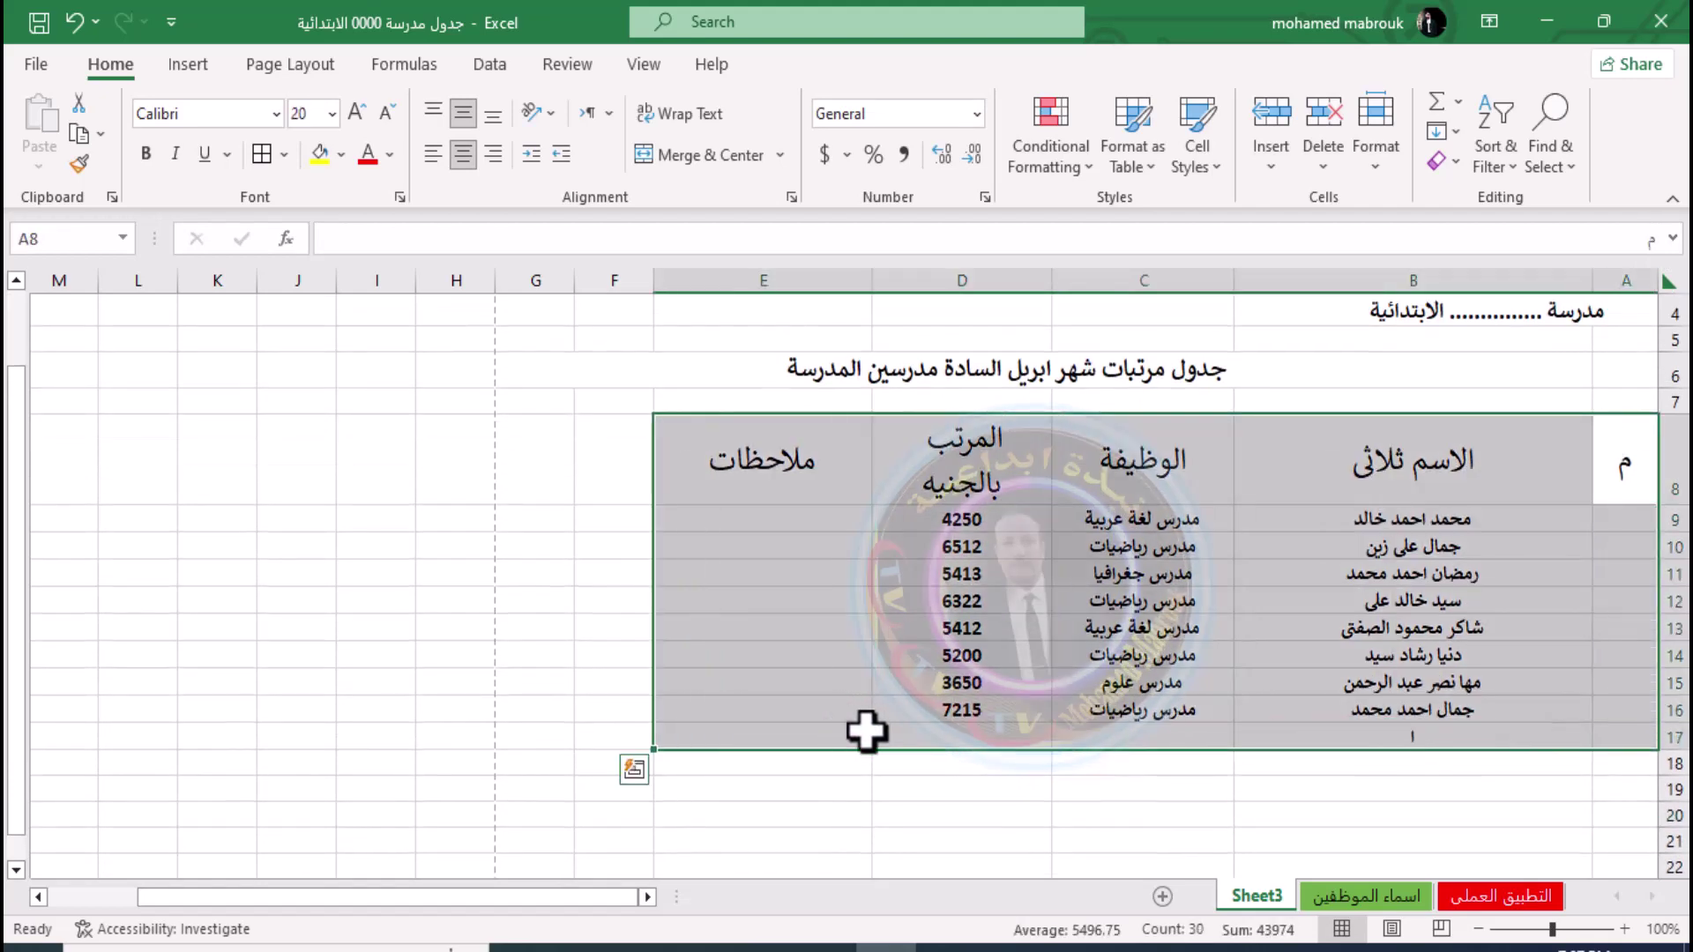
click(1359, 737)
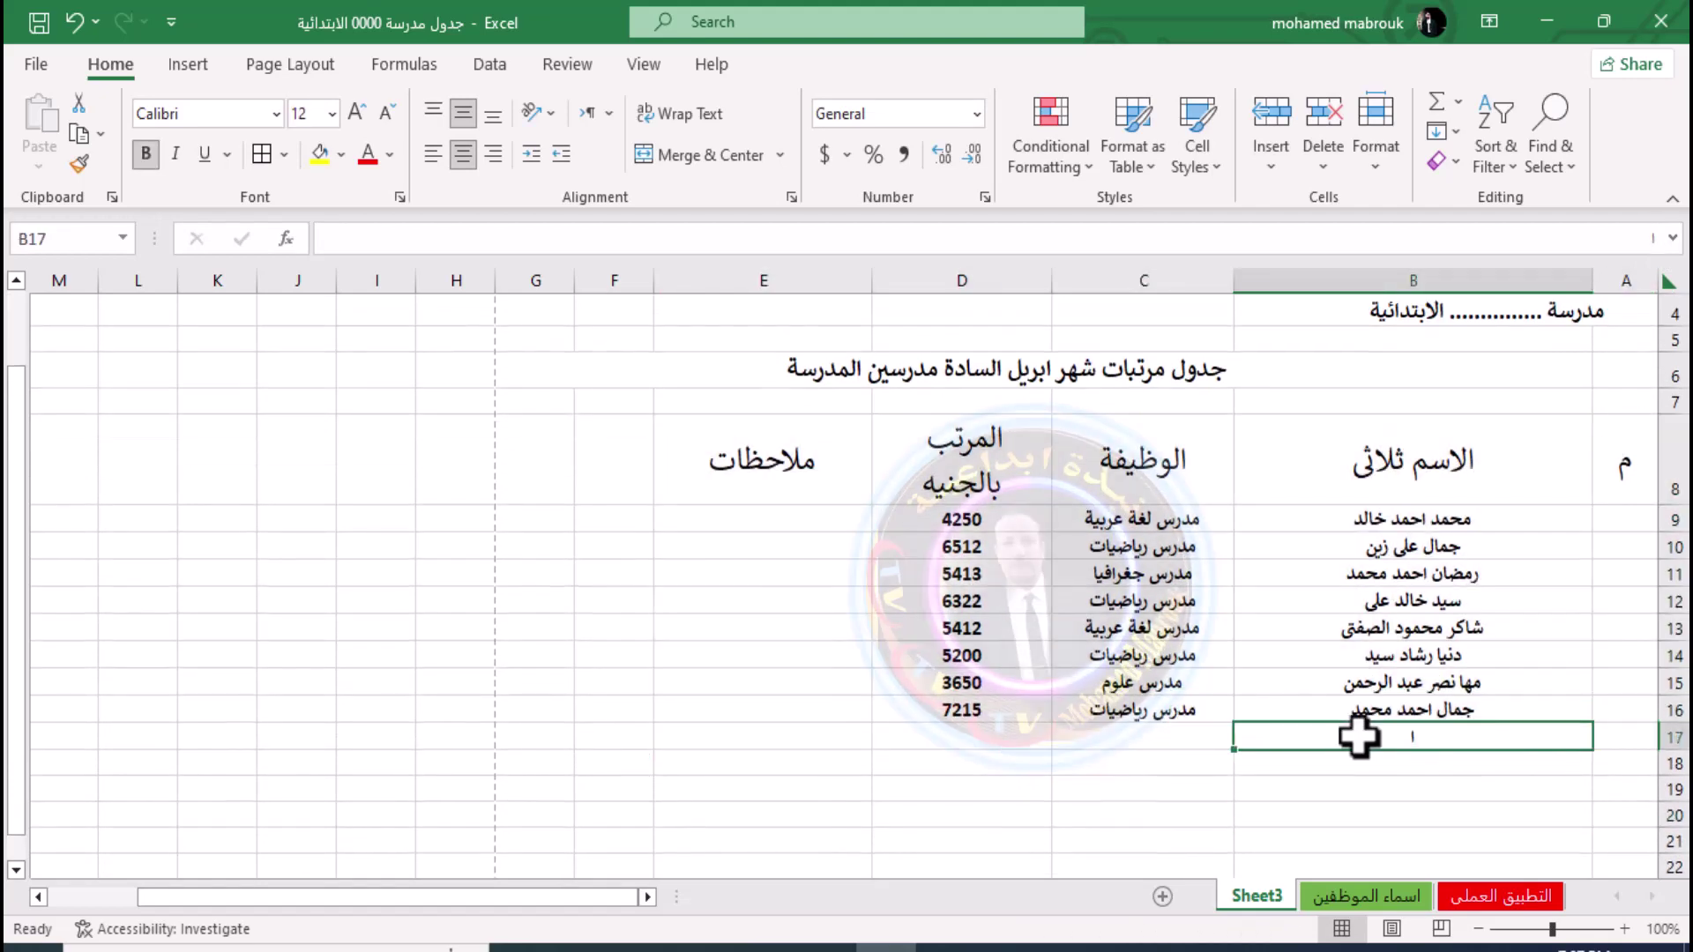
click(1382, 621)
drag(1621, 445, 696, 701)
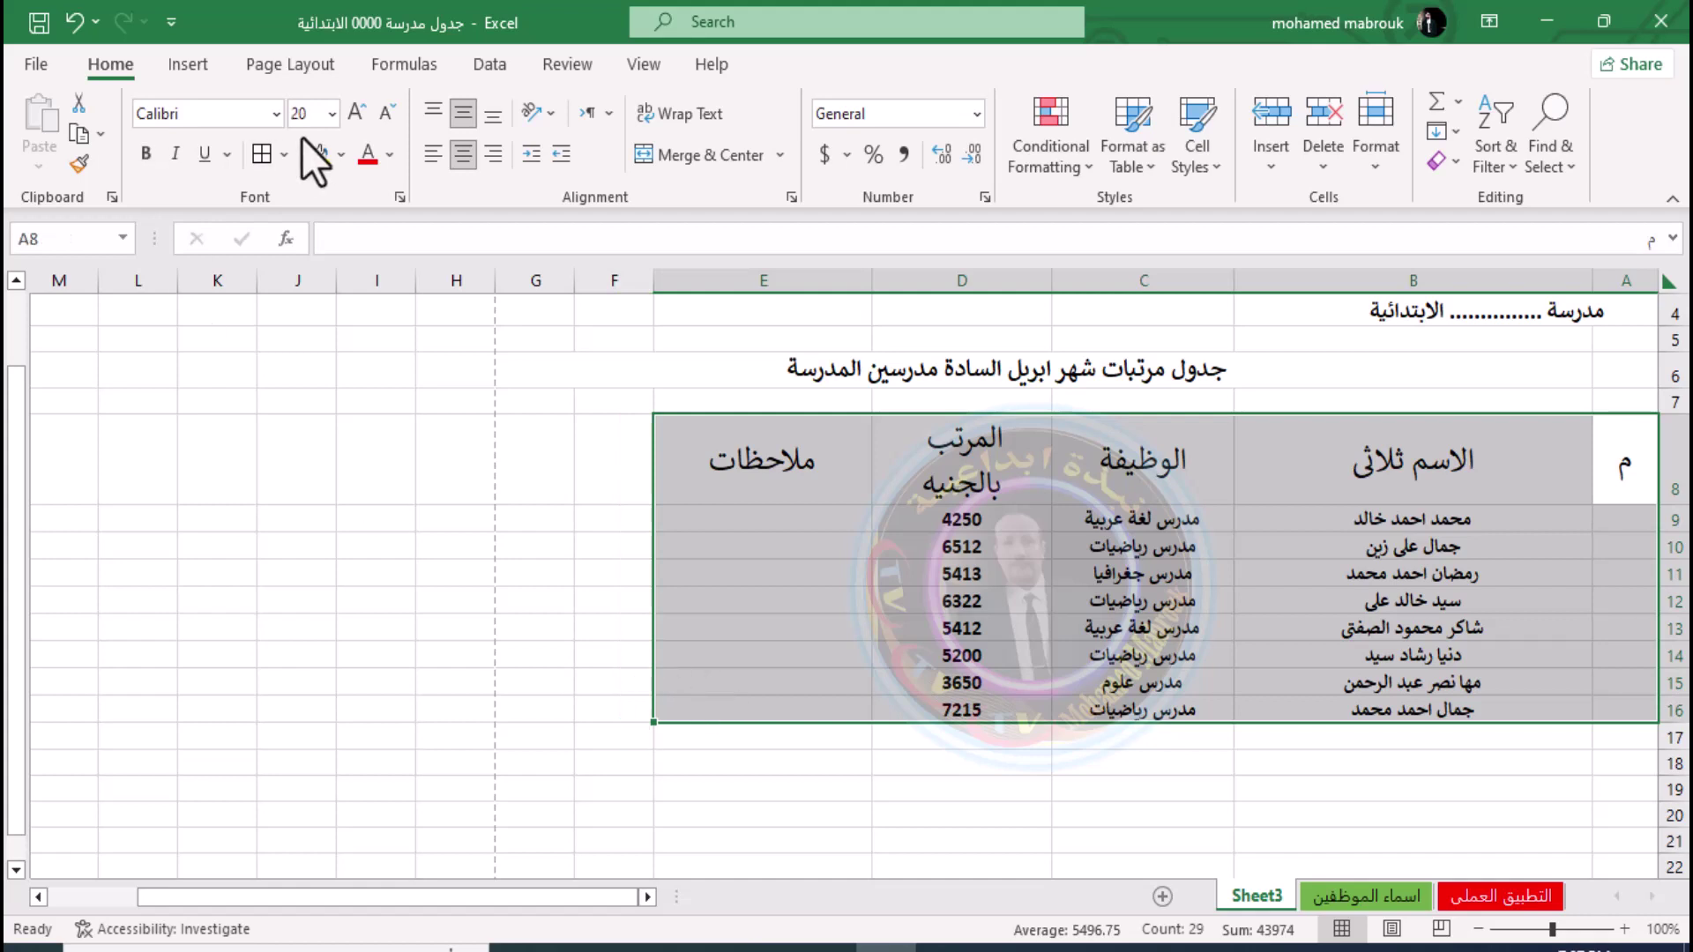
click(283, 155)
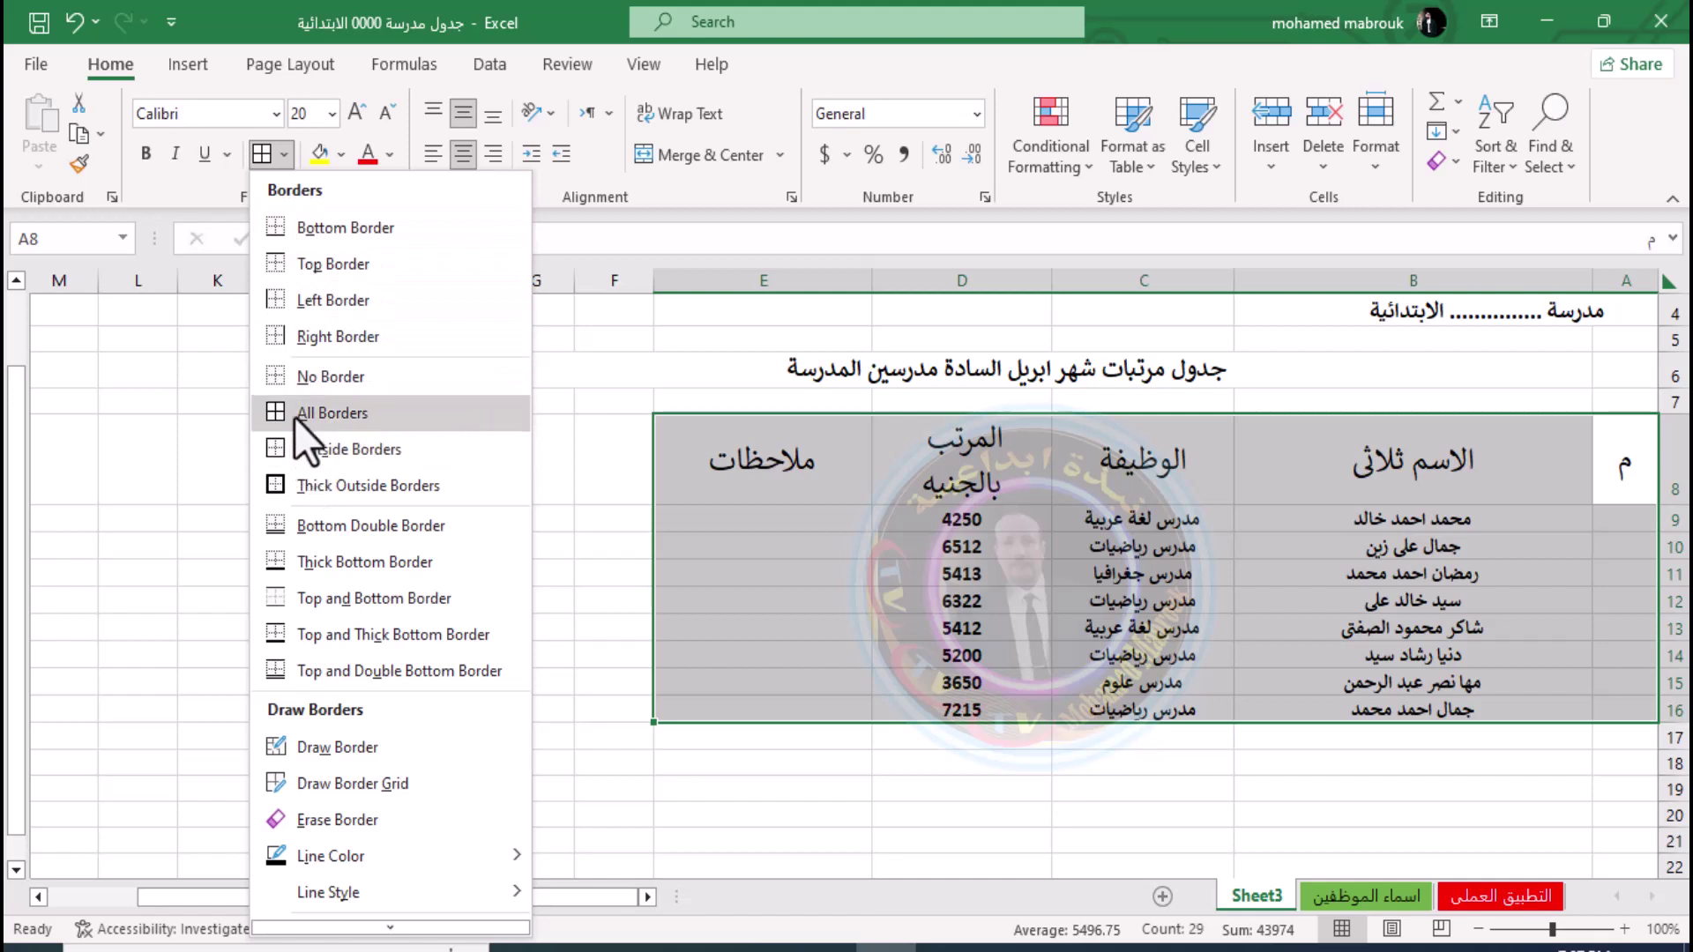
click(351, 409)
click(1162, 651)
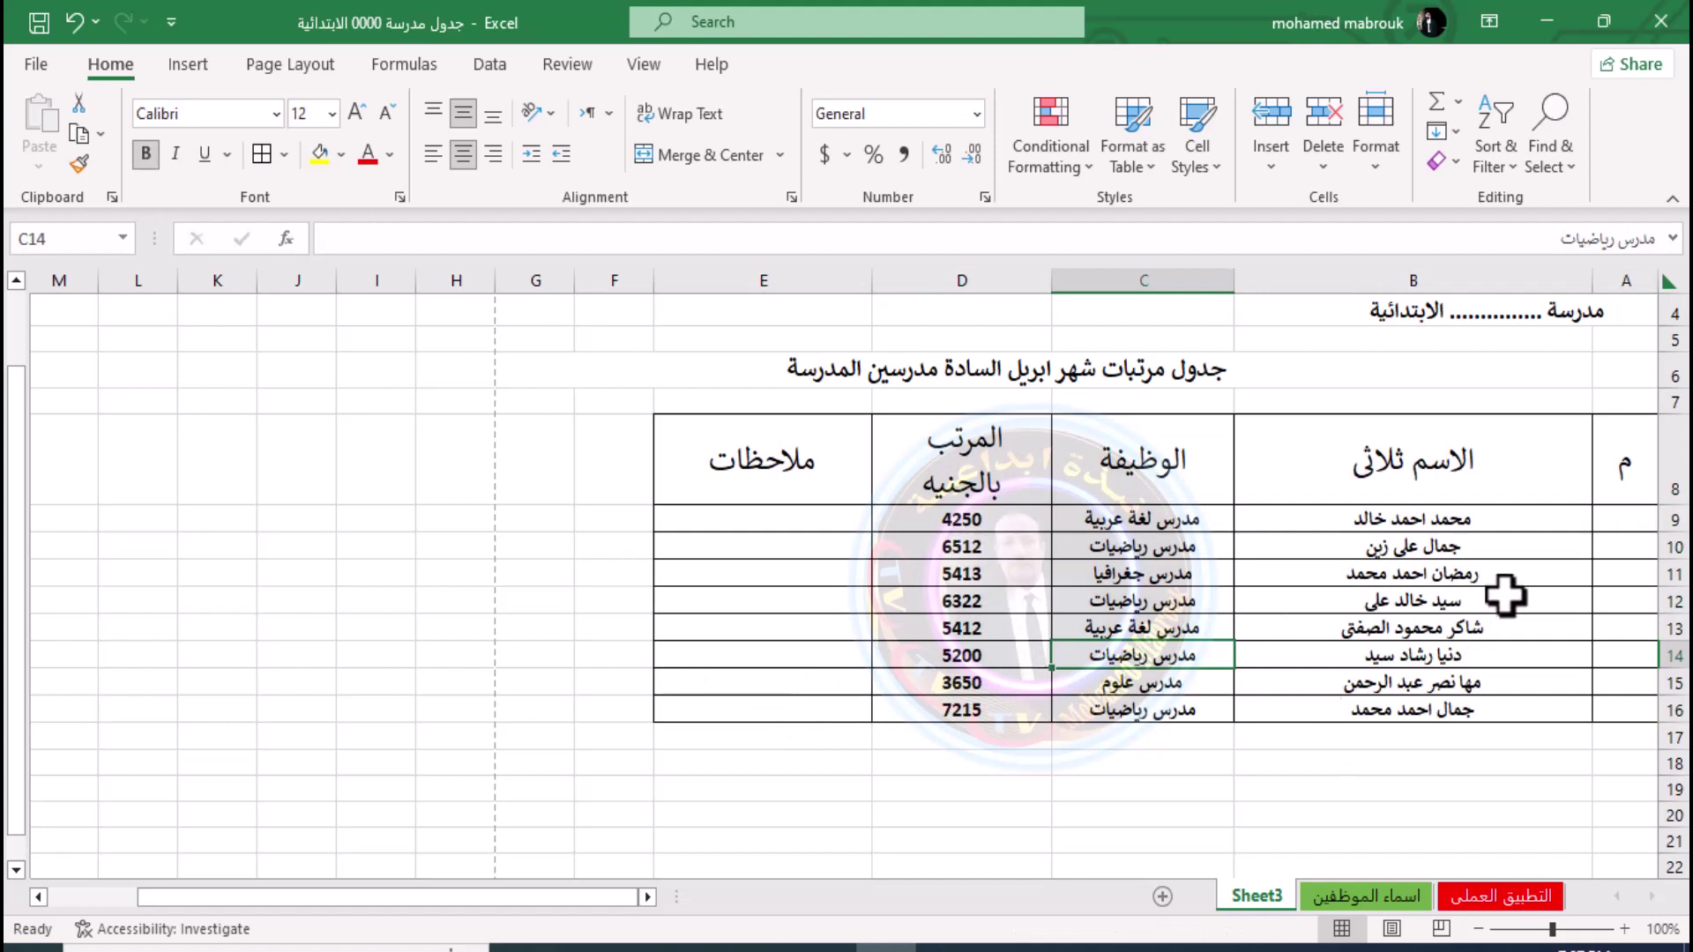
Undo the borders and convert A8:E16 into a table with headers using Ctrl+T
key(ctrl+z)
click(1625, 547)
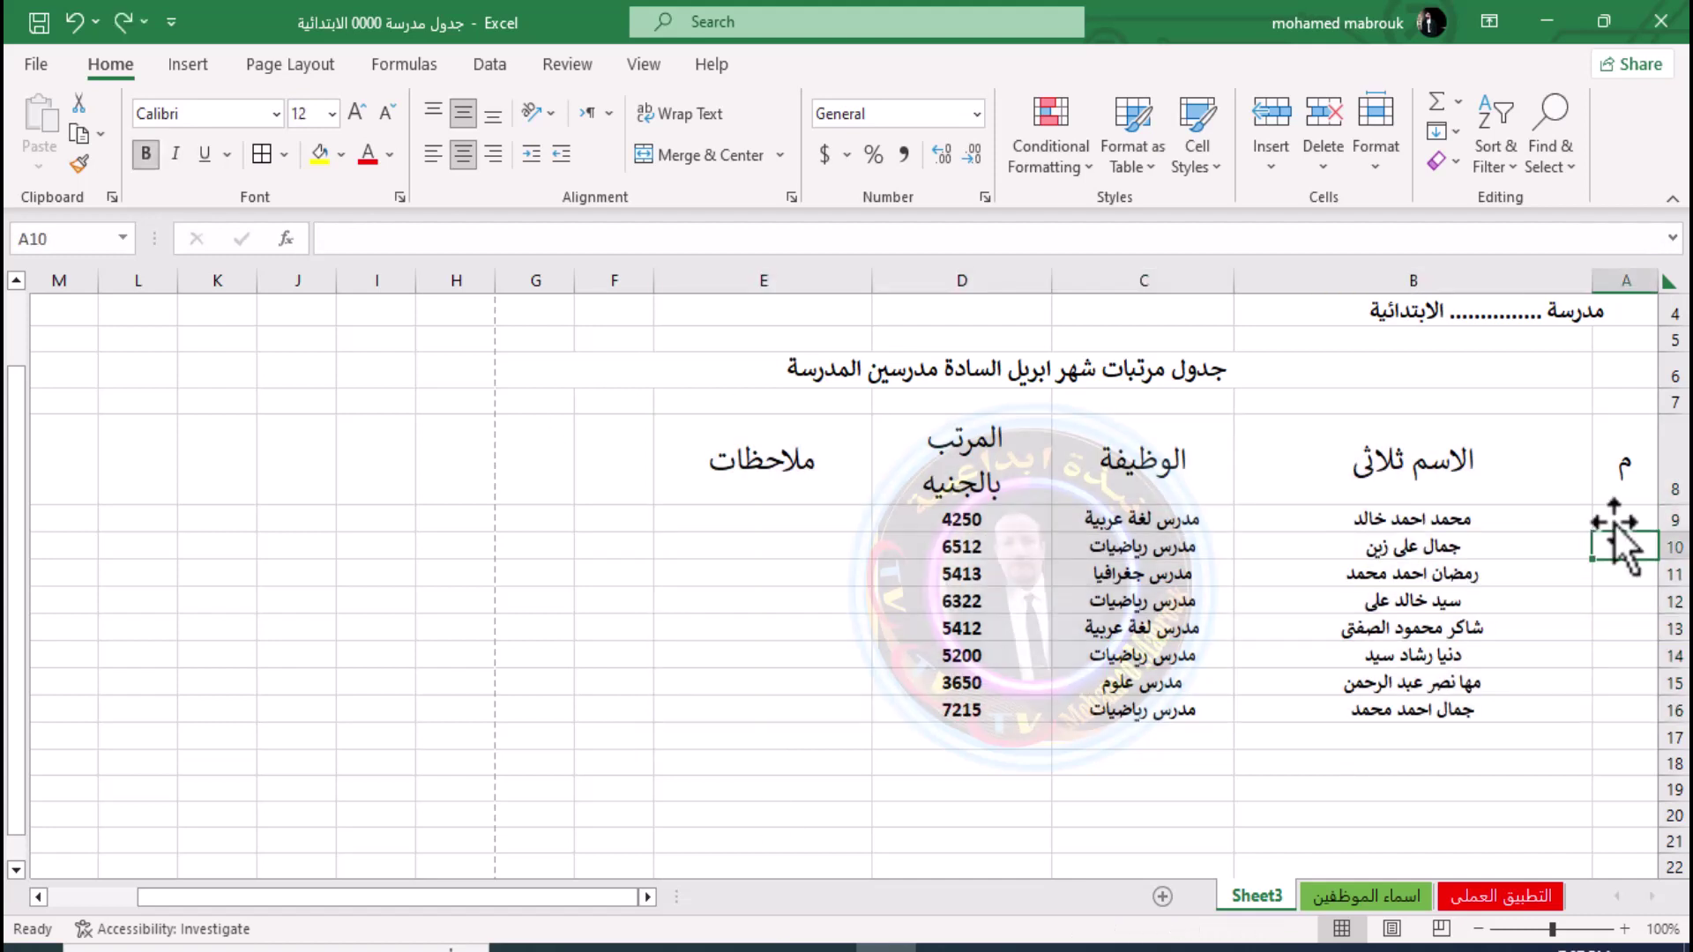
click(1627, 489)
drag(1627, 489, 788, 711)
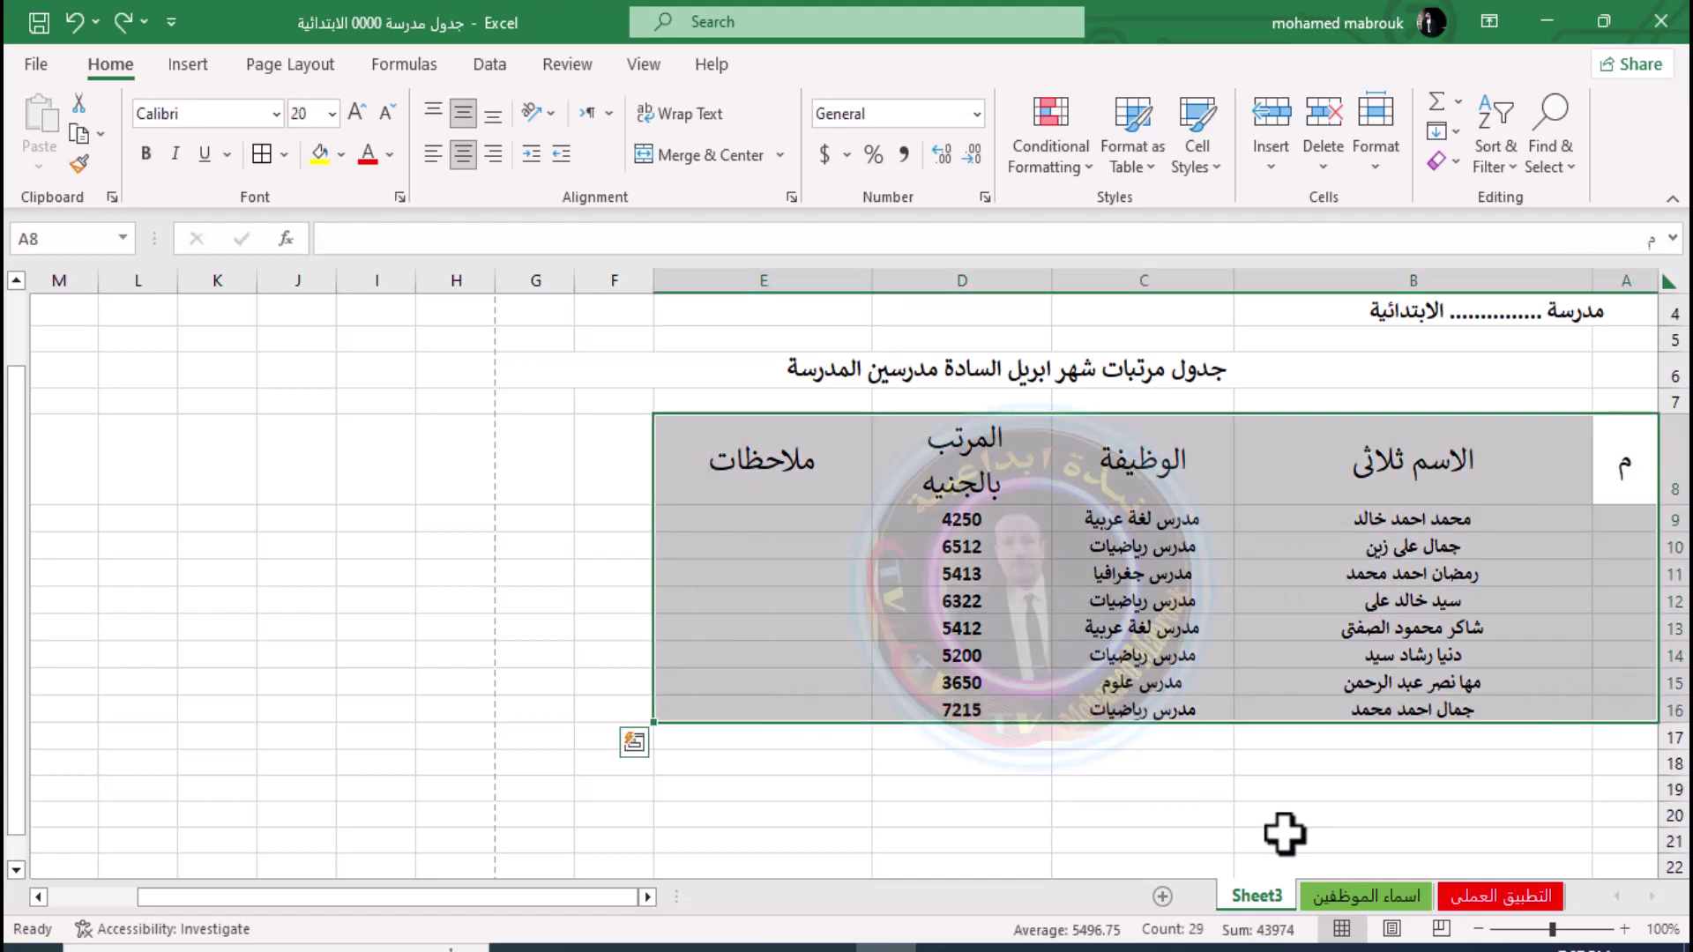
key(ctrl+t)
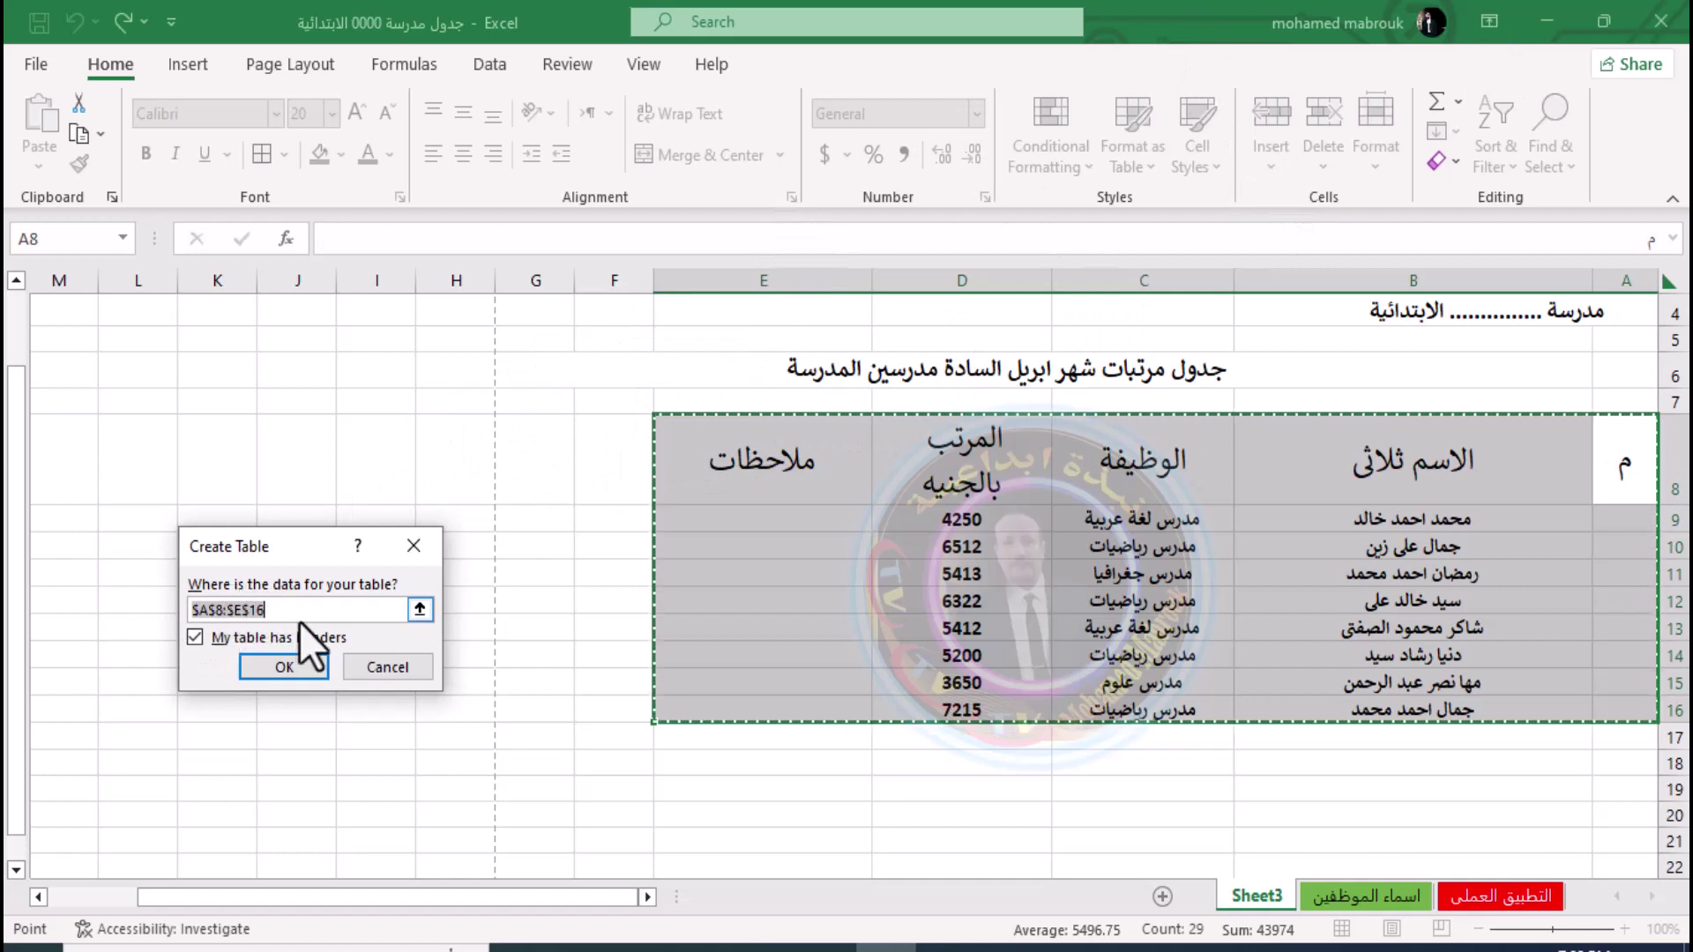
click(291, 670)
Apply the light yellow Table Style Light 19 with banded rows to the table
click(1333, 642)
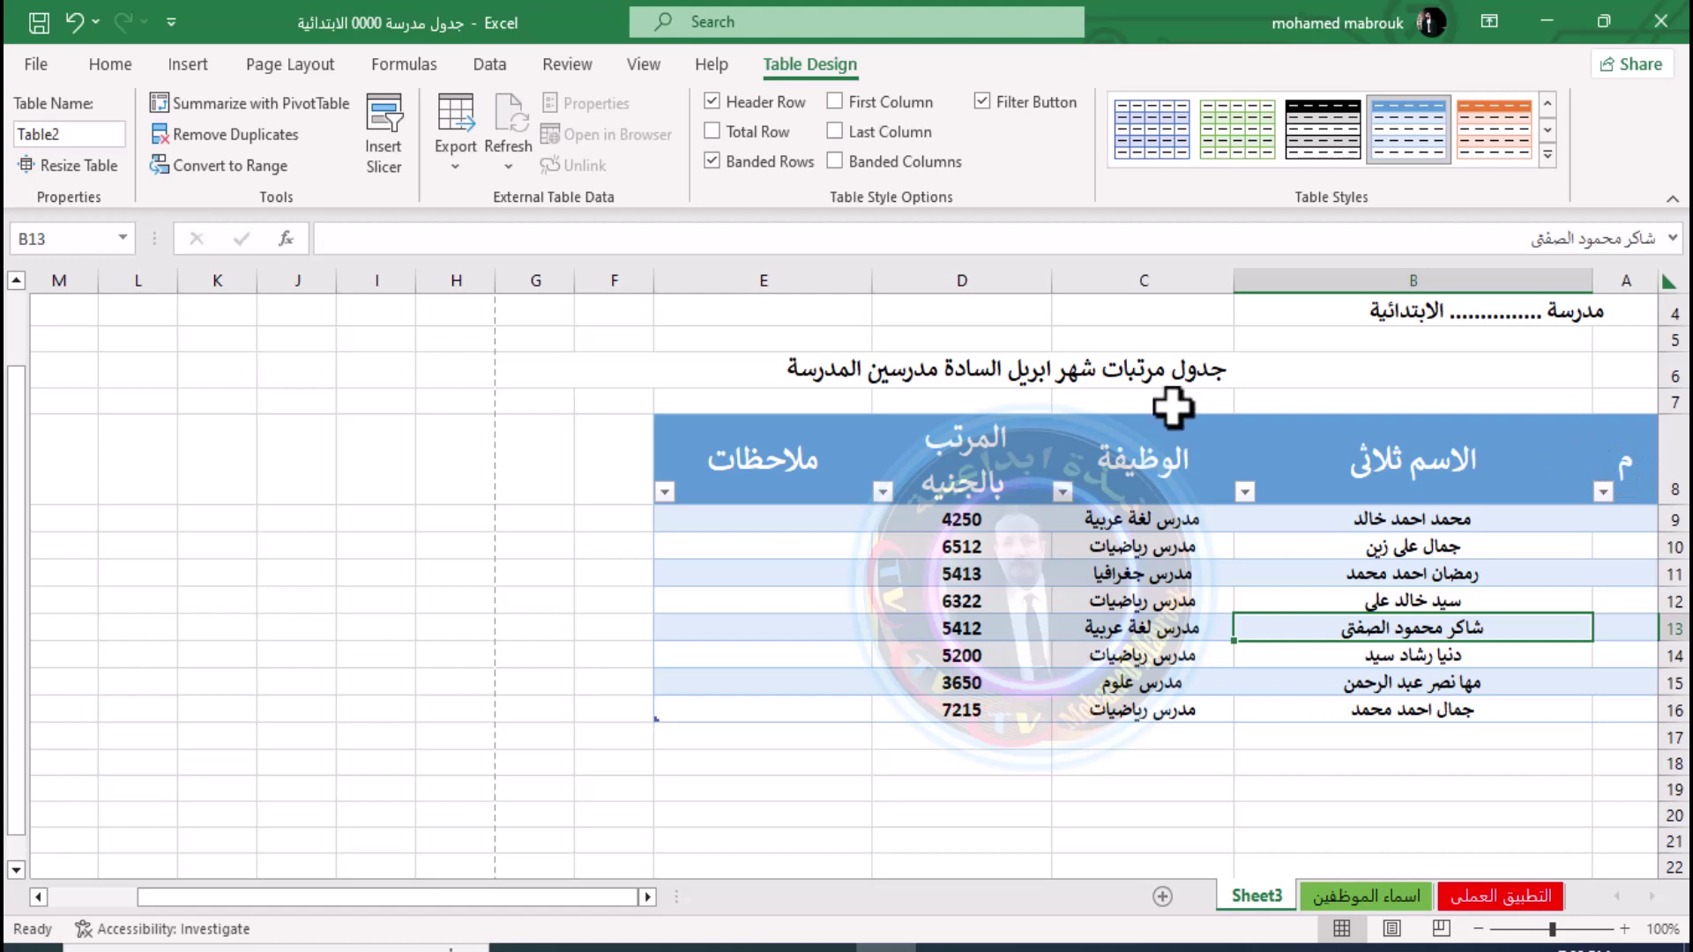
click(1548, 158)
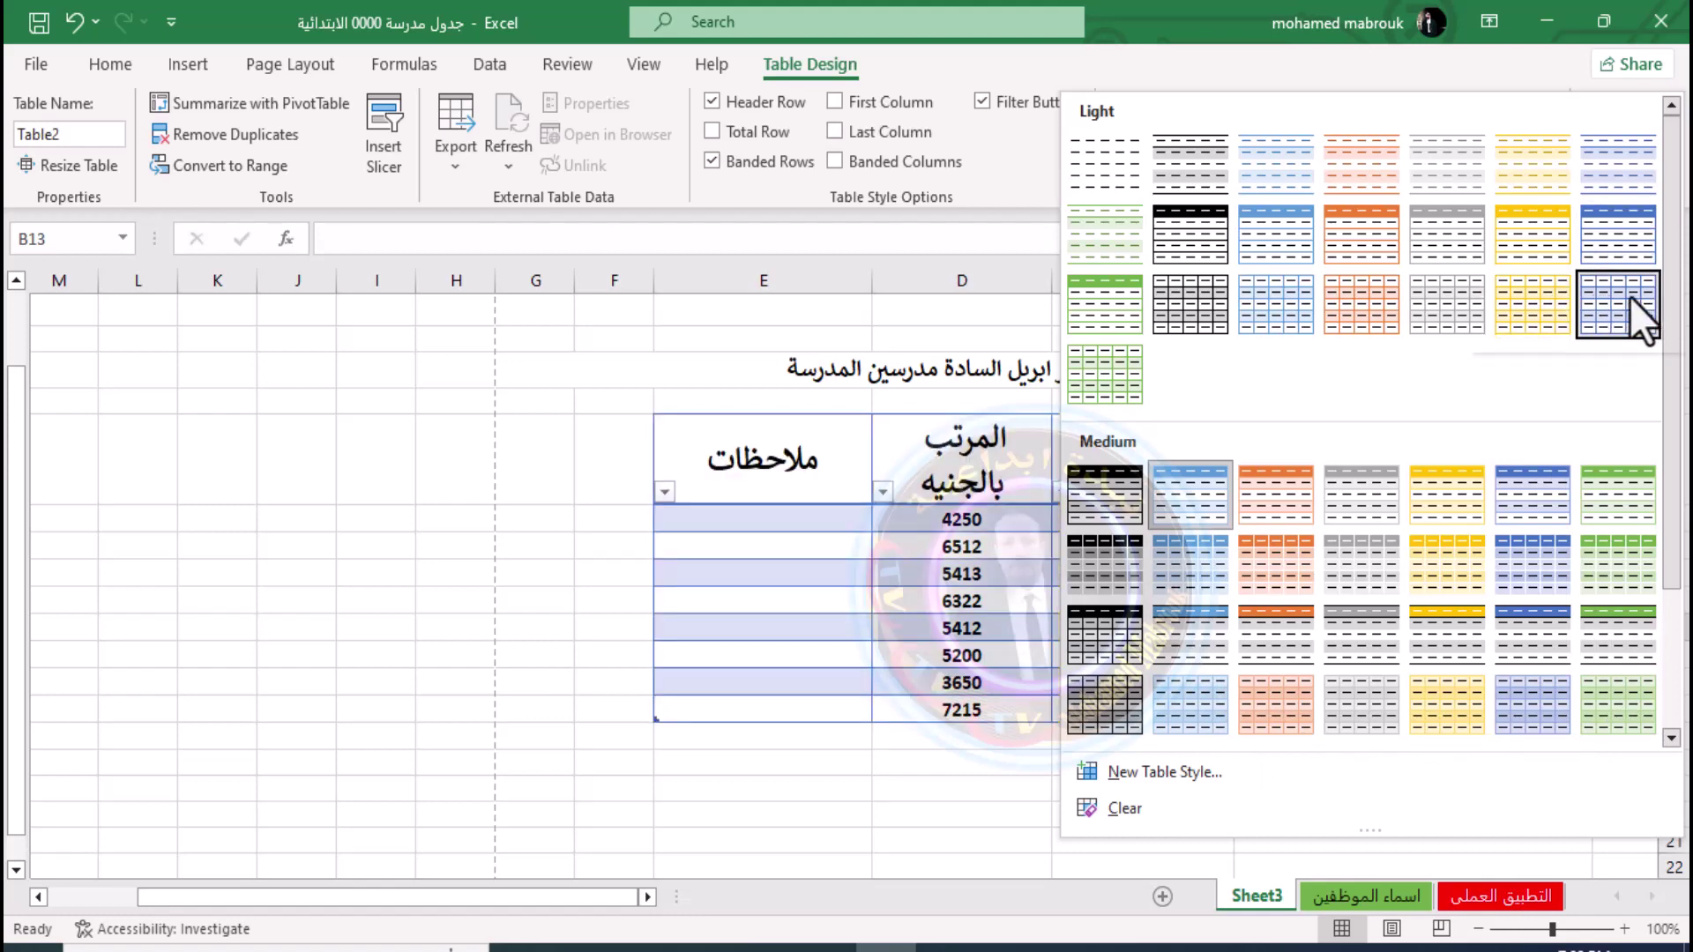
click(1559, 289)
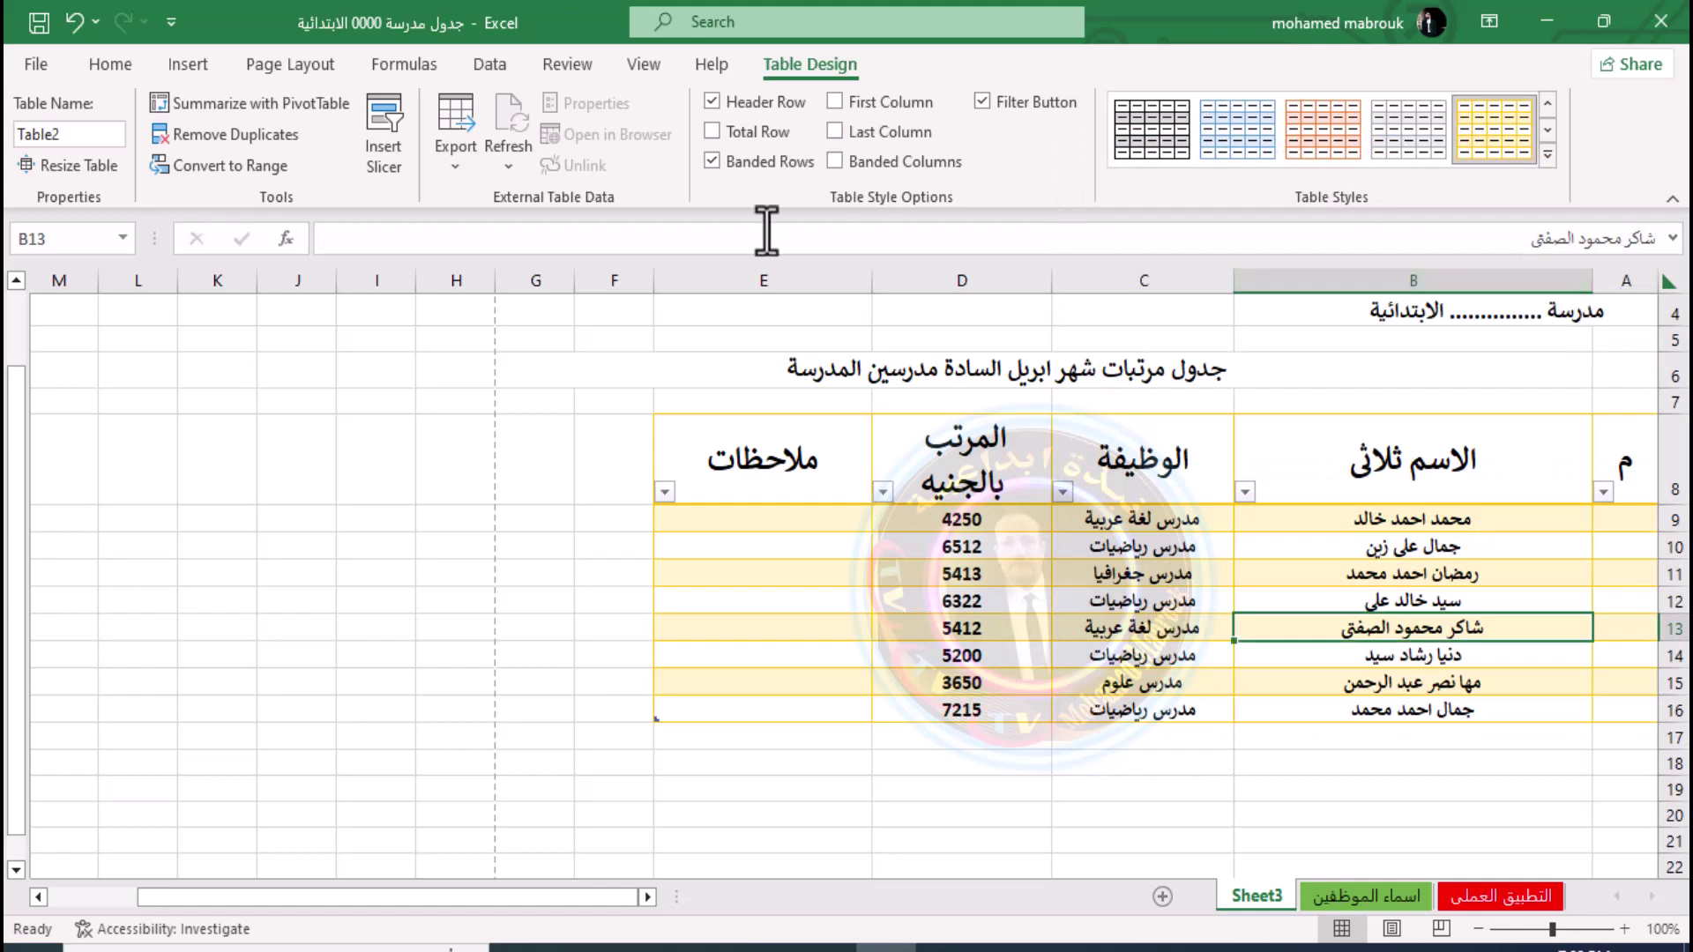
click(1003, 650)
drag(1635, 453, 781, 467)
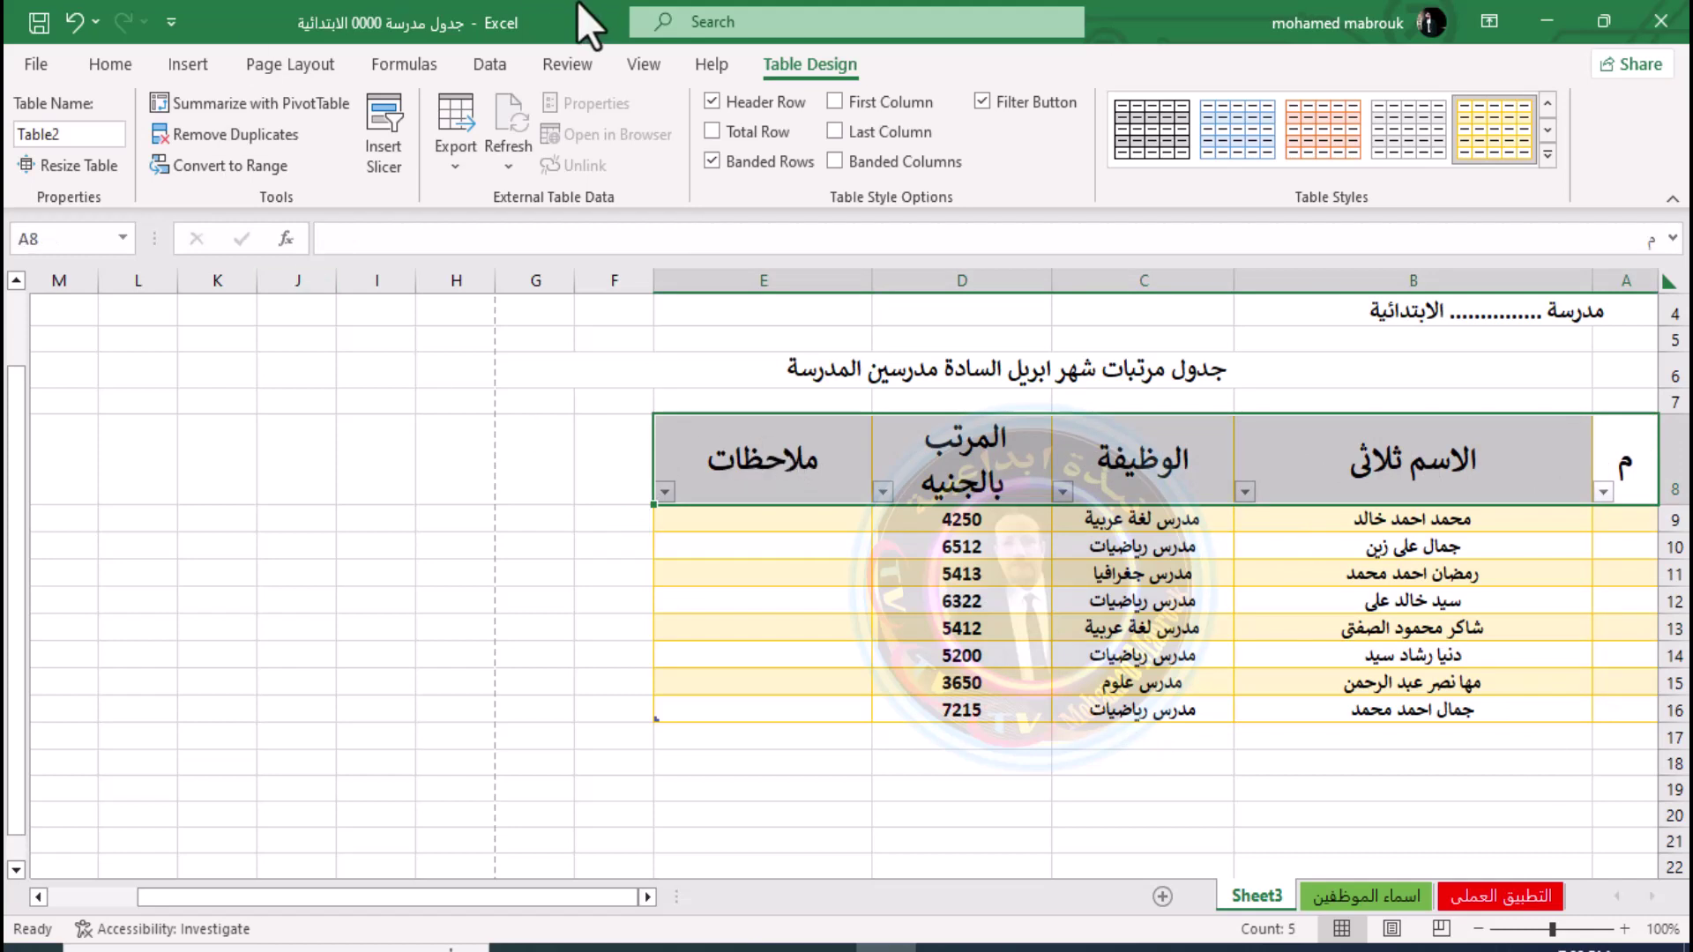
Switch off Filter under Sort & Filter to hide the header arrows, then open print preview
click(106, 67)
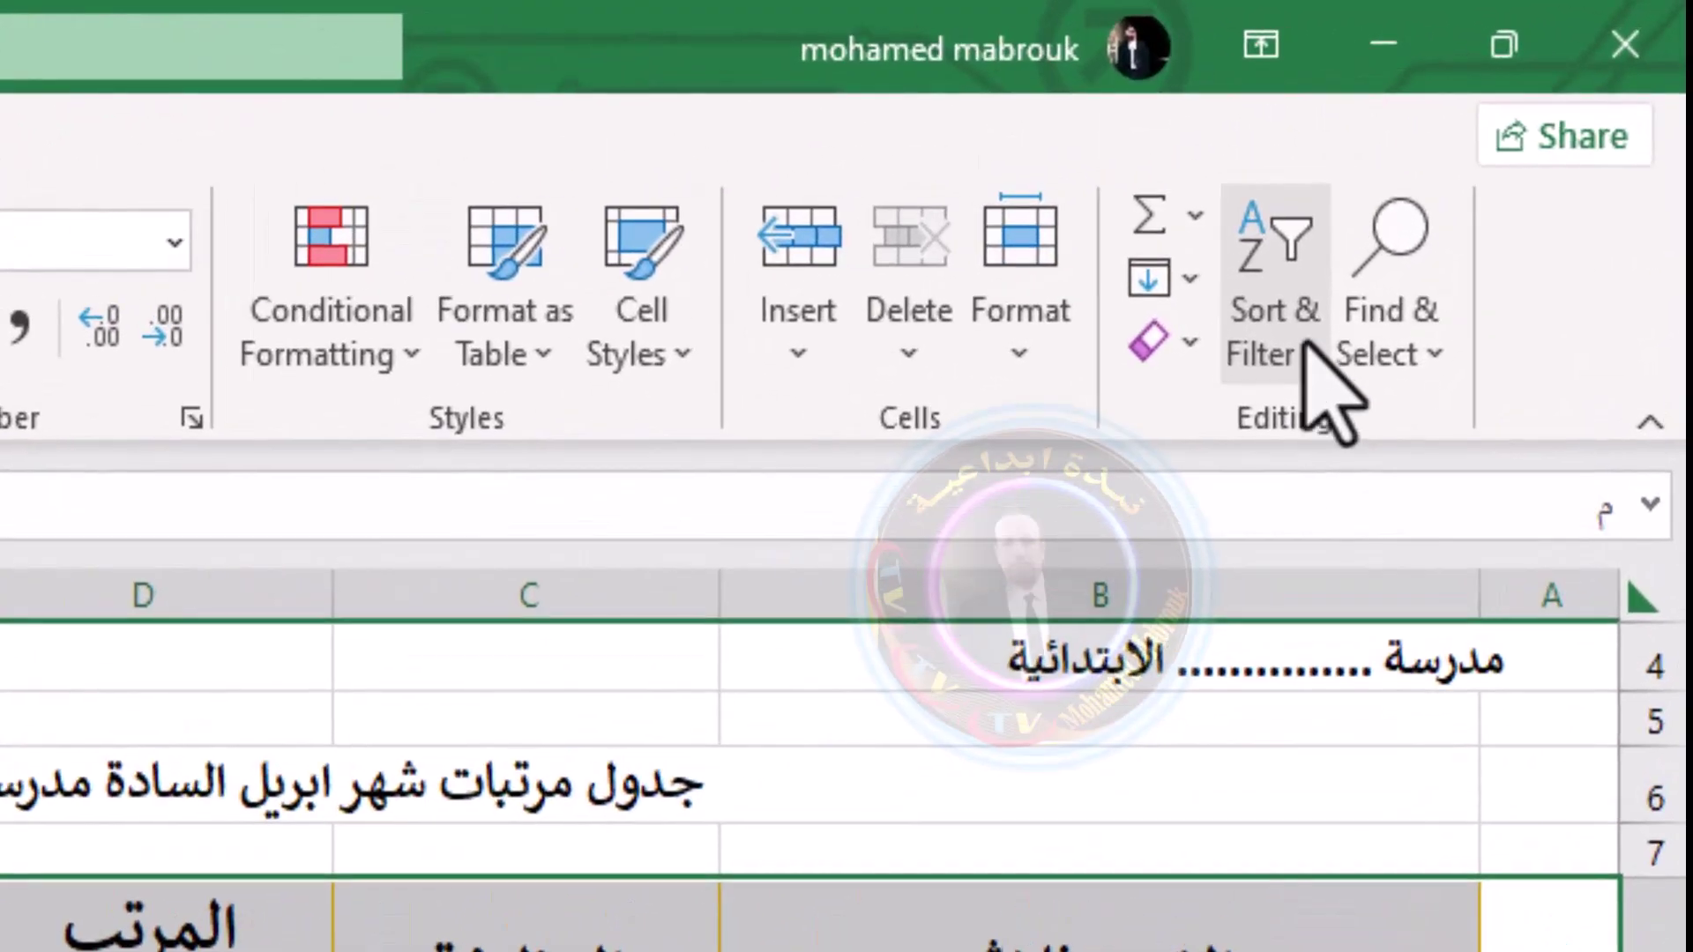
click(1358, 344)
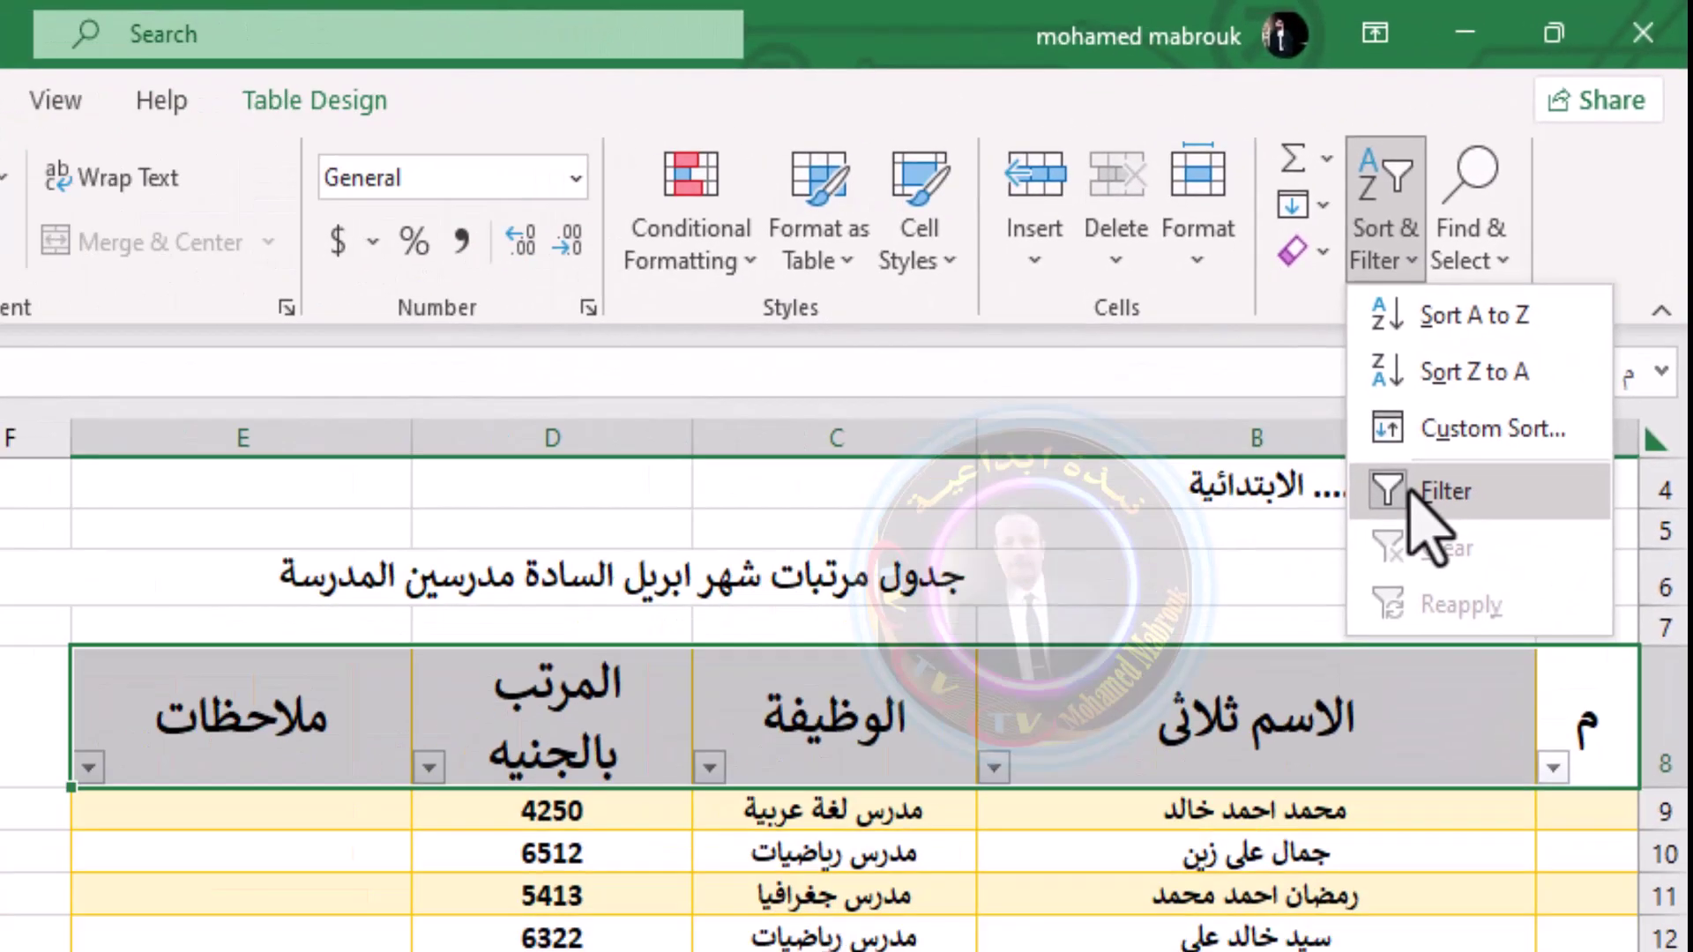
click(1415, 498)
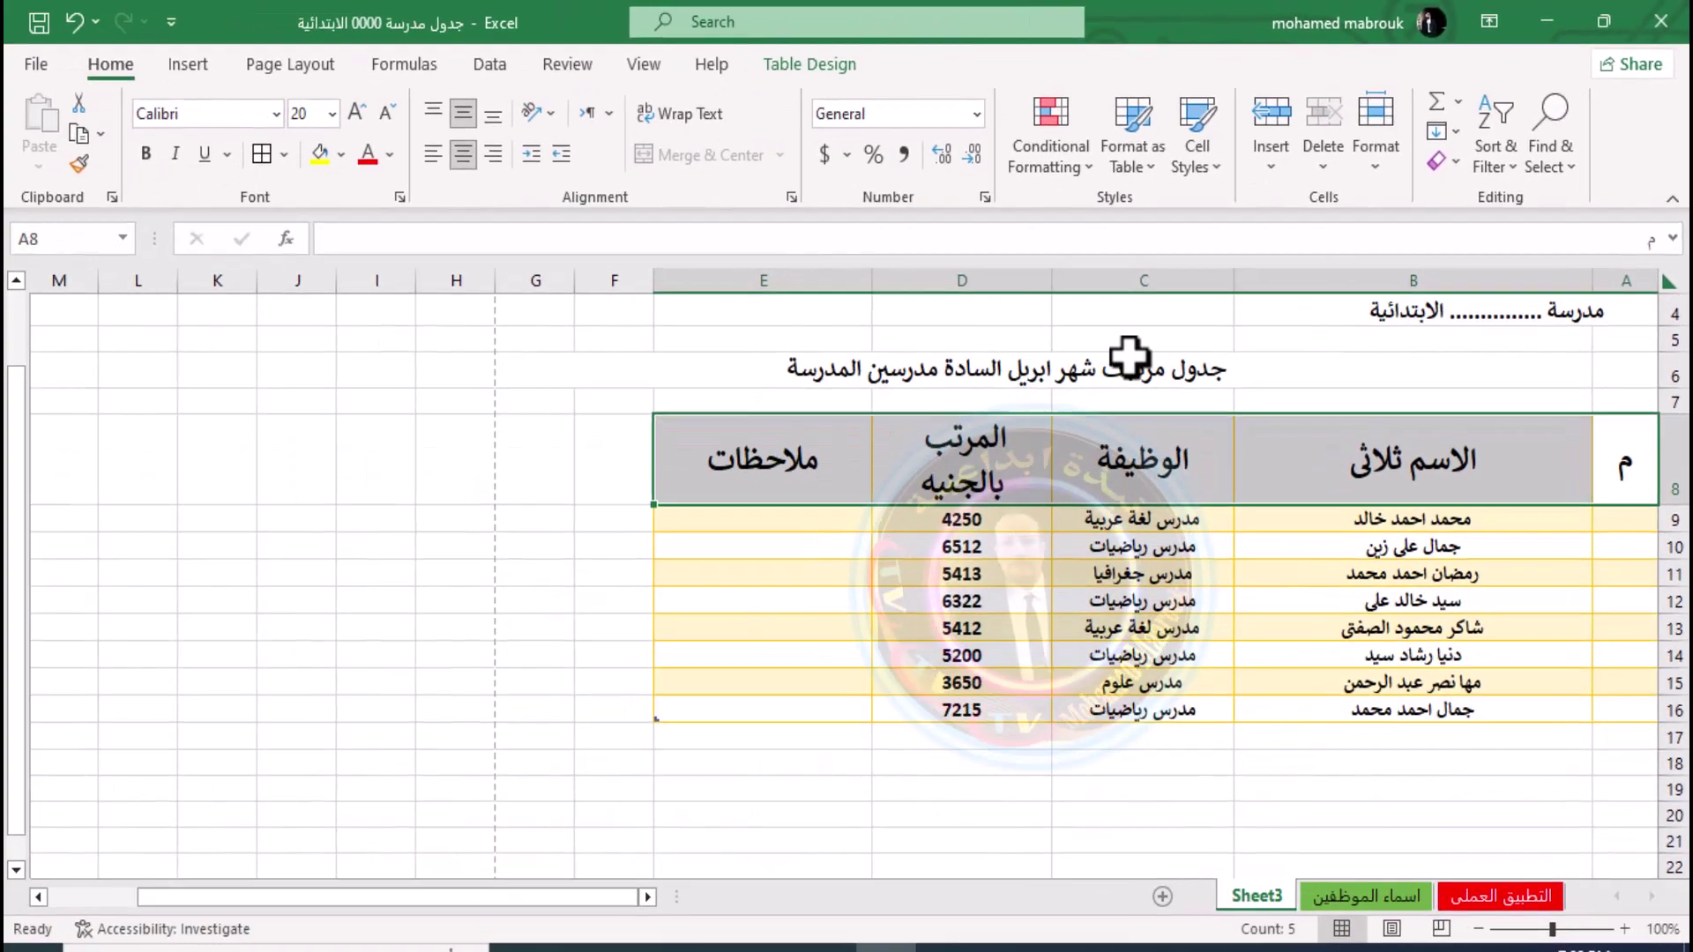
click(1331, 568)
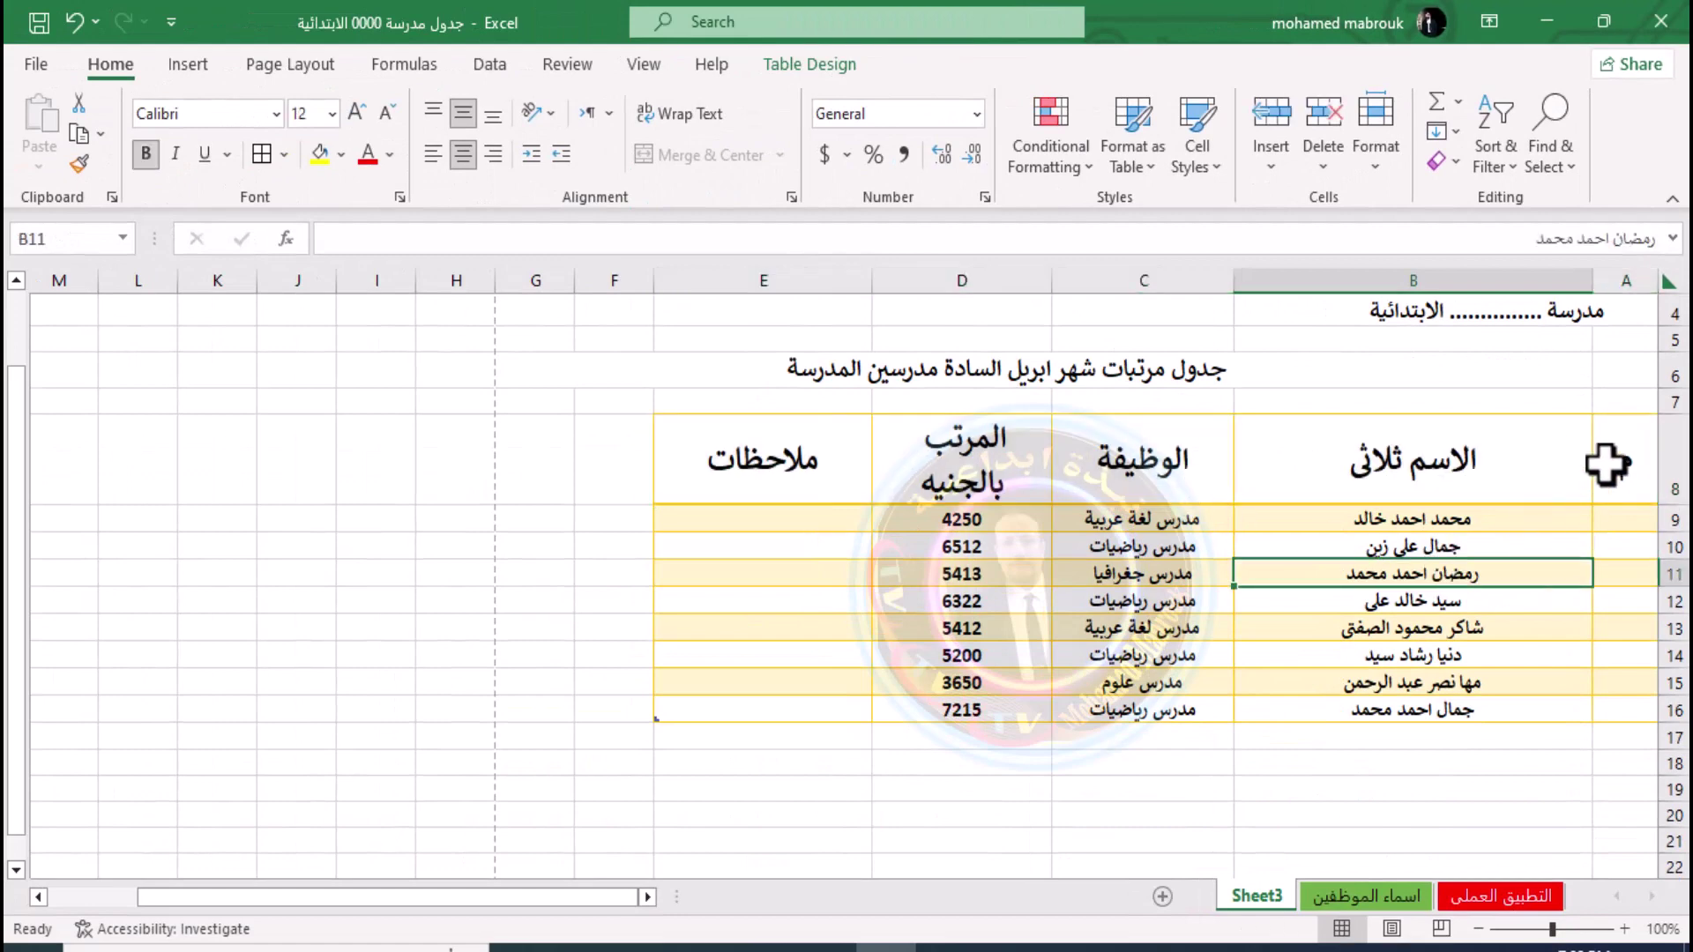
click(1615, 458)
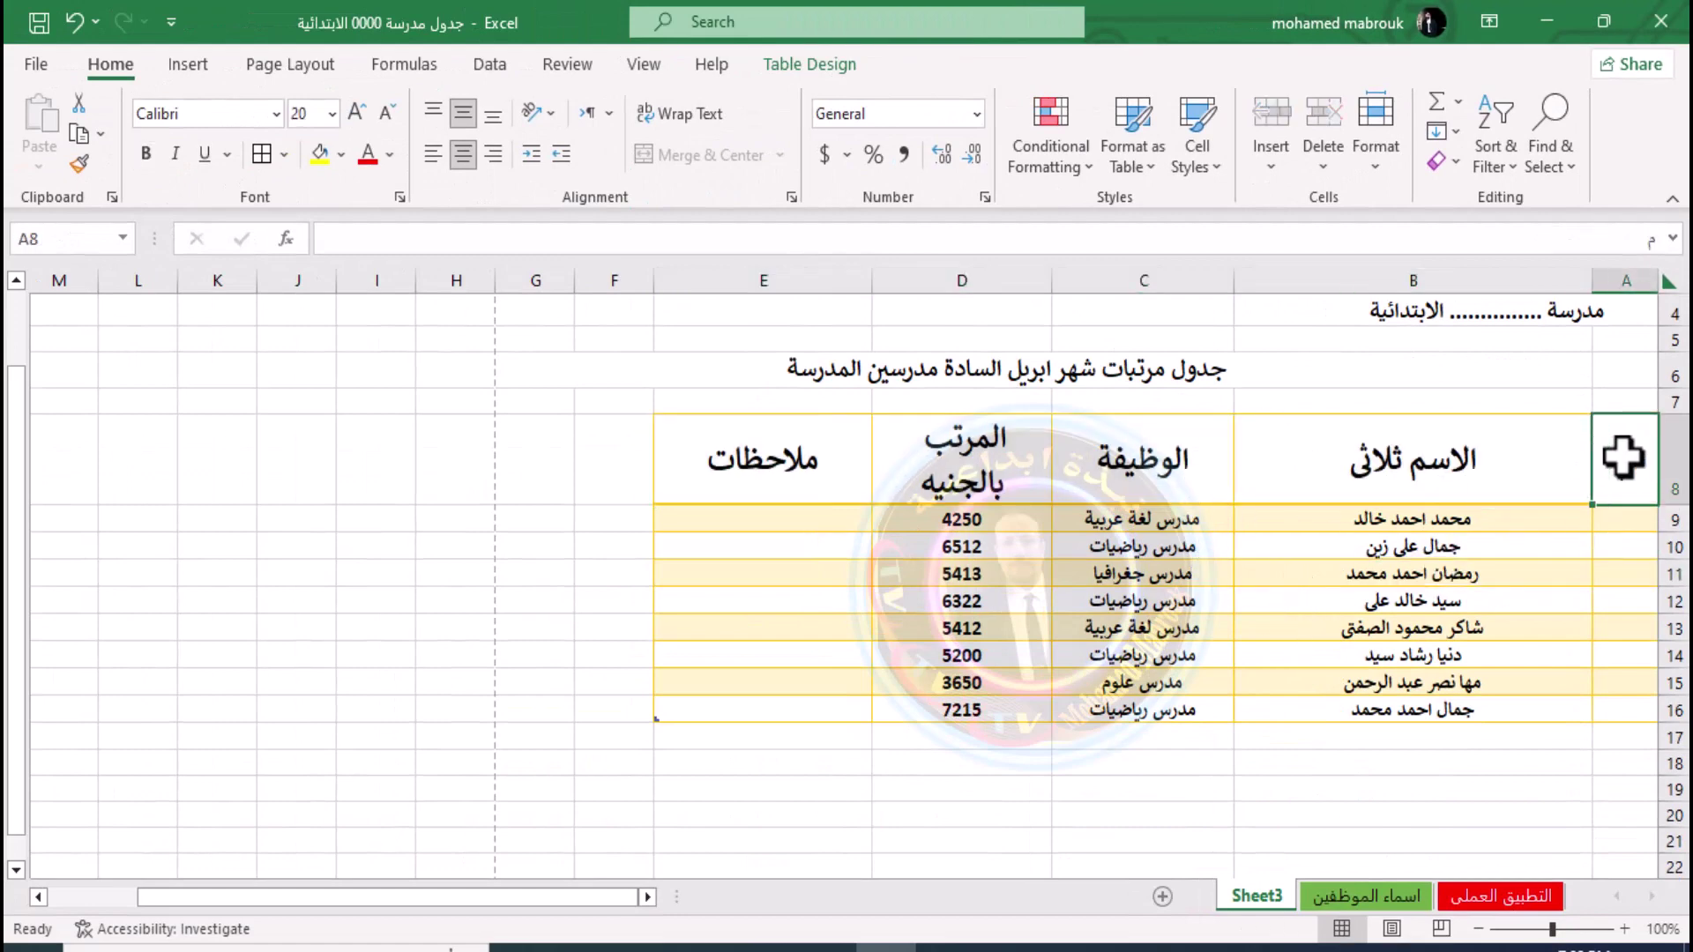
click(1307, 629)
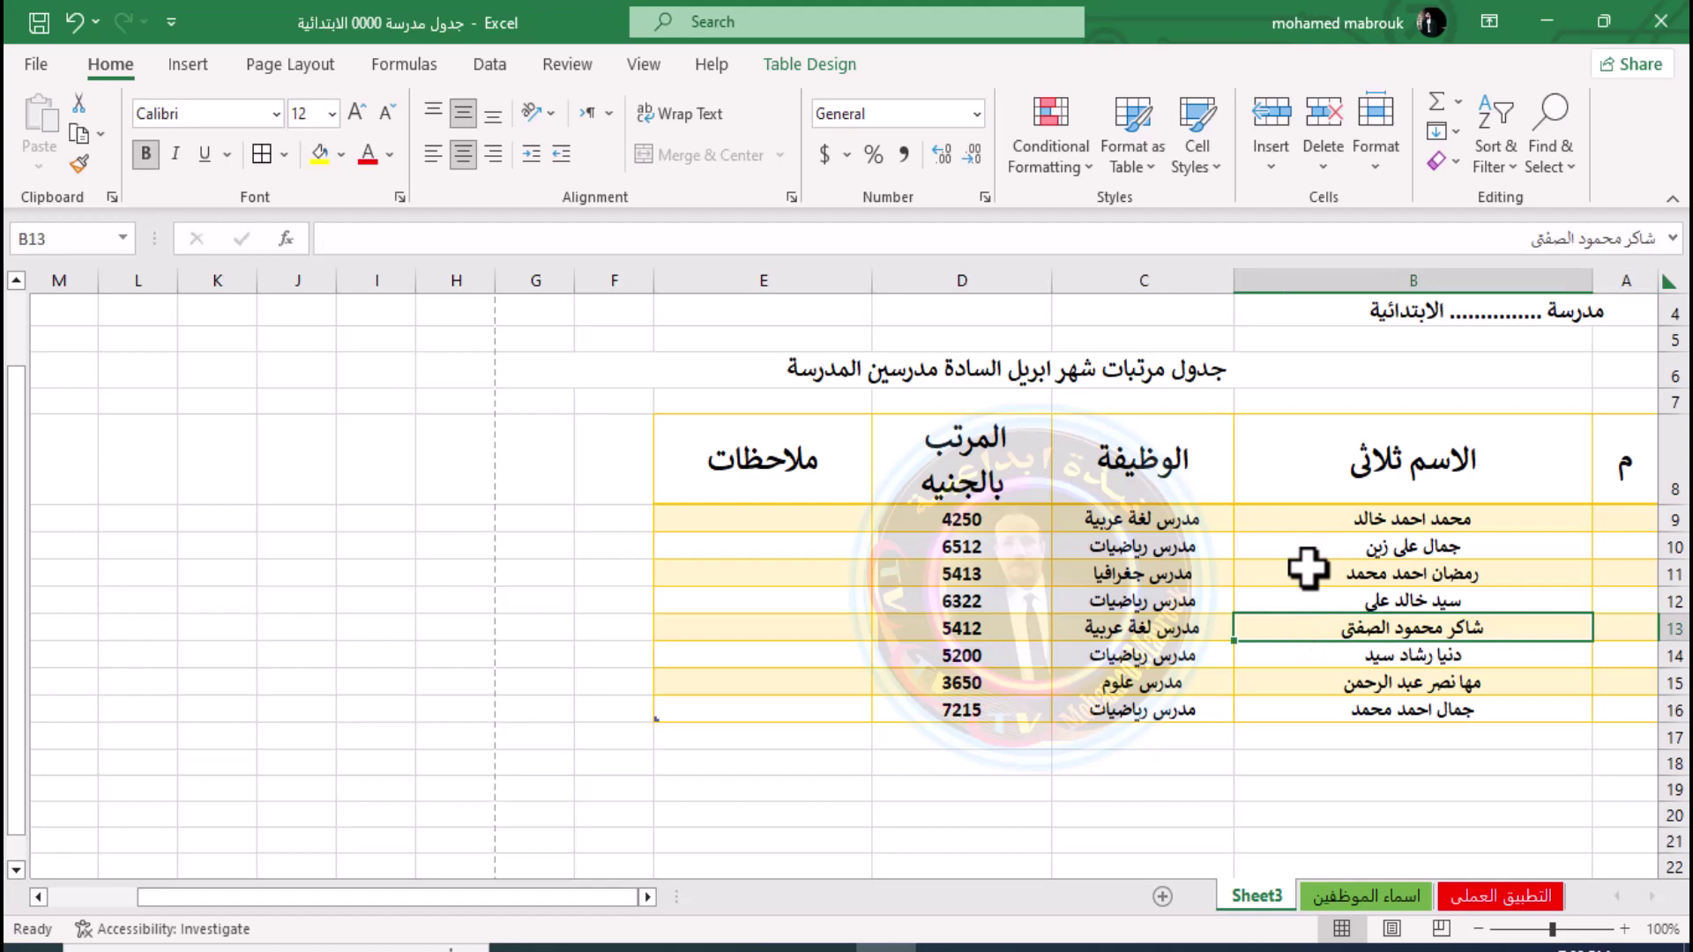
key(ctrl+p)
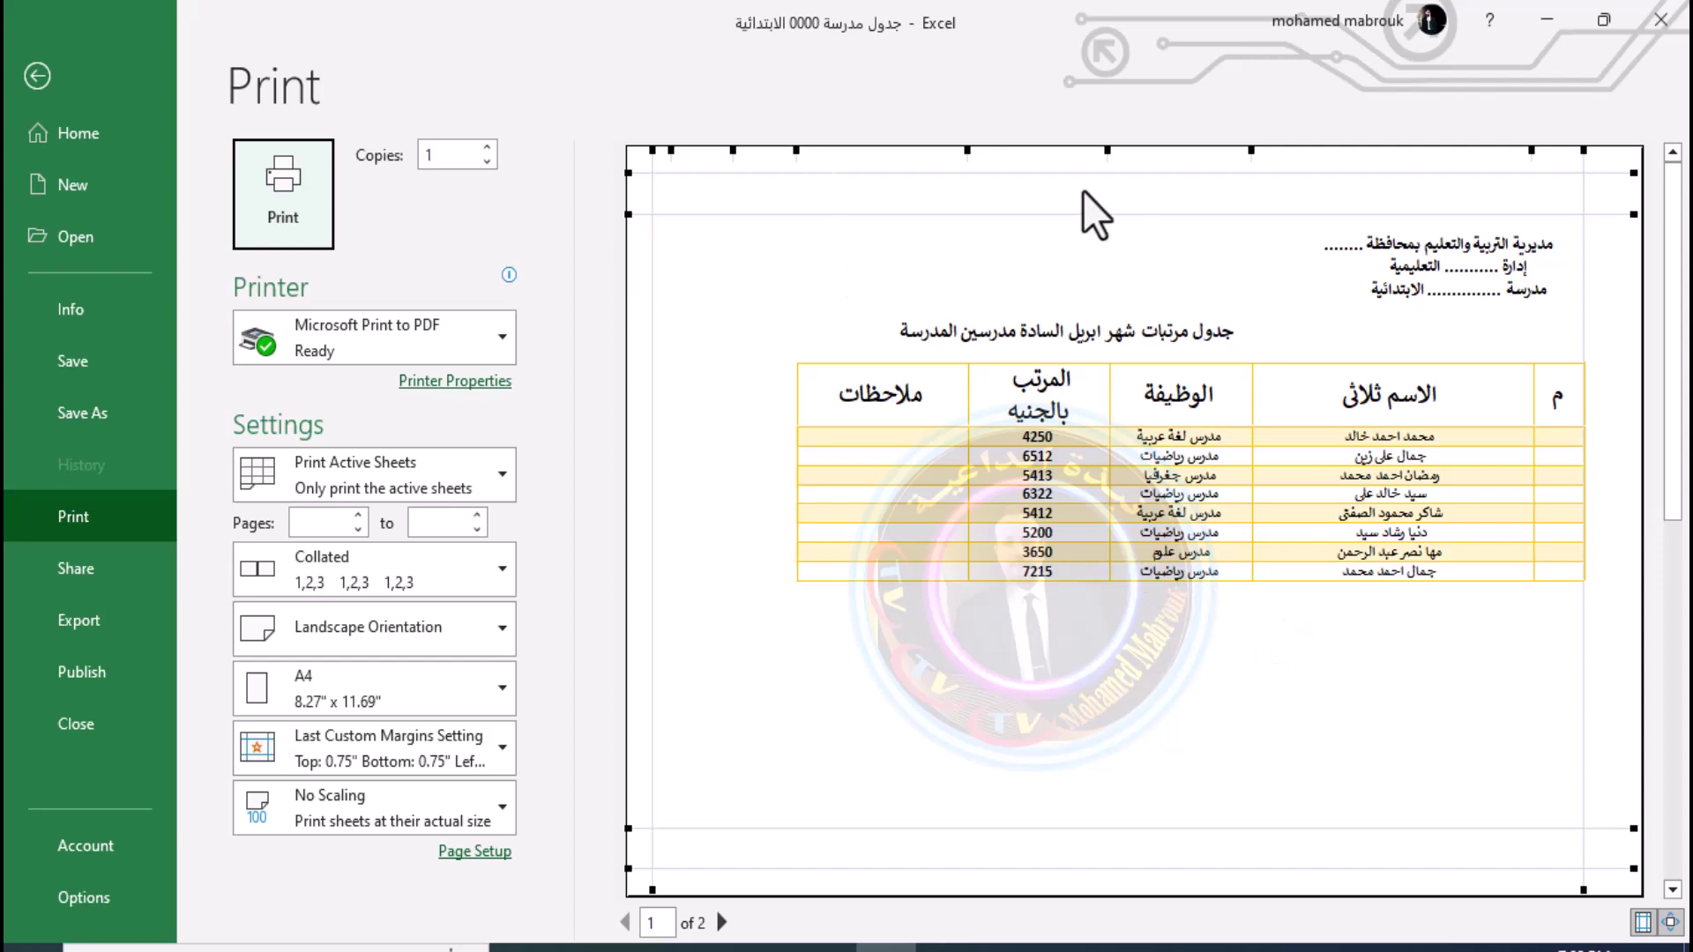
Drag the print-preview column markers to widen the salary column D and the job column C
drag(966, 152, 919, 150)
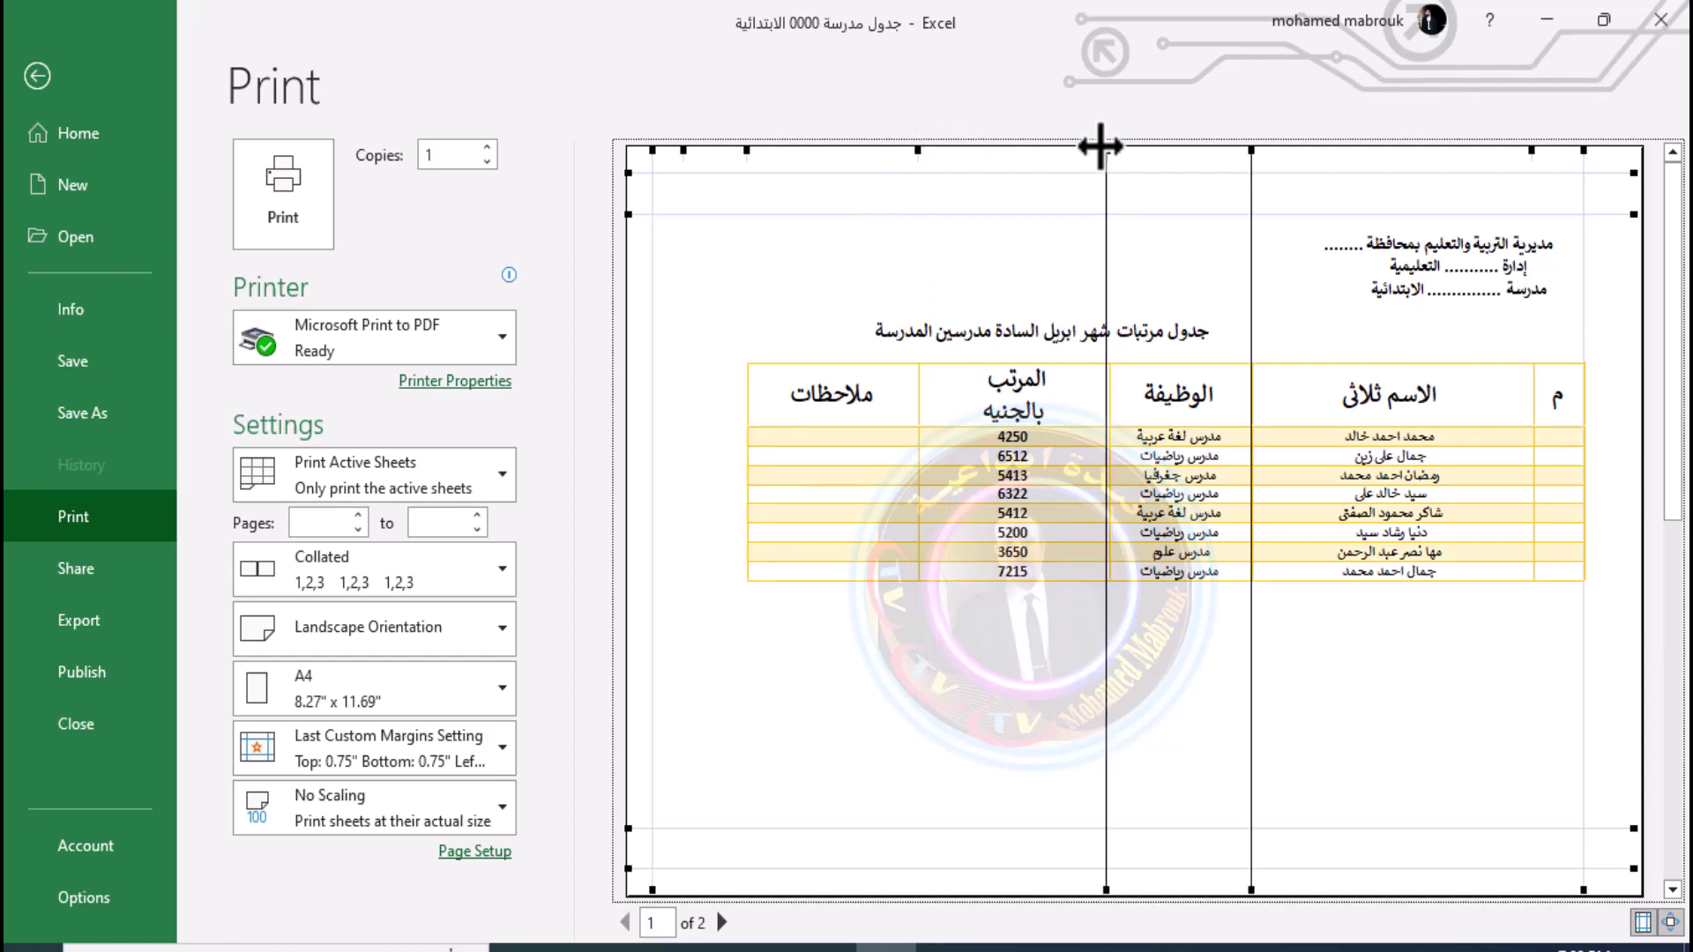
drag(1109, 149, 1060, 148)
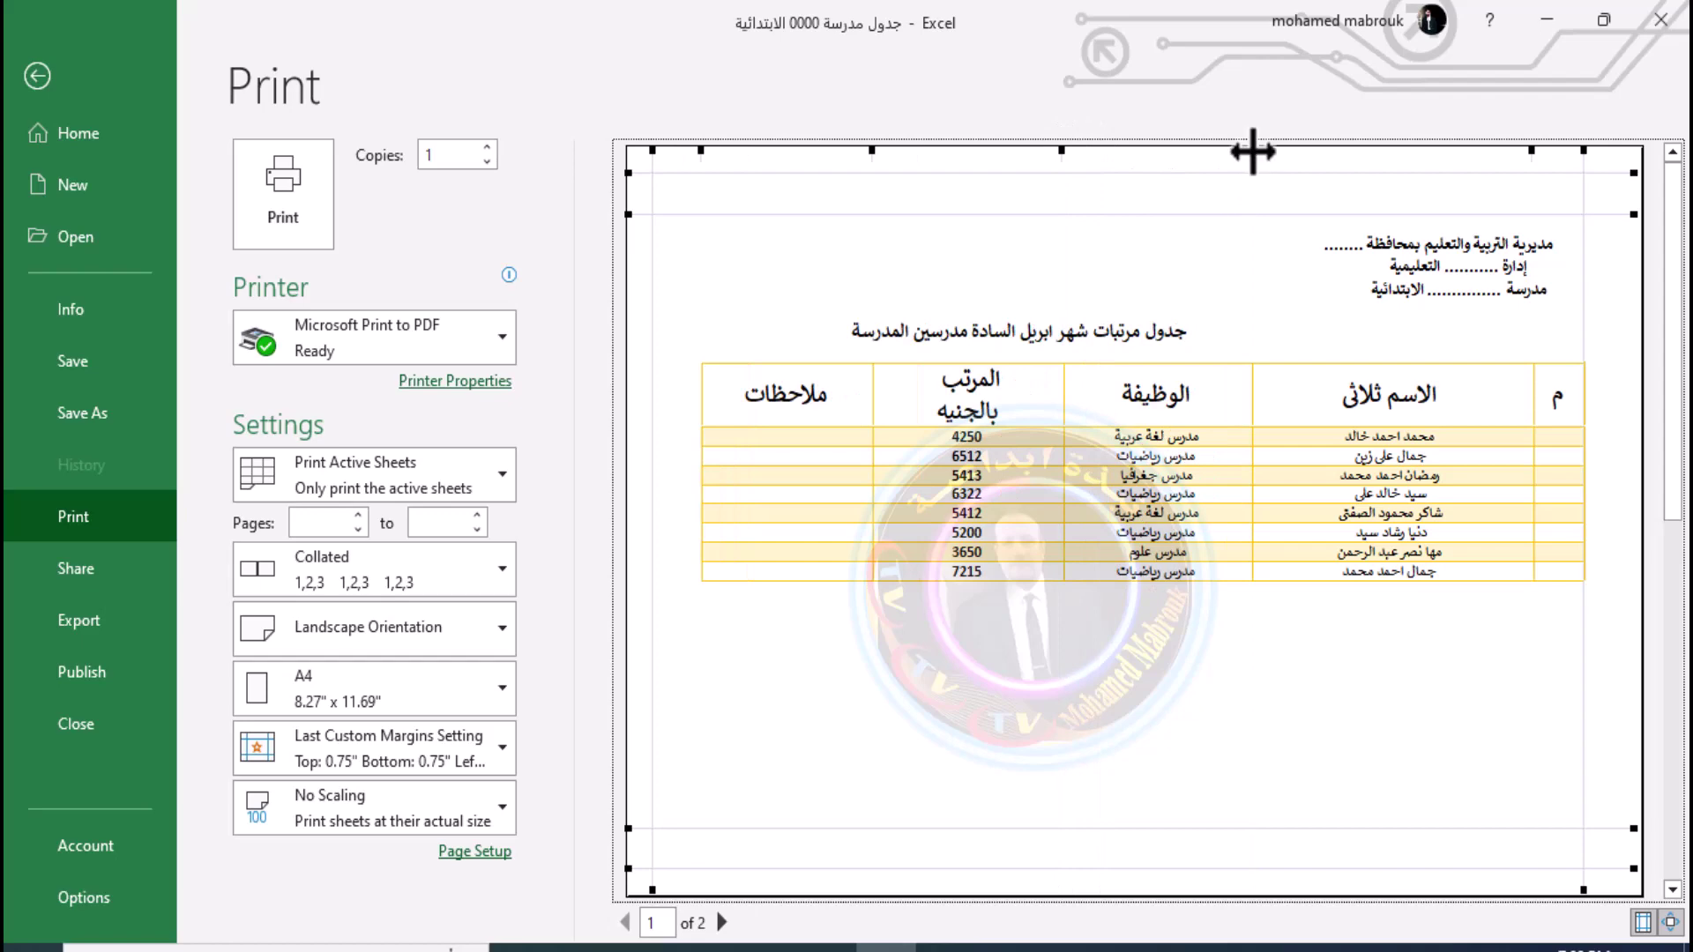
Fill the header row A8:E8, from م to ملاحظات, with Gold, Accent 4
click(37, 76)
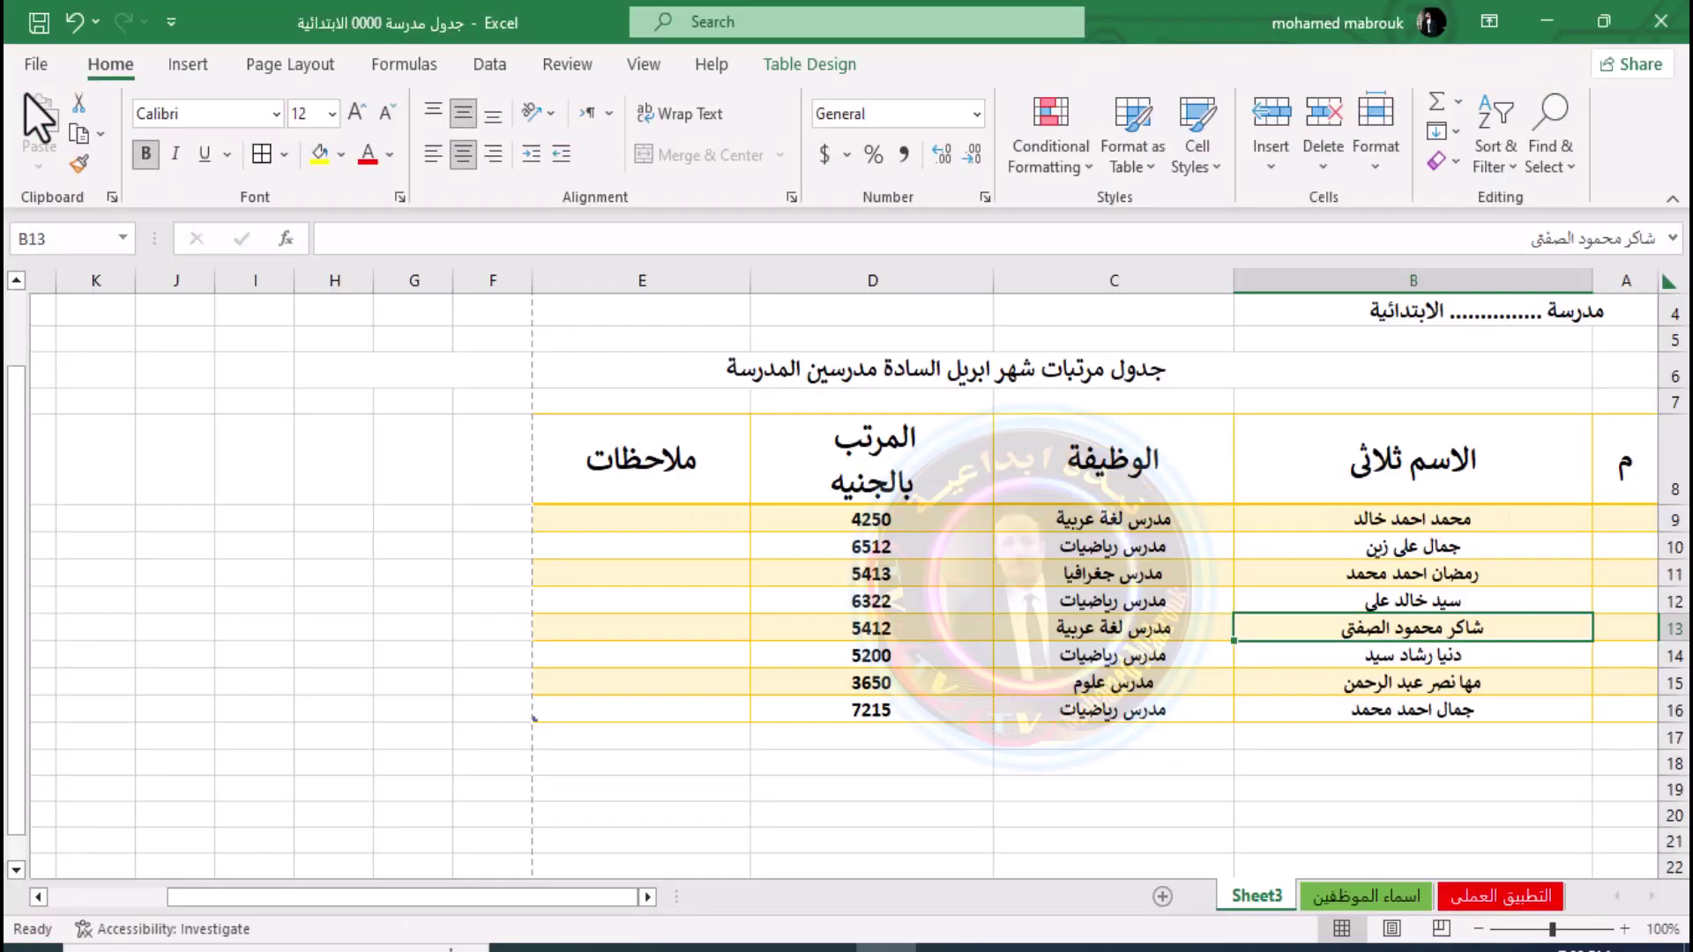
click(1120, 839)
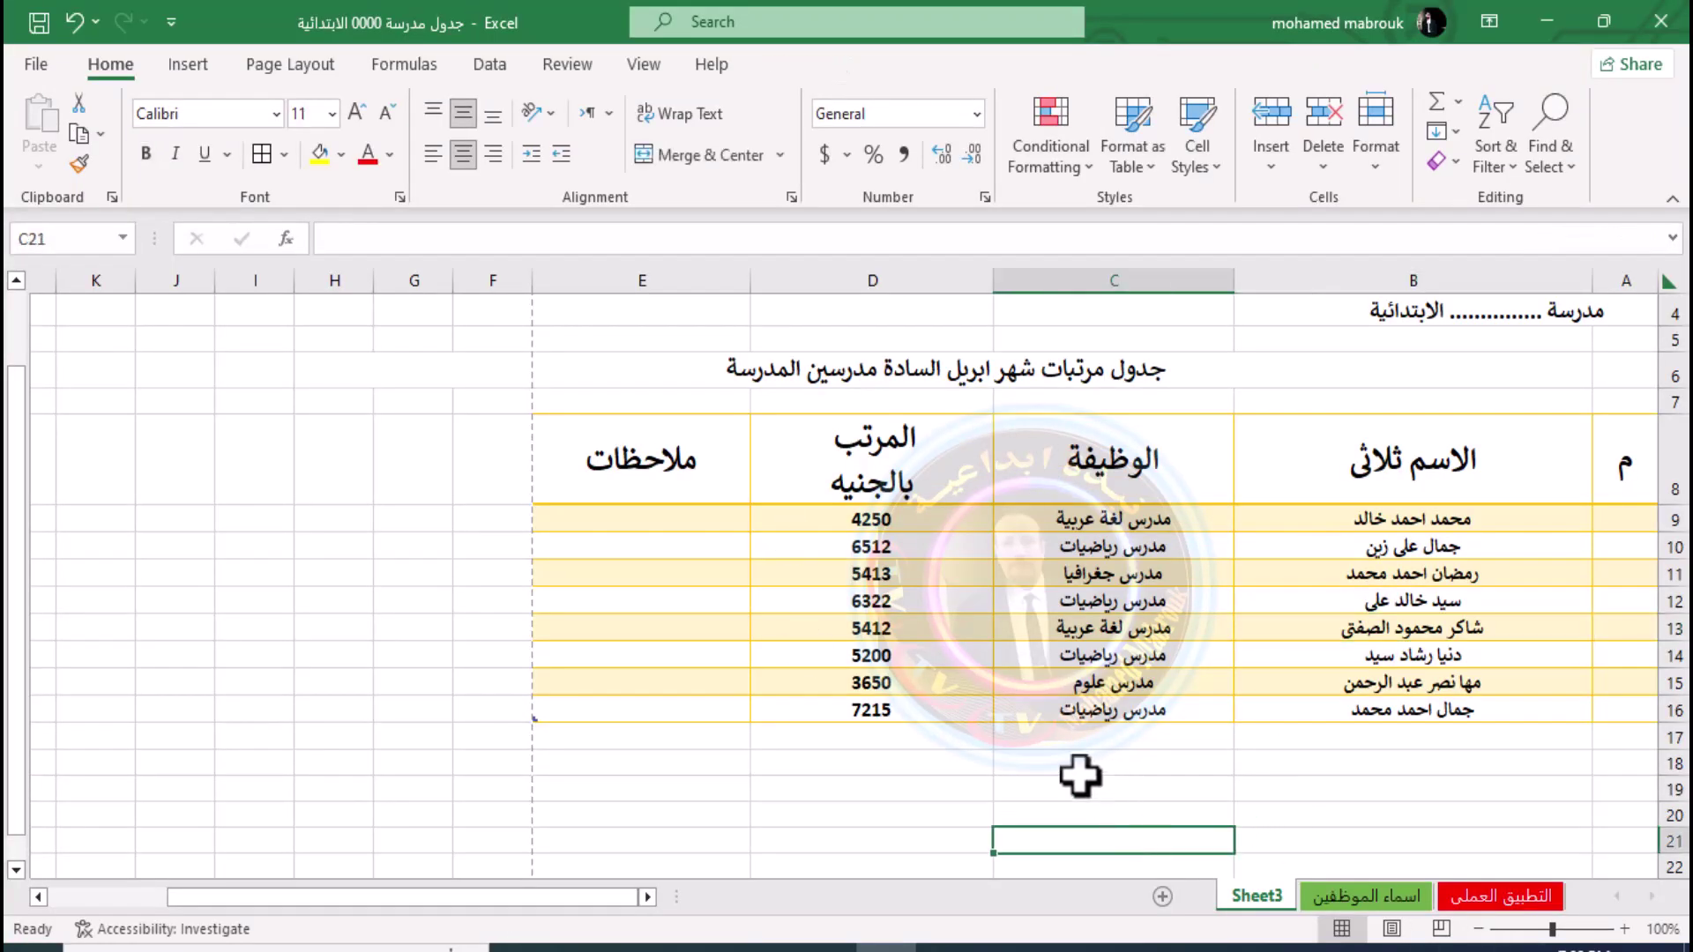
click(1562, 468)
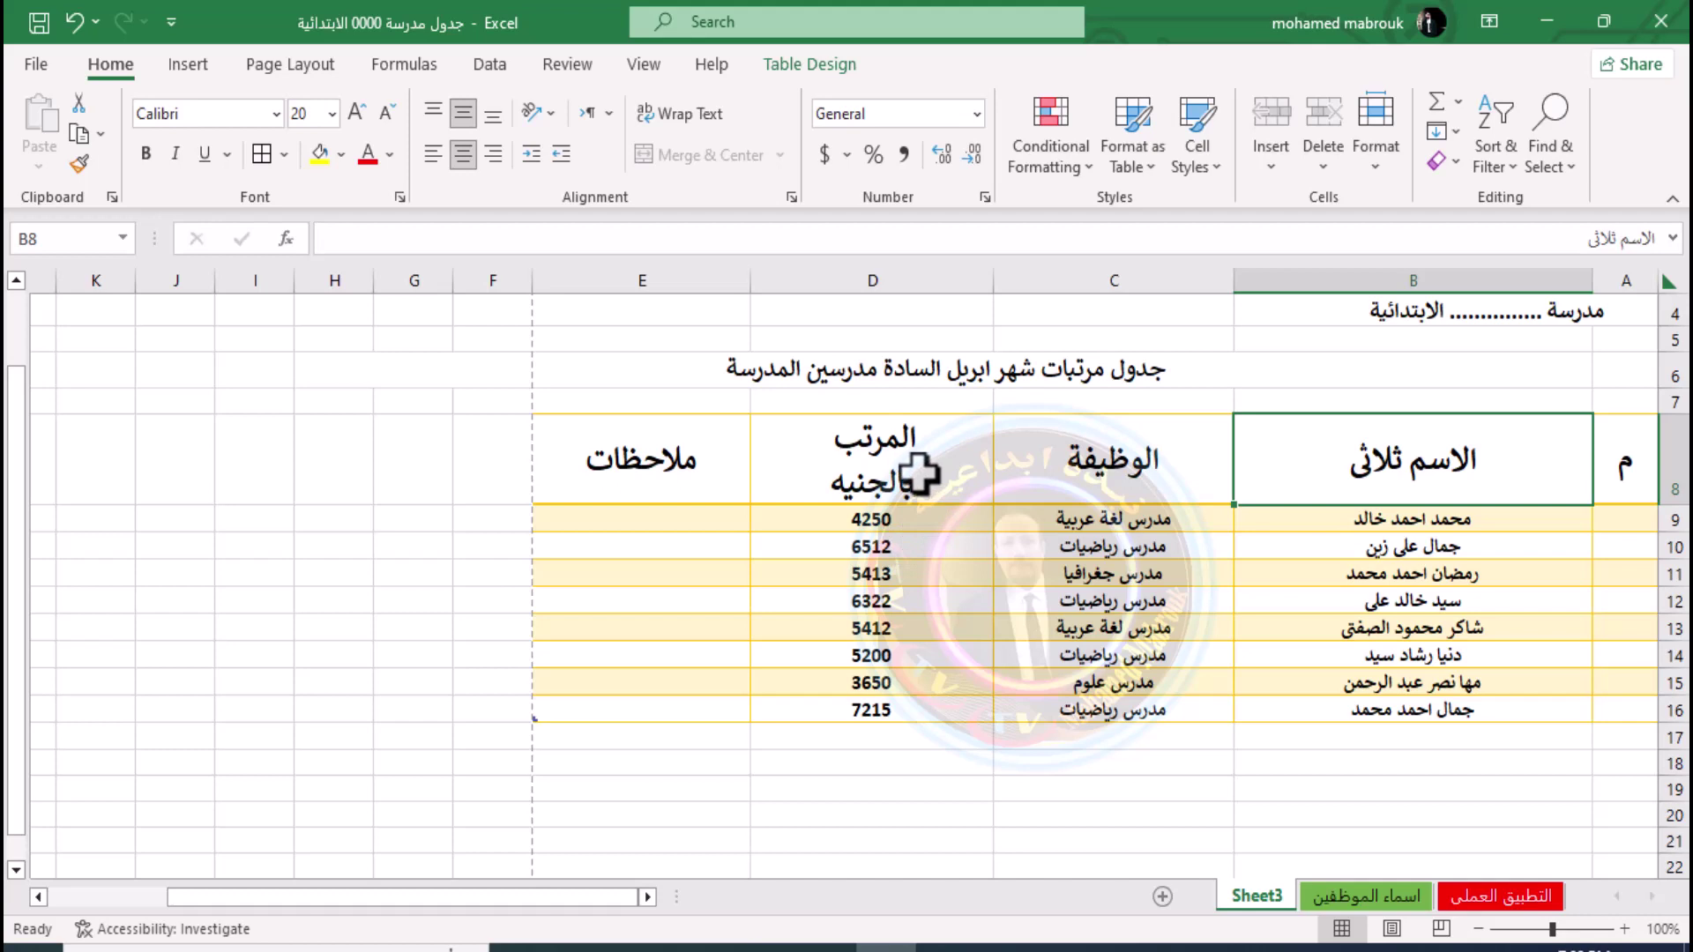
click(917, 474)
drag(1629, 474, 741, 476)
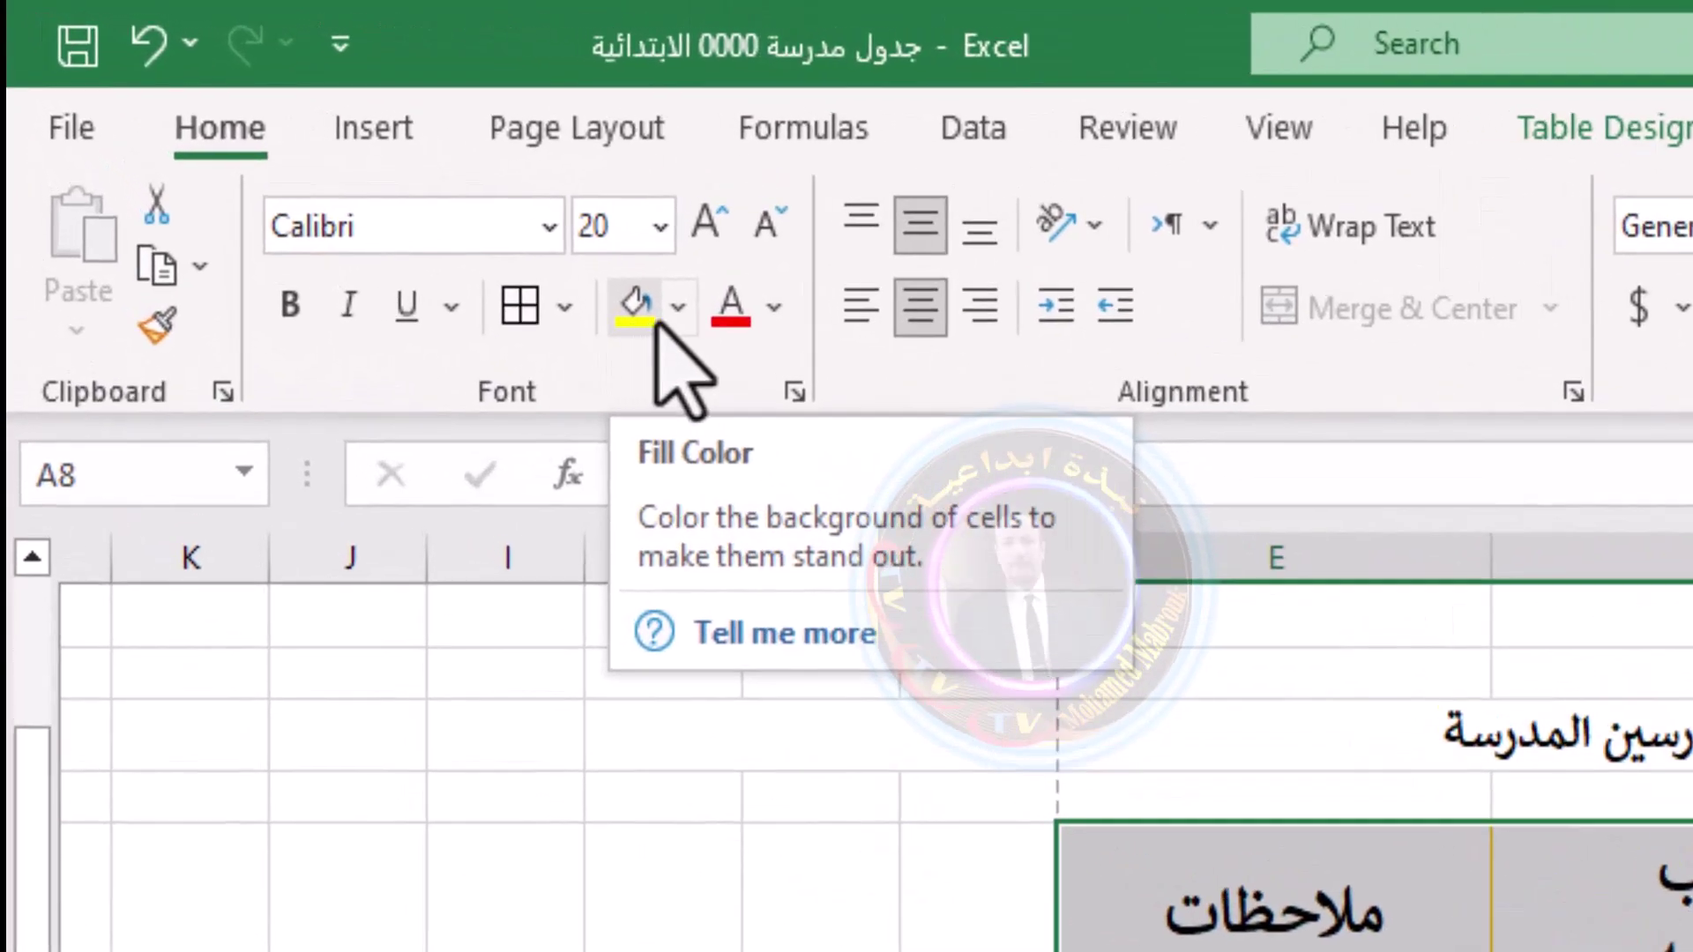
click(677, 308)
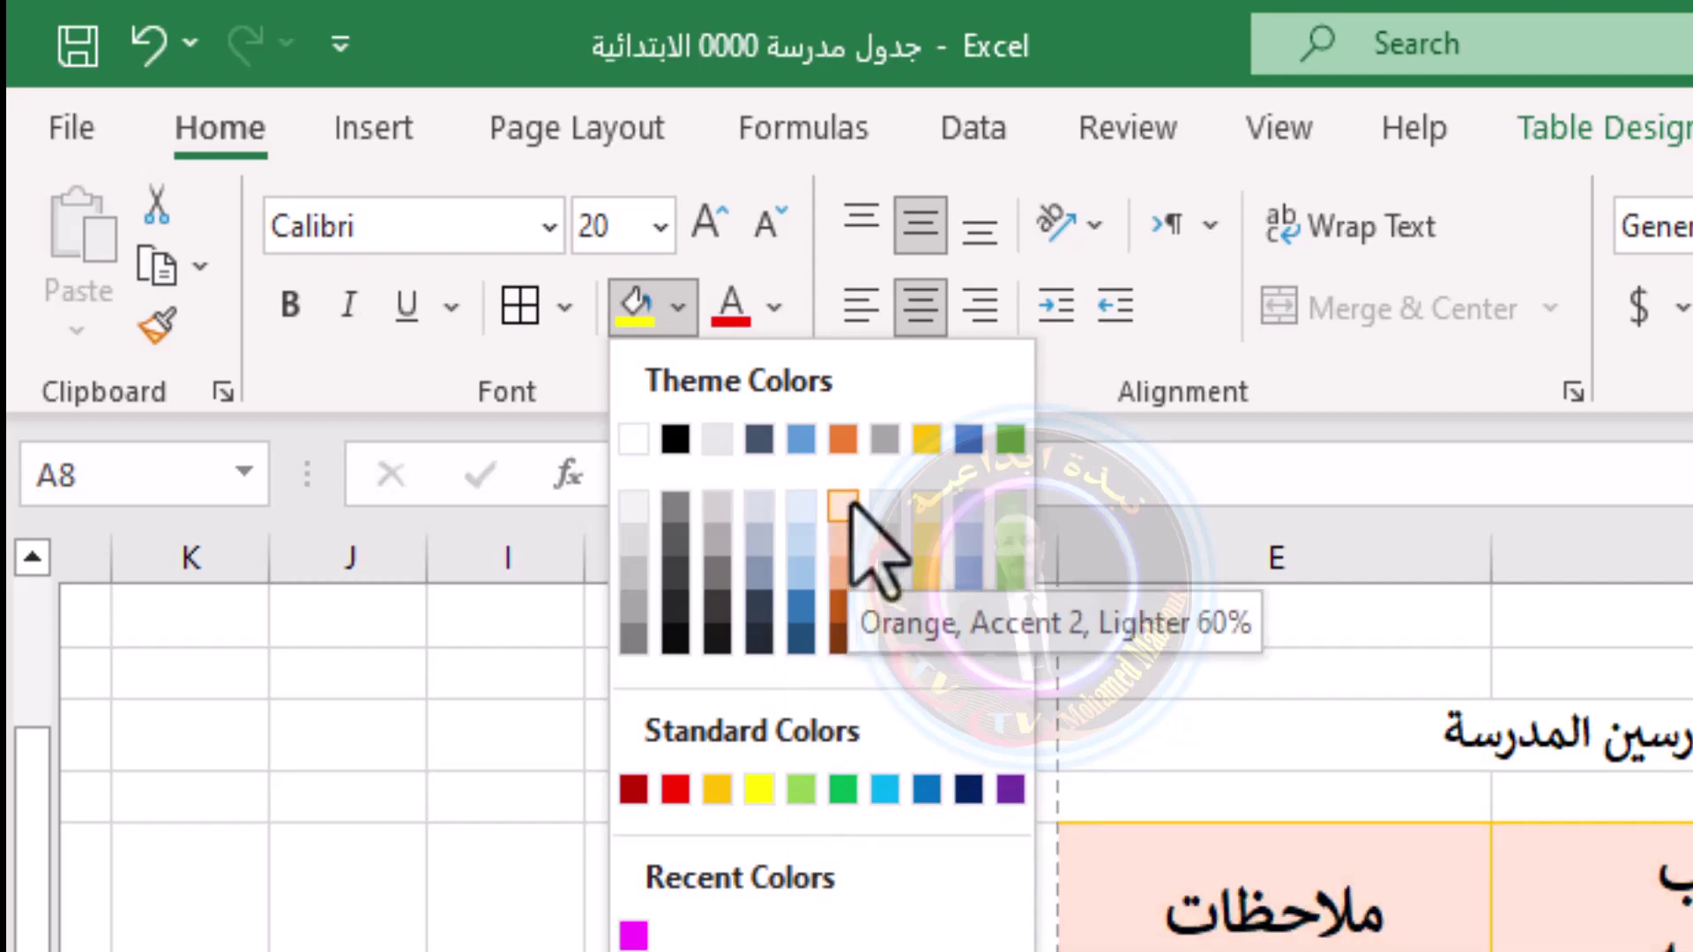
click(924, 438)
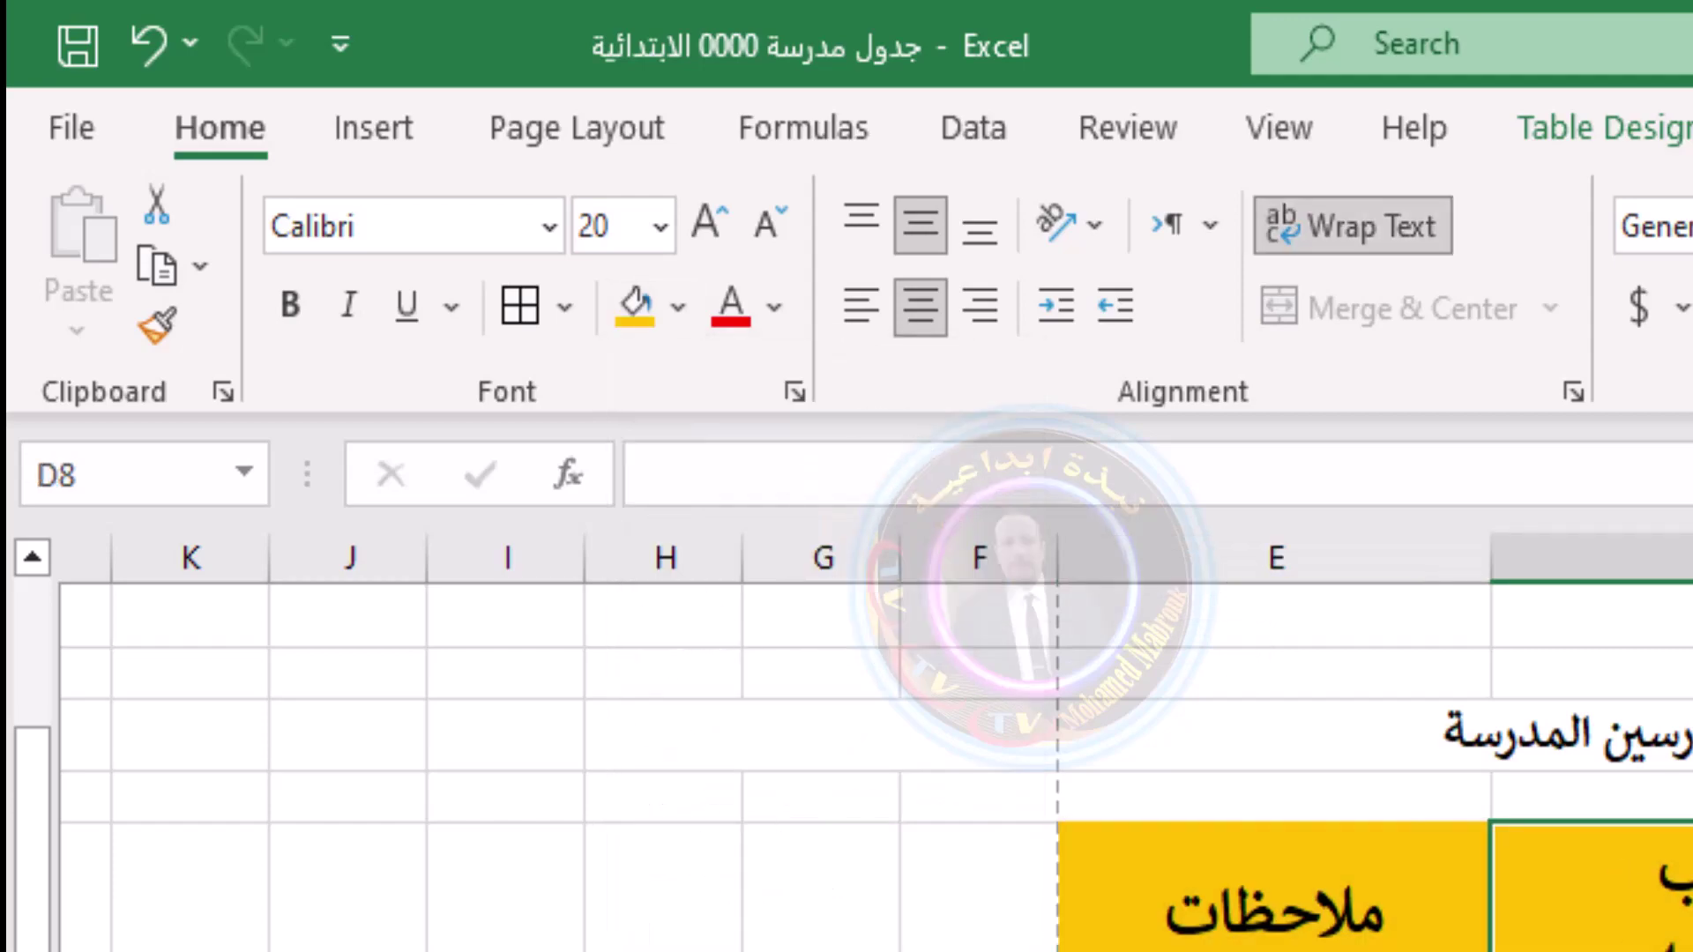
click(1412, 600)
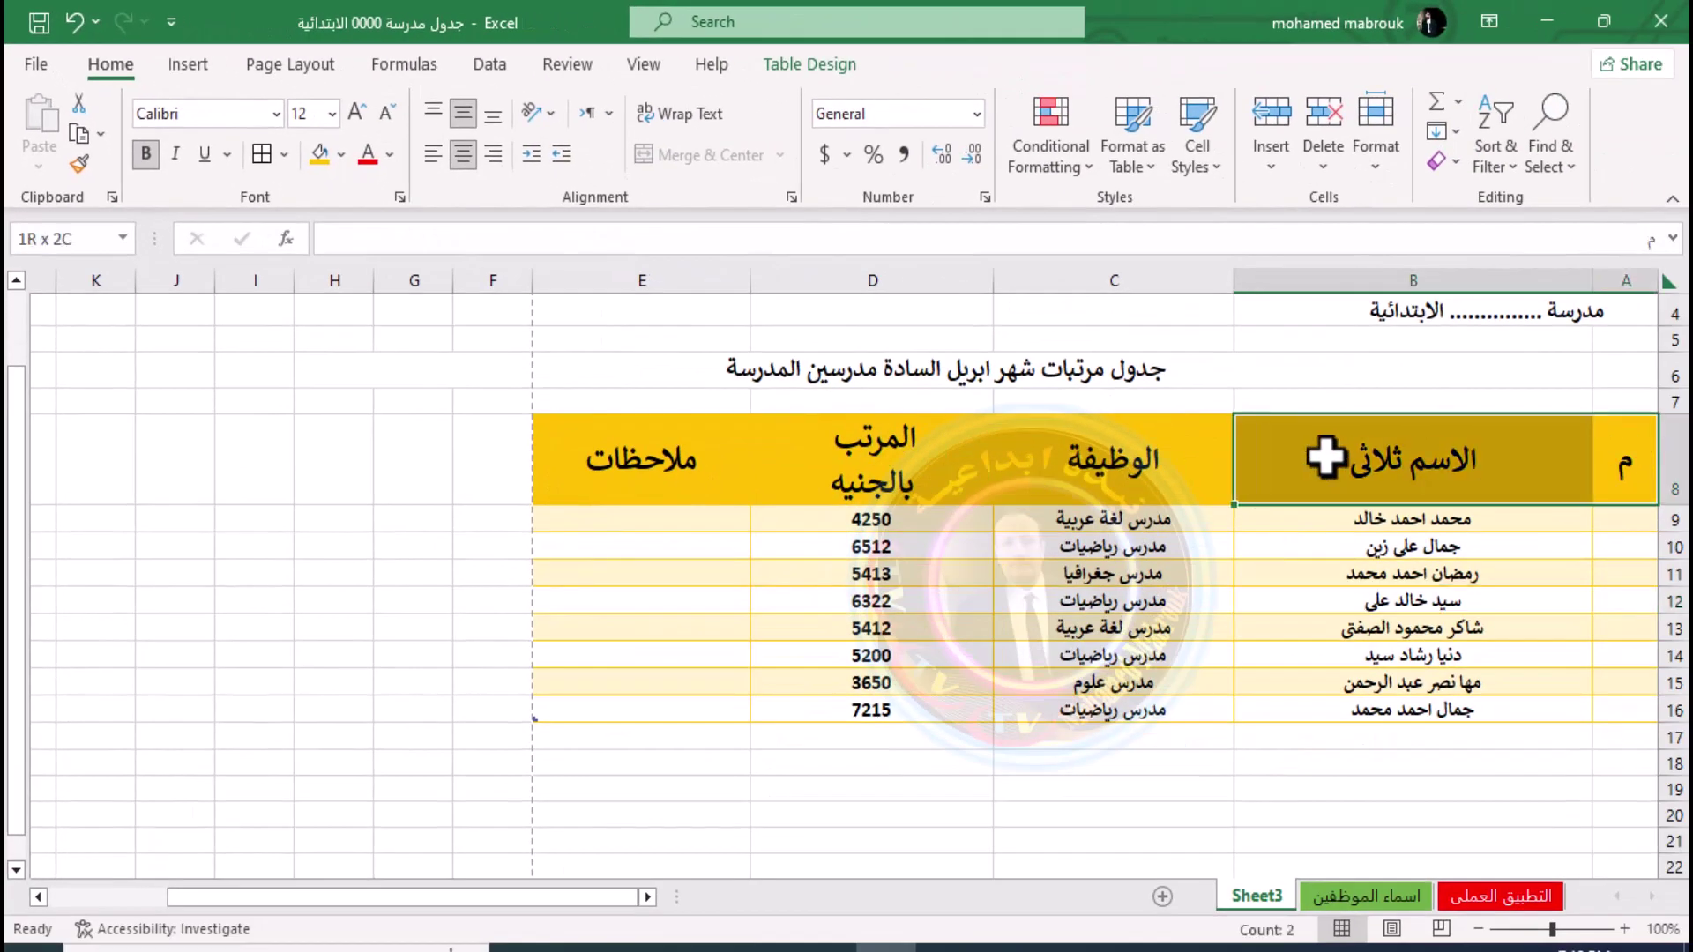
Add borders to the header row cells A8:E8
drag(1627, 455, 622, 491)
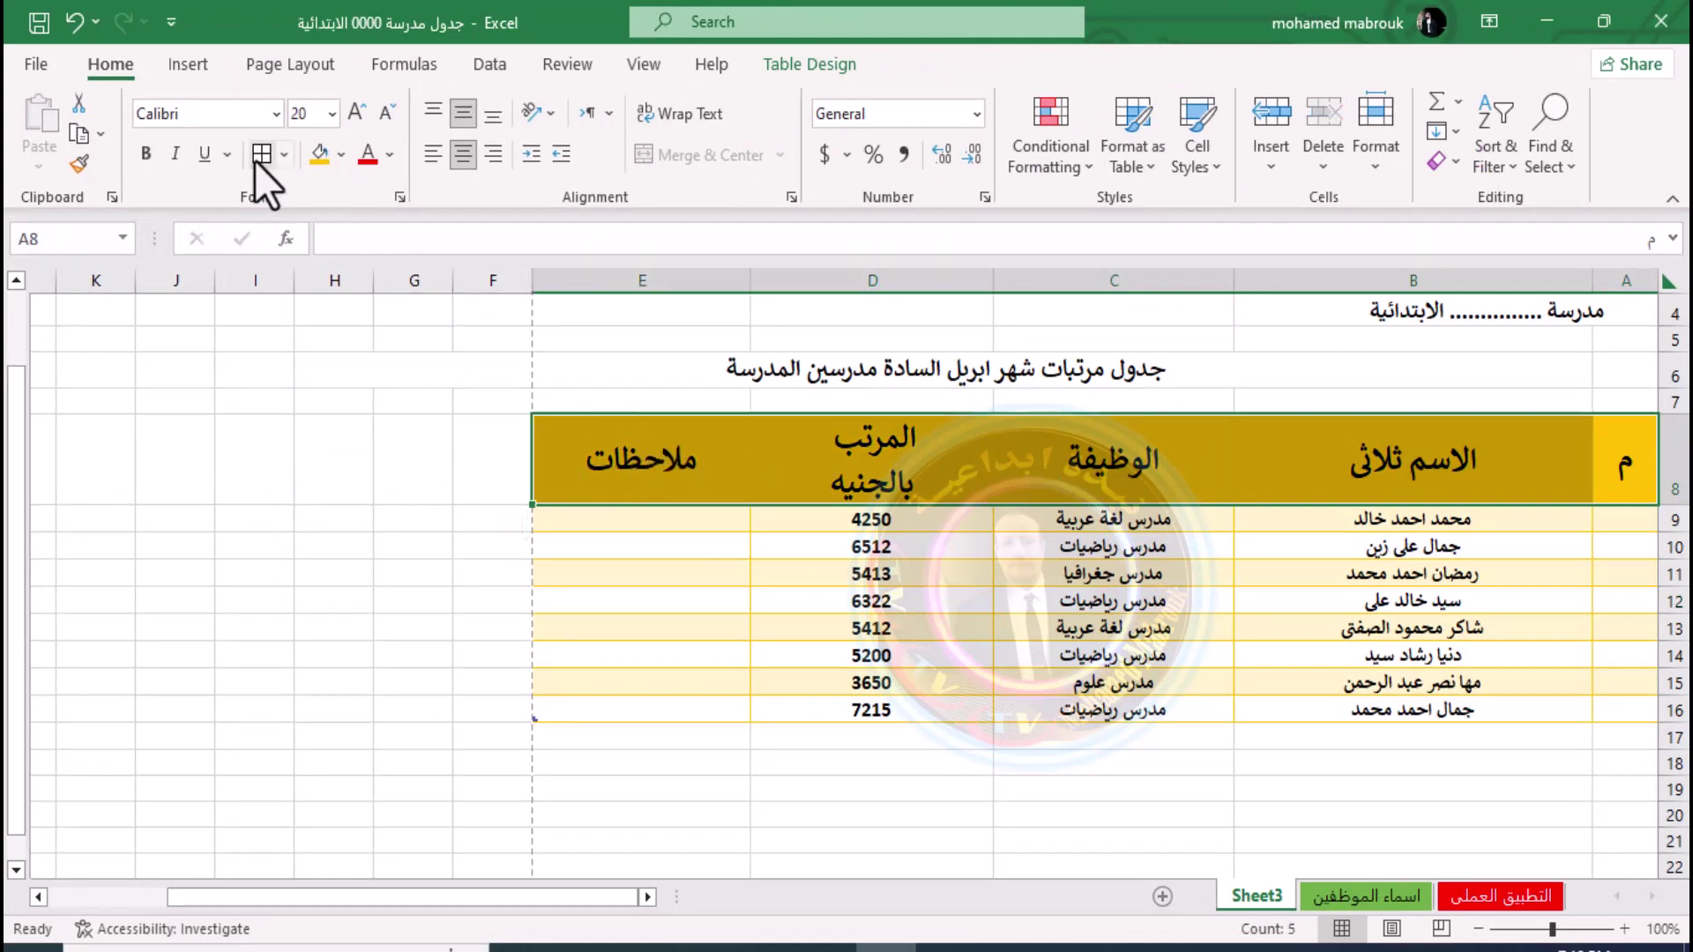
click(1314, 481)
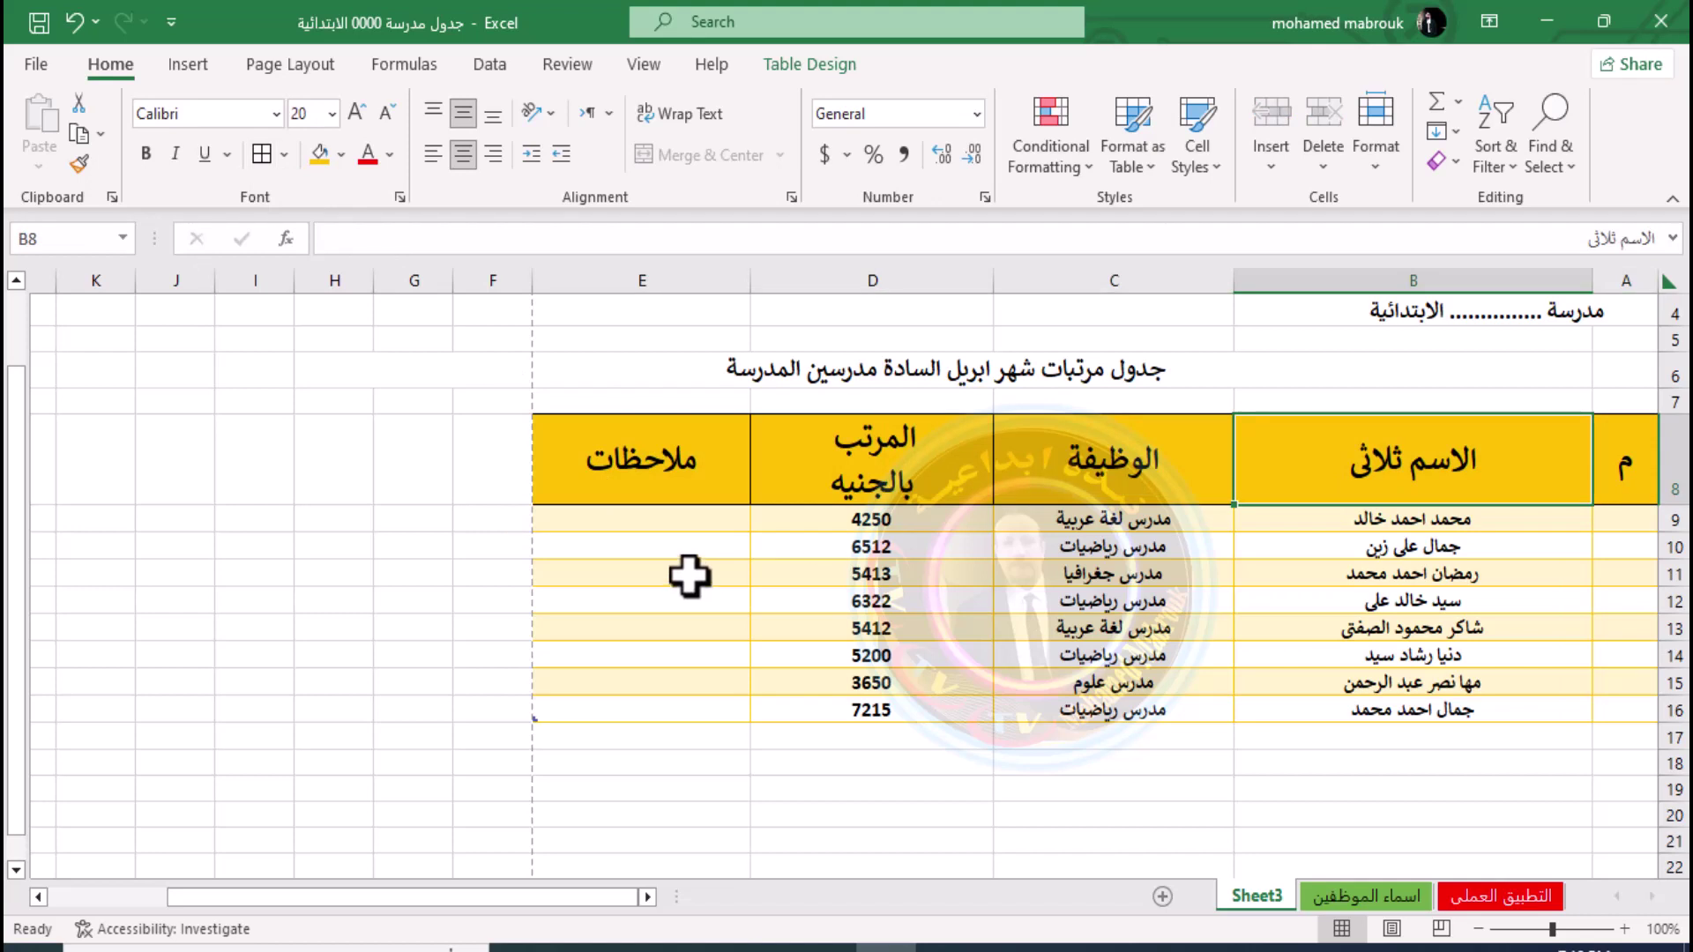
click(1445, 582)
click(1387, 470)
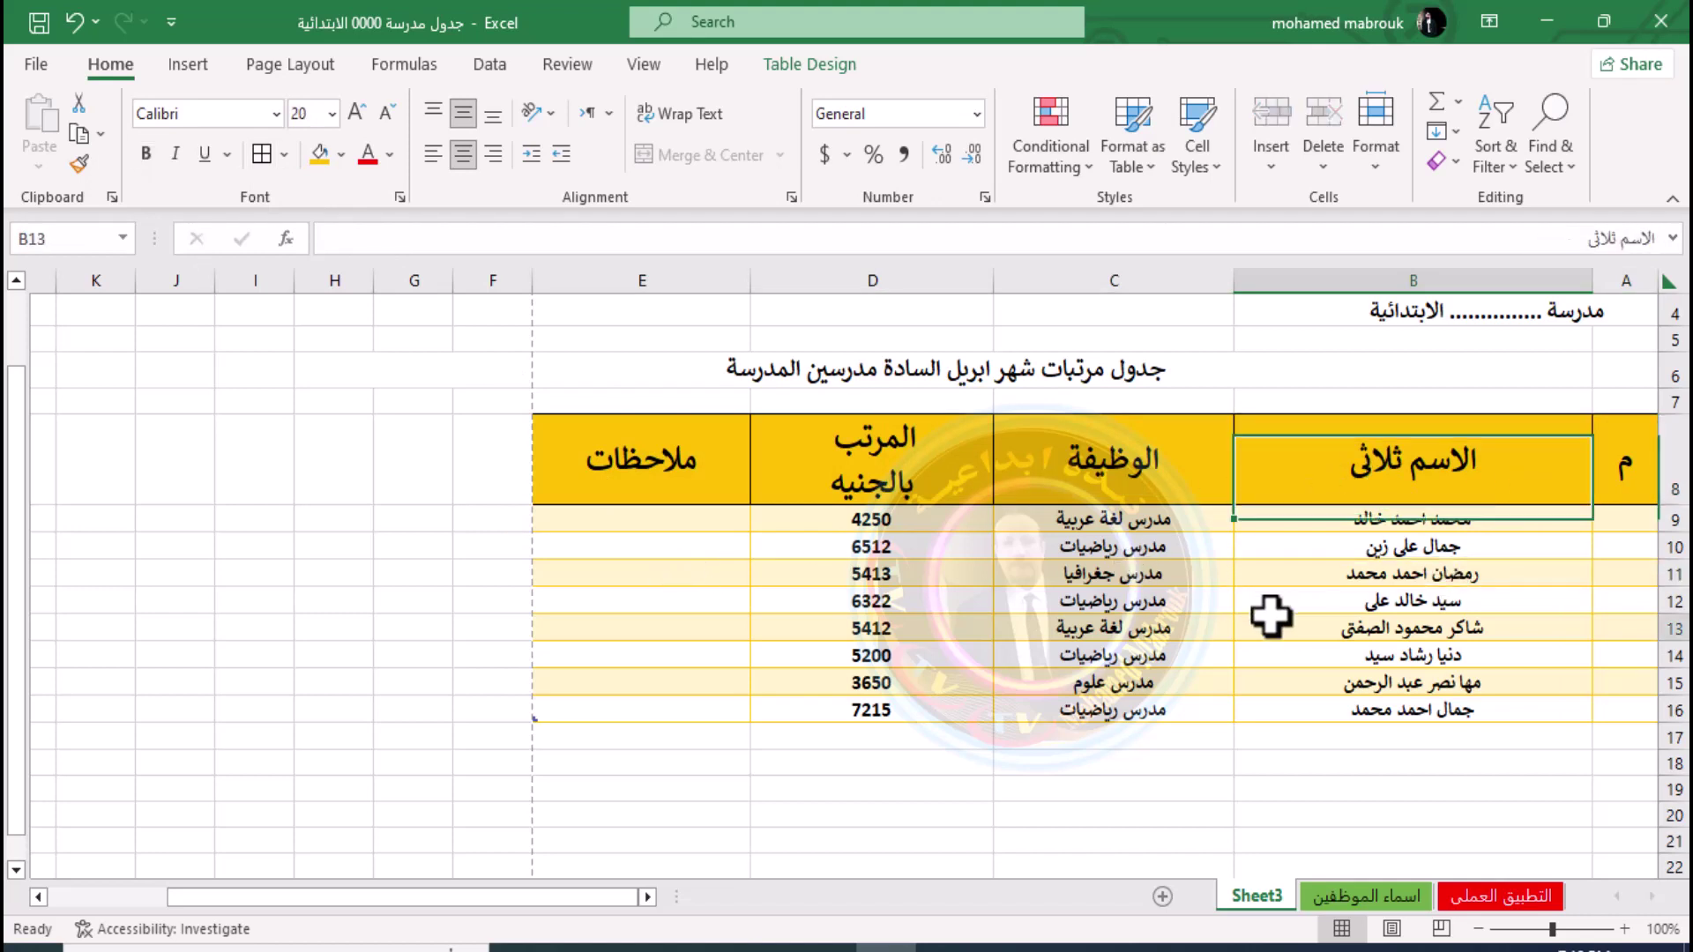
click(1239, 626)
Apply All Borders to the whole salary table, A8 through E16
drag(1596, 438, 586, 716)
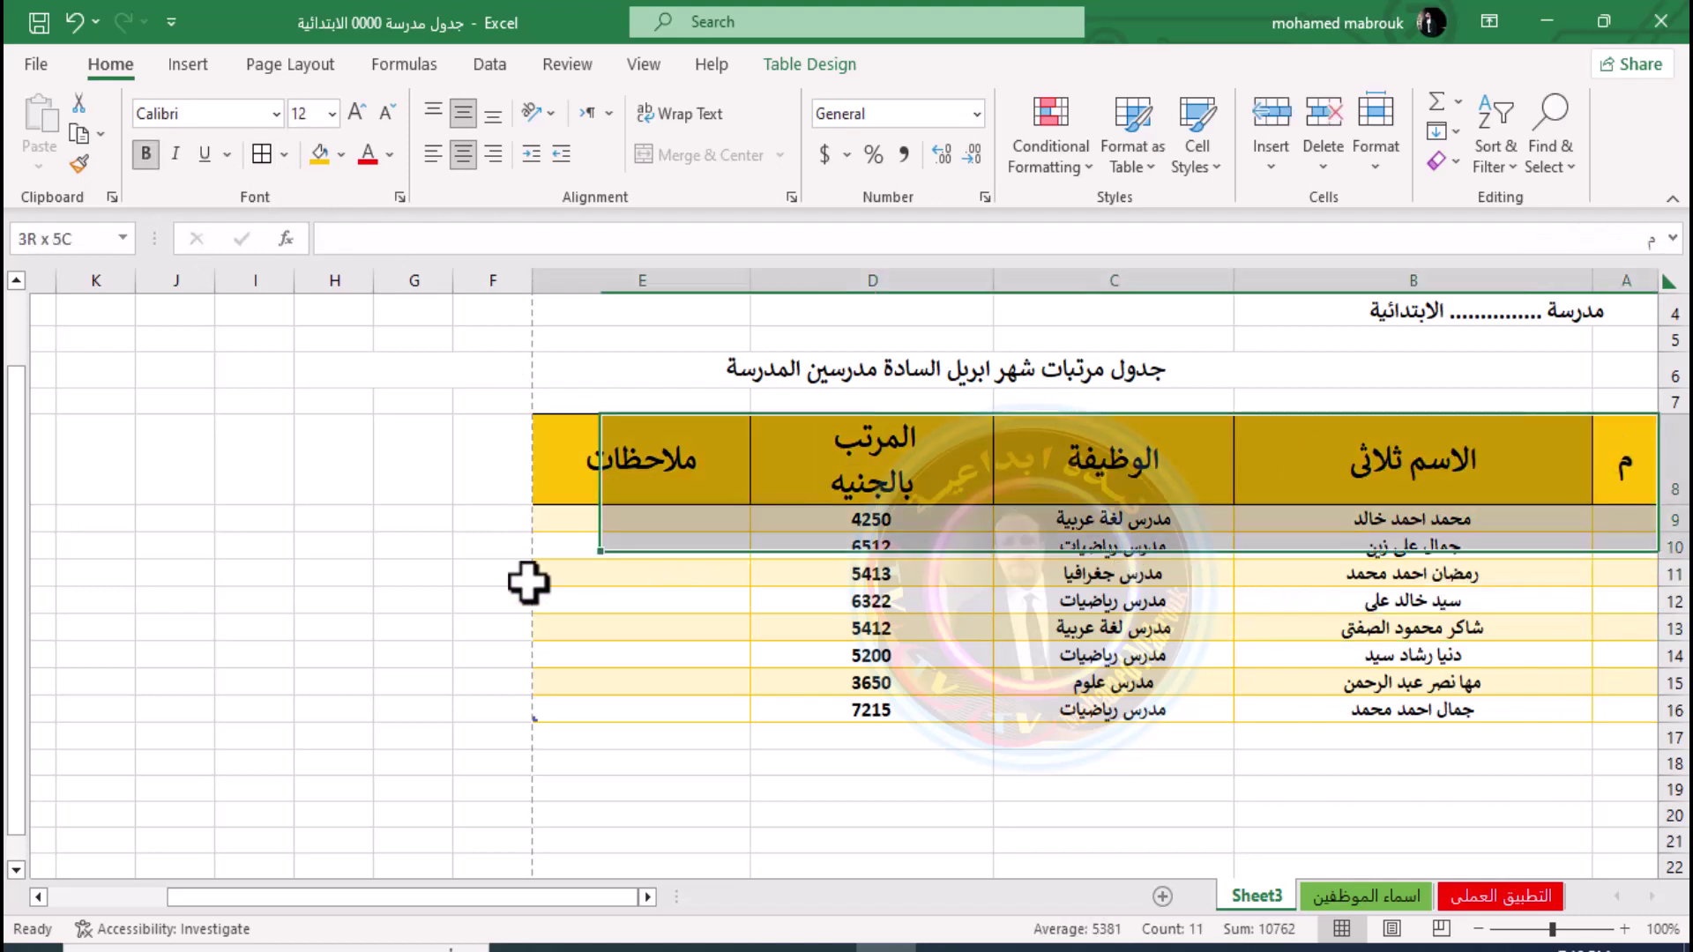
click(268, 152)
click(1142, 554)
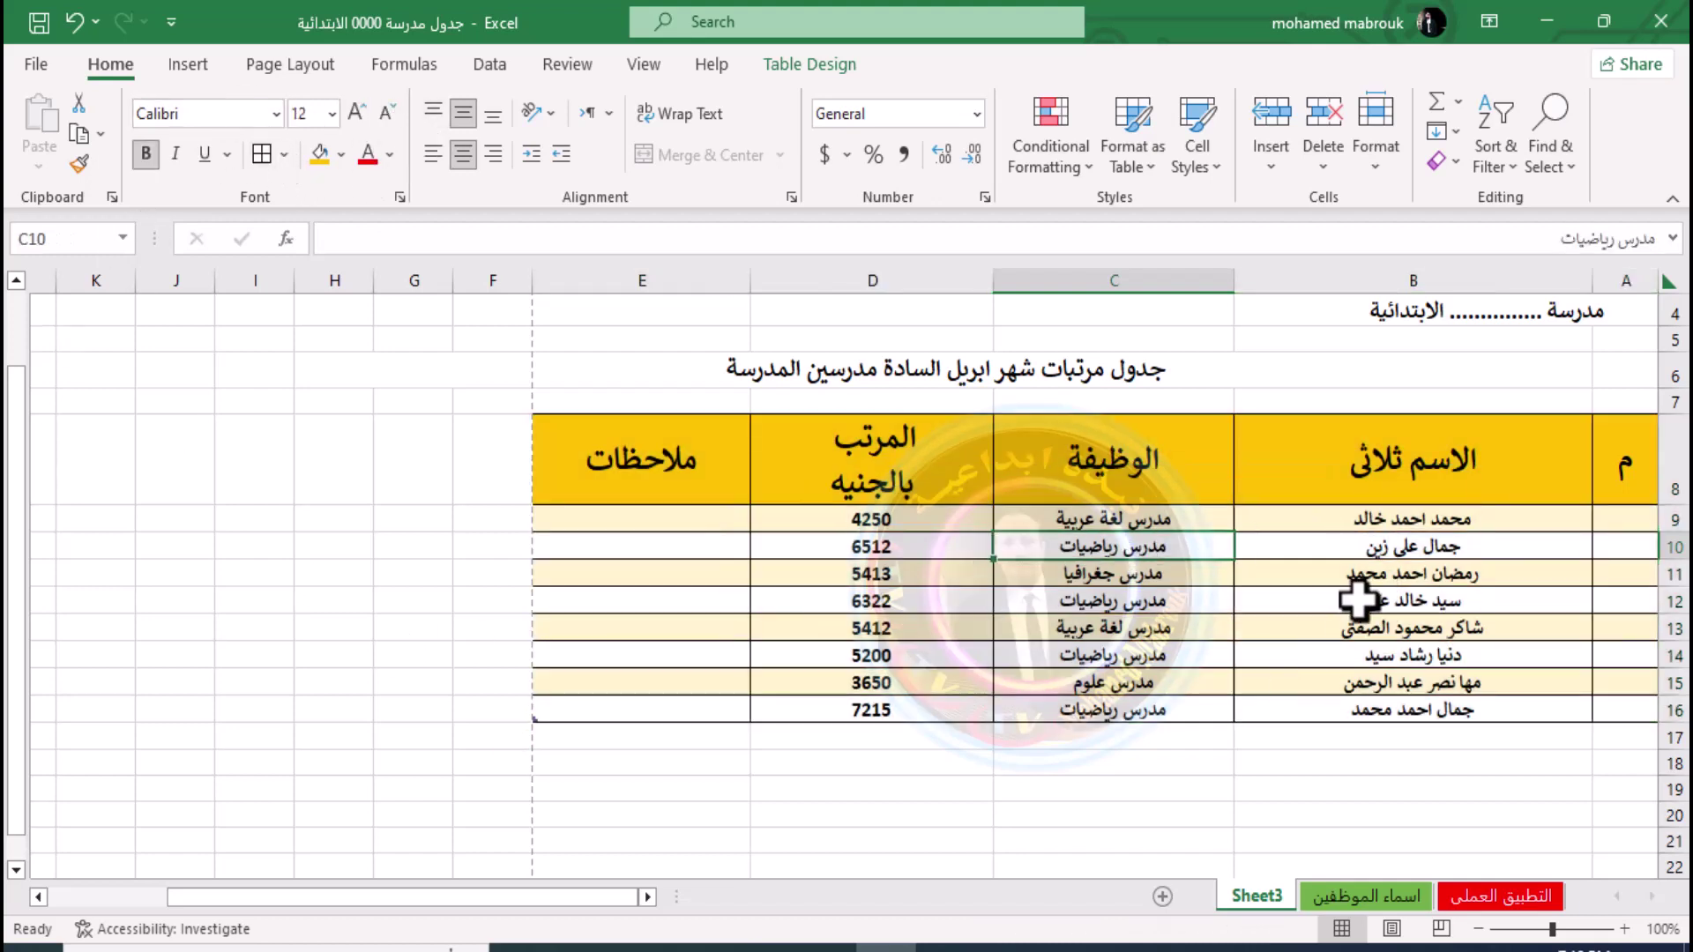
click(921, 680)
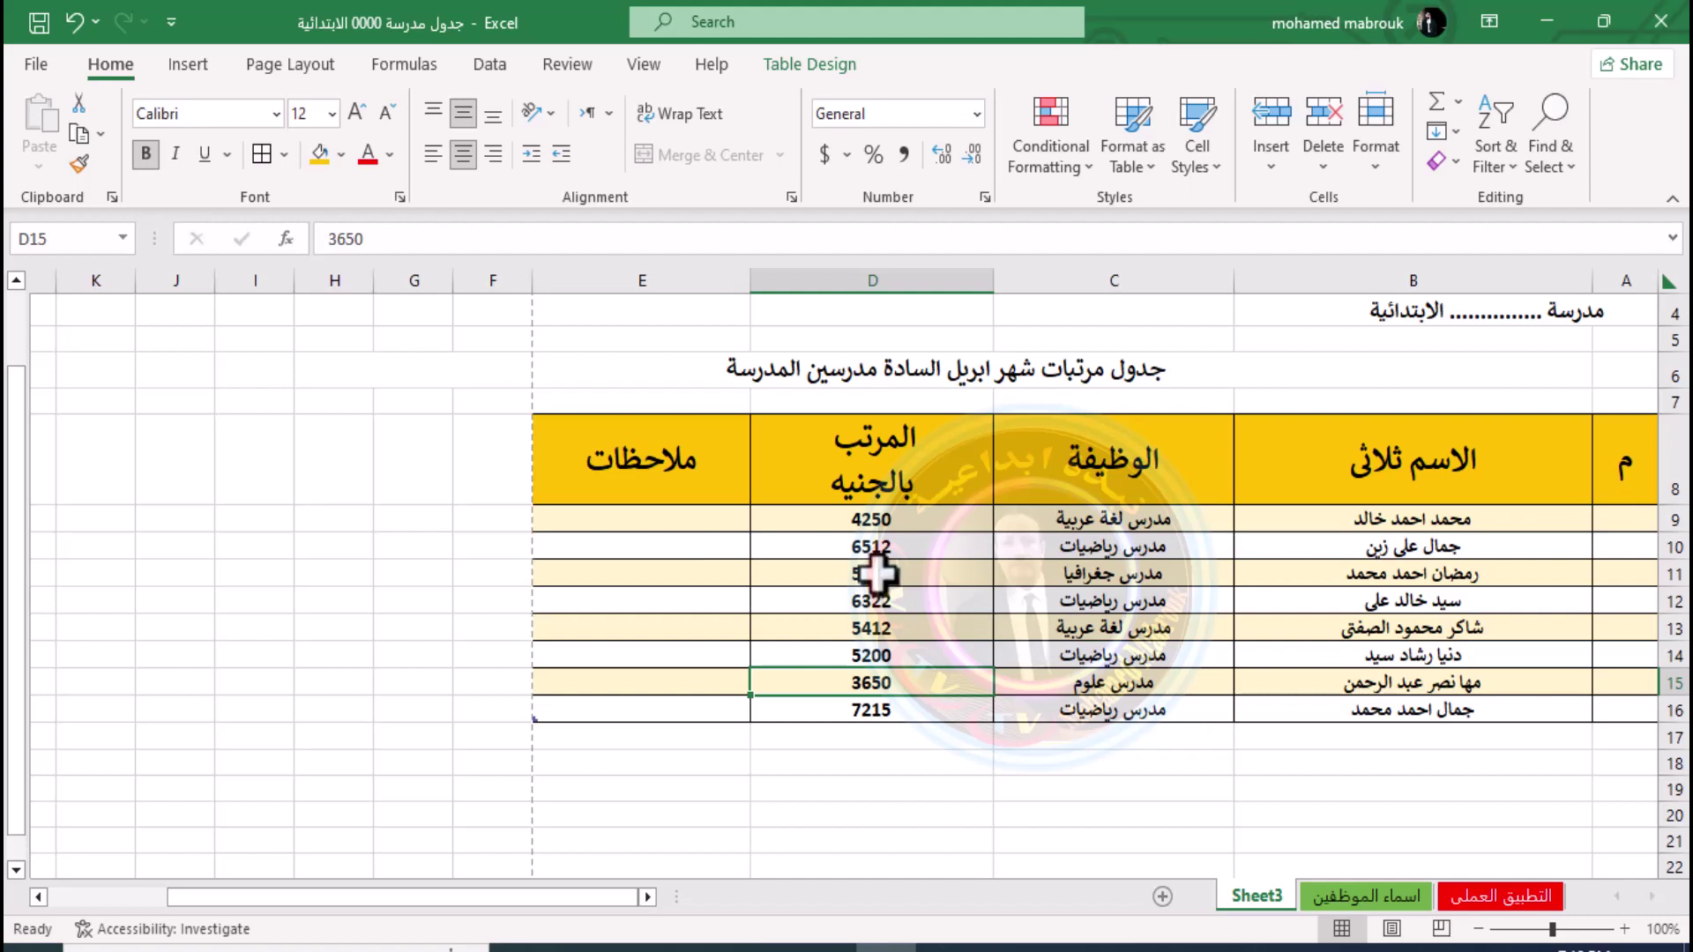
click(1603, 524)
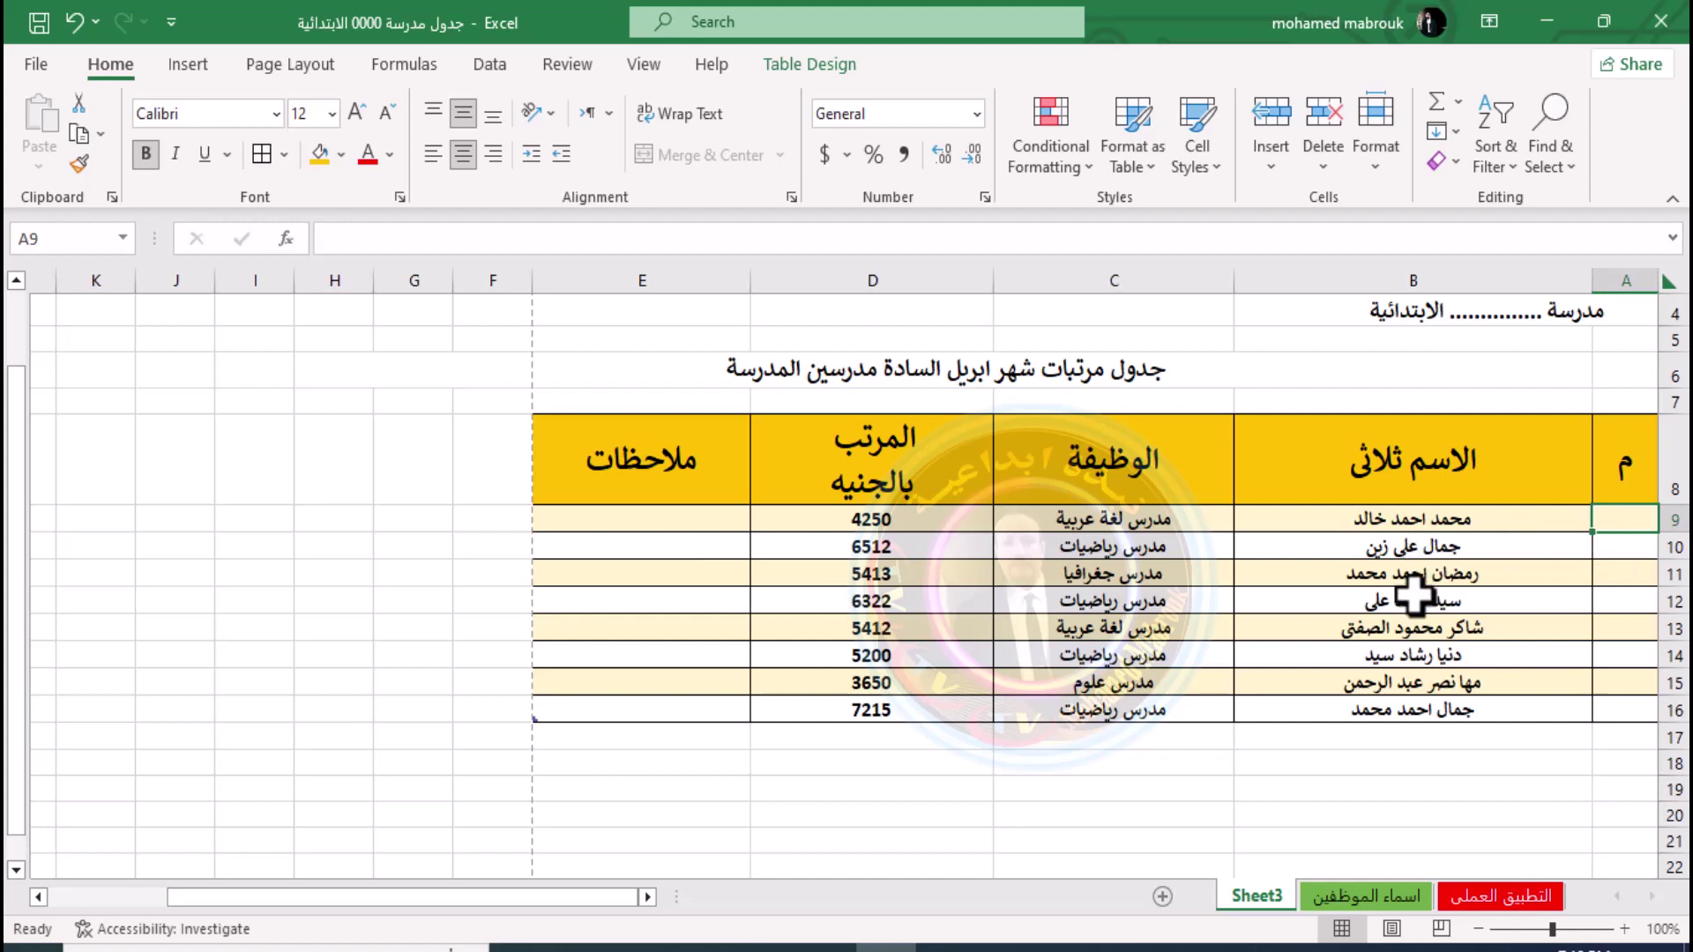
scroll(1413, 597, up, 1)
Unmerge the April salary title, then merge and center it across B6:D6
click(1282, 463)
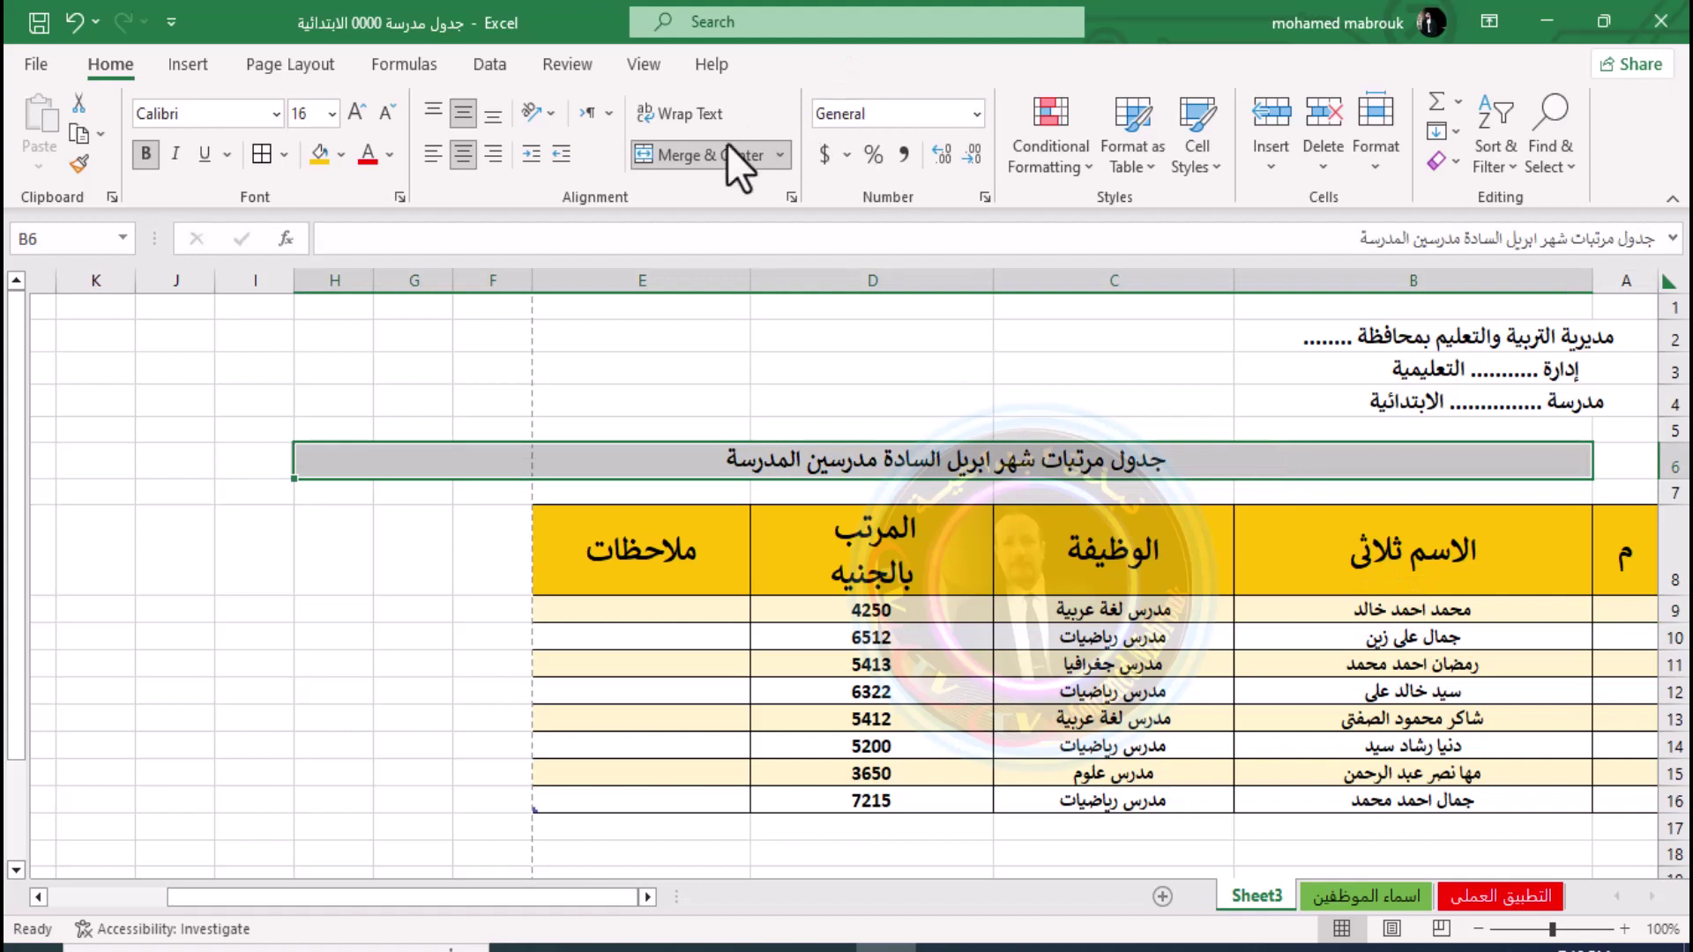
click(725, 148)
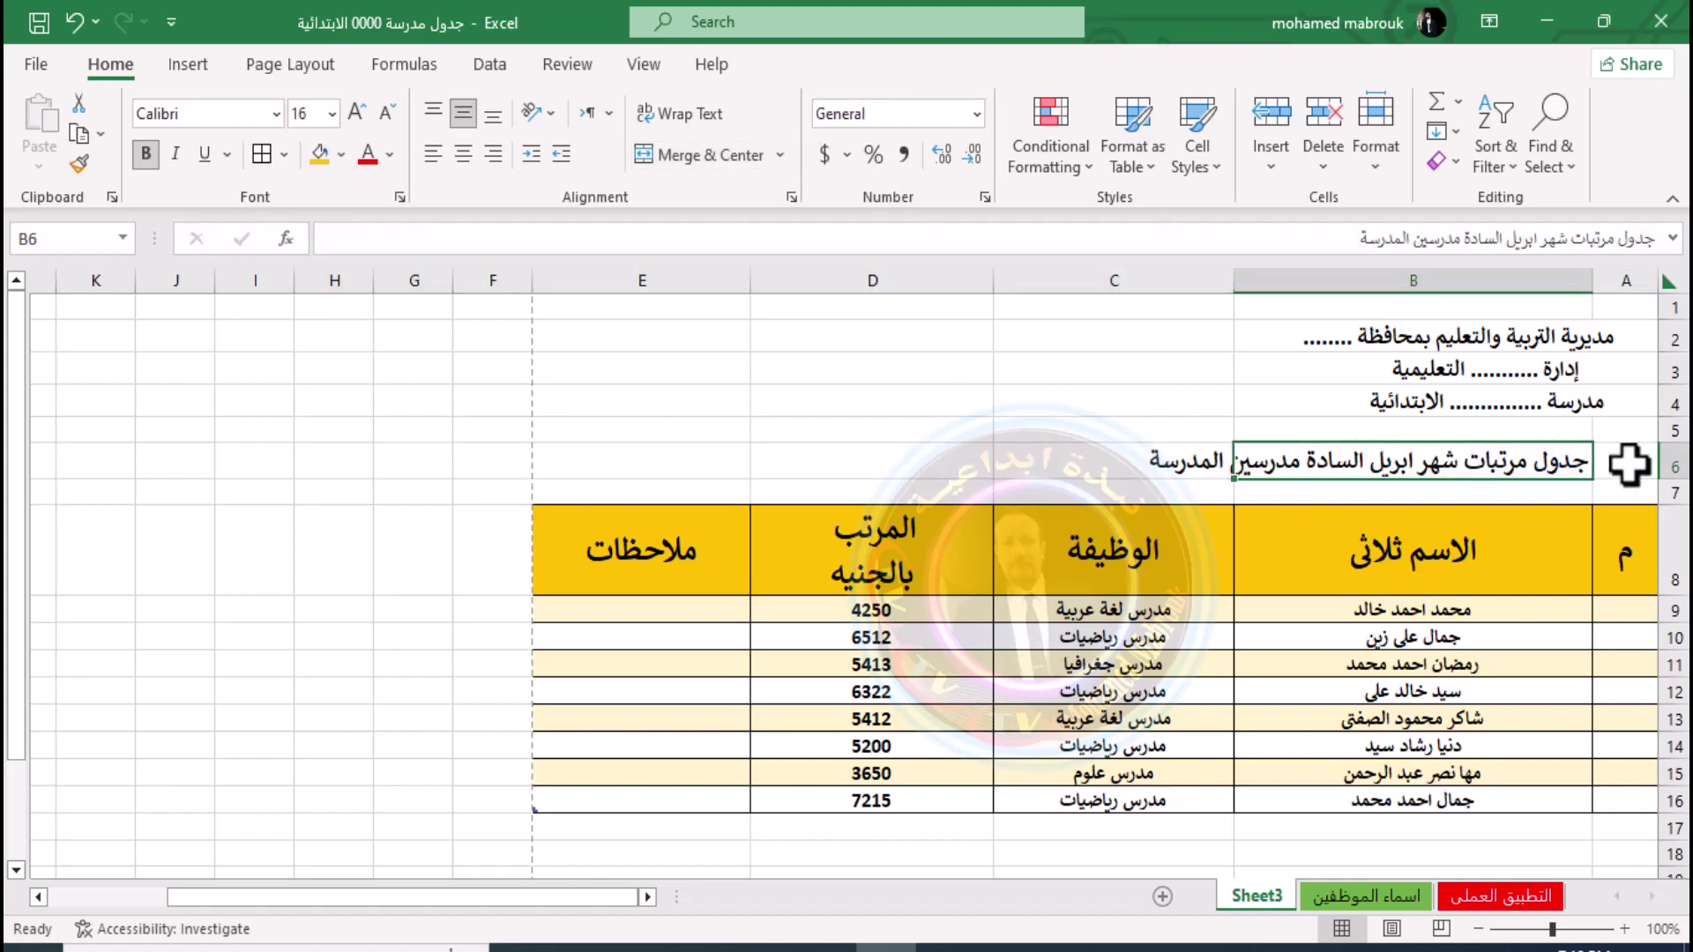
drag(1495, 464, 978, 469)
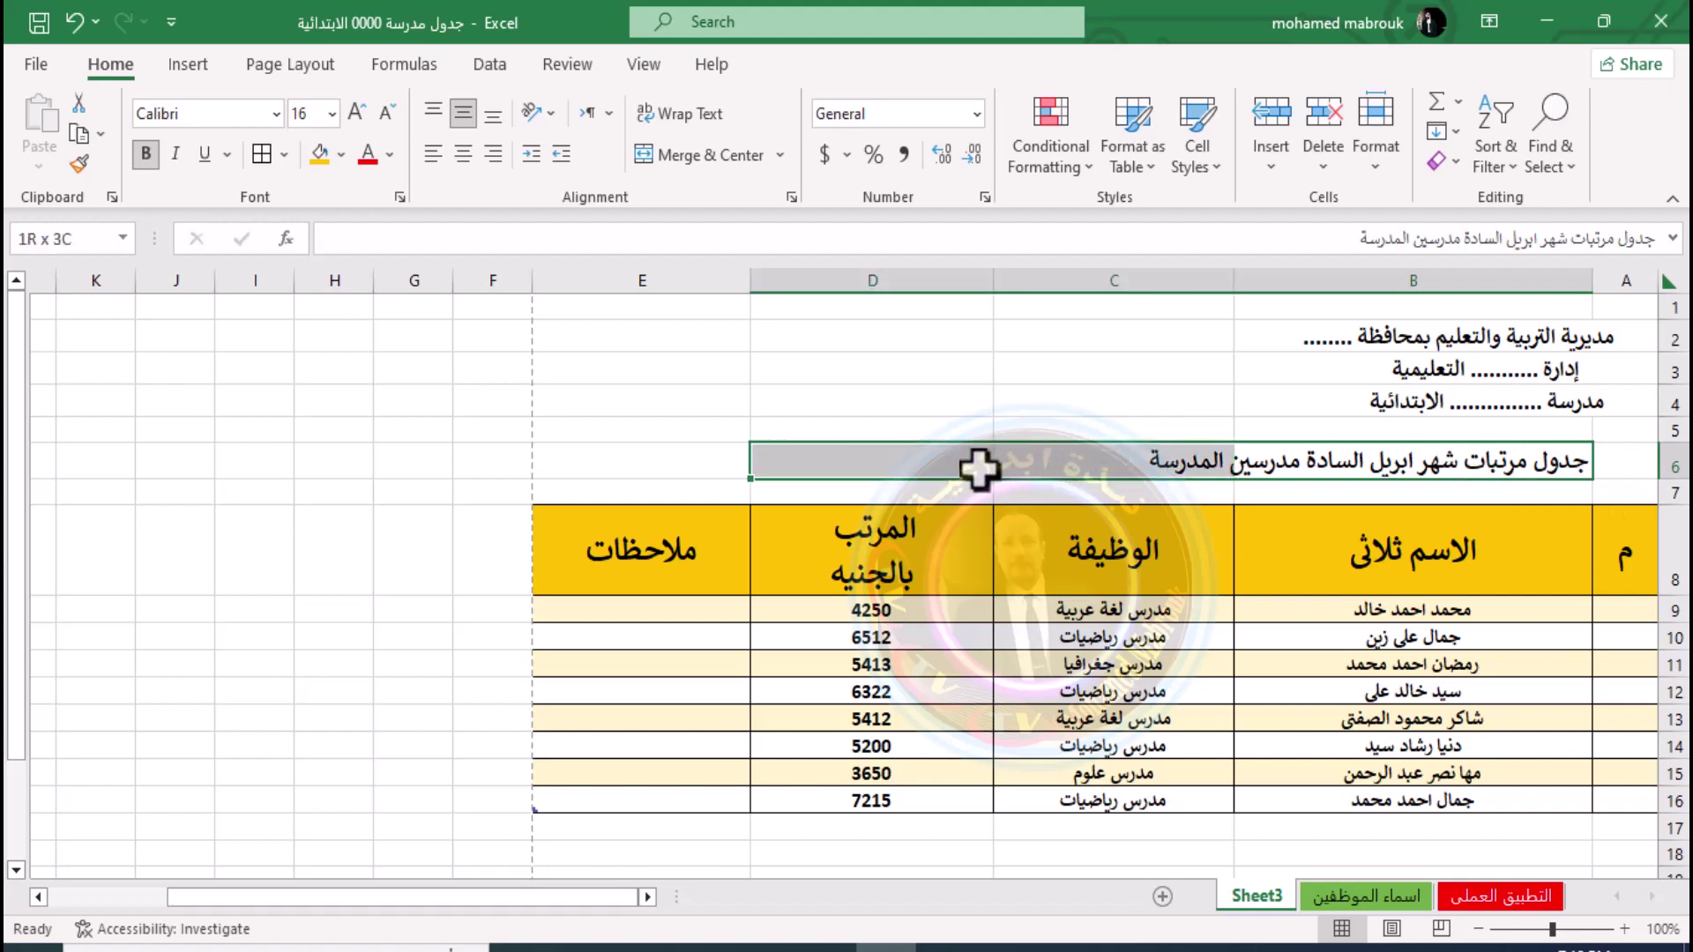
click(706, 155)
click(1215, 694)
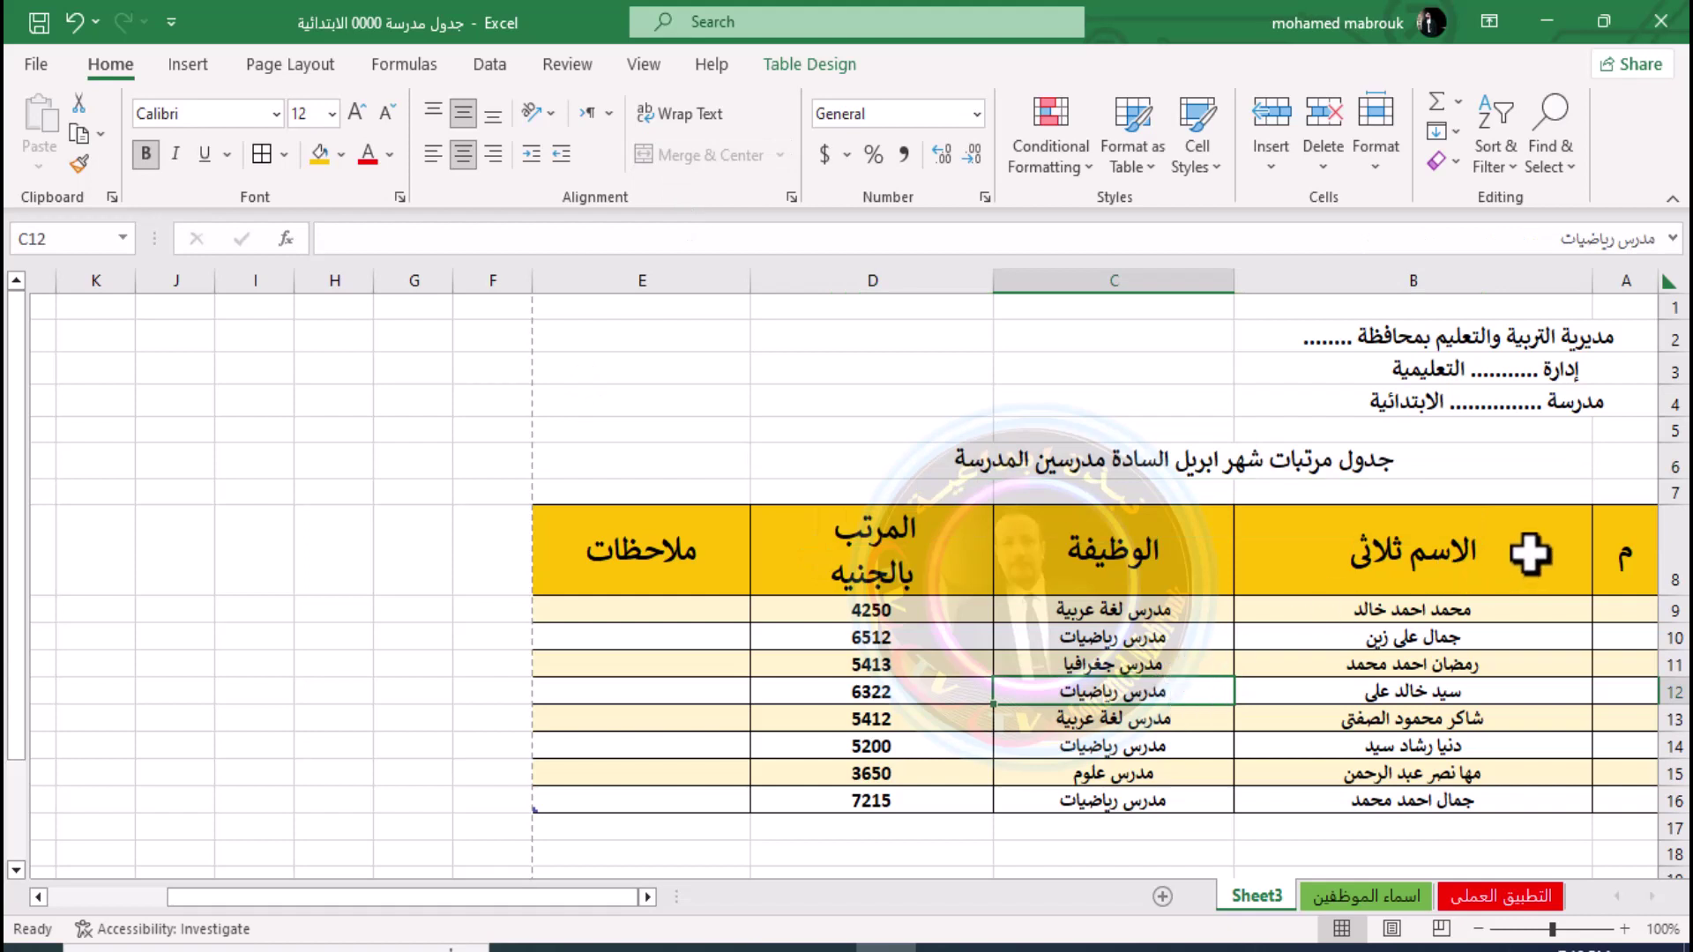
click(1490, 615)
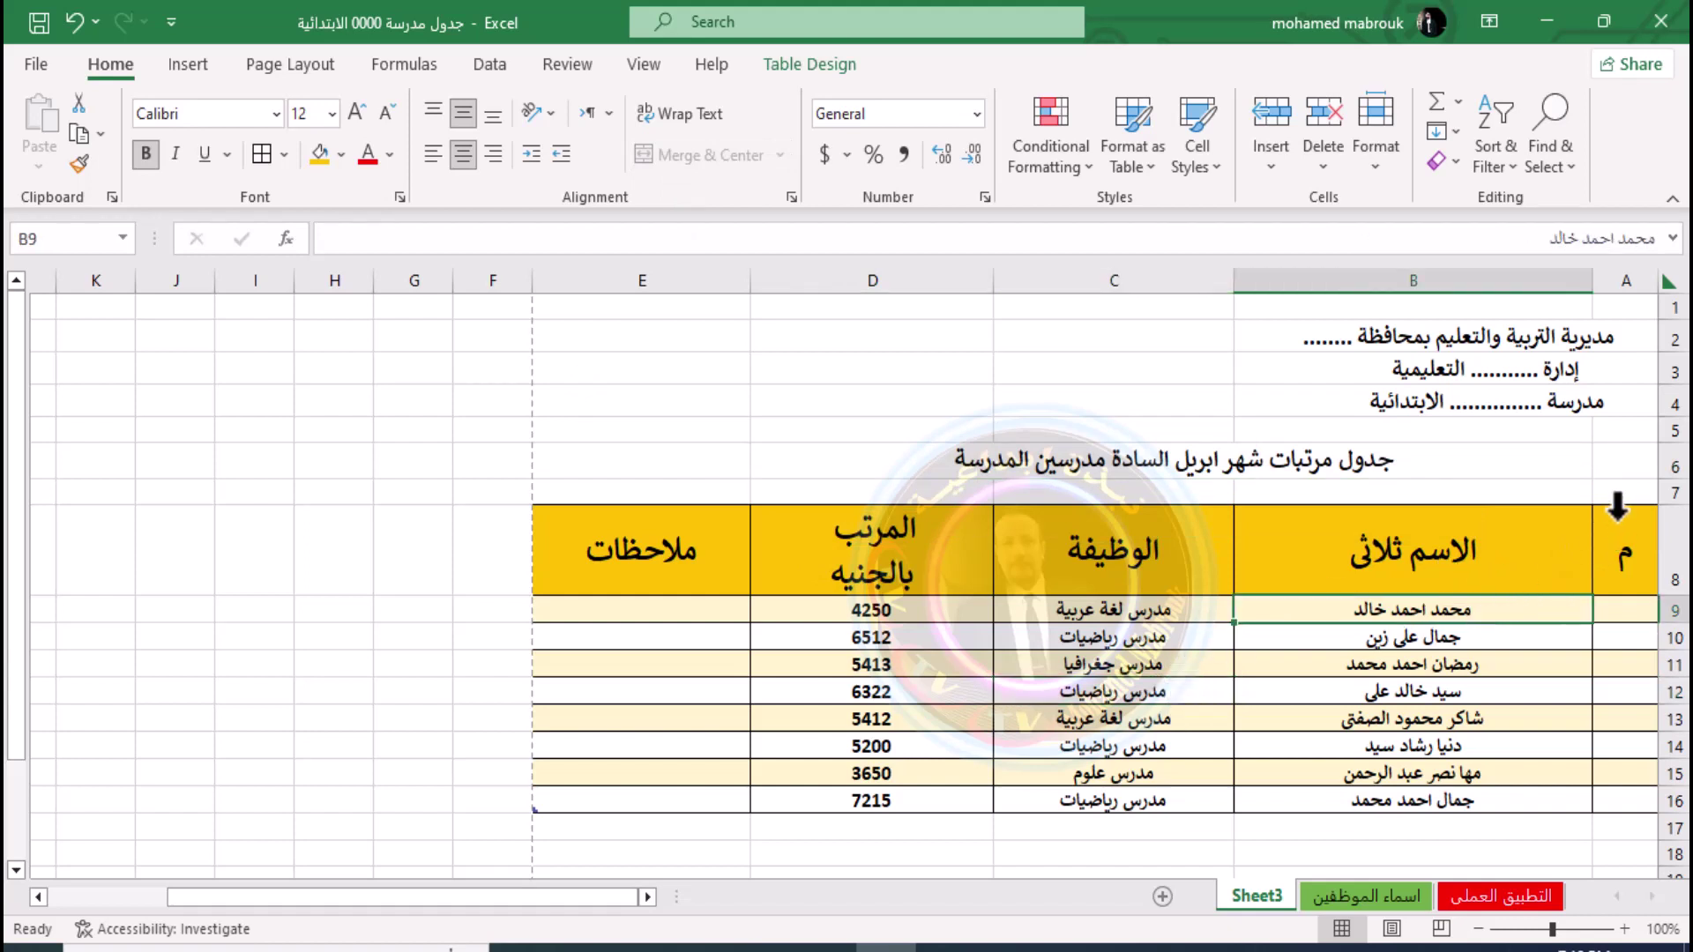
drag(1616, 507, 705, 732)
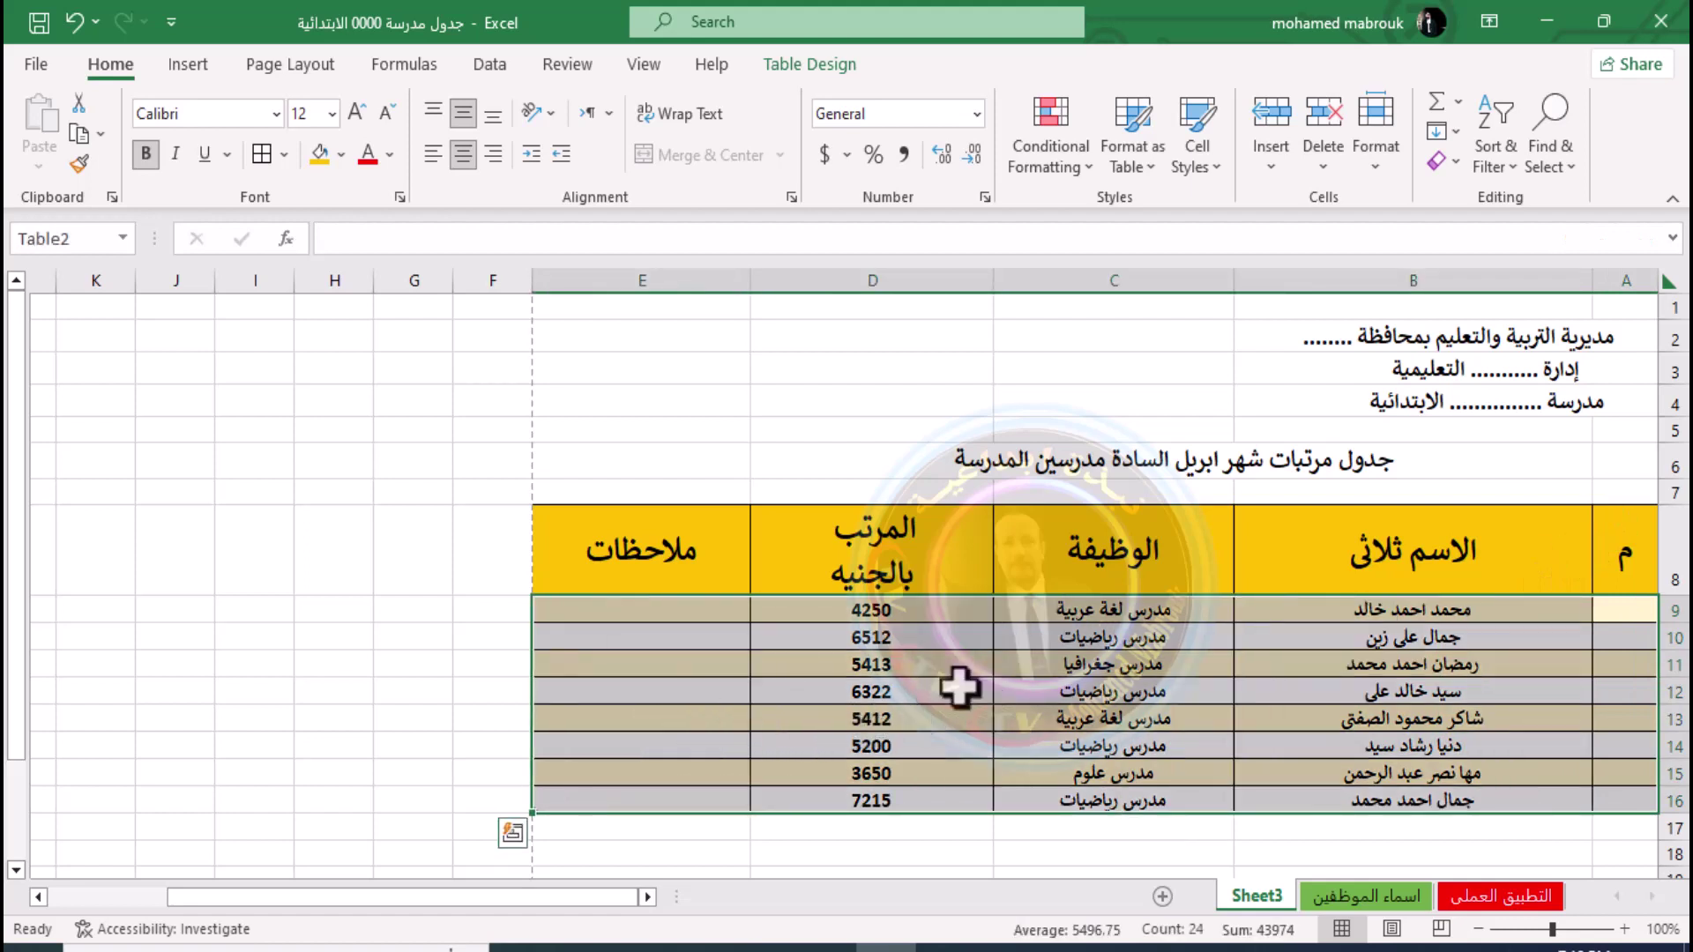
click(1005, 666)
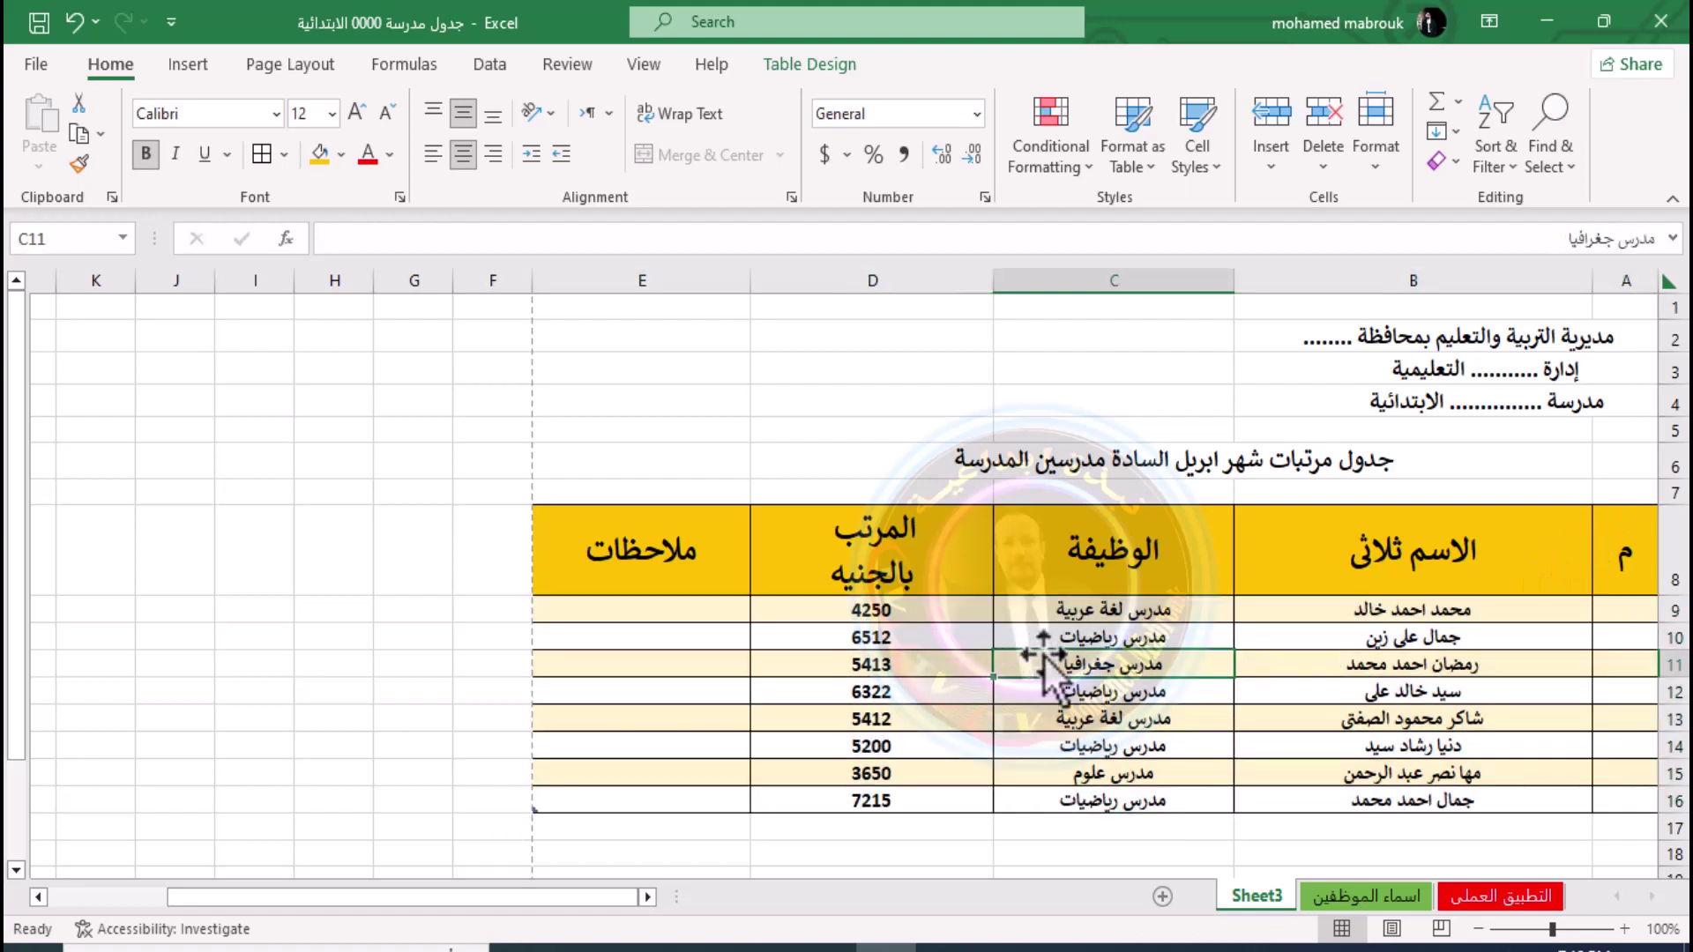
click(1115, 633)
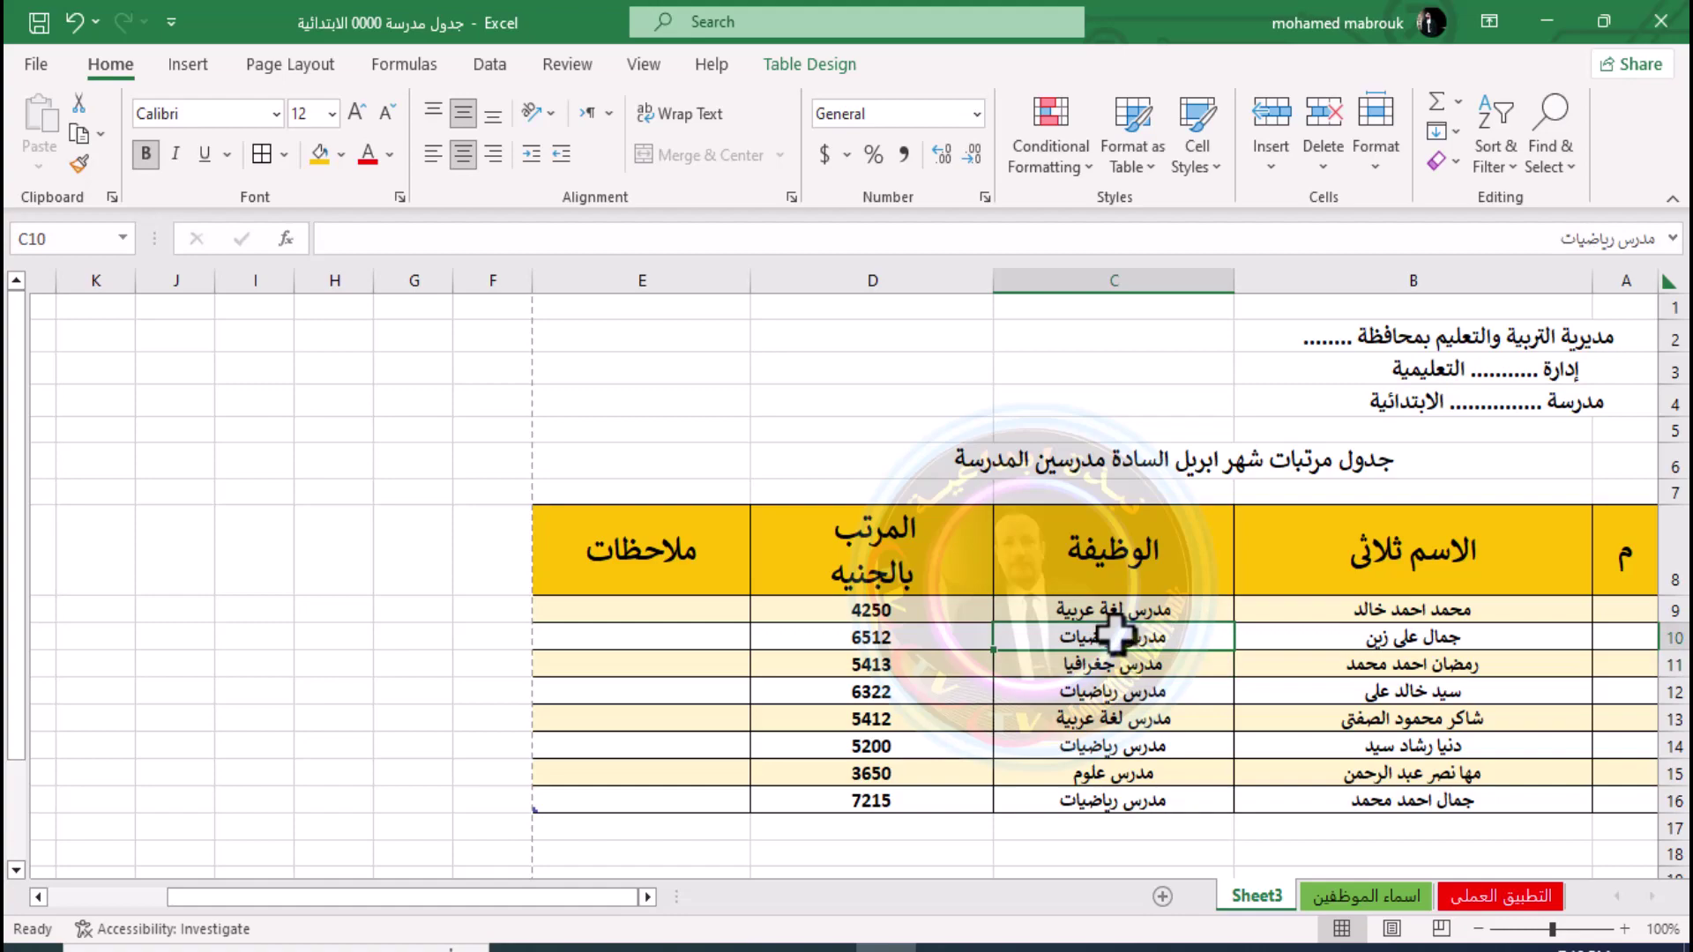
Zoom to fit the selected salary table, then zoom out three steps to about 140%
key(ctrl+a)
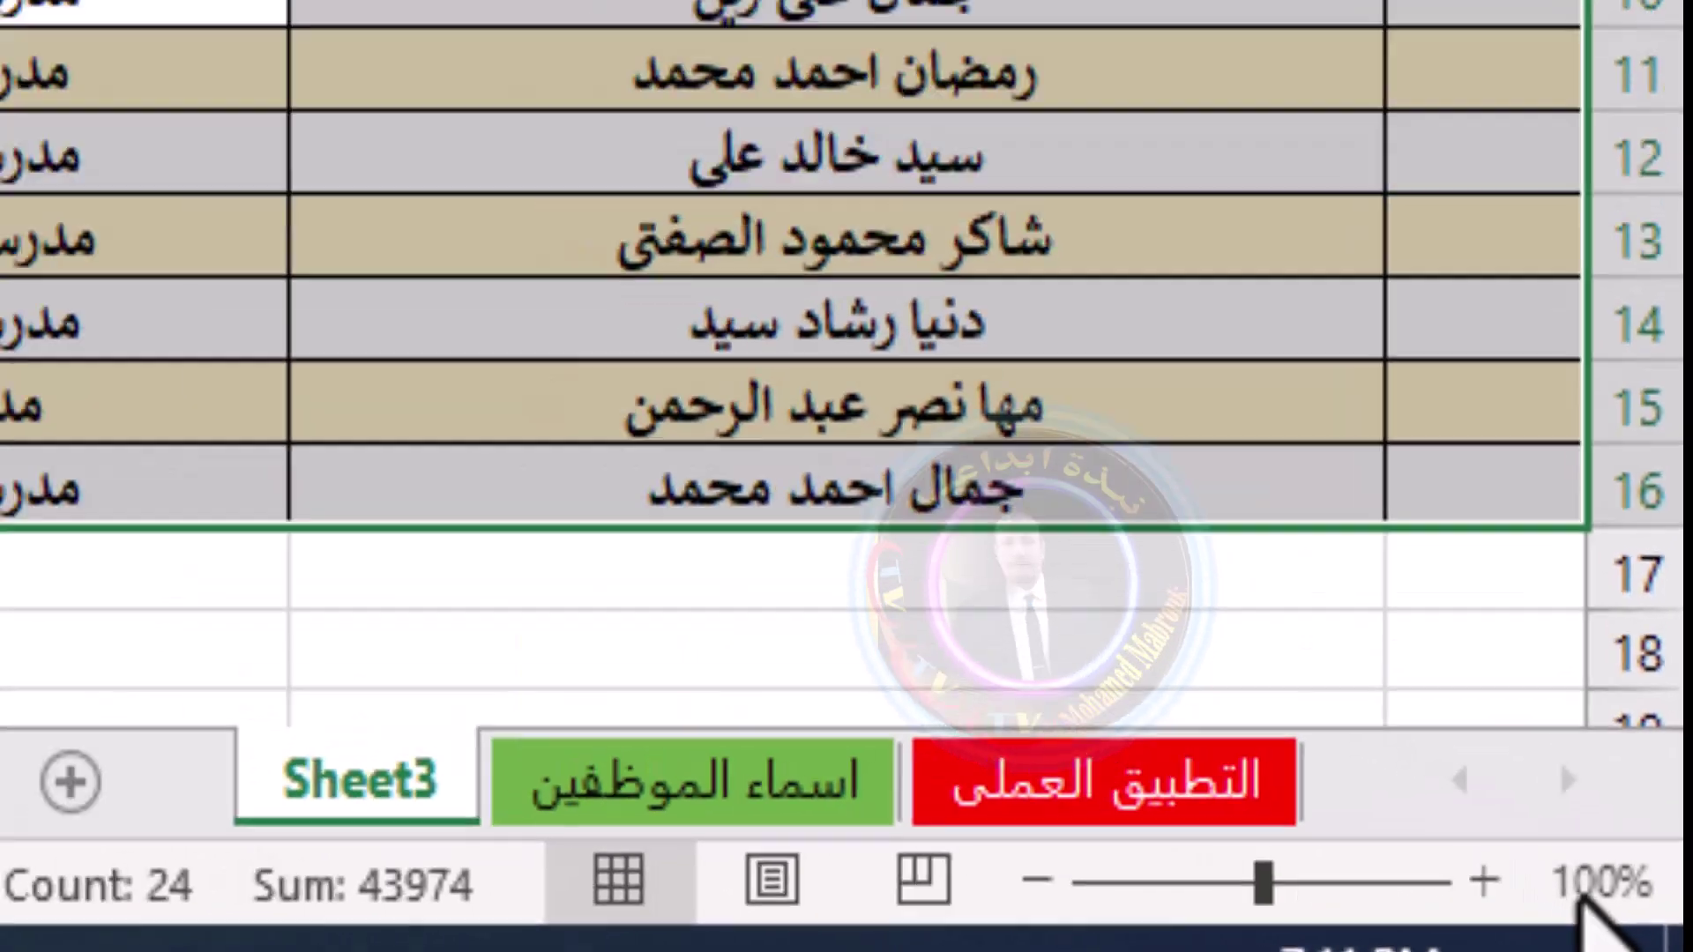
click(1662, 928)
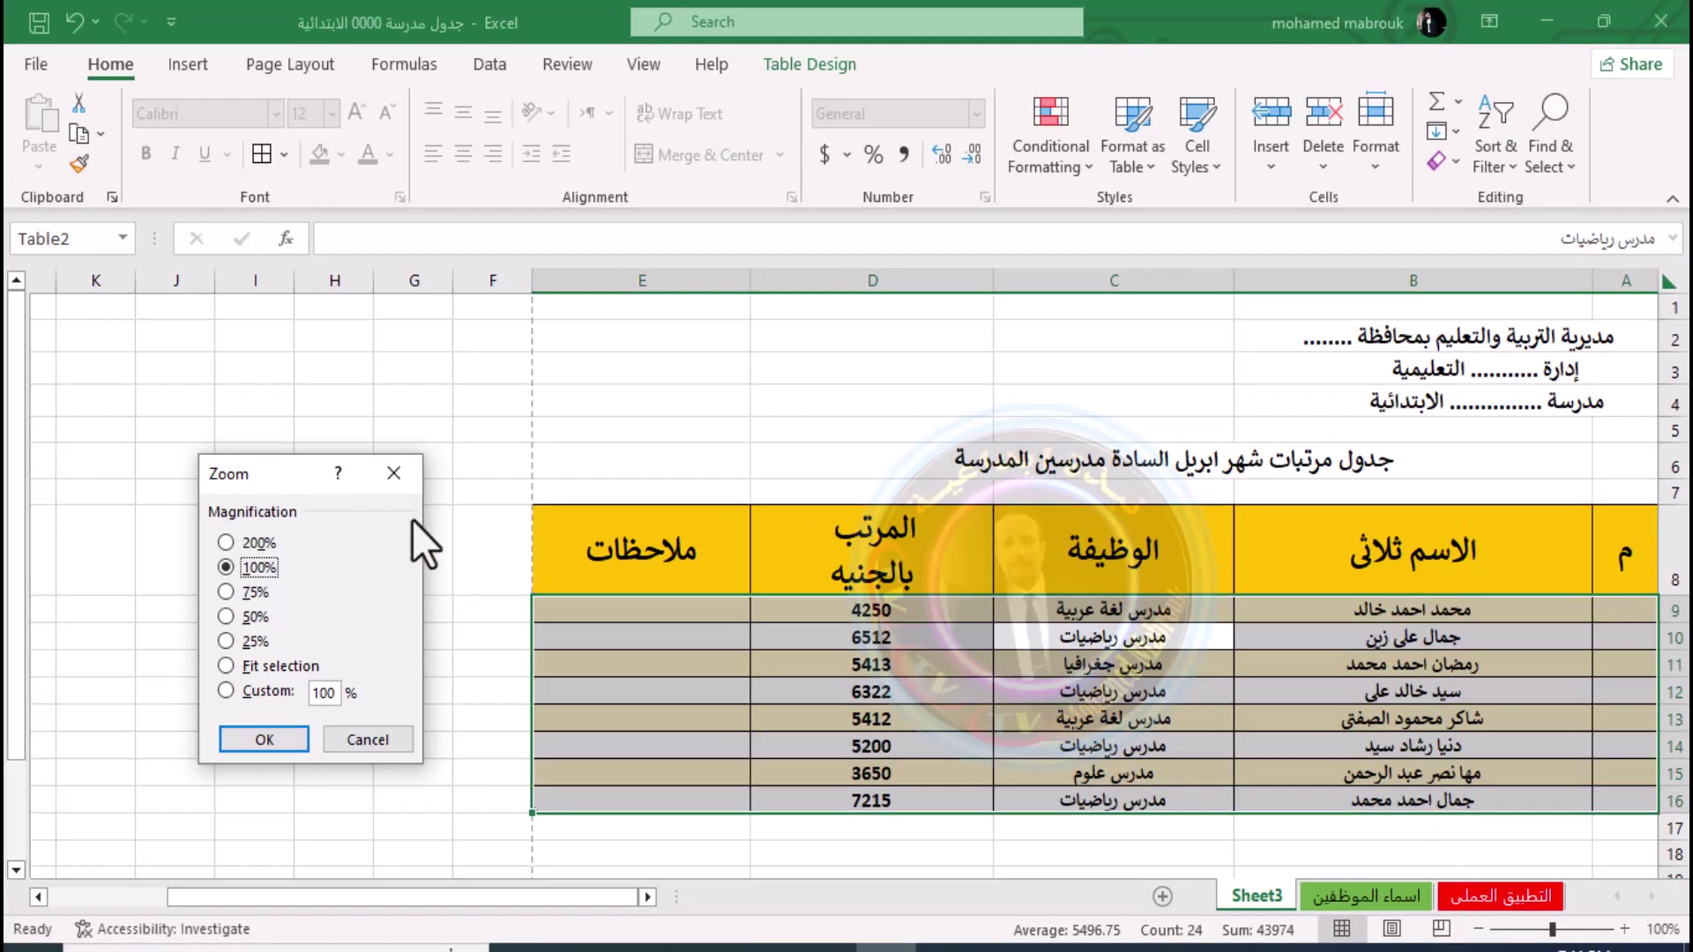
drag(287, 474, 415, 113)
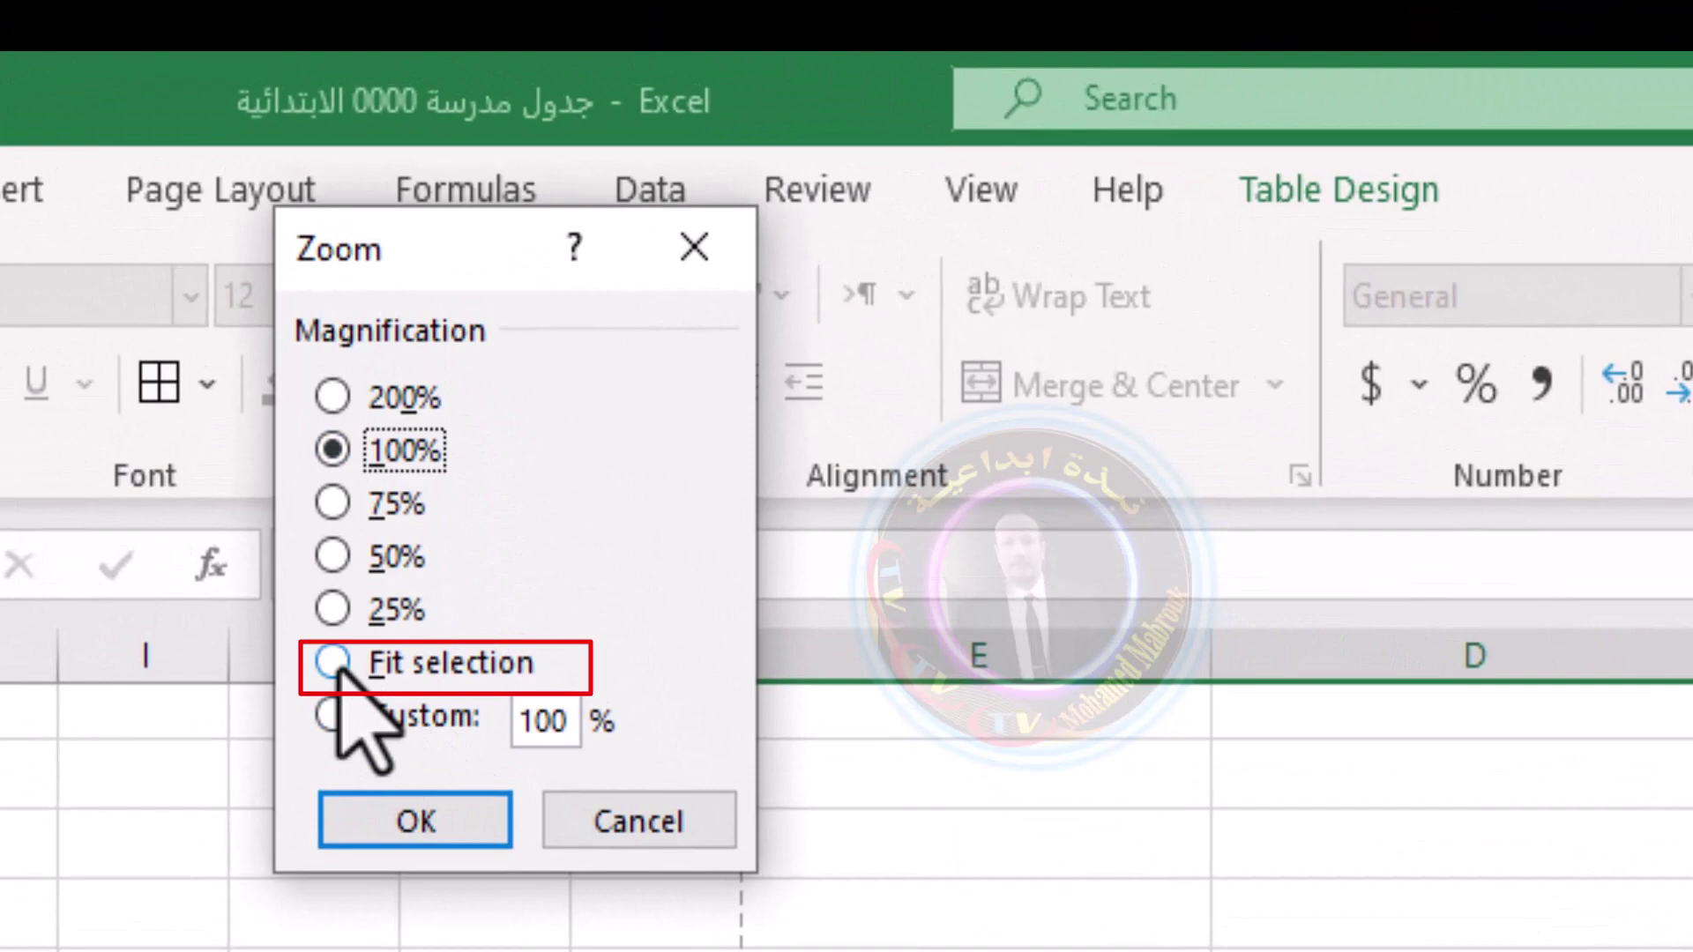
click(332, 663)
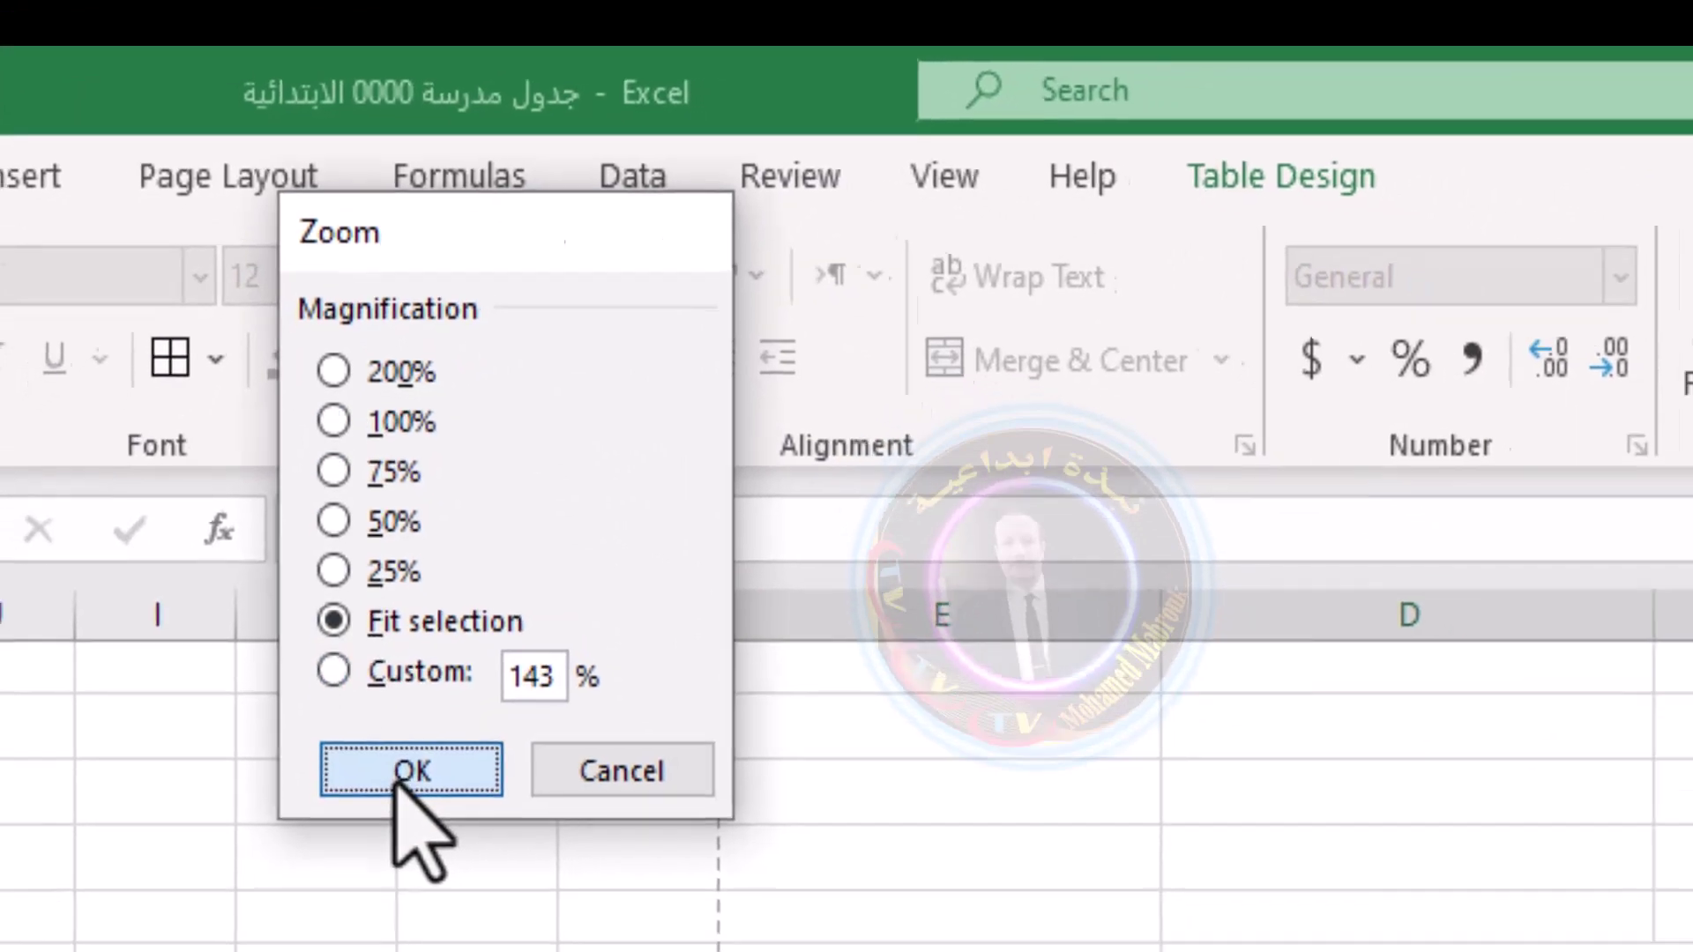
click(415, 820)
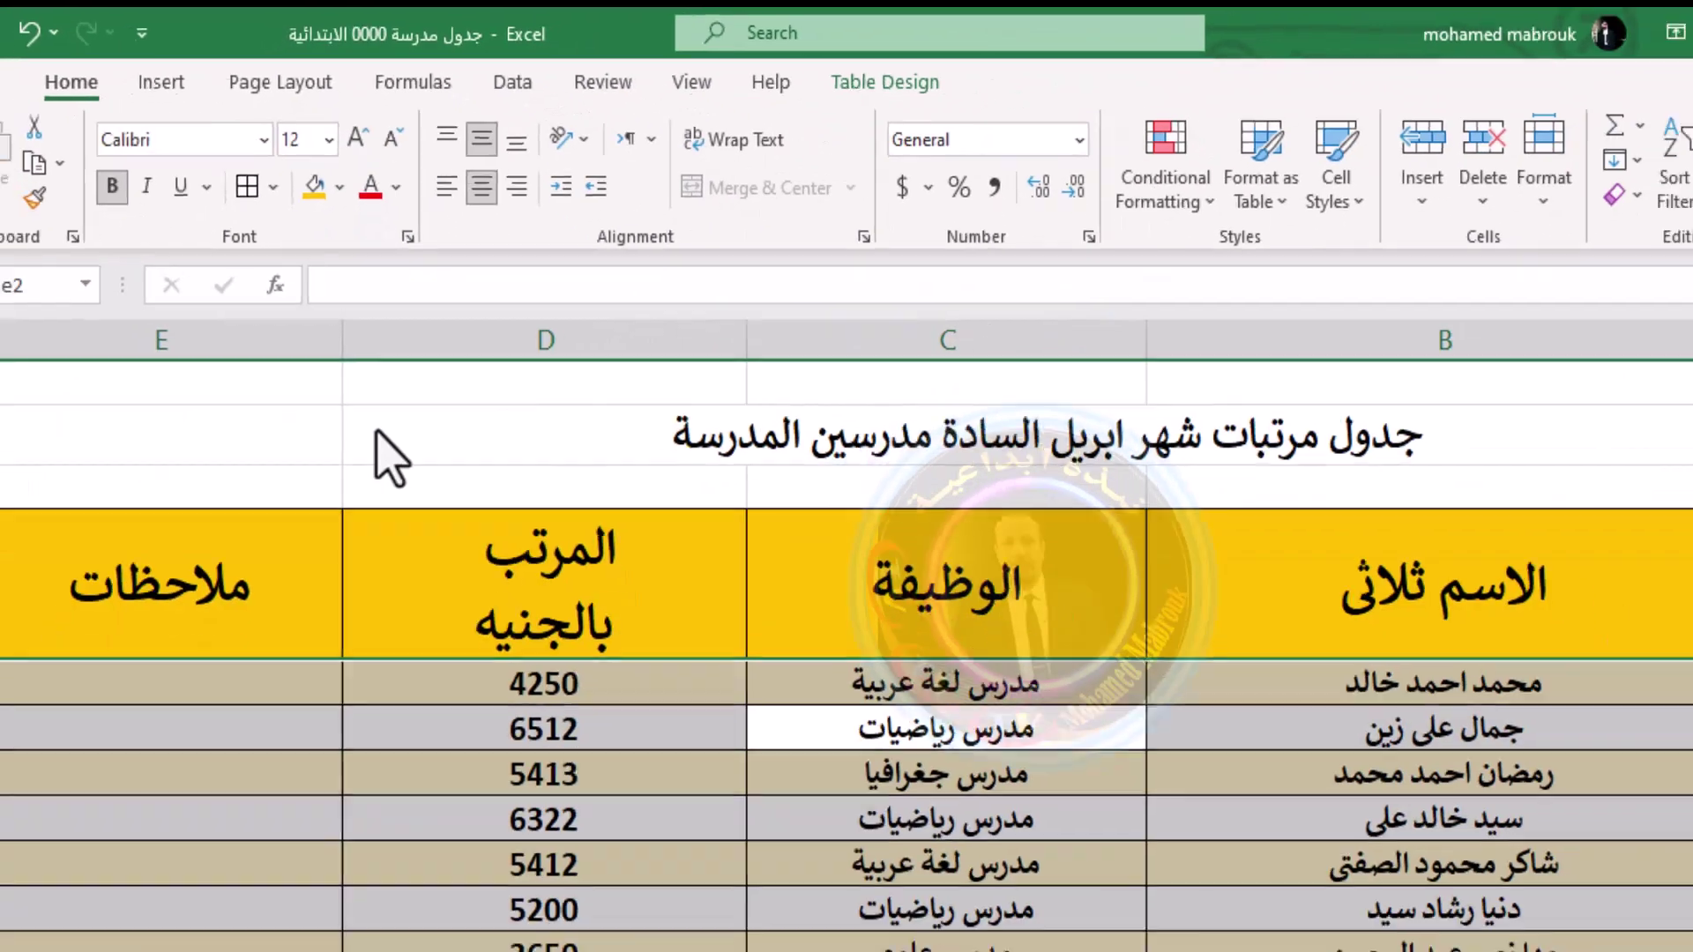
scroll(948, 719, down, 1)
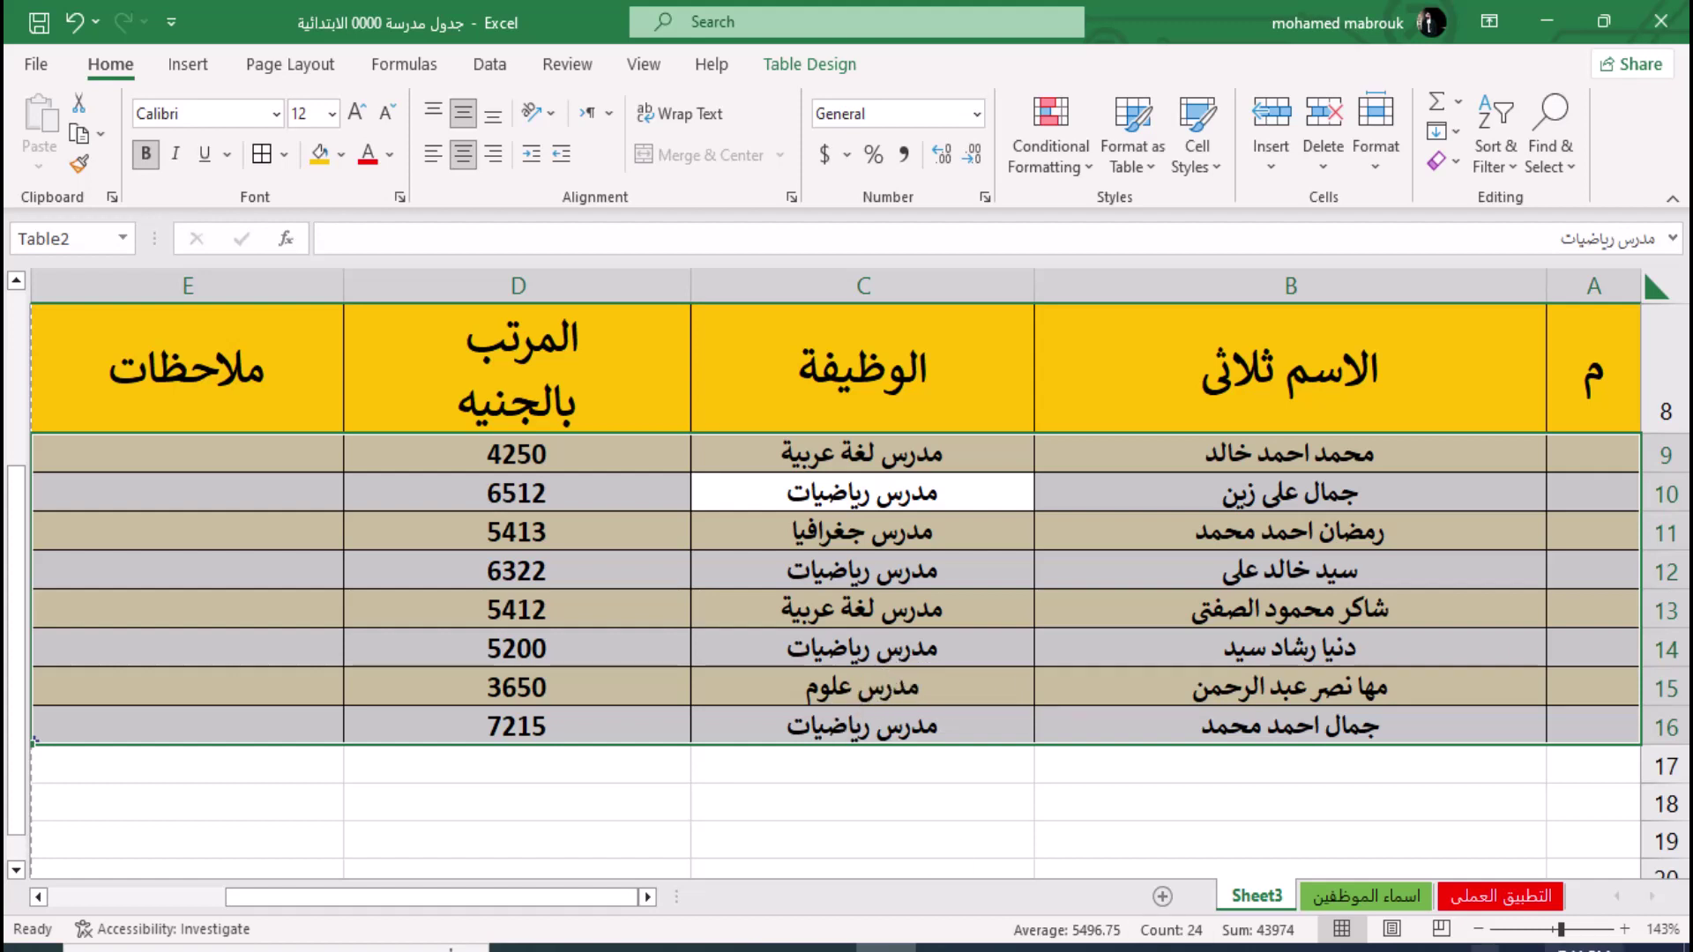
click(1477, 929)
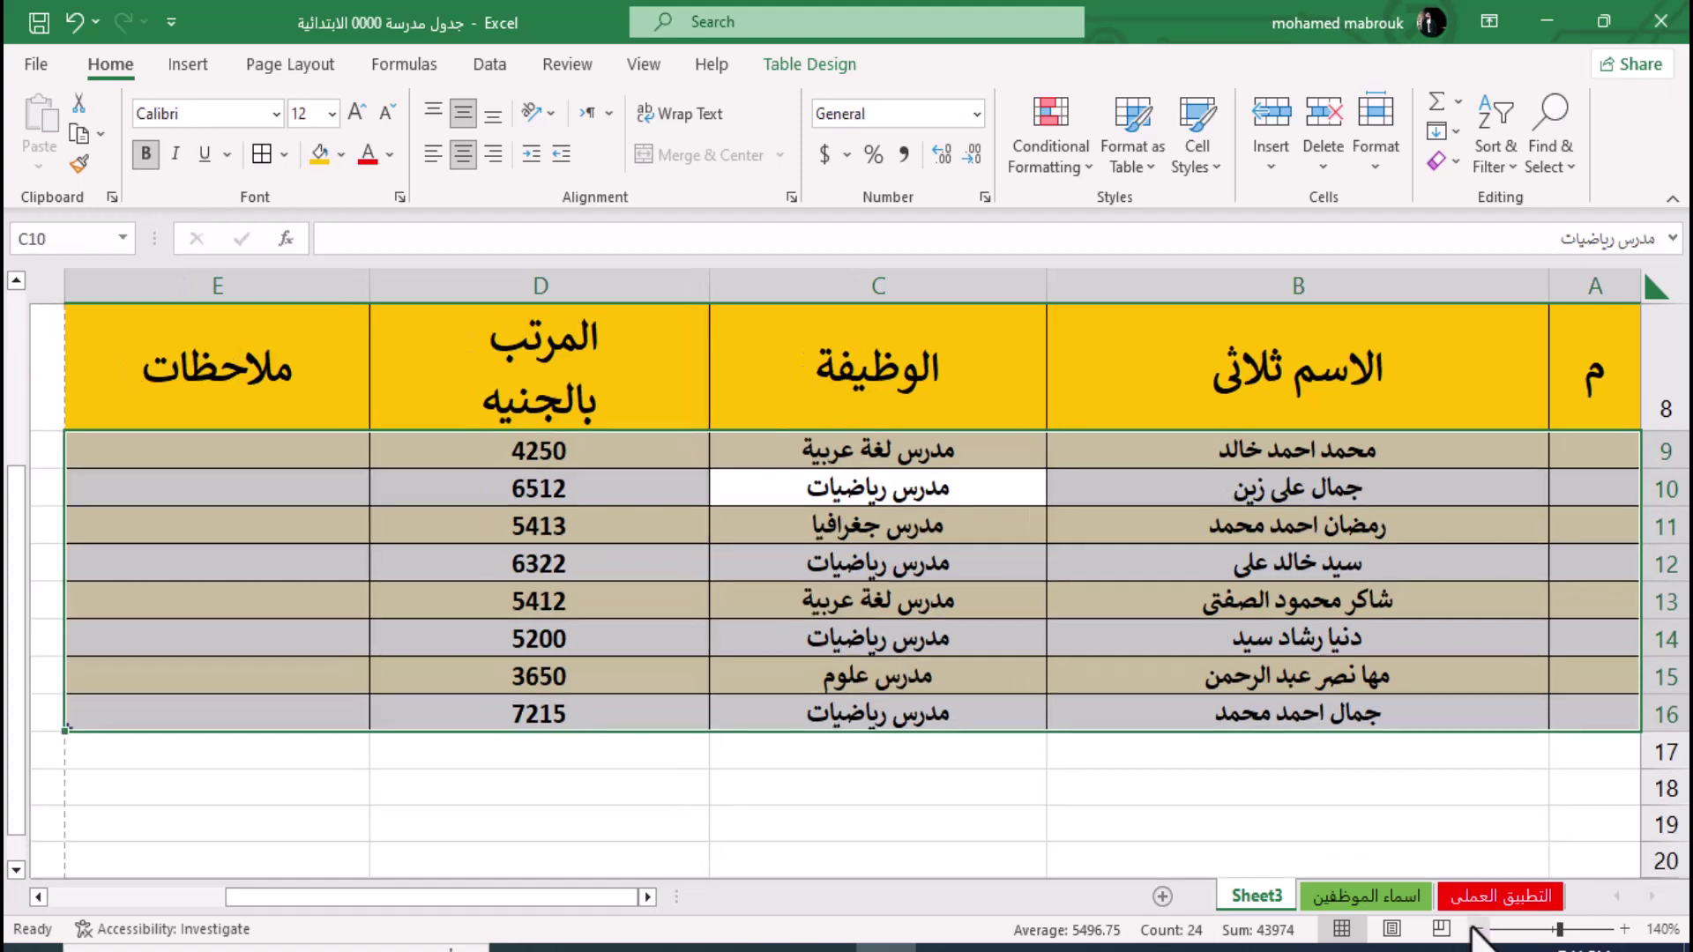
click(1477, 929)
click(1478, 929)
scroll(917, 678, up, 1)
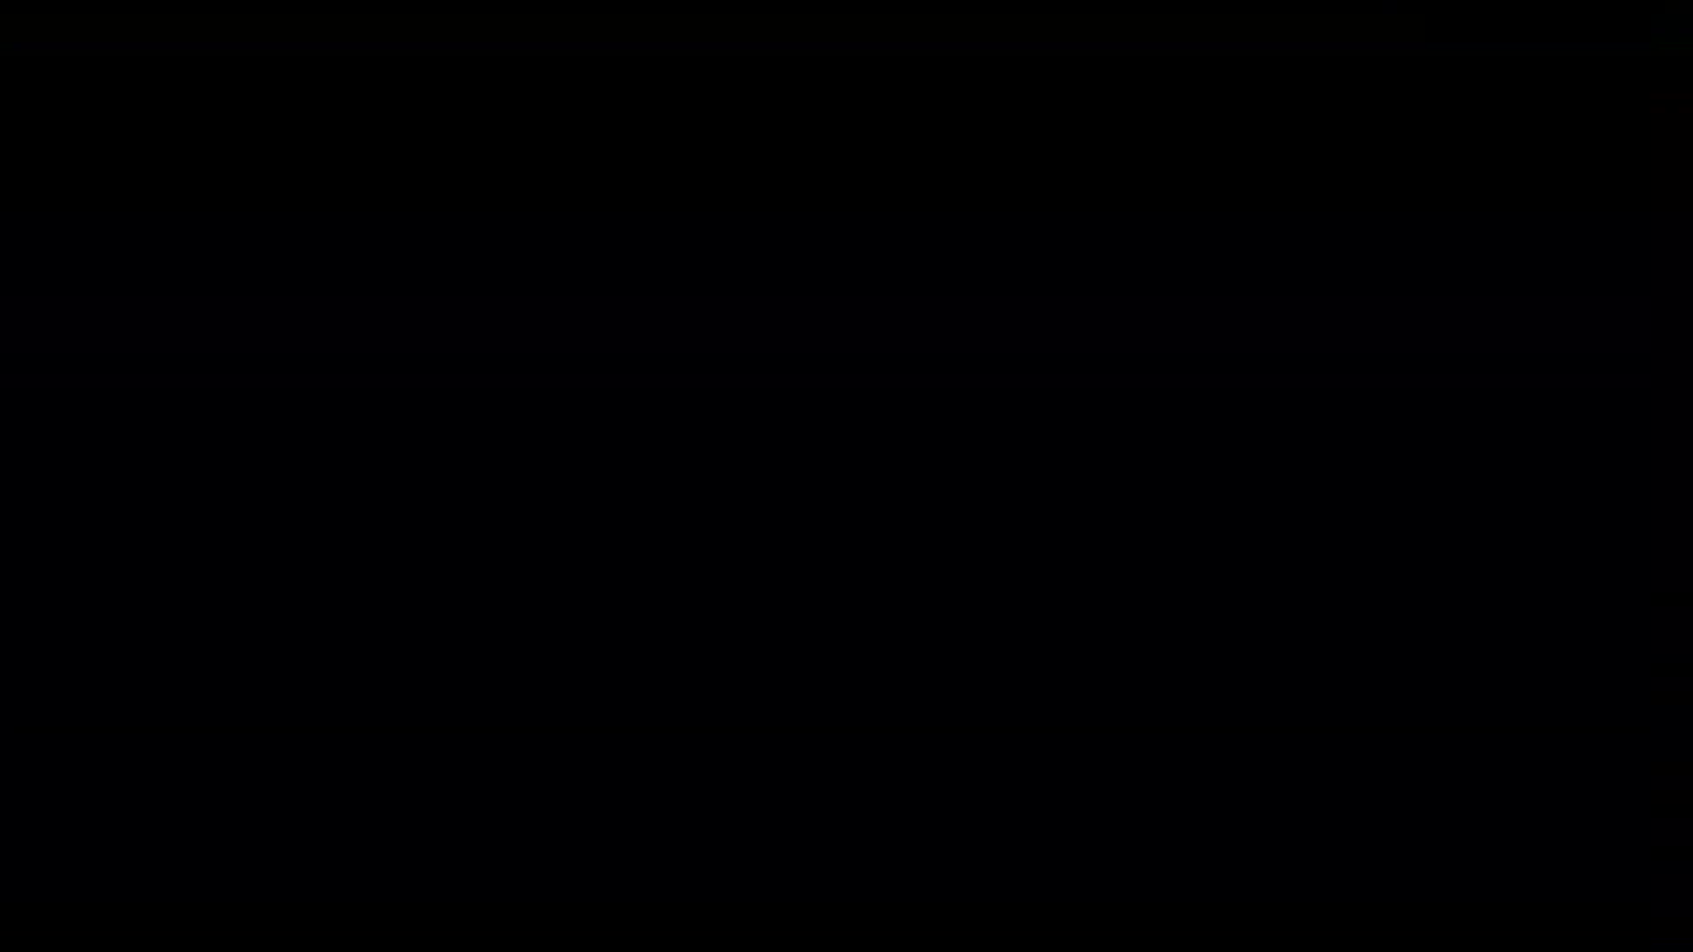